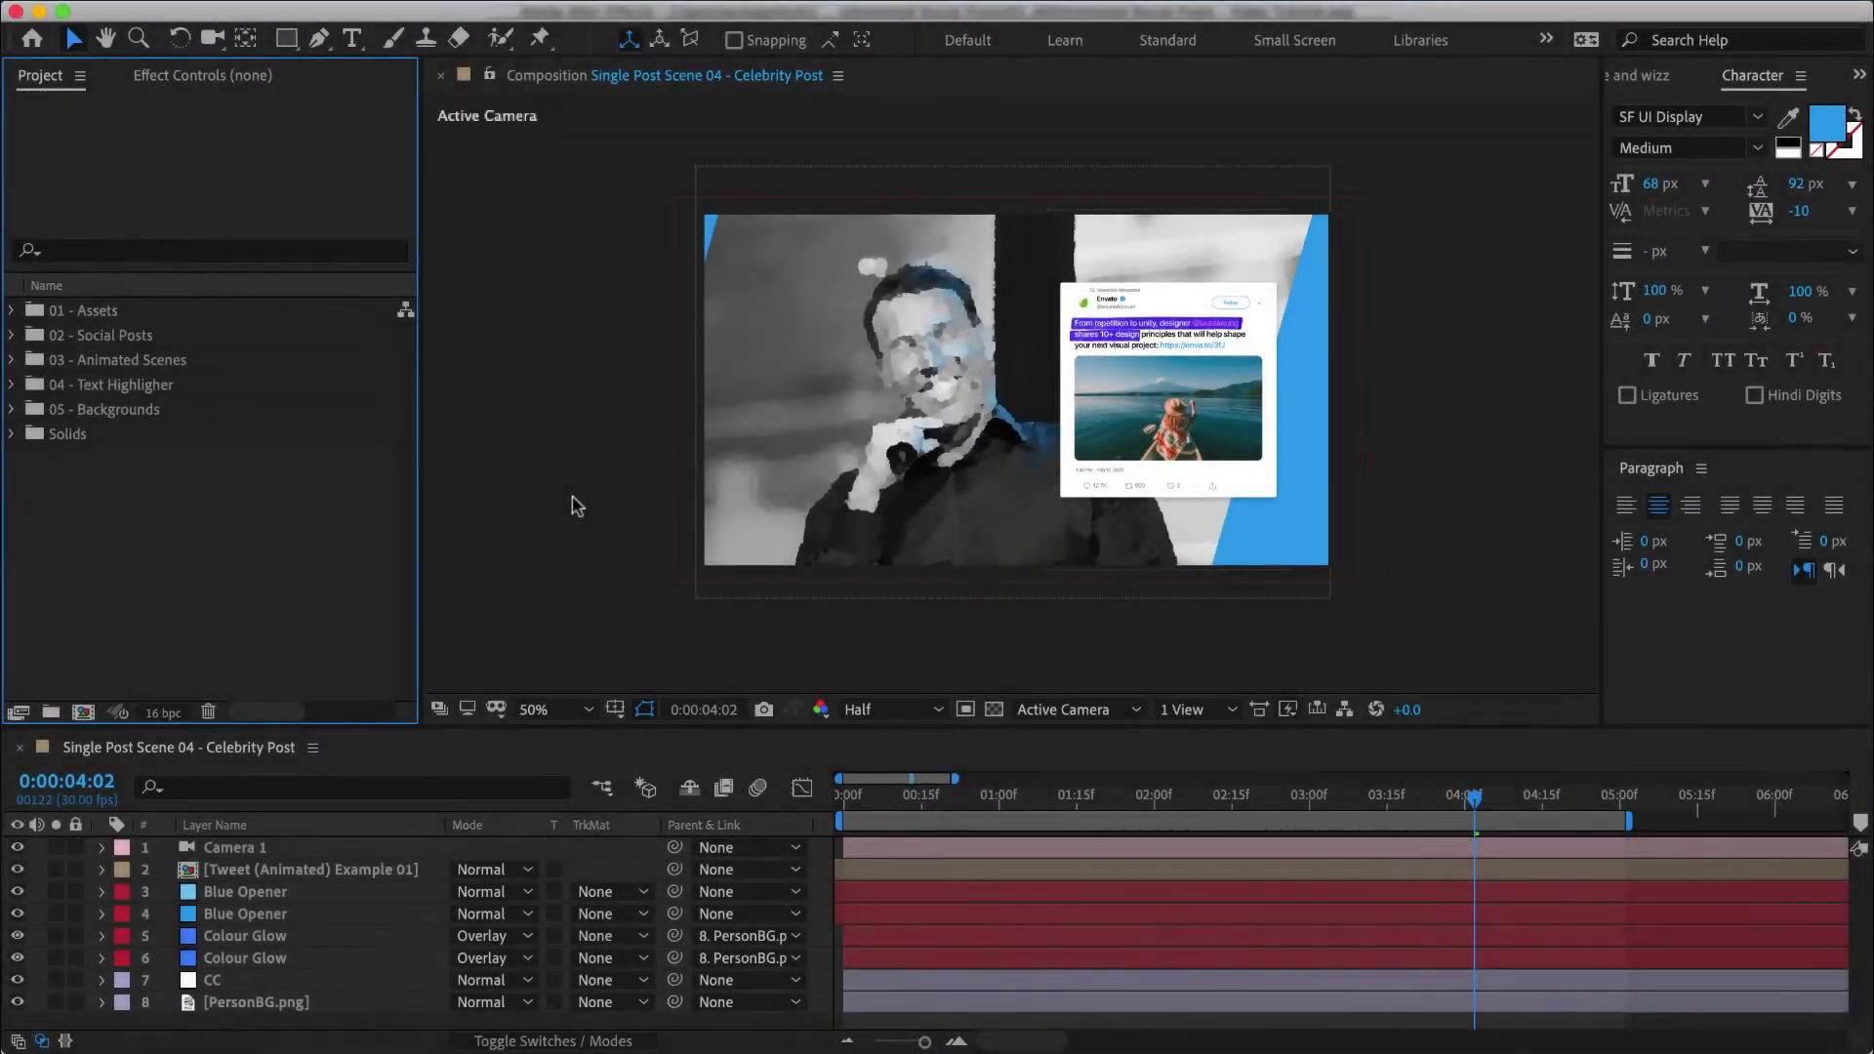
Step: Preview the Celebrity Post scene along its timeline and inspect the highlighted tweet up close
left_click(576, 504)
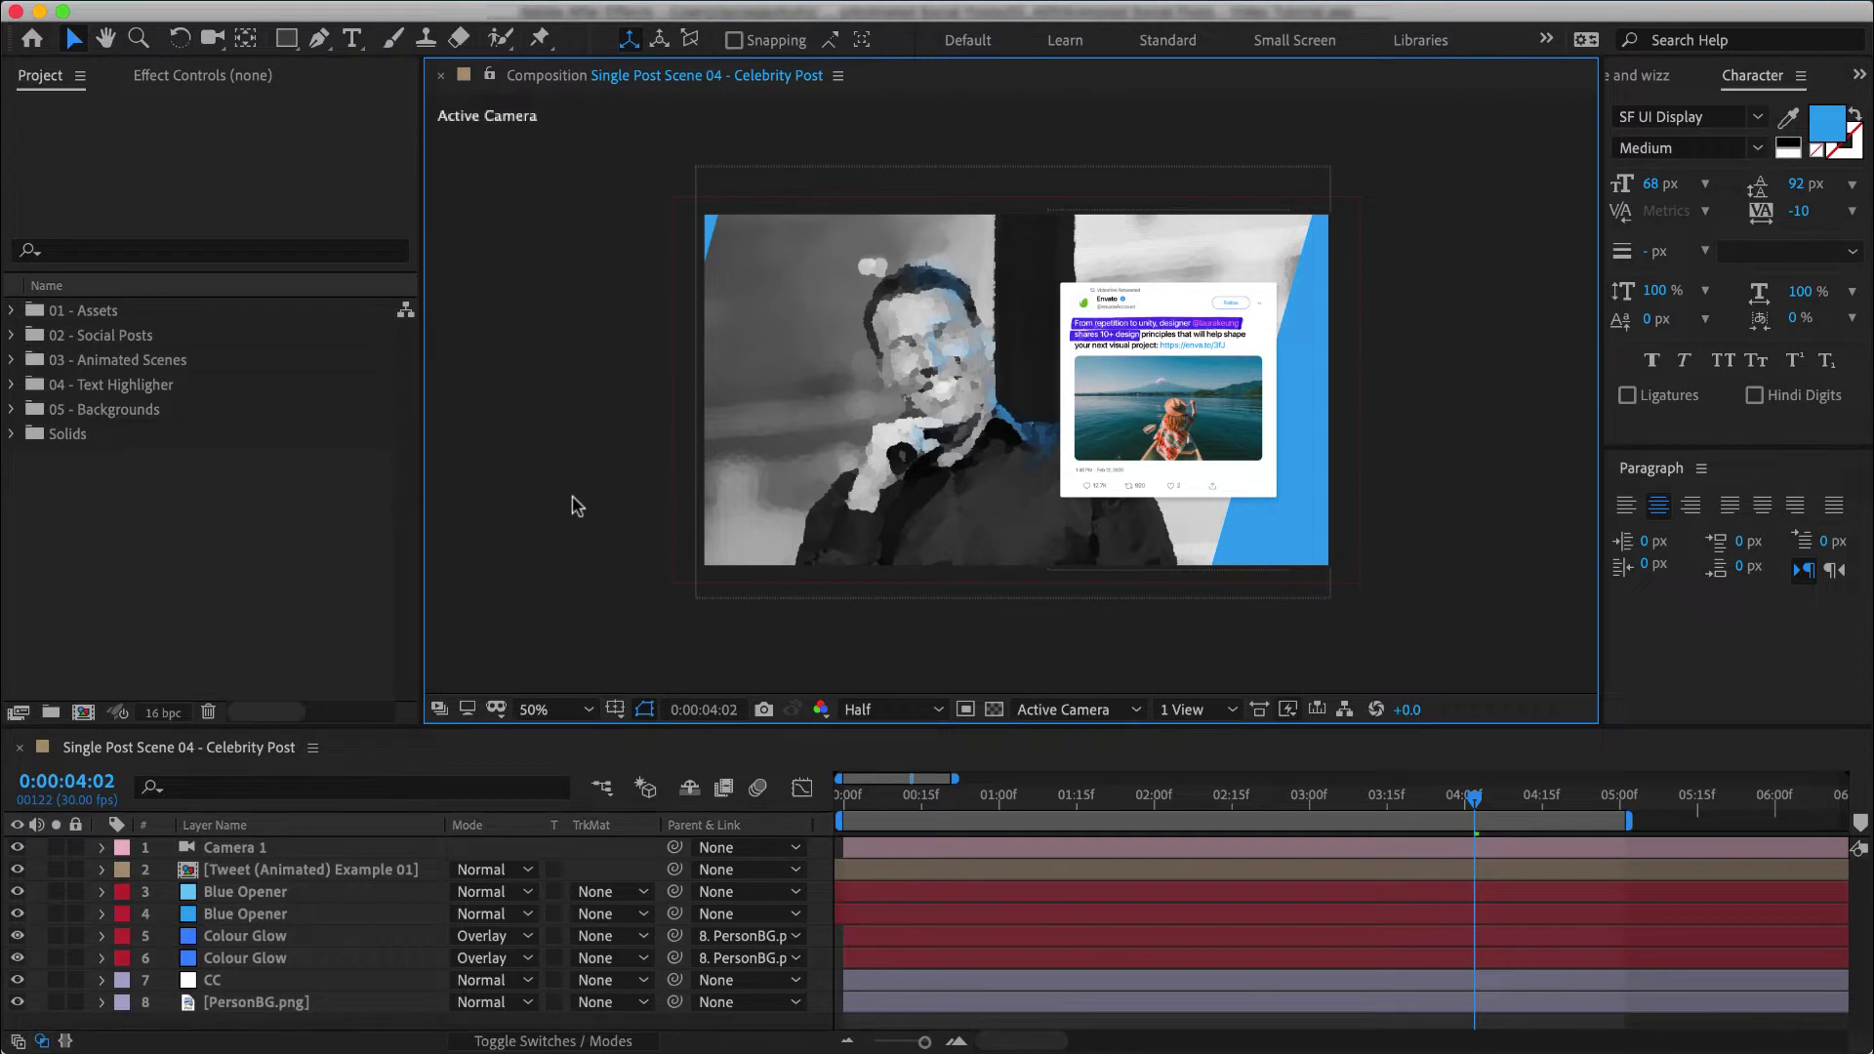
left_click_drag(1072, 793, 1368, 790)
scroll(1004, 355, "up", 1)
key("space")
left_click_drag(1257, 388, 1066, 428)
key("v")
left_click(1062, 813)
left_click_drag(1043, 806, 910, 787)
key("space")
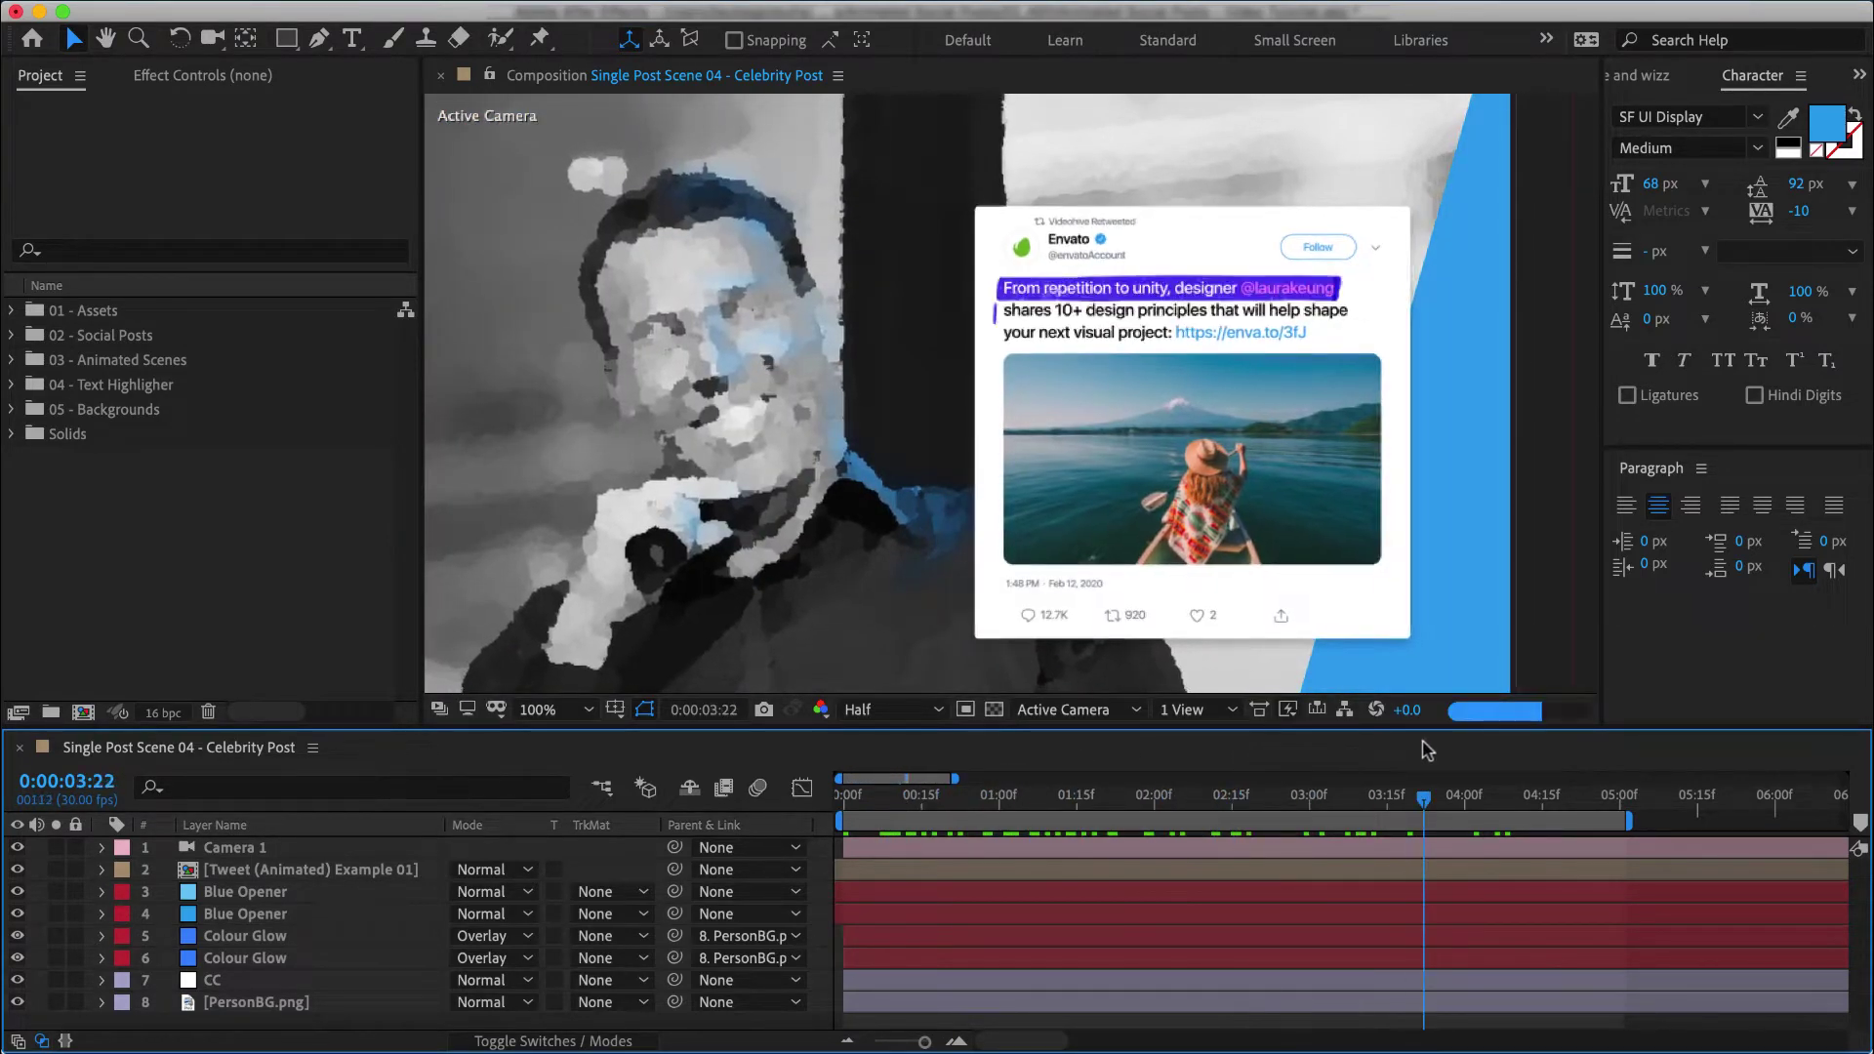
scroll(929, 450, "down", 2)
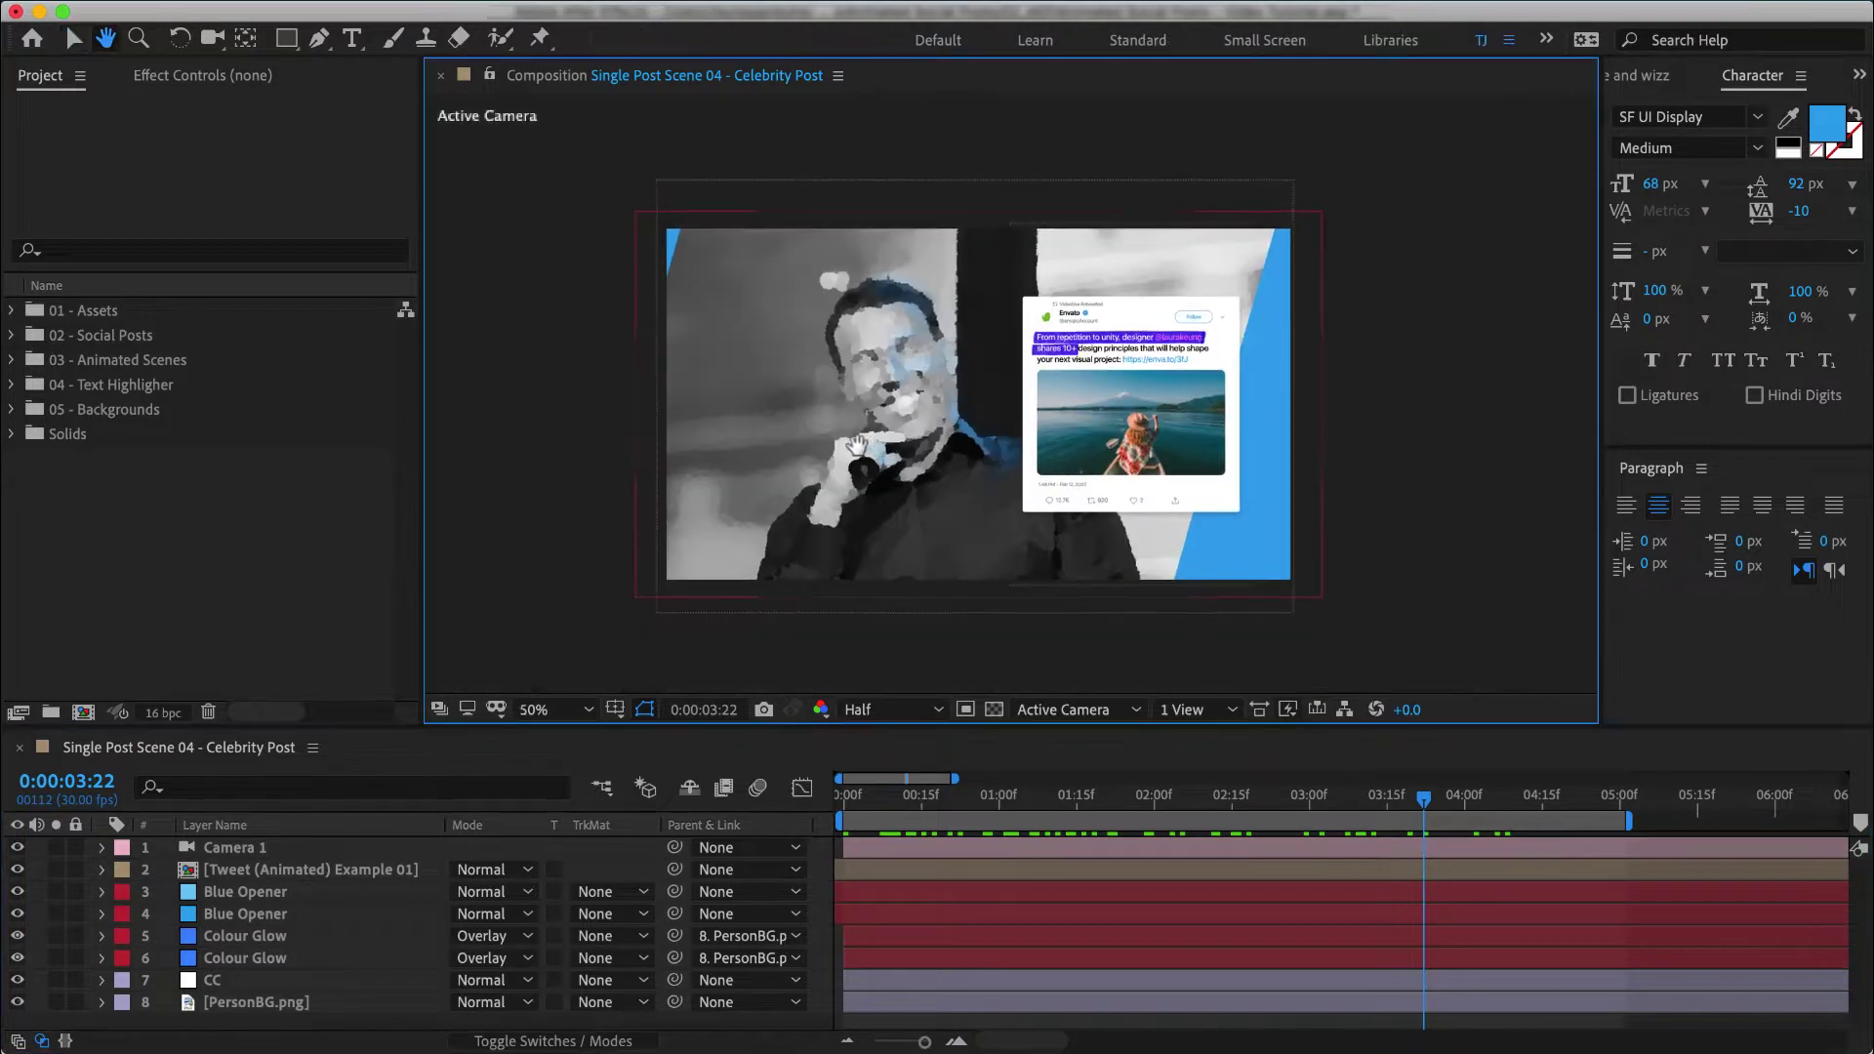
Step: Expand the 02 - Social Posts folder and examine its Facebook, Instagram and Twitter subfolders
left_click(10, 340)
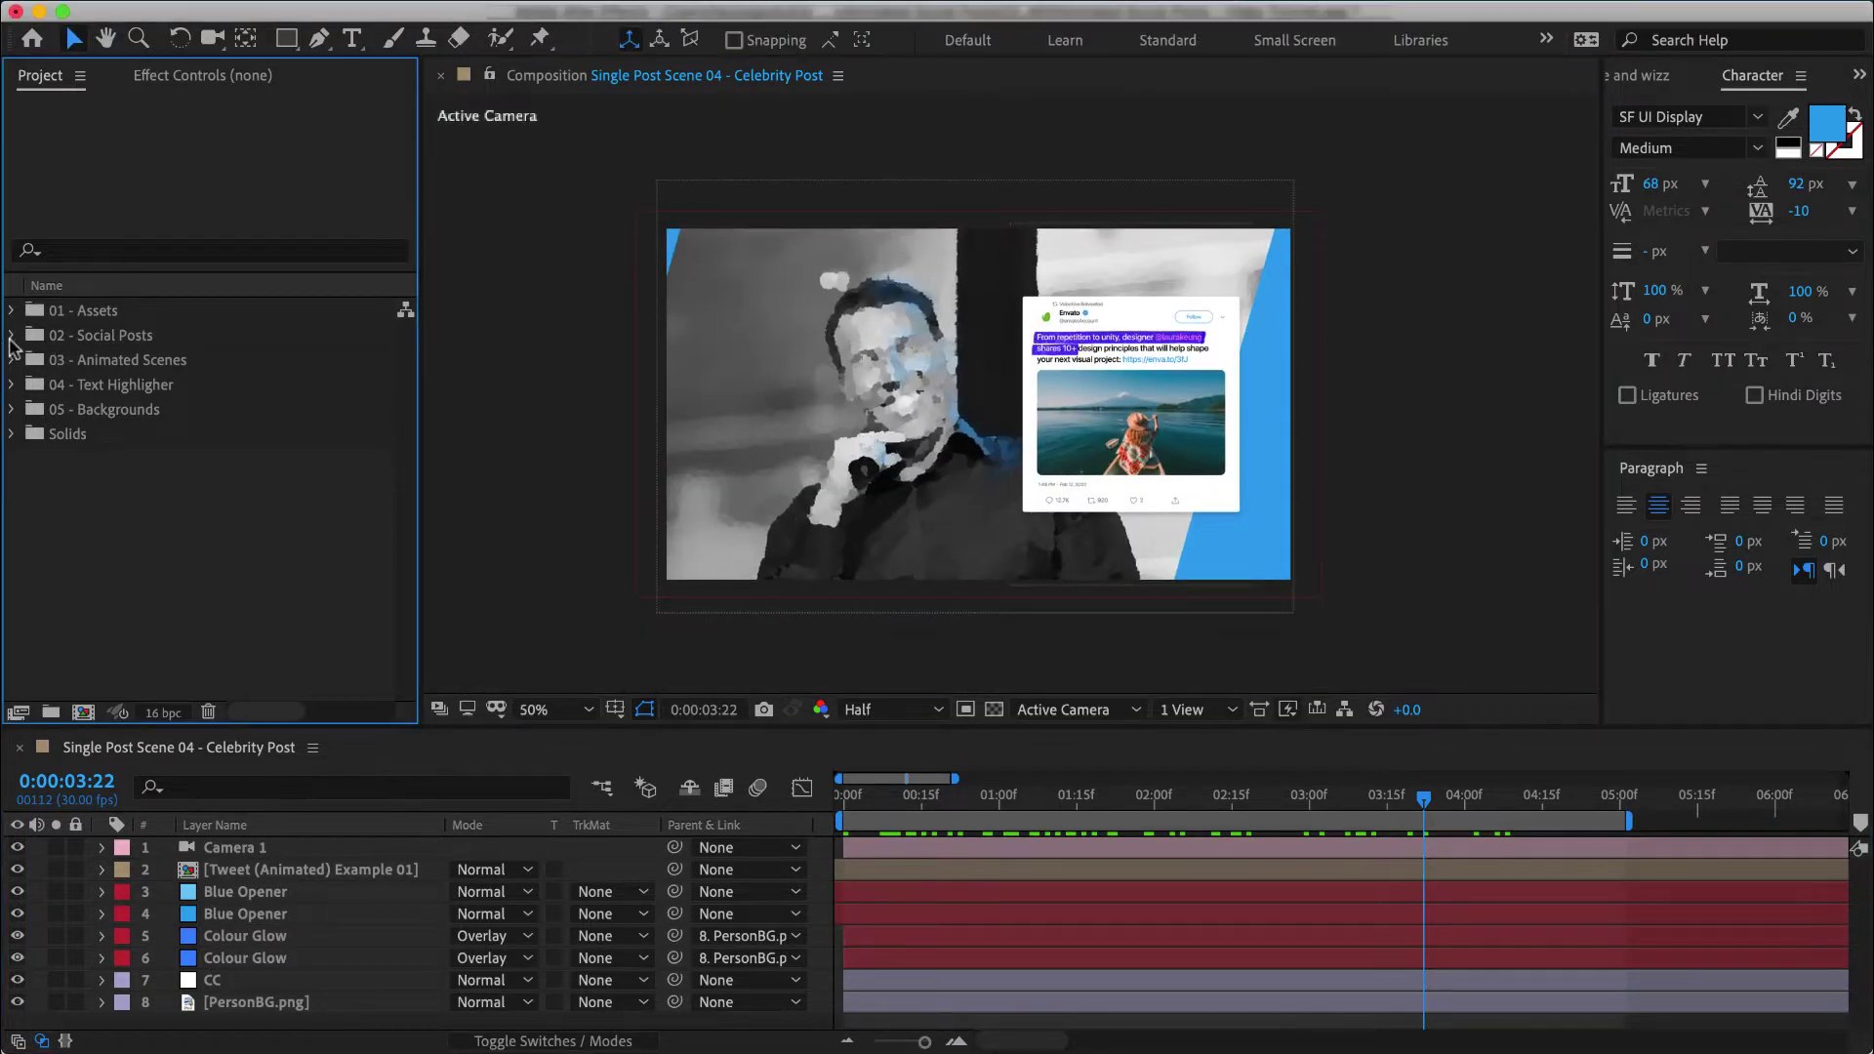
left_click(12, 335)
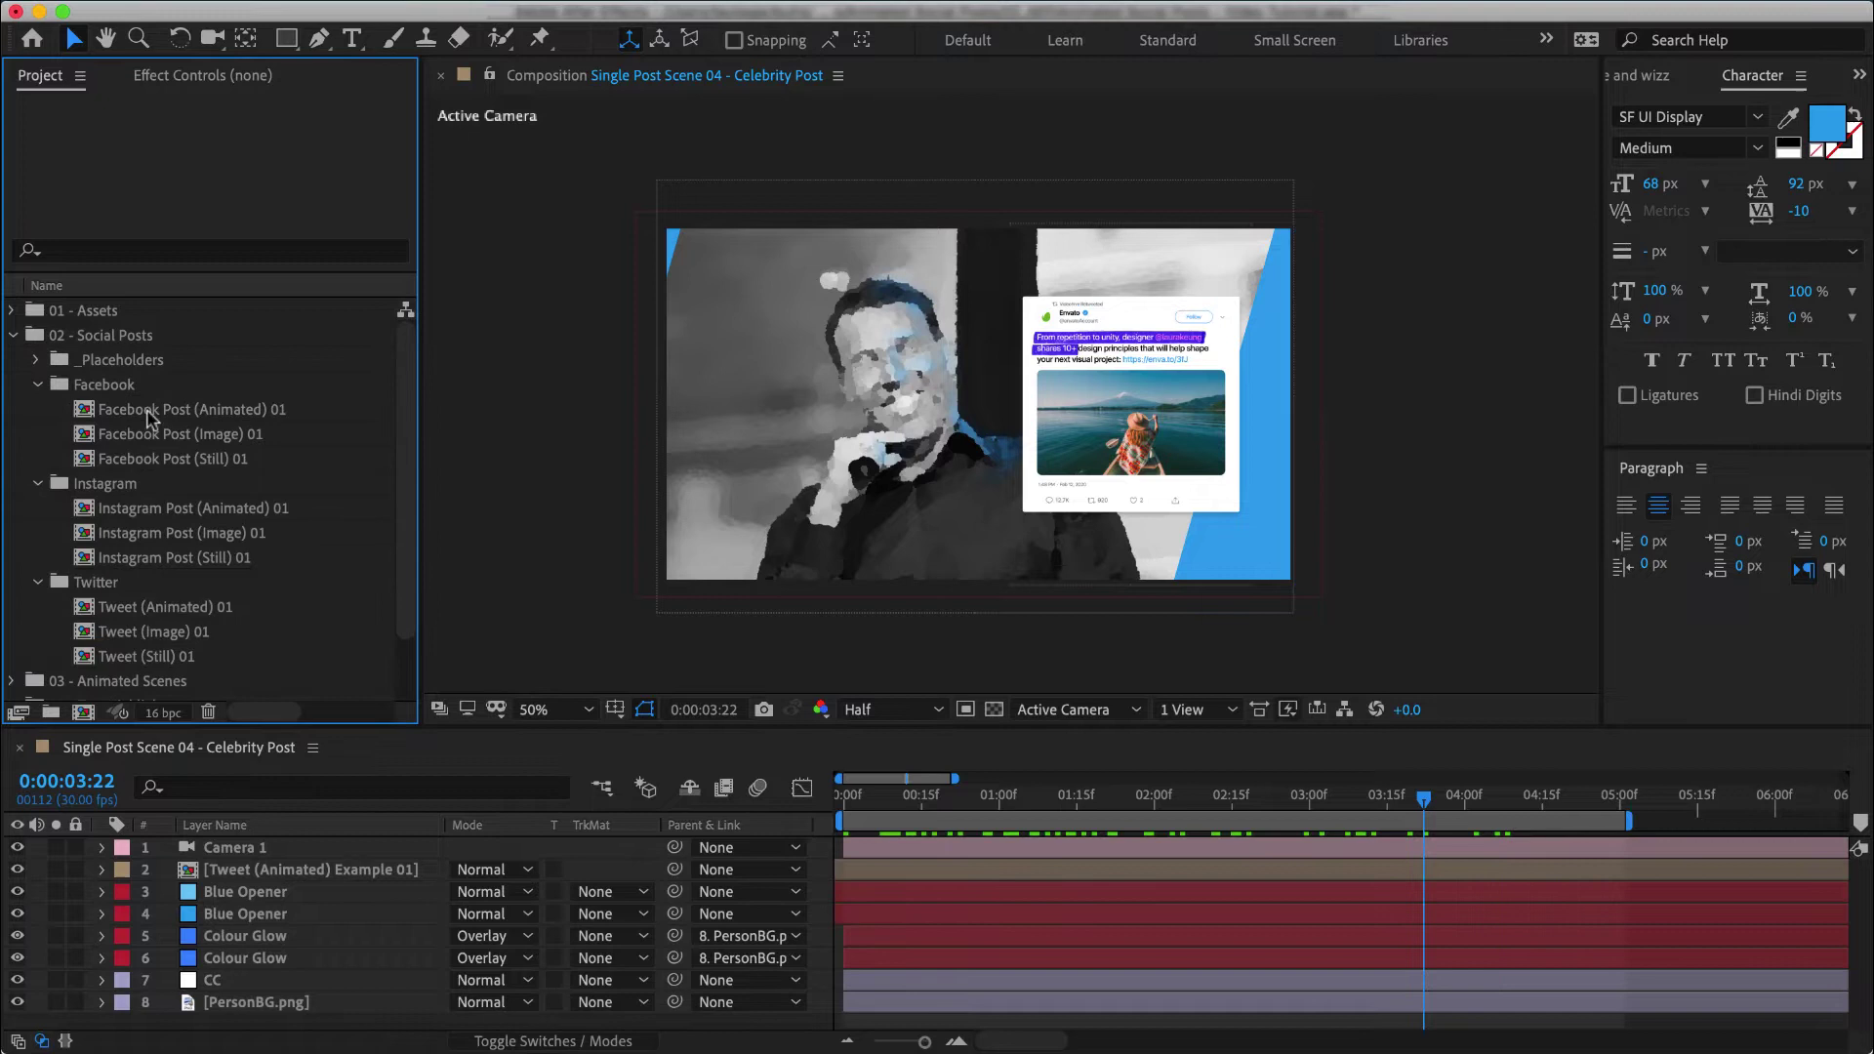
scroll(156, 414, "down", 2)
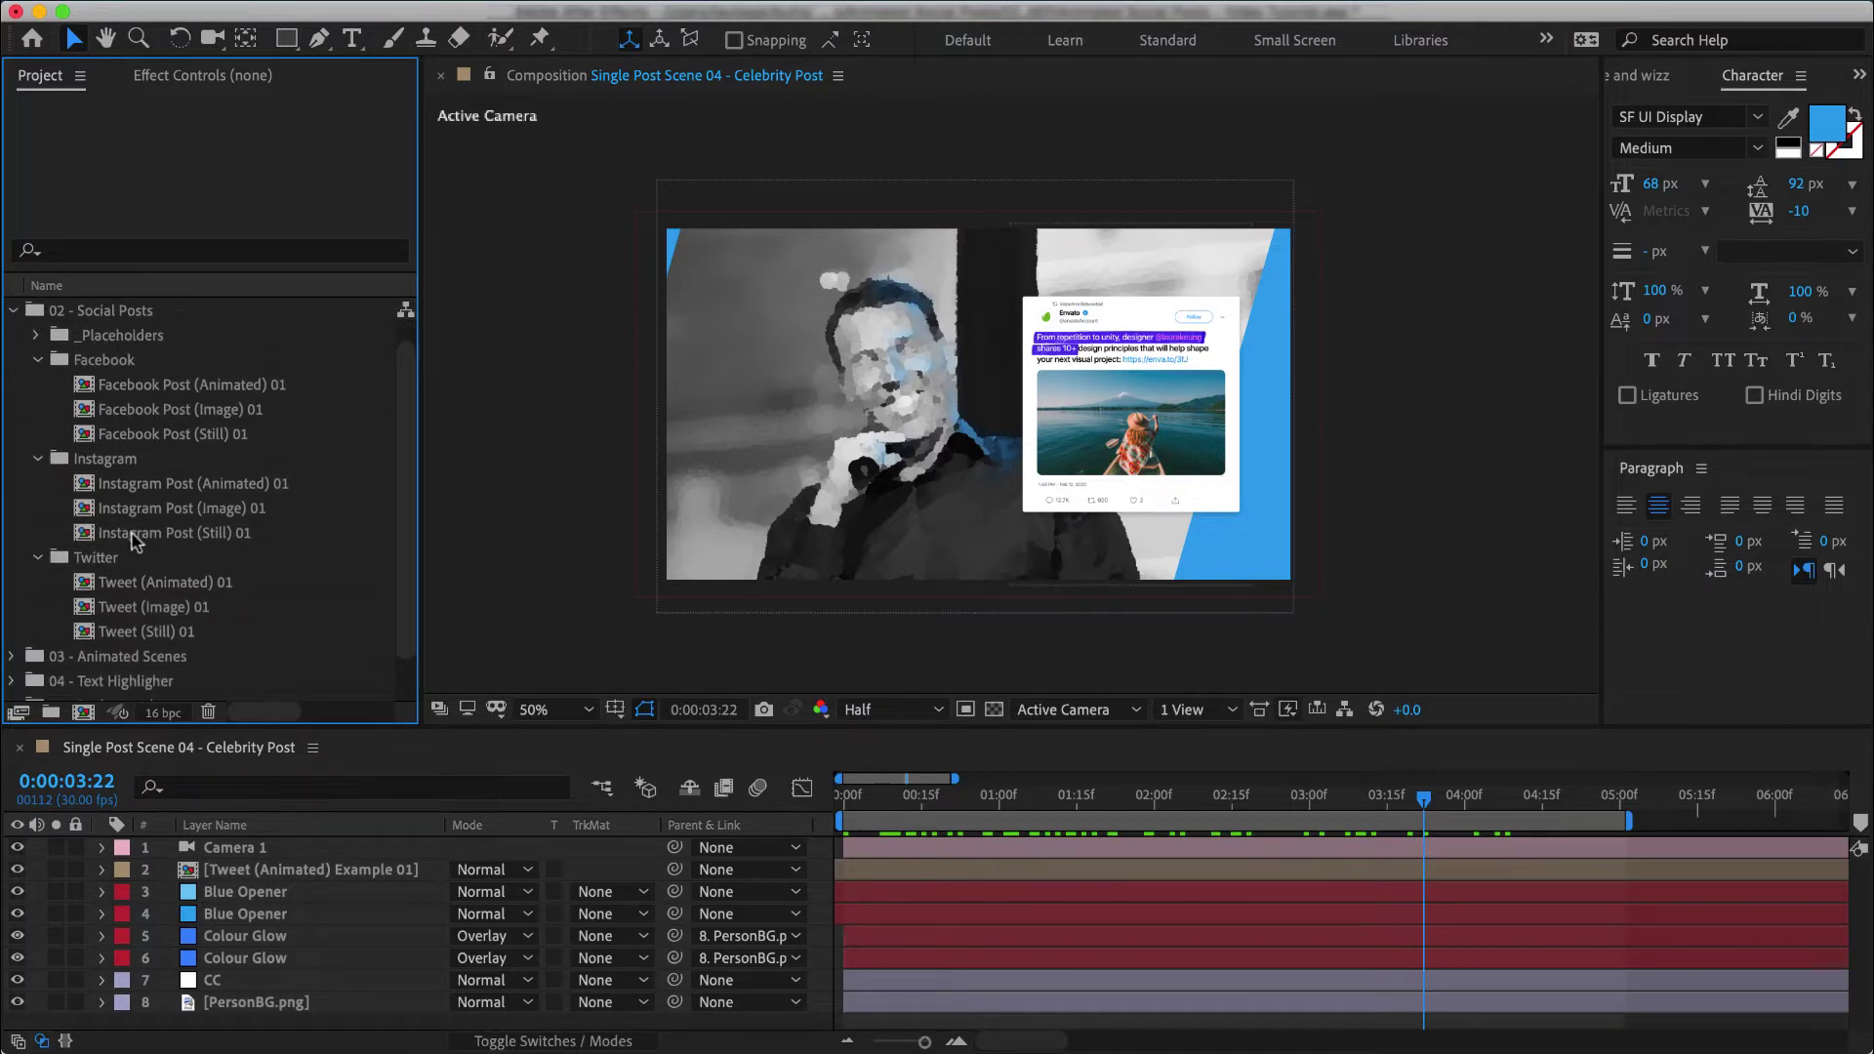
left_click(108, 363)
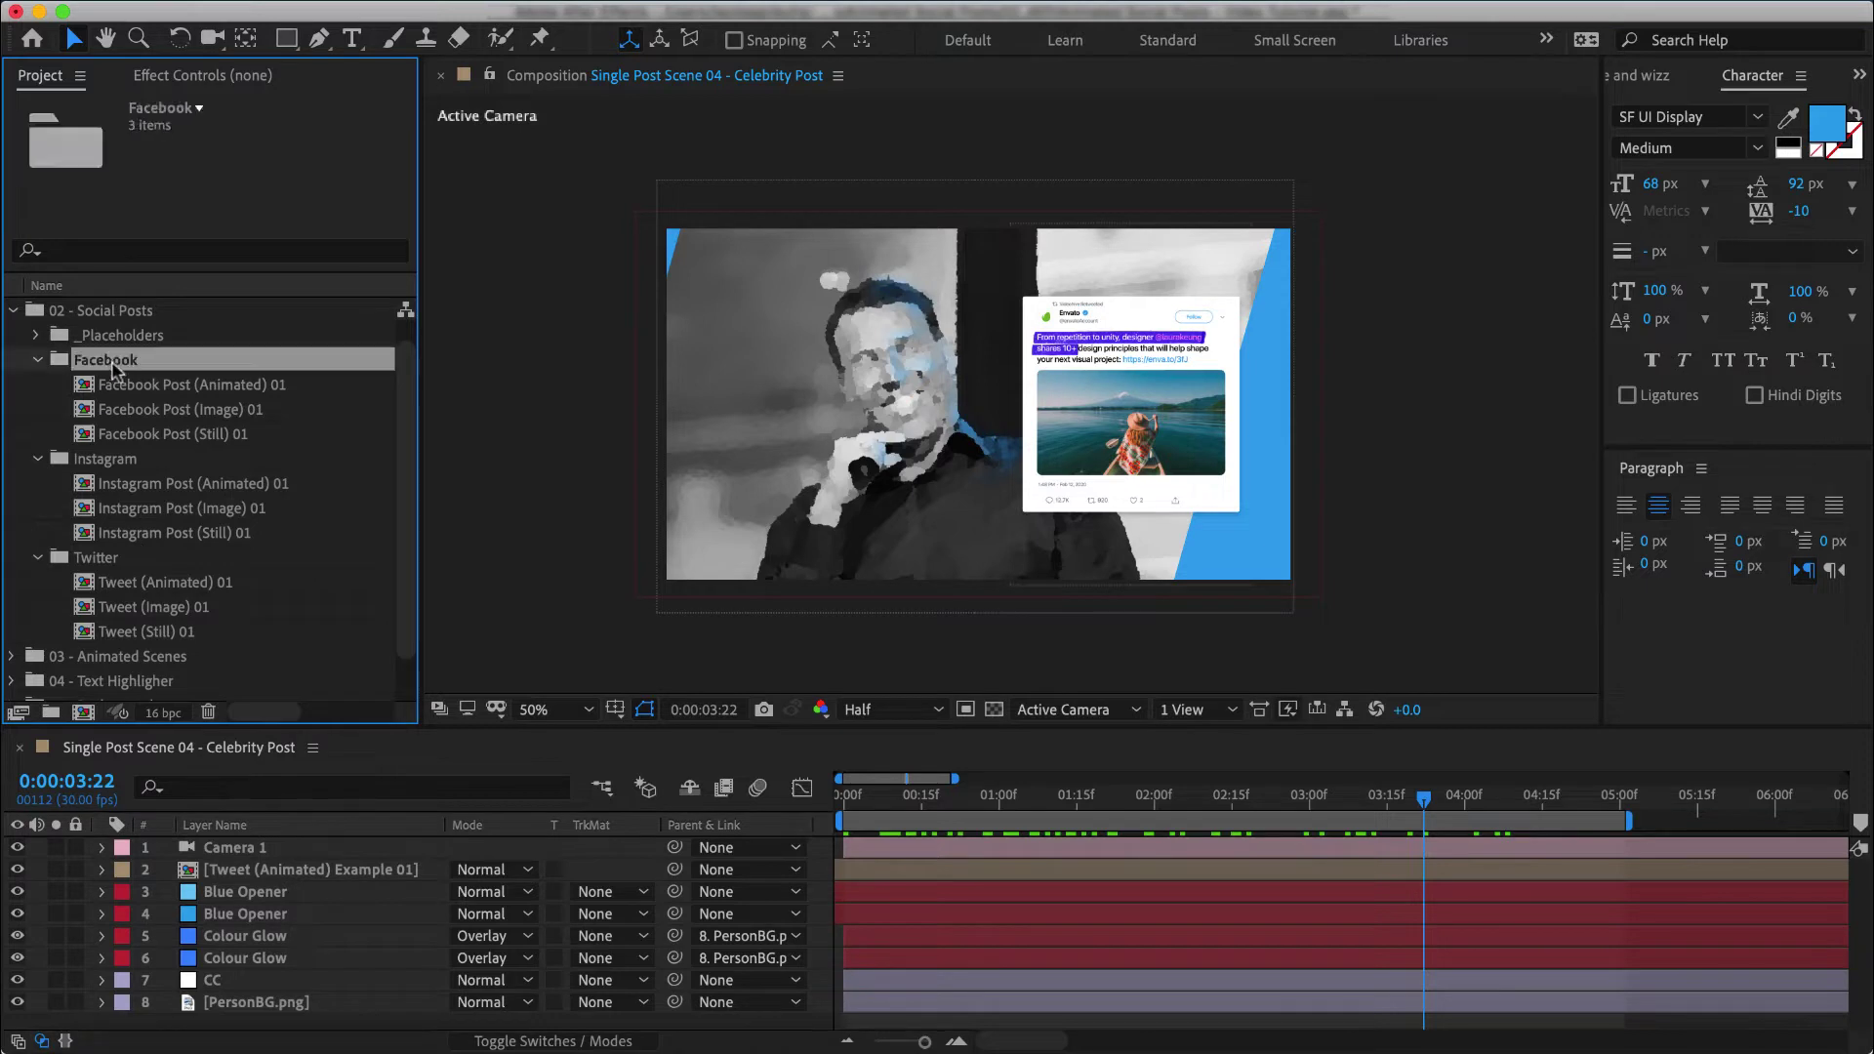
left_click(116, 459)
left_click(110, 564)
left_click(161, 369)
left_click(101, 460)
left_click(104, 566)
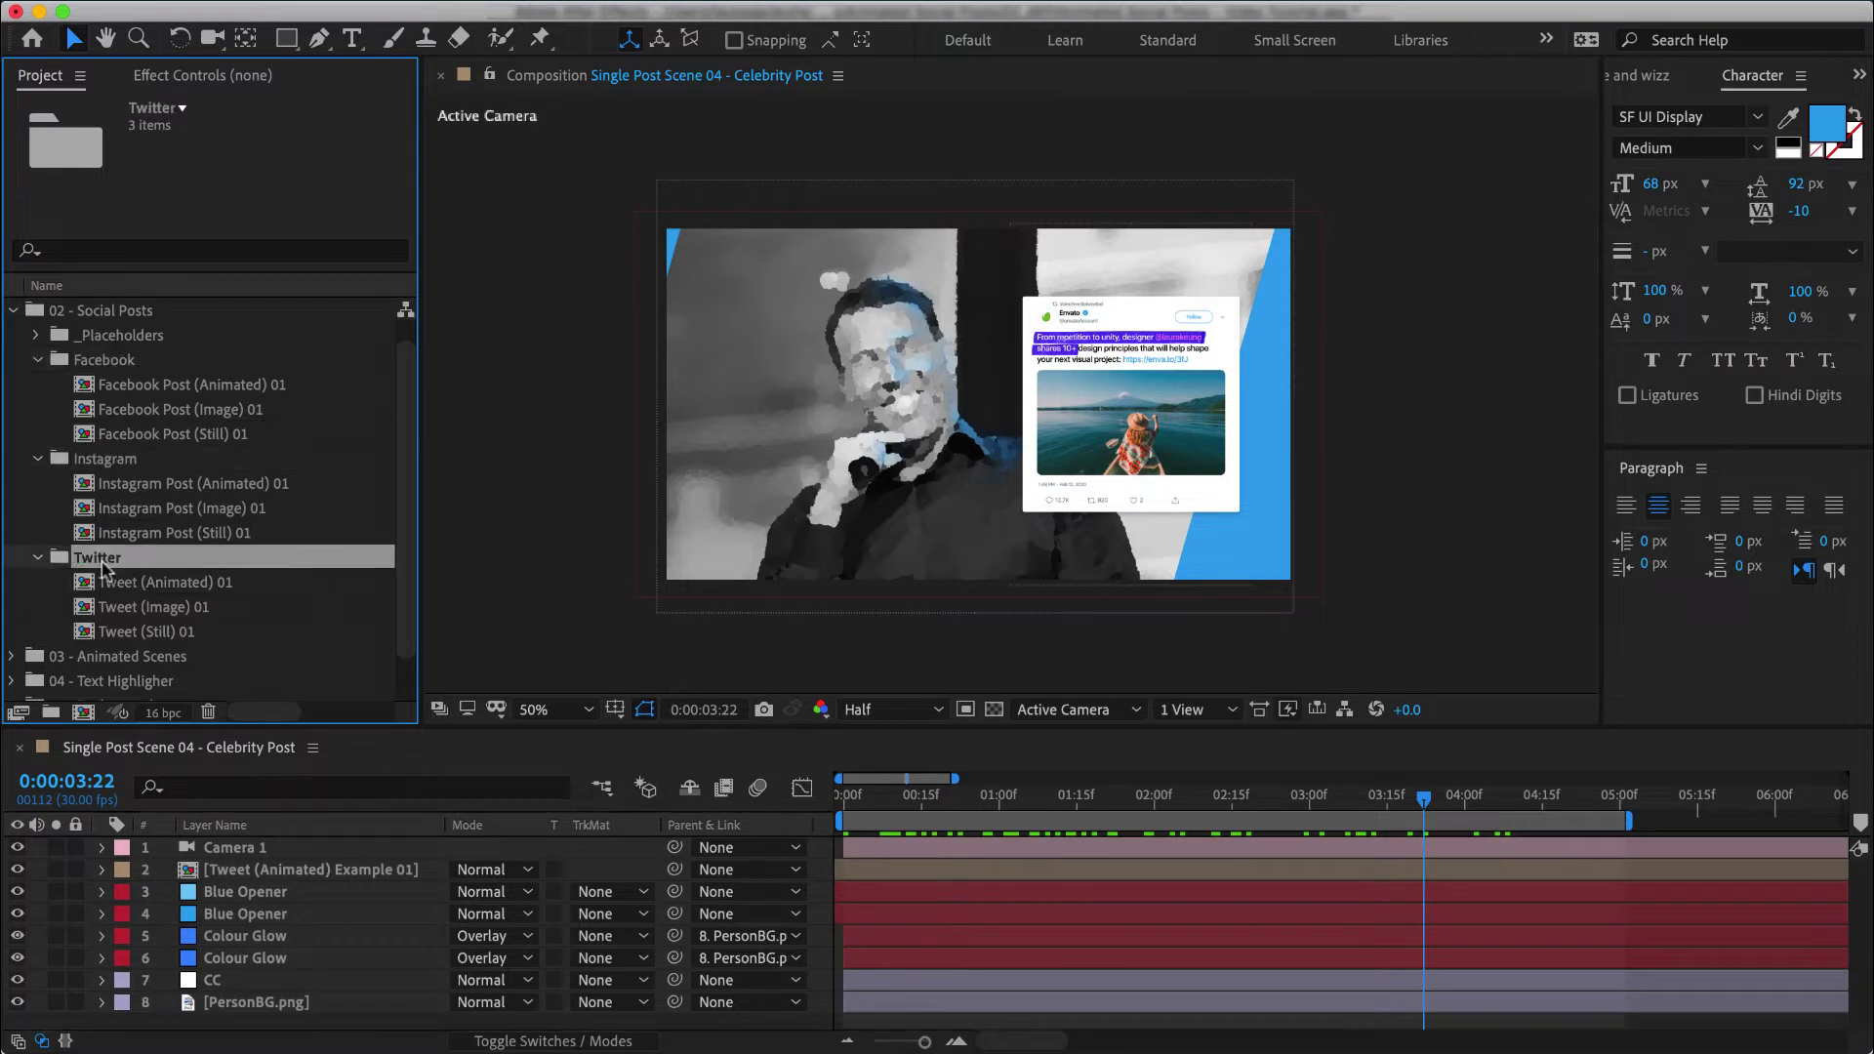
left_click(111, 459, "super")
left_click(116, 369, "super")
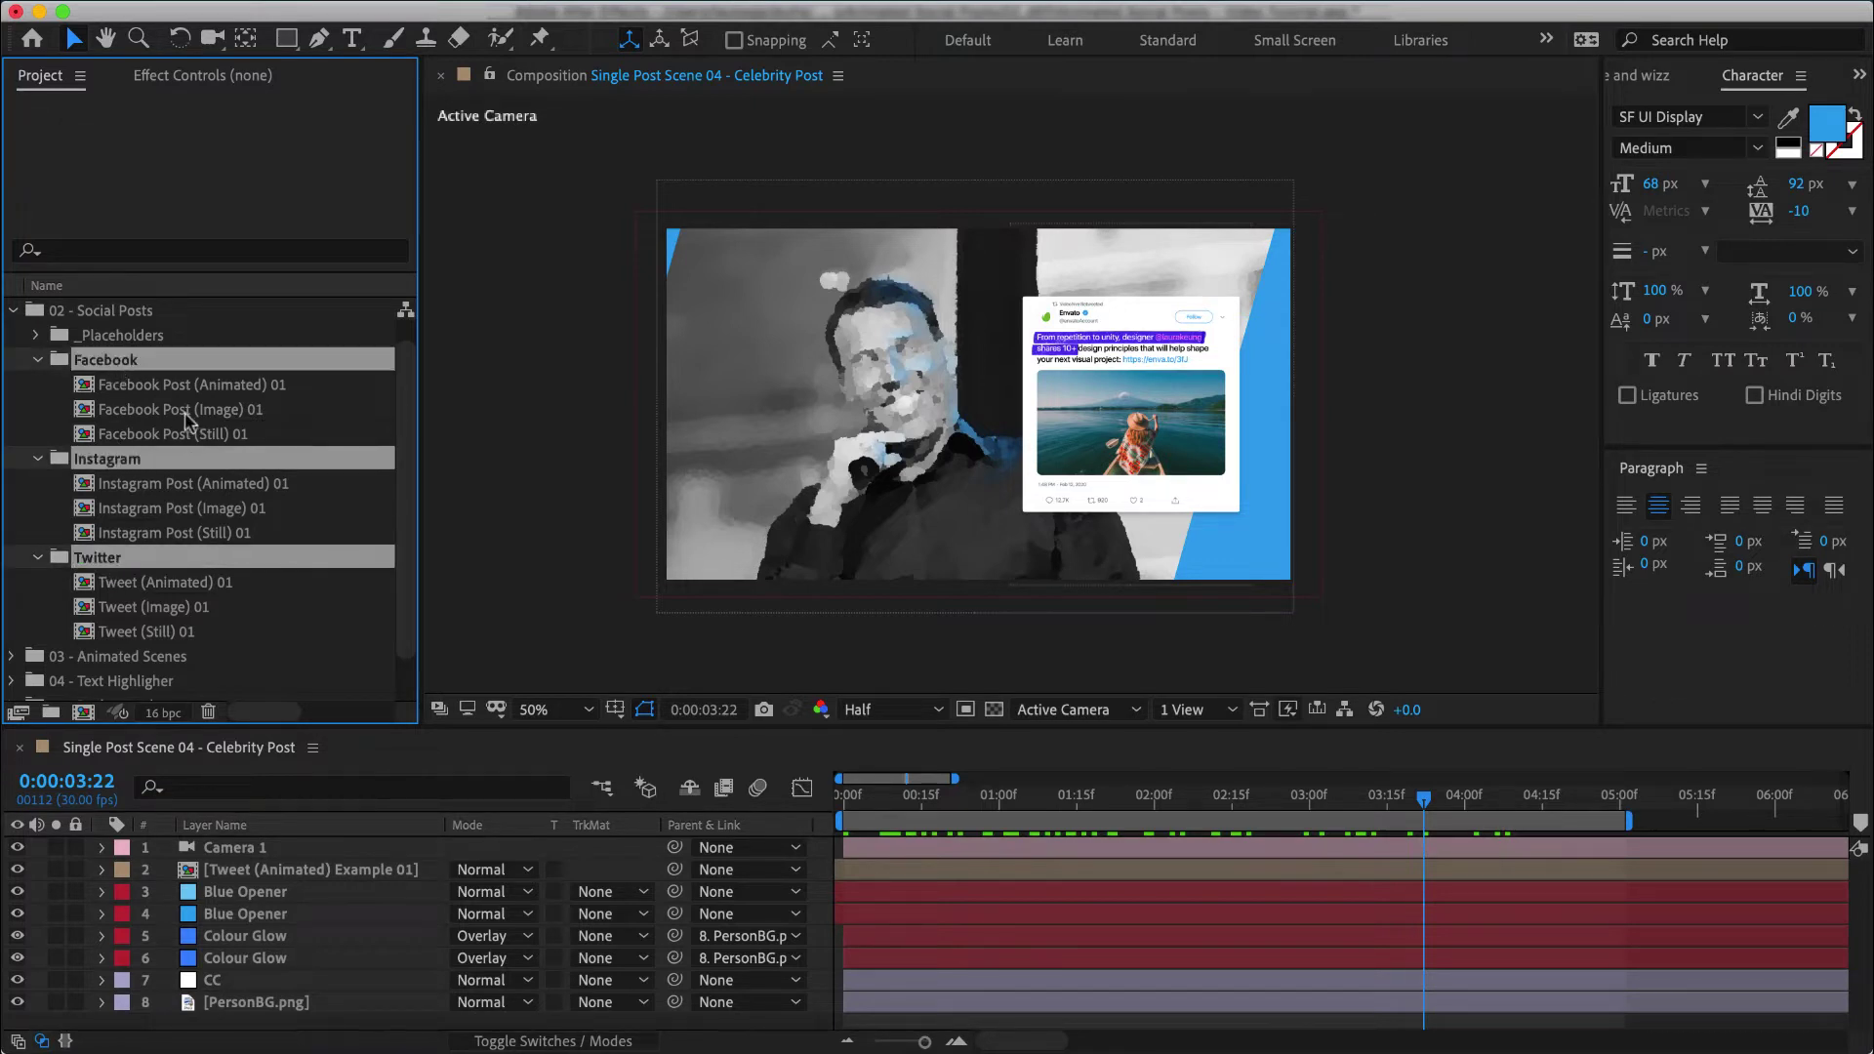
left_click(288, 432)
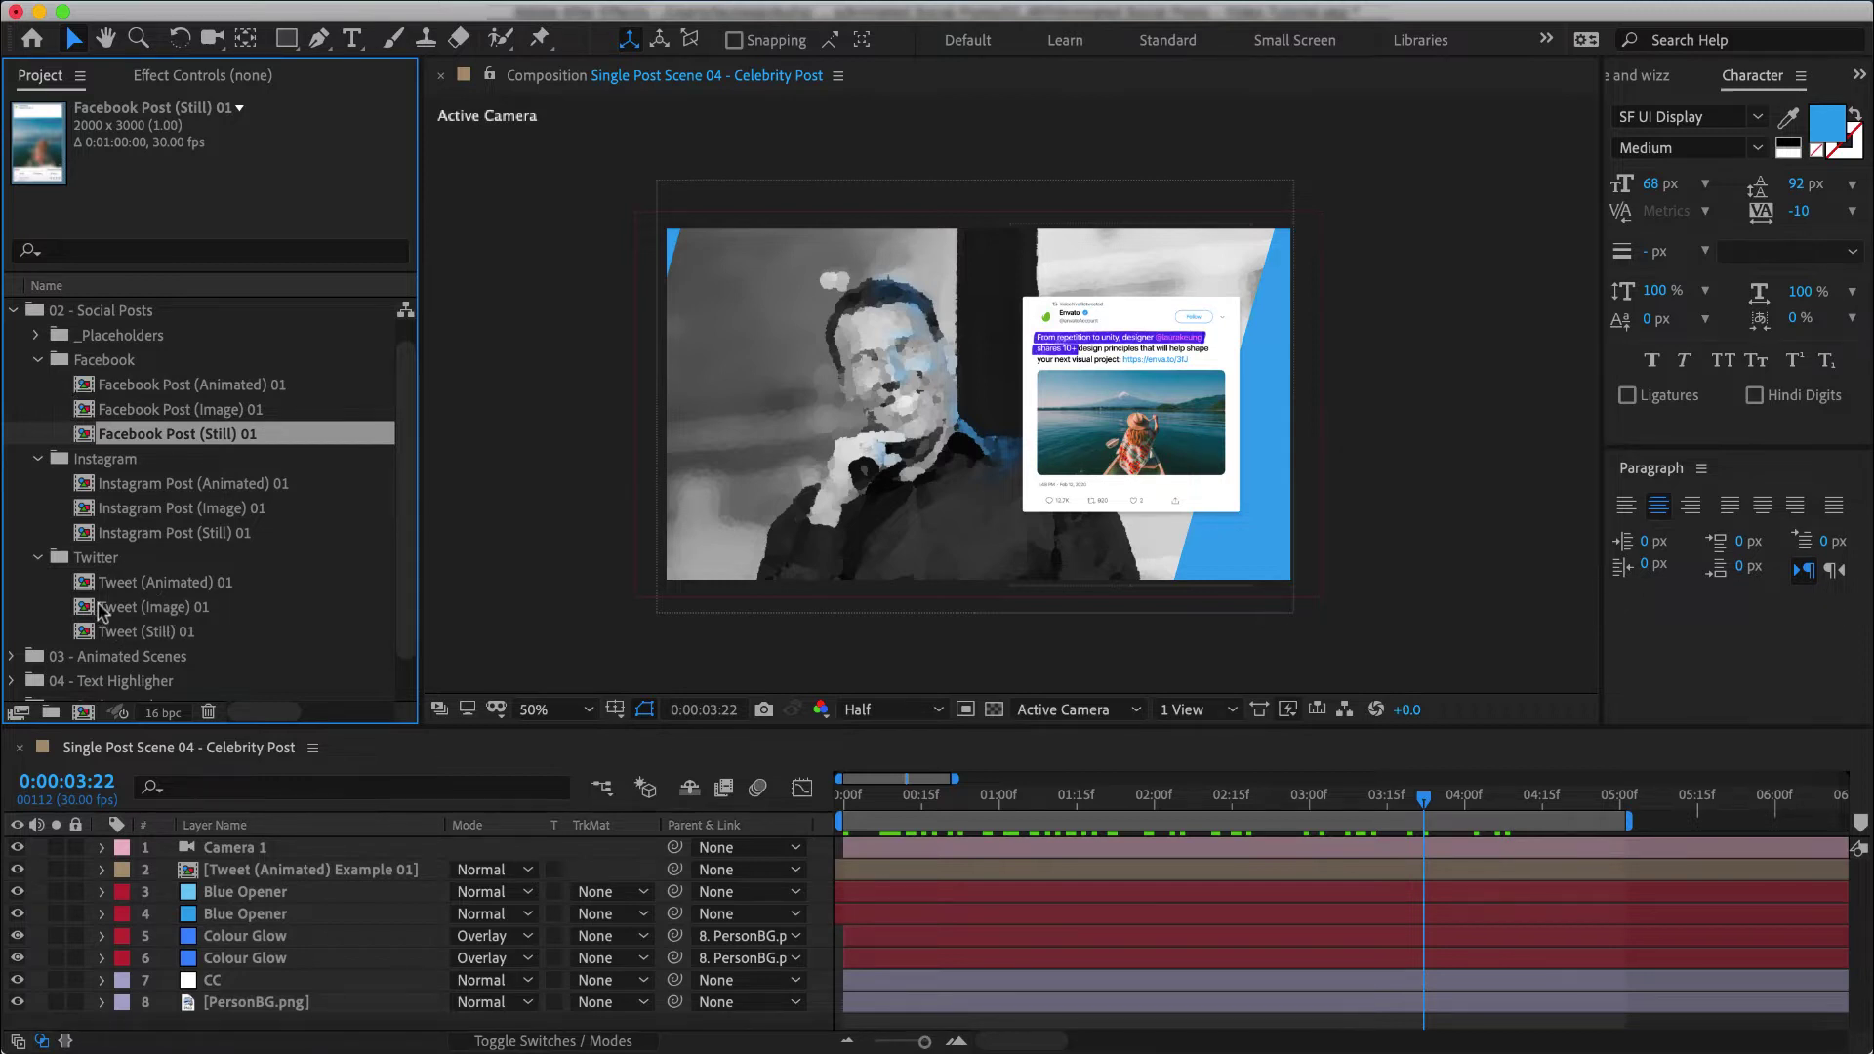
Step: Collapse the Facebook and Instagram folders and look through the tweet compositions in the Twitter folder
left_click(40, 361)
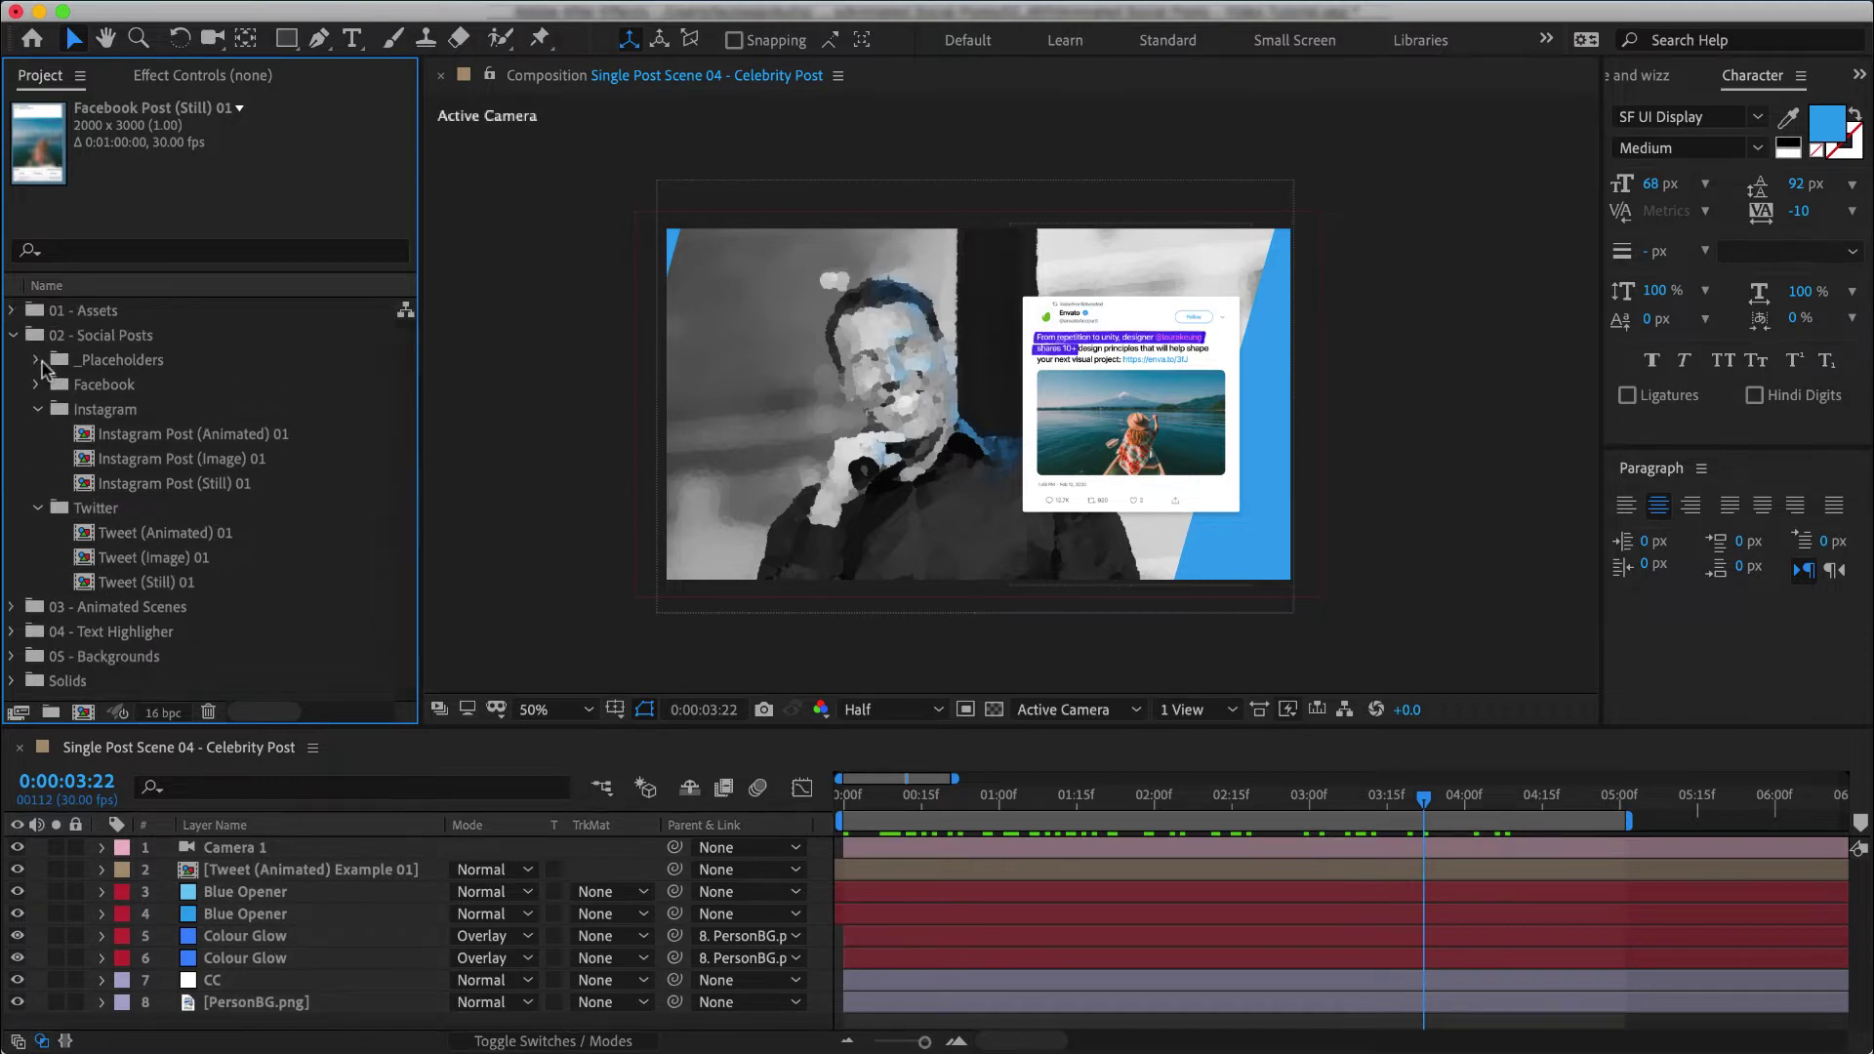
left_click(38, 410)
left_click(172, 466)
key("Down")
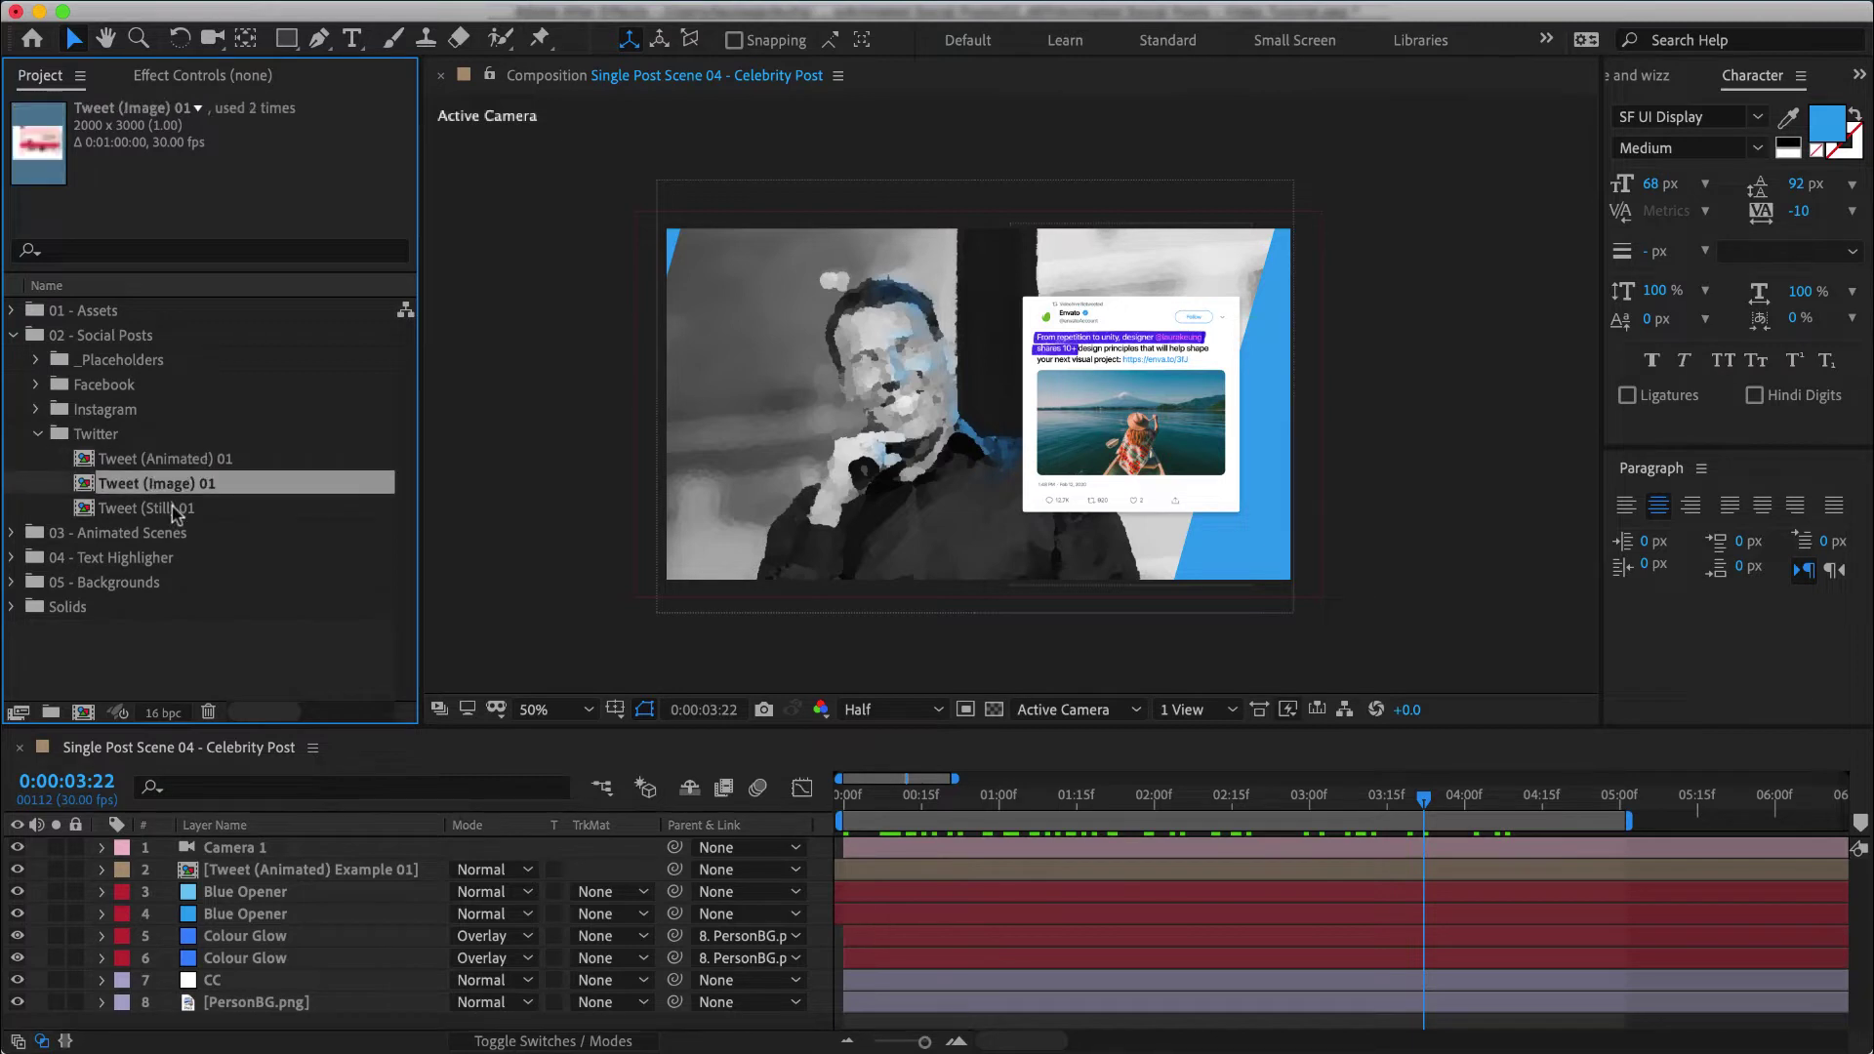
key("Down")
key("Up")
key("Up")
key("Up")
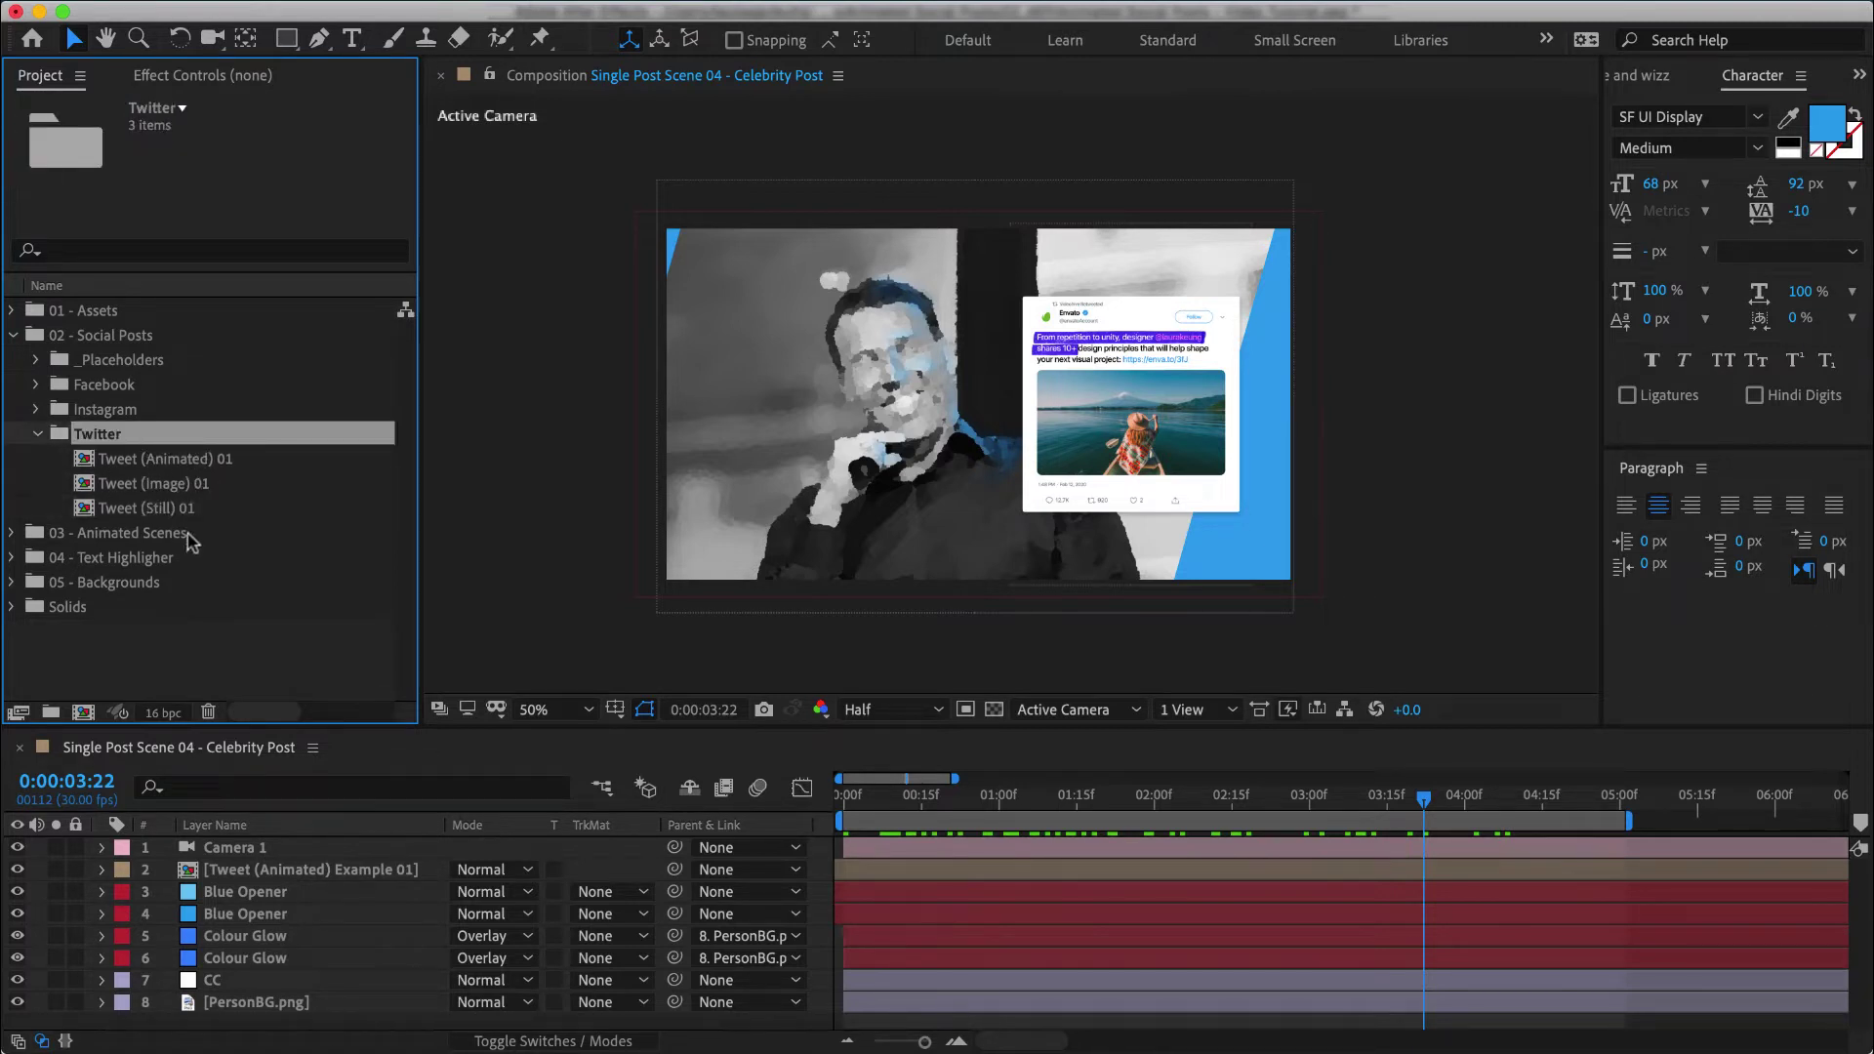
Step: Open the Tweet (Image) 01 composition from the Twitter folder and select its TwitterPage.png layer
left_click(198, 462)
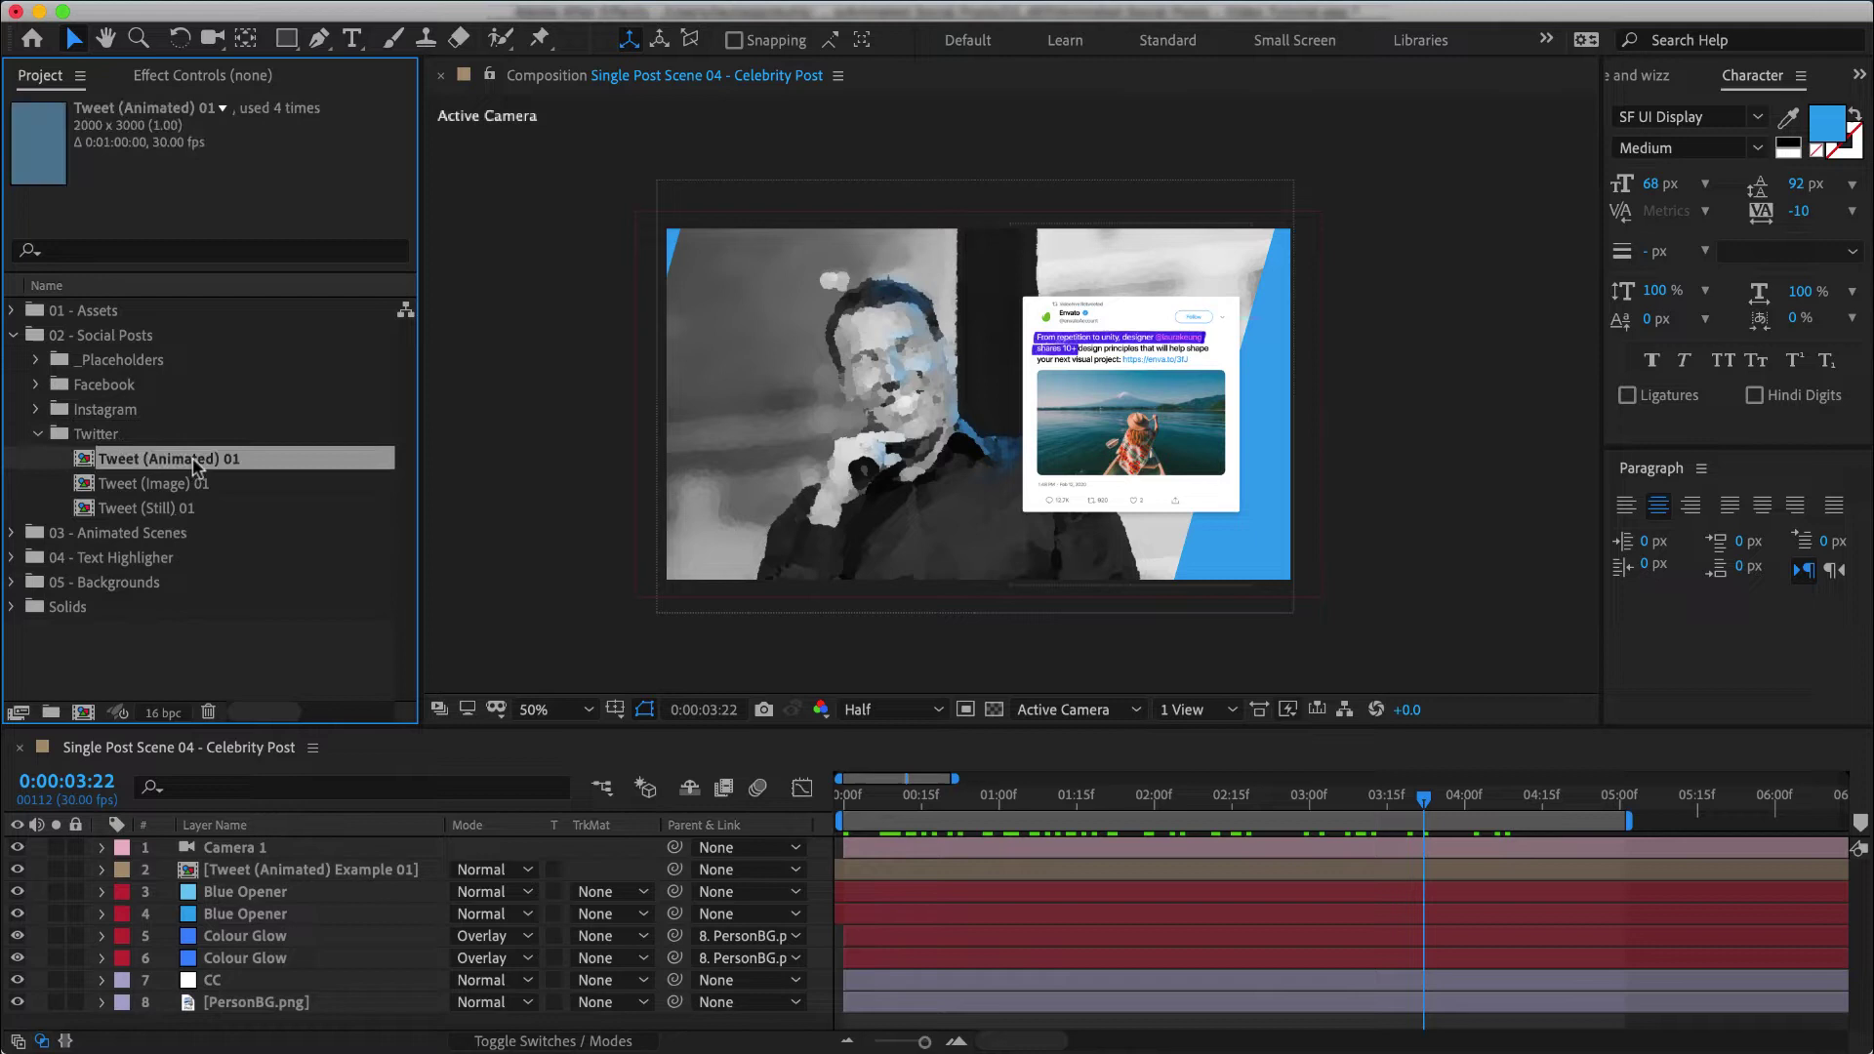
left_click(185, 488)
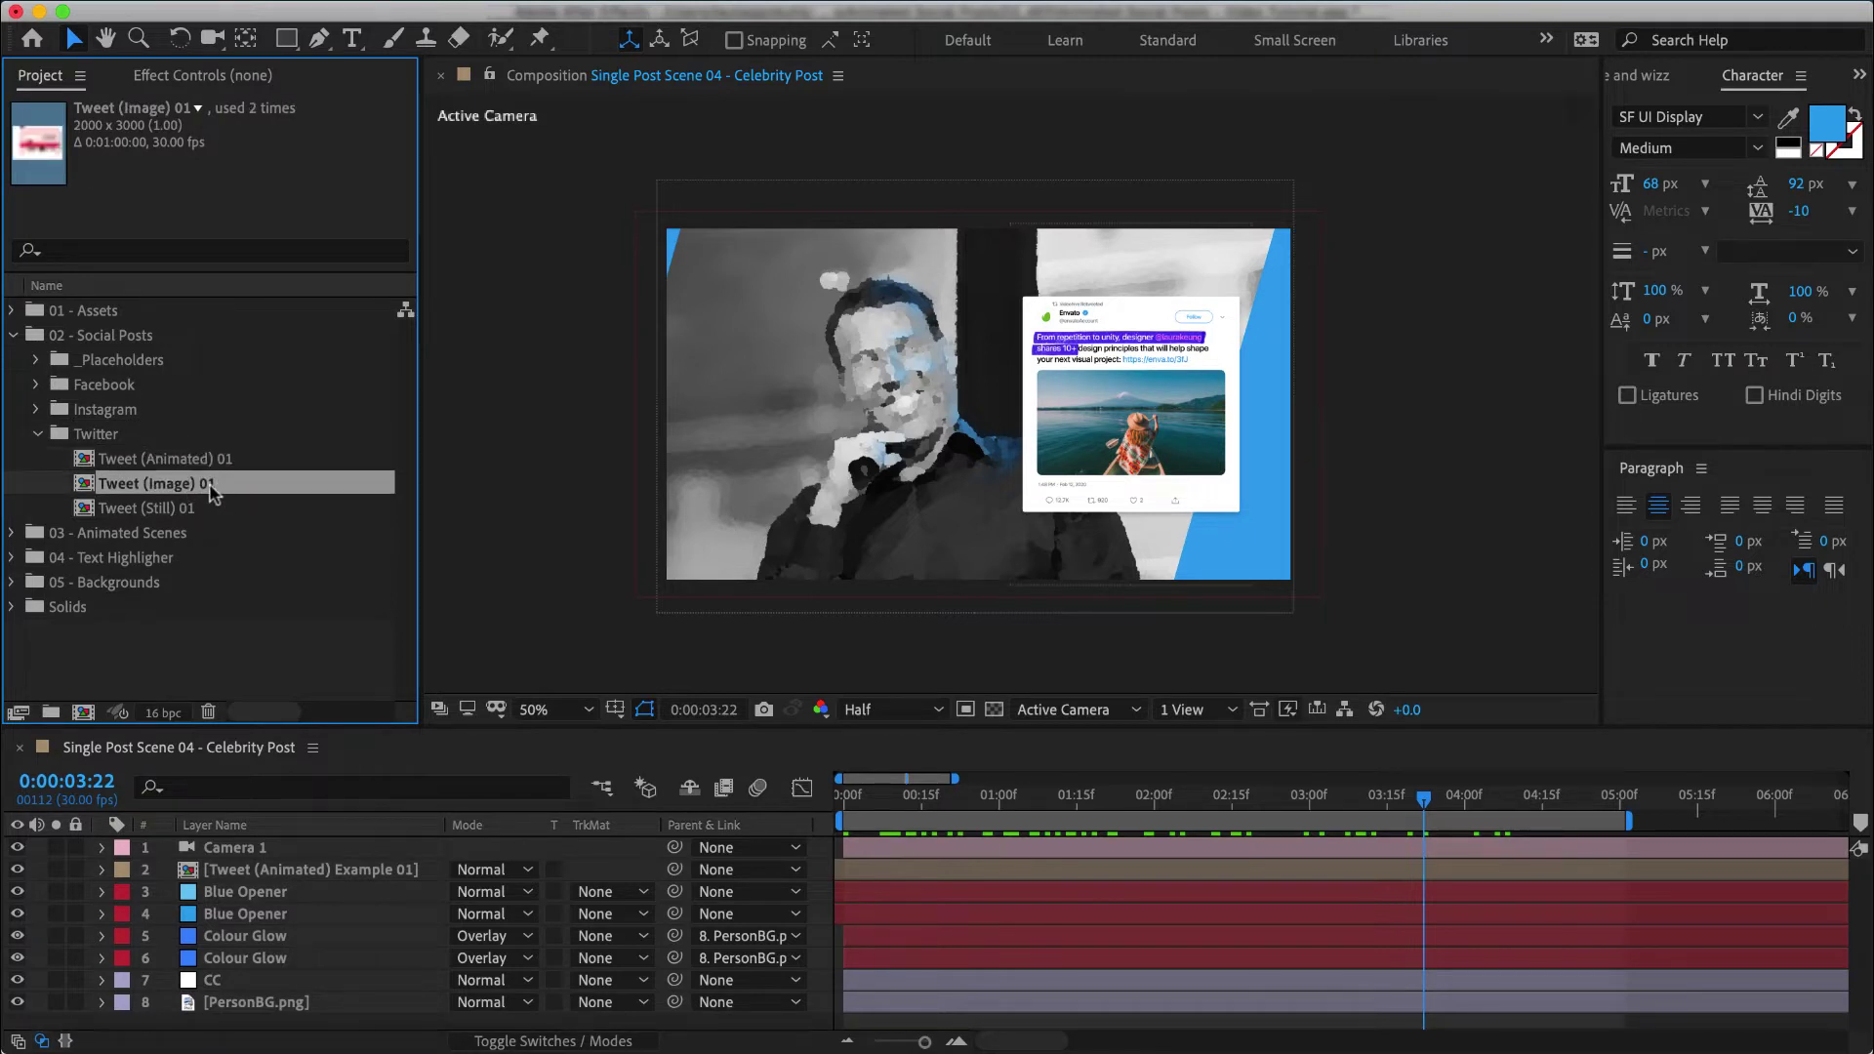
left_click(205, 512)
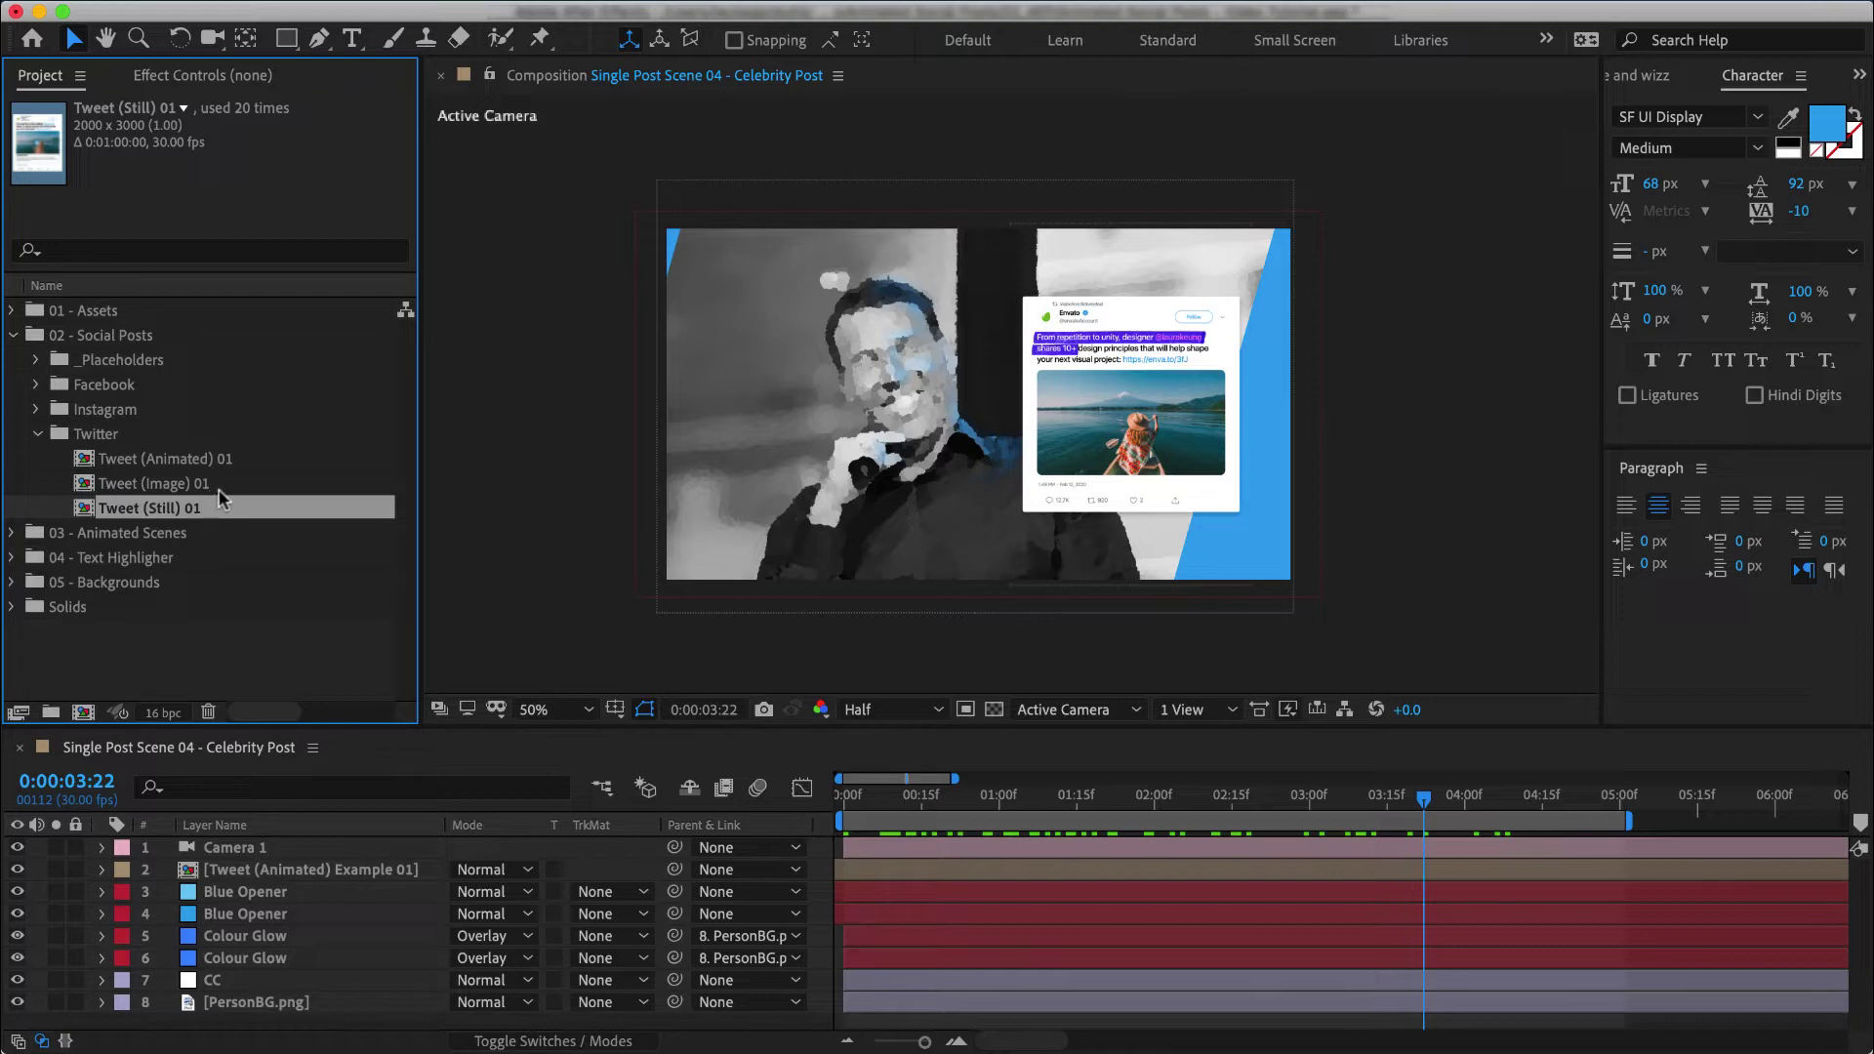
double_click(216, 484)
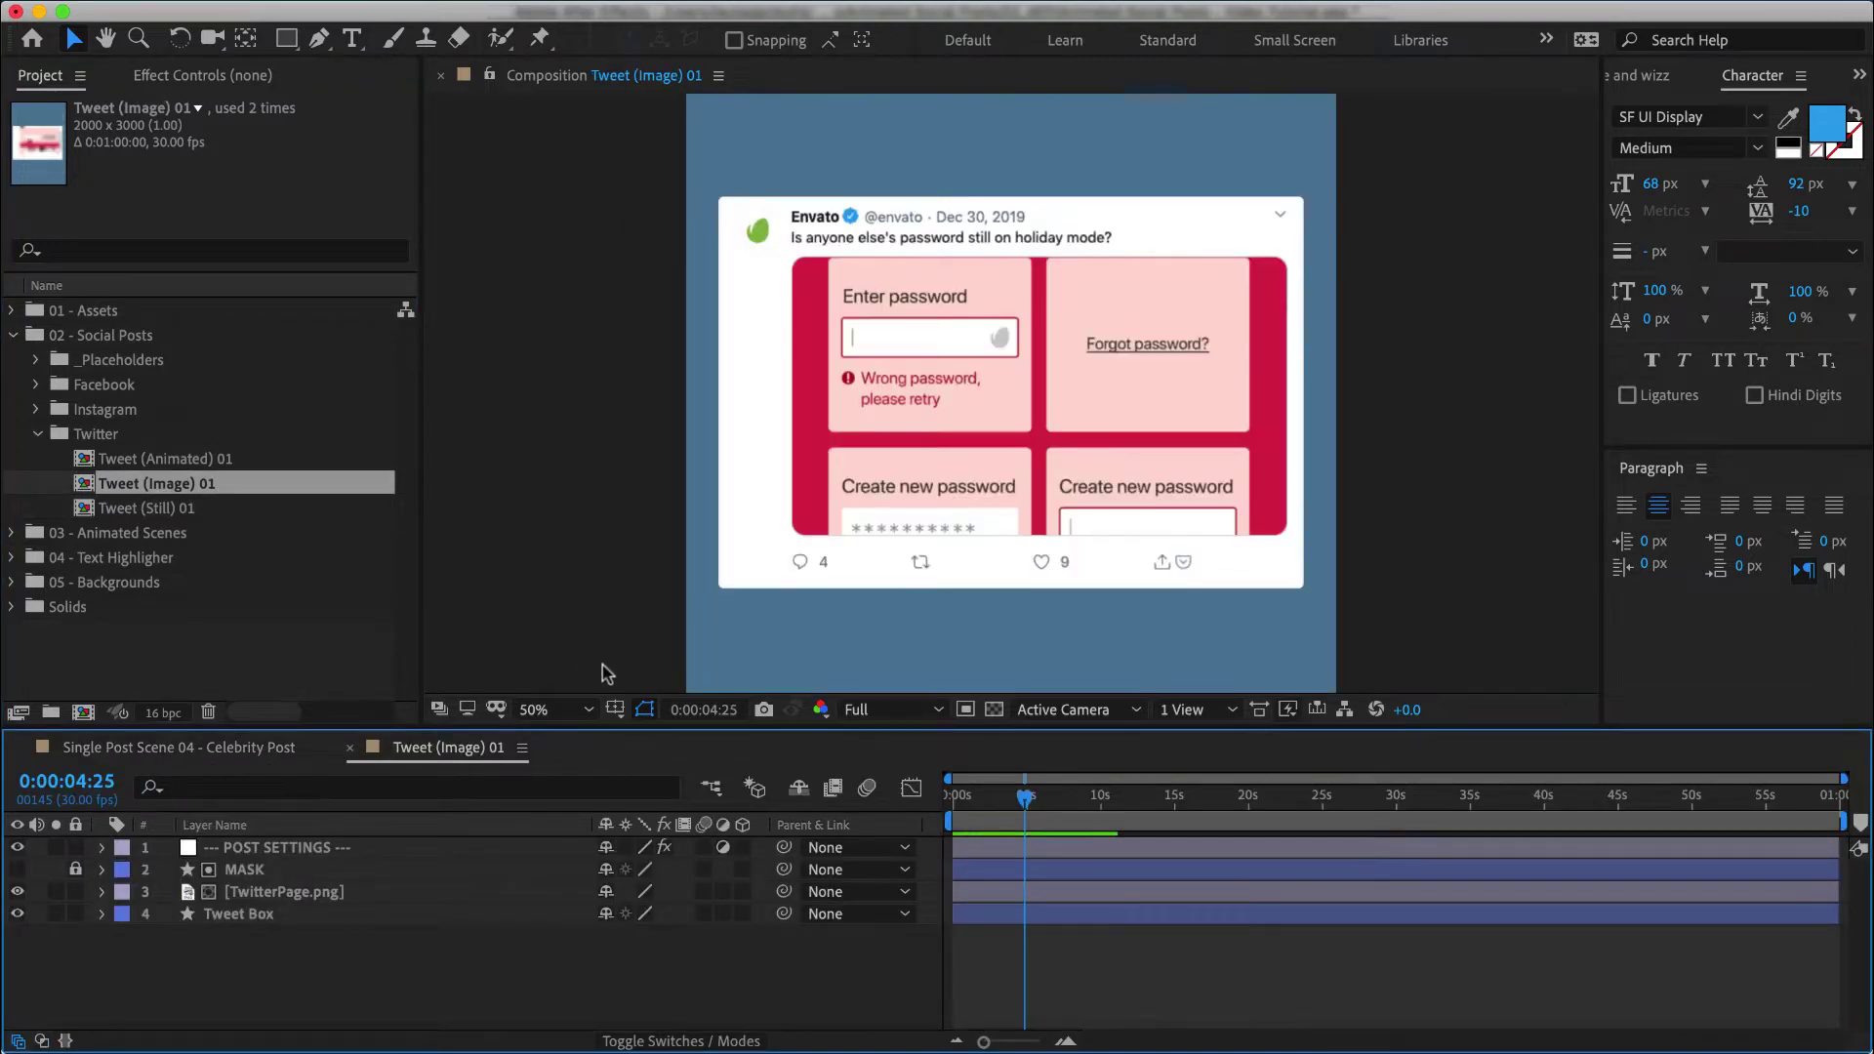
left_click(334, 894)
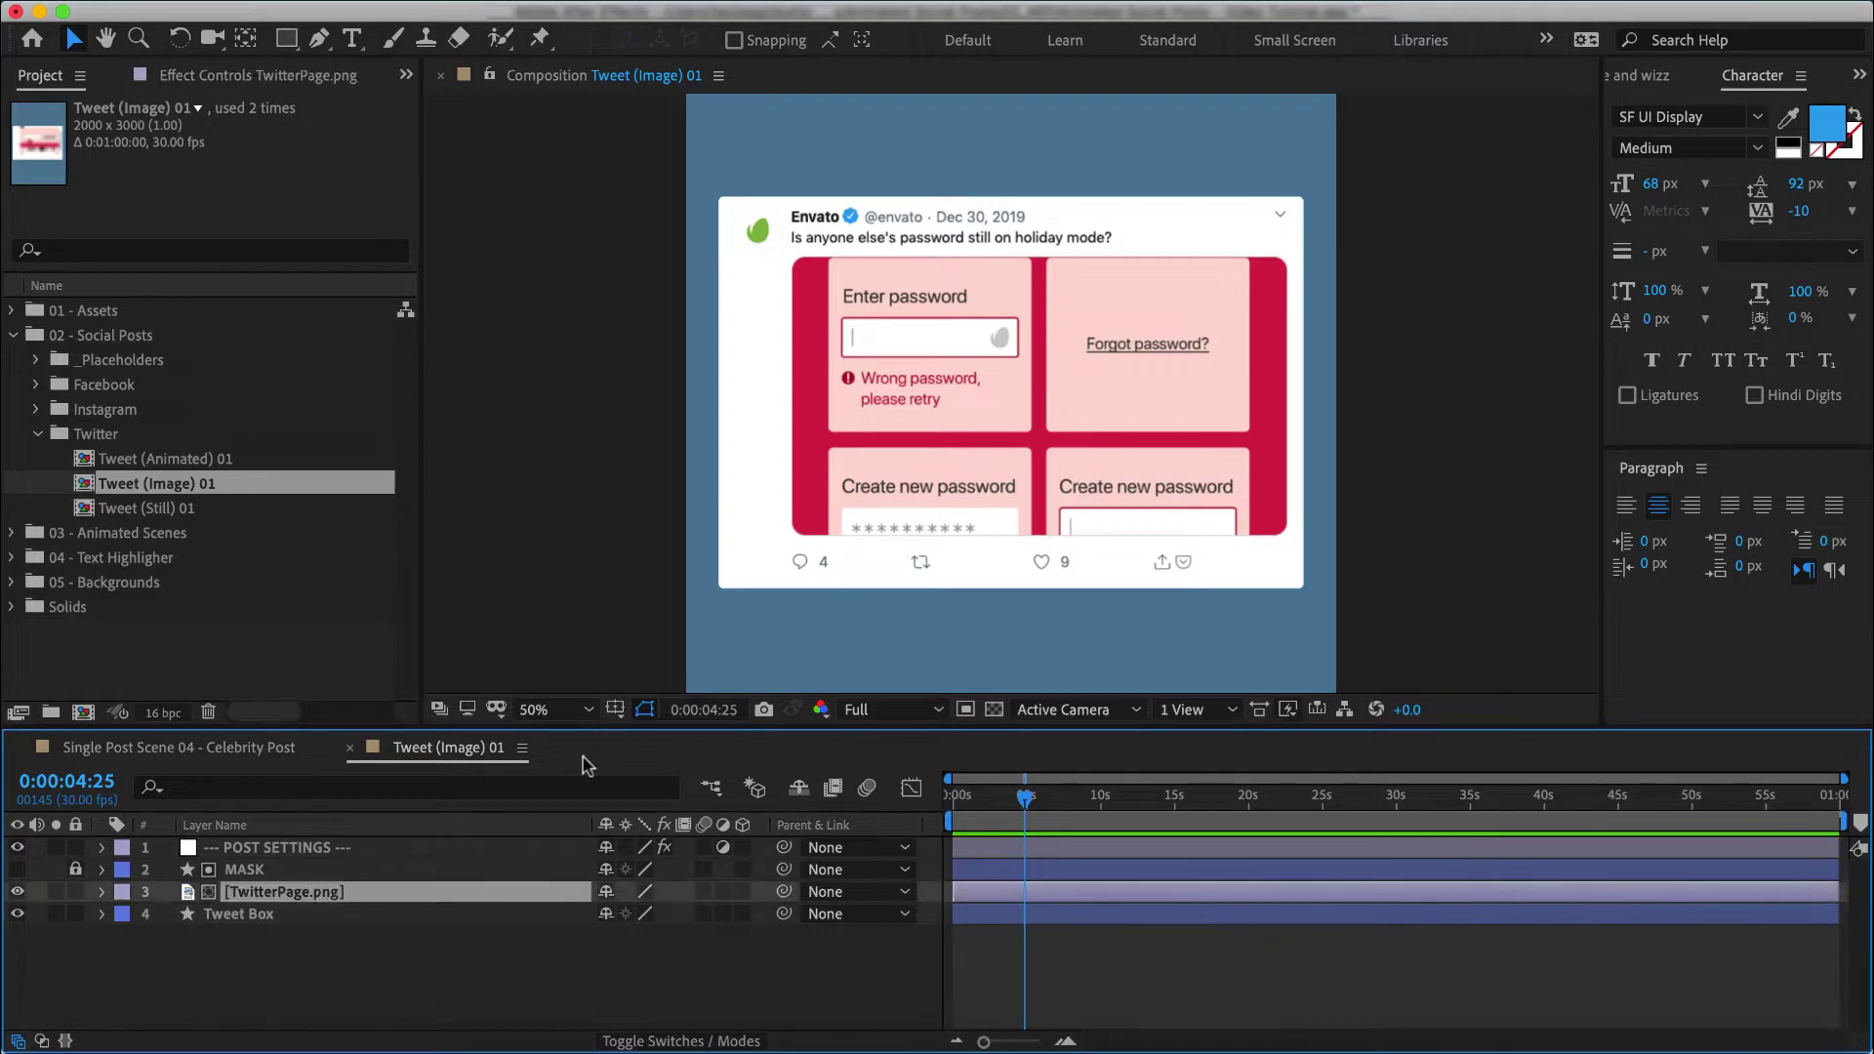
Step: Try moving the TwitterPage.png image within the white tweet box, and undo the move
left_click_drag(959, 394, 748, 439)
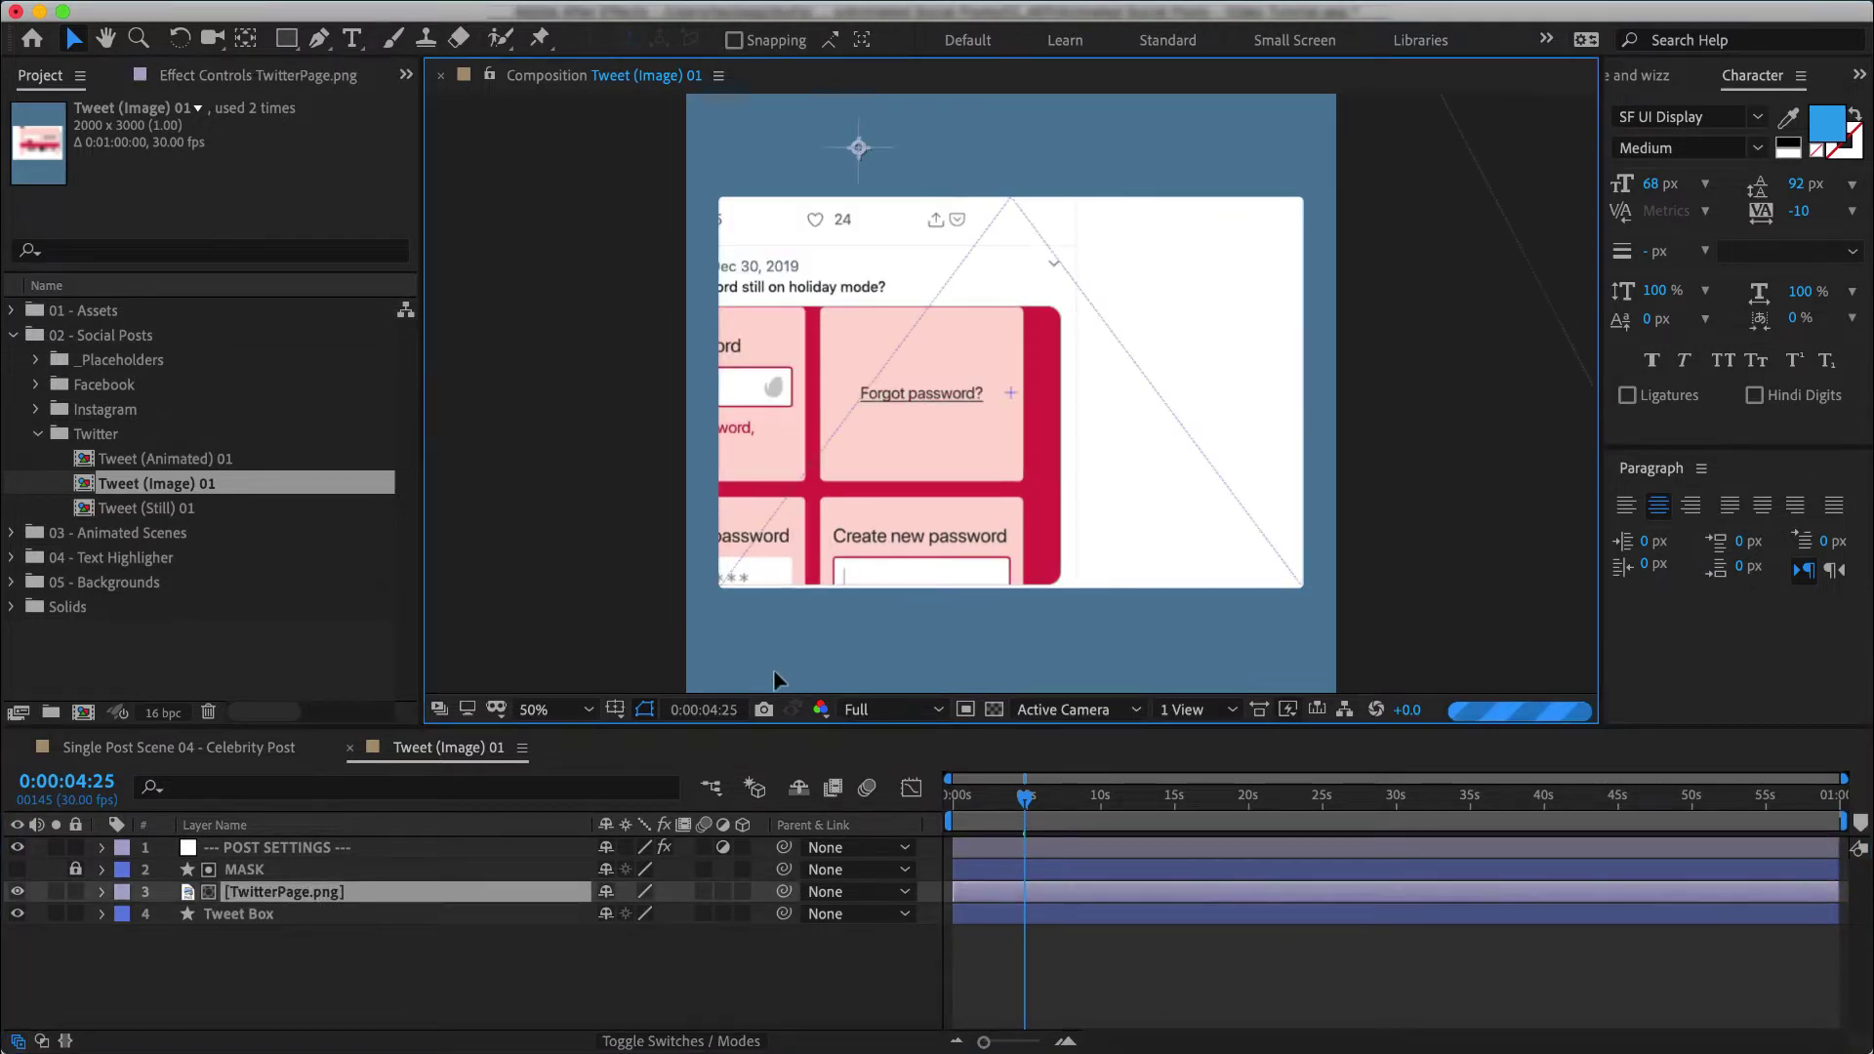
left_click_drag(775, 672, 776, 674)
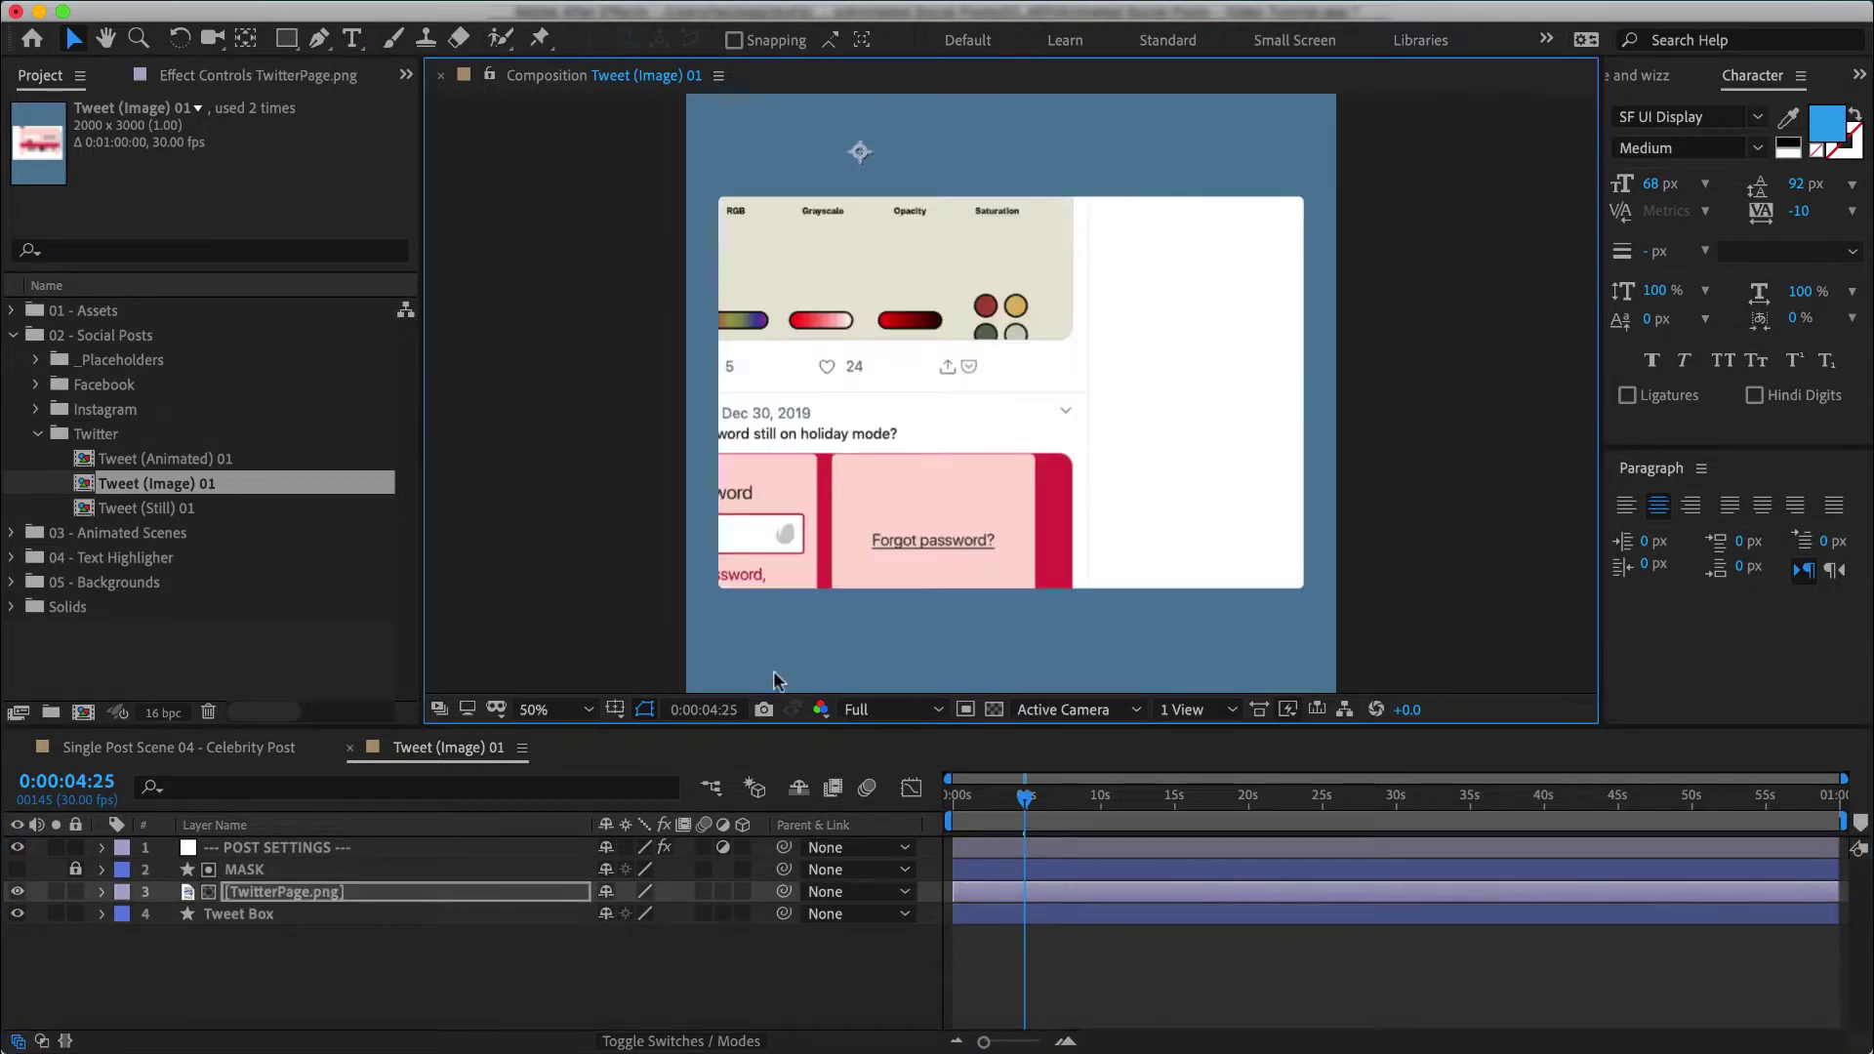
left_click(37, 876)
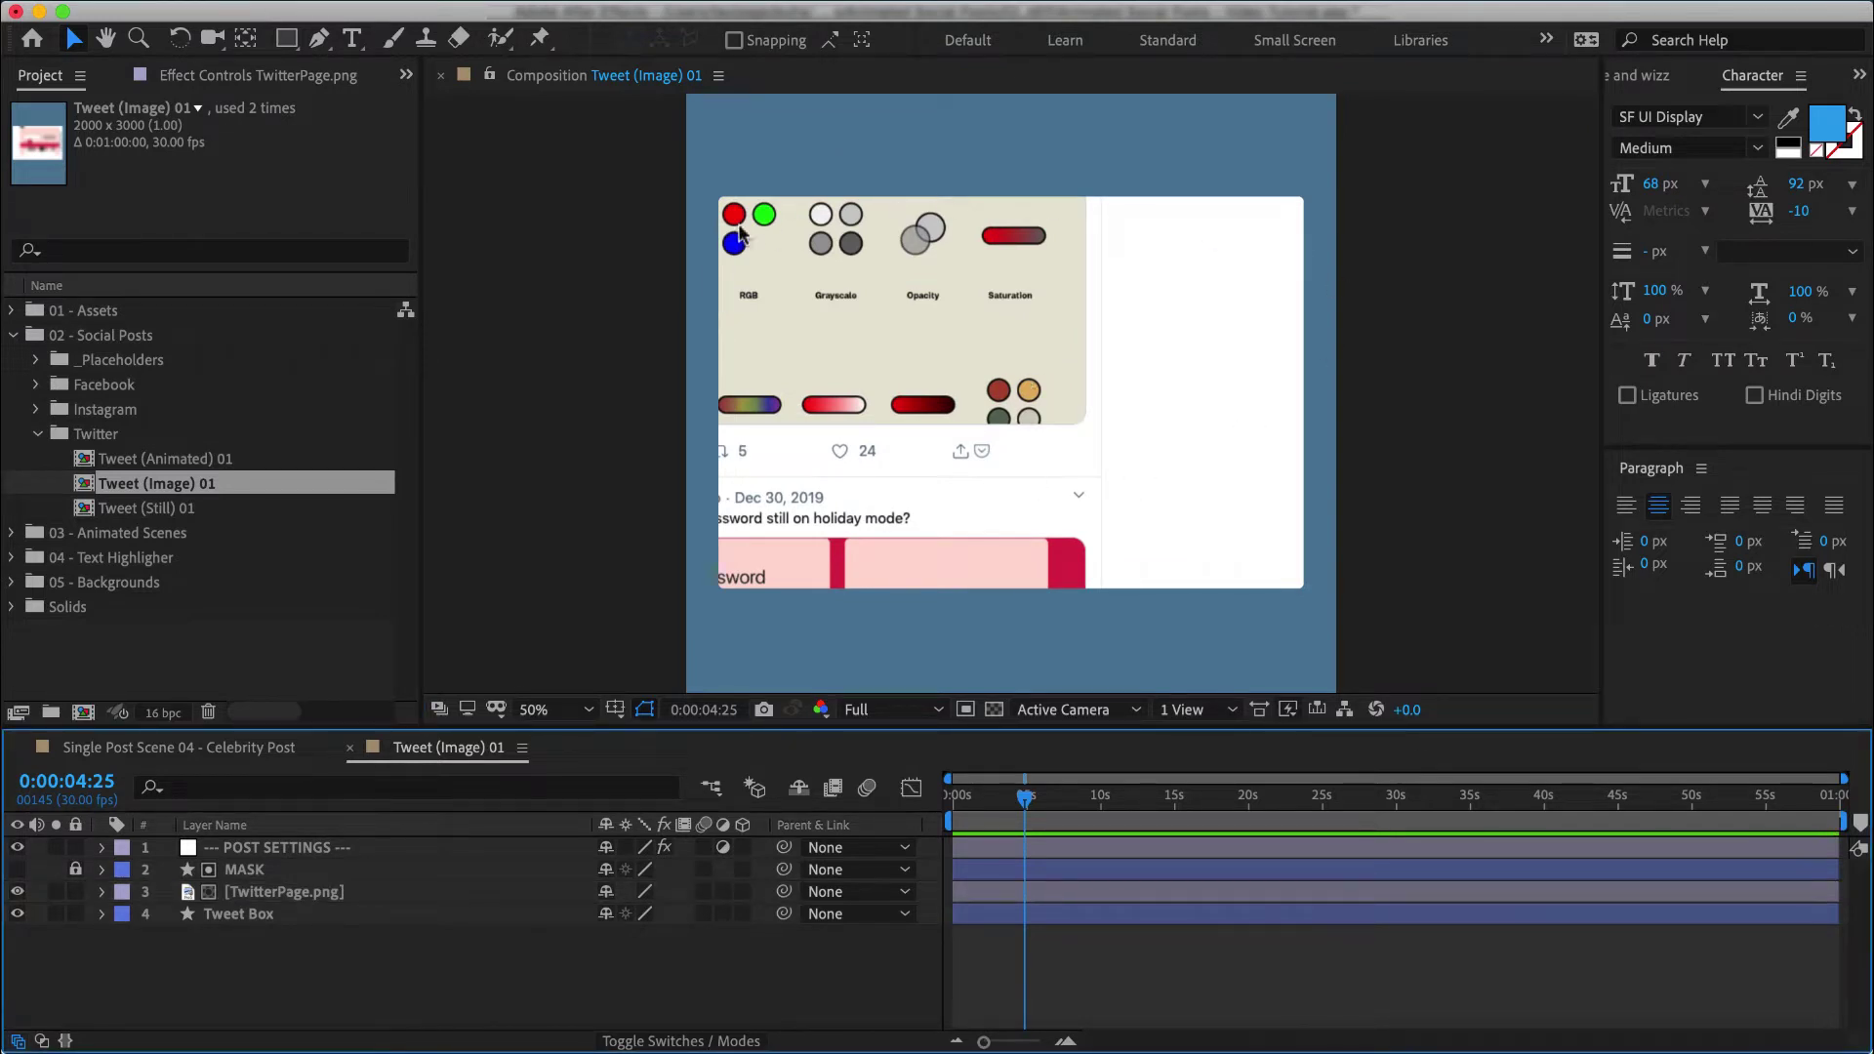
key("super+z")
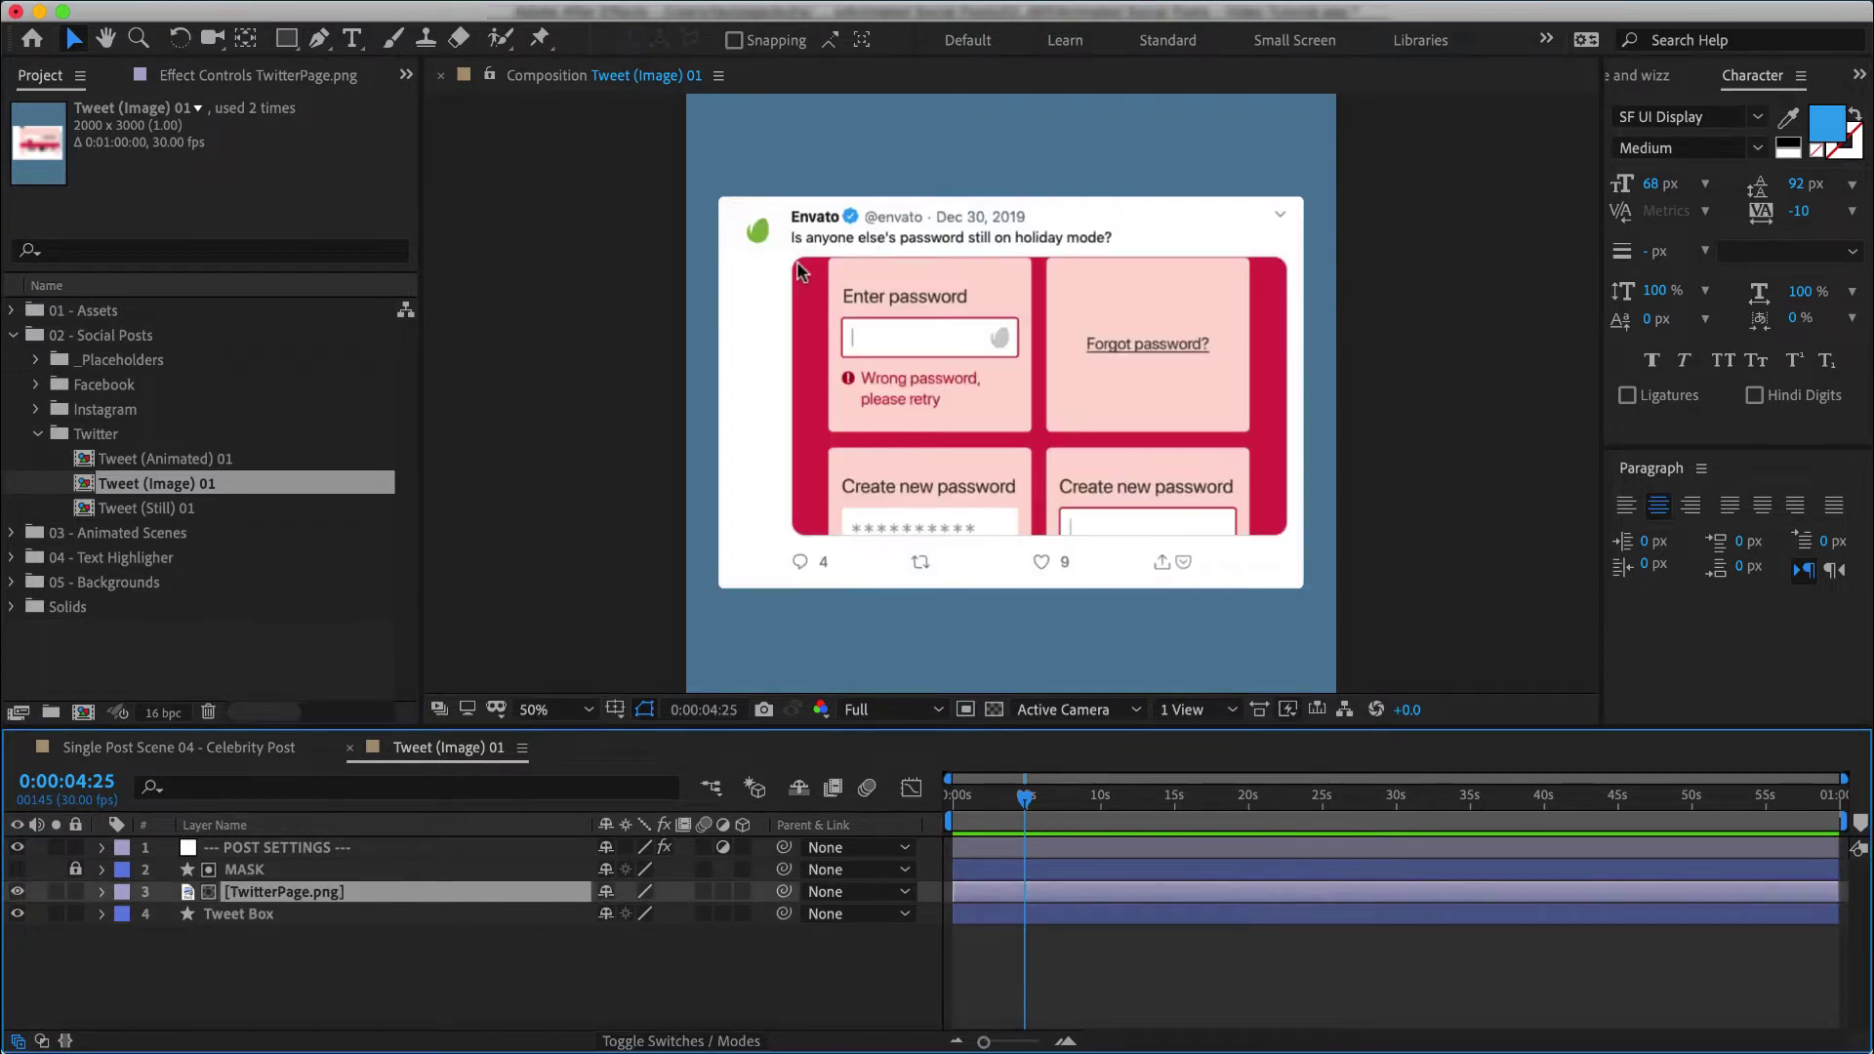
Step: Examine the tweet in the Tweet (Image) 01 composition both up close and as a whole
key("period")
key("h")
left_click_drag(703, 273, 889, 446)
key("v")
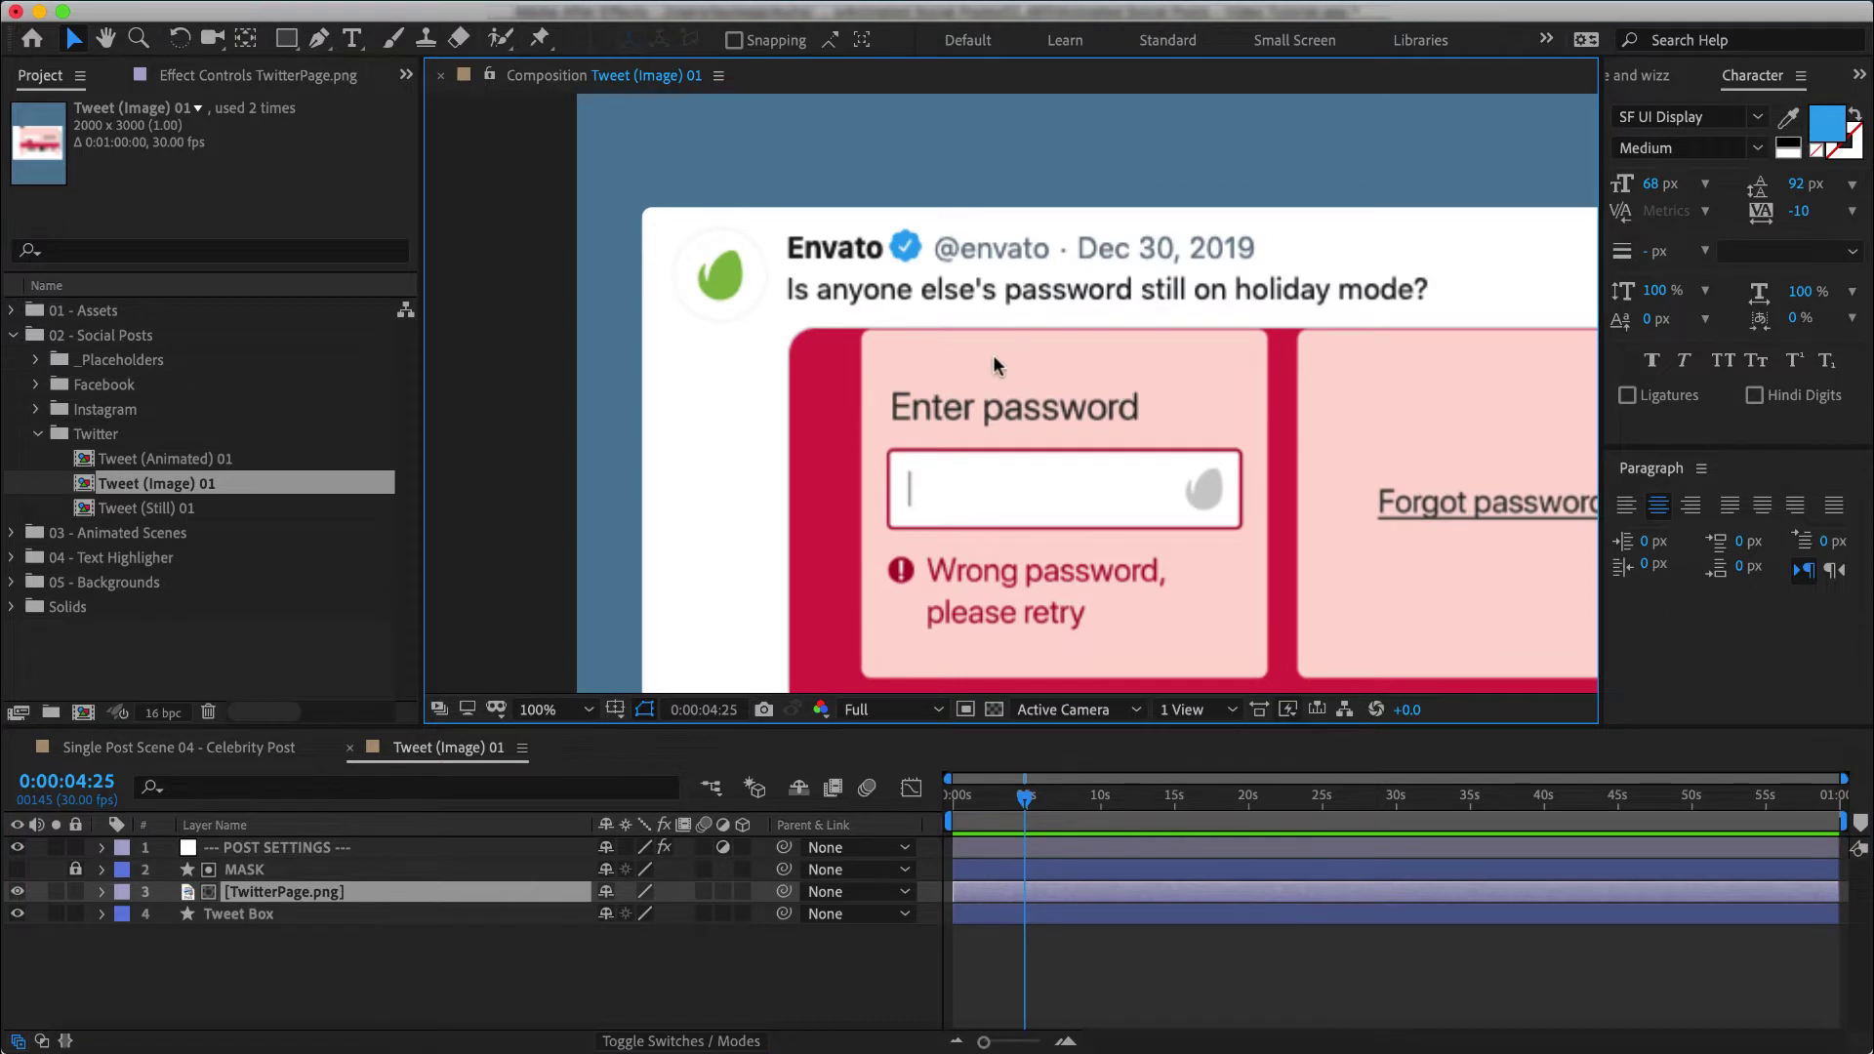
key("comma")
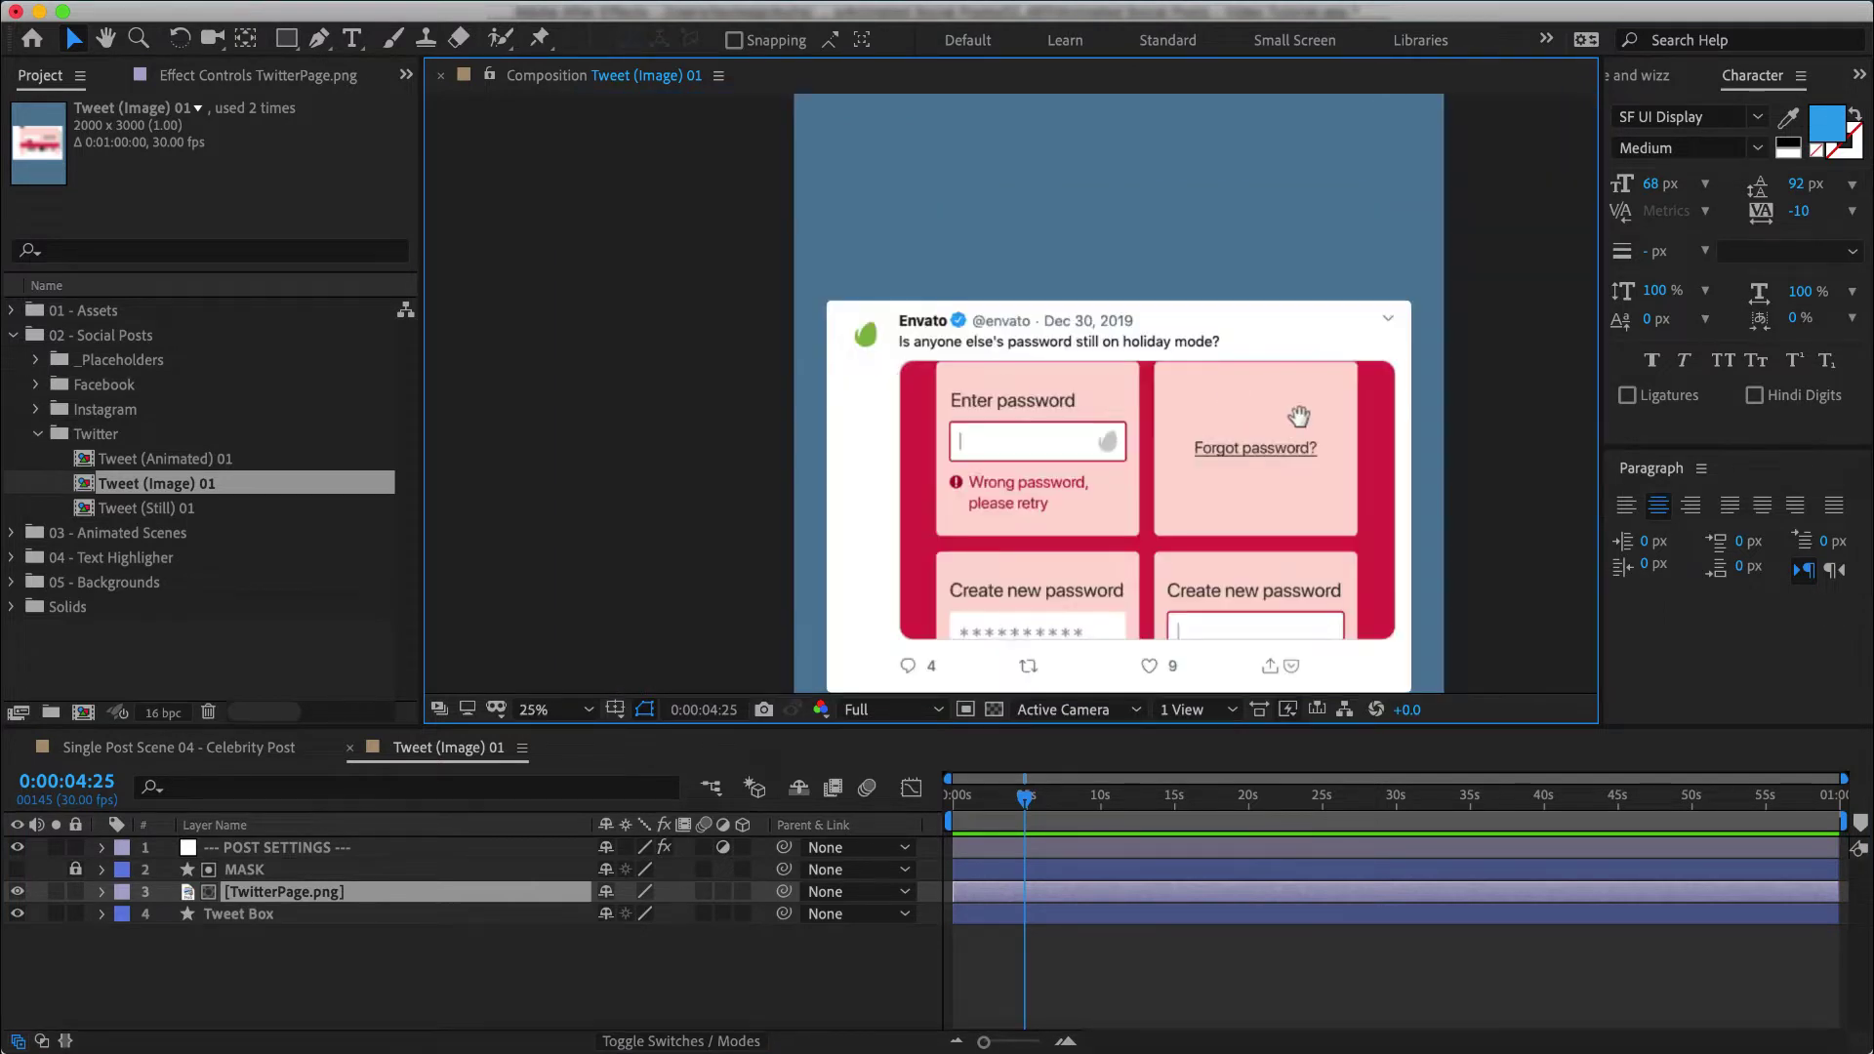
key("h")
key("comma")
left_click_drag(959, 378, 1049, 386)
key("v")
key("h")
key("period")
key("v")
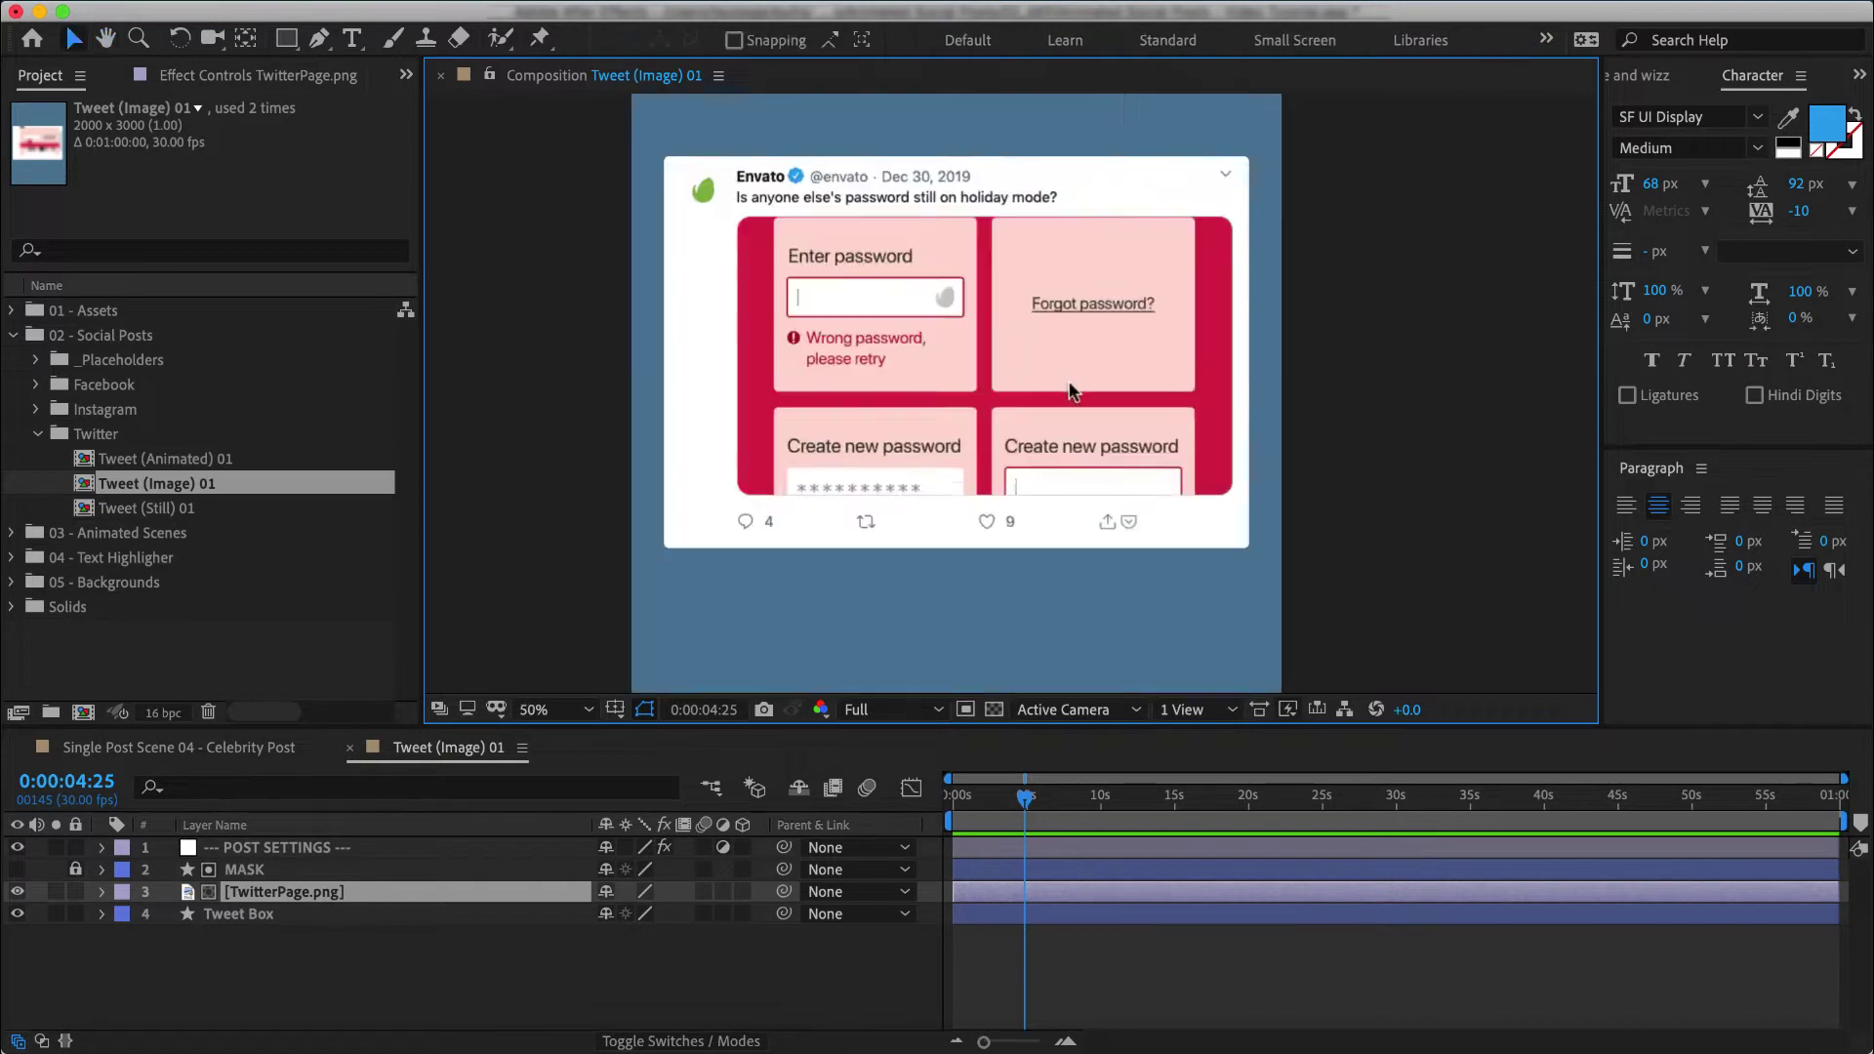
key("h")
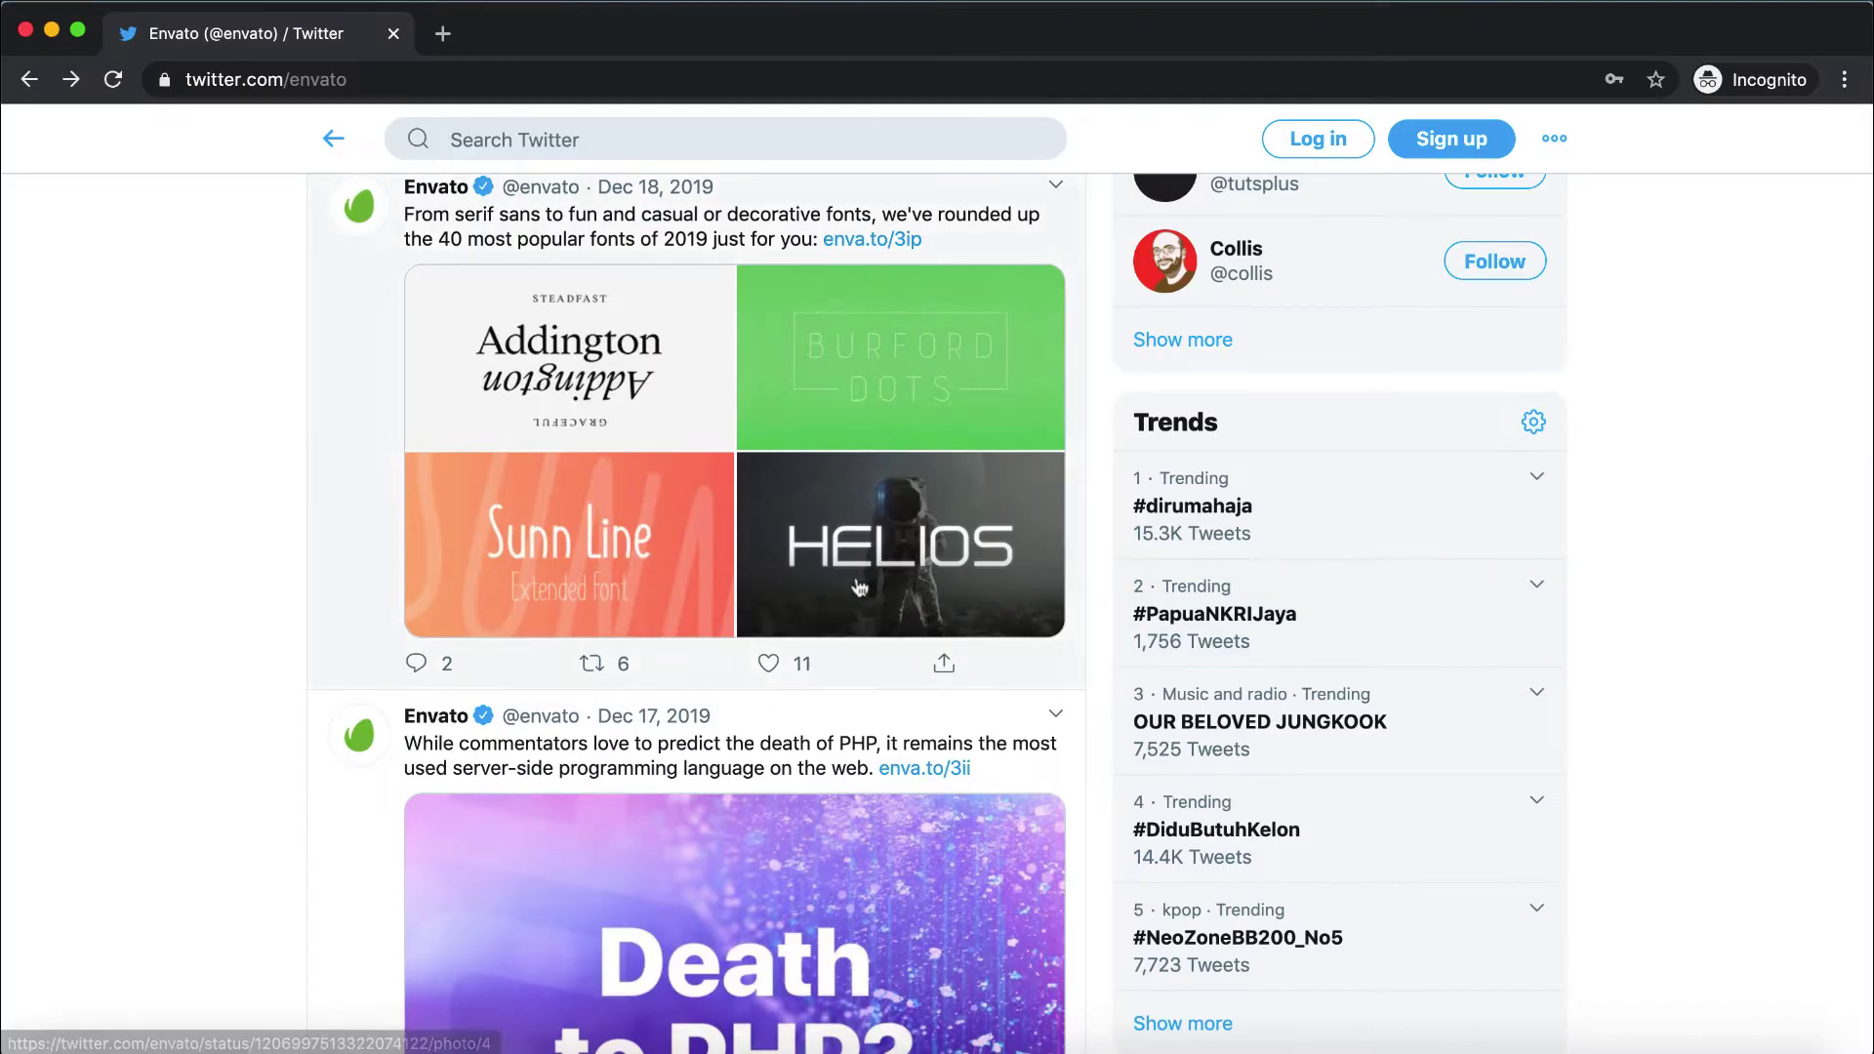
Step: Switch to the browser and open Envato's Nov 27, 2019 tweet "When you forget to save all changes" from its Twitter timeline
scroll(859, 585, "down", 9)
scroll(858, 586, "down", 20)
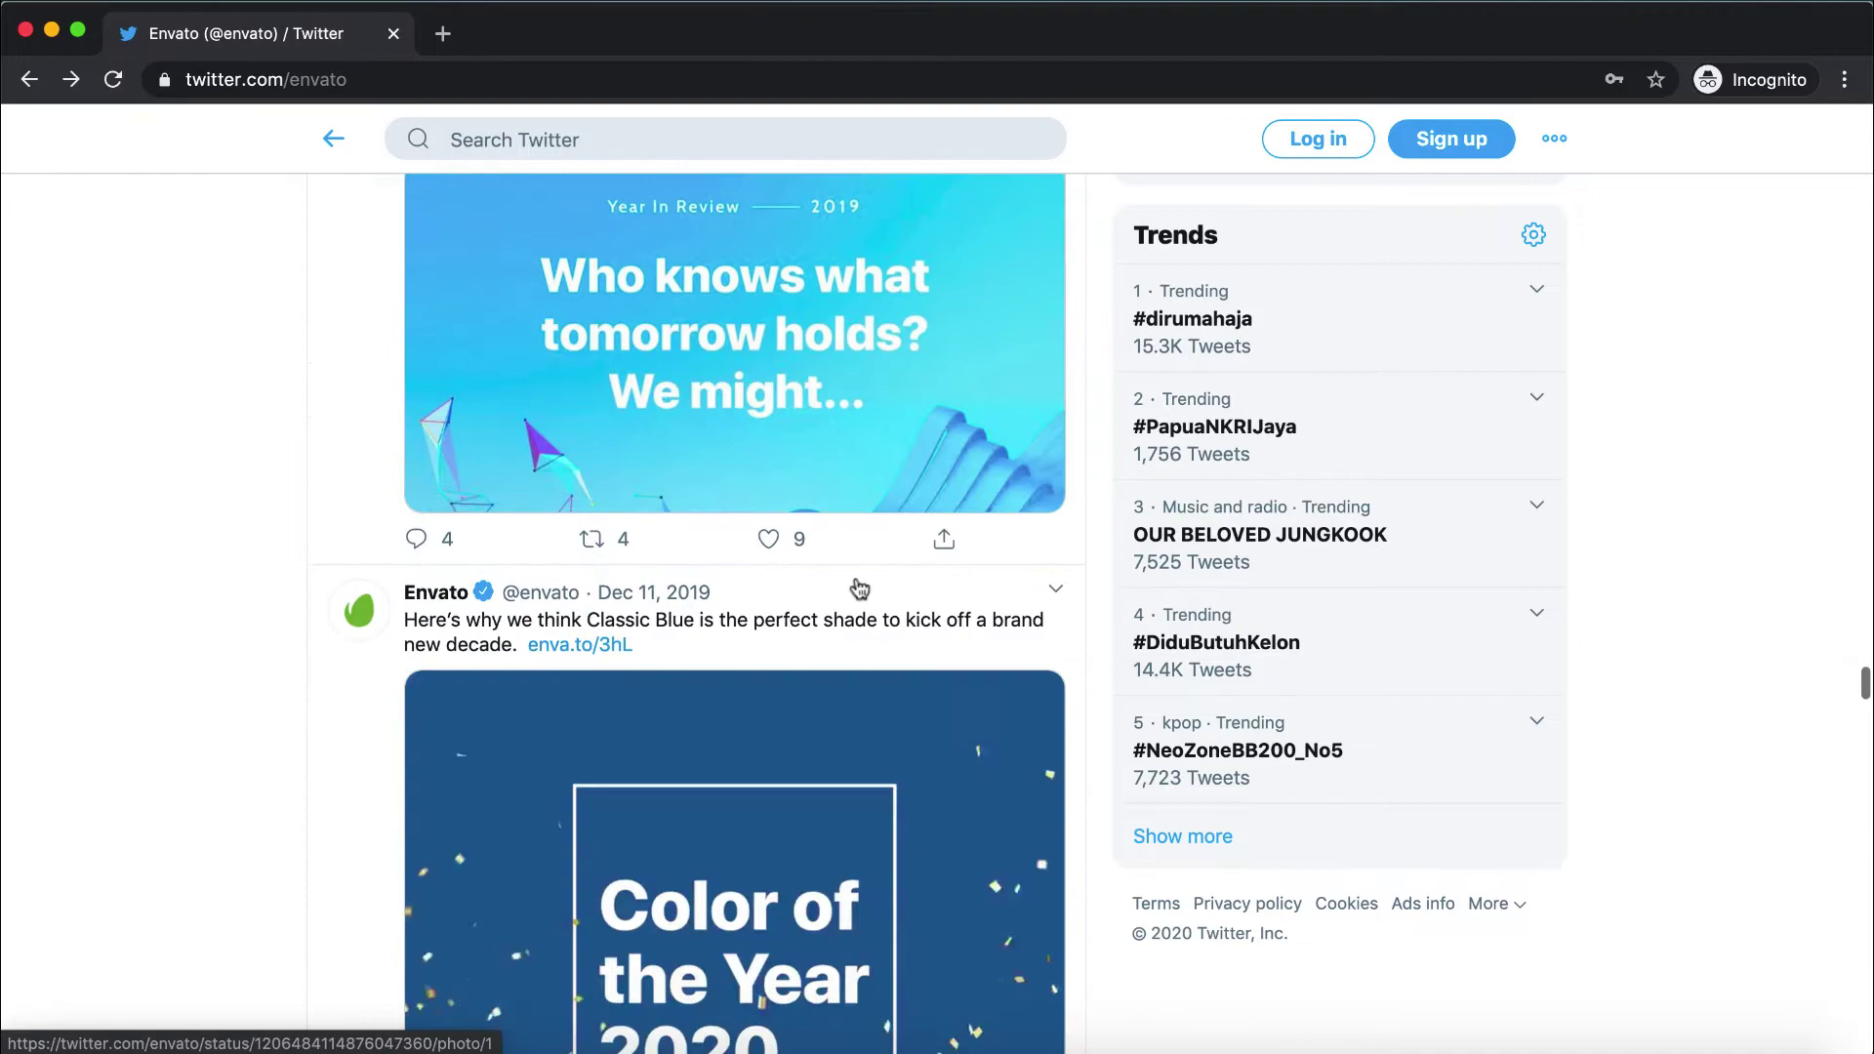
scroll(859, 591, "down", 15)
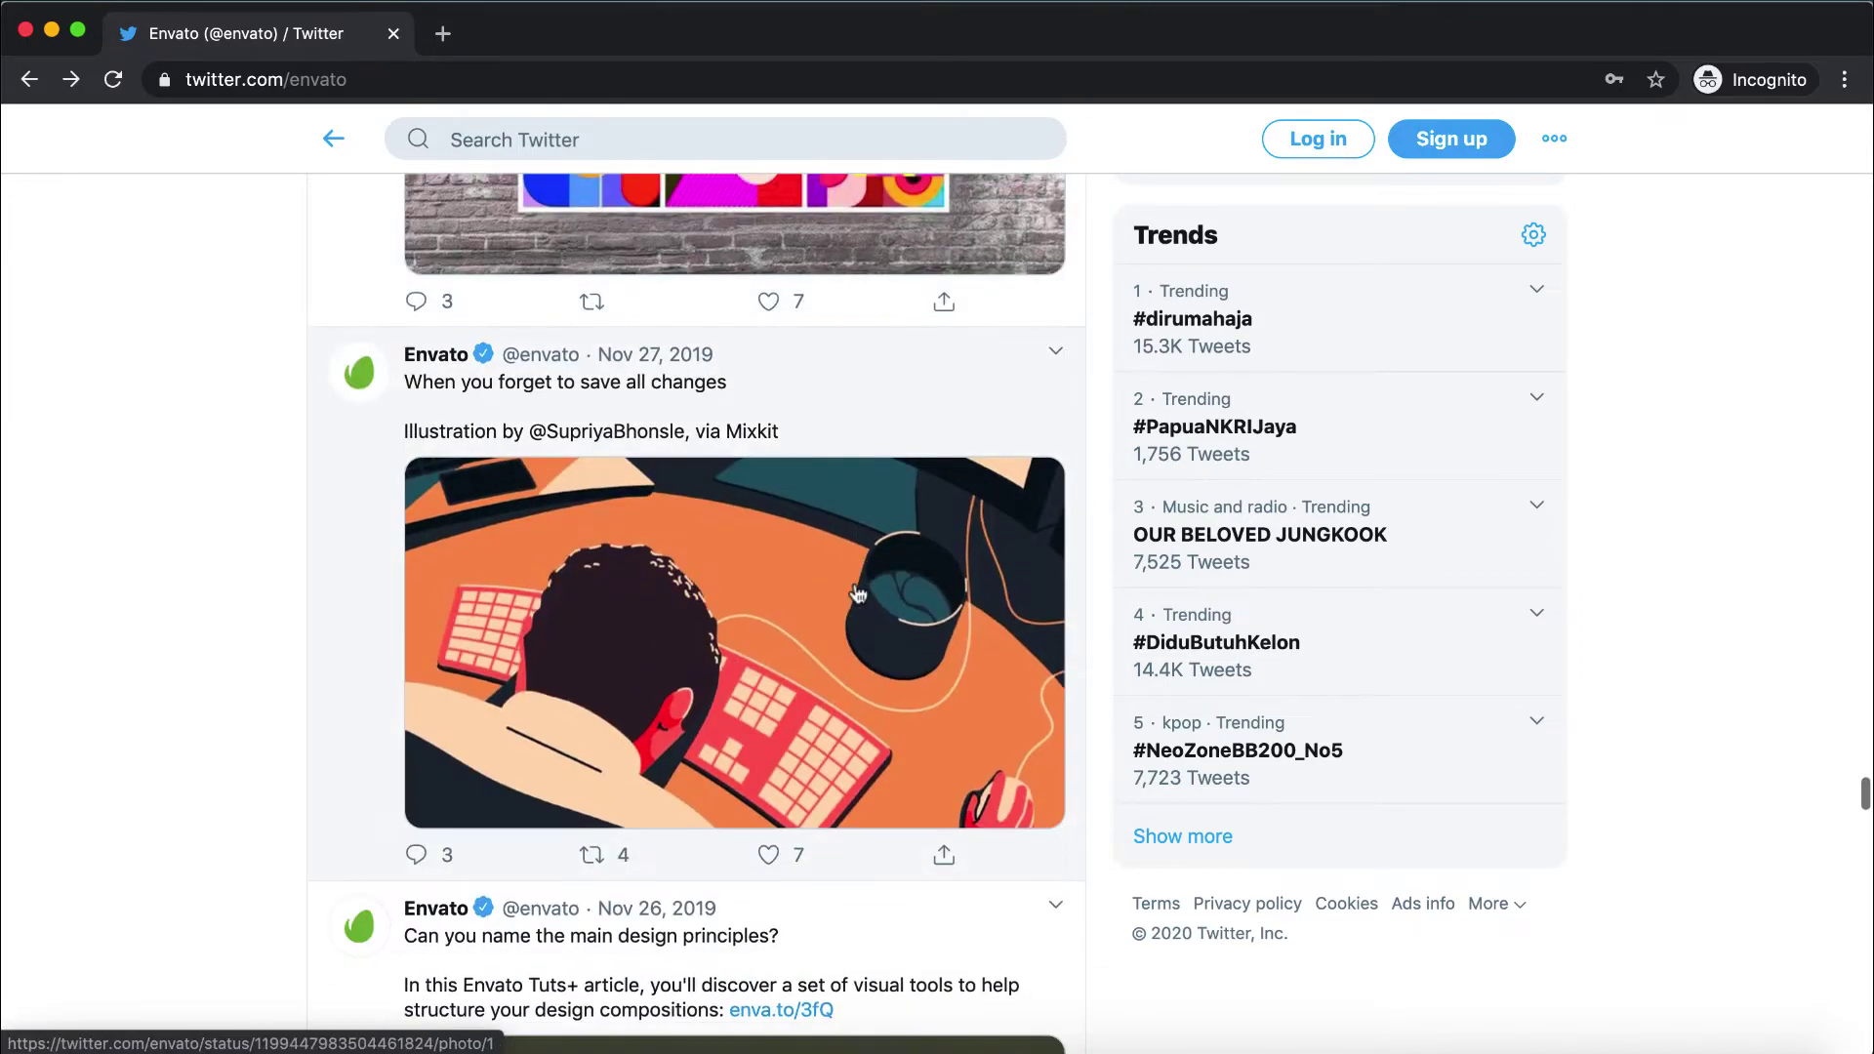
left_click(826, 293)
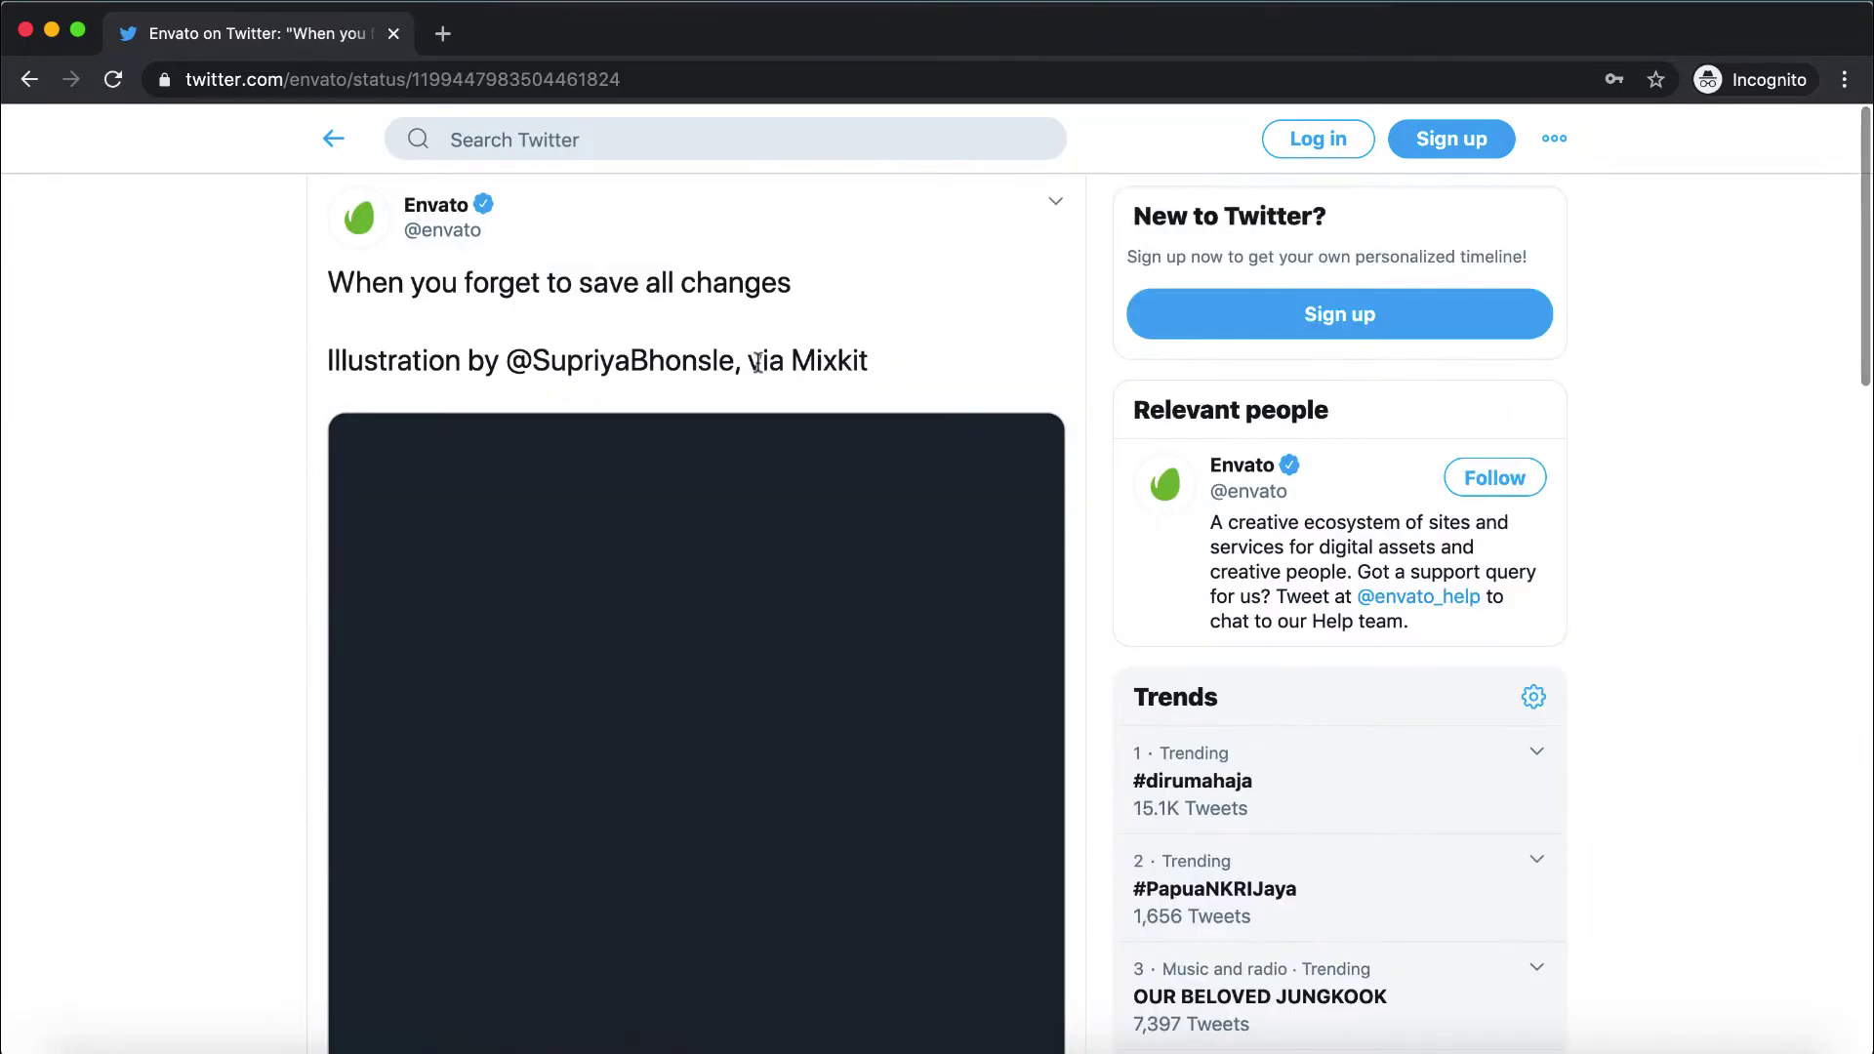
Step: Reduce the page zoom to 75% and capture a screenshot of the whole tweet, from account name to action icons
scroll(759, 357, "down", 3)
scroll(759, 358, "down", 1)
scroll(760, 357, "up", 4)
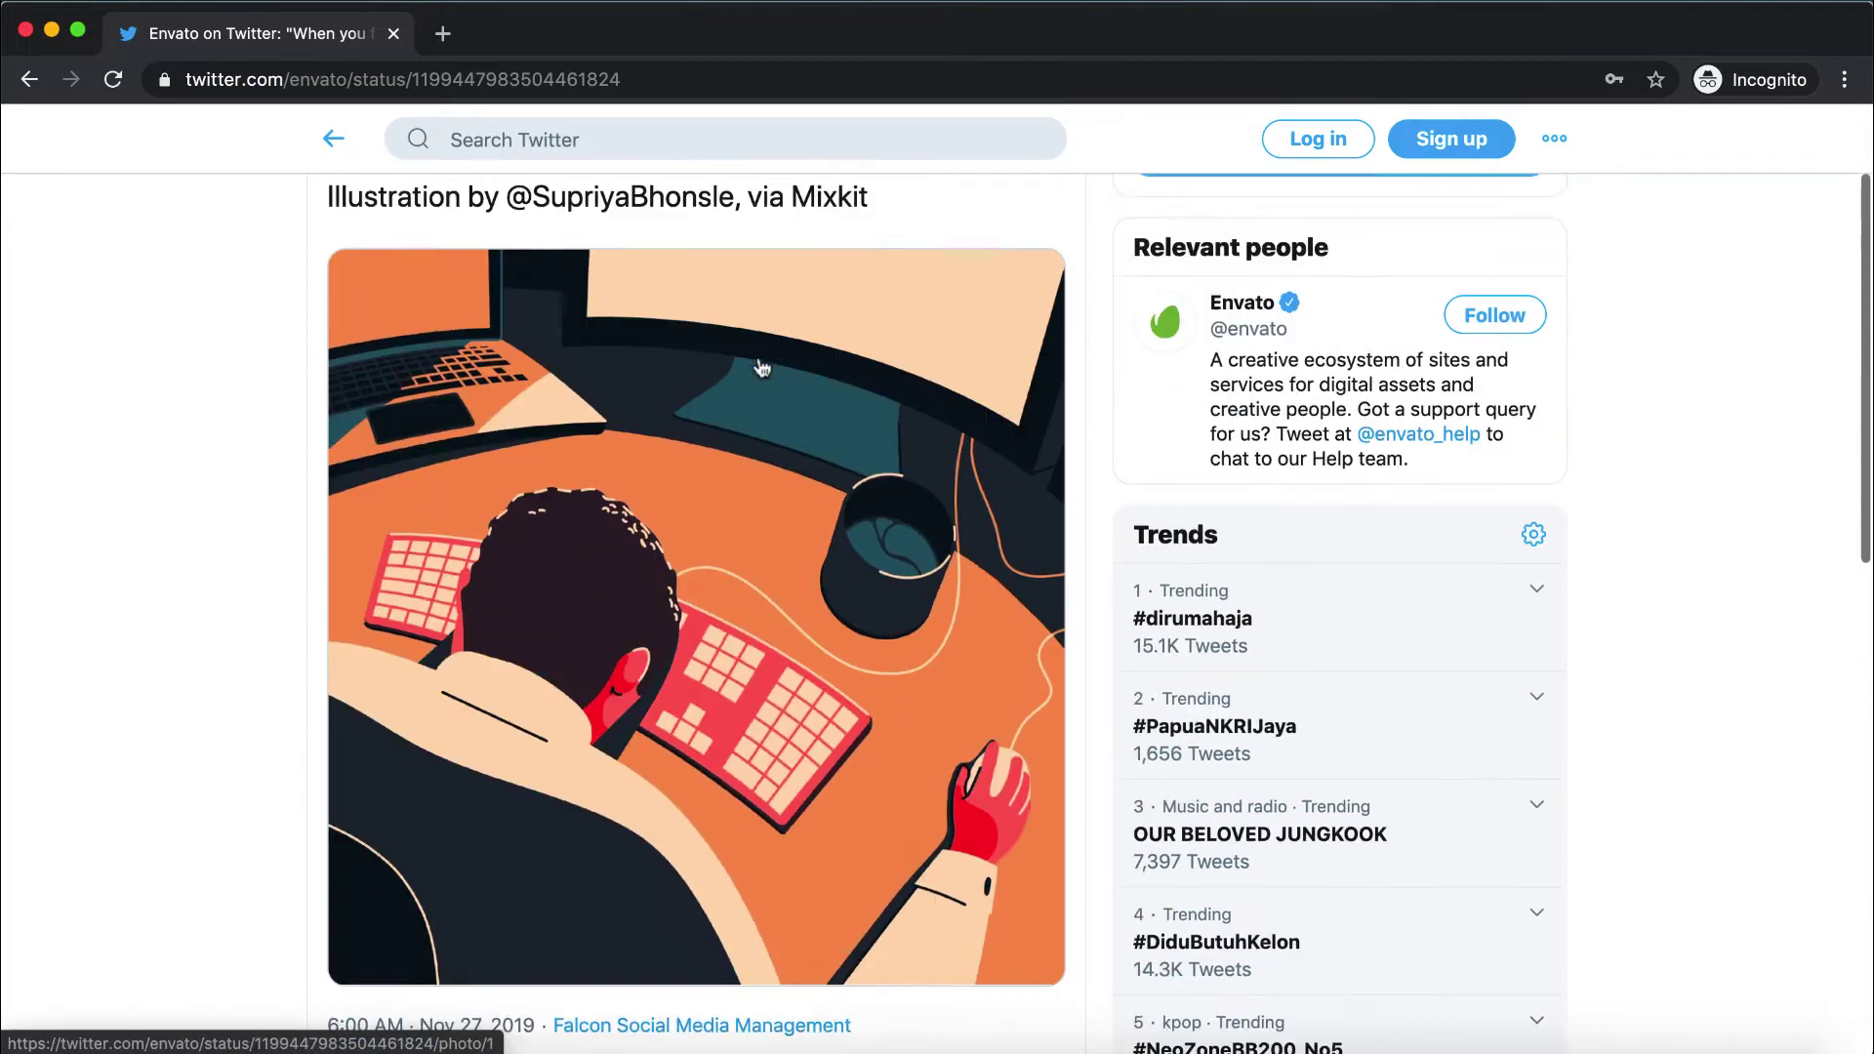
key("super+minus")
key("super+minus")
key("super+minus")
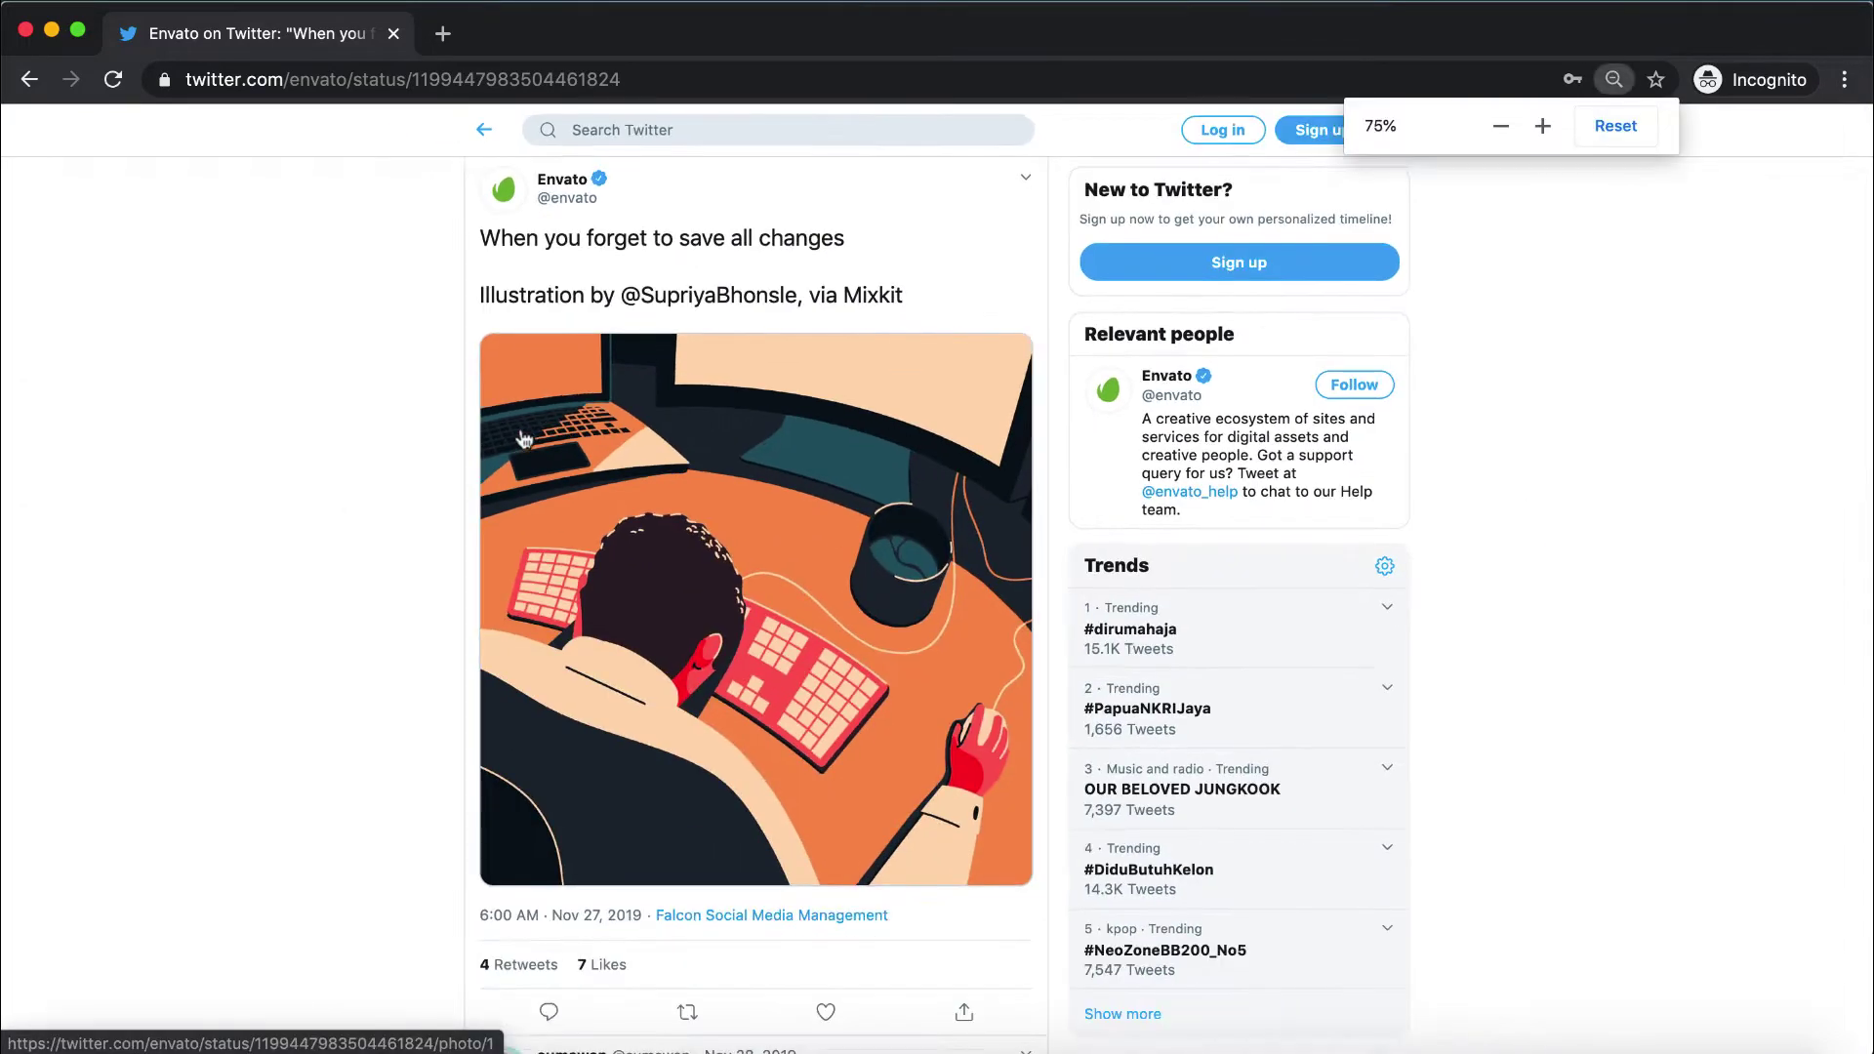
key("super+shift+4")
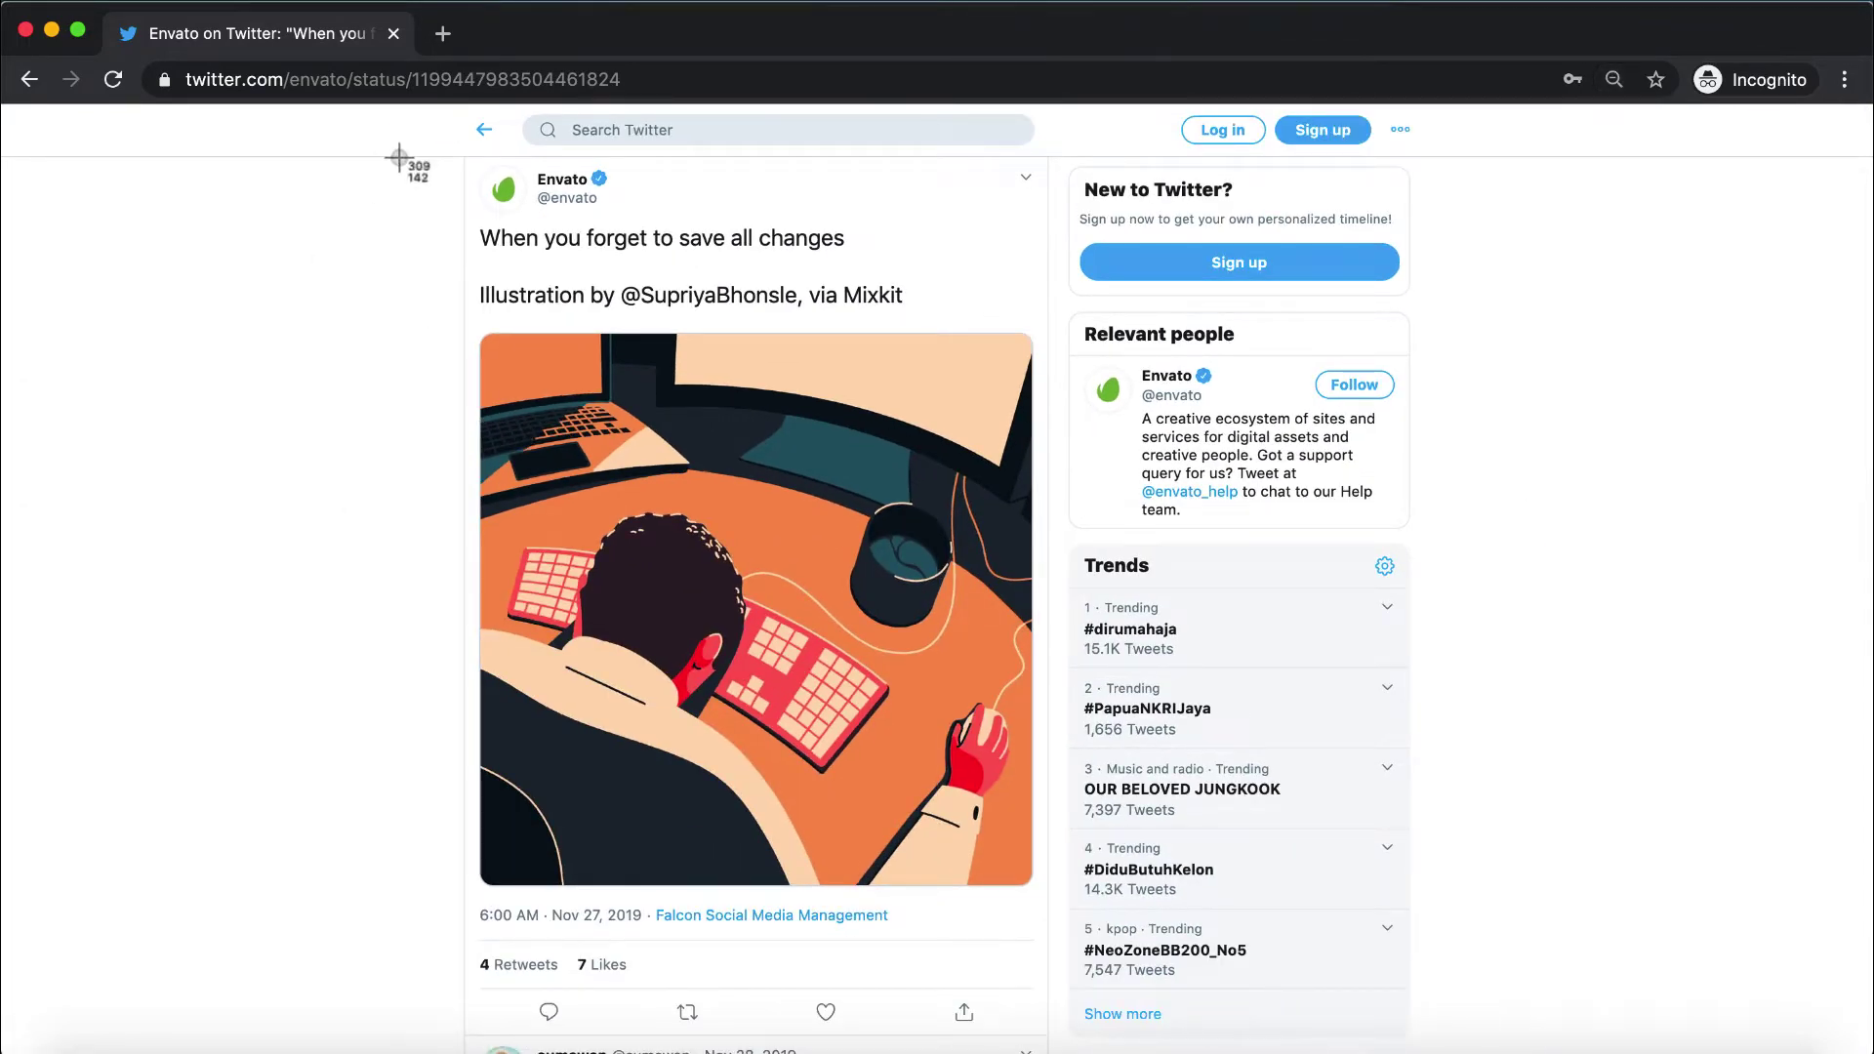
left_click_drag(443, 154, 1058, 1040)
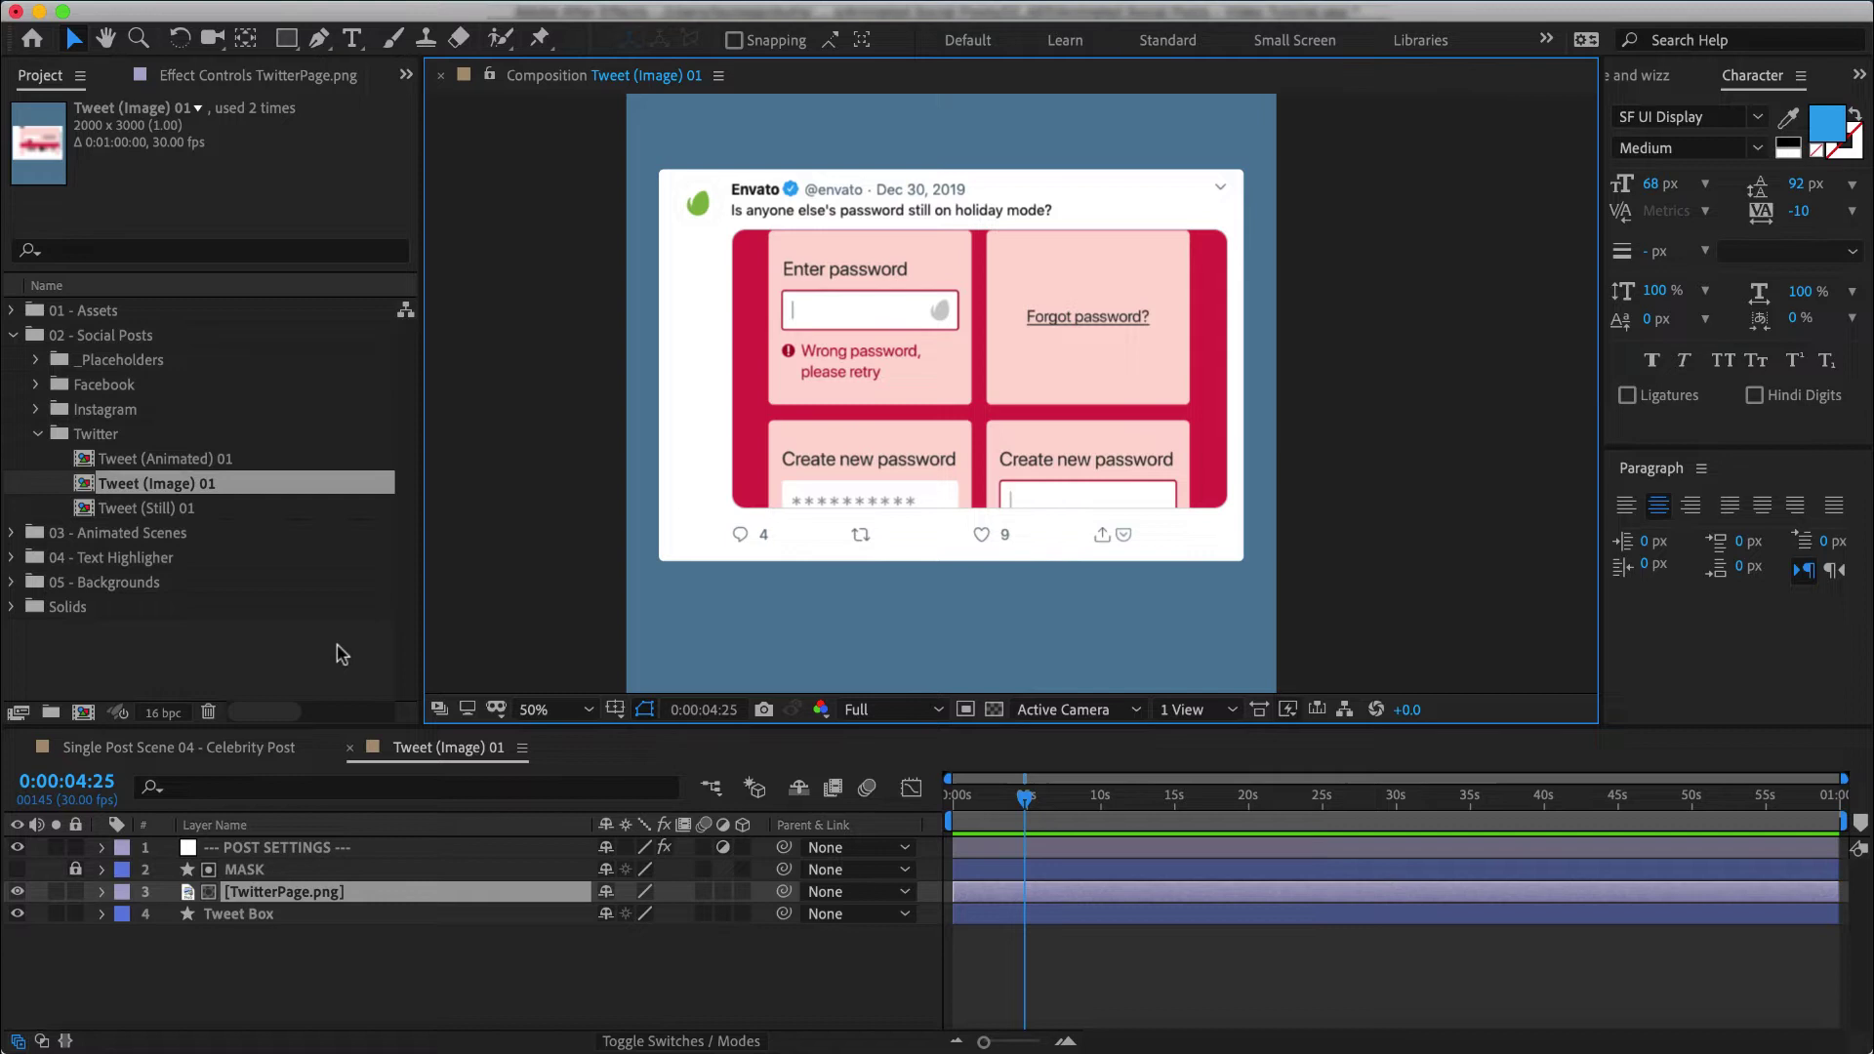
Step: Return to After Effects and import Screenshot 2020-03-16 08.31.41.png at the top level of the project
left_click(342, 654)
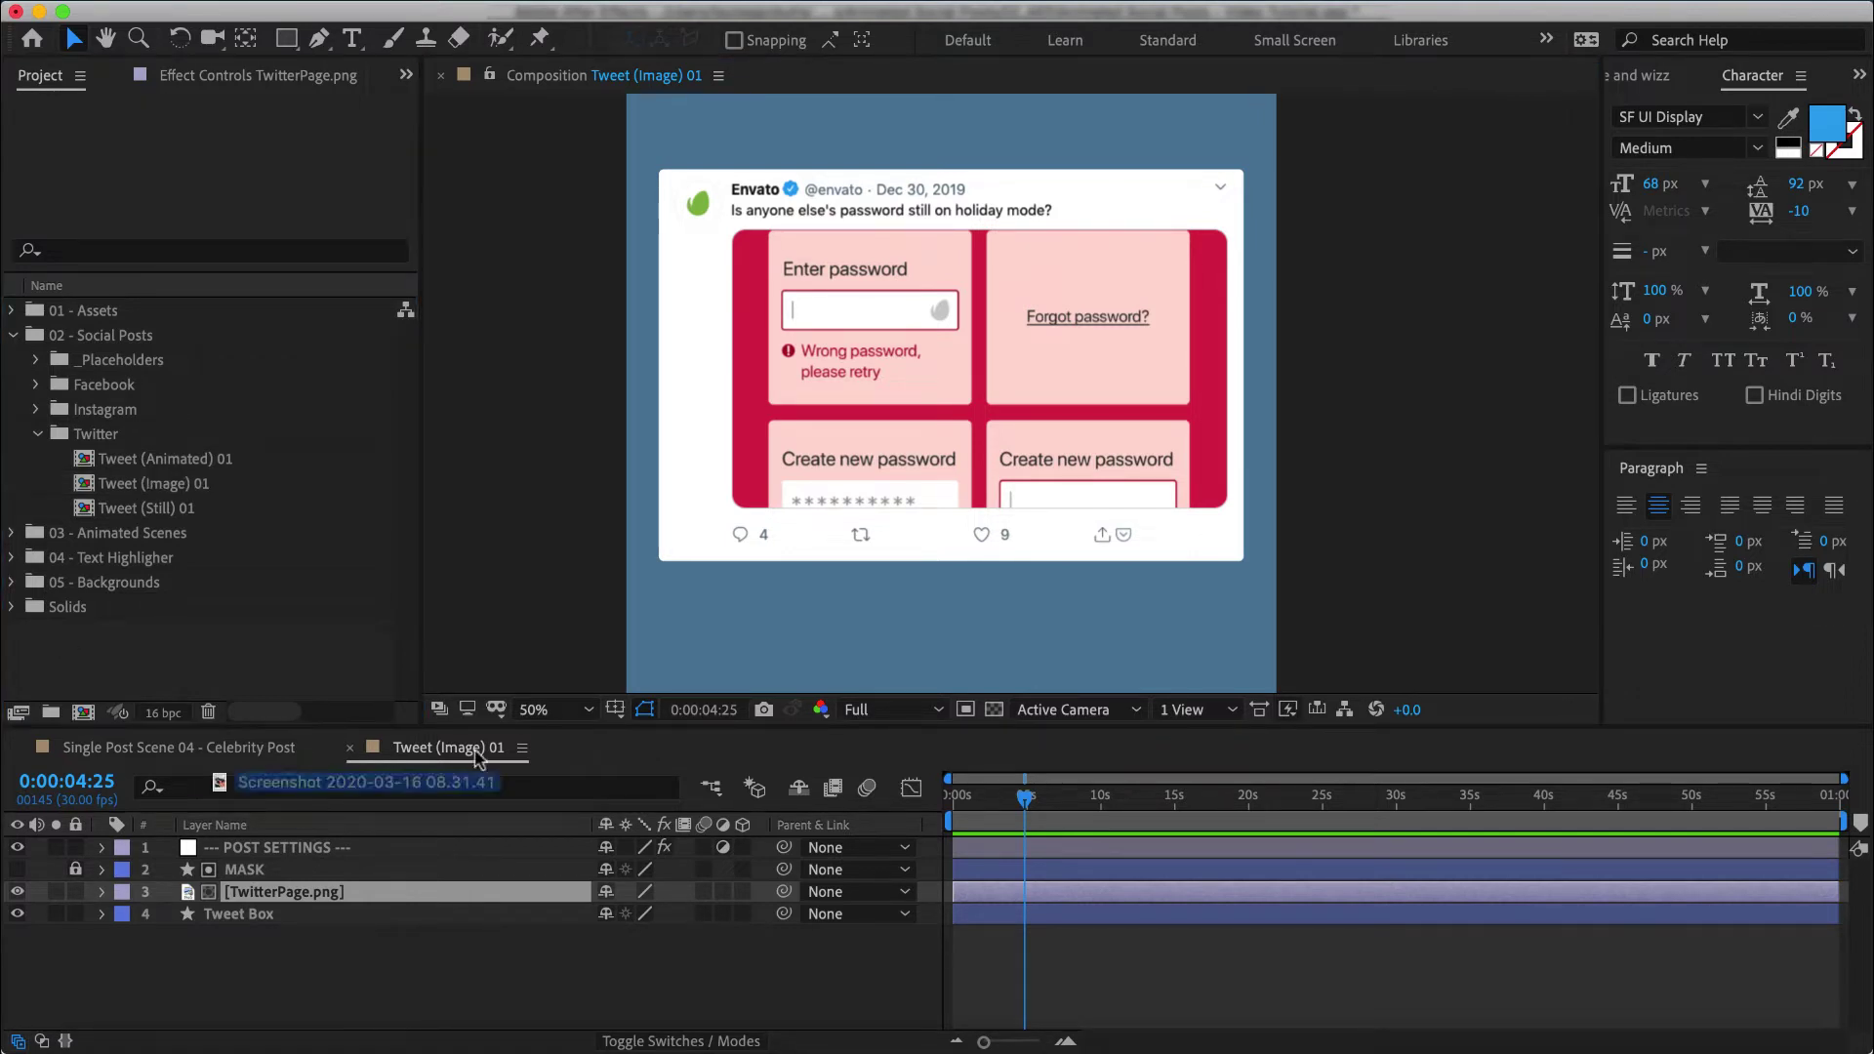
left_click_drag(368, 766, 306, 661)
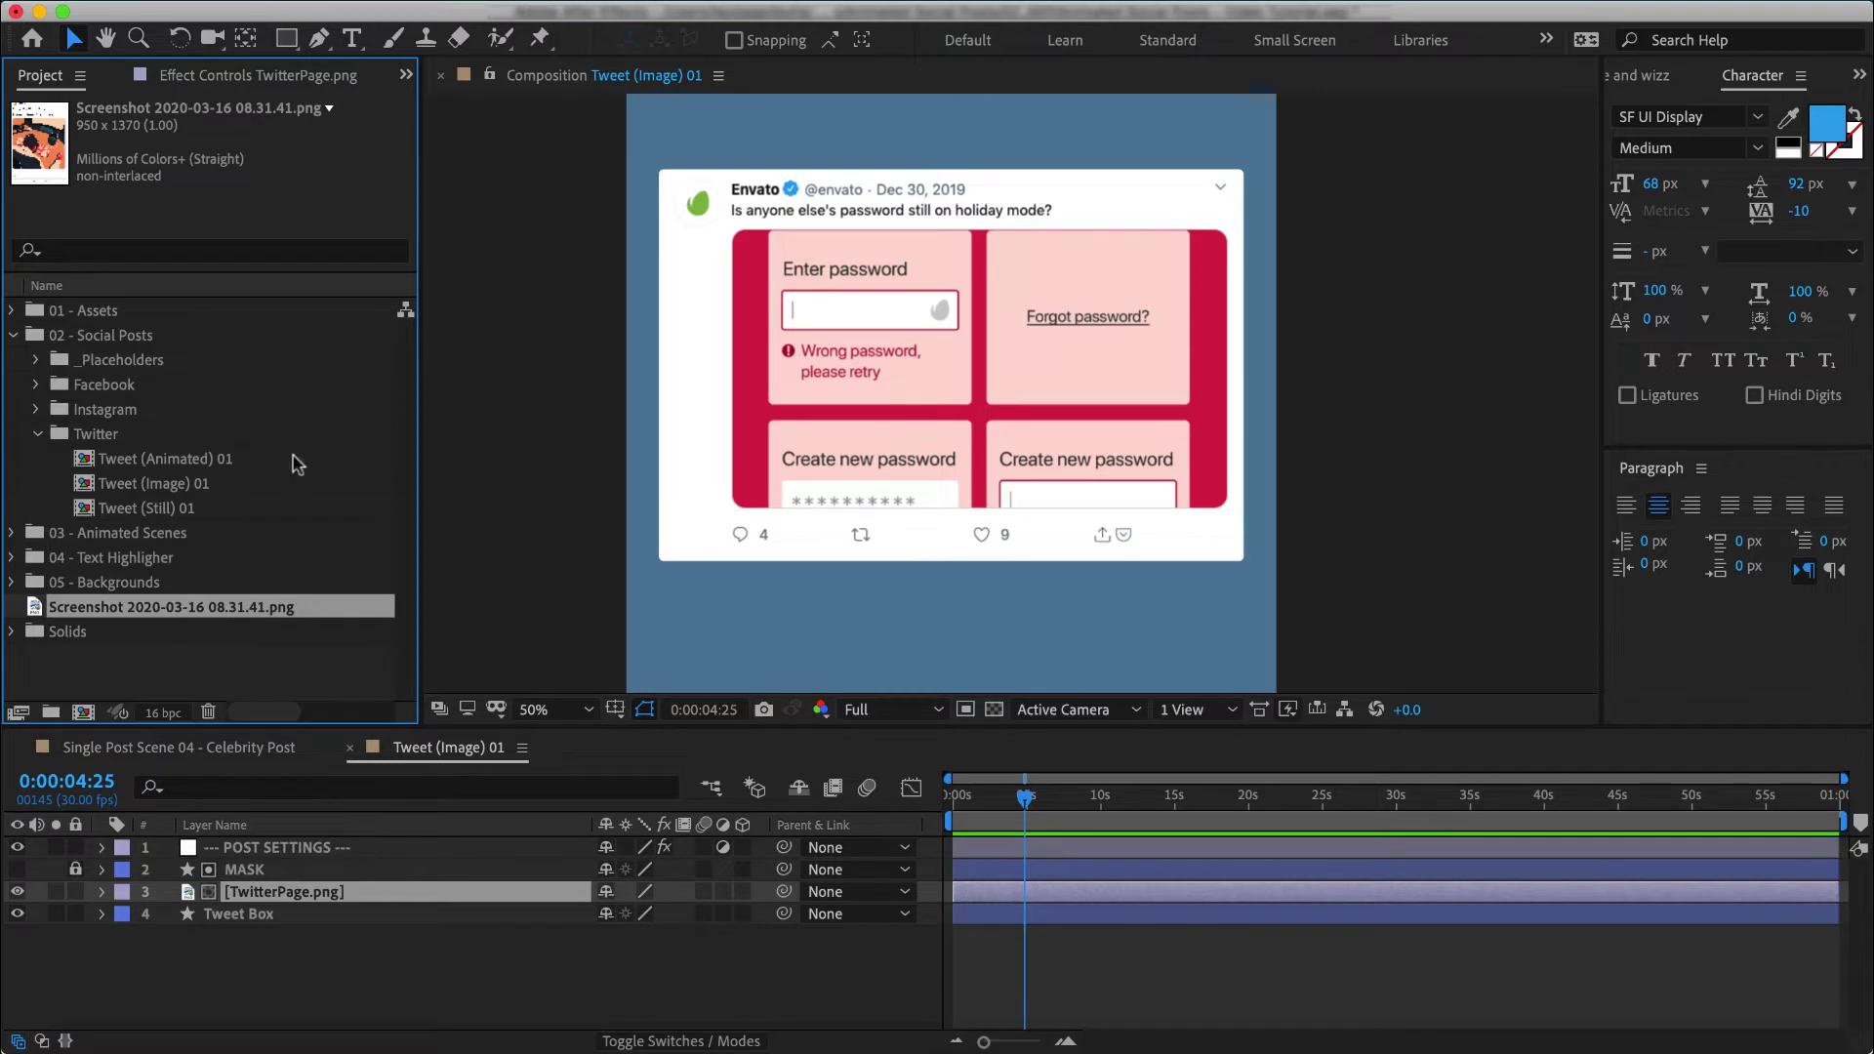
Step: Replace the TwitterPage.png layer's source with Screenshot 2020-03-16 08.31.41.png, keeping its place in the layer stack
left_click(296, 893)
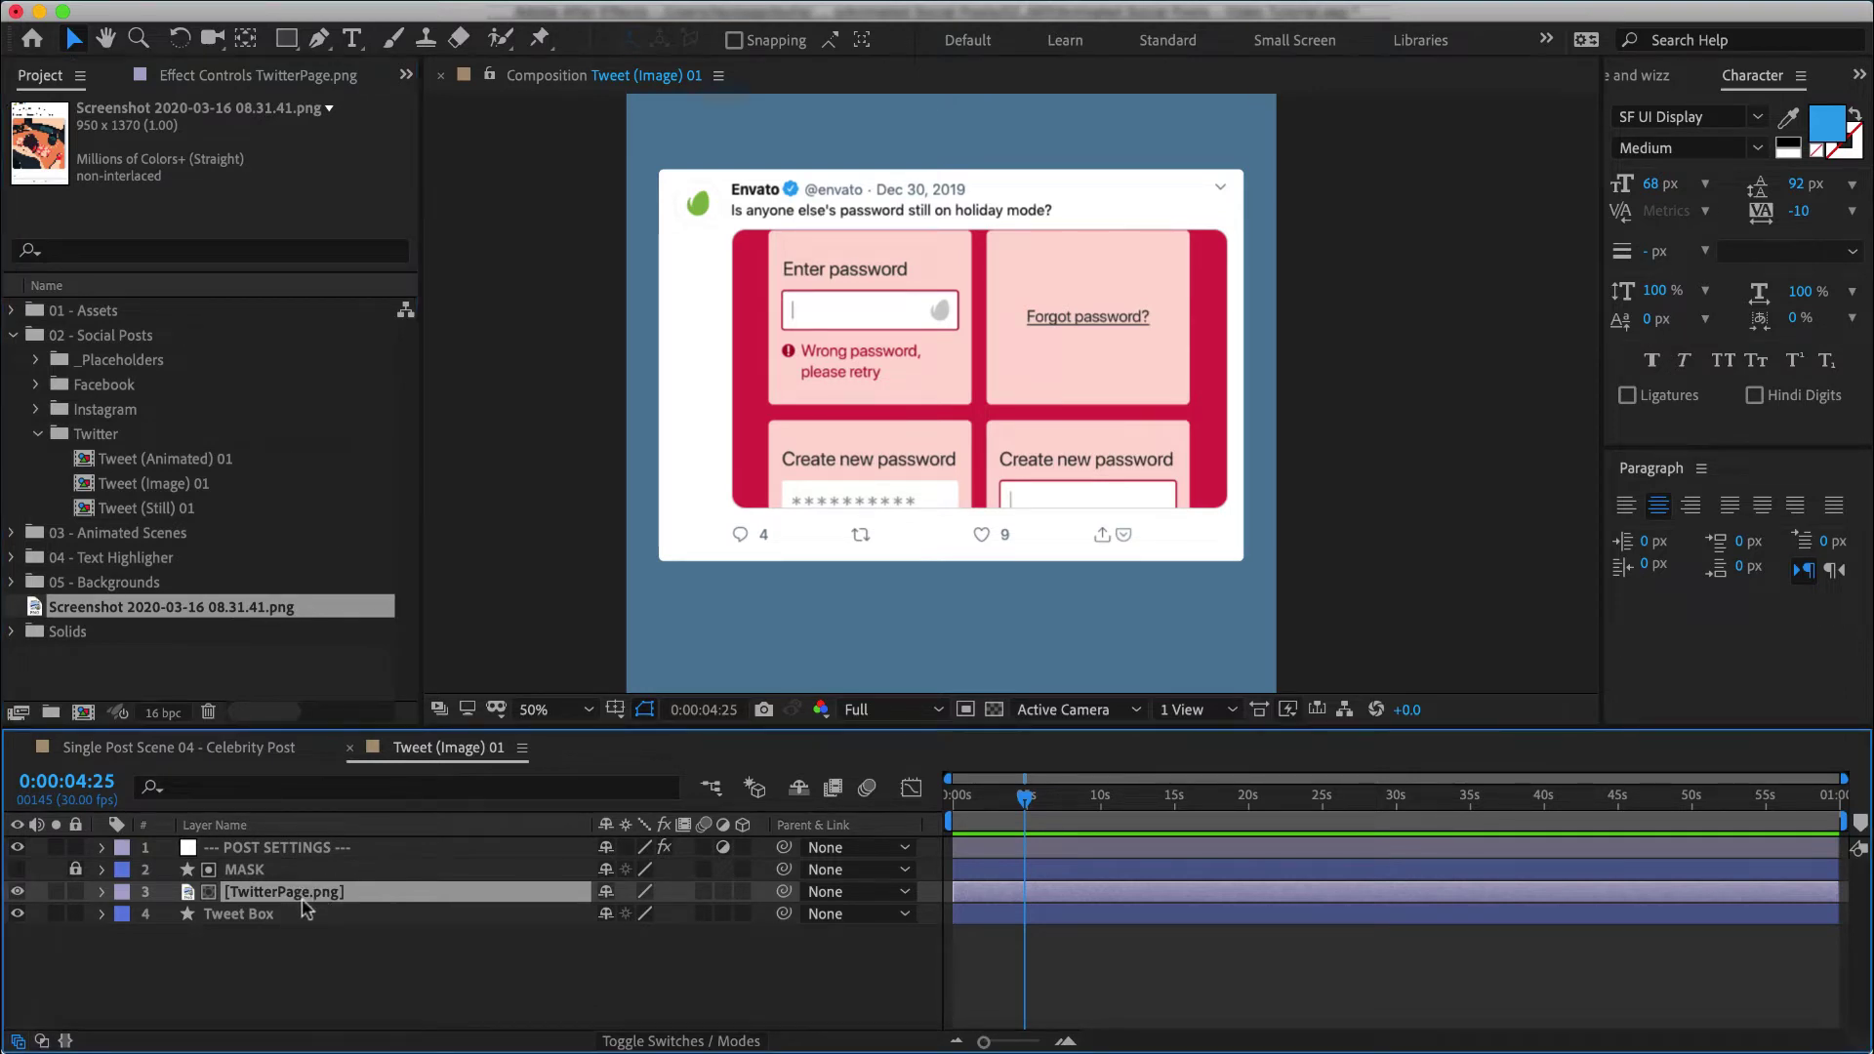
left_click(189, 610)
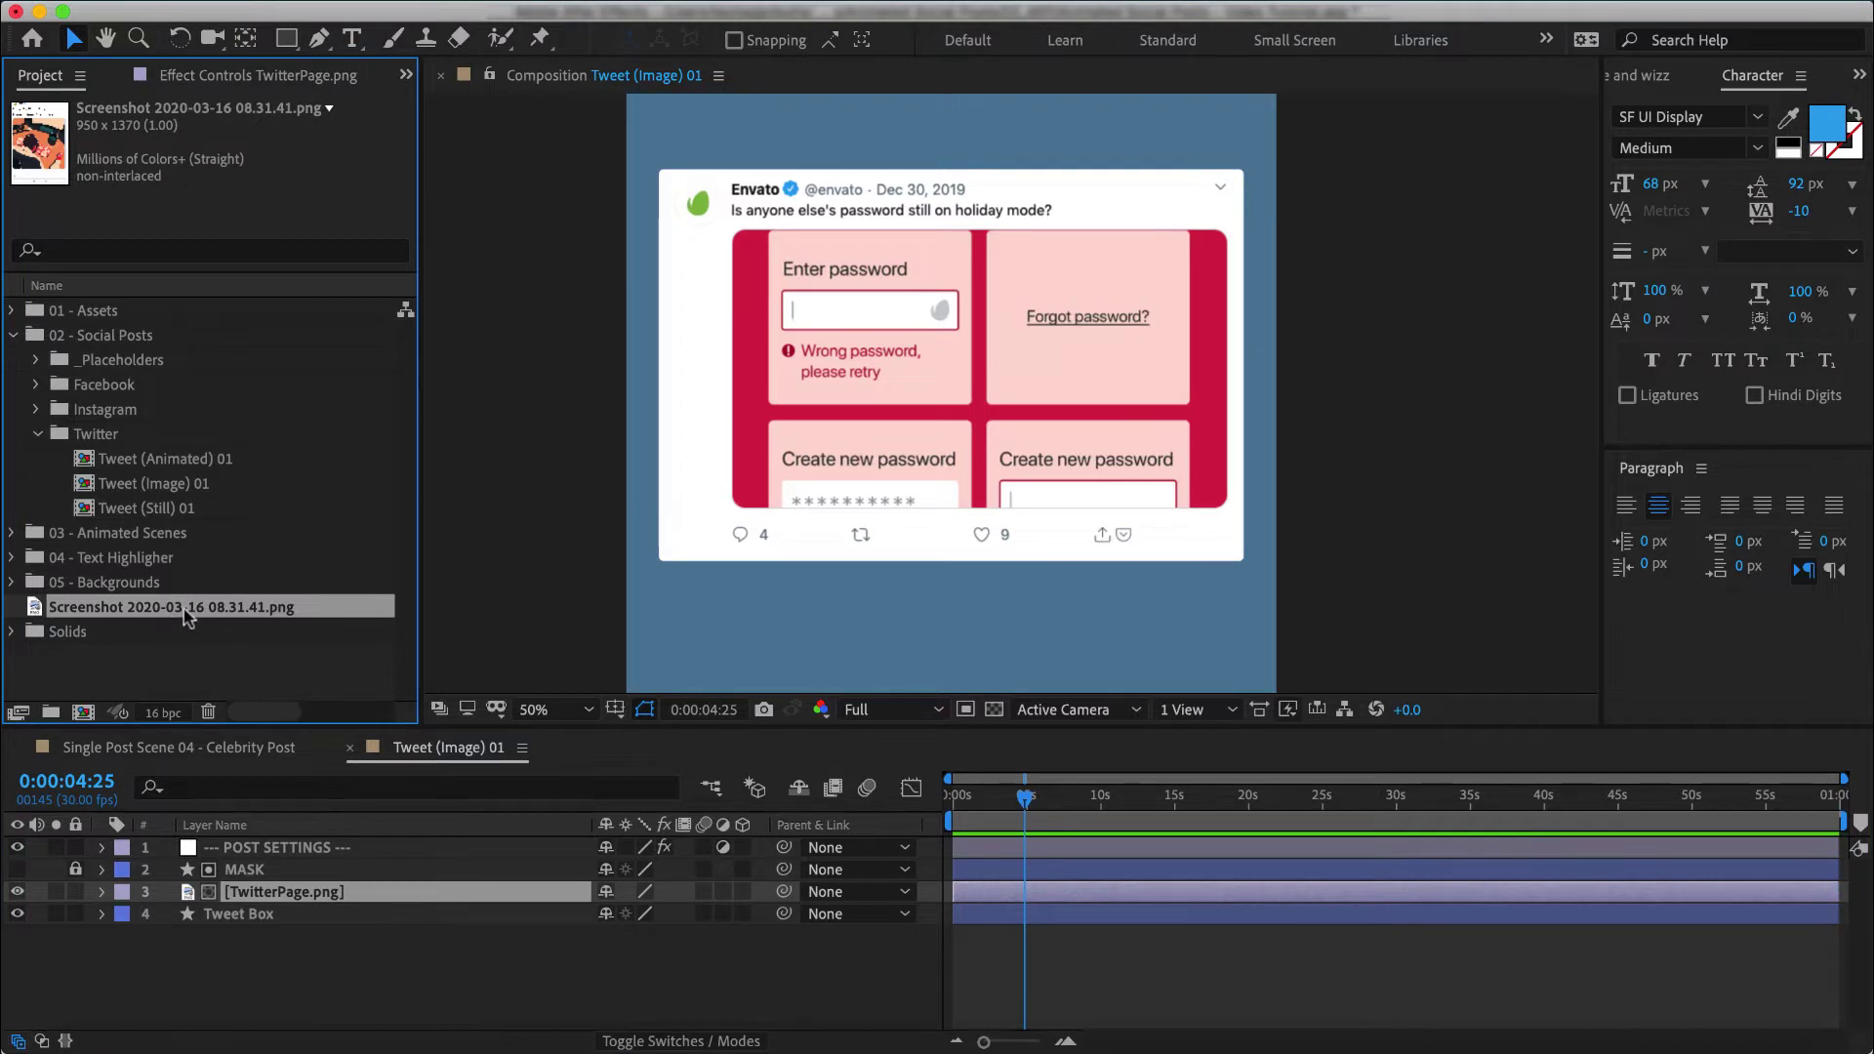
left_click_drag(188, 615, 308, 898)
Step: Reveal the screenshot layer's Scale and move the layer to the centre of the composition
left_click(928, 249)
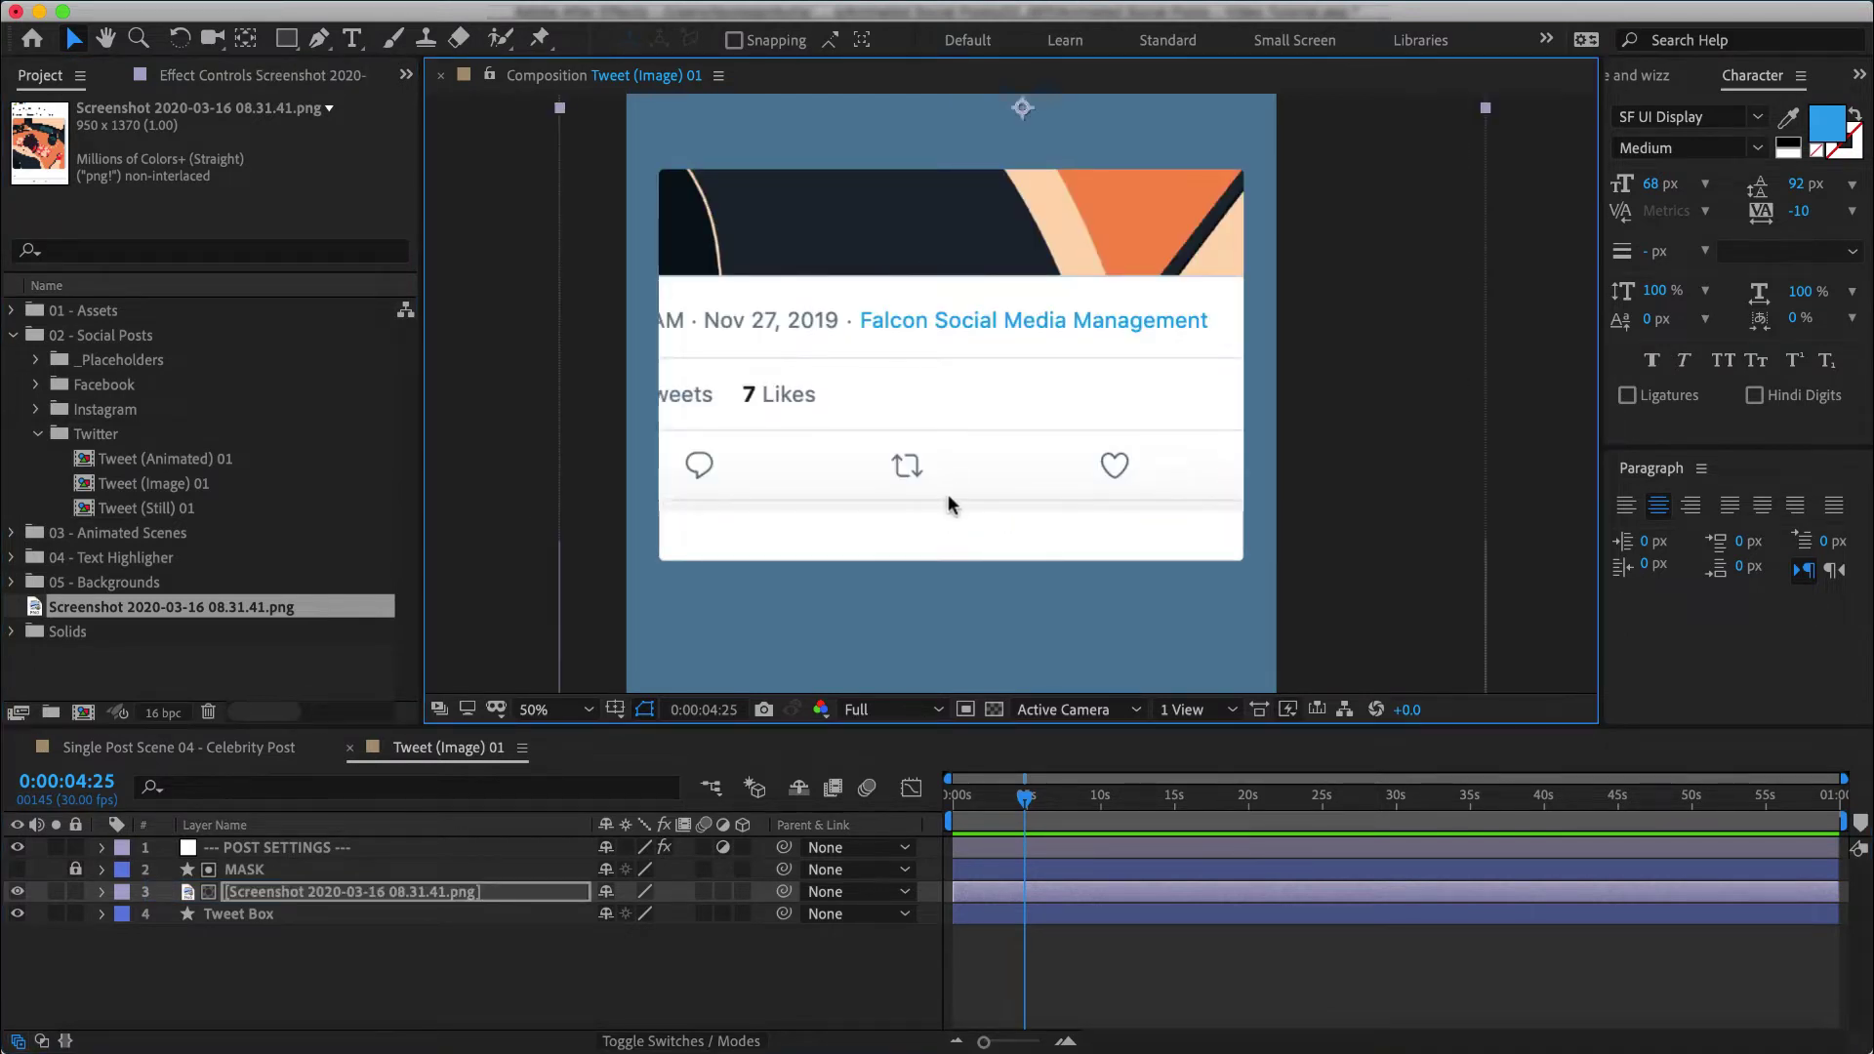
key("s")
left_click_drag(894, 283, 824, 539)
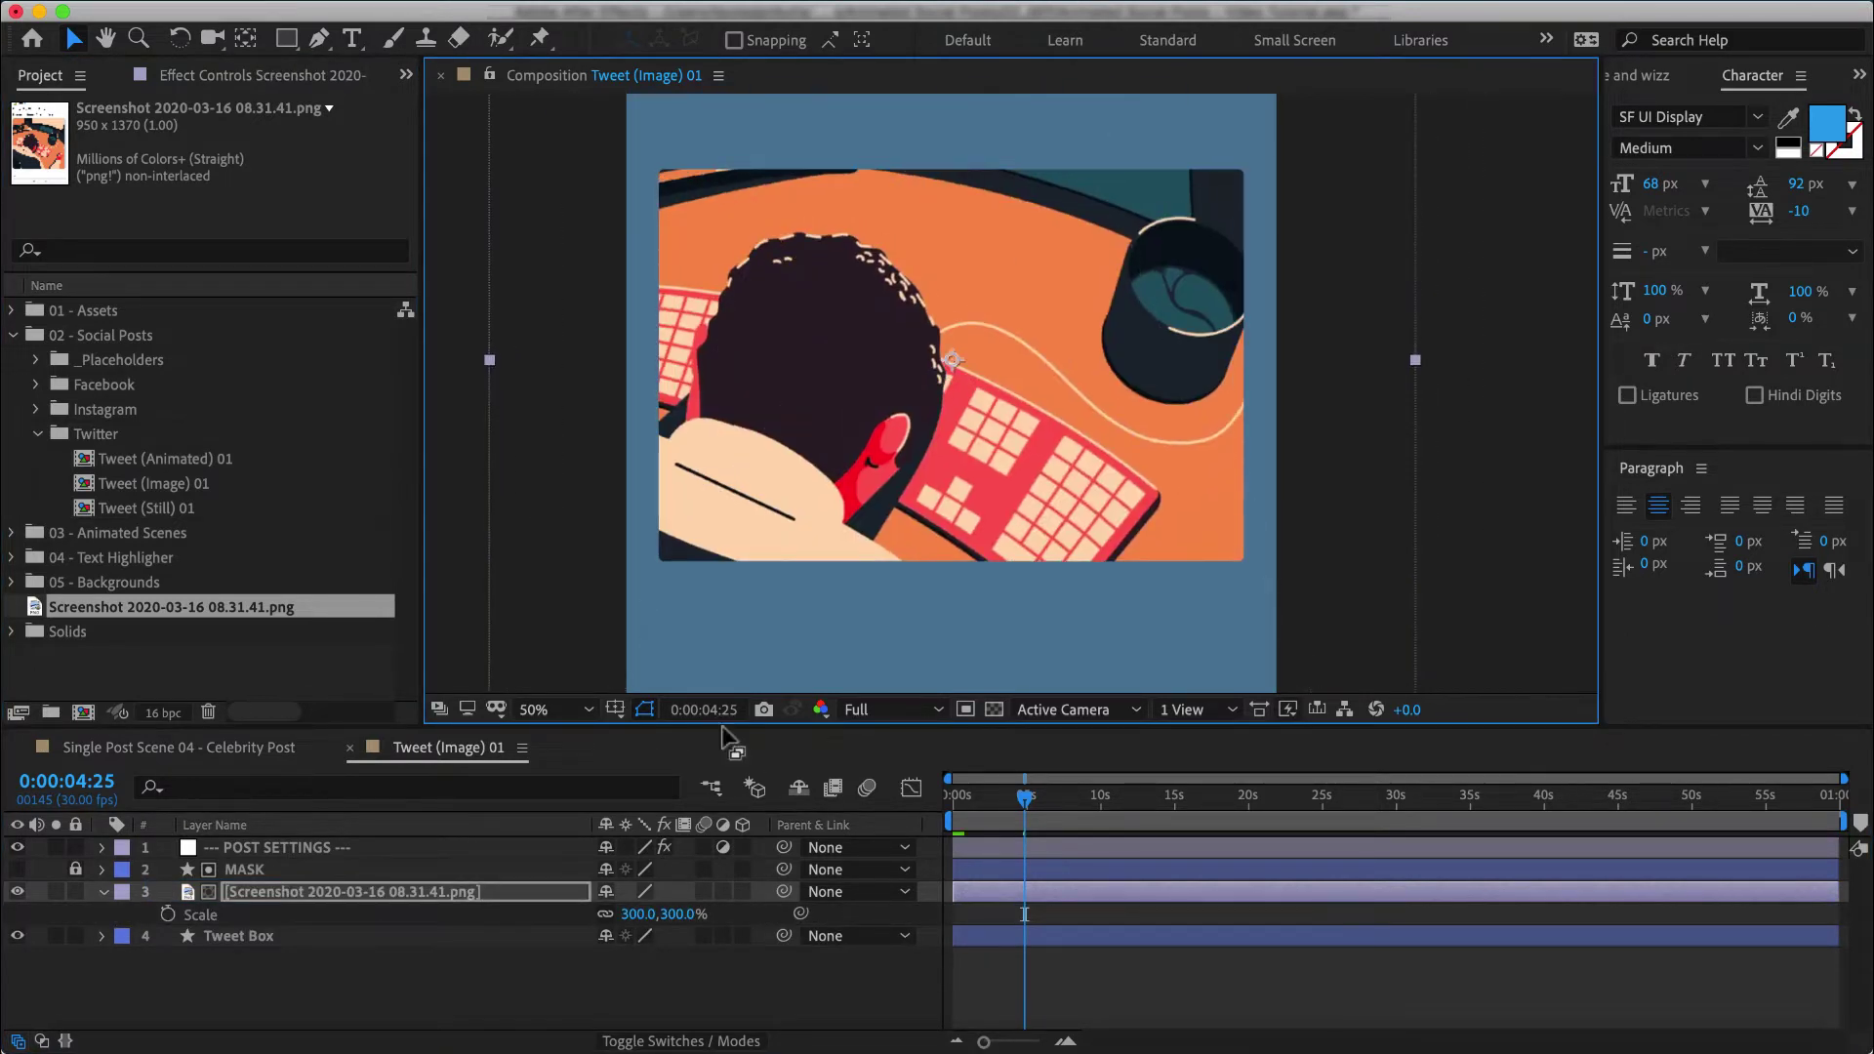
left_click(429, 892)
scroll(1057, 372, "down", 2)
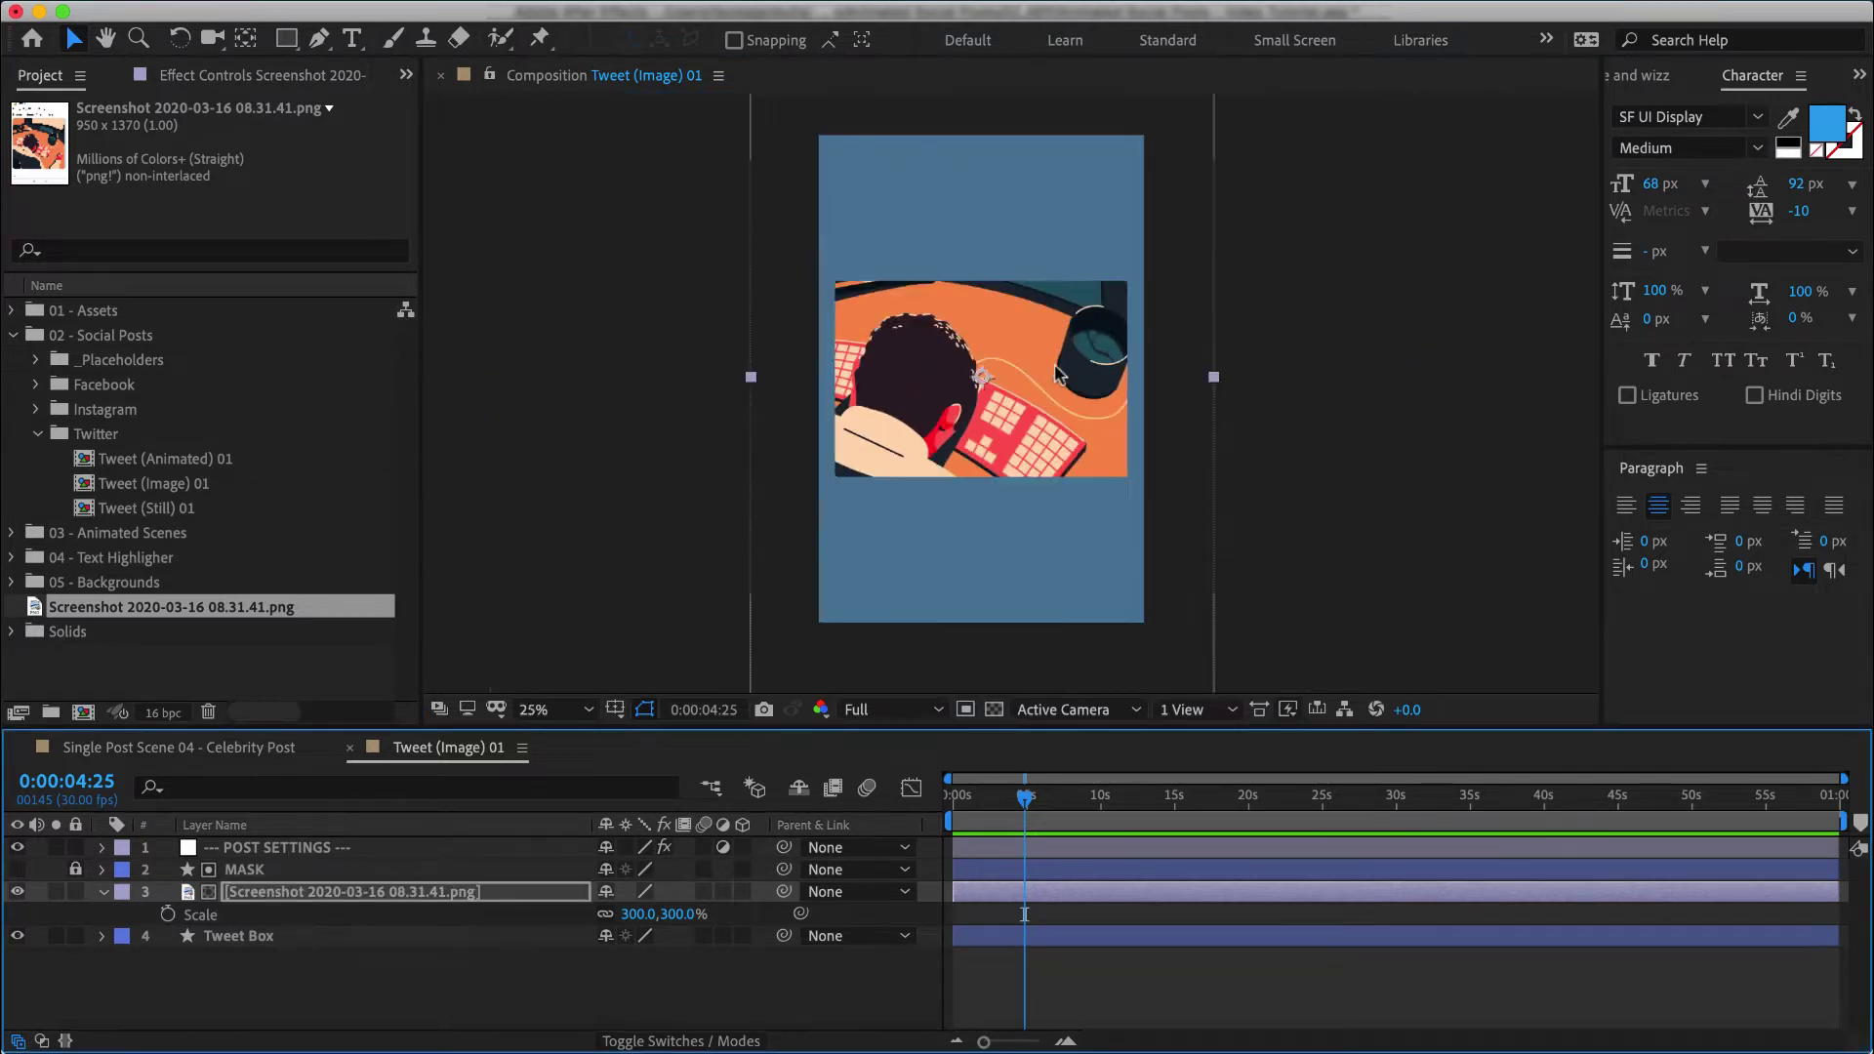
Step: Set the Post Box Height of the POST SETTINGS layer to 2240 px
left_click(293, 857)
left_click(223, 76)
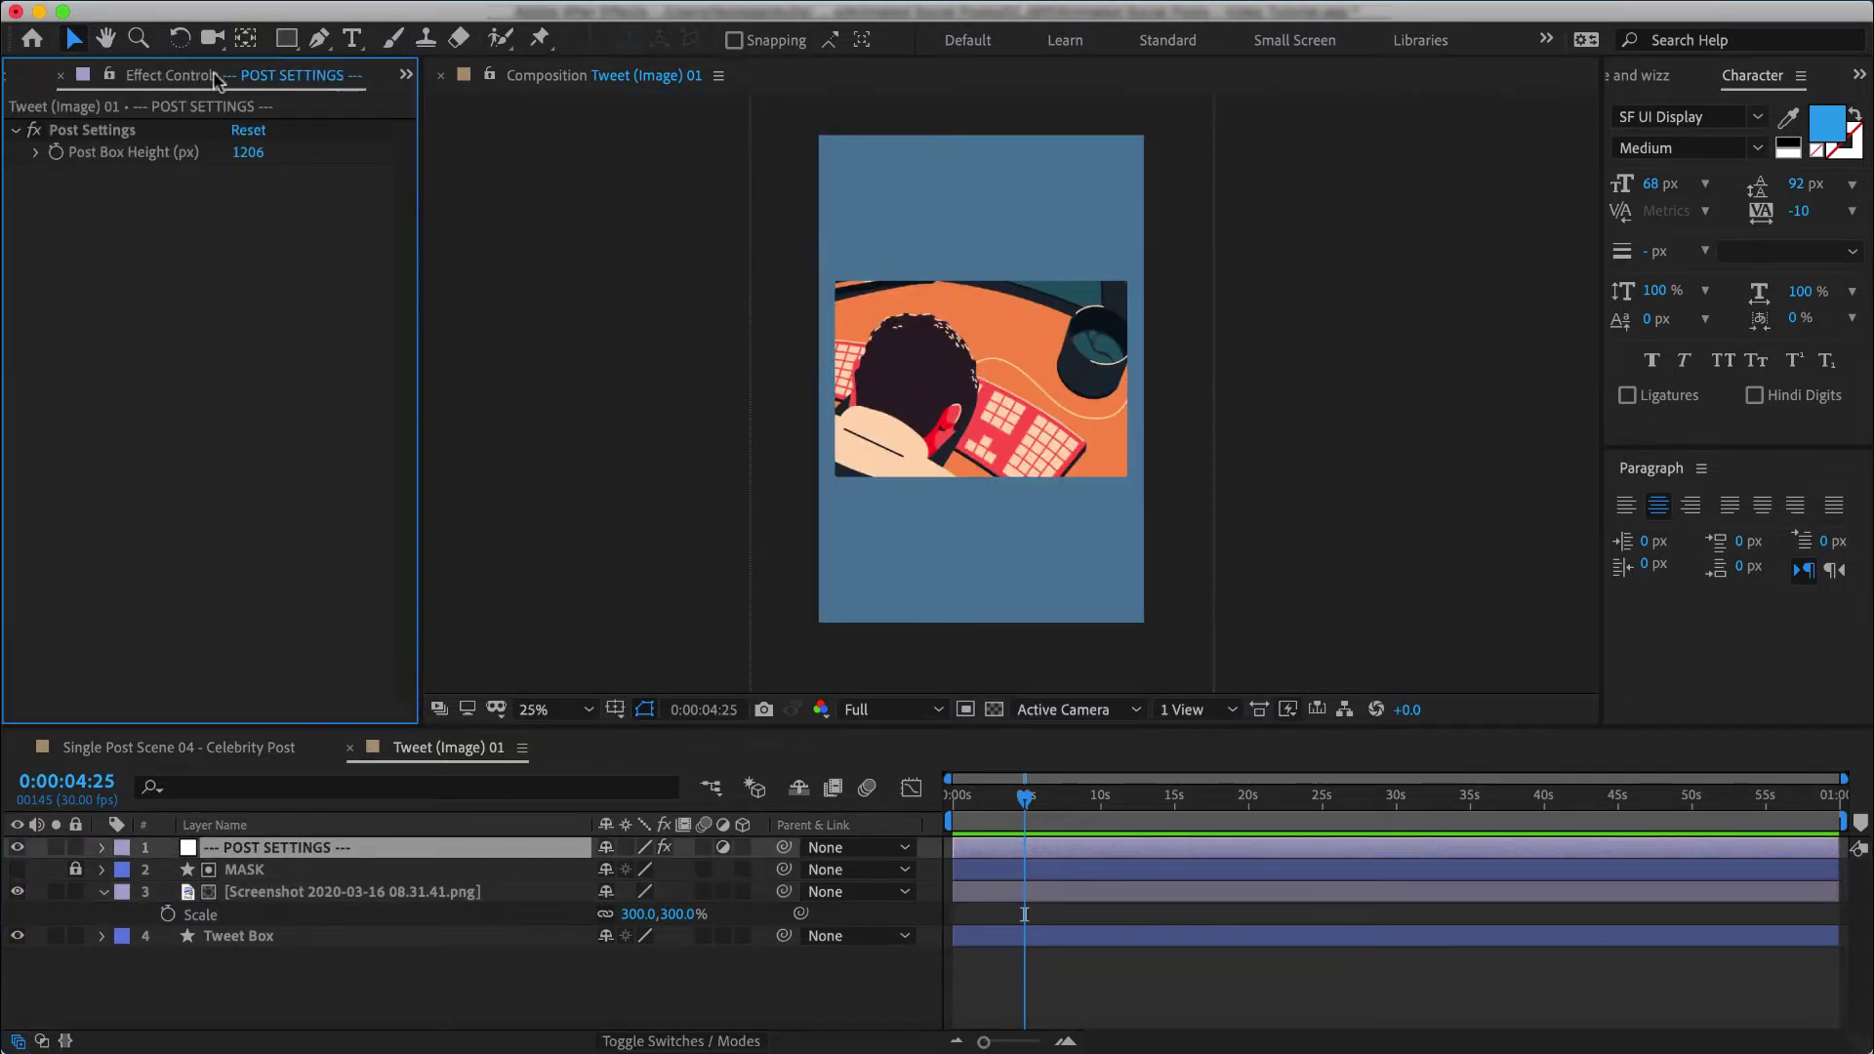
left_click(250, 153)
type("22")
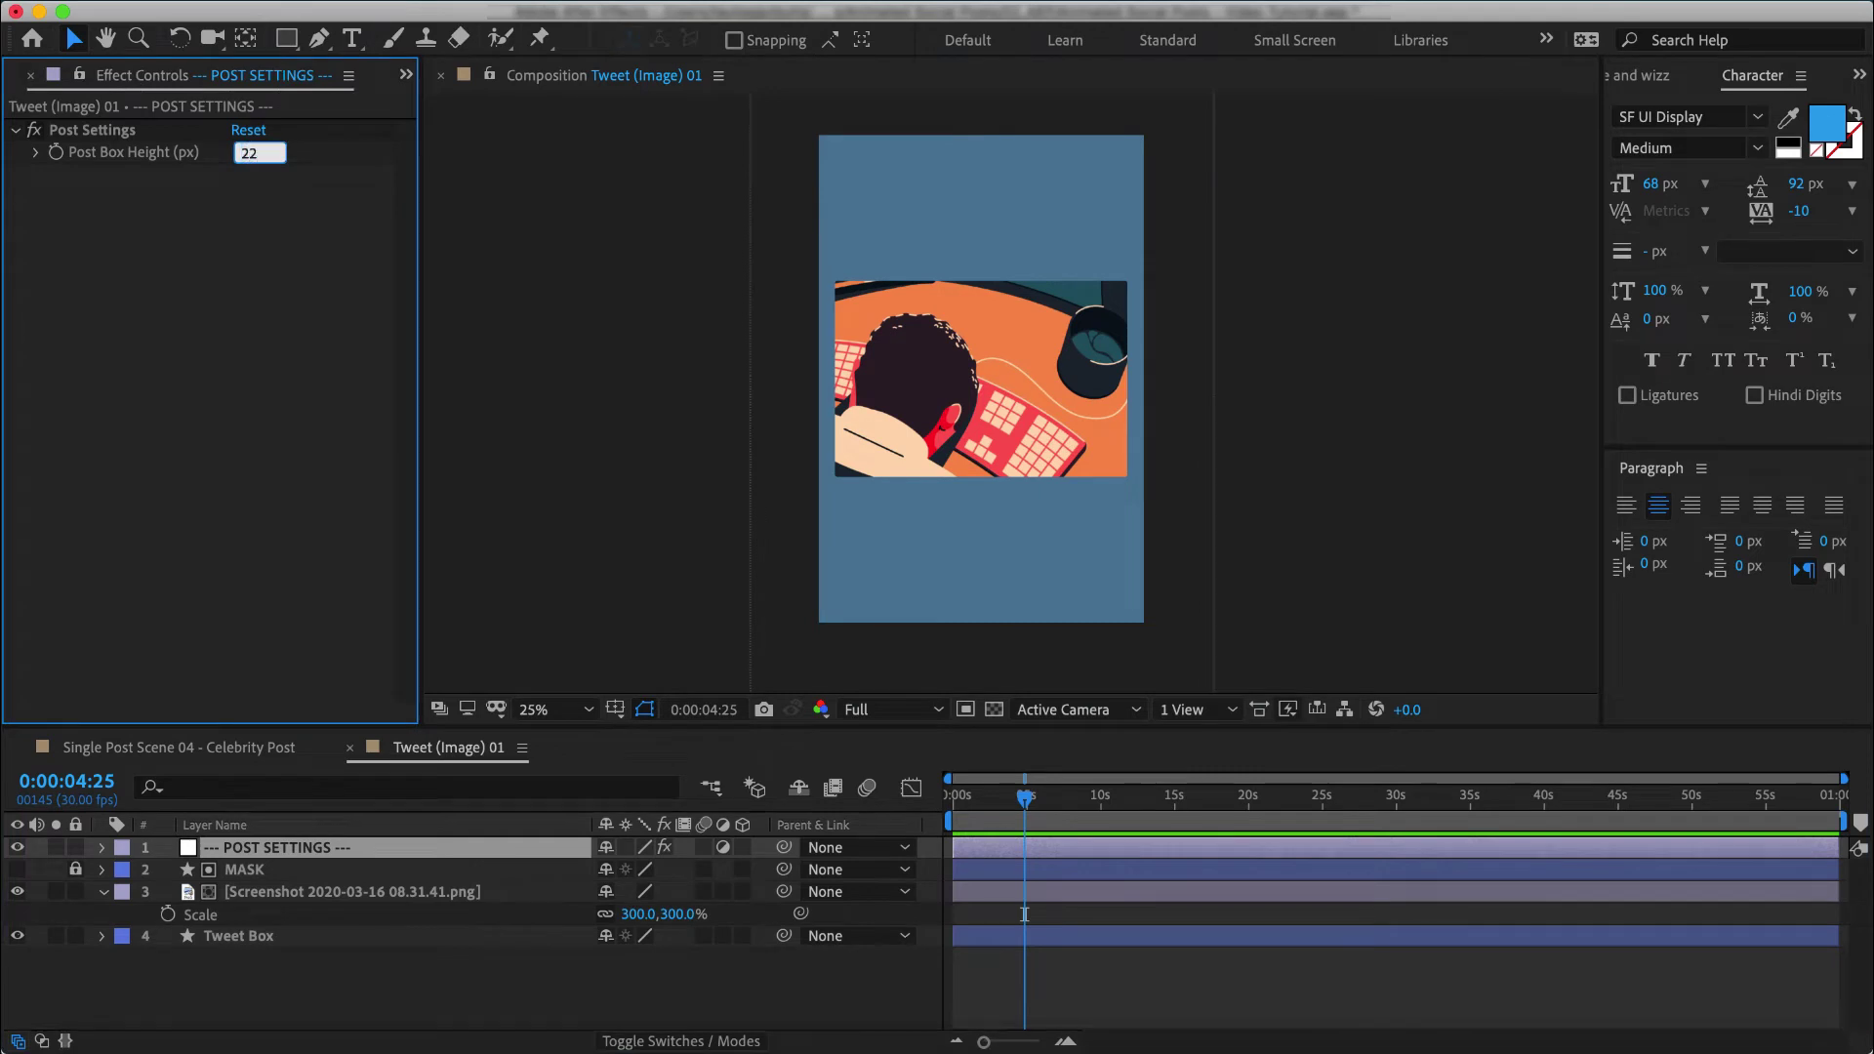
type("40")
key("Return")
Step: Scale the screenshot layer to 205% so the tweet fits the width of the post box
left_click(397, 892)
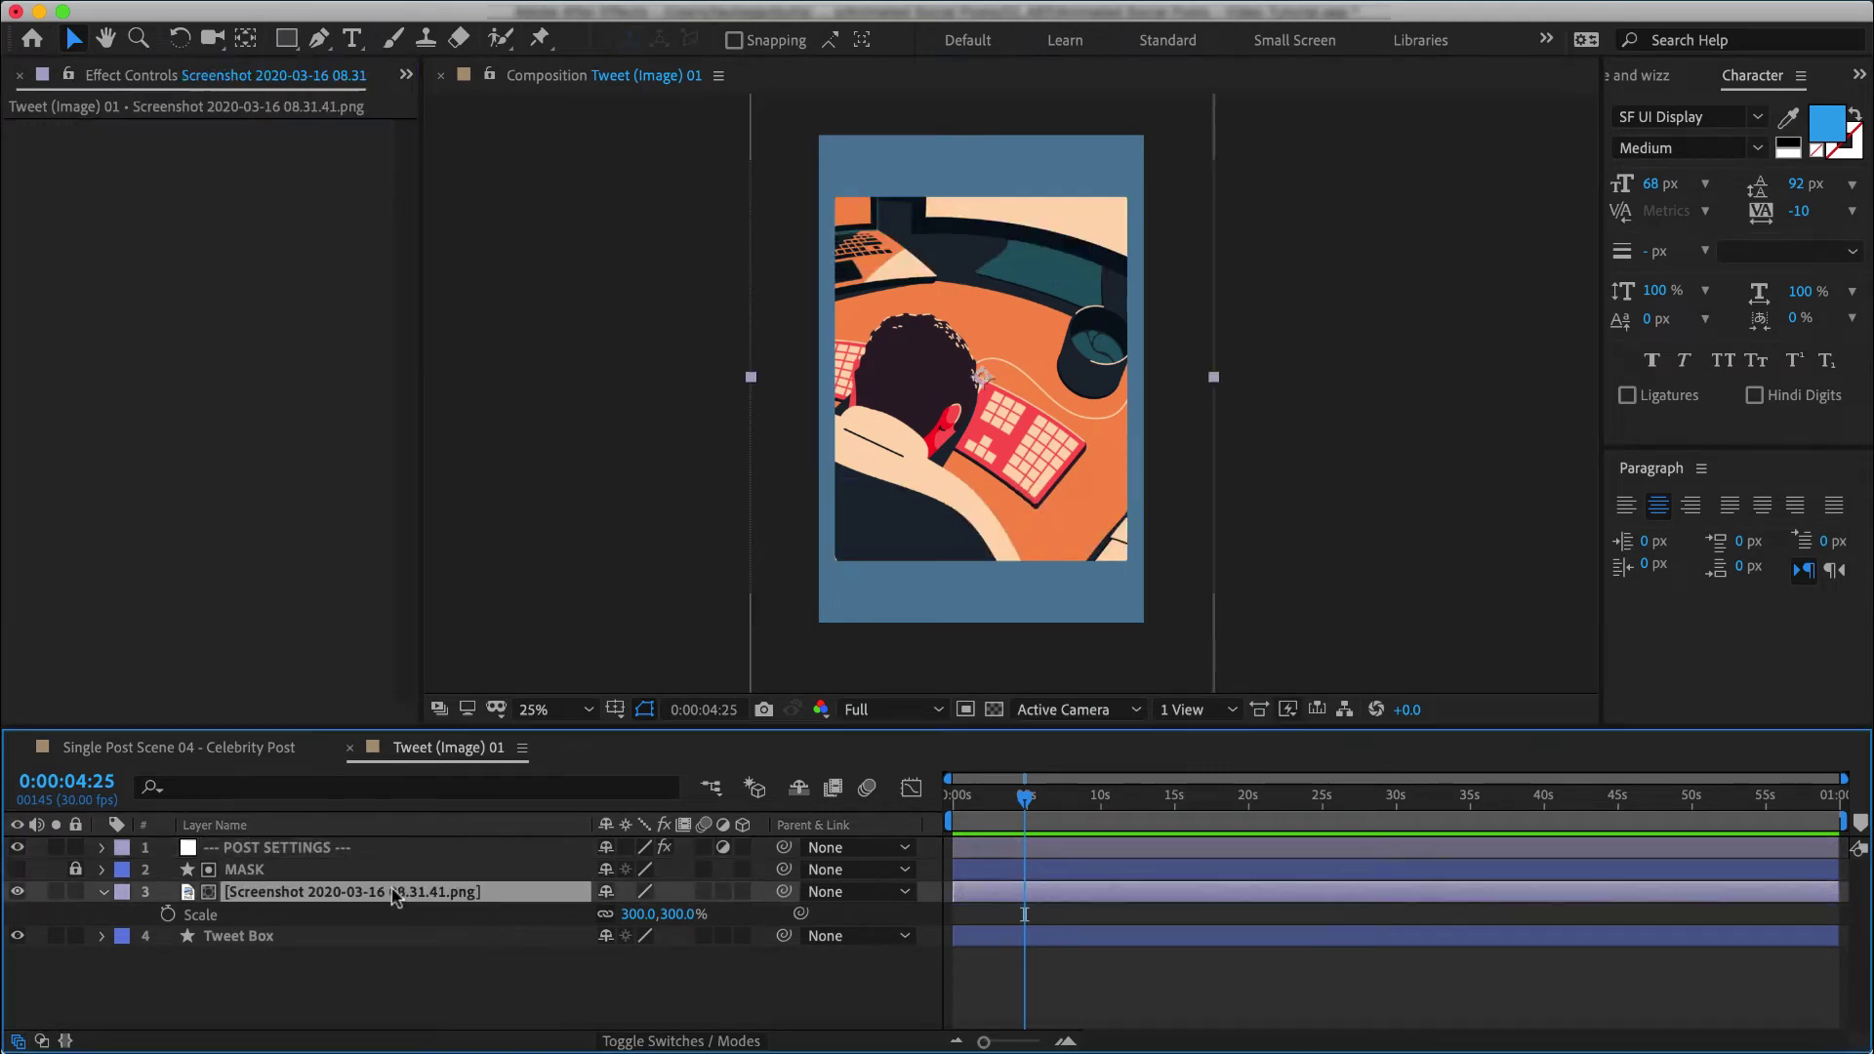
left_click_drag(670, 914, 584, 936)
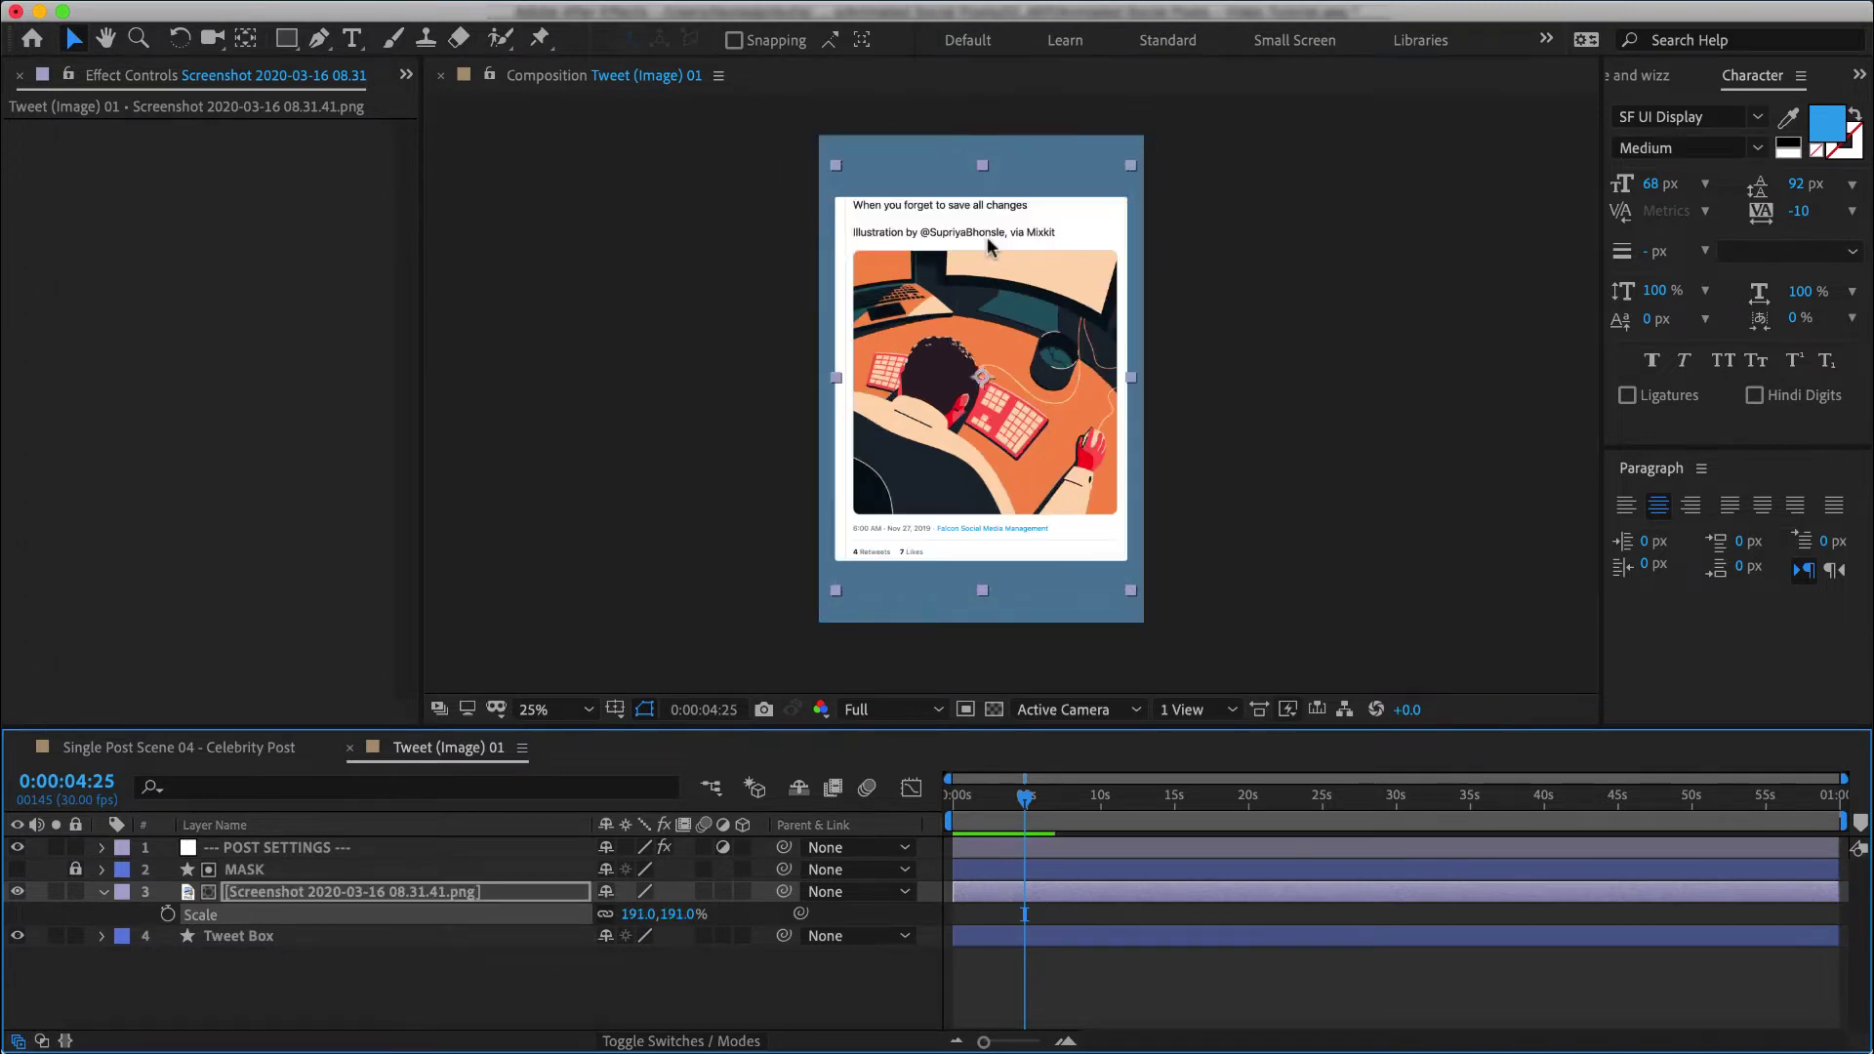
key(".")
key("space")
left_click_drag(966, 209, 876, 391)
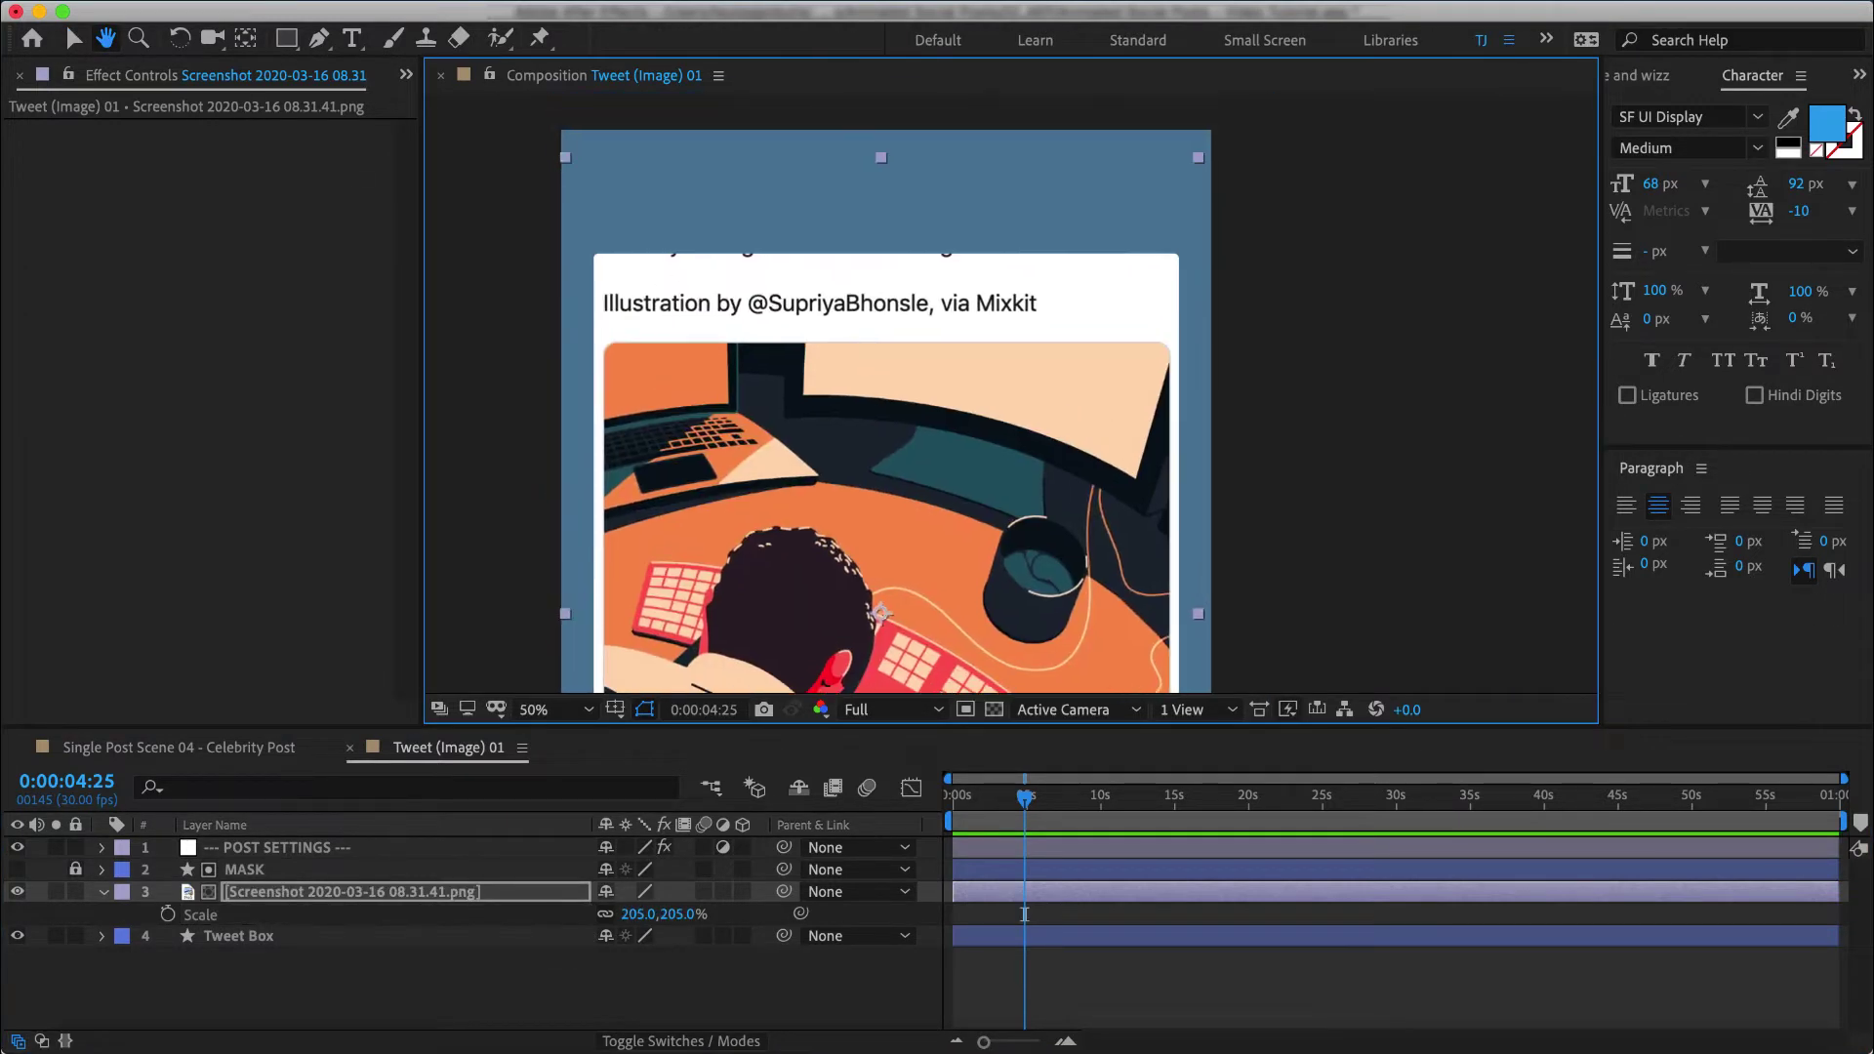
key("v")
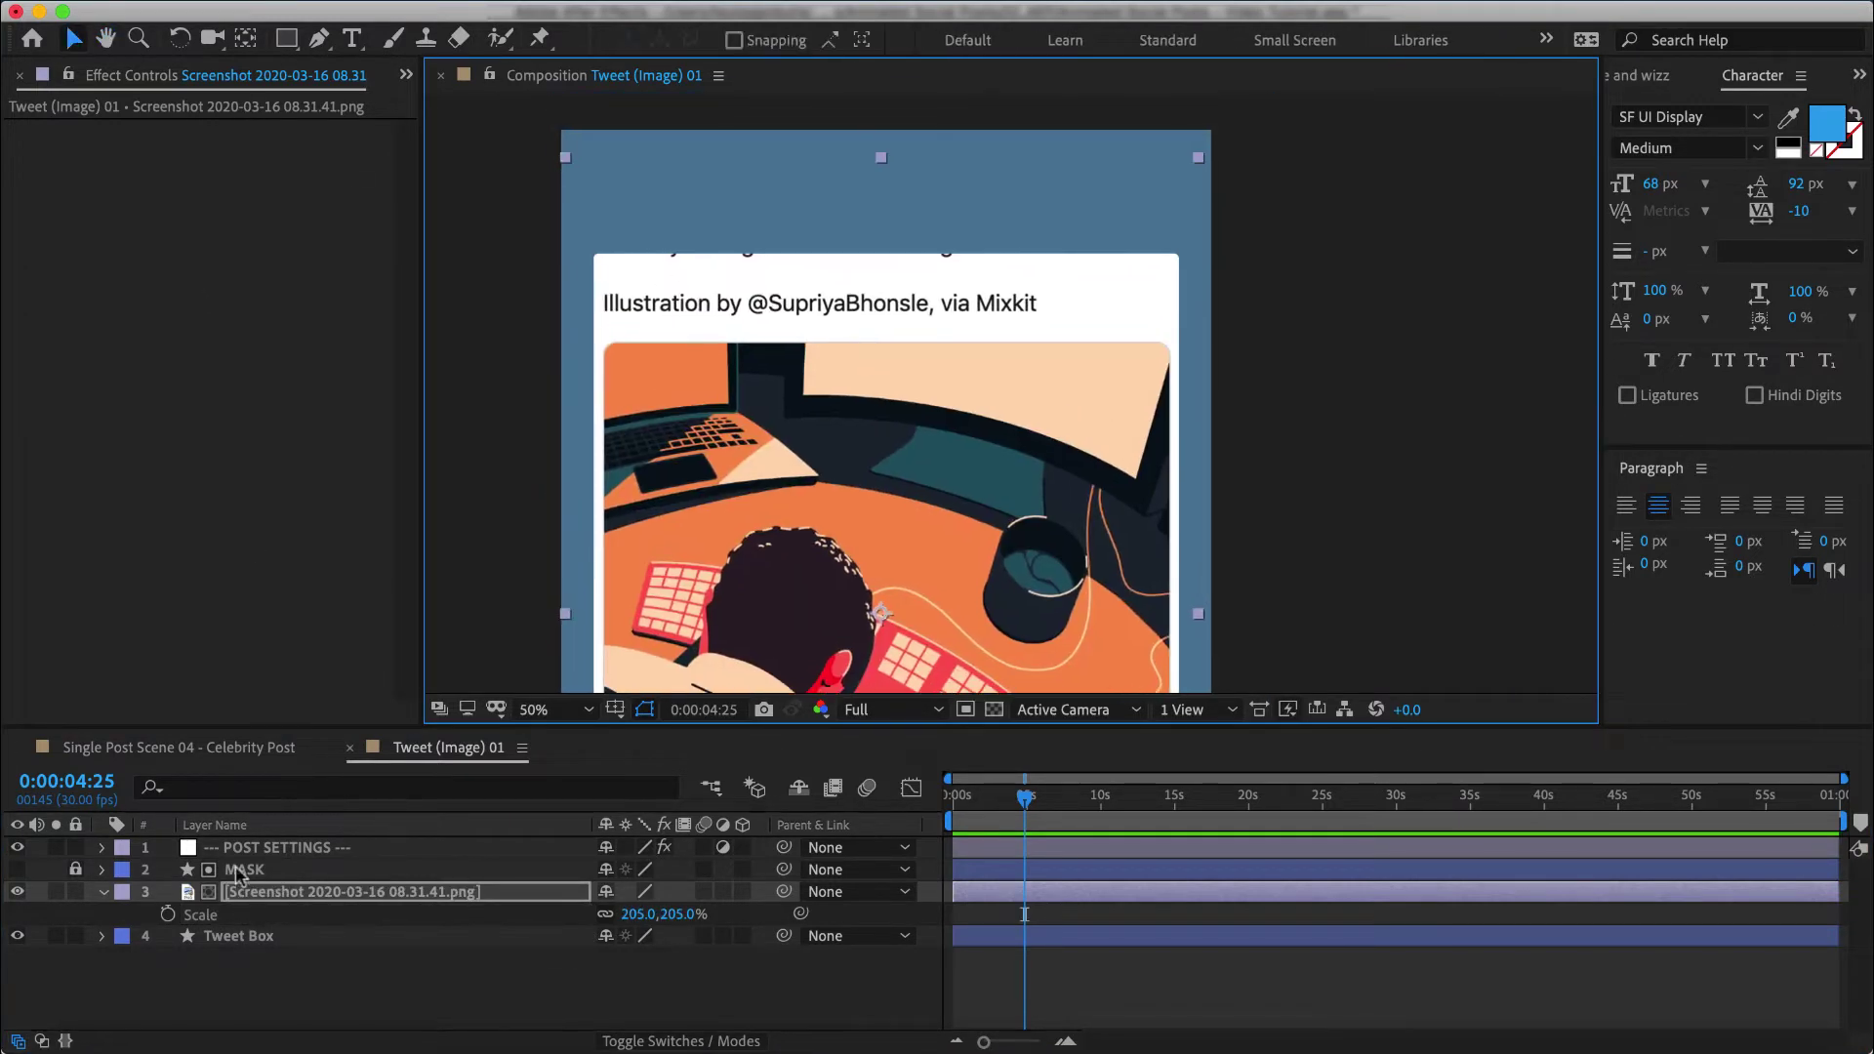
Step: Increase the Post Box Height of the POST SETTINGS layer to 2800 px
left_click(250, 850)
left_click(255, 153)
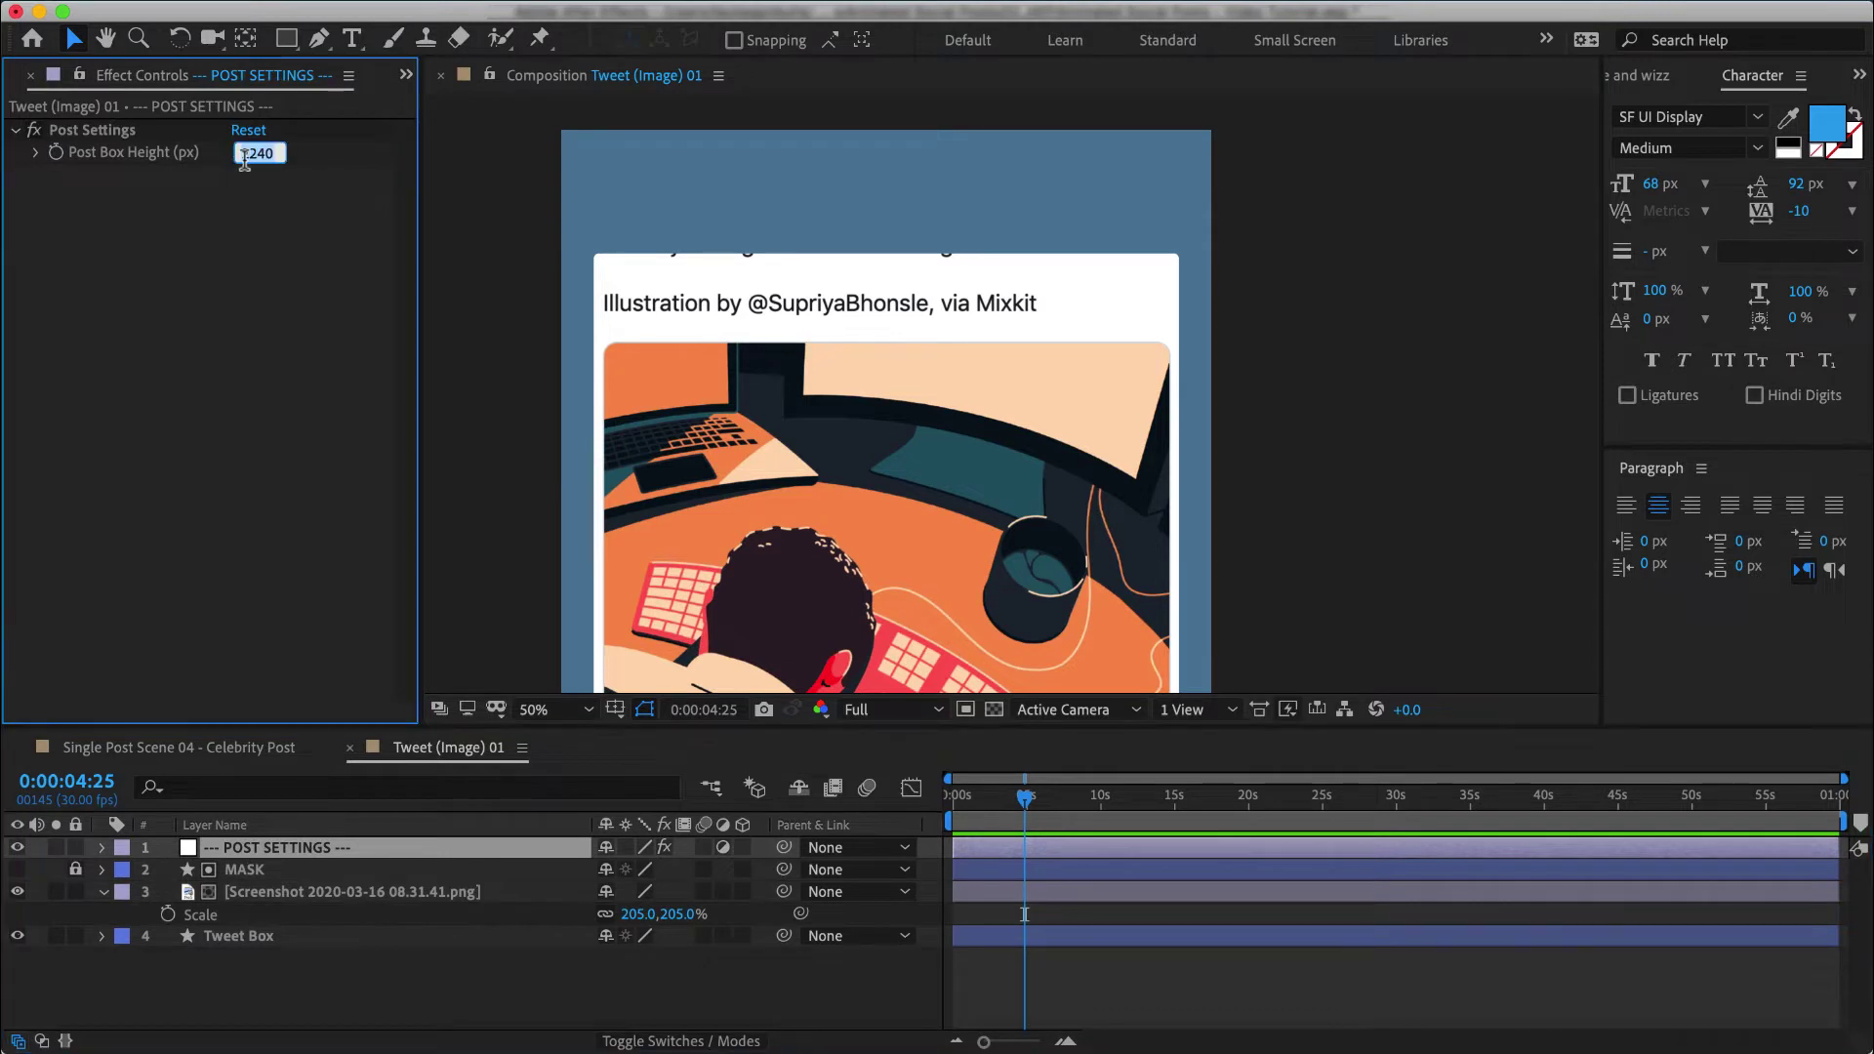
type("2800")
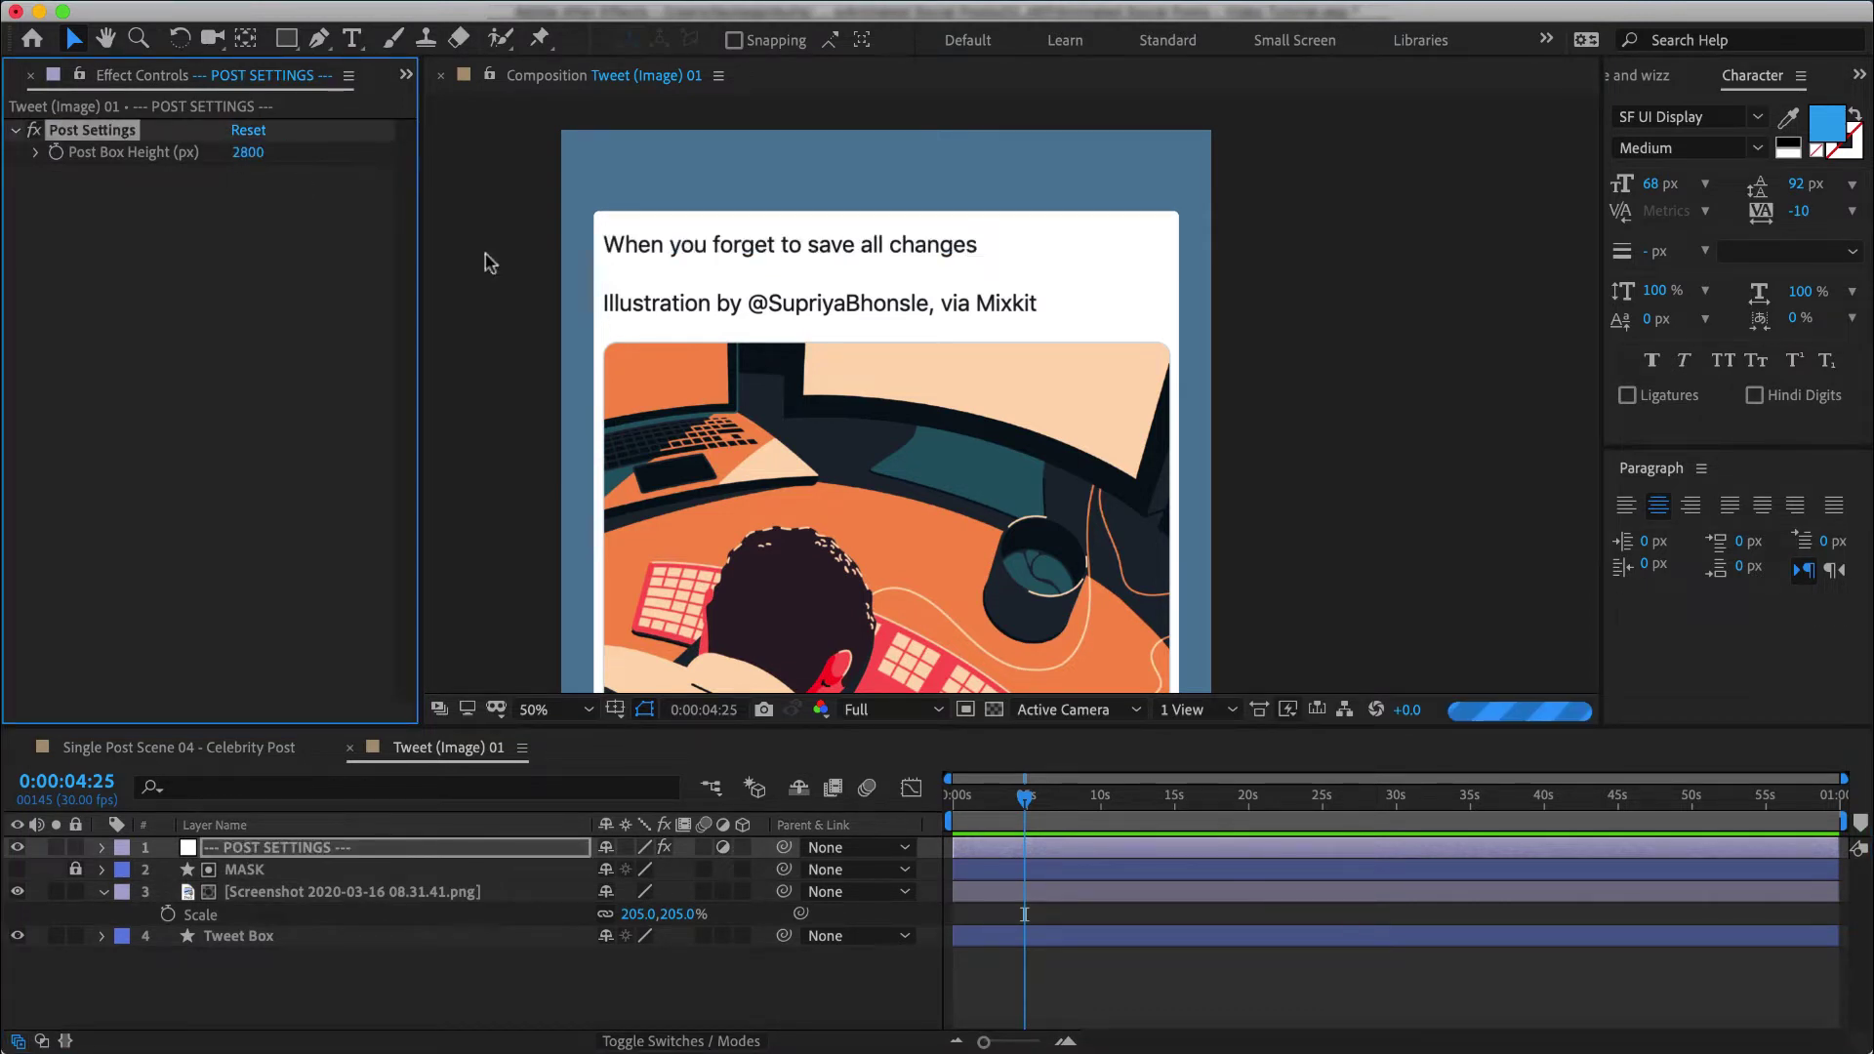
key("Return")
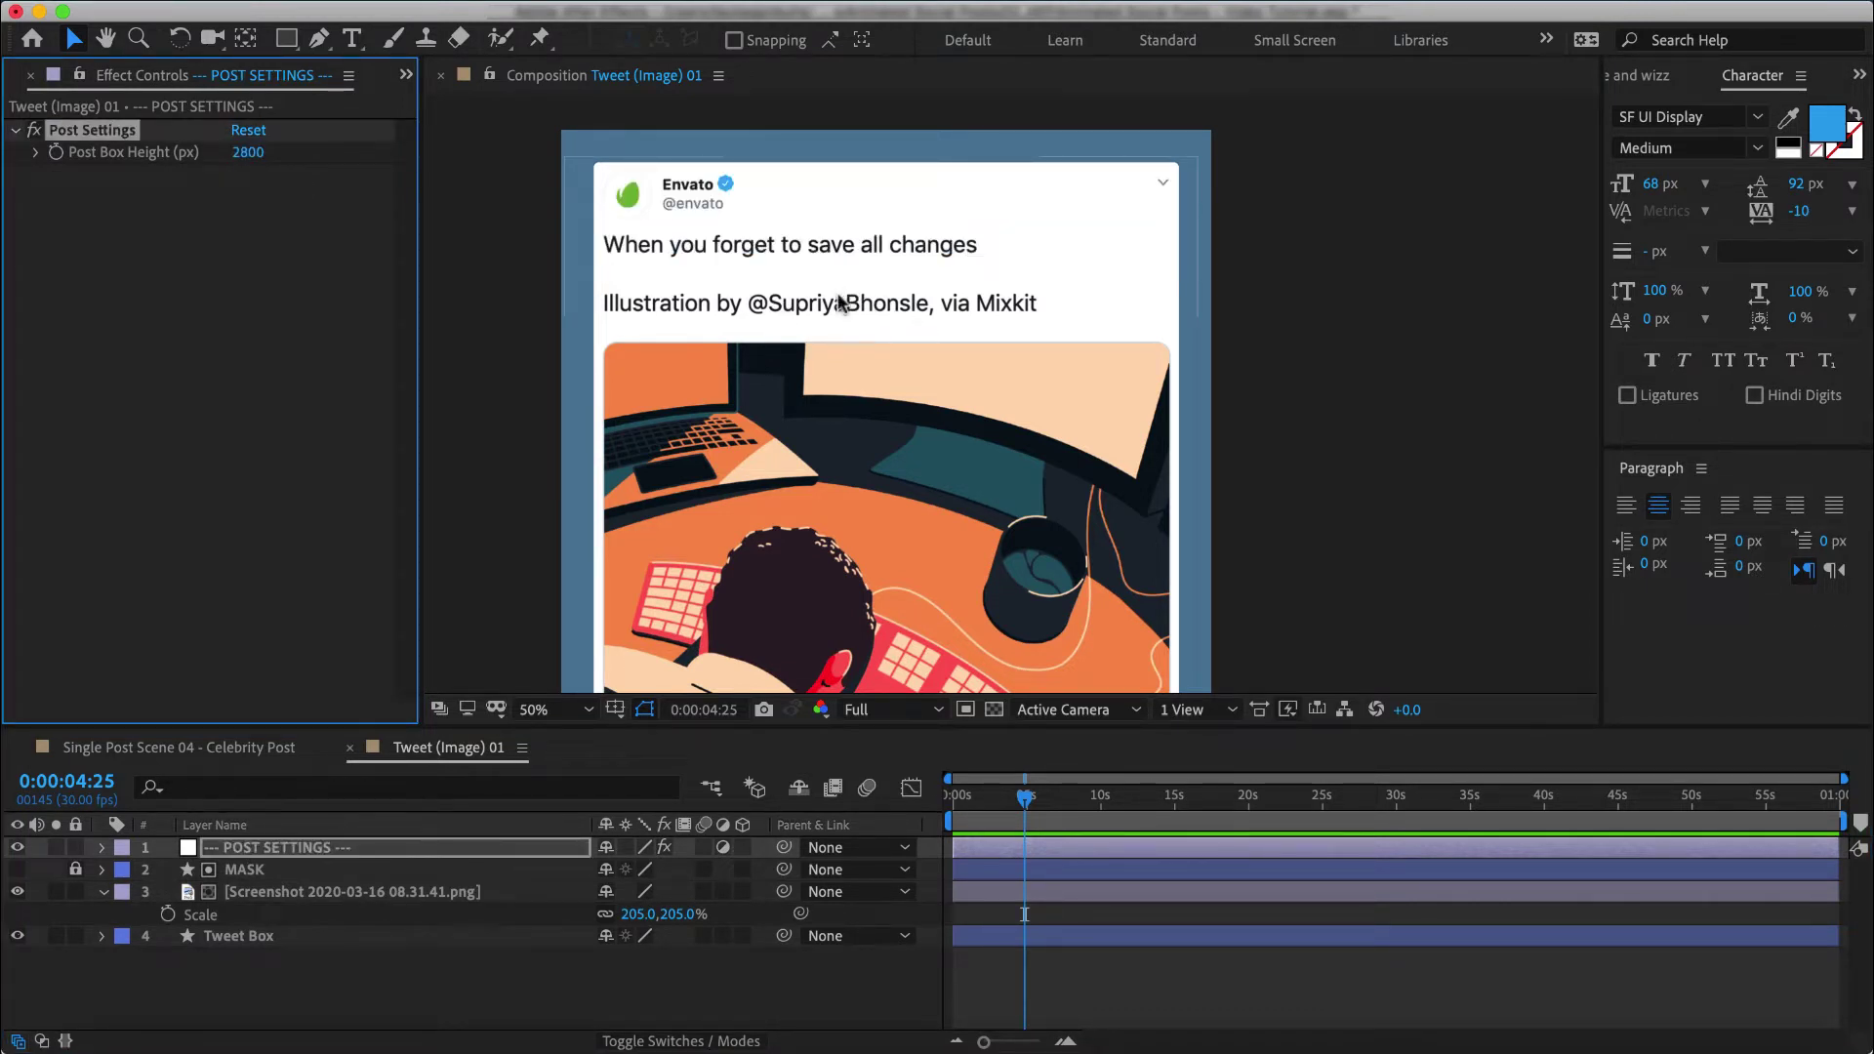
Step: Set the Post Box Height to 2760 px so the box closely frames the whole tweet, and deselect all layers
key("space")
left_click_drag(873, 232, 870, 357)
key("period")
key("space")
left_click_drag(853, 431, 1136, 333)
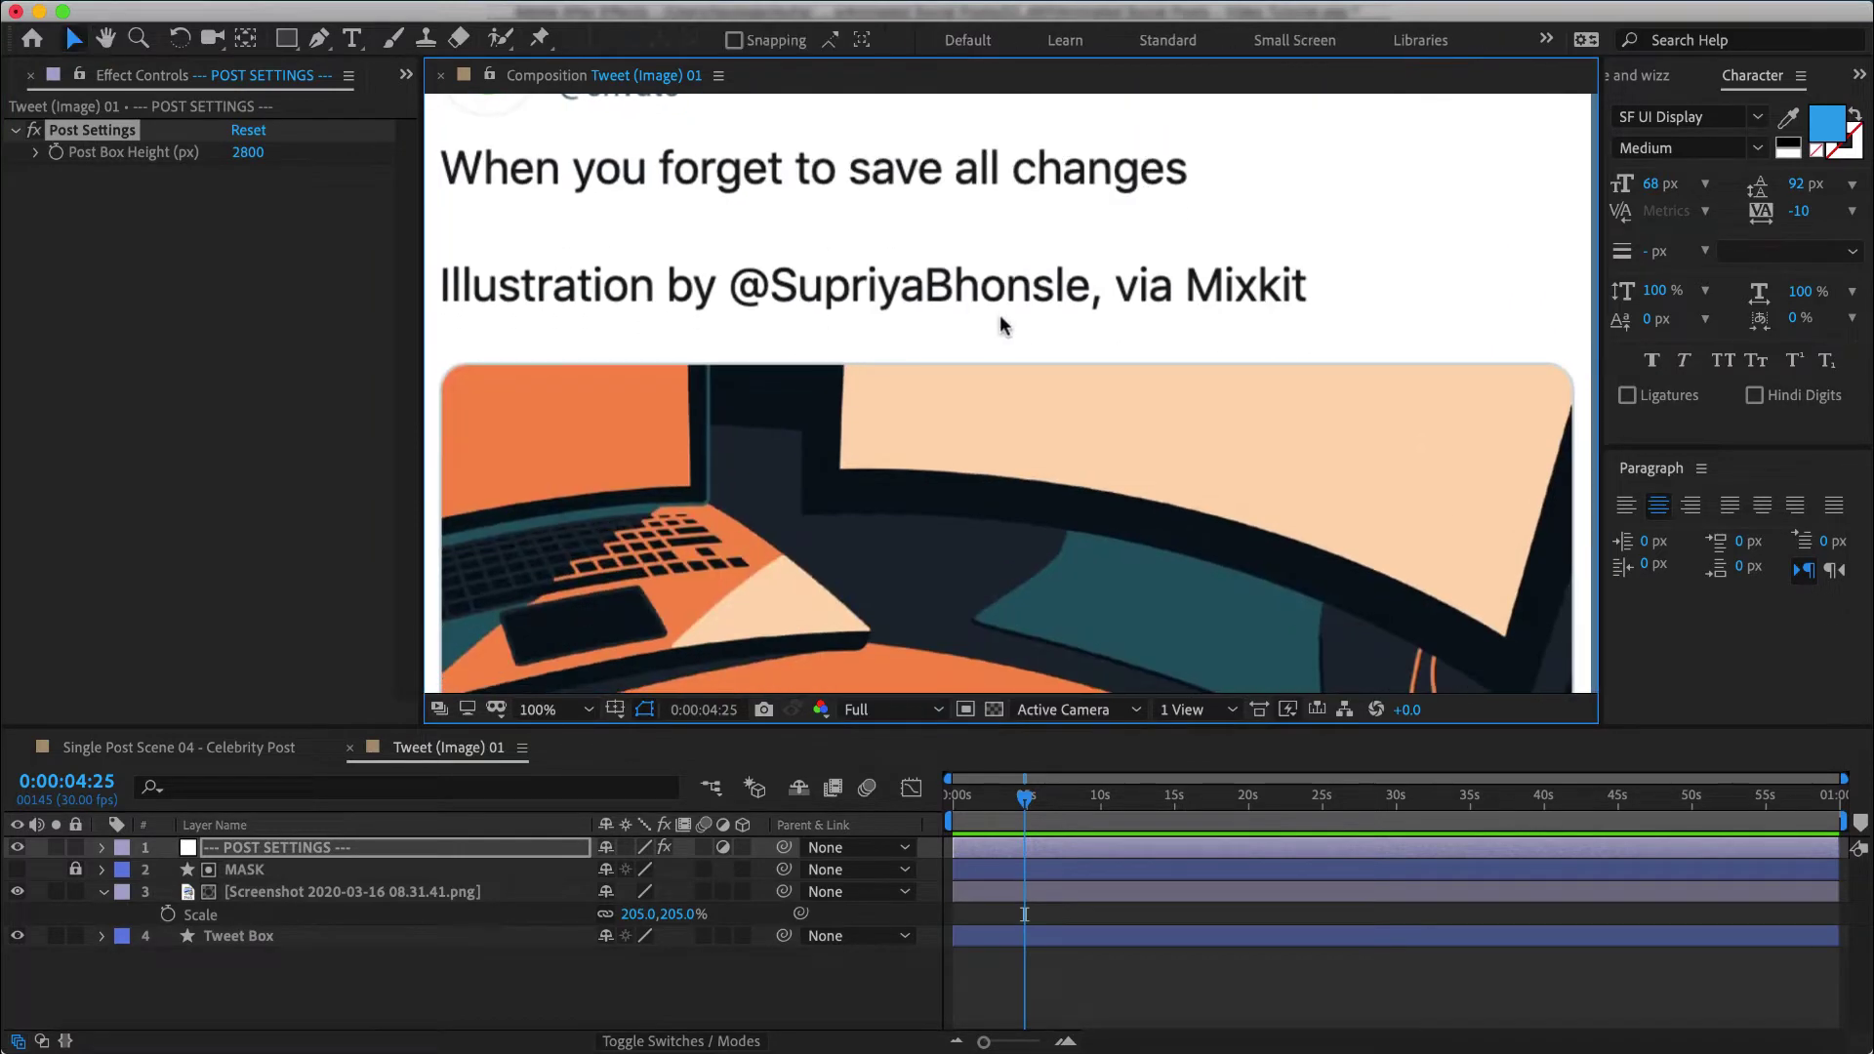
scroll(1008, 306, "down", 4)
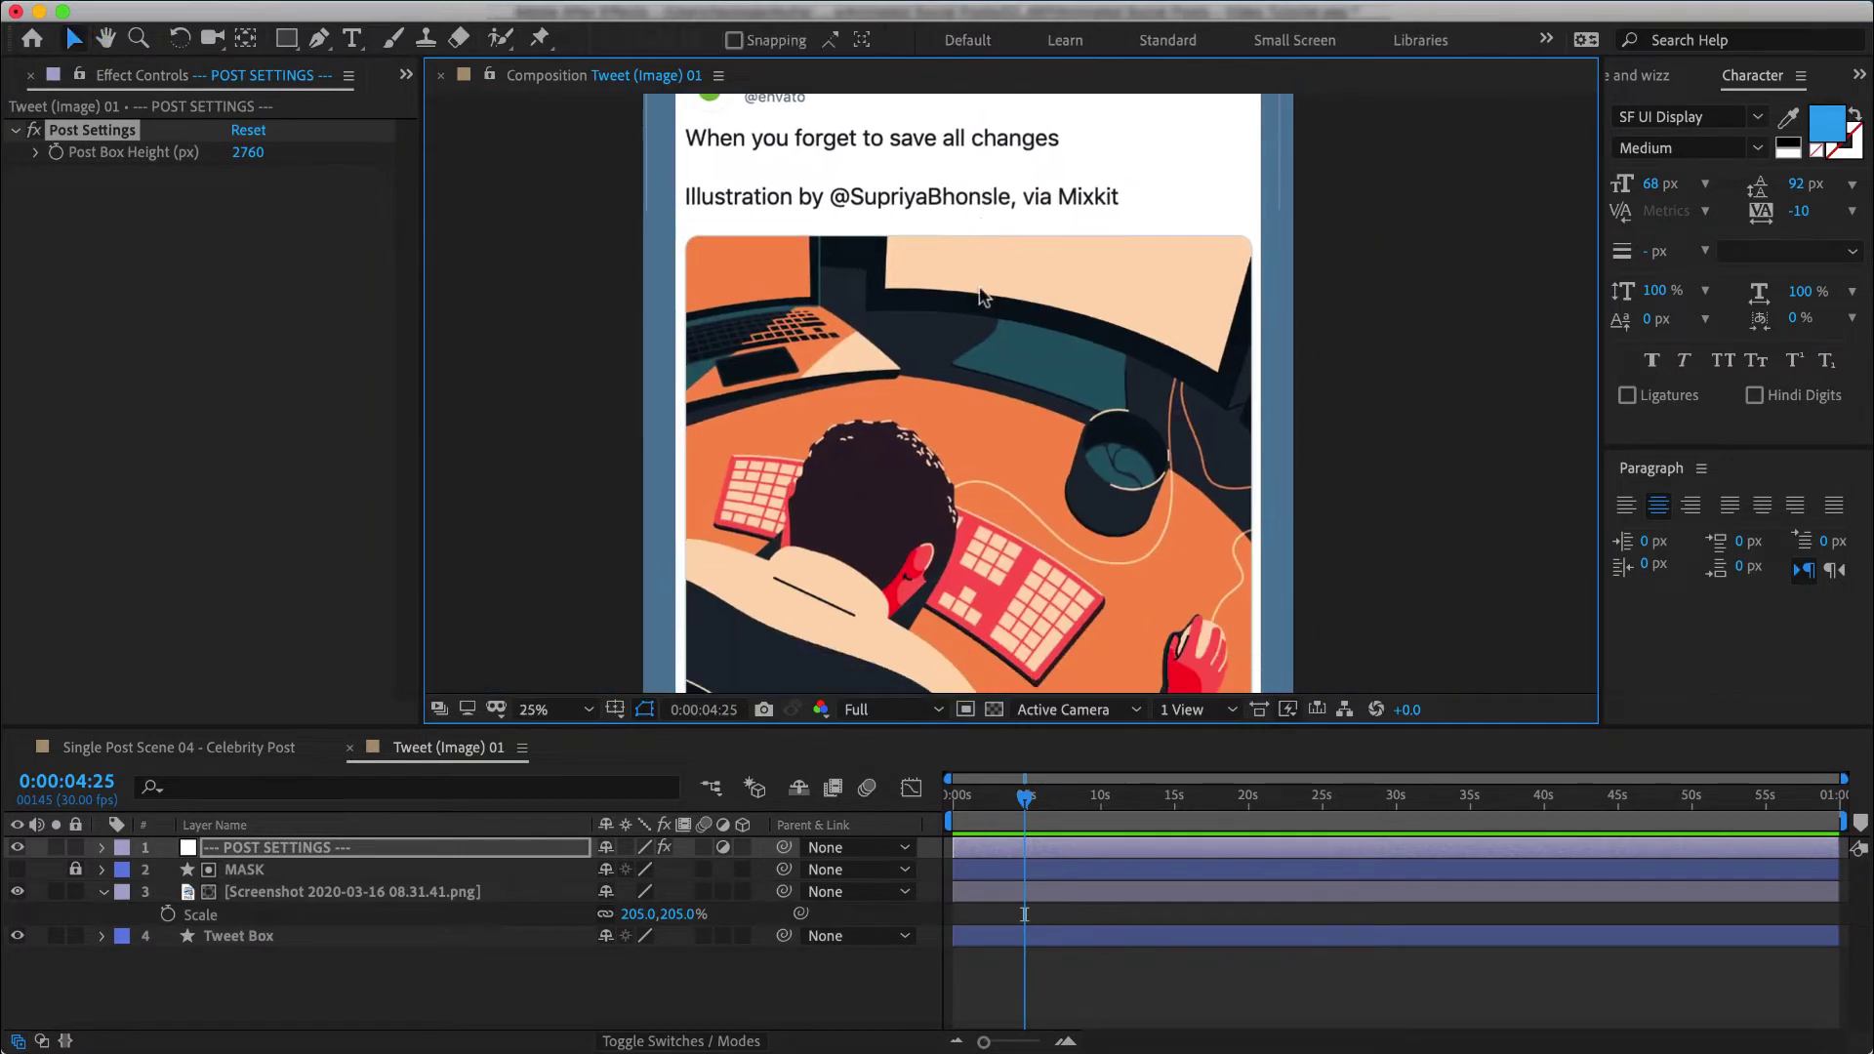
key("space")
left_click_drag(1057, 313, 1016, 272)
key("super+shift+a")
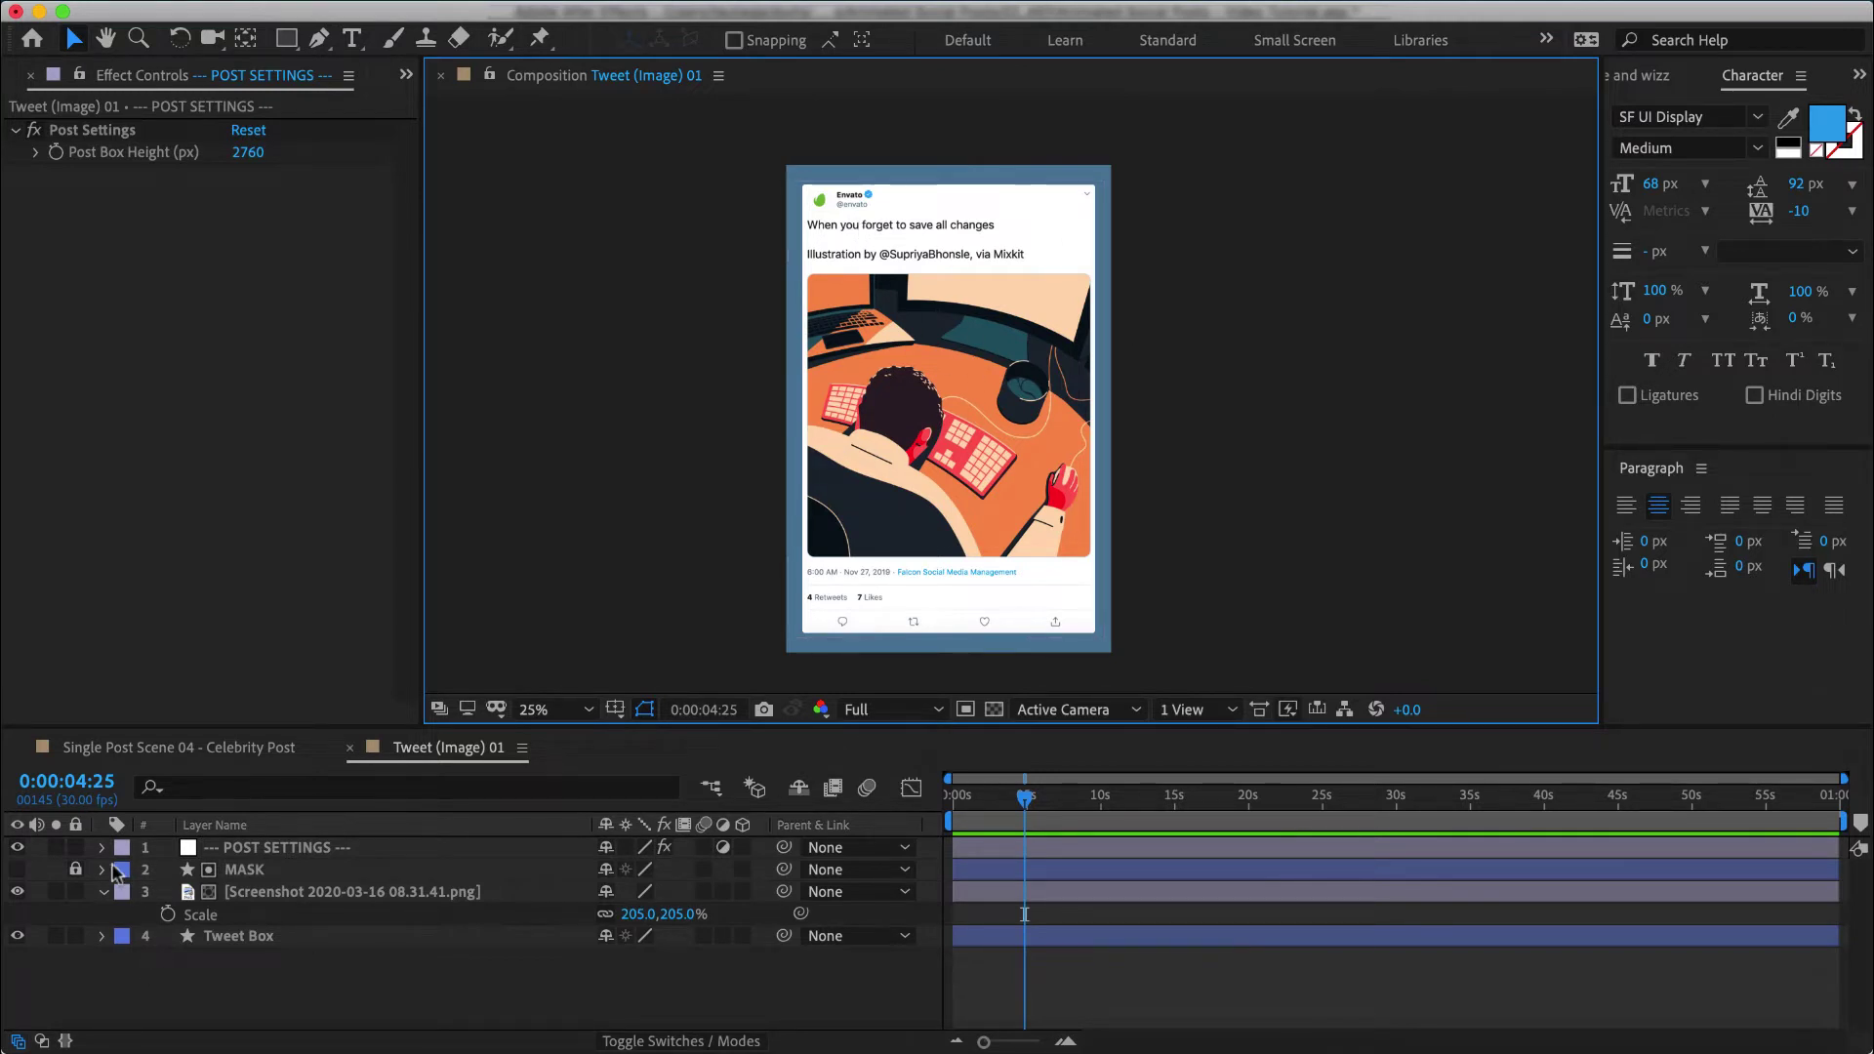
Step: Examine the screenshot tweet up close, checking the sharpness of its profile header, text and image edges
left_click(276, 892)
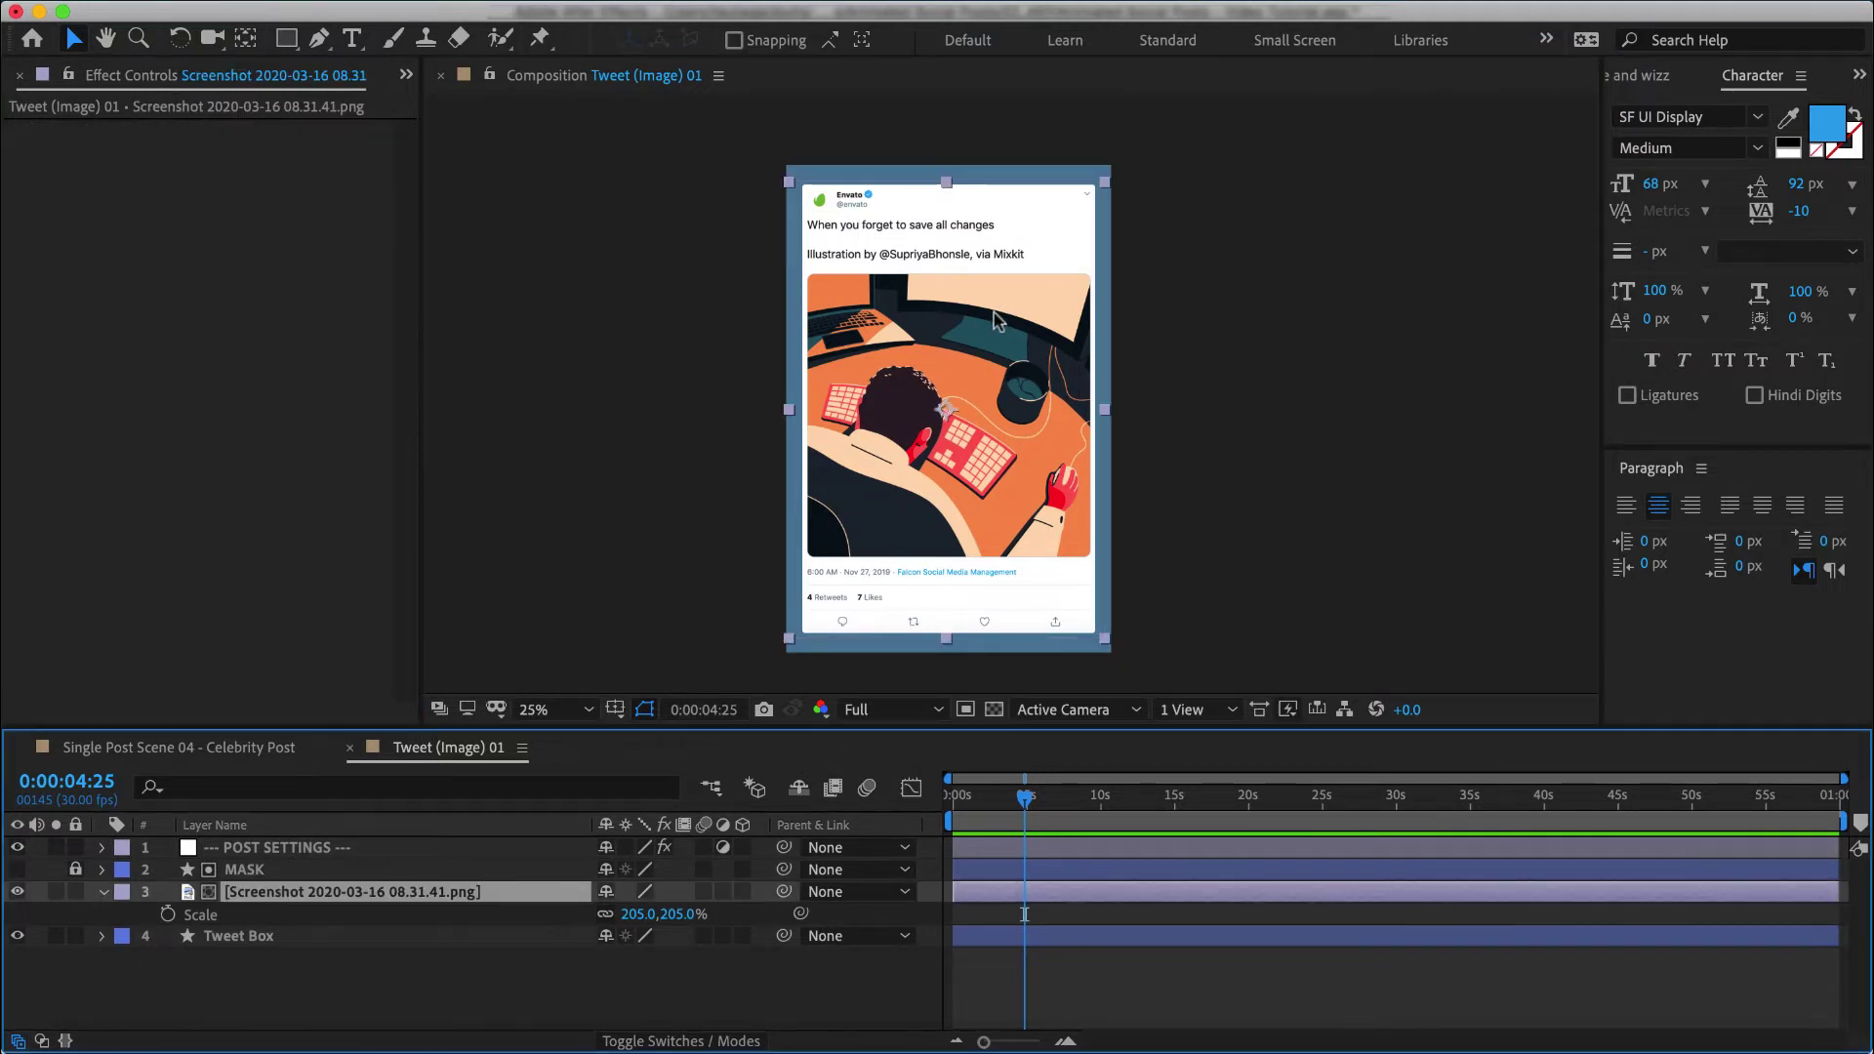
scroll(996, 321, "up", 4)
left_click_drag(662, 222, 914, 621)
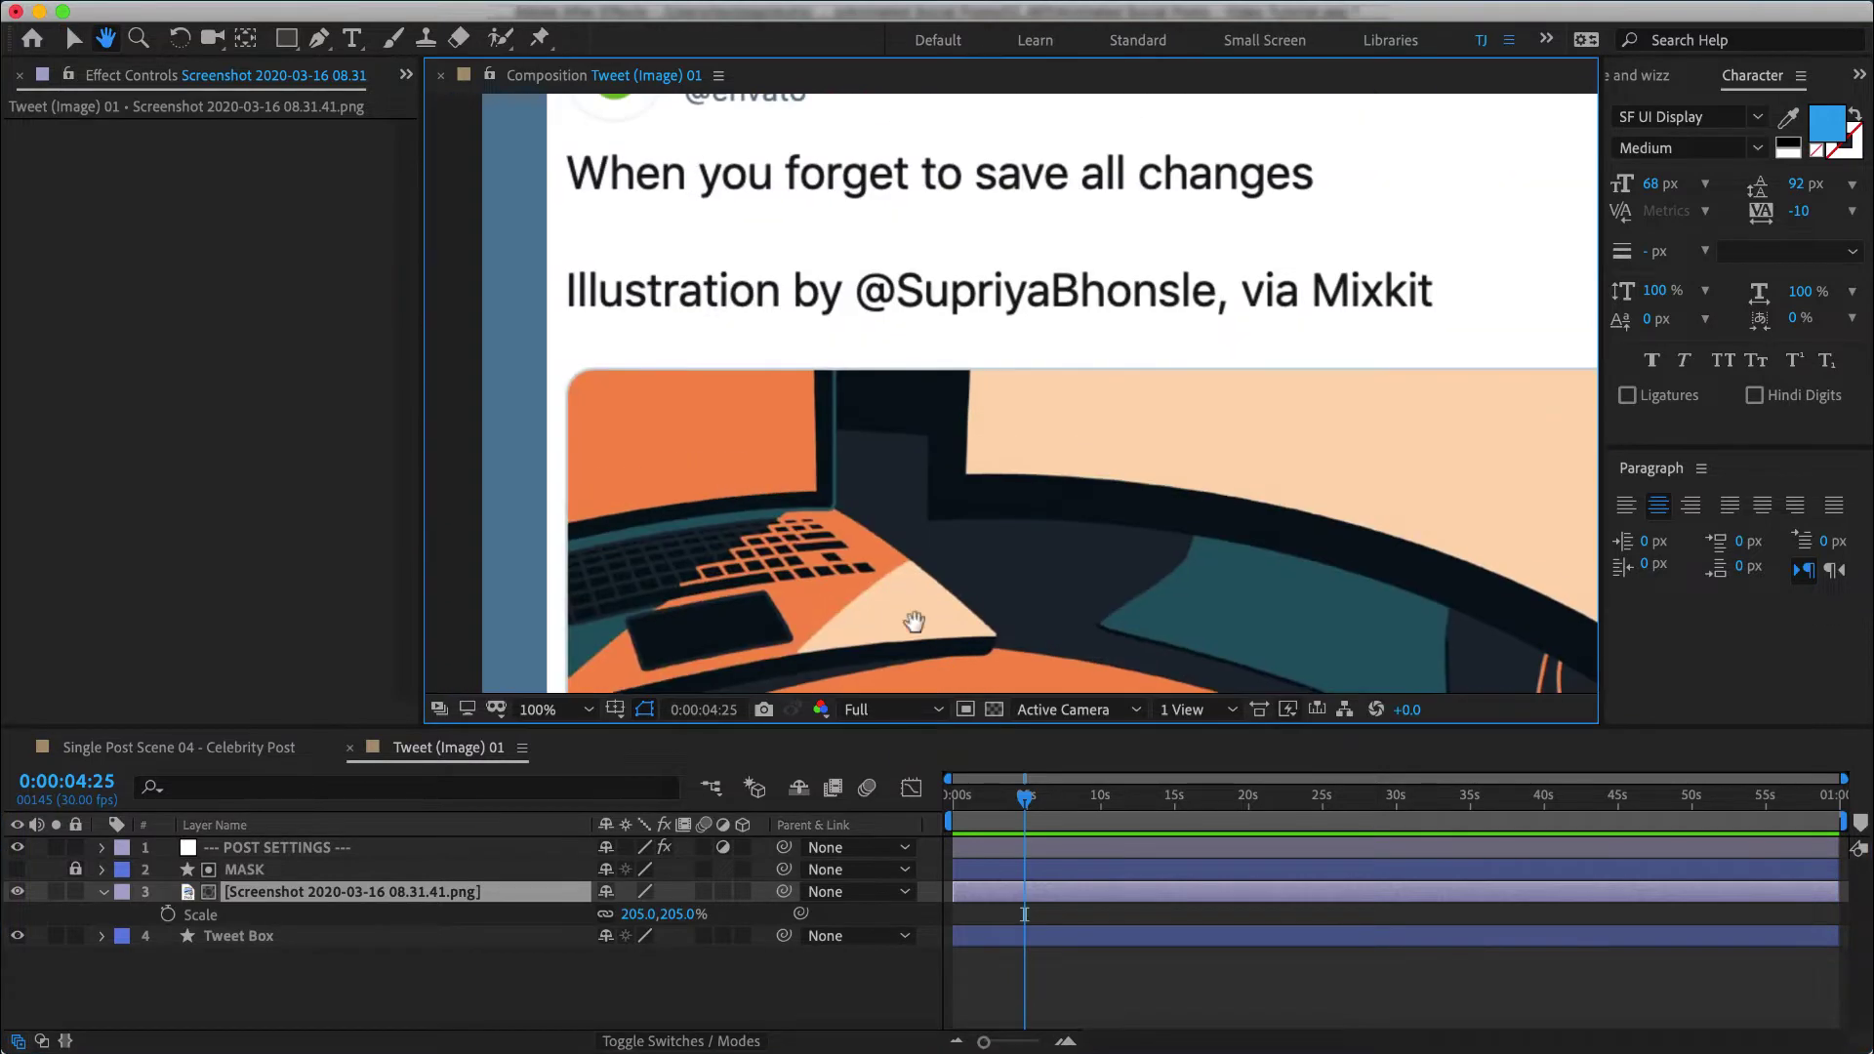
left_click_drag(701, 273, 893, 595)
scroll(879, 469, "up", 2)
left_click_drag(740, 479, 936, 365)
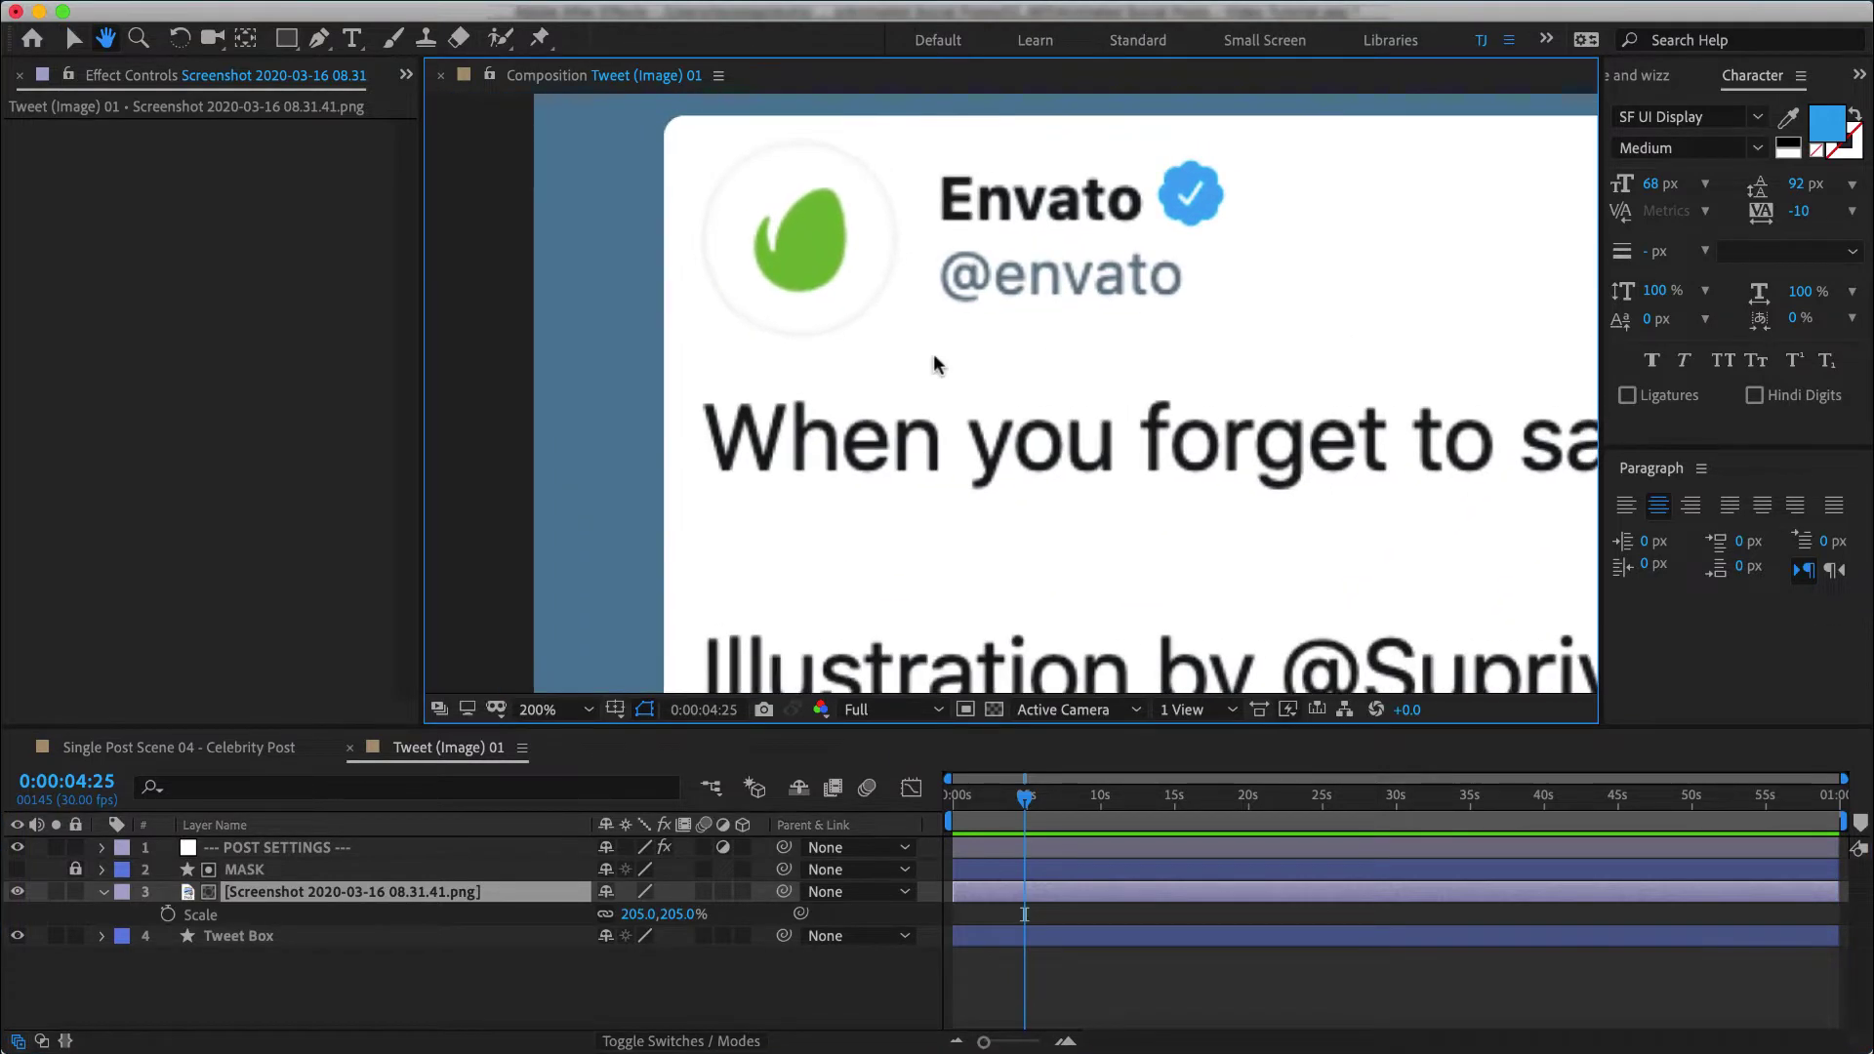
key("v")
key("space")
left_click_drag(1179, 632, 728, 267)
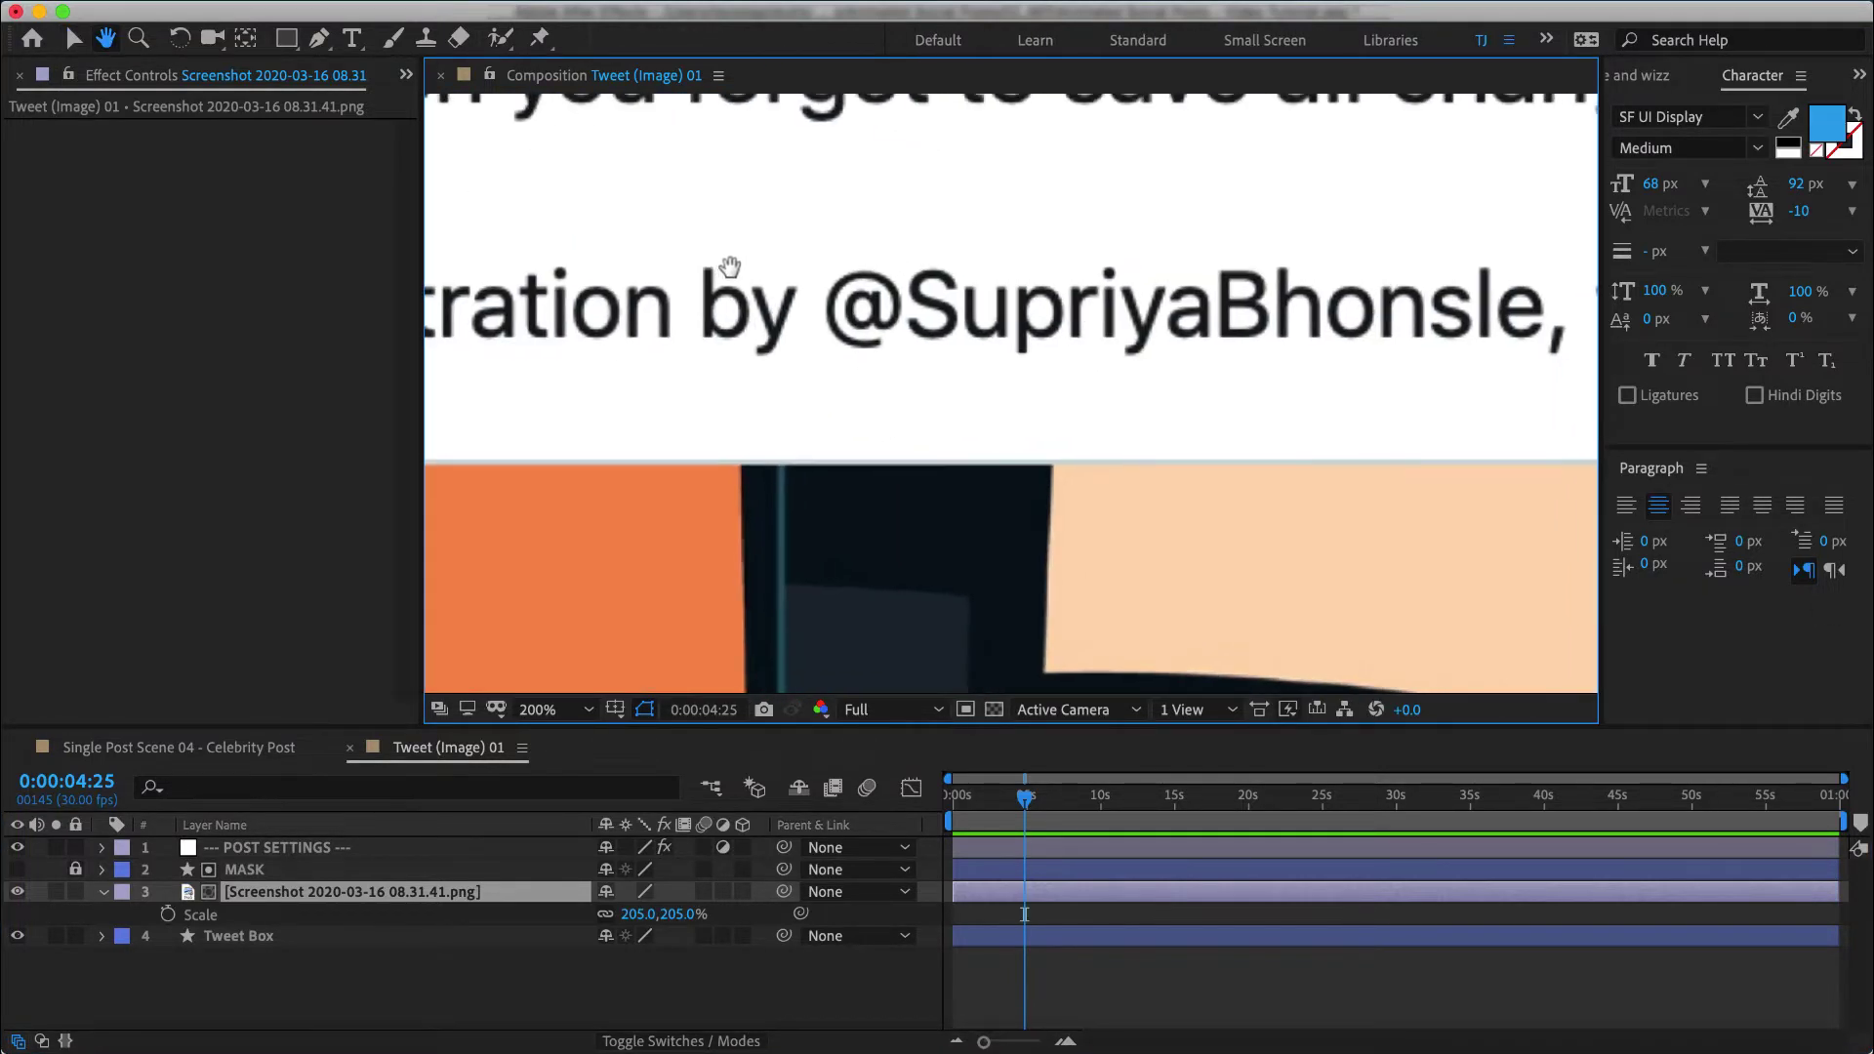
scroll(1244, 373, "down", 1)
scroll(1245, 374, "down", 2)
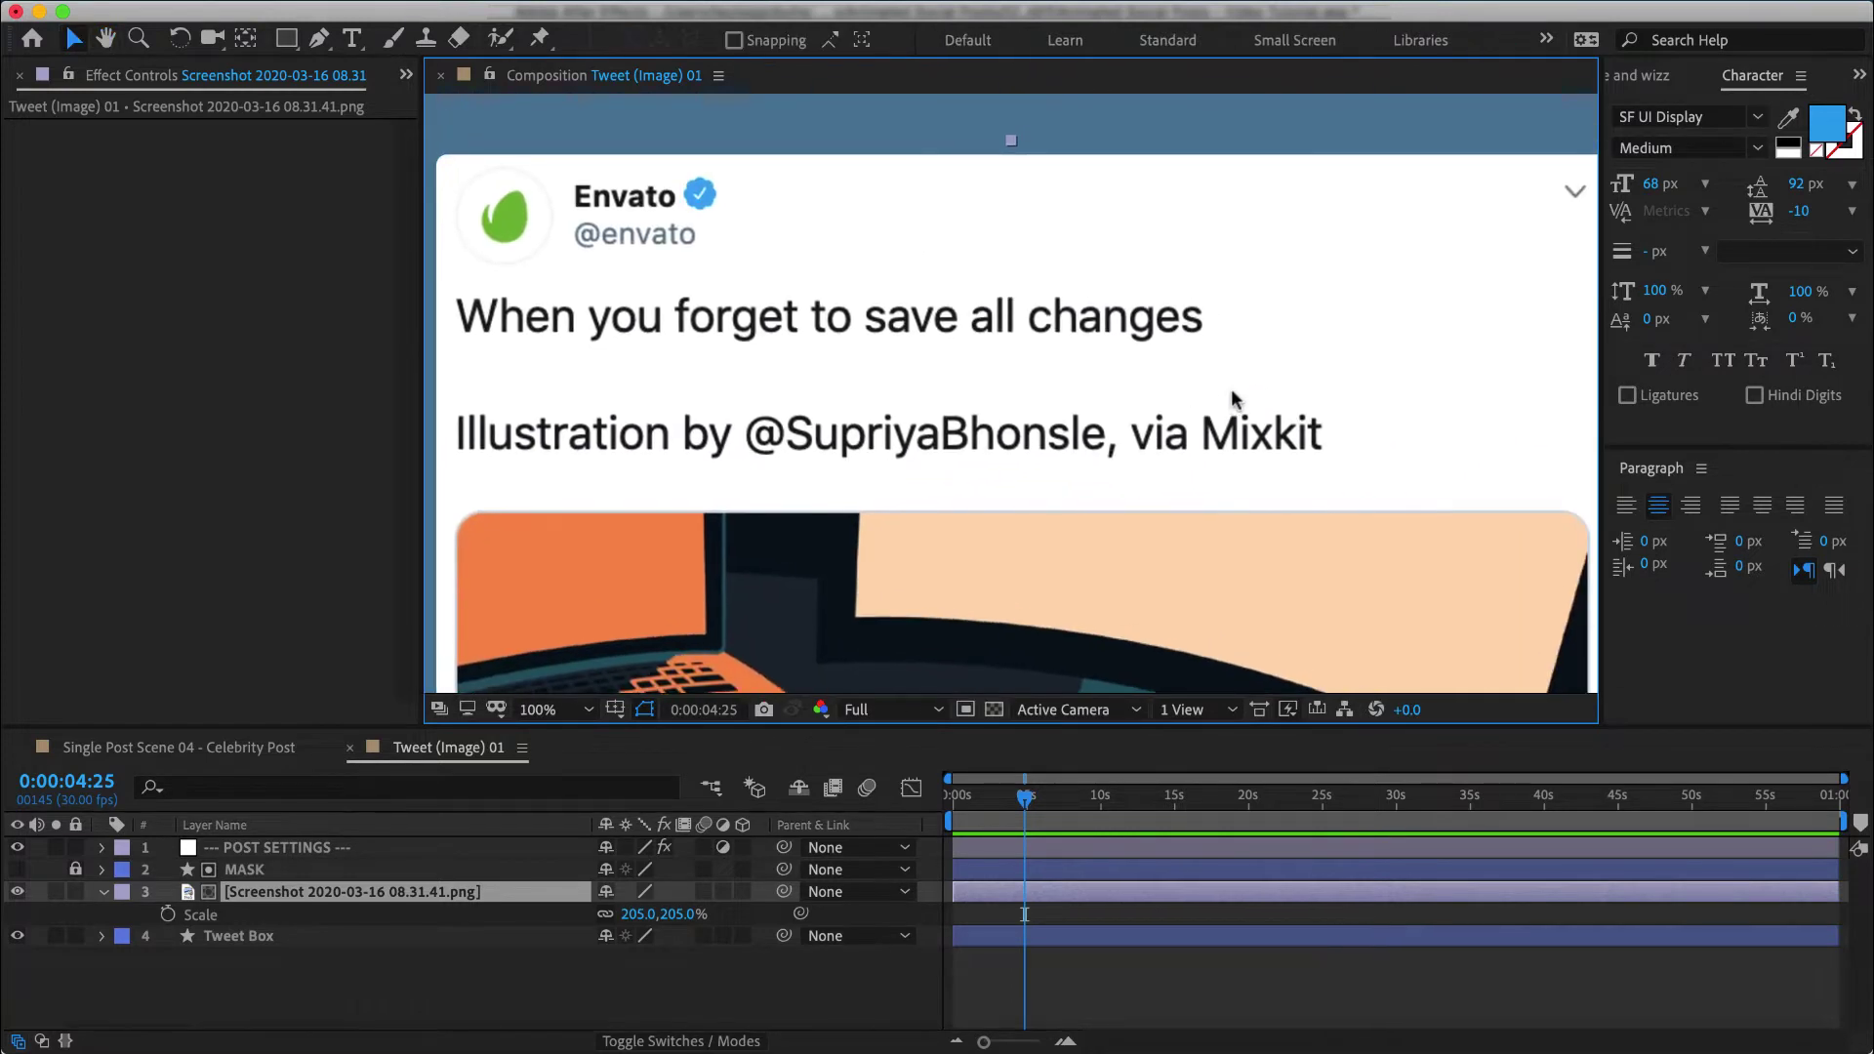
key("super+z")
key("space")
left_click_drag(1101, 482, 1137, 447)
Step: Open Multi Post Scene 04 - Posts on Floor Slide from the 03 - Animated Scenes folder and go to 0:00:02:19
left_click(407, 75)
left_click(506, 106)
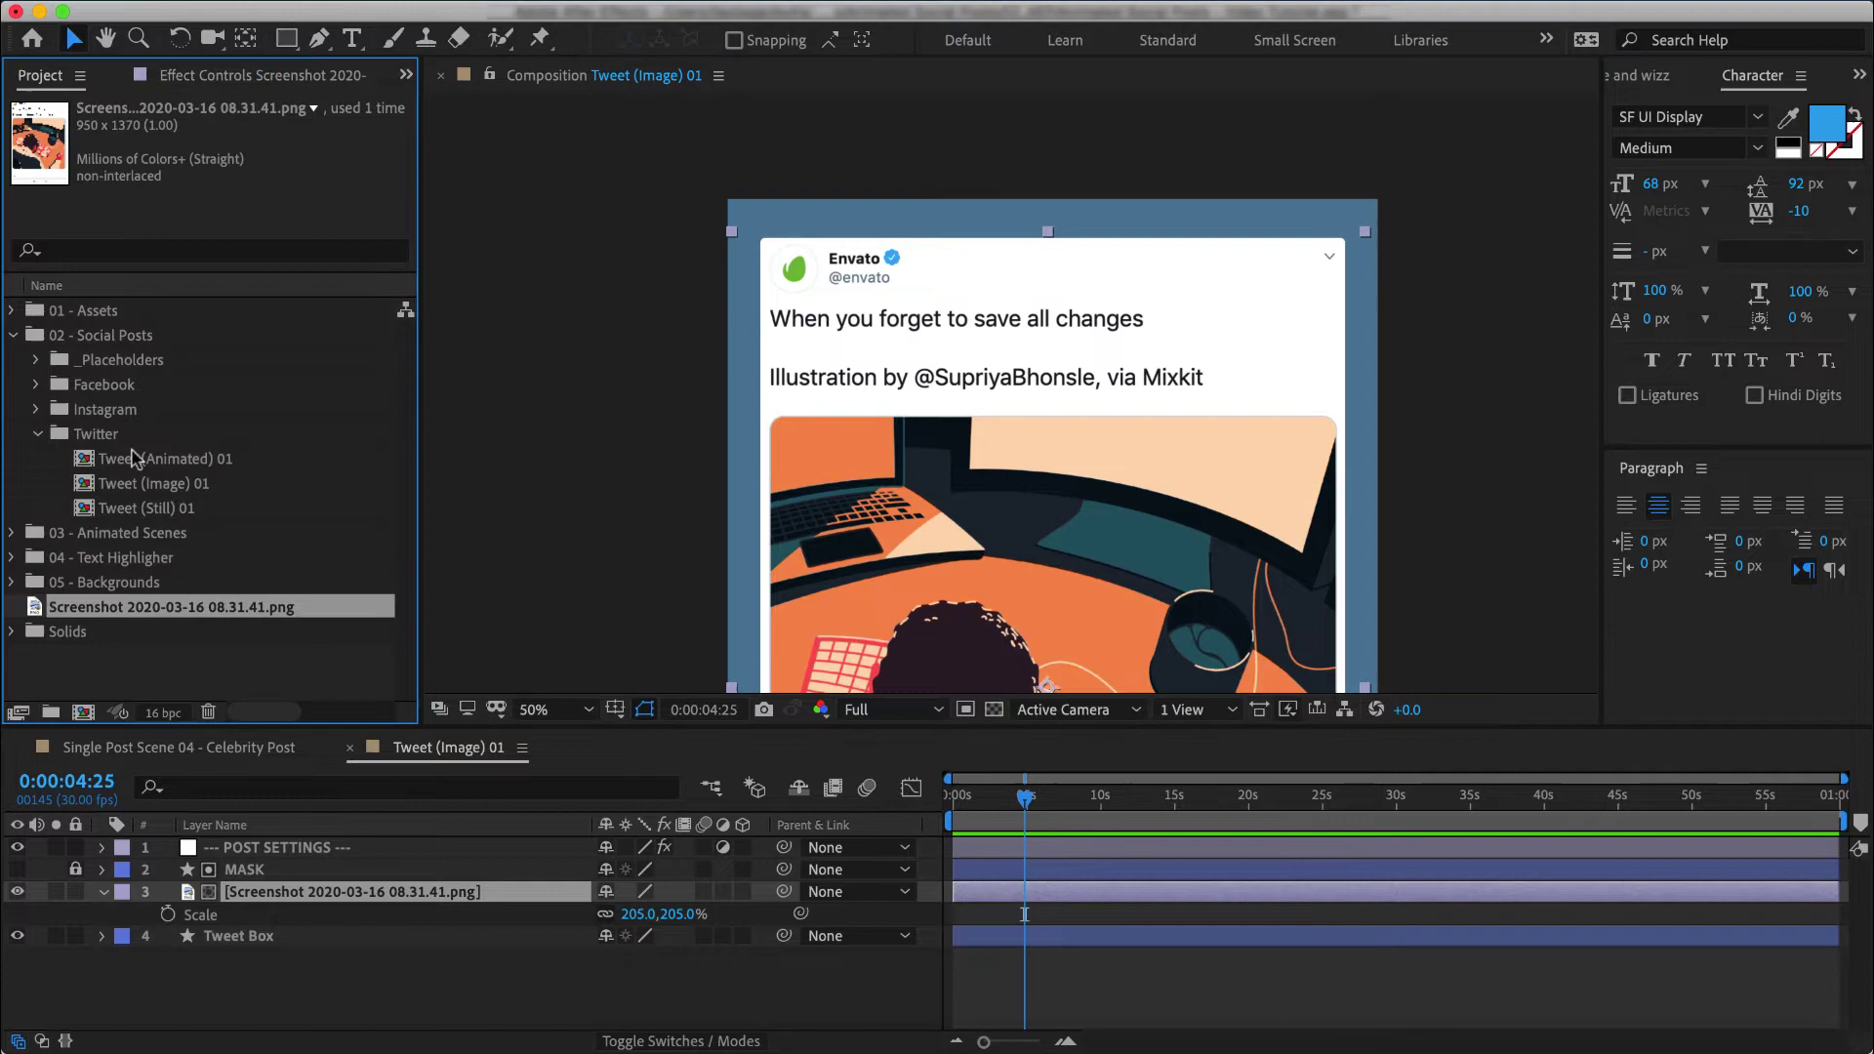
left_click(19, 534)
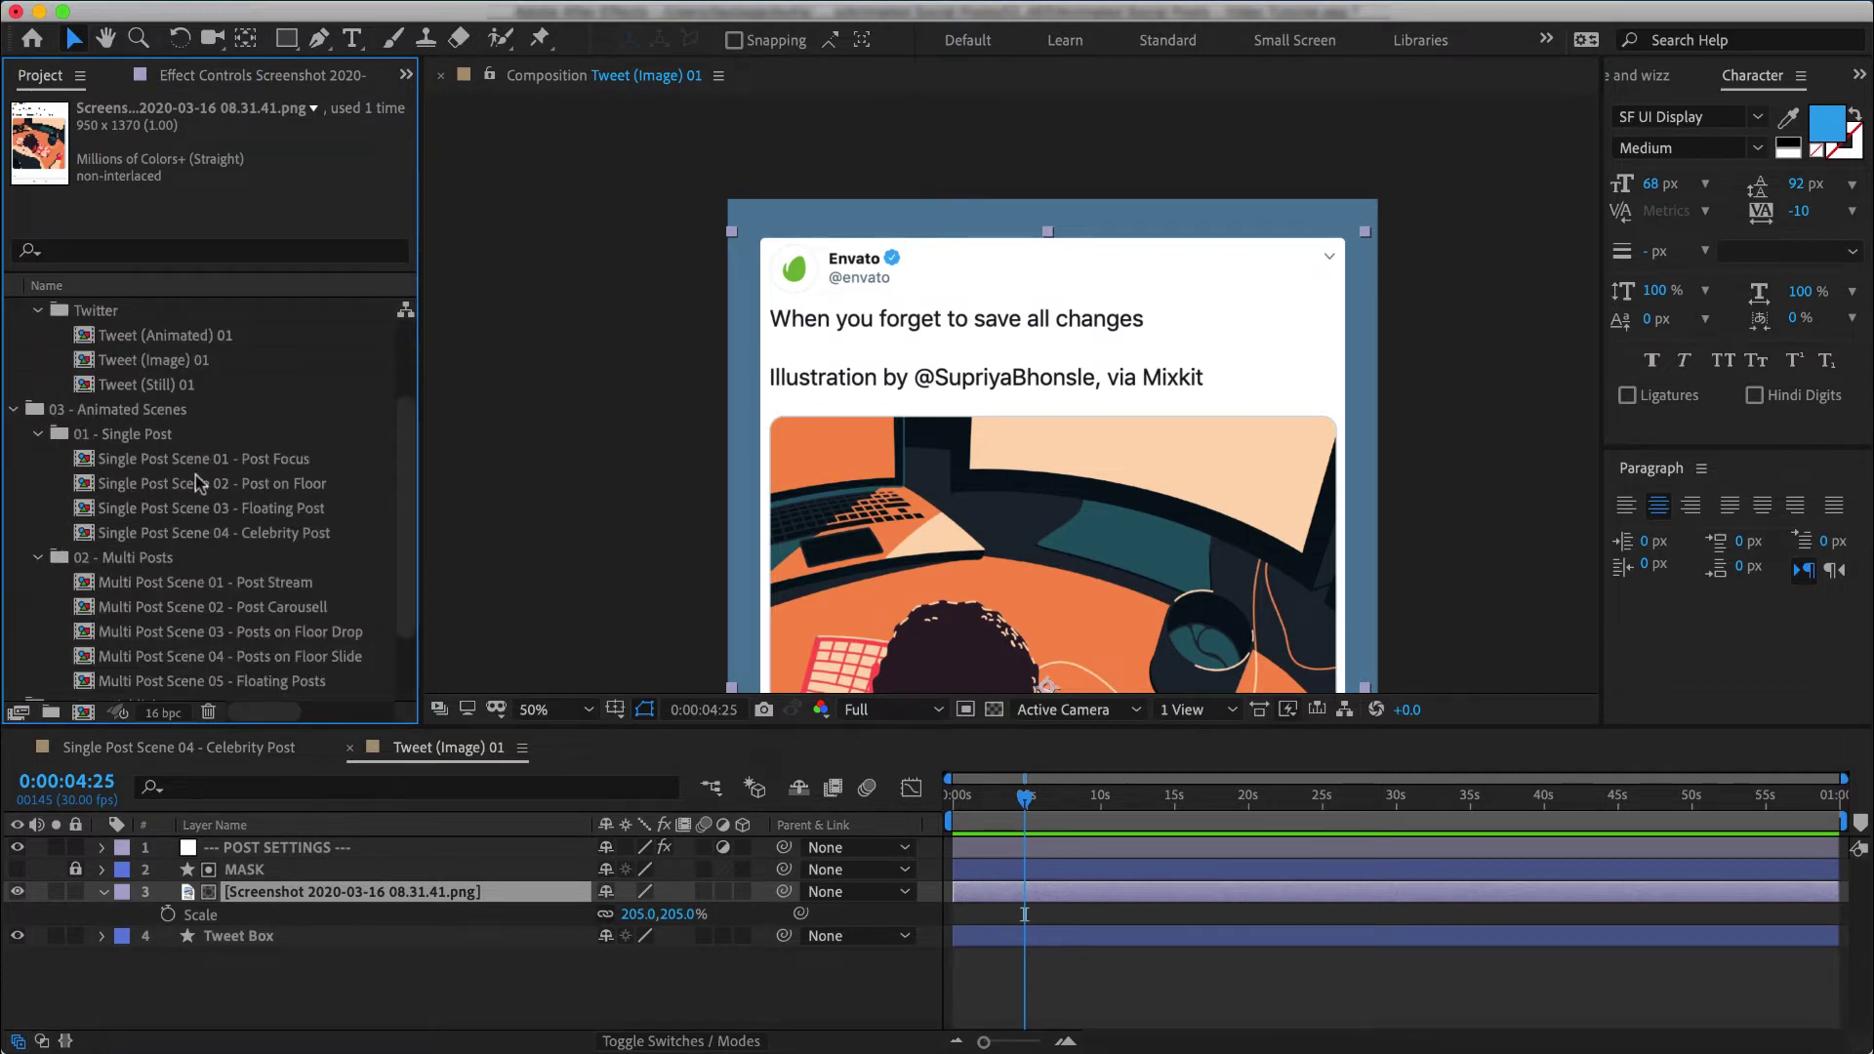
double_click(229, 660)
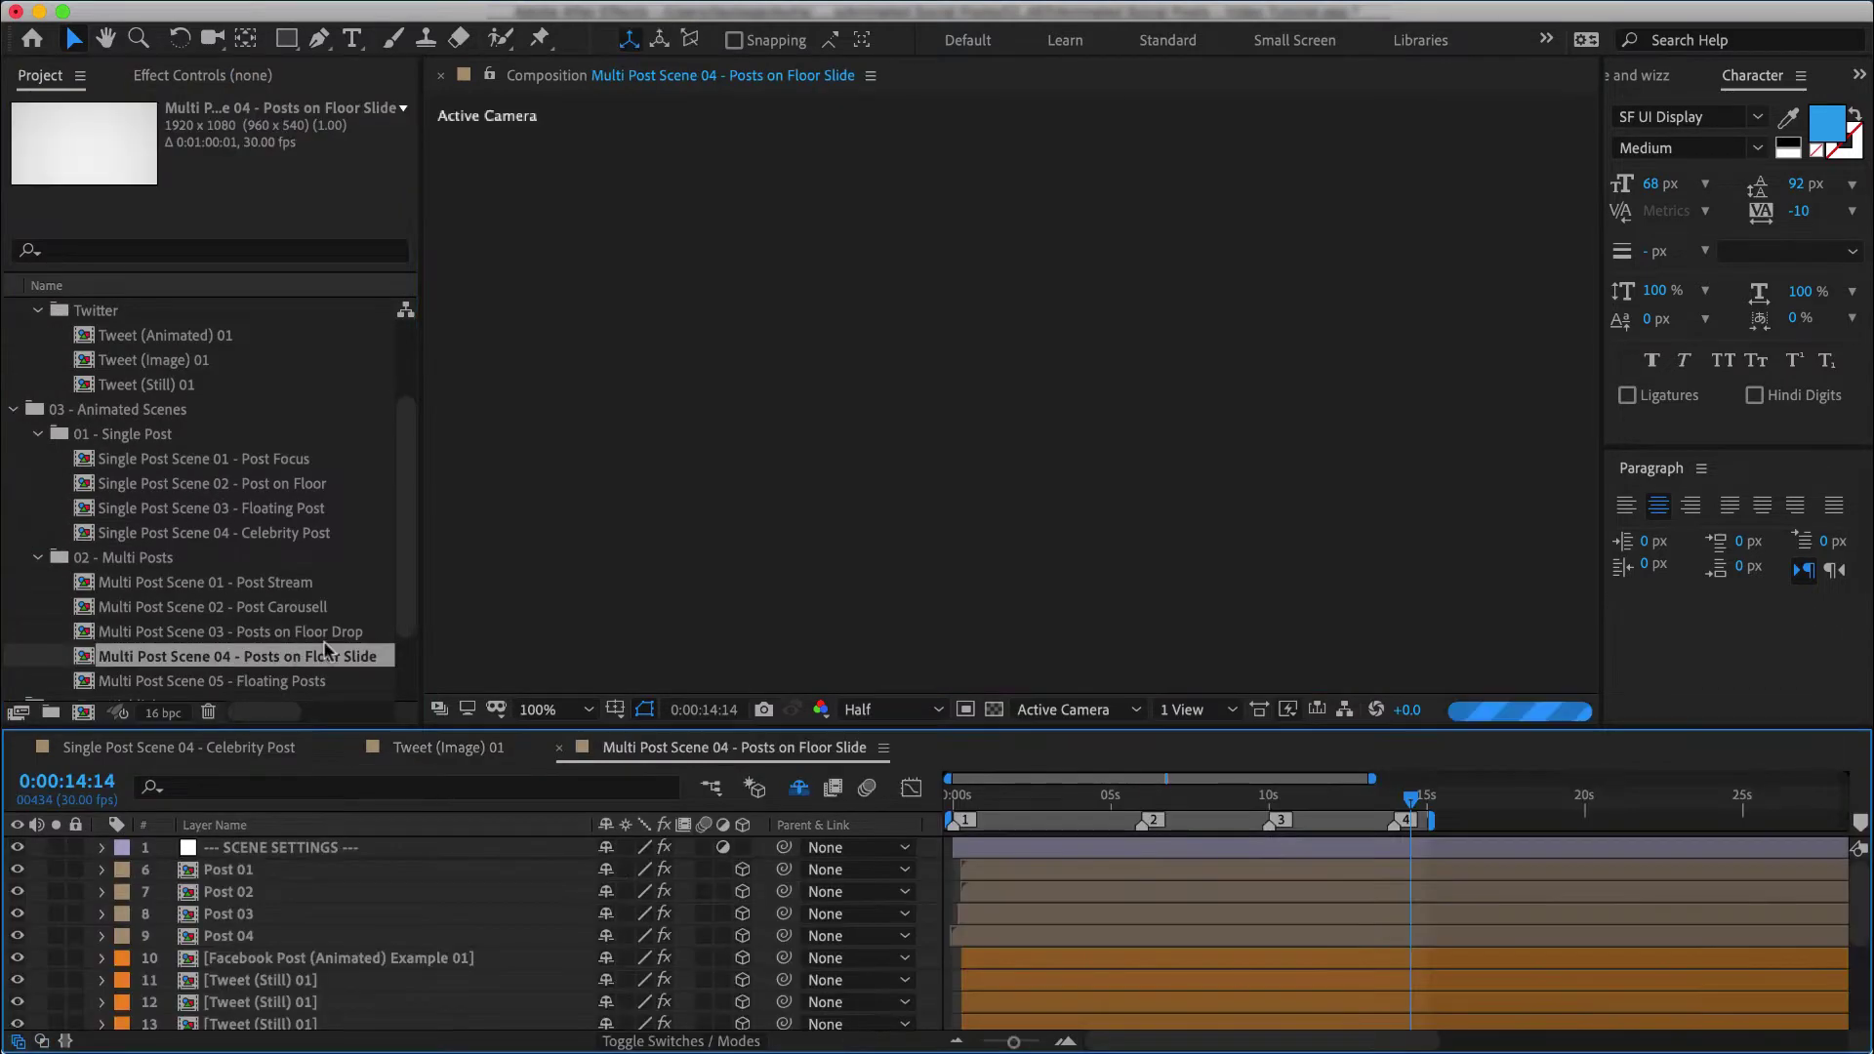
left_click(1012, 800)
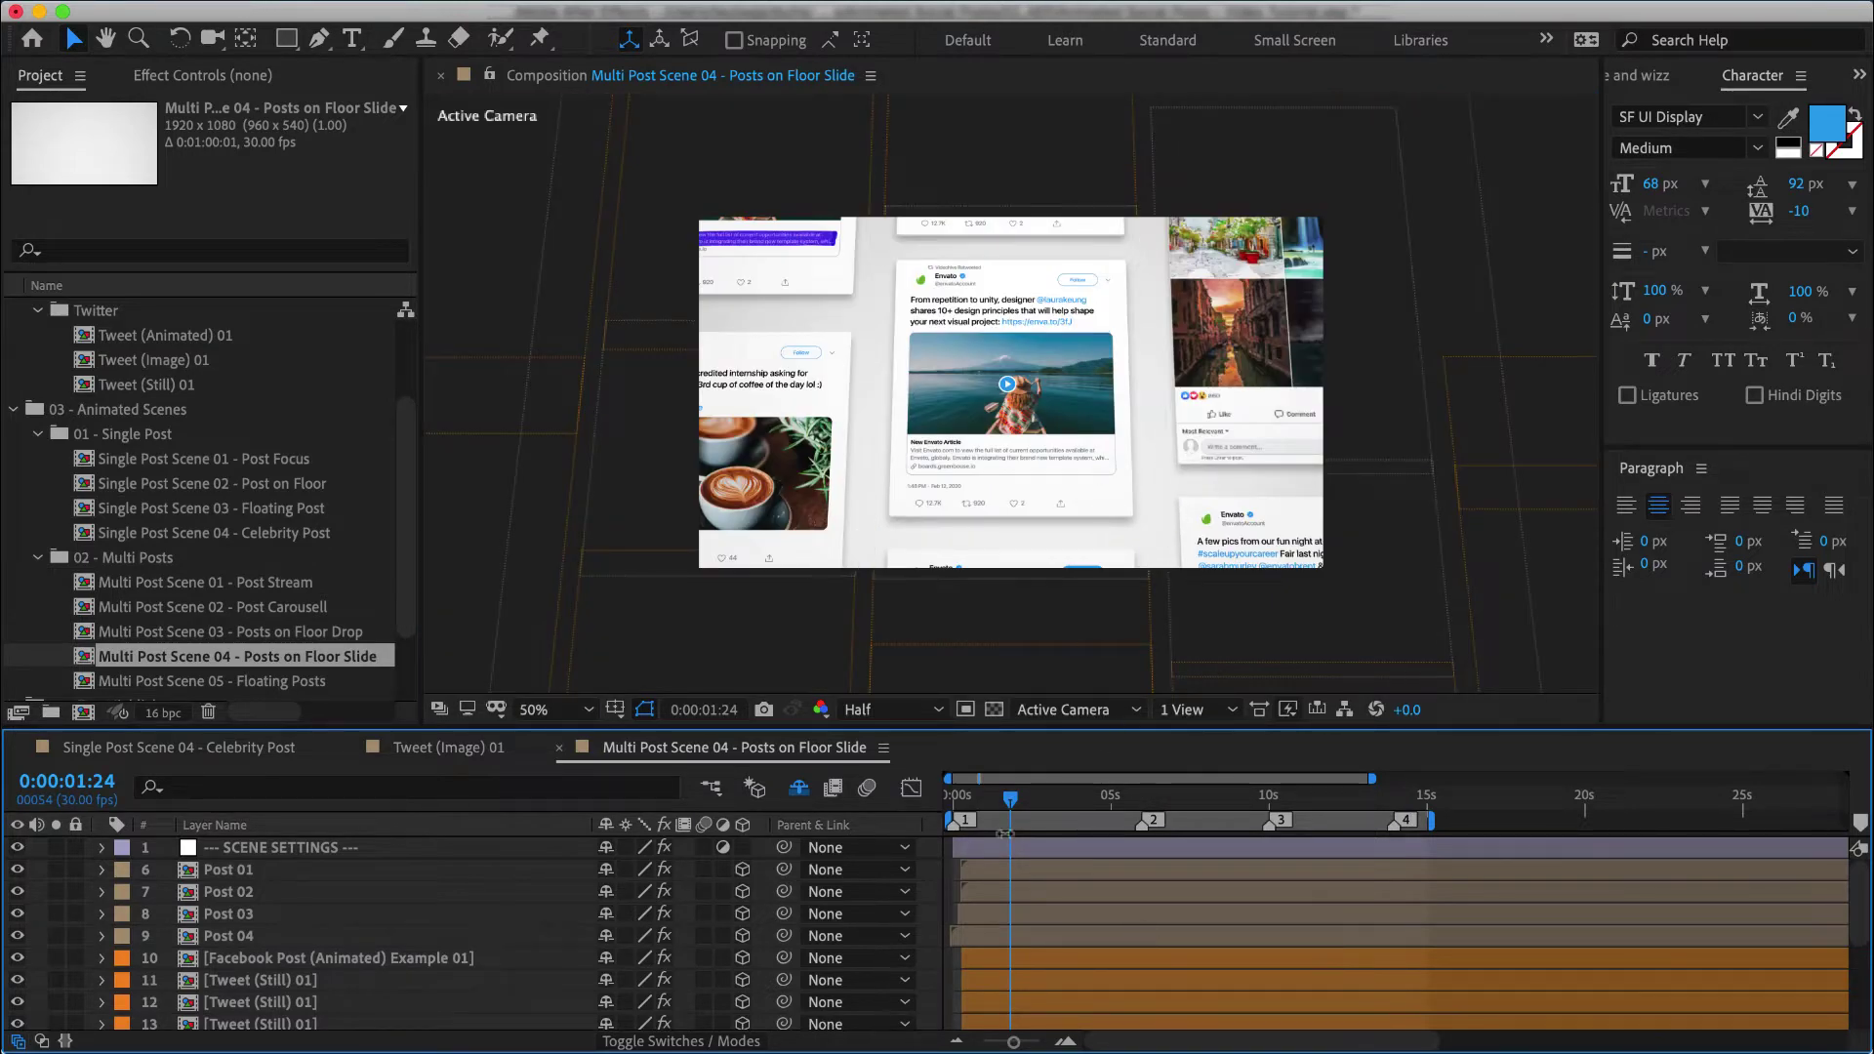
left_click(1037, 802)
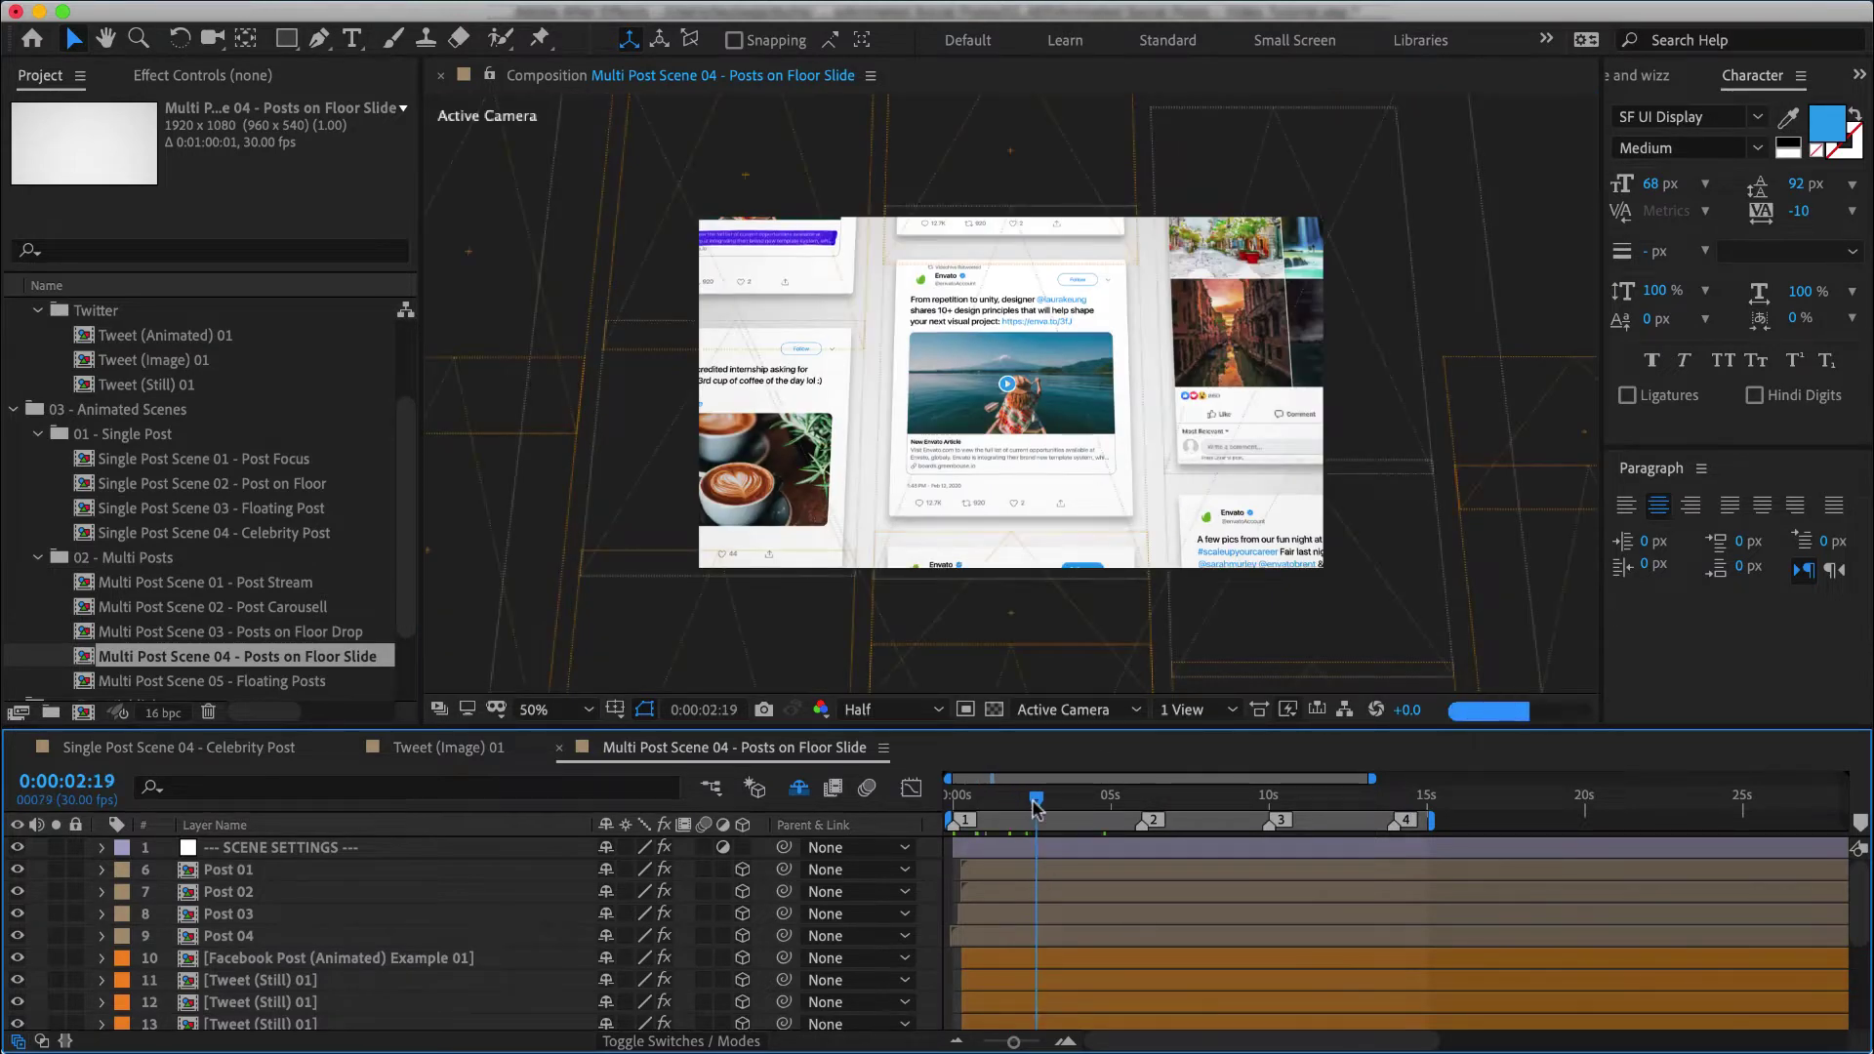
key("period")
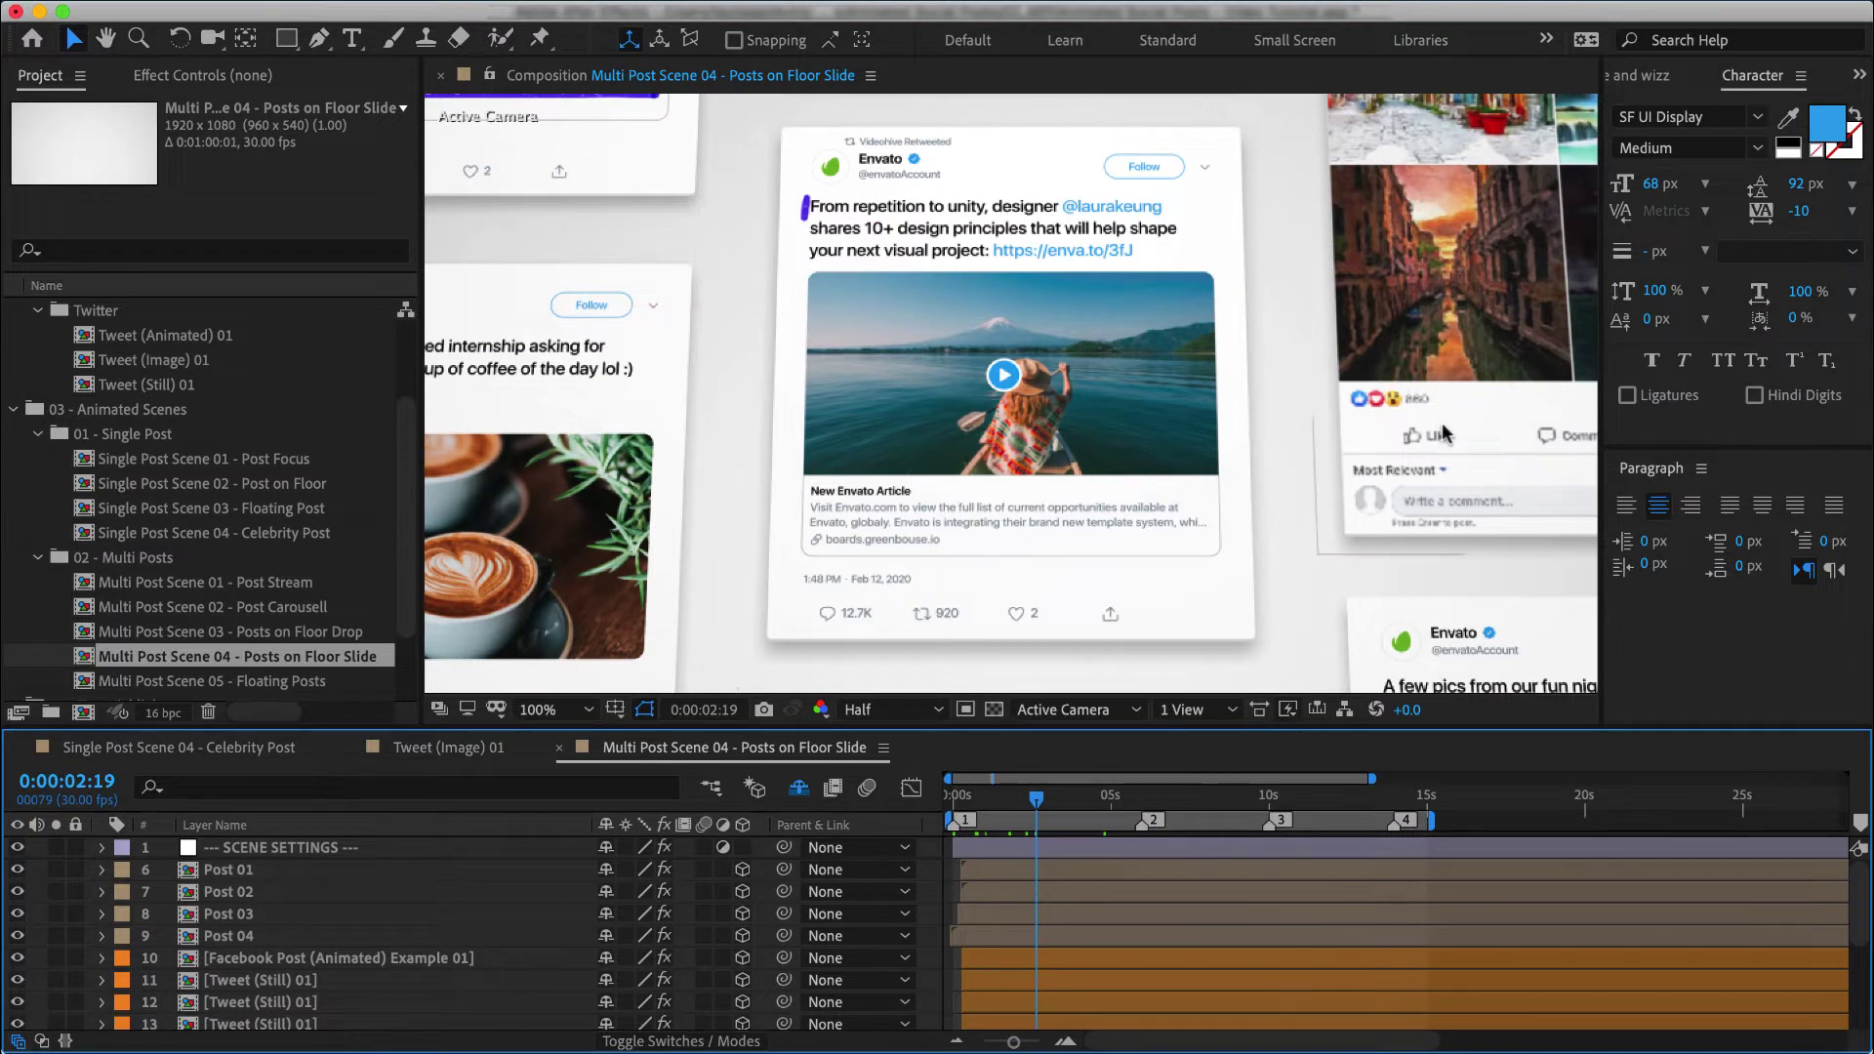
Step: Replace the source of the Post 04 layer with the Tweet (Image) 01 composition
left_click(1477, 271)
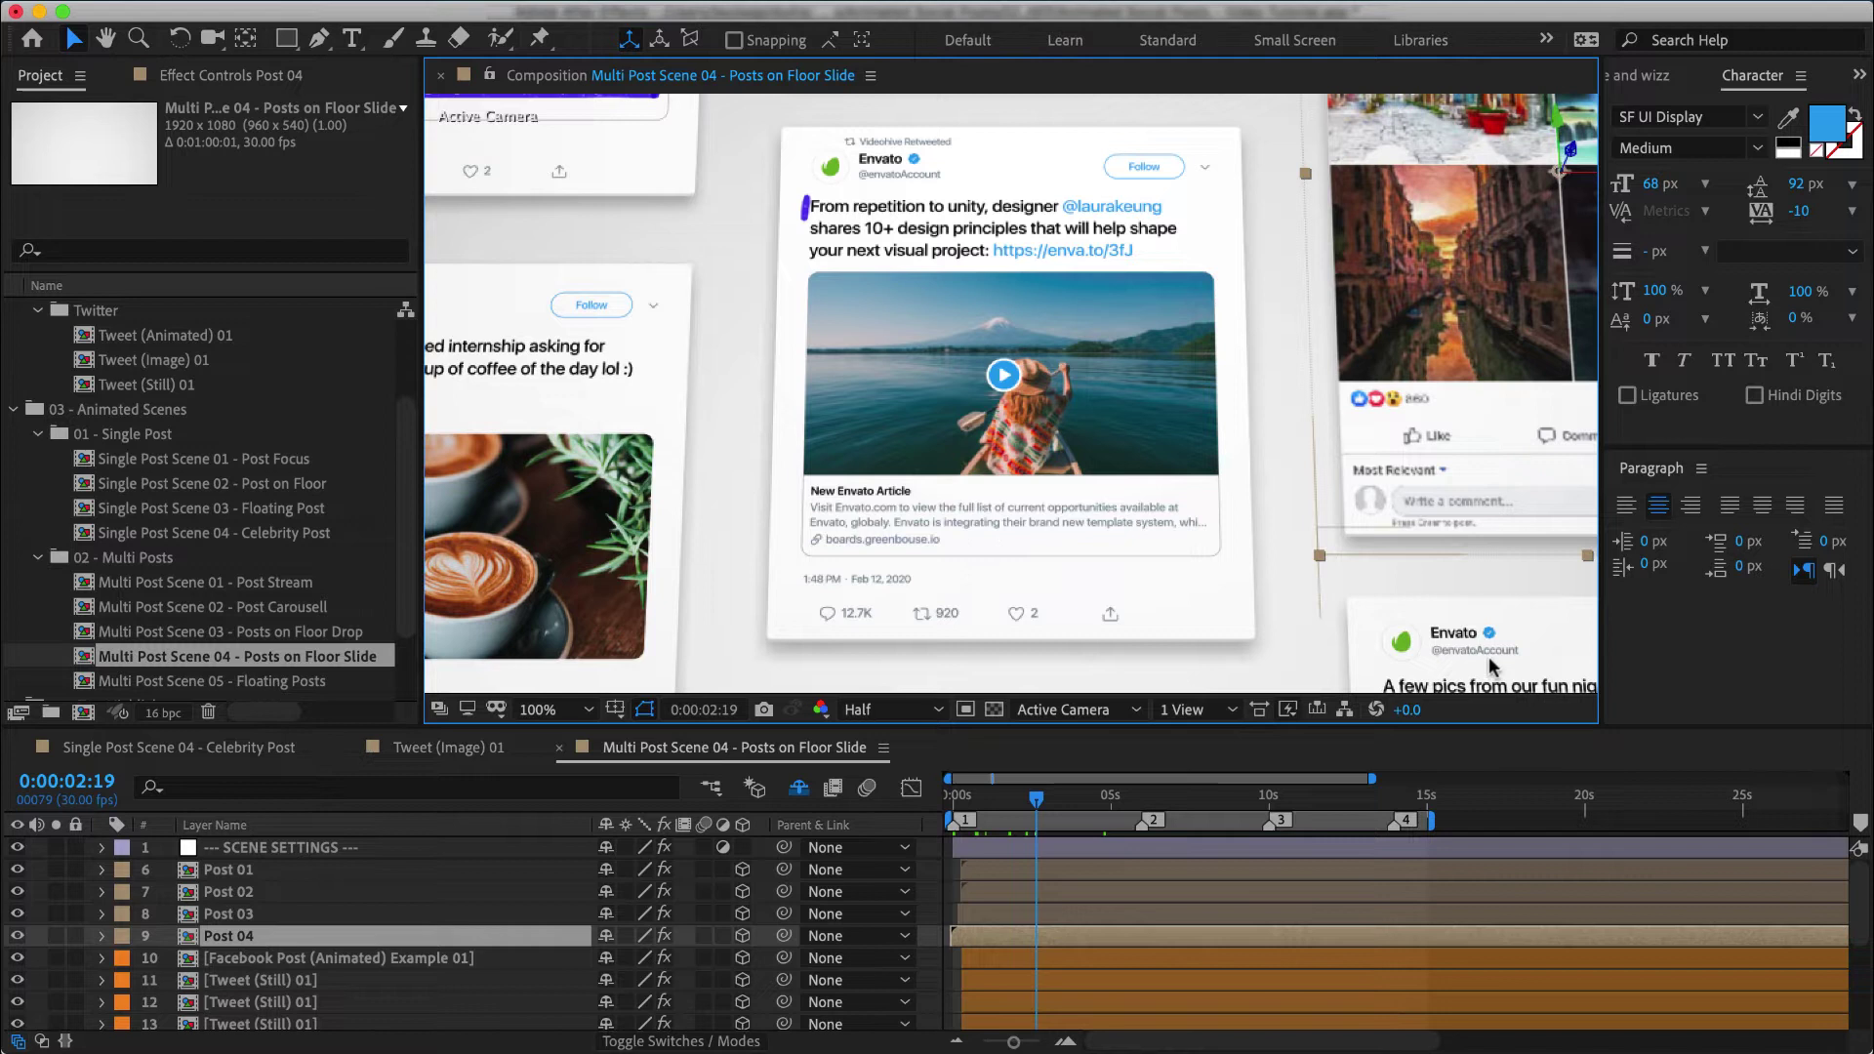
left_click(152, 388)
left_click(160, 361)
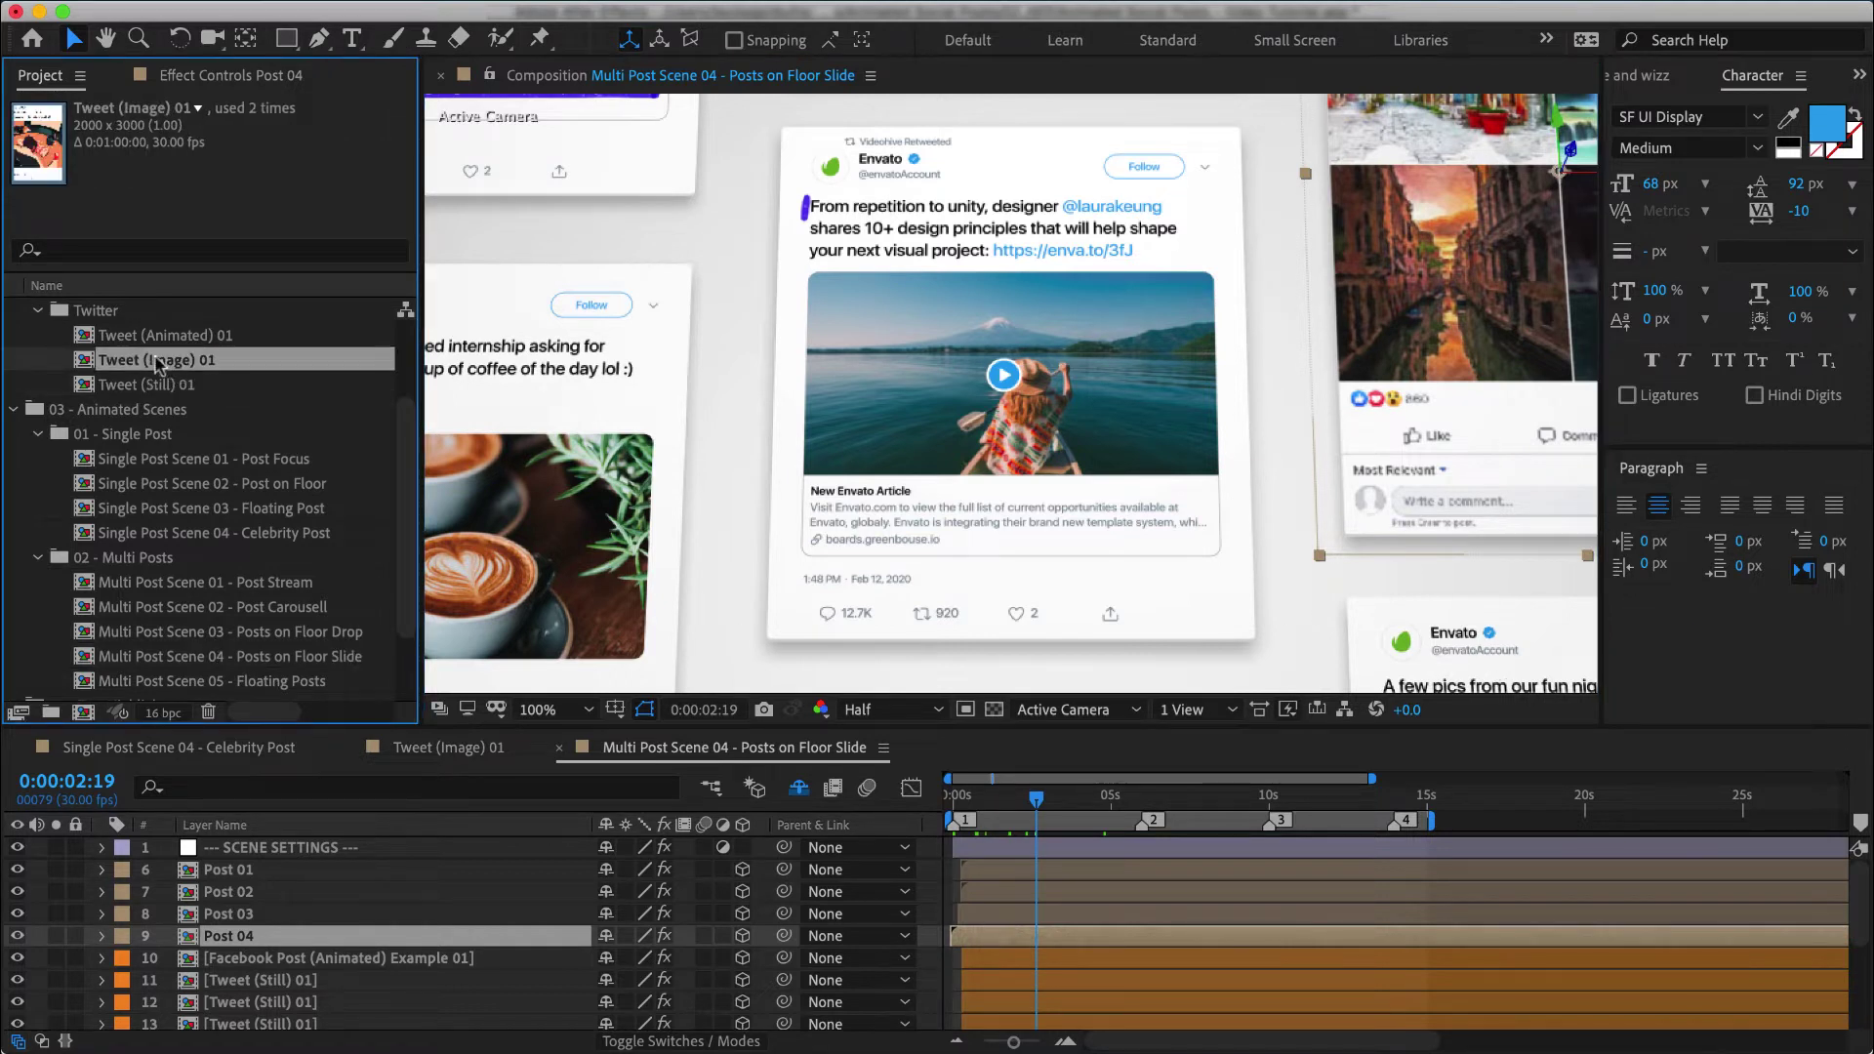
left_click_drag(160, 363, 293, 939)
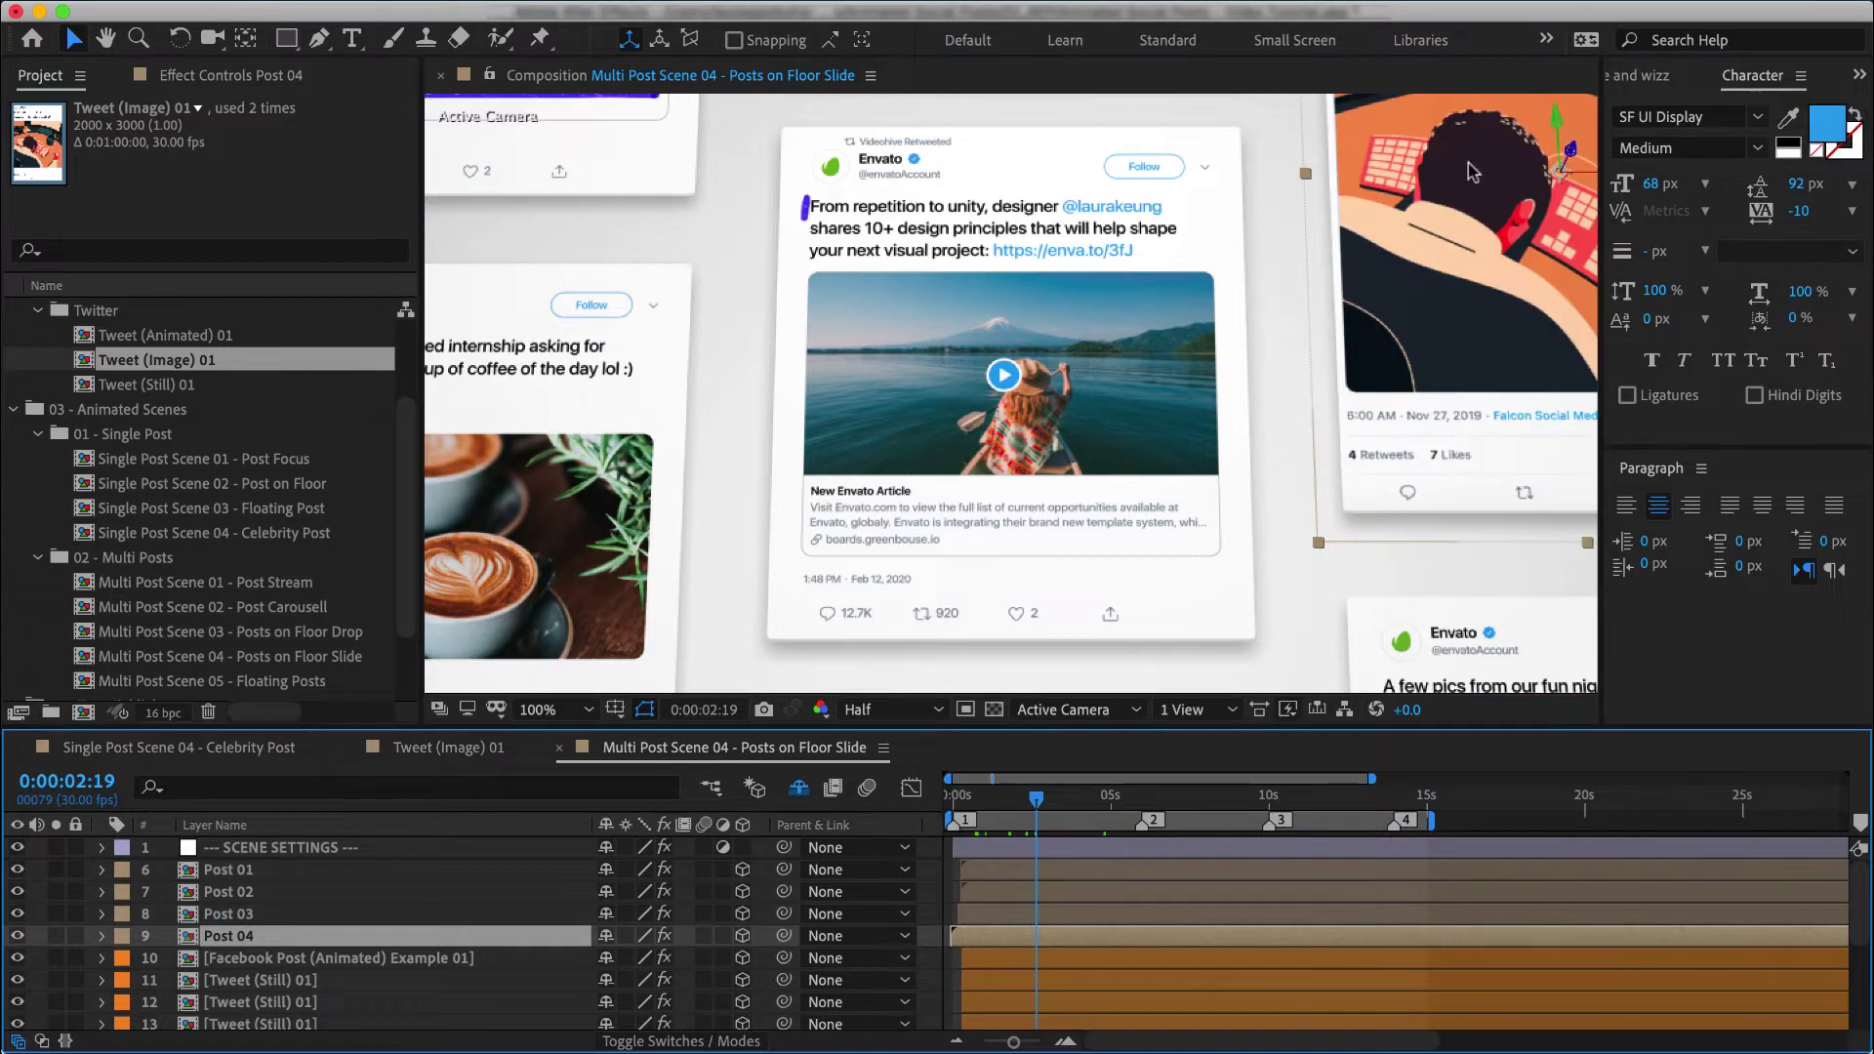
Step: Inspect the whole scene with the replaced post at Full resolution, and return the preview resolution to Half
key("comma")
left_click_drag(1299, 269, 1302, 252)
key("super+j")
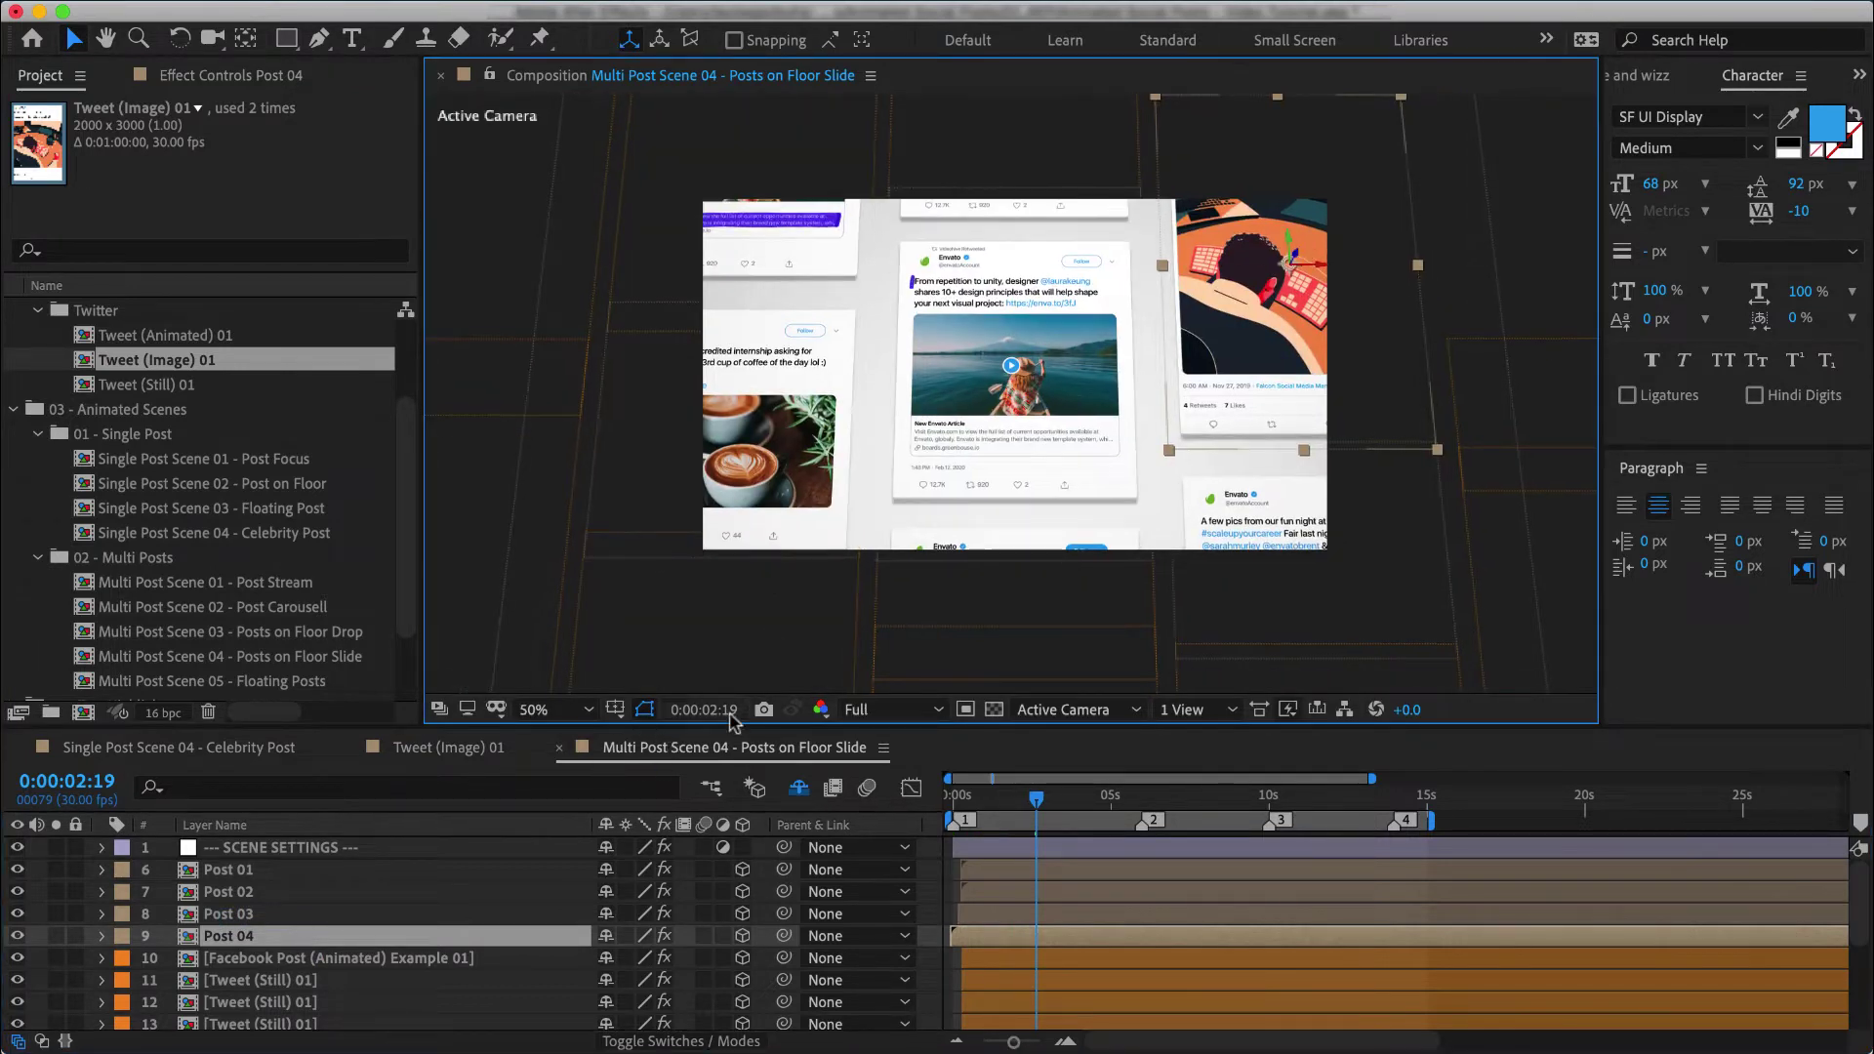
left_click(886, 710)
left_click(889, 768)
Step: Close the Multi Post Scene 04 and Tweet (Image) 01 compositions and open Tweet (Still) 01
left_click(558, 749)
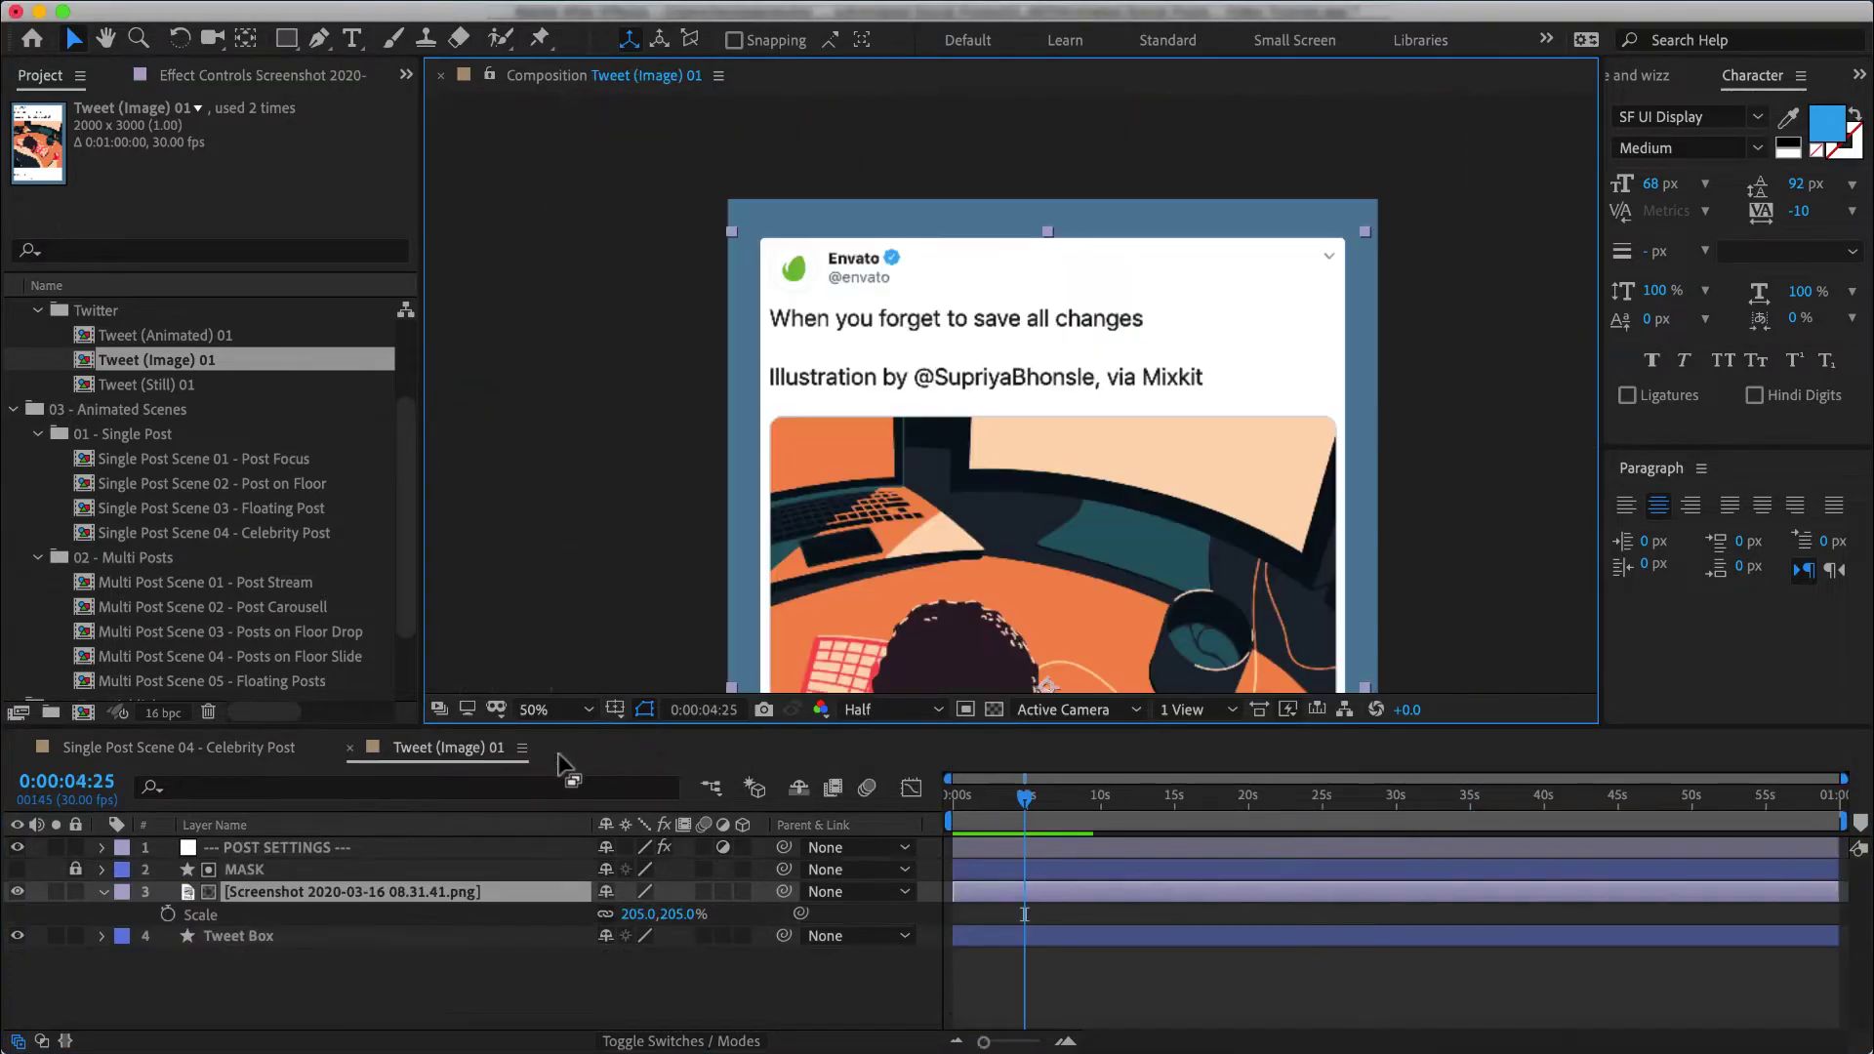
left_click(349, 748)
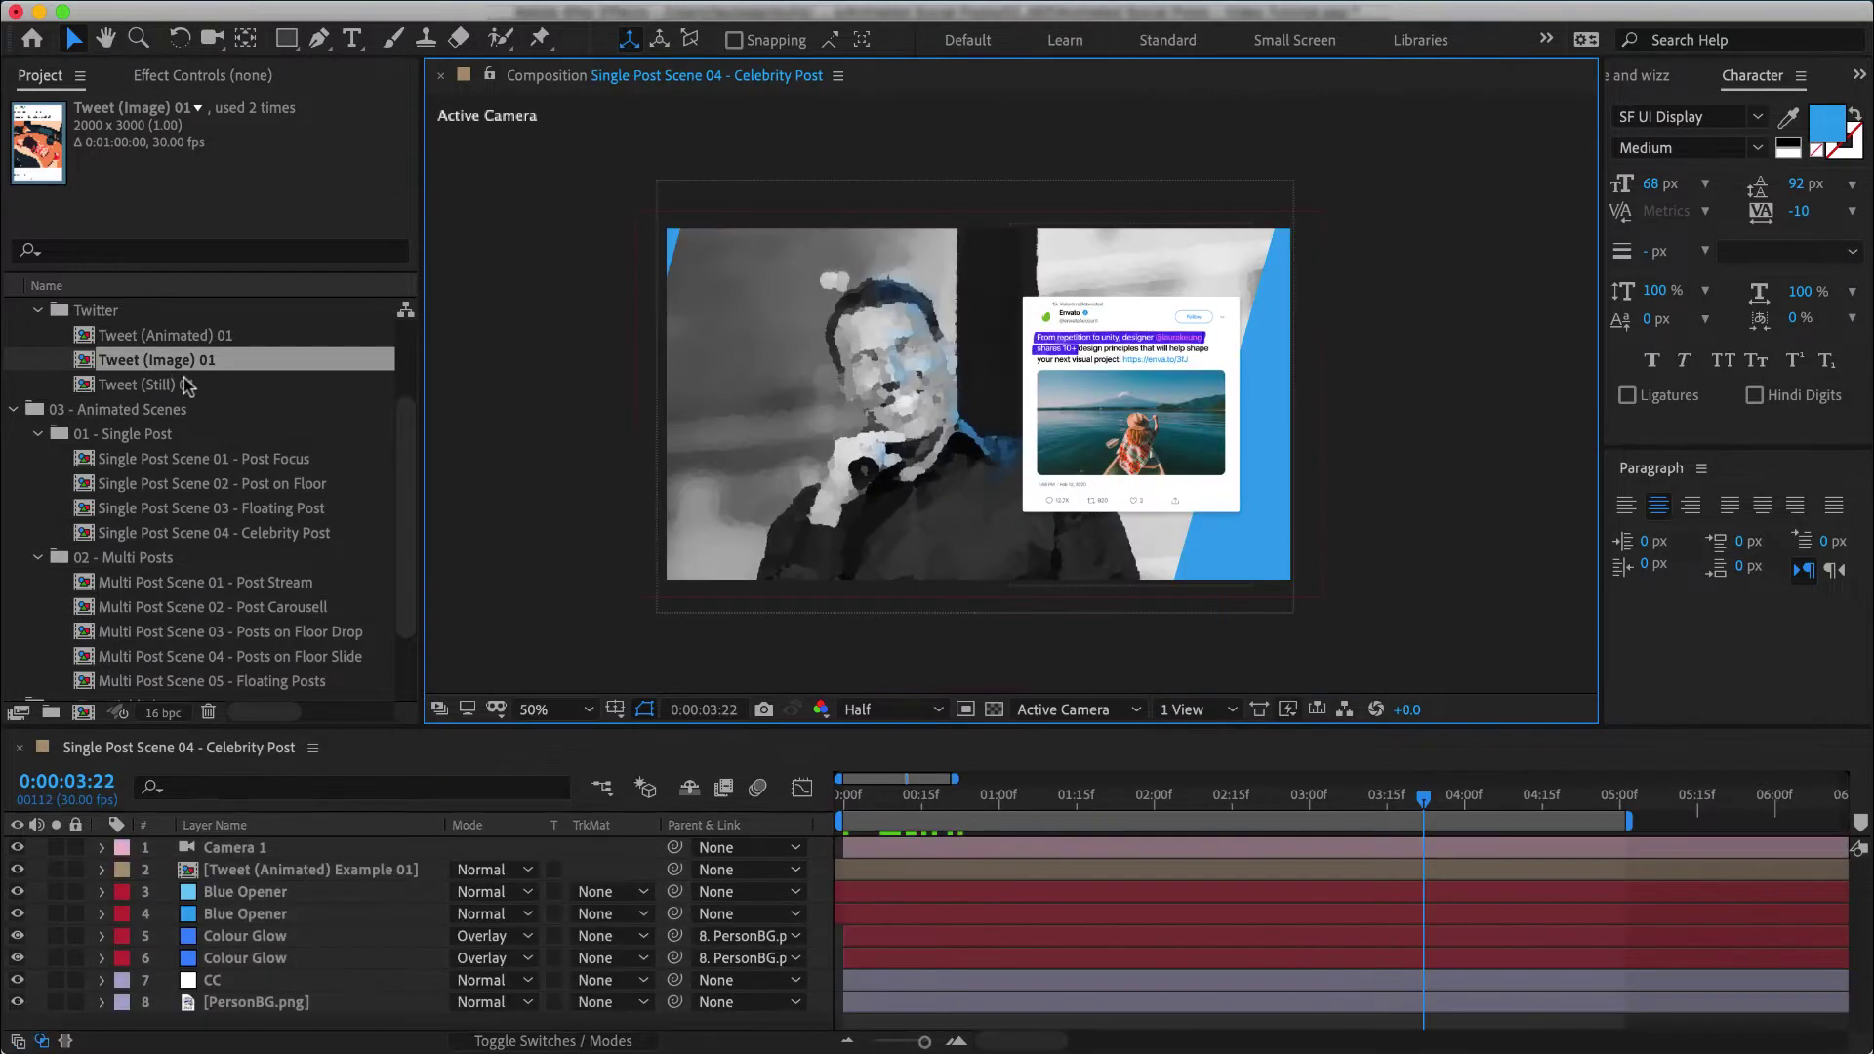
left_click(189, 387)
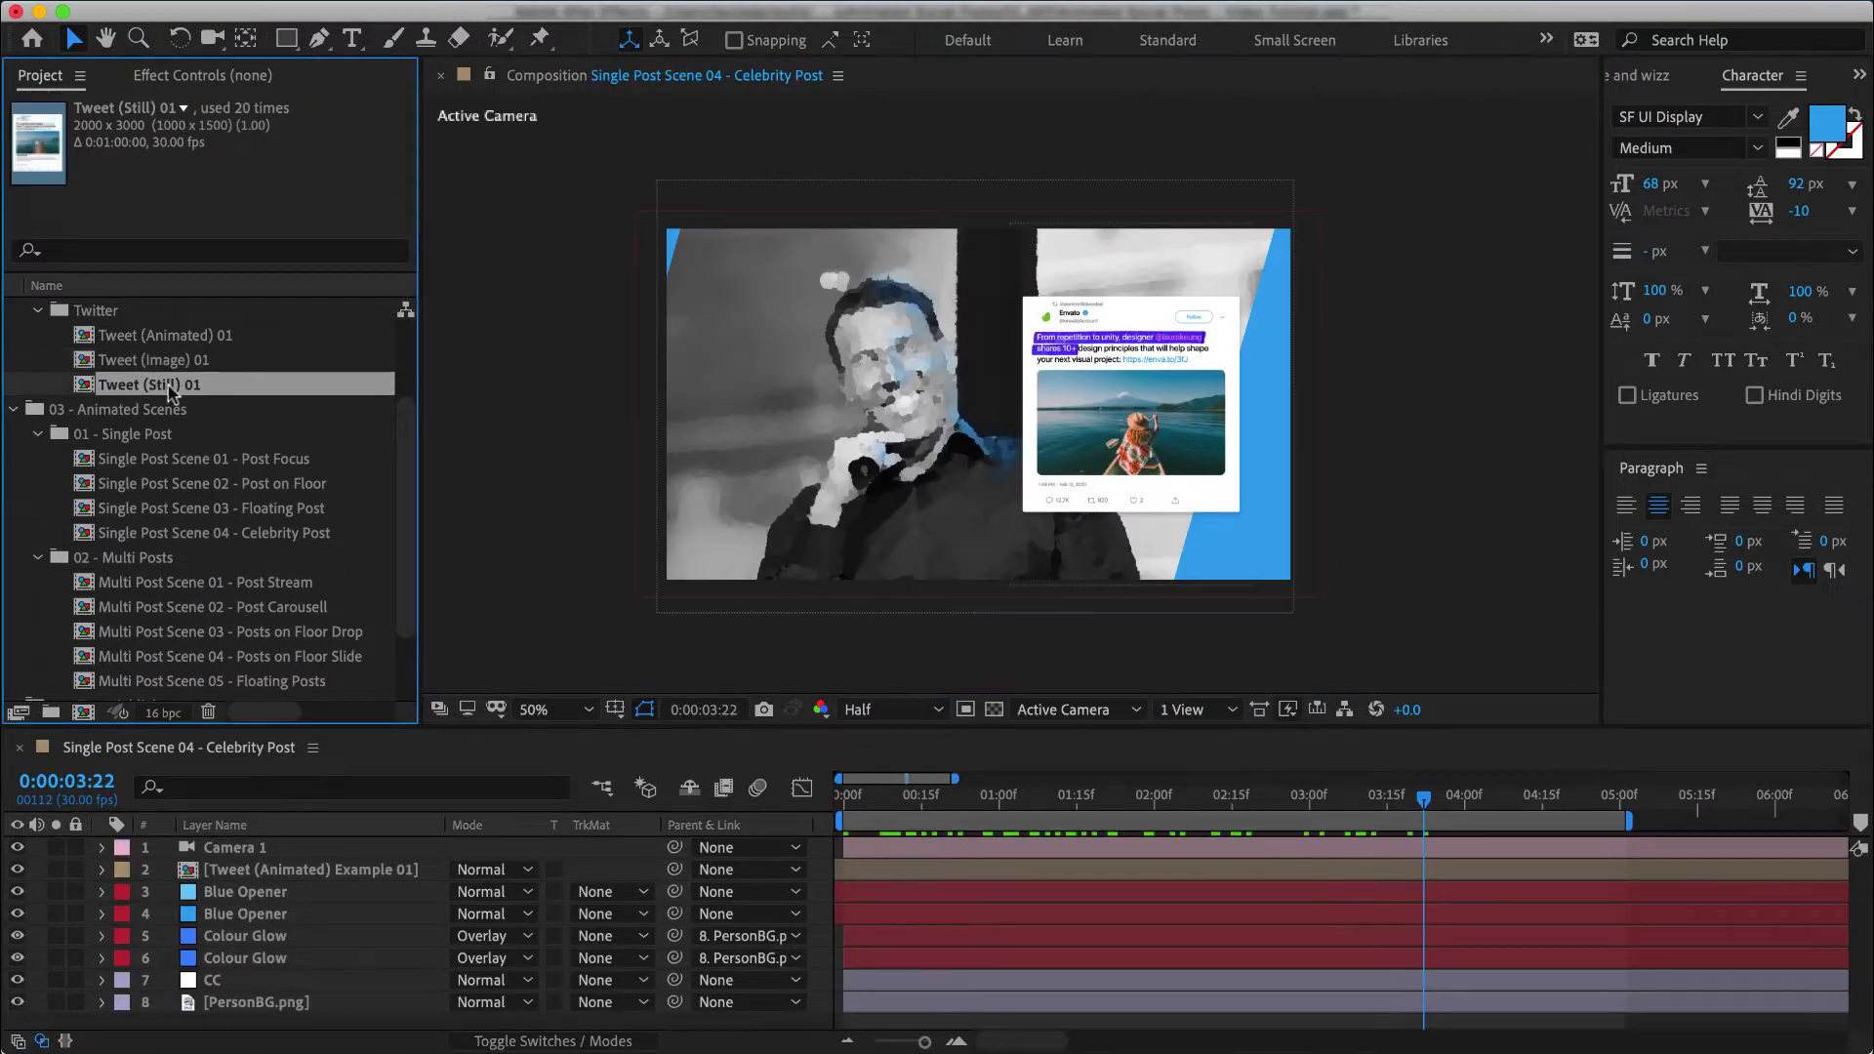
double_click(170, 387)
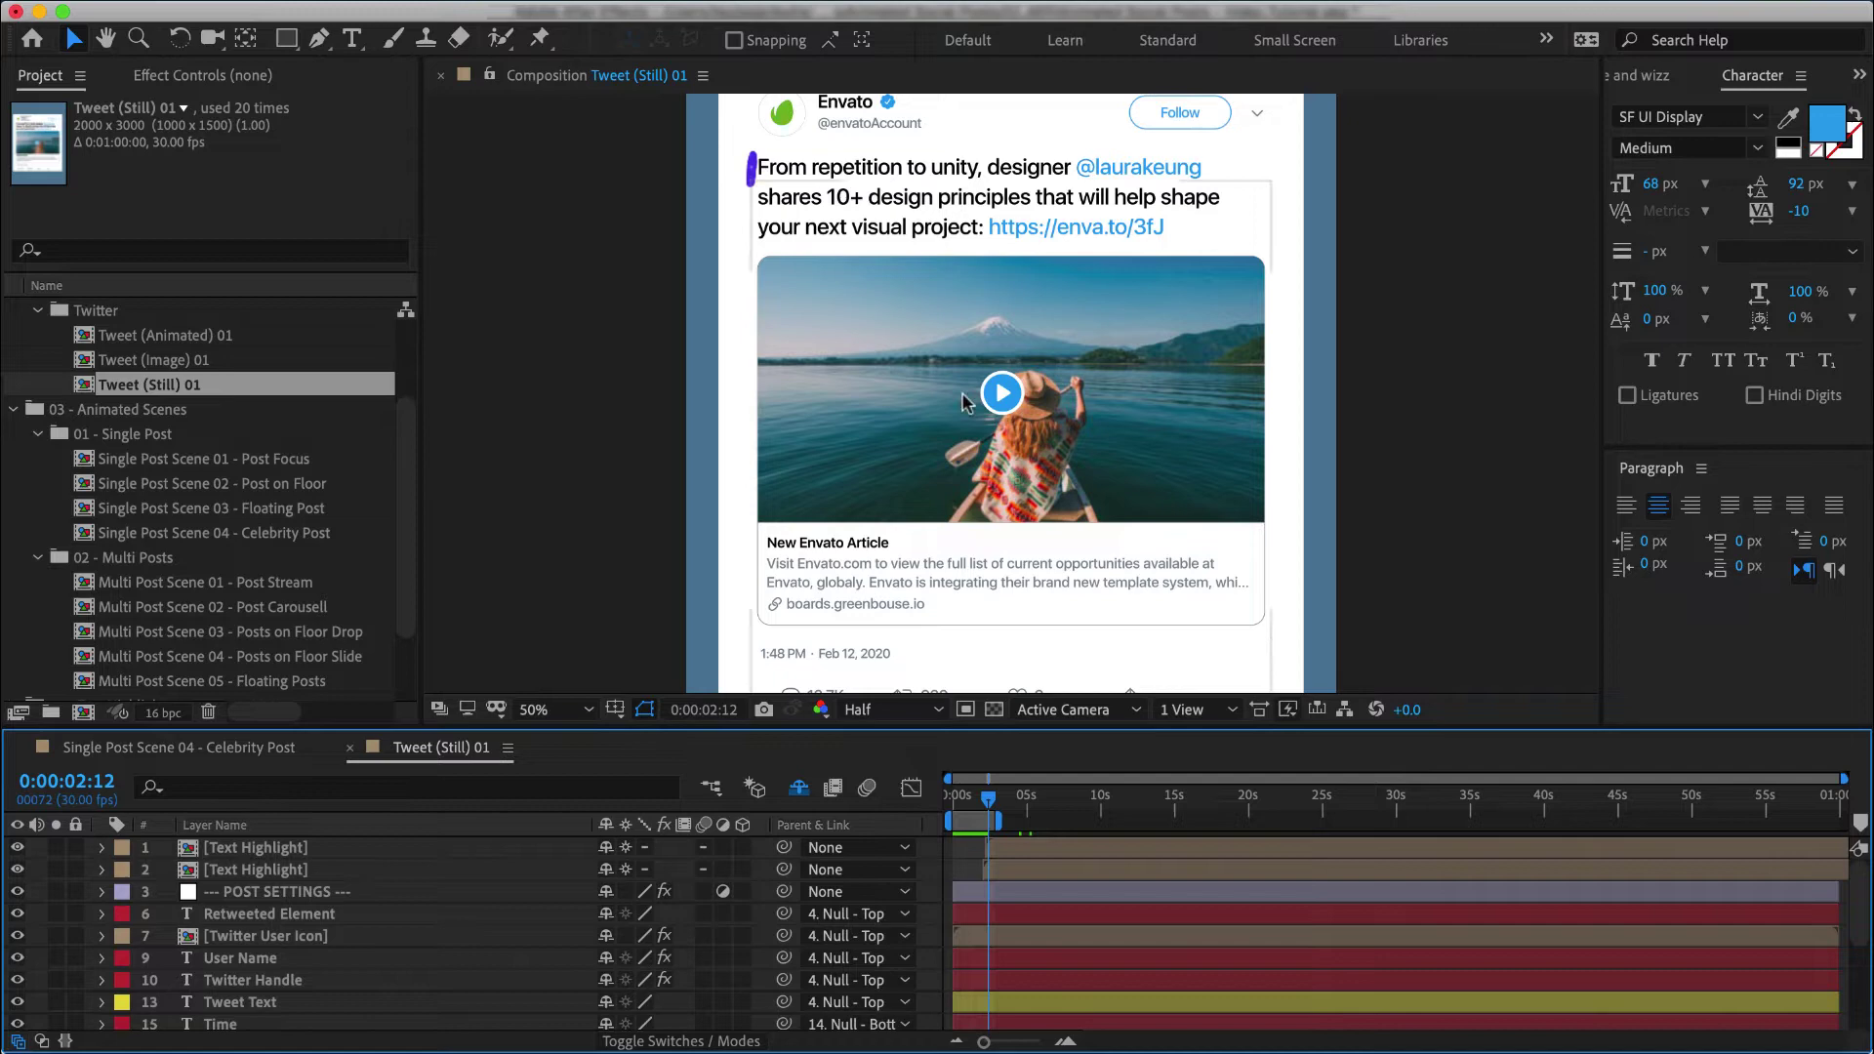
Step: Delete the two Text Highlight layers from the Tweet (Still) 01 composition
key("space")
left_click_drag(927, 247, 969, 409)
key("v")
scroll(843, 273, "up", 6)
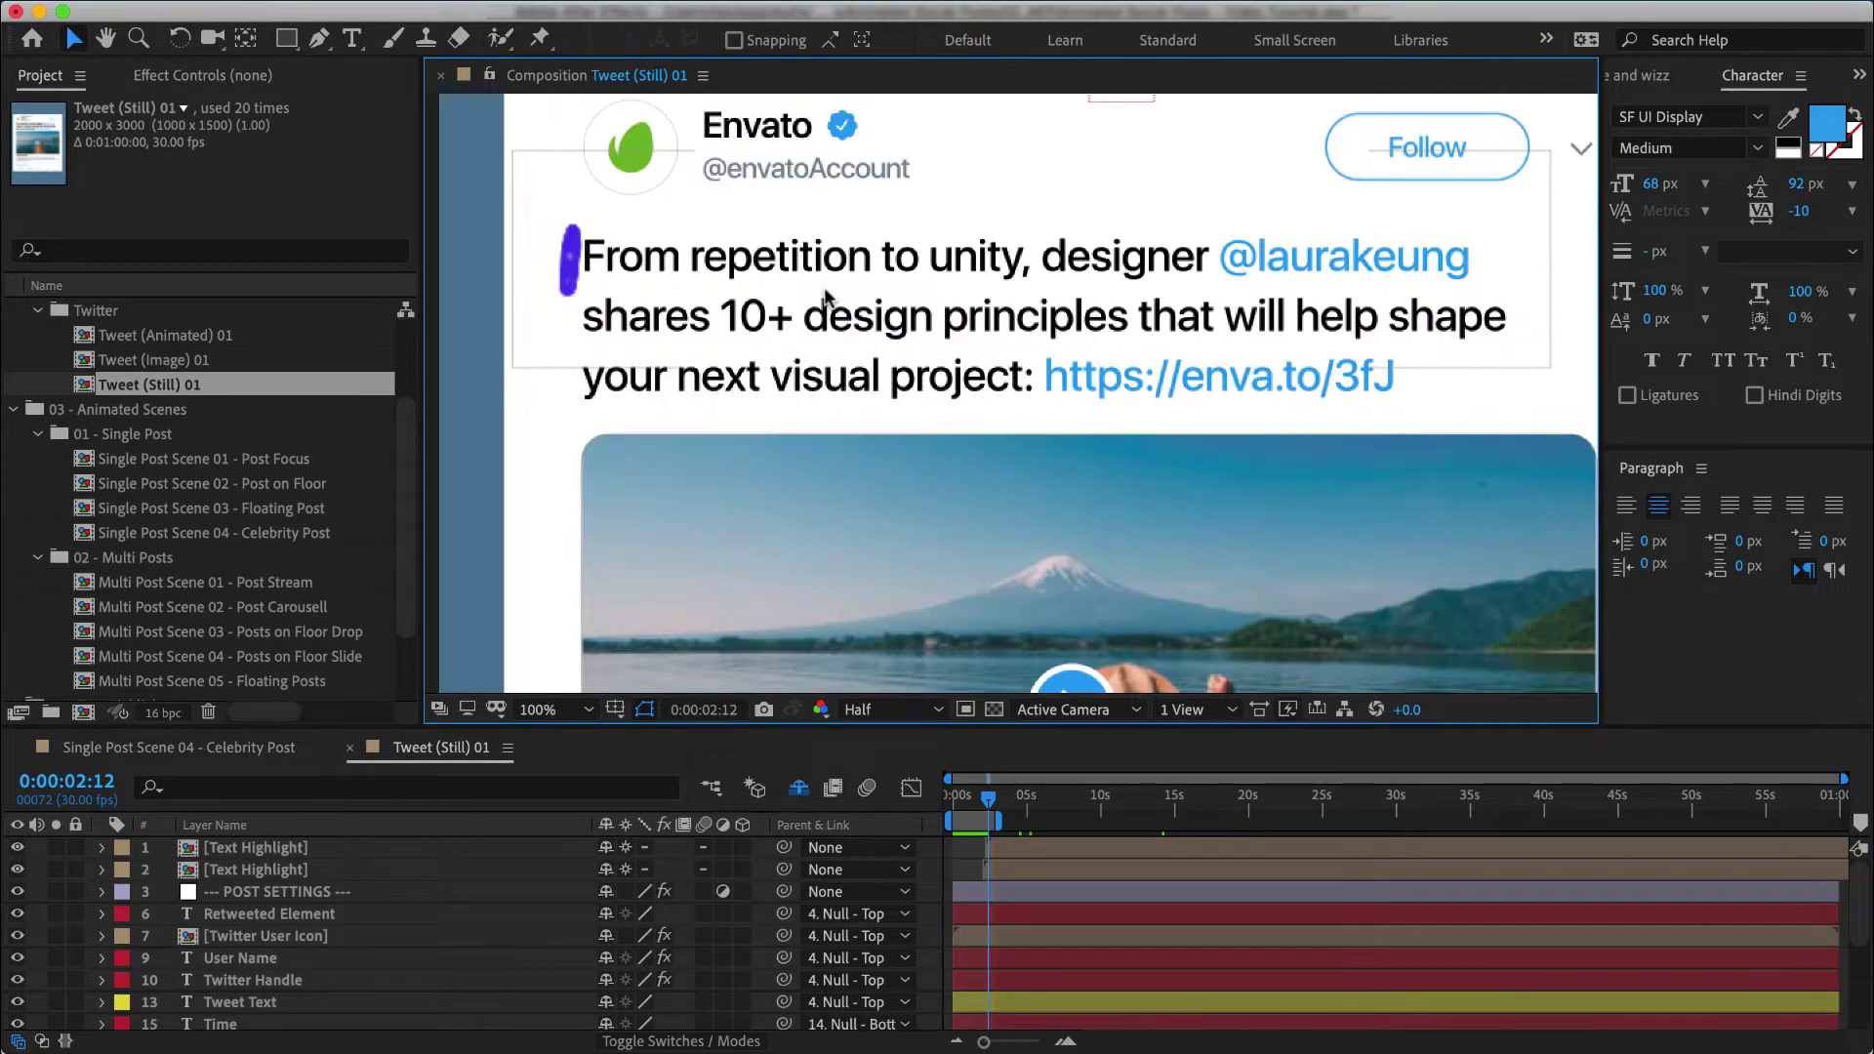
left_click(1046, 848)
left_click(1042, 869, "shift")
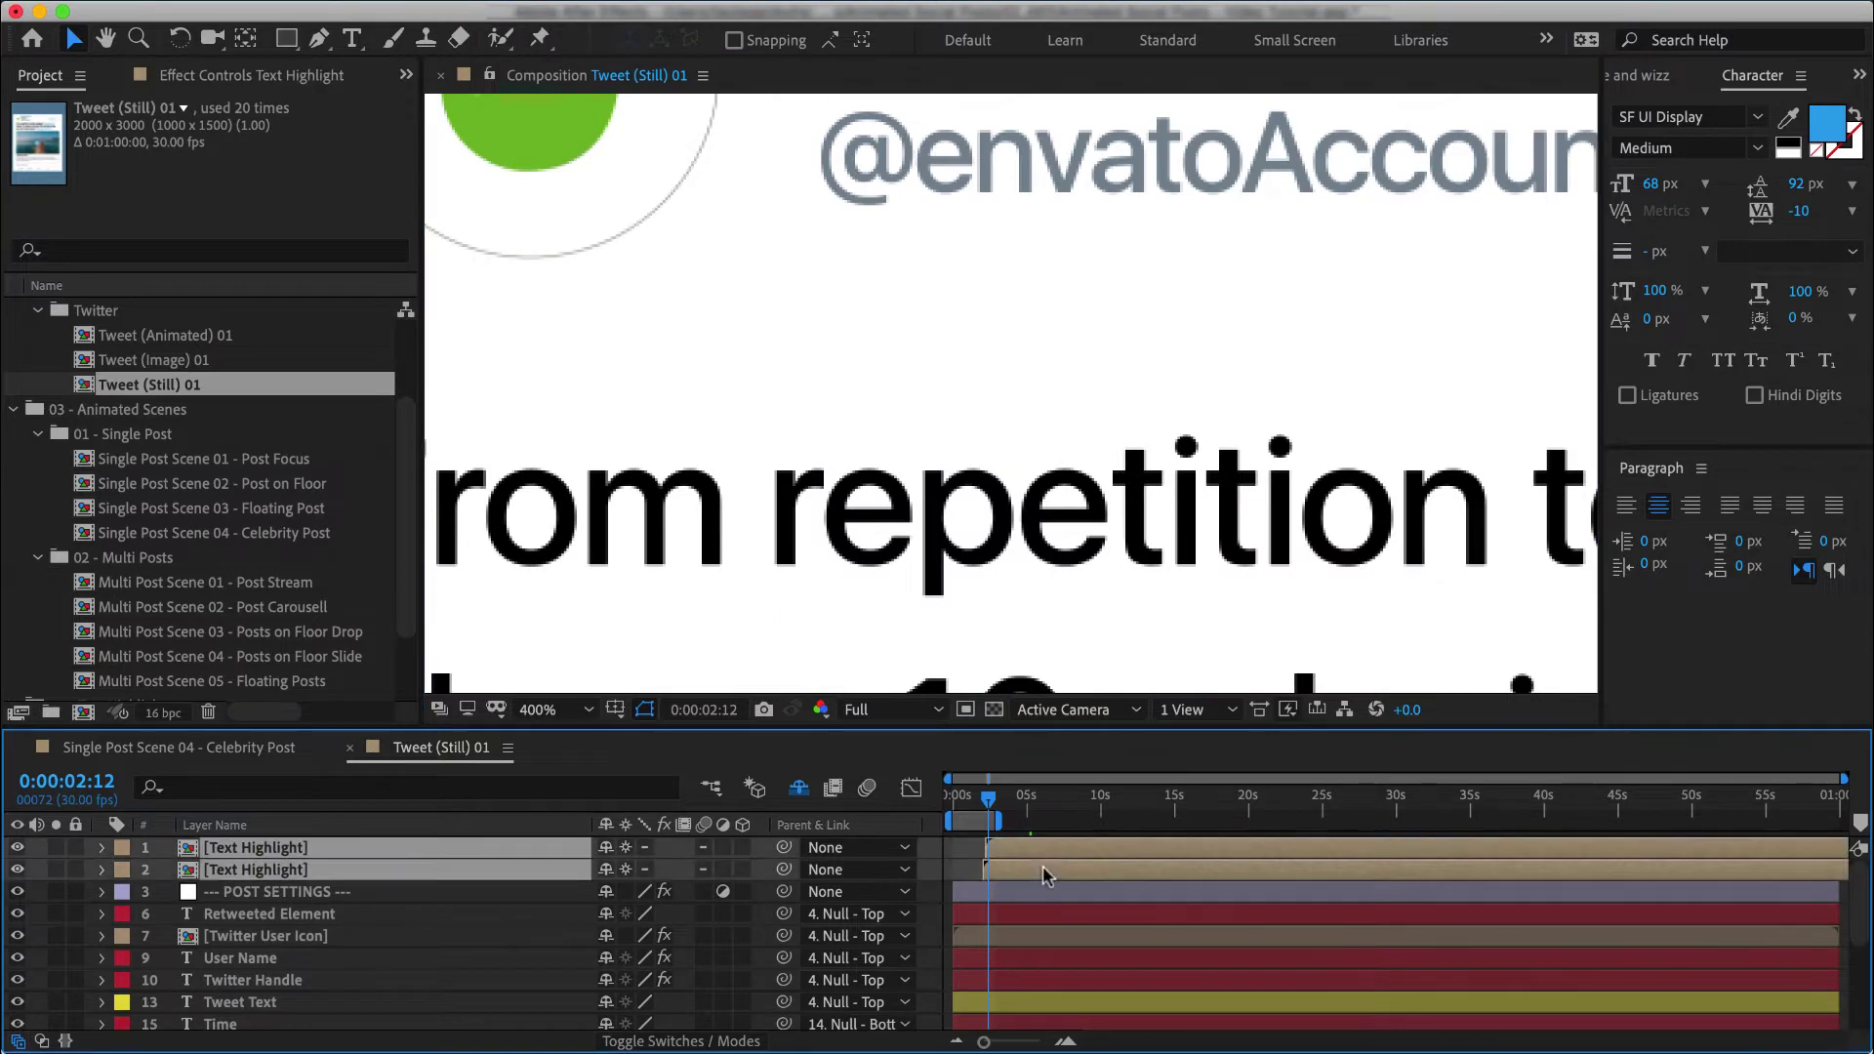
key("Delete")
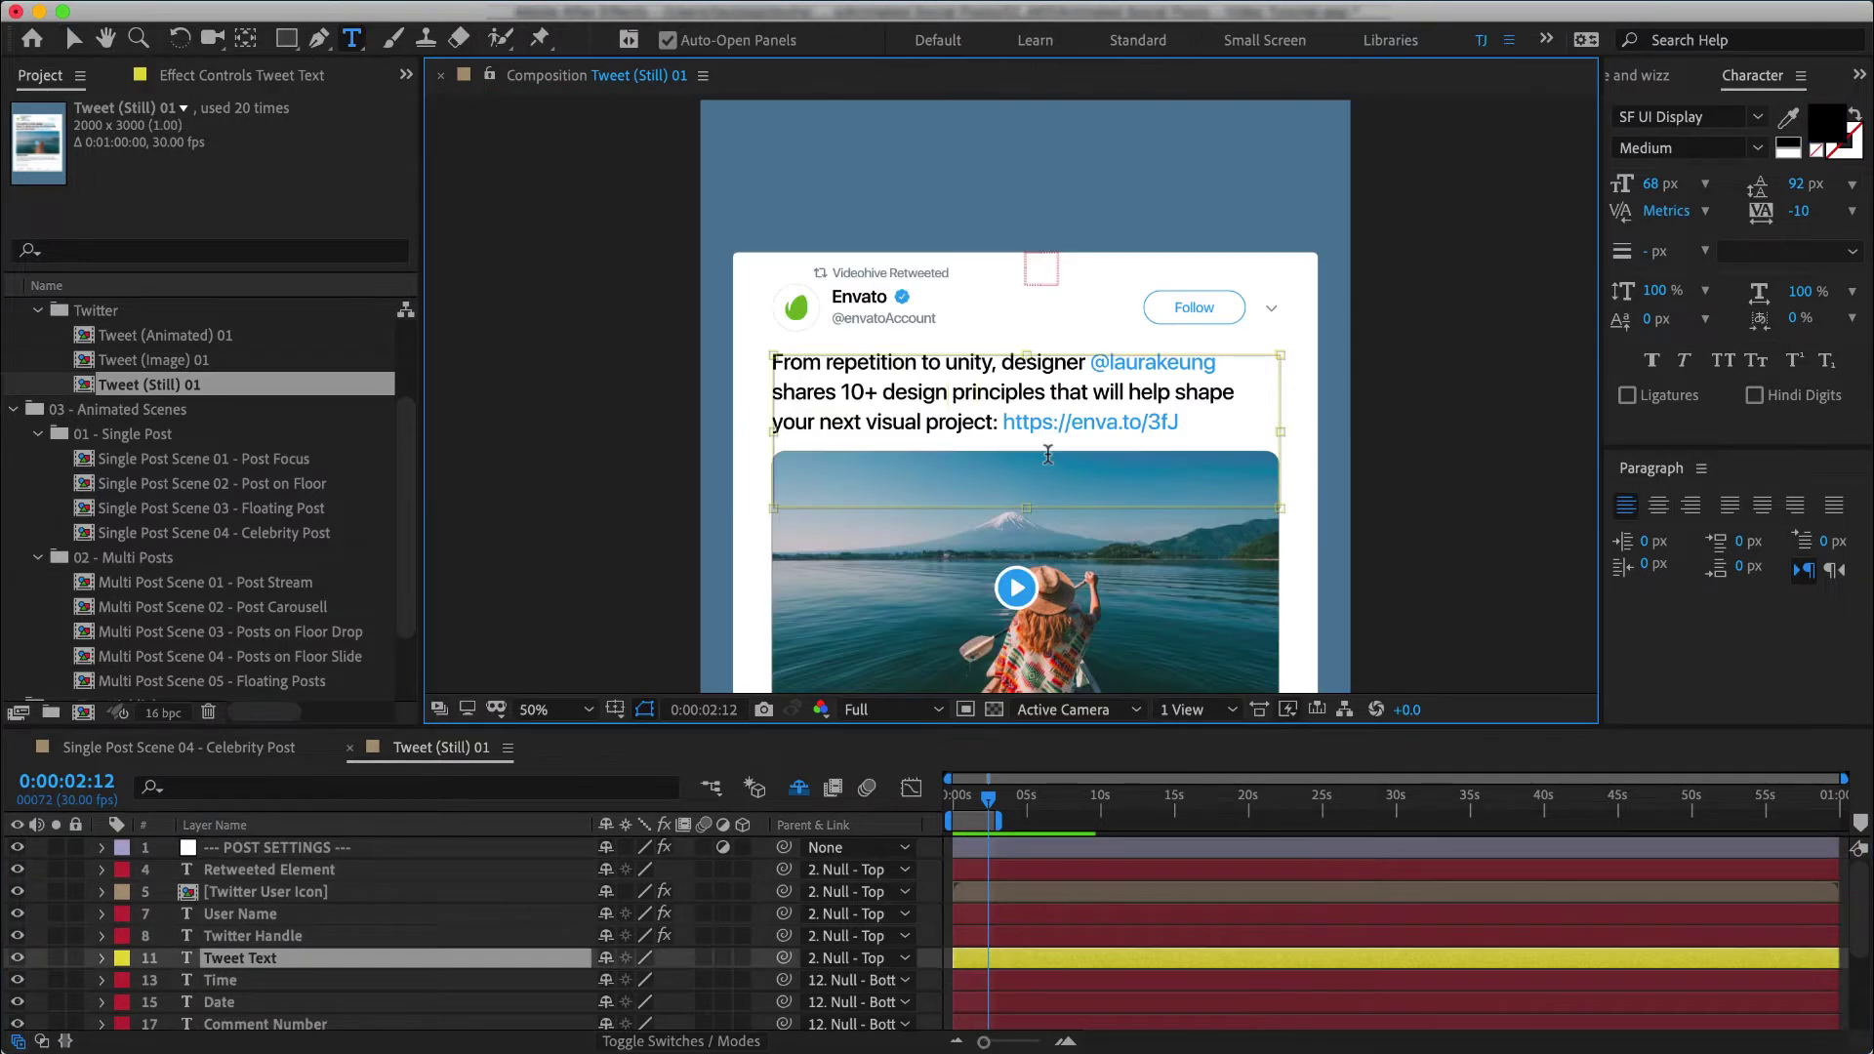
Step: Try inserting two line breaks in place of the "n" of "design" in the Tweet Text layer, and restore the original wording
key("BackSpace")
key("Return")
key("Return")
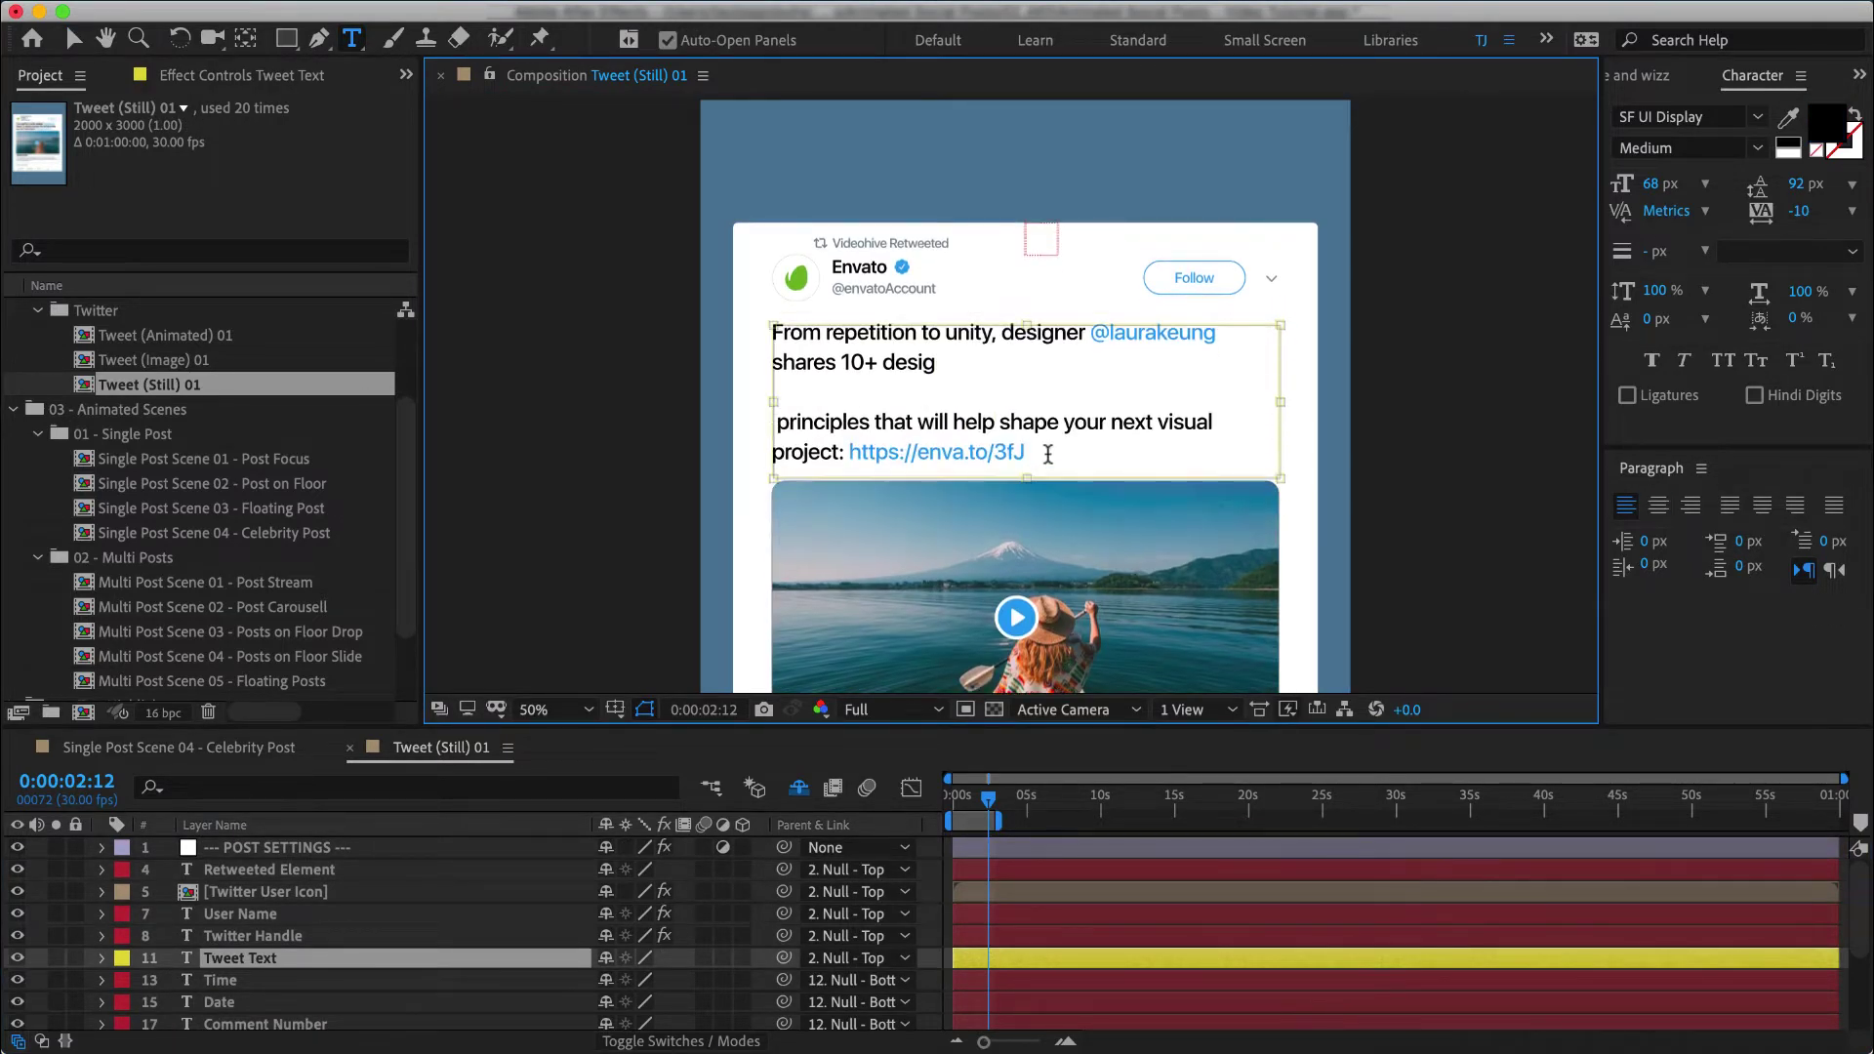
key("BackSpace")
key("BackSpace")
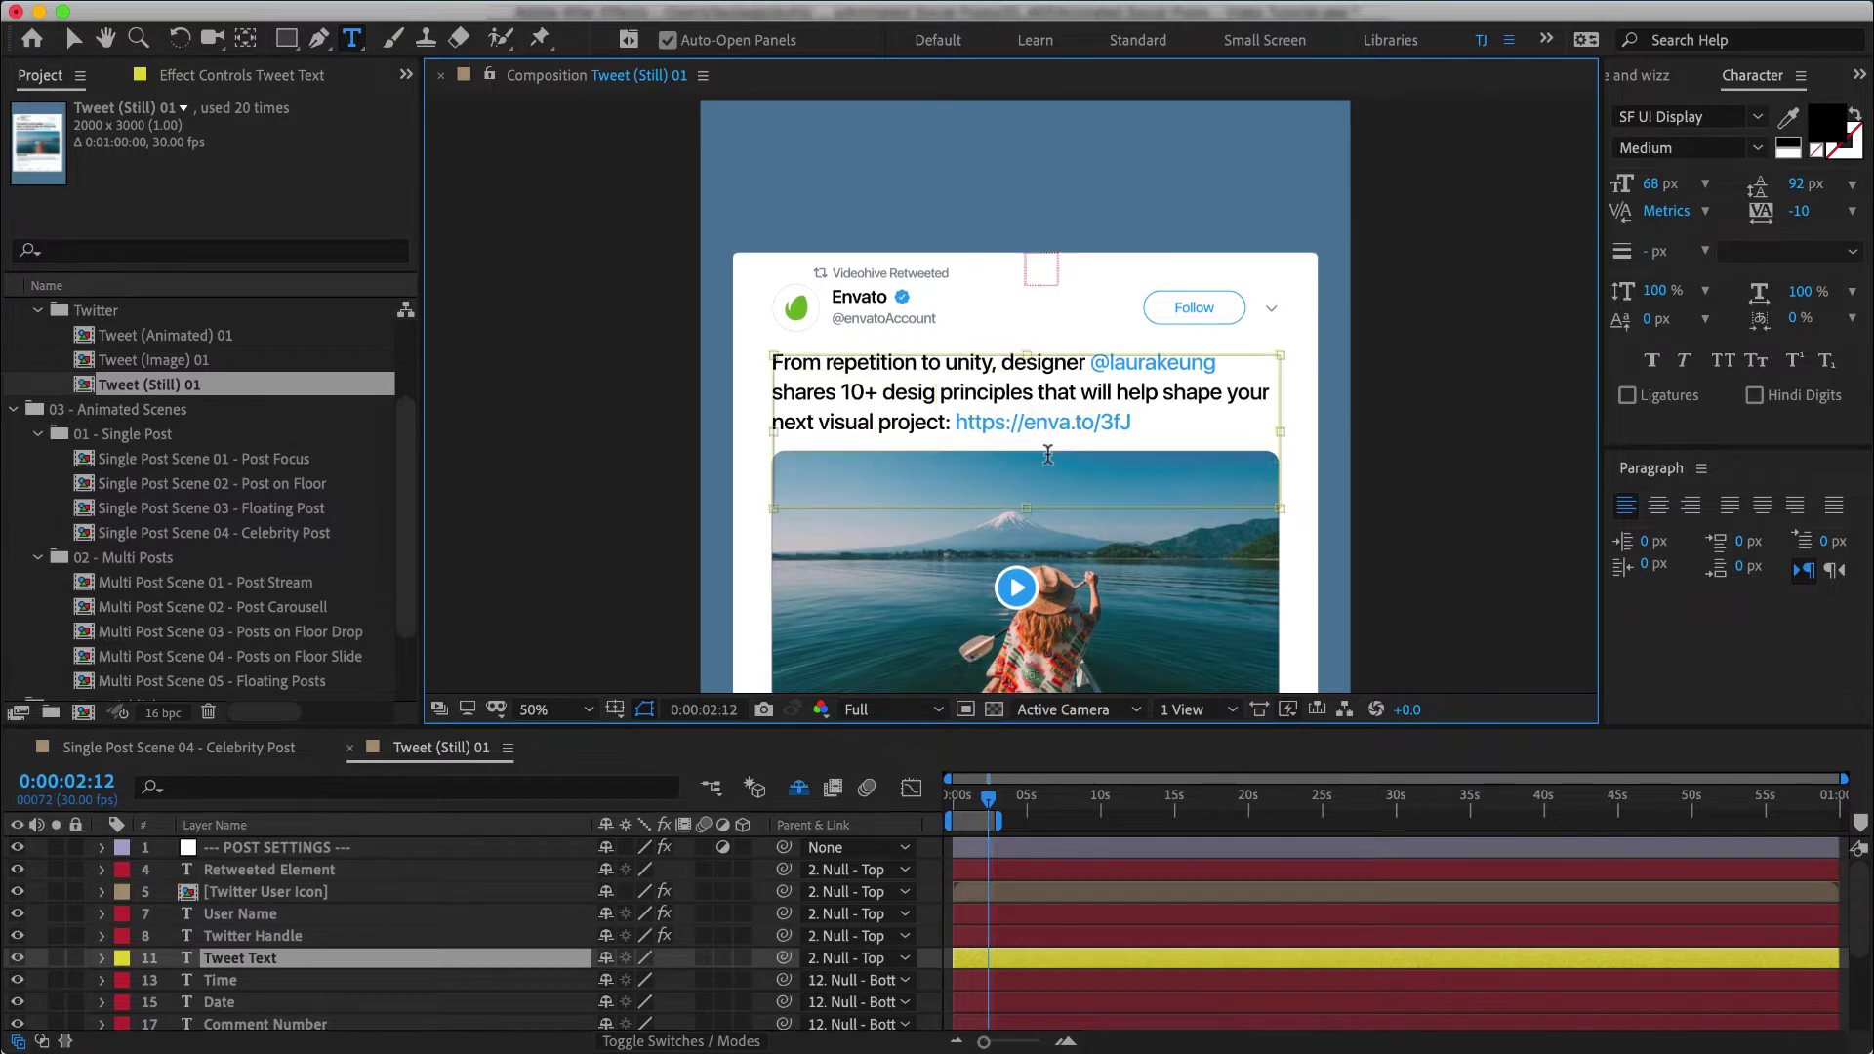
type("n")
key("Escape")
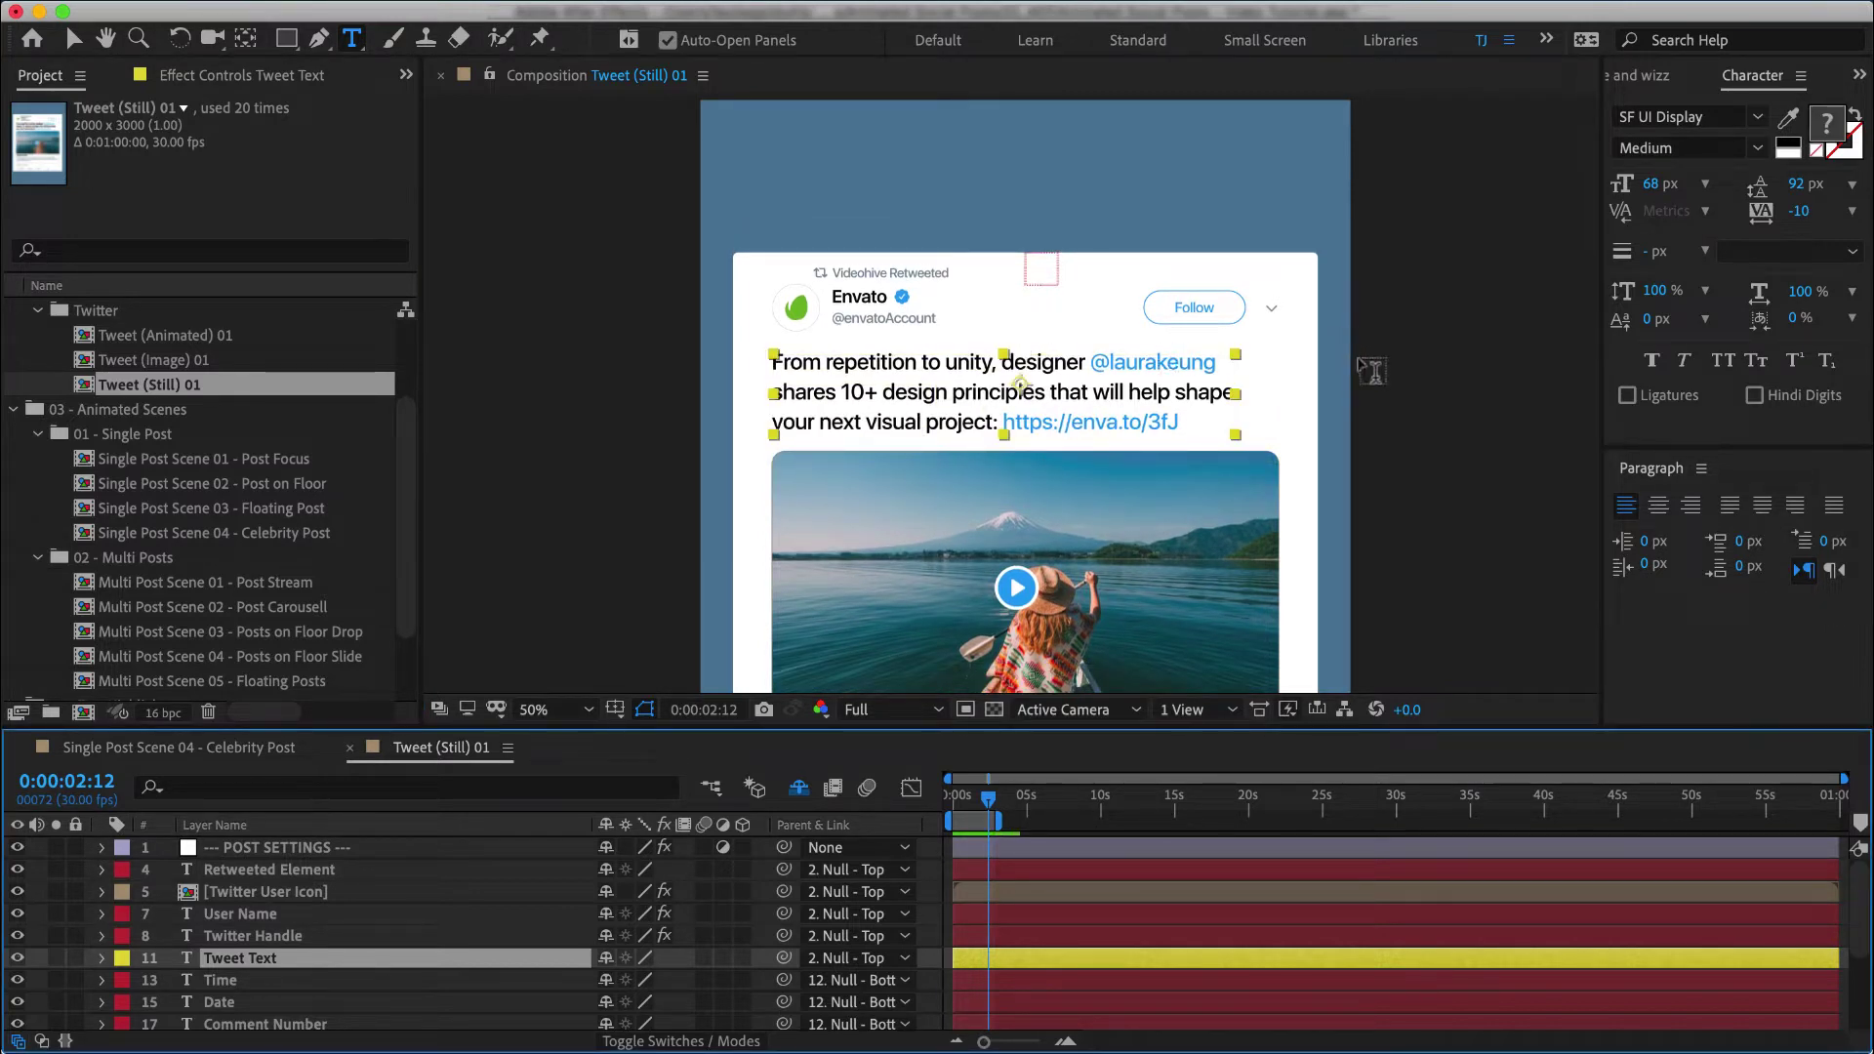
key("v")
left_click(1396, 359)
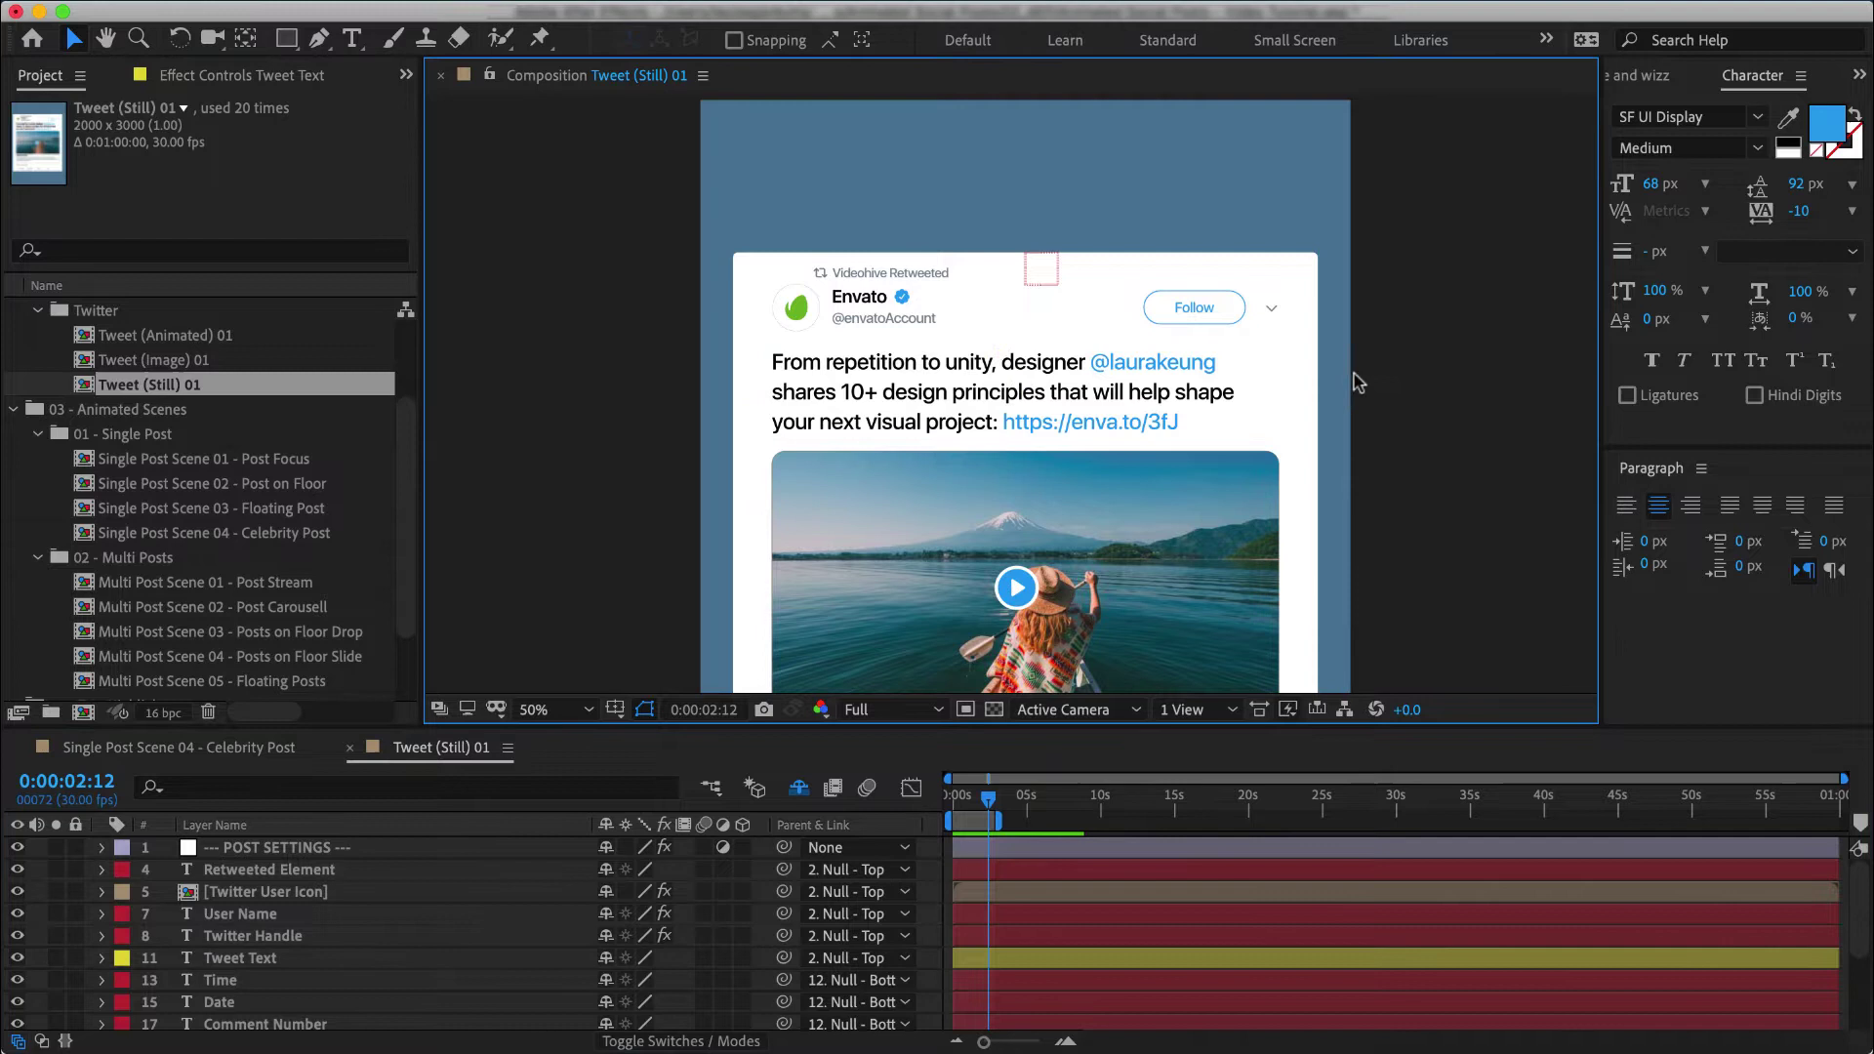
left_click(186, 379)
left_click(190, 335)
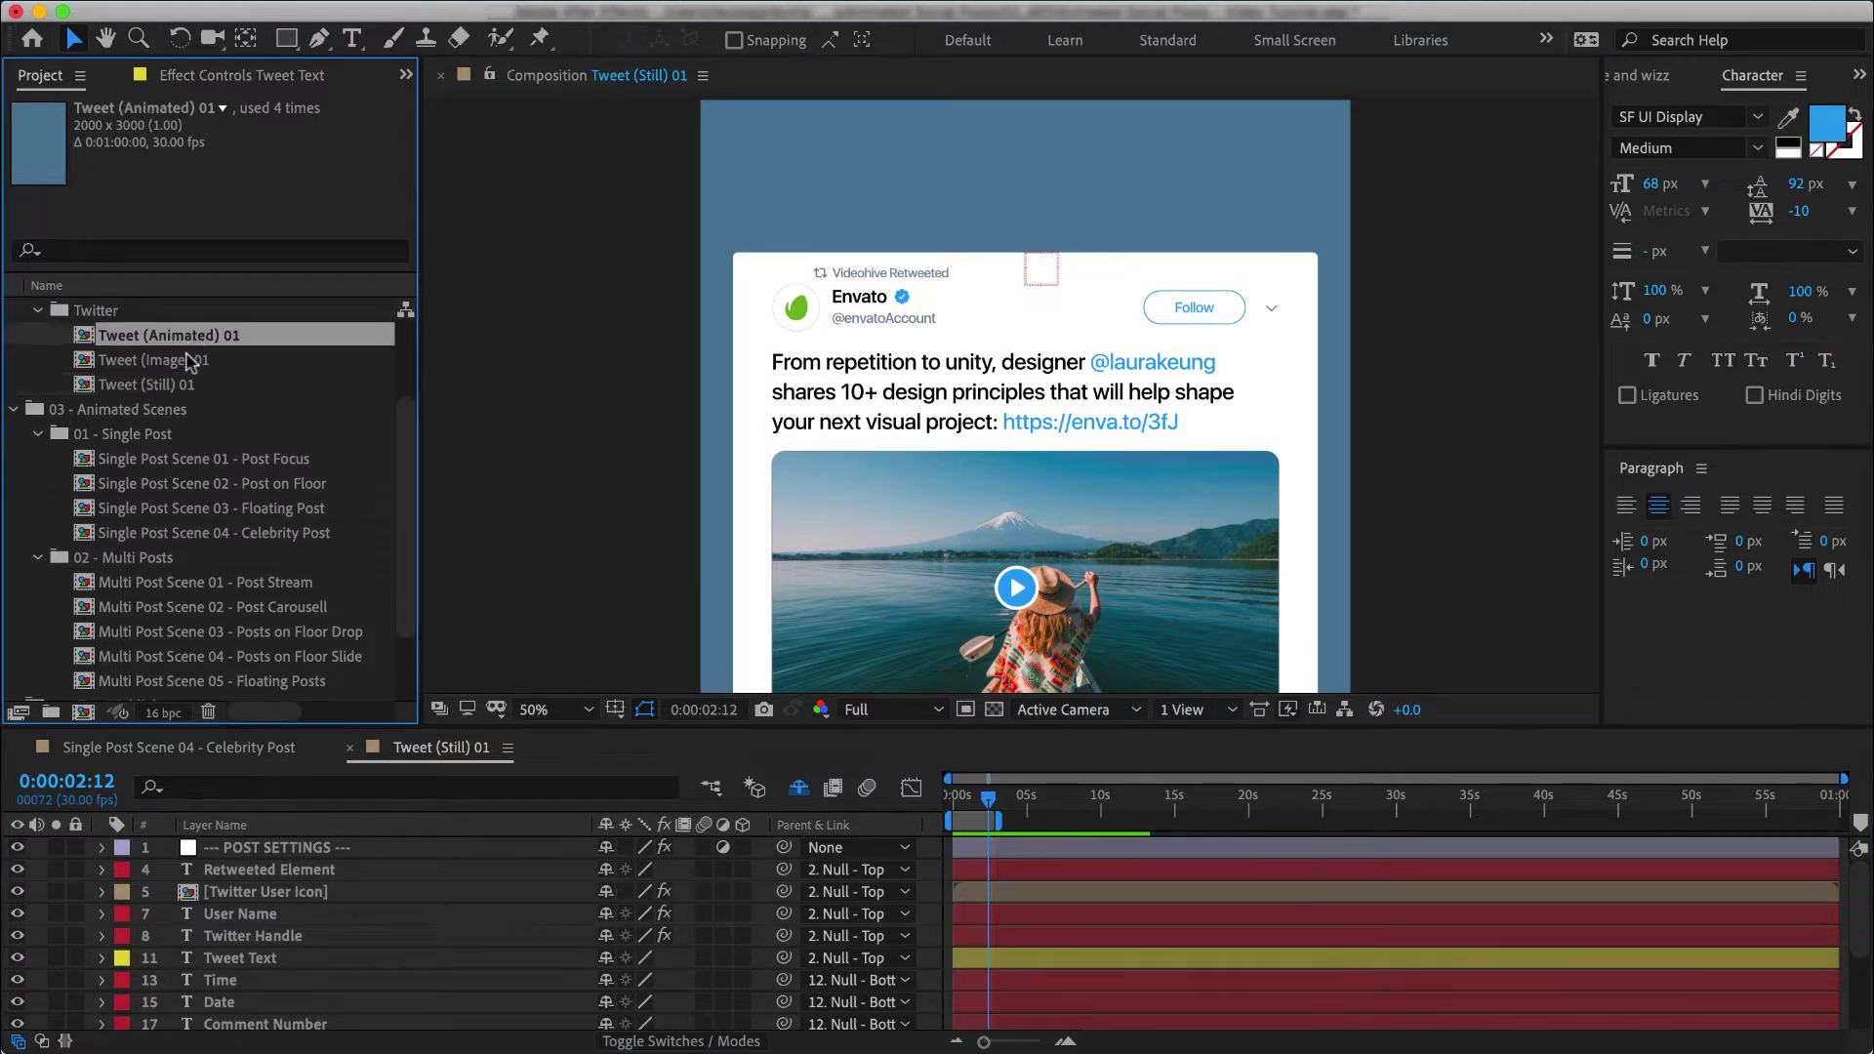
left_click(187, 386)
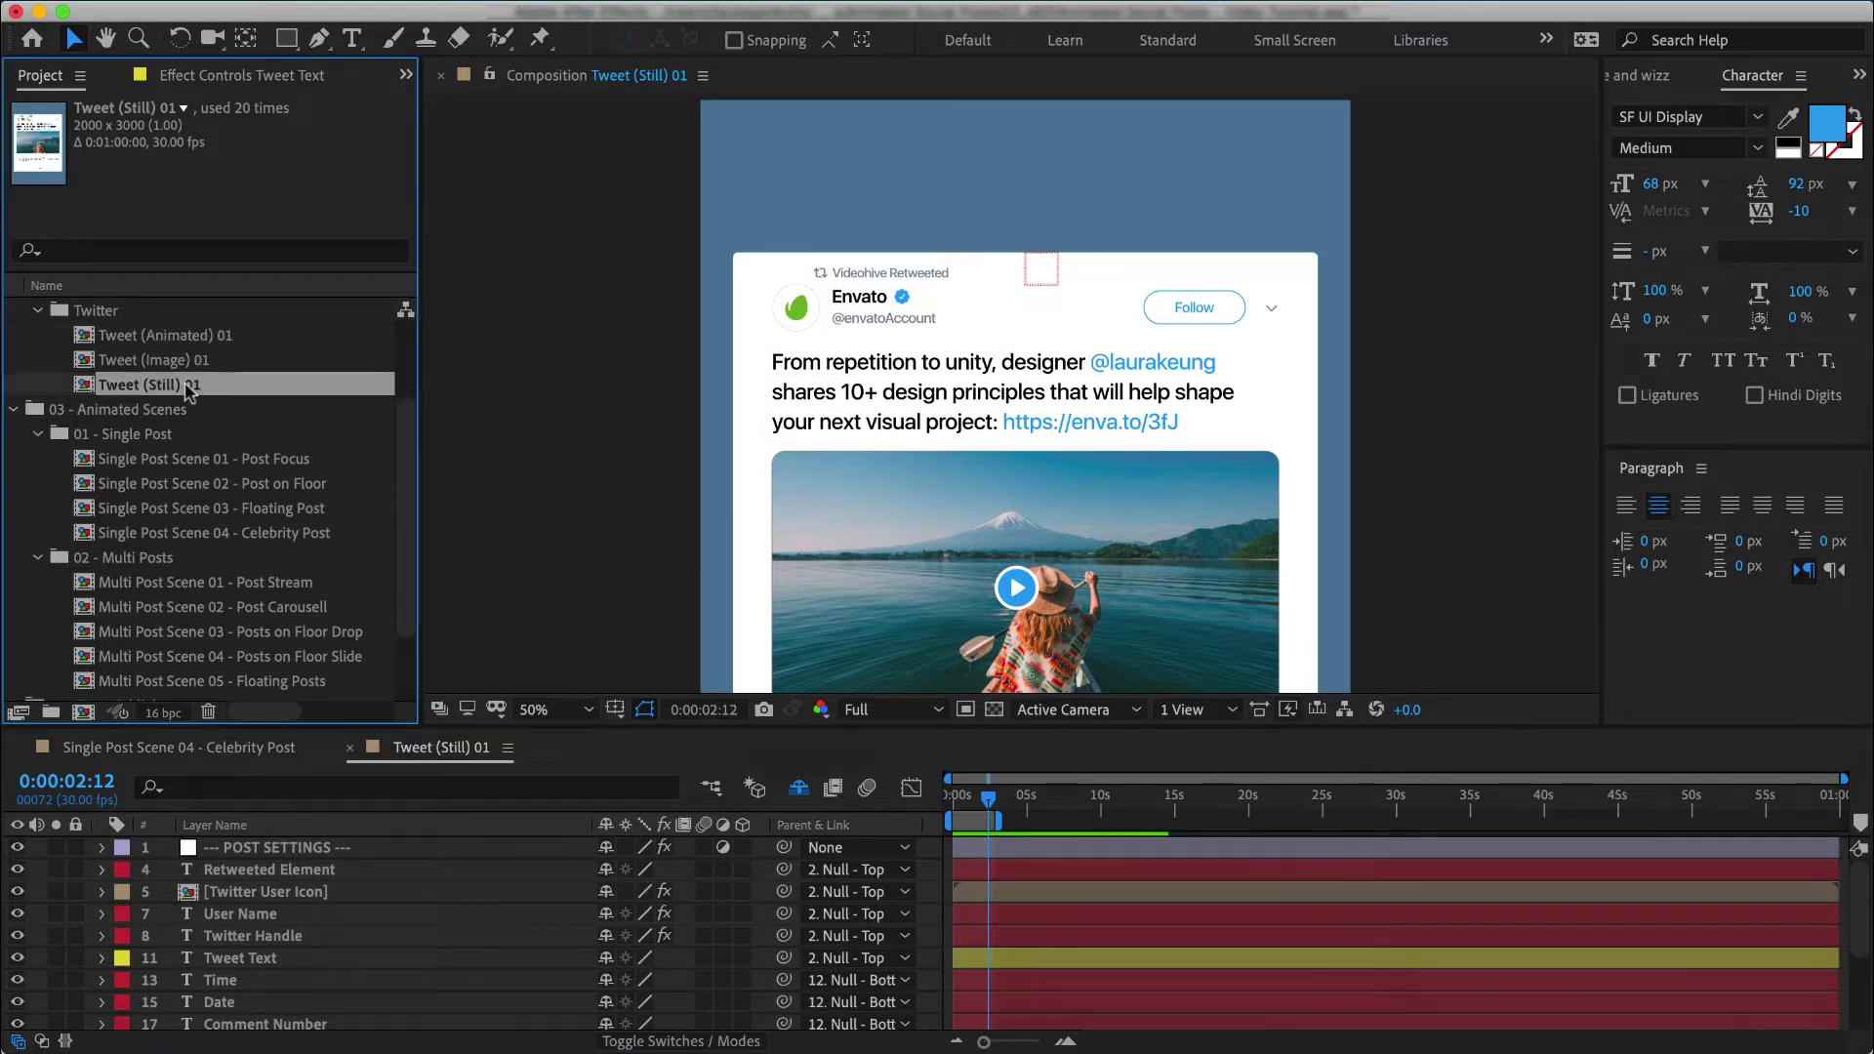
left_click(1397, 420)
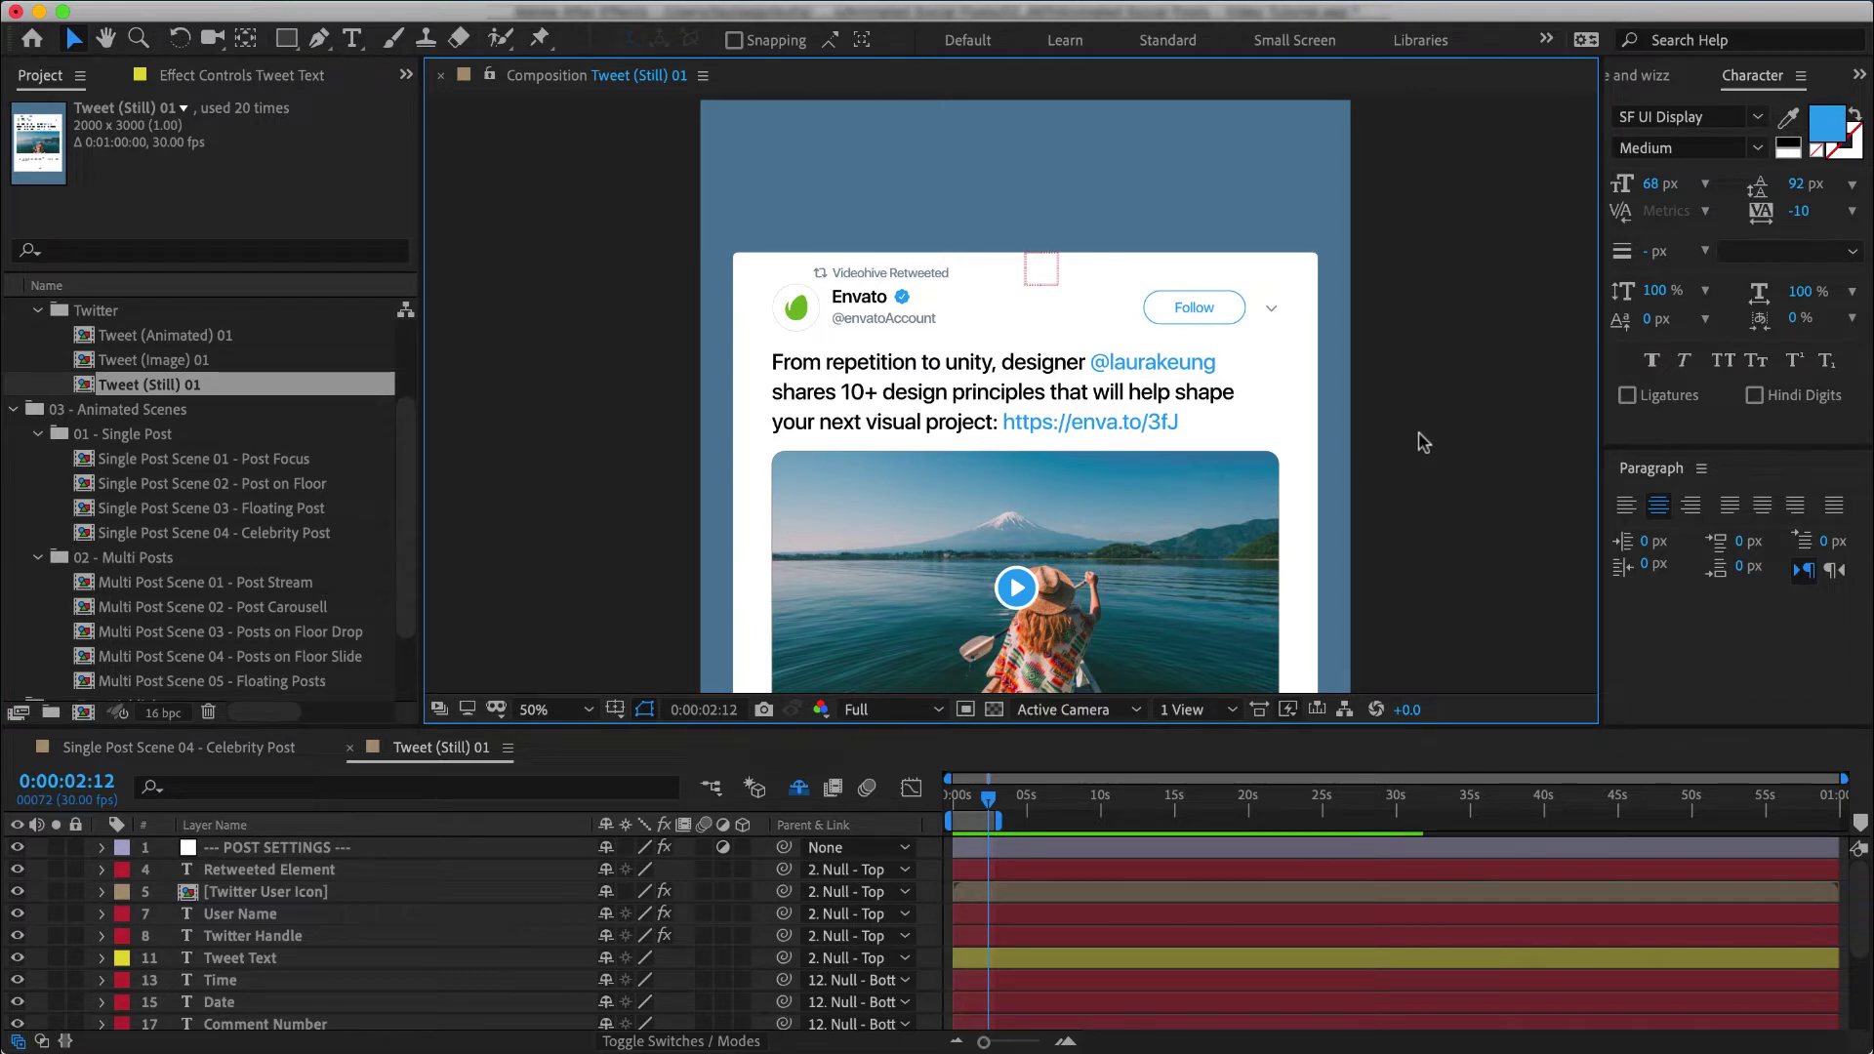
key("h")
left_click_drag(1381, 406, 1338, 407)
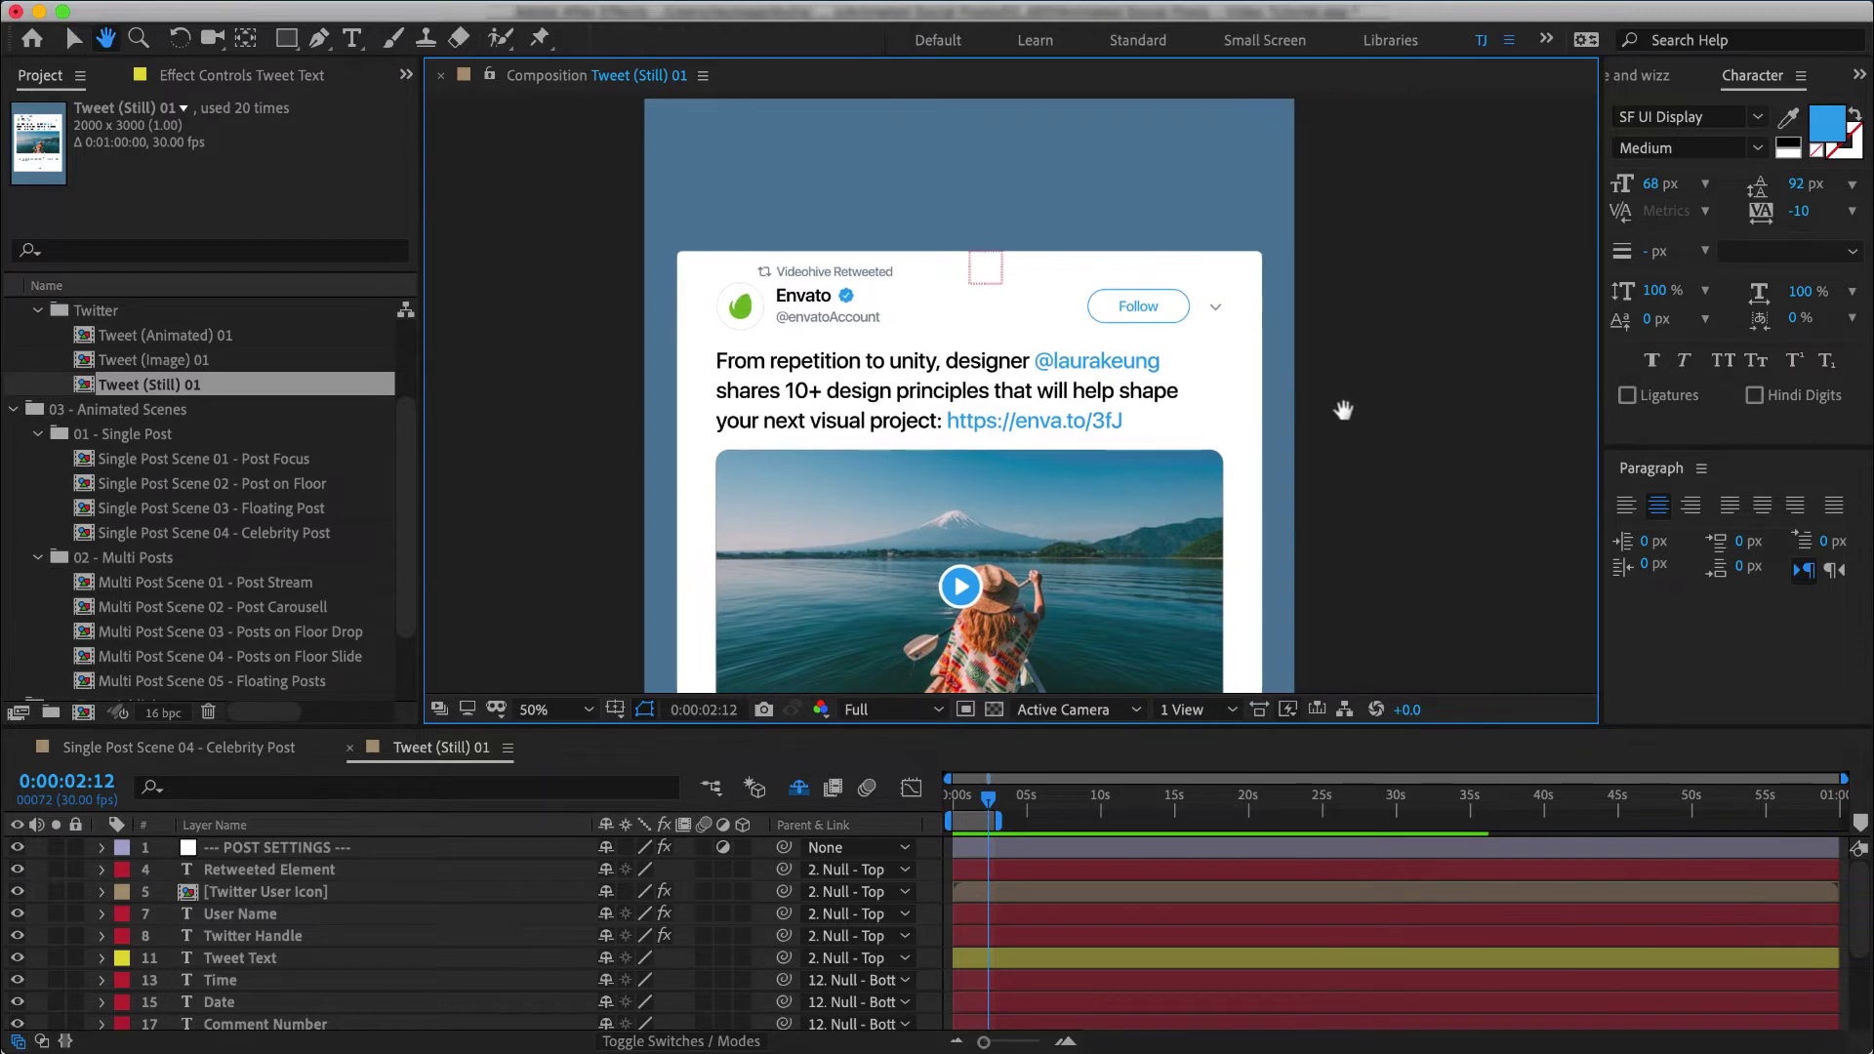
key("v")
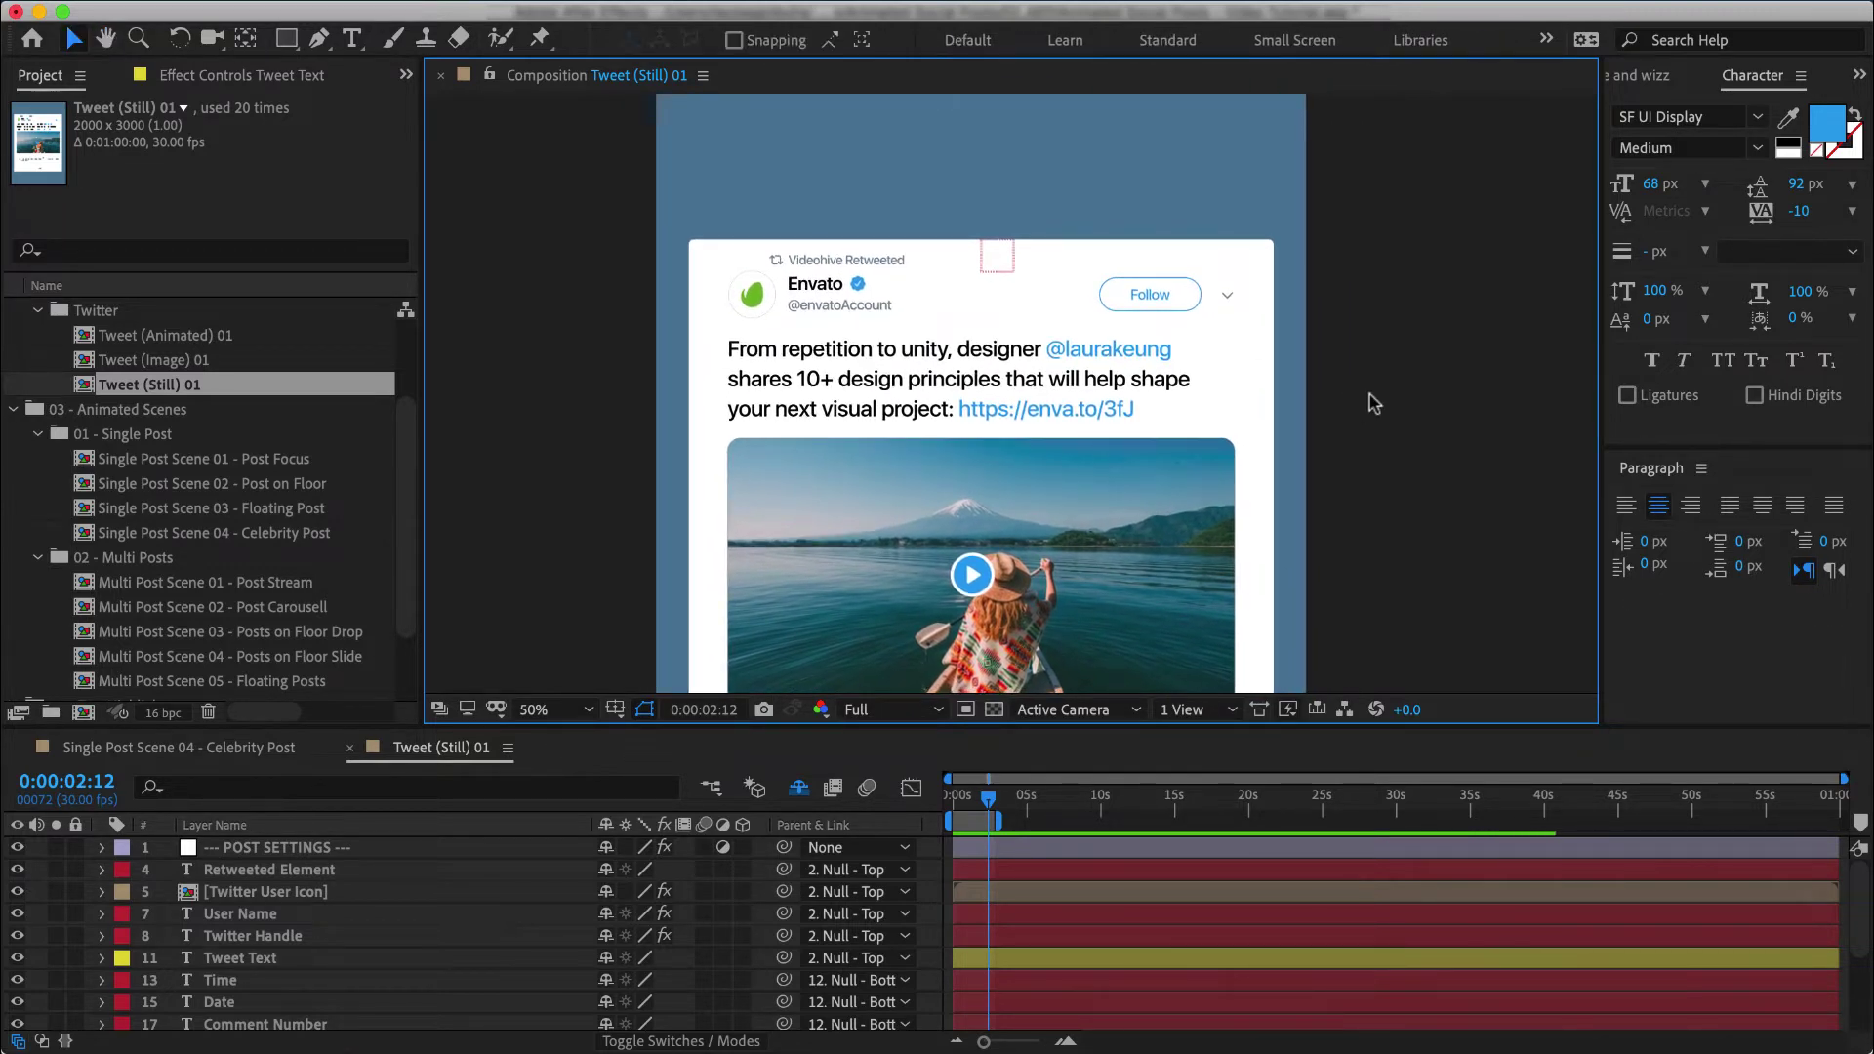
key("h")
mouse_move(1350, 579)
left_mouse_down()
mouse_move(1357, 293)
mouse_move(1340, 593)
left_mouse_up()
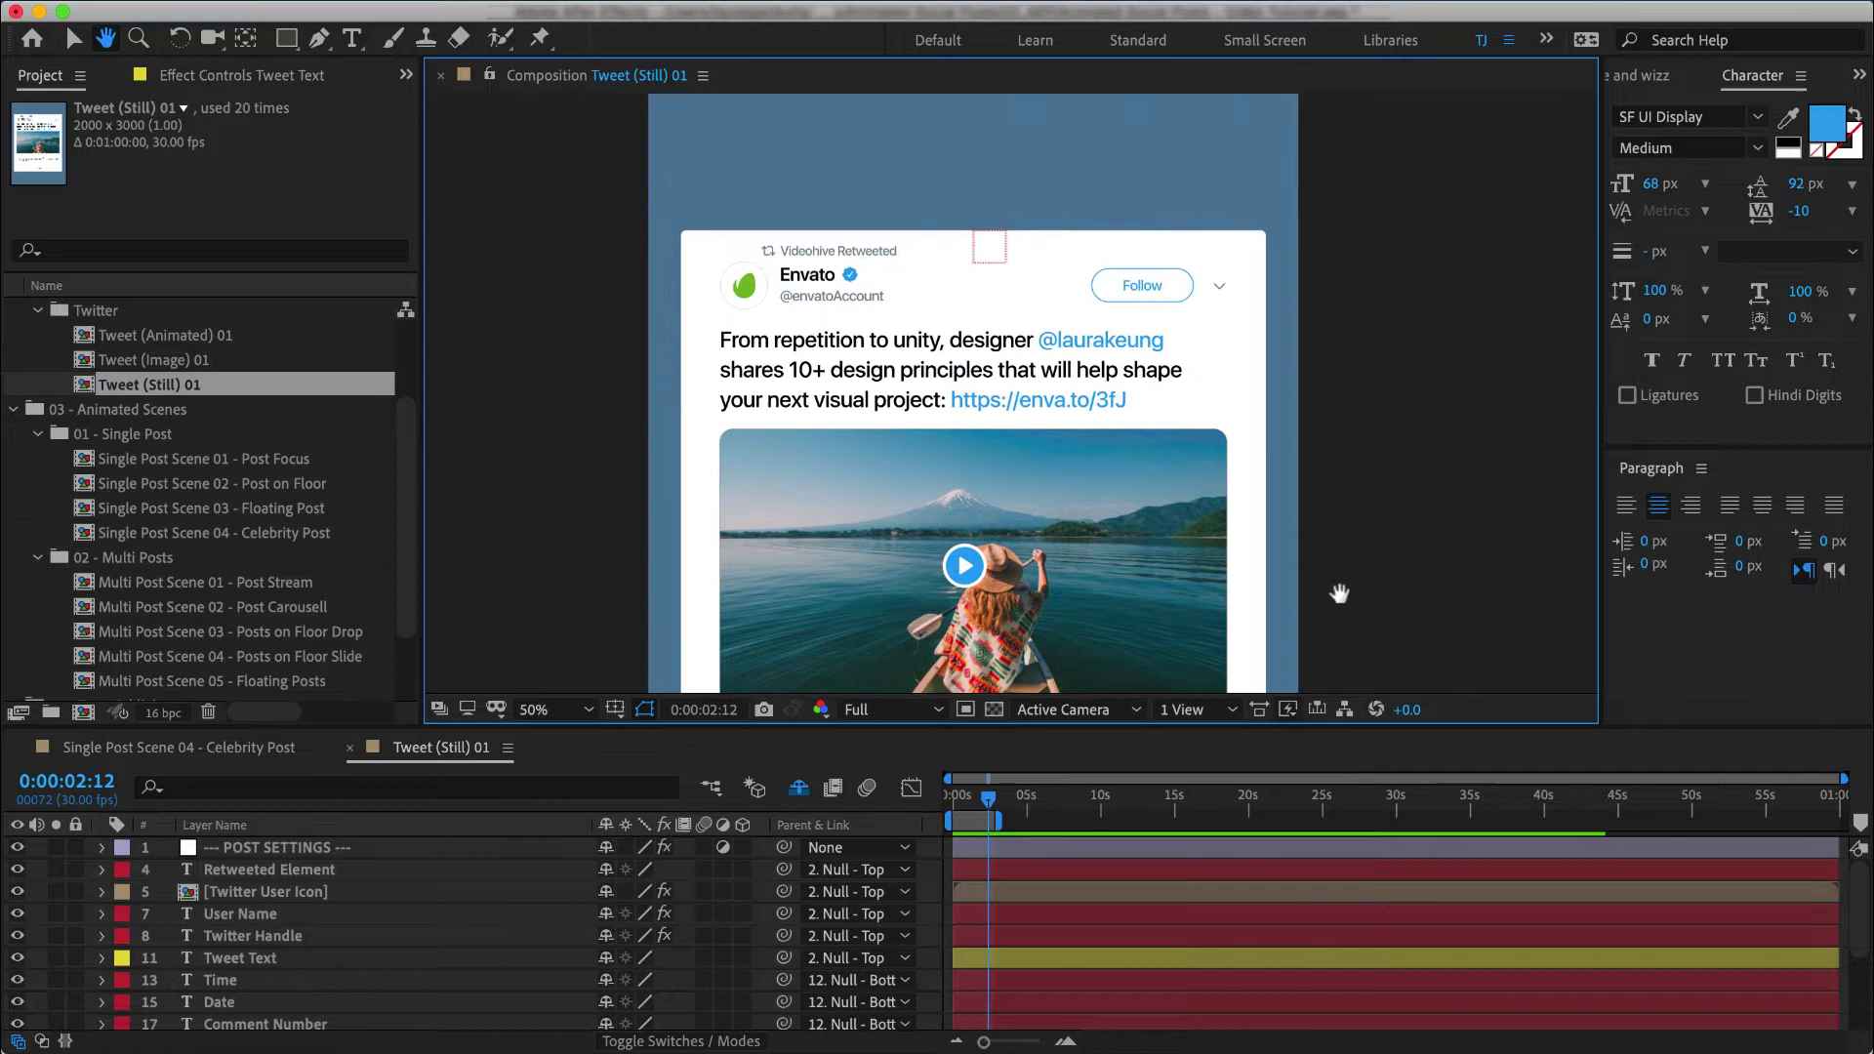
key("v")
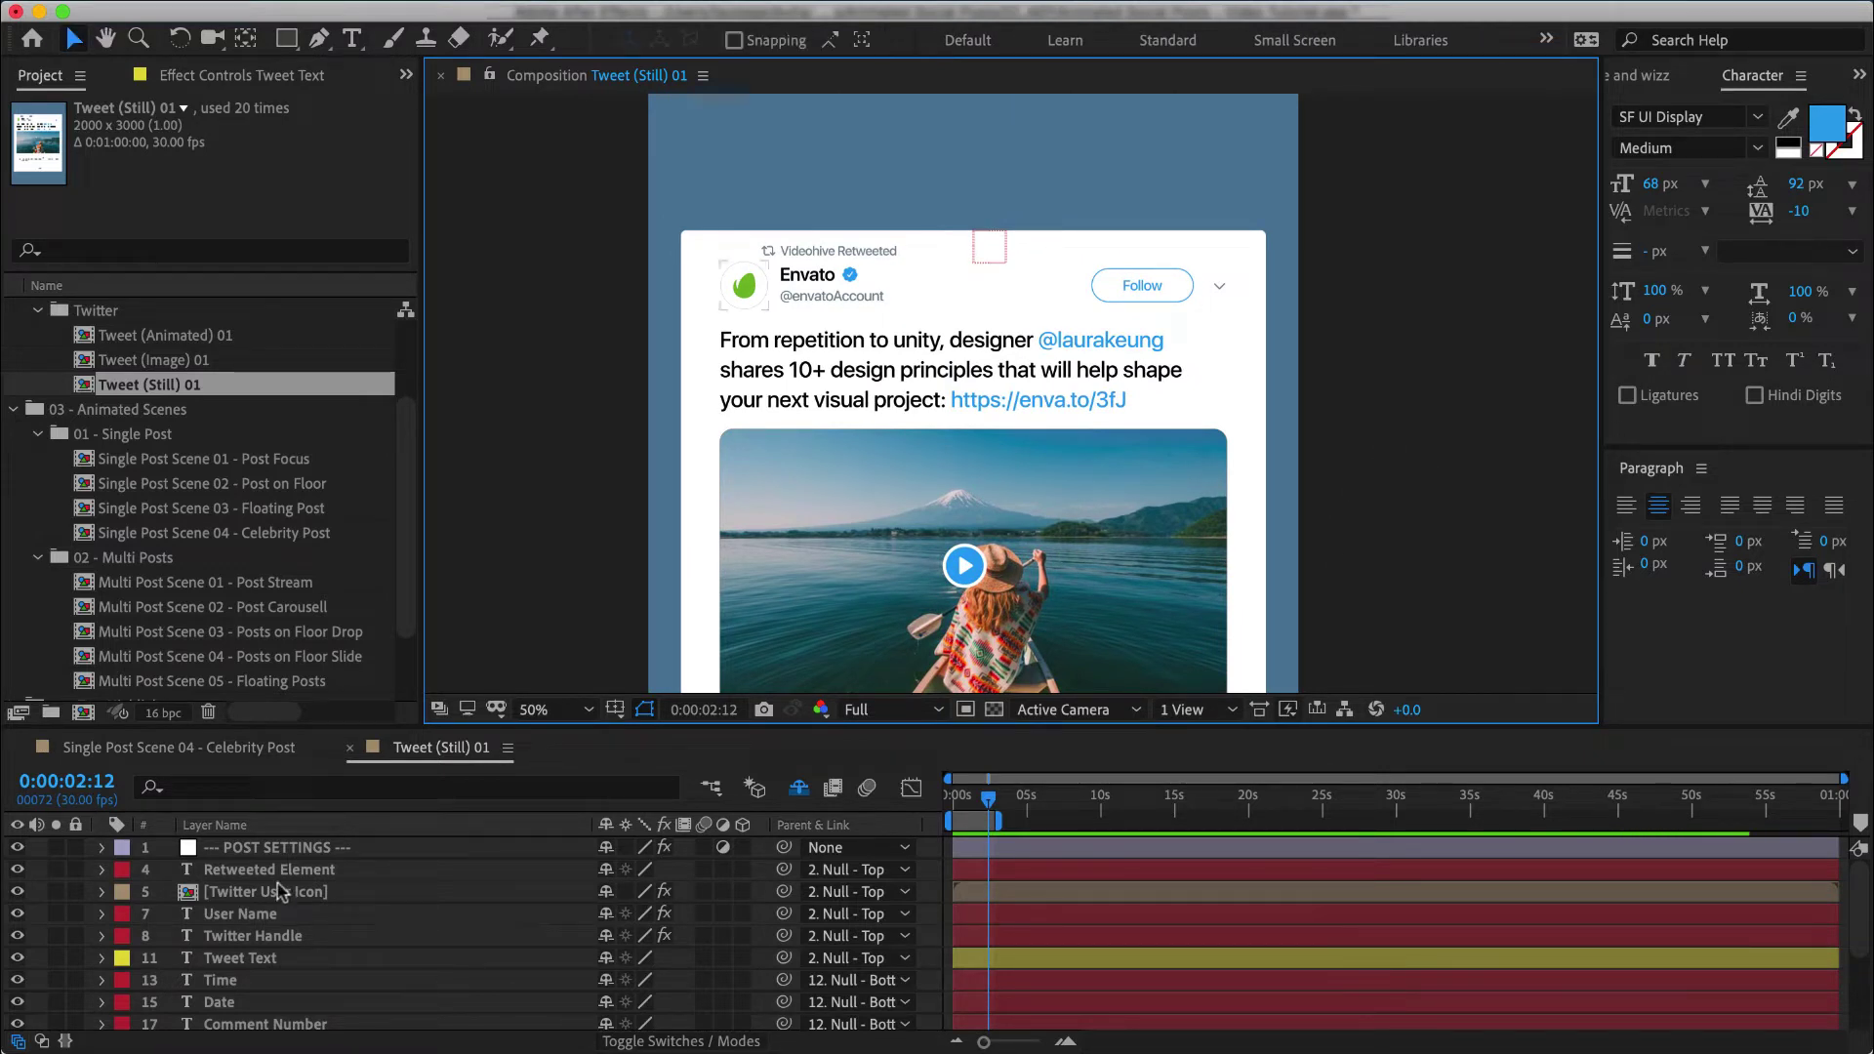
Step: Show the effect controls of the POST SETTINGS layer and select its Post Settings effect
left_click(283, 850)
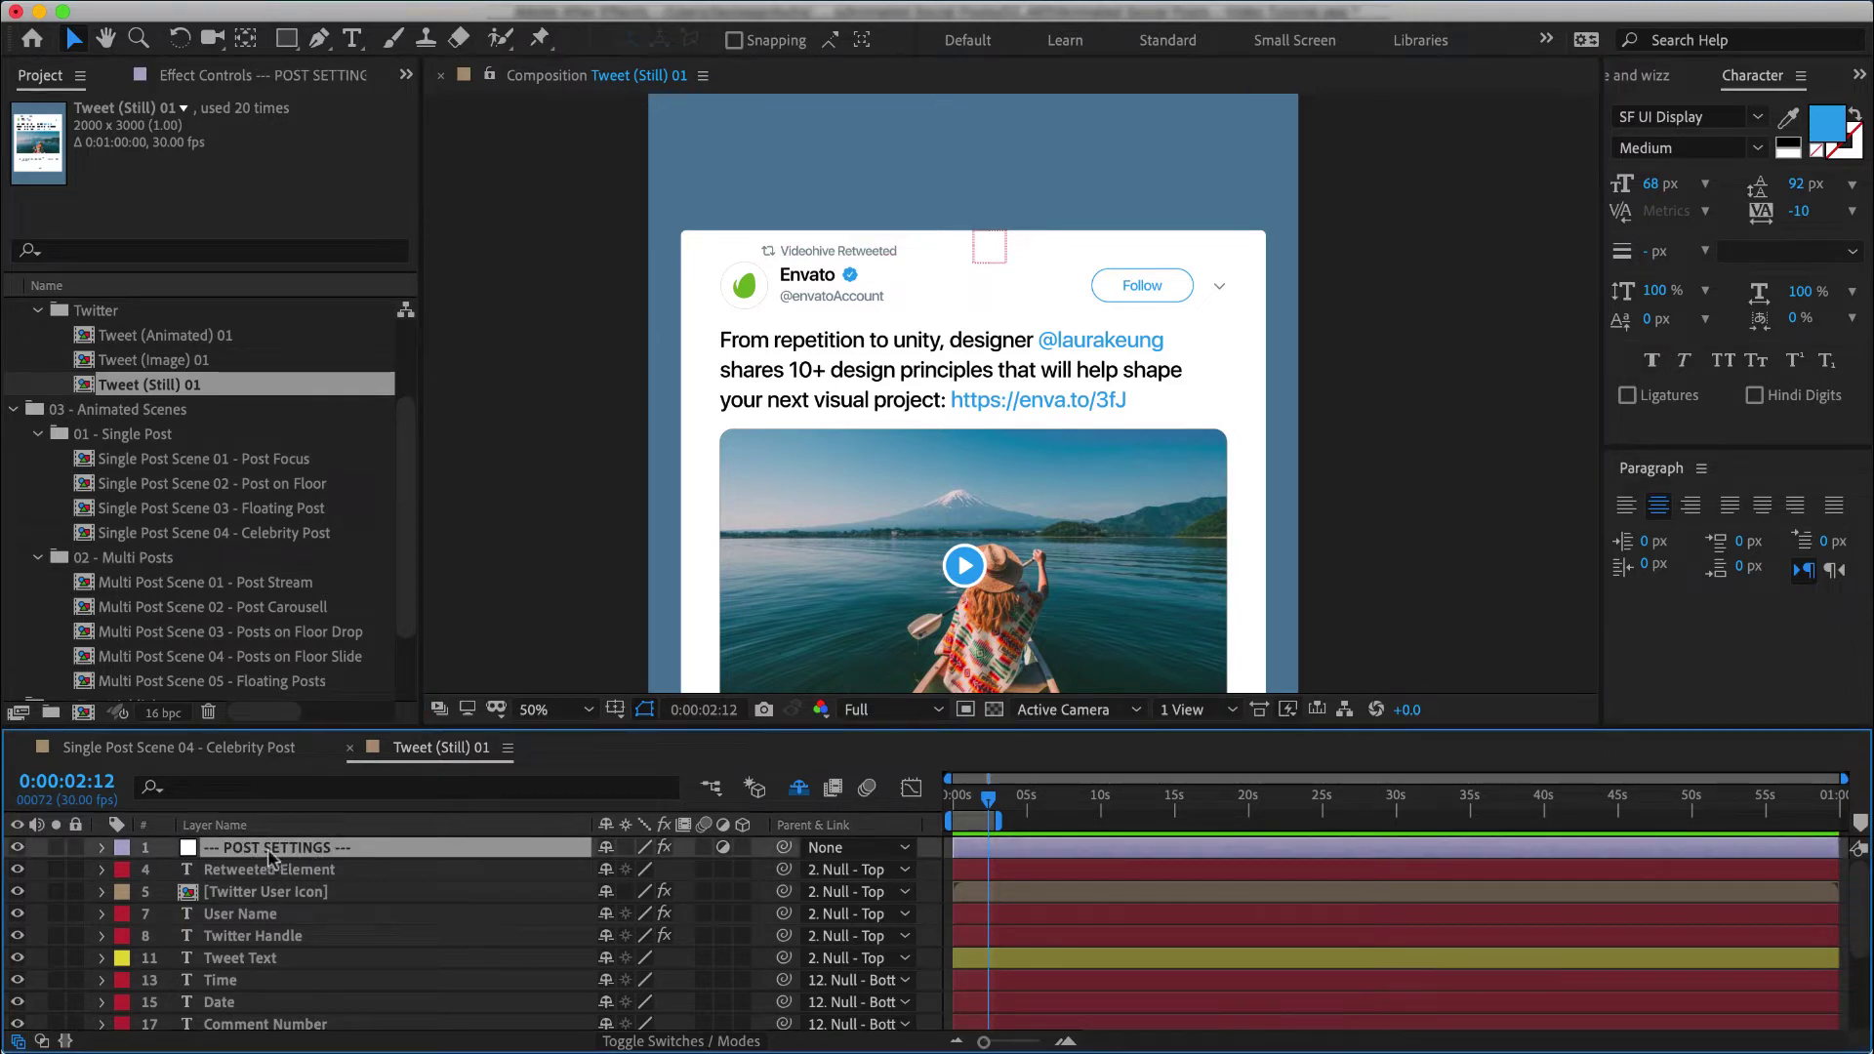
left_click(239, 76)
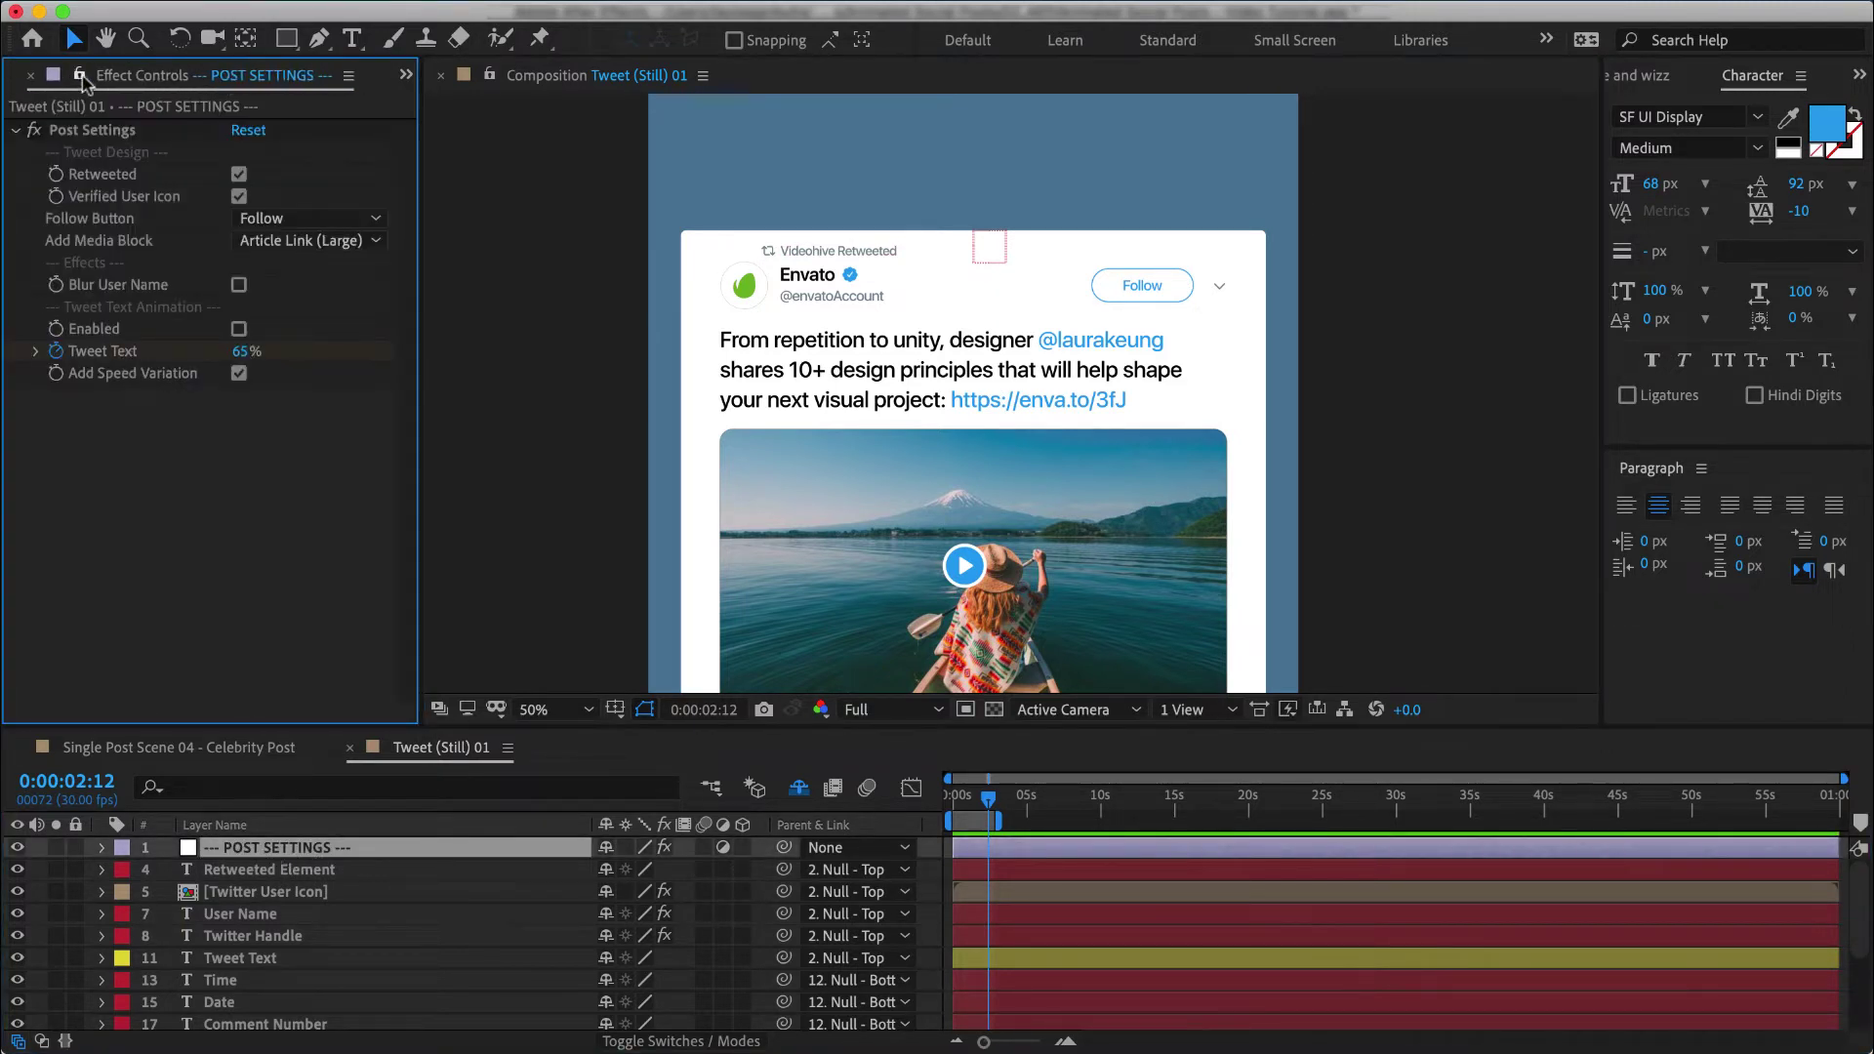
left_click(125, 130)
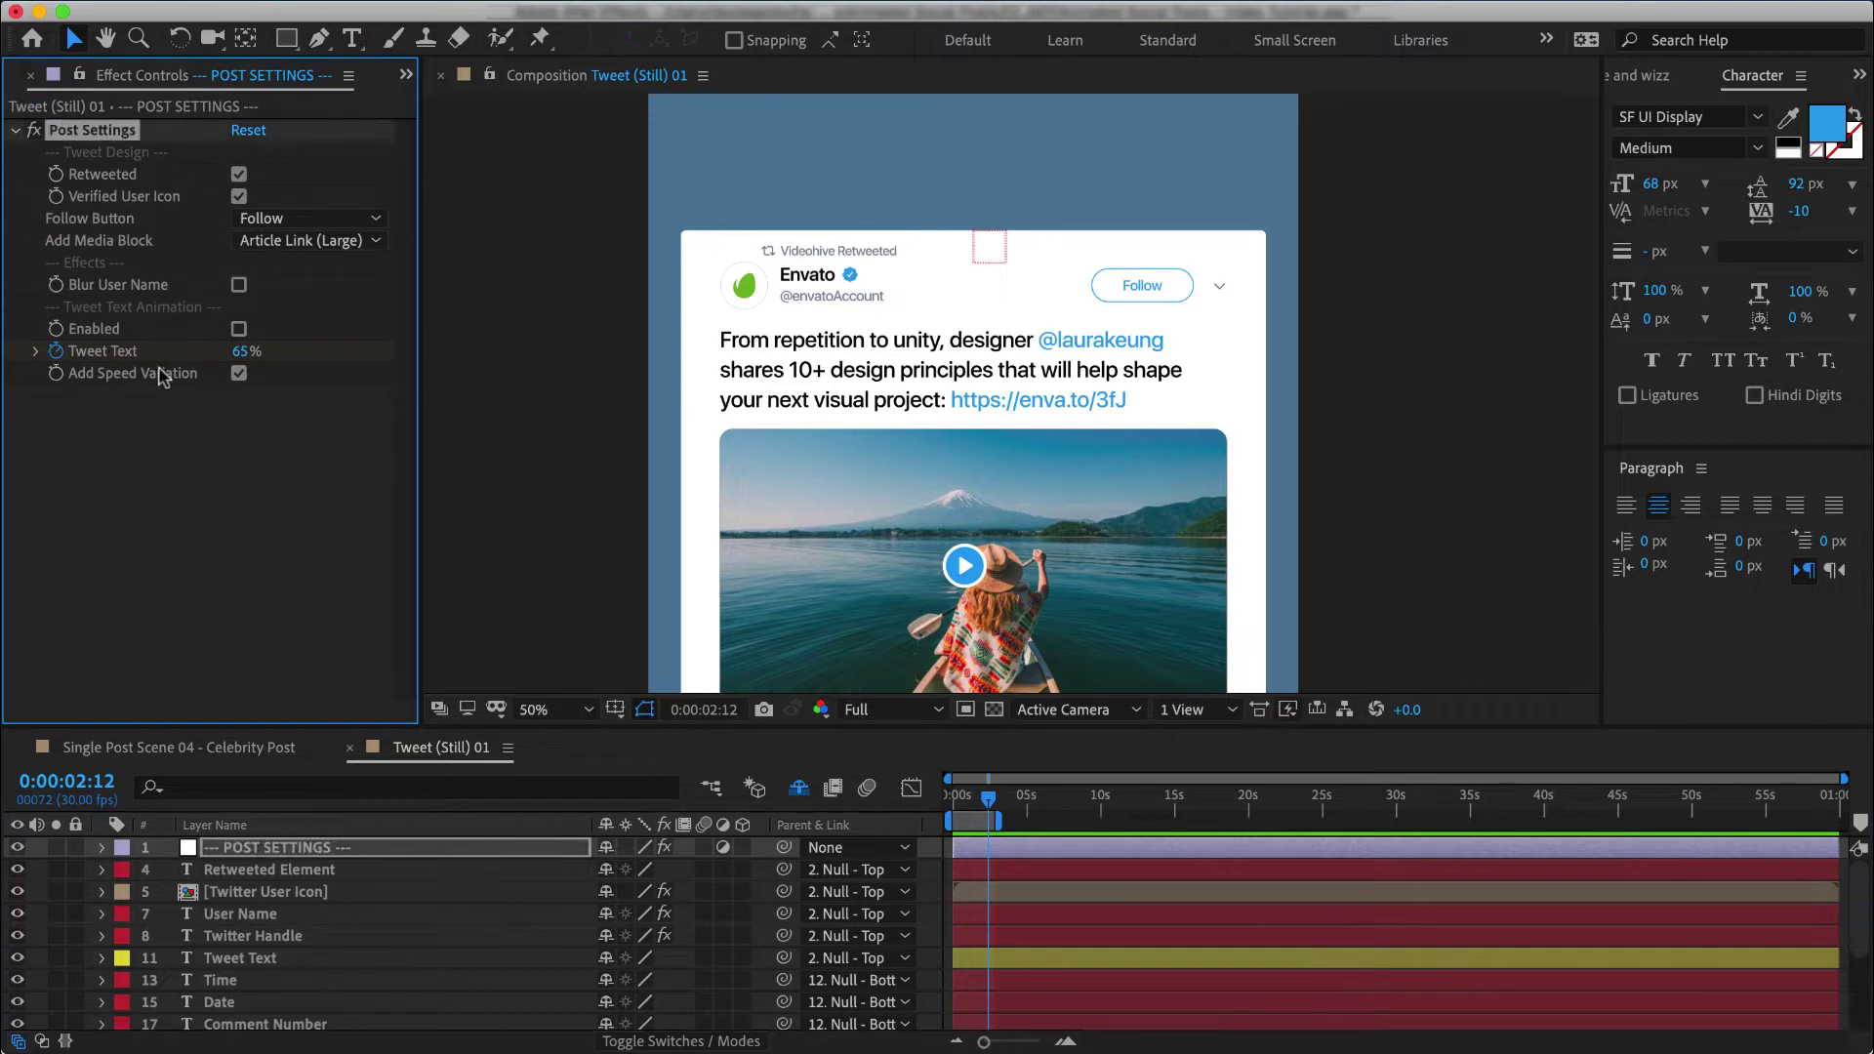
Step: Test the Retweeted option on the tweet header by switching it off and on, leaving it enabled
scroll(888, 291, "up", 1)
key("space")
left_click_drag(743, 202, 886, 362)
key("v")
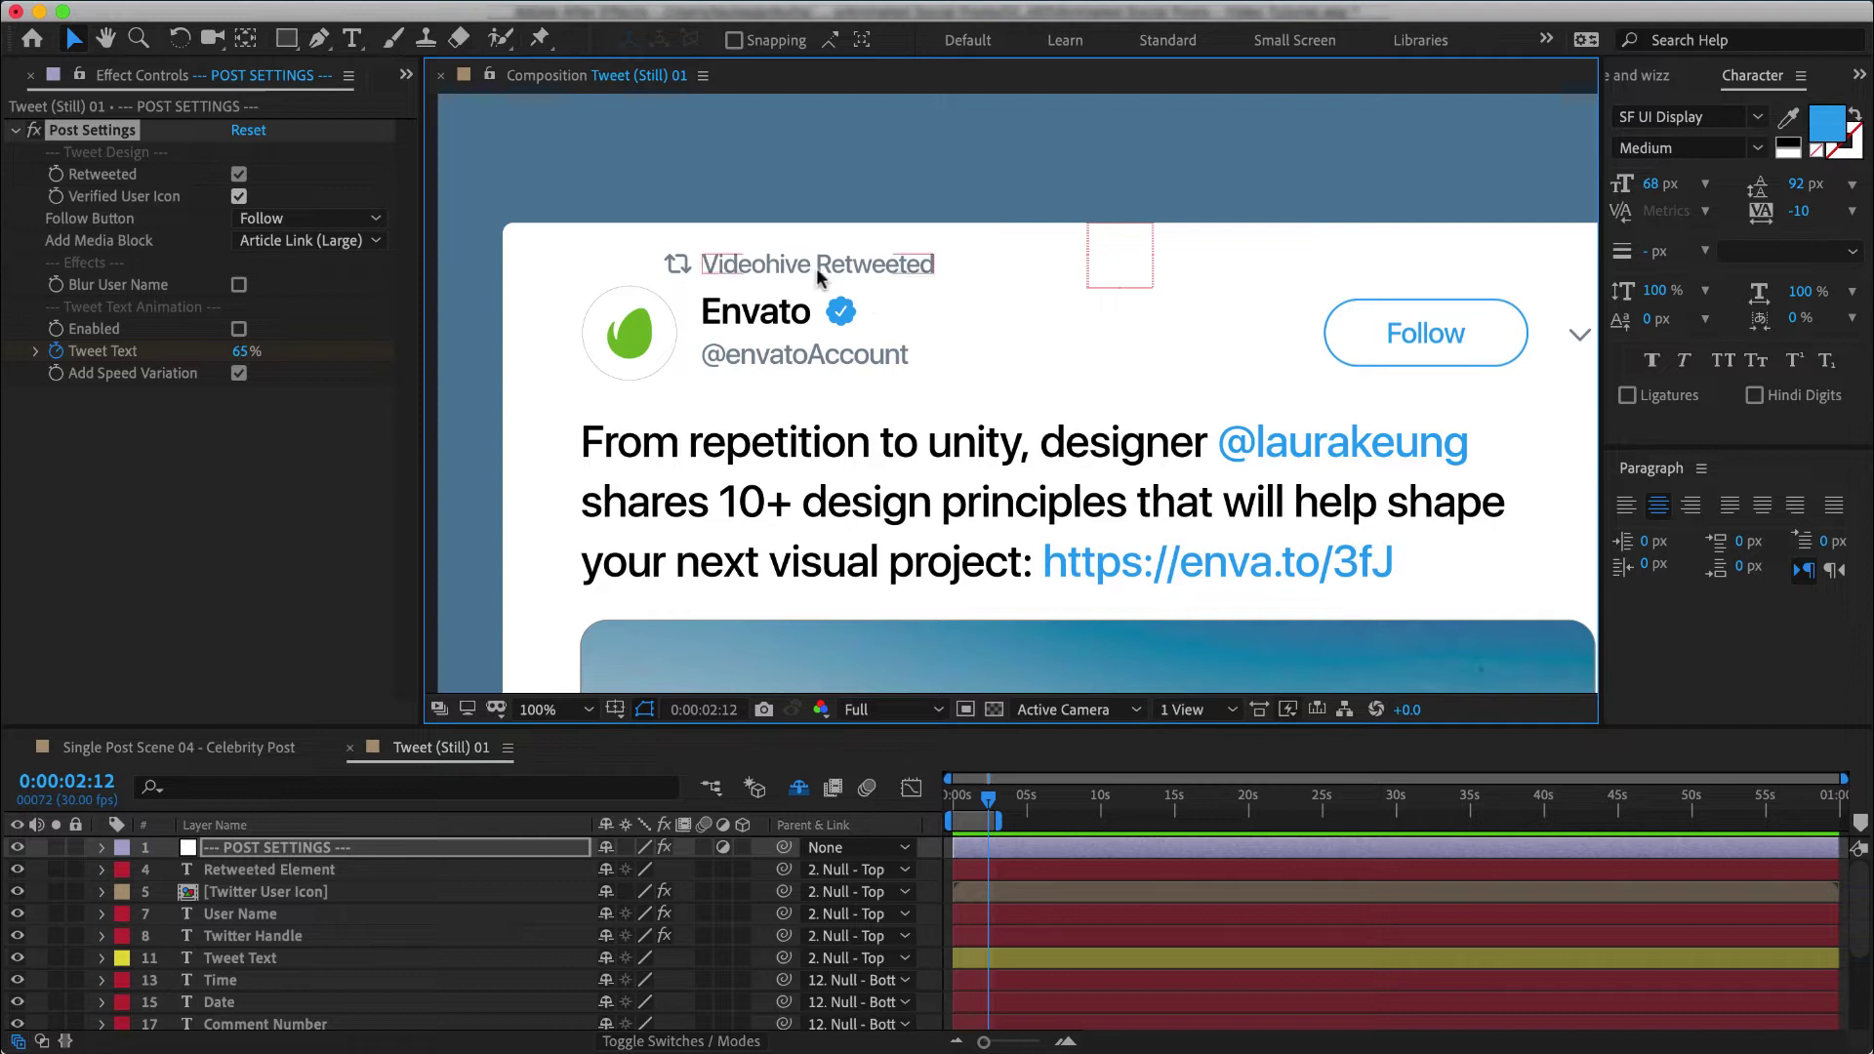
left_click(239, 174)
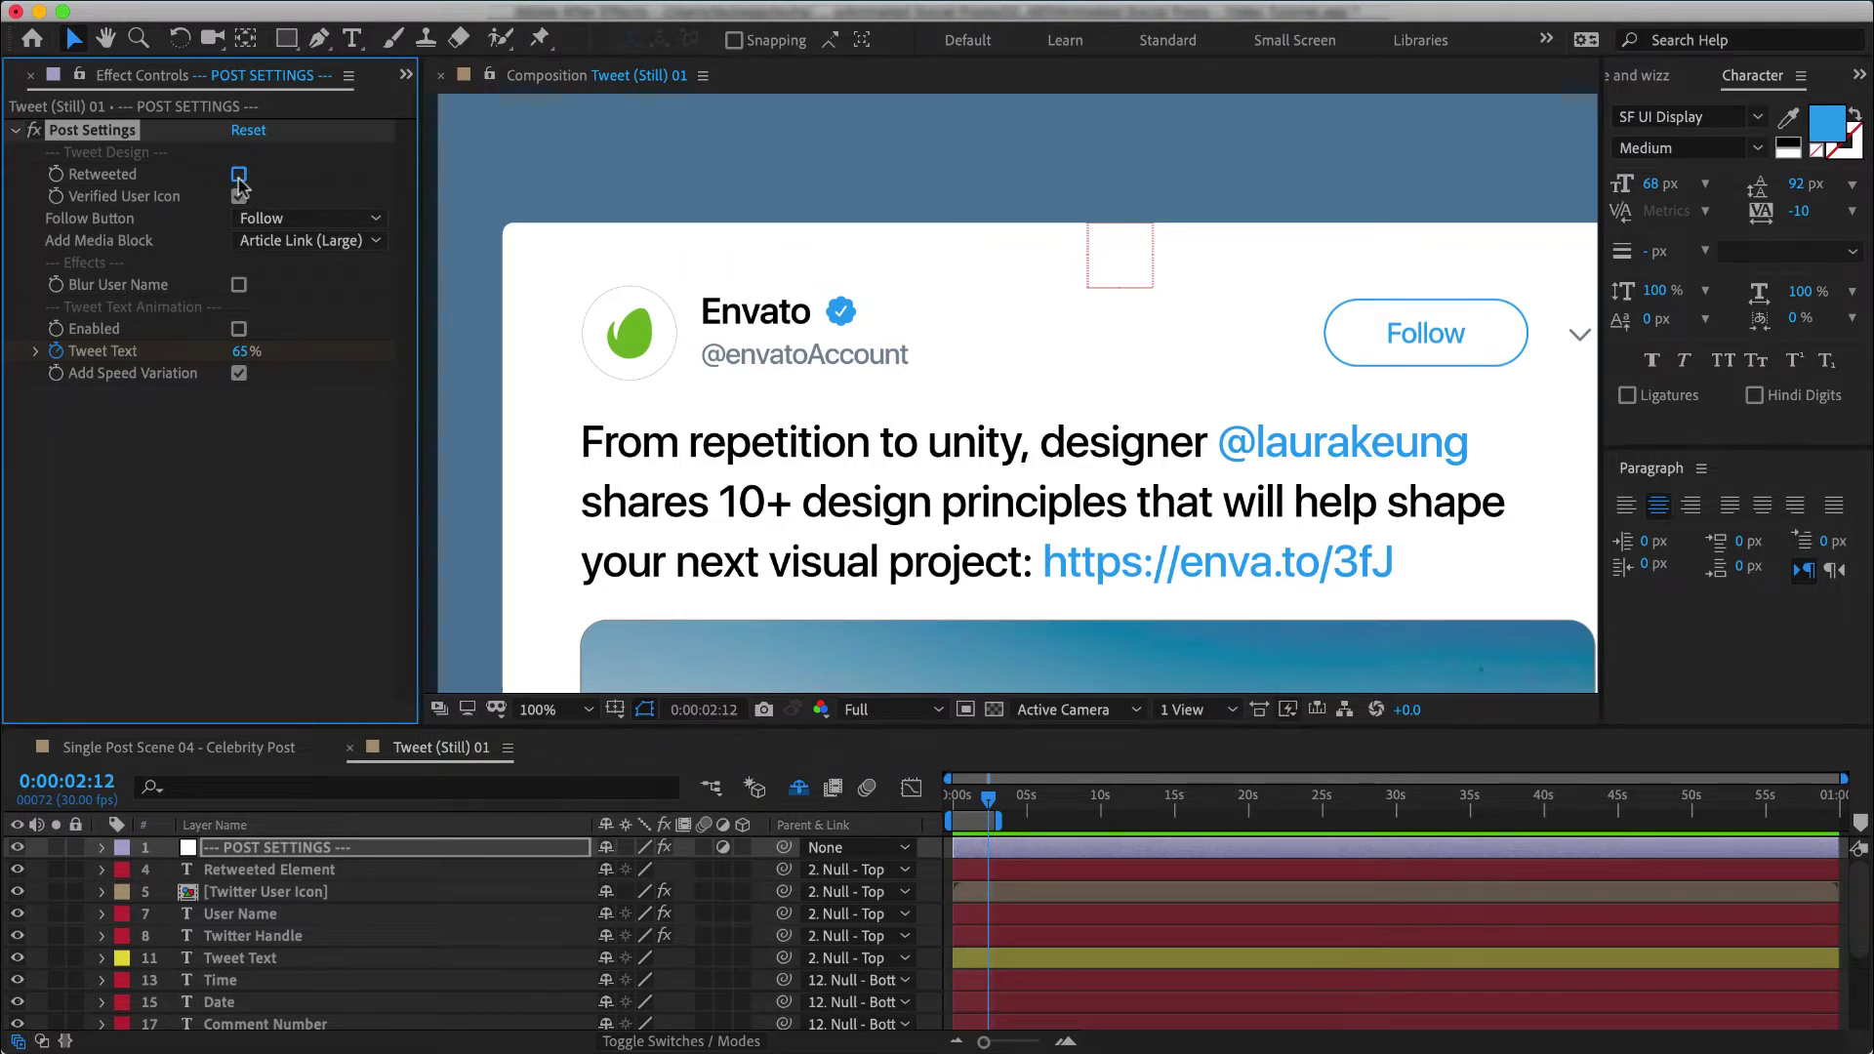
left_click(239, 176)
left_click(240, 176)
left_click(239, 175)
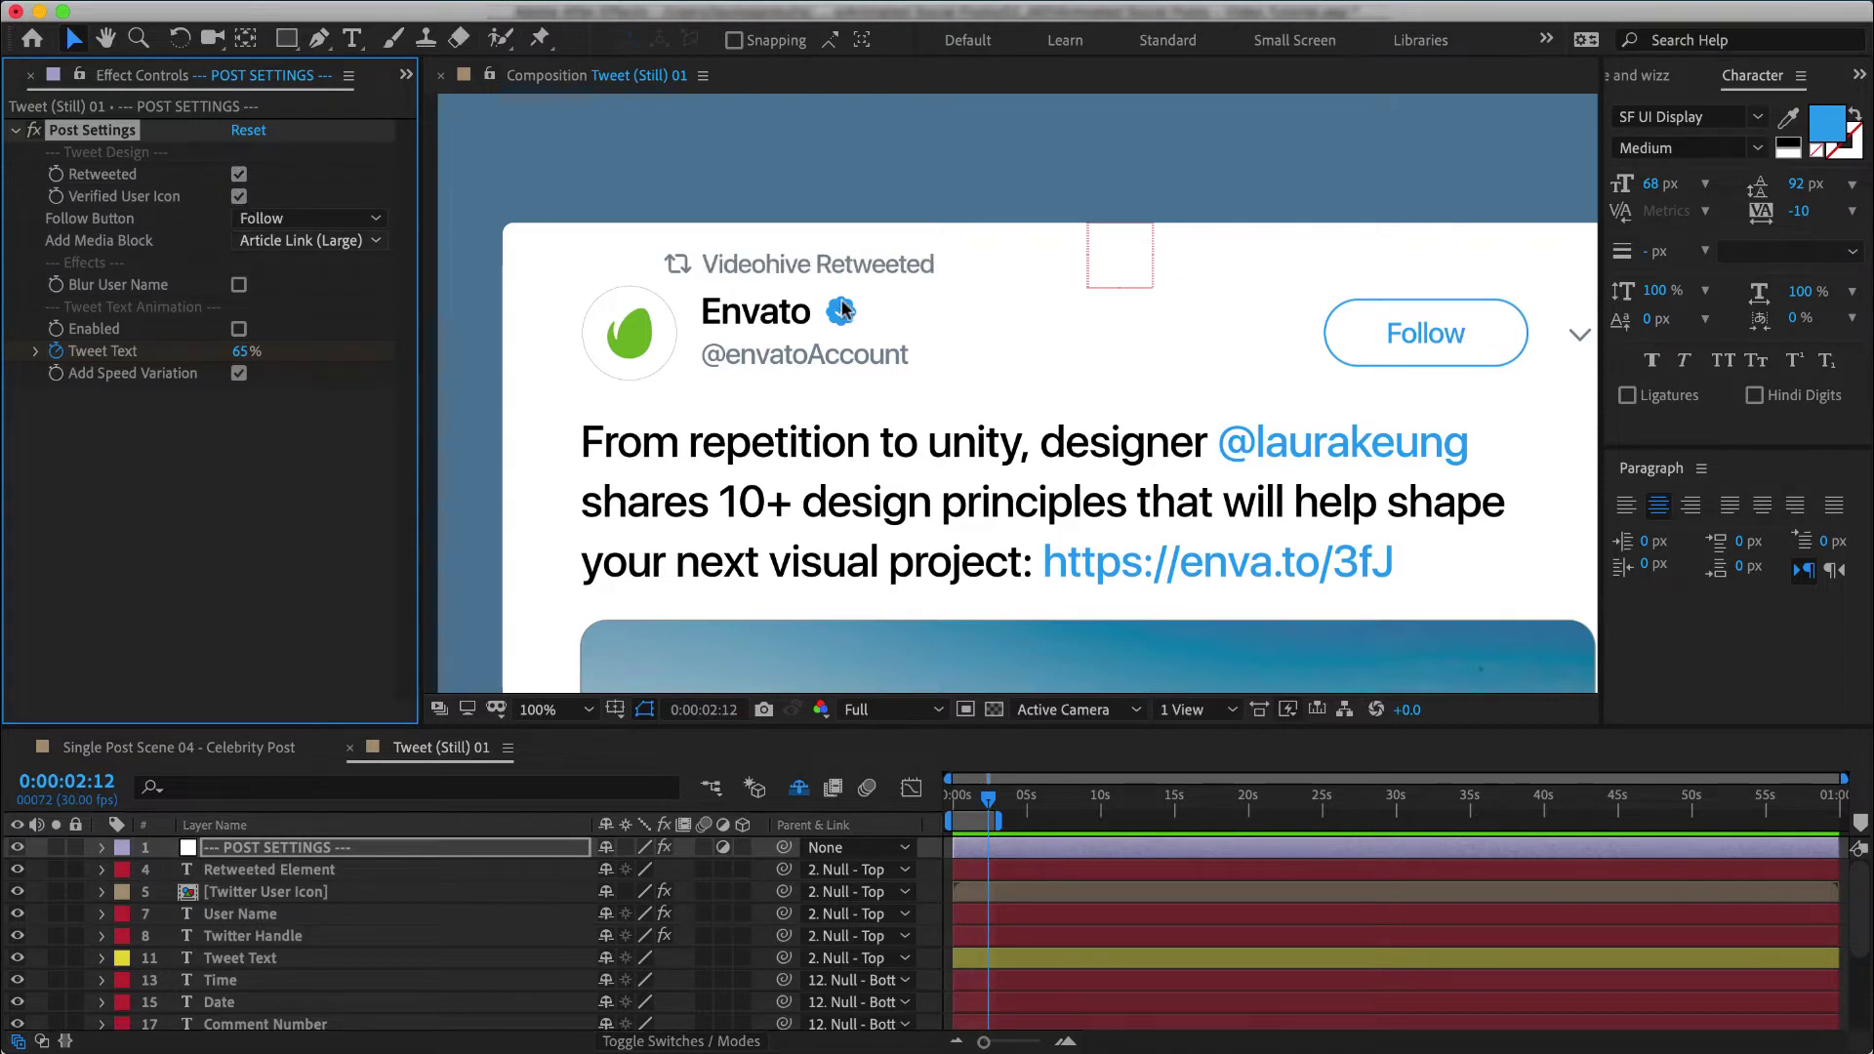
Step: Turn off Verified User Icon and set the Follow Button to Following, trying Disabled first
left_click(239, 197)
left_click(240, 196)
left_click(240, 196)
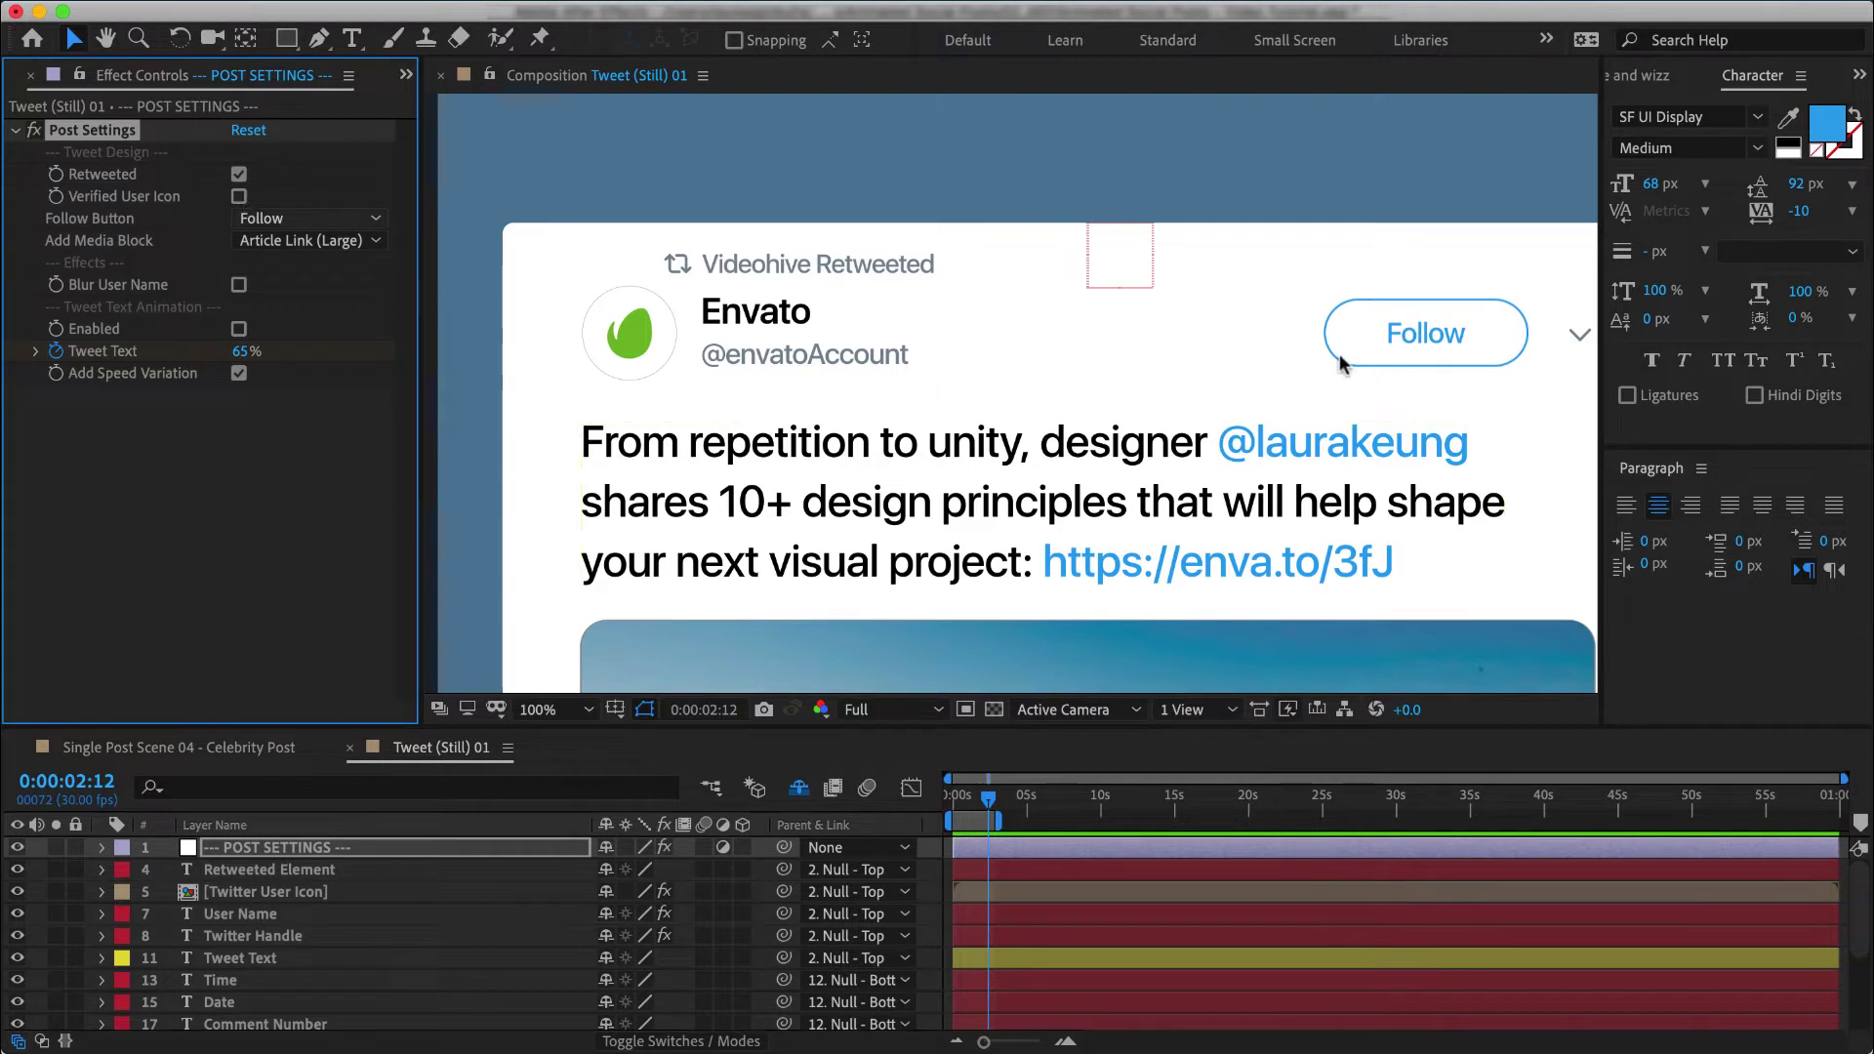
left_click(291, 217)
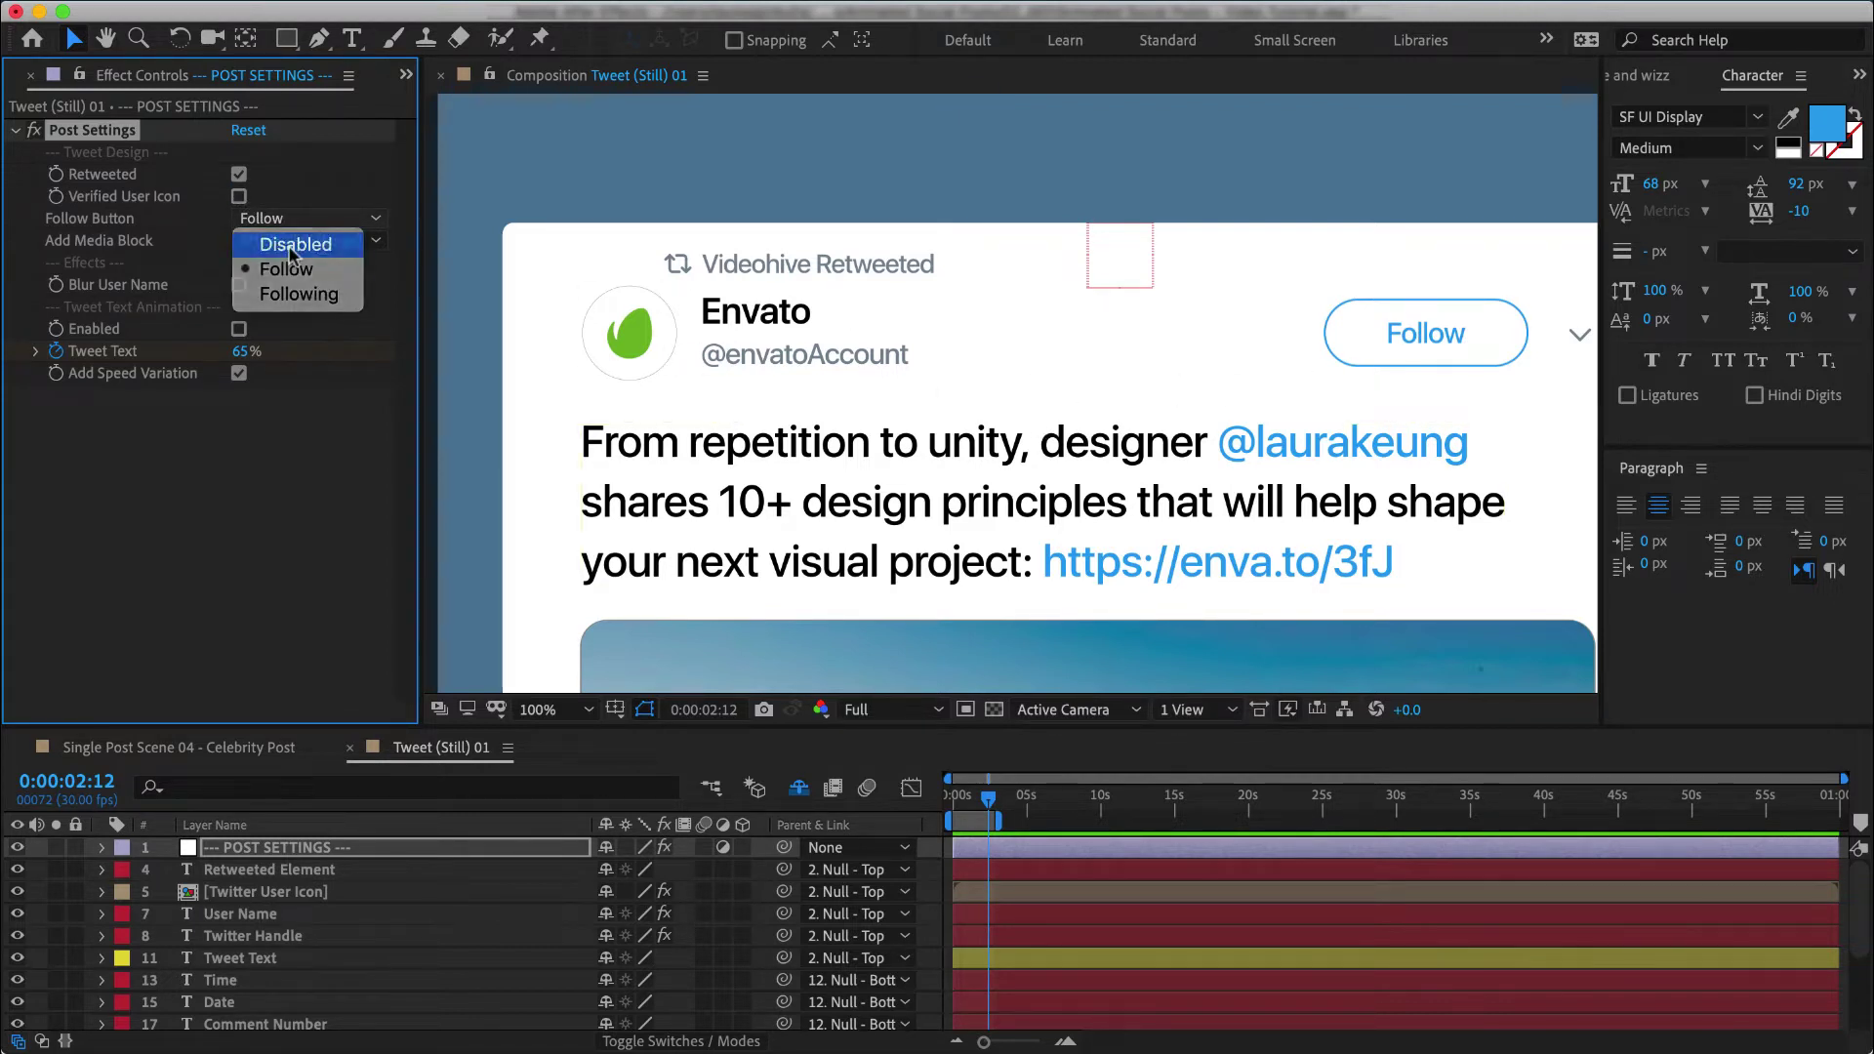
left_click(291, 246)
left_click(293, 222)
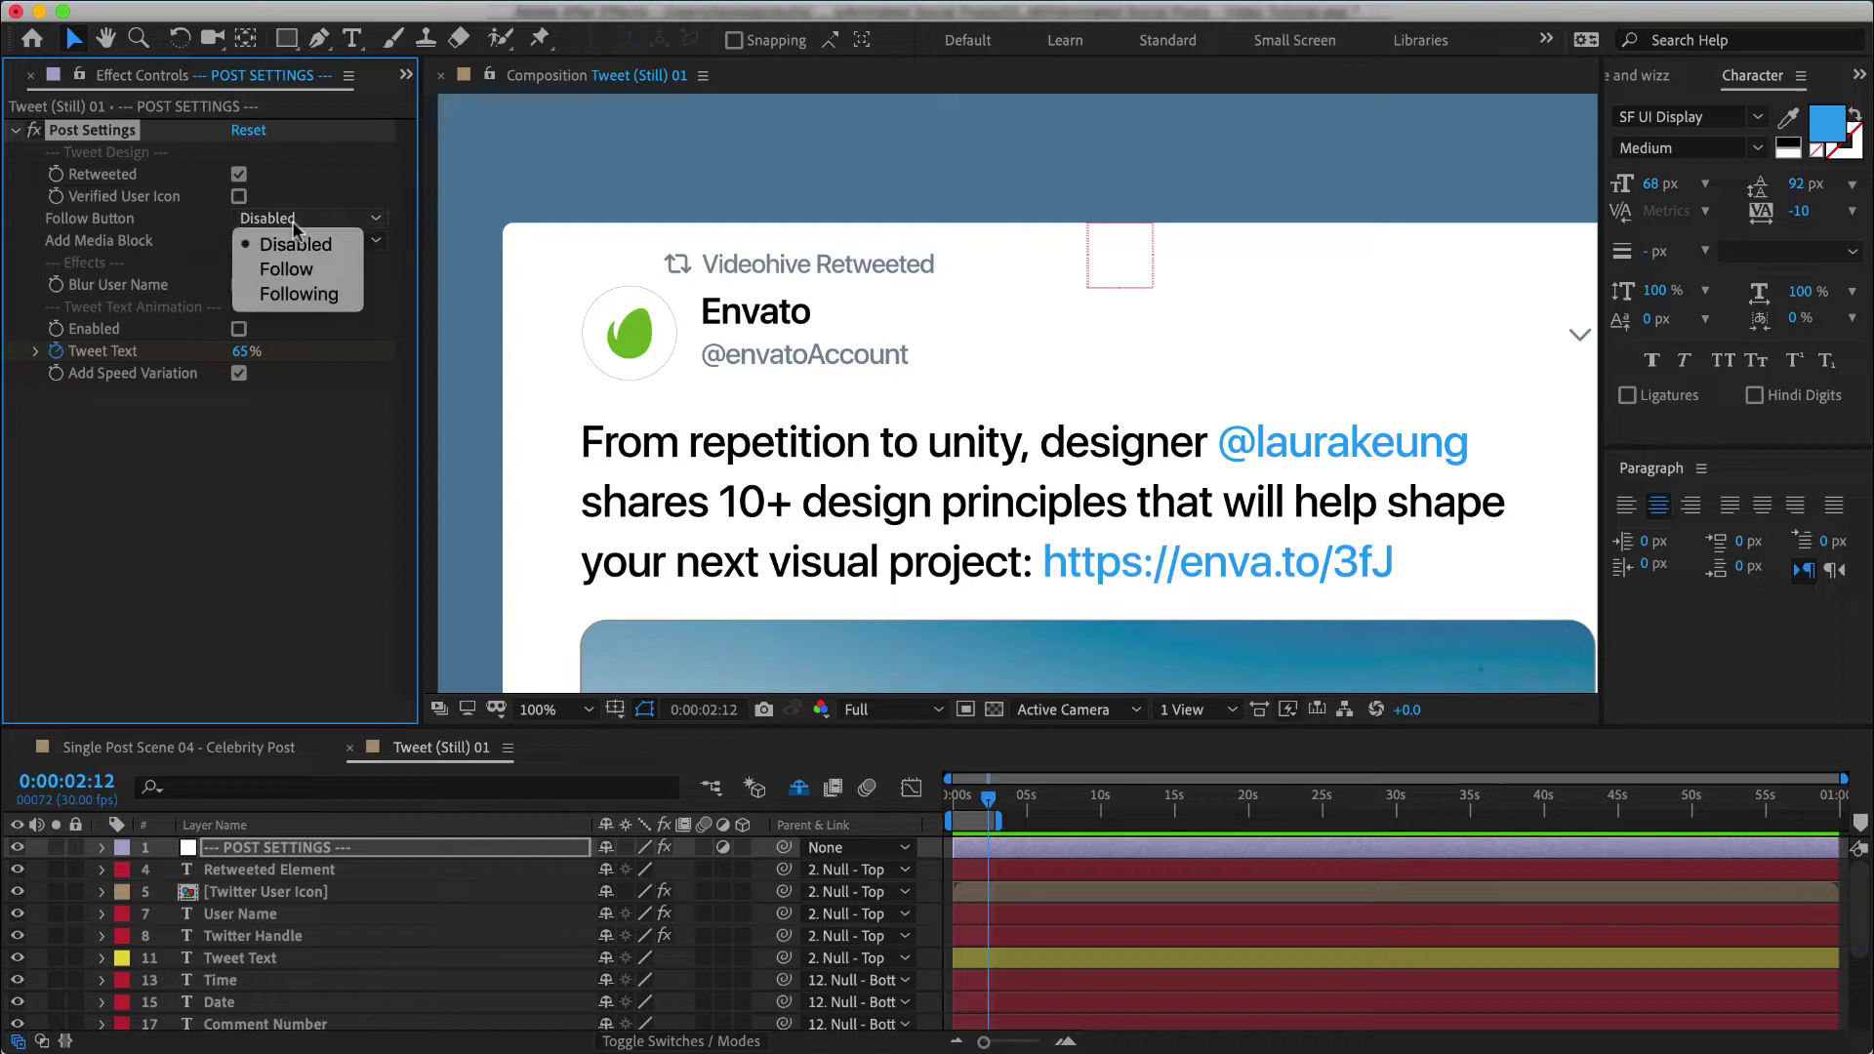
left_click(285, 293)
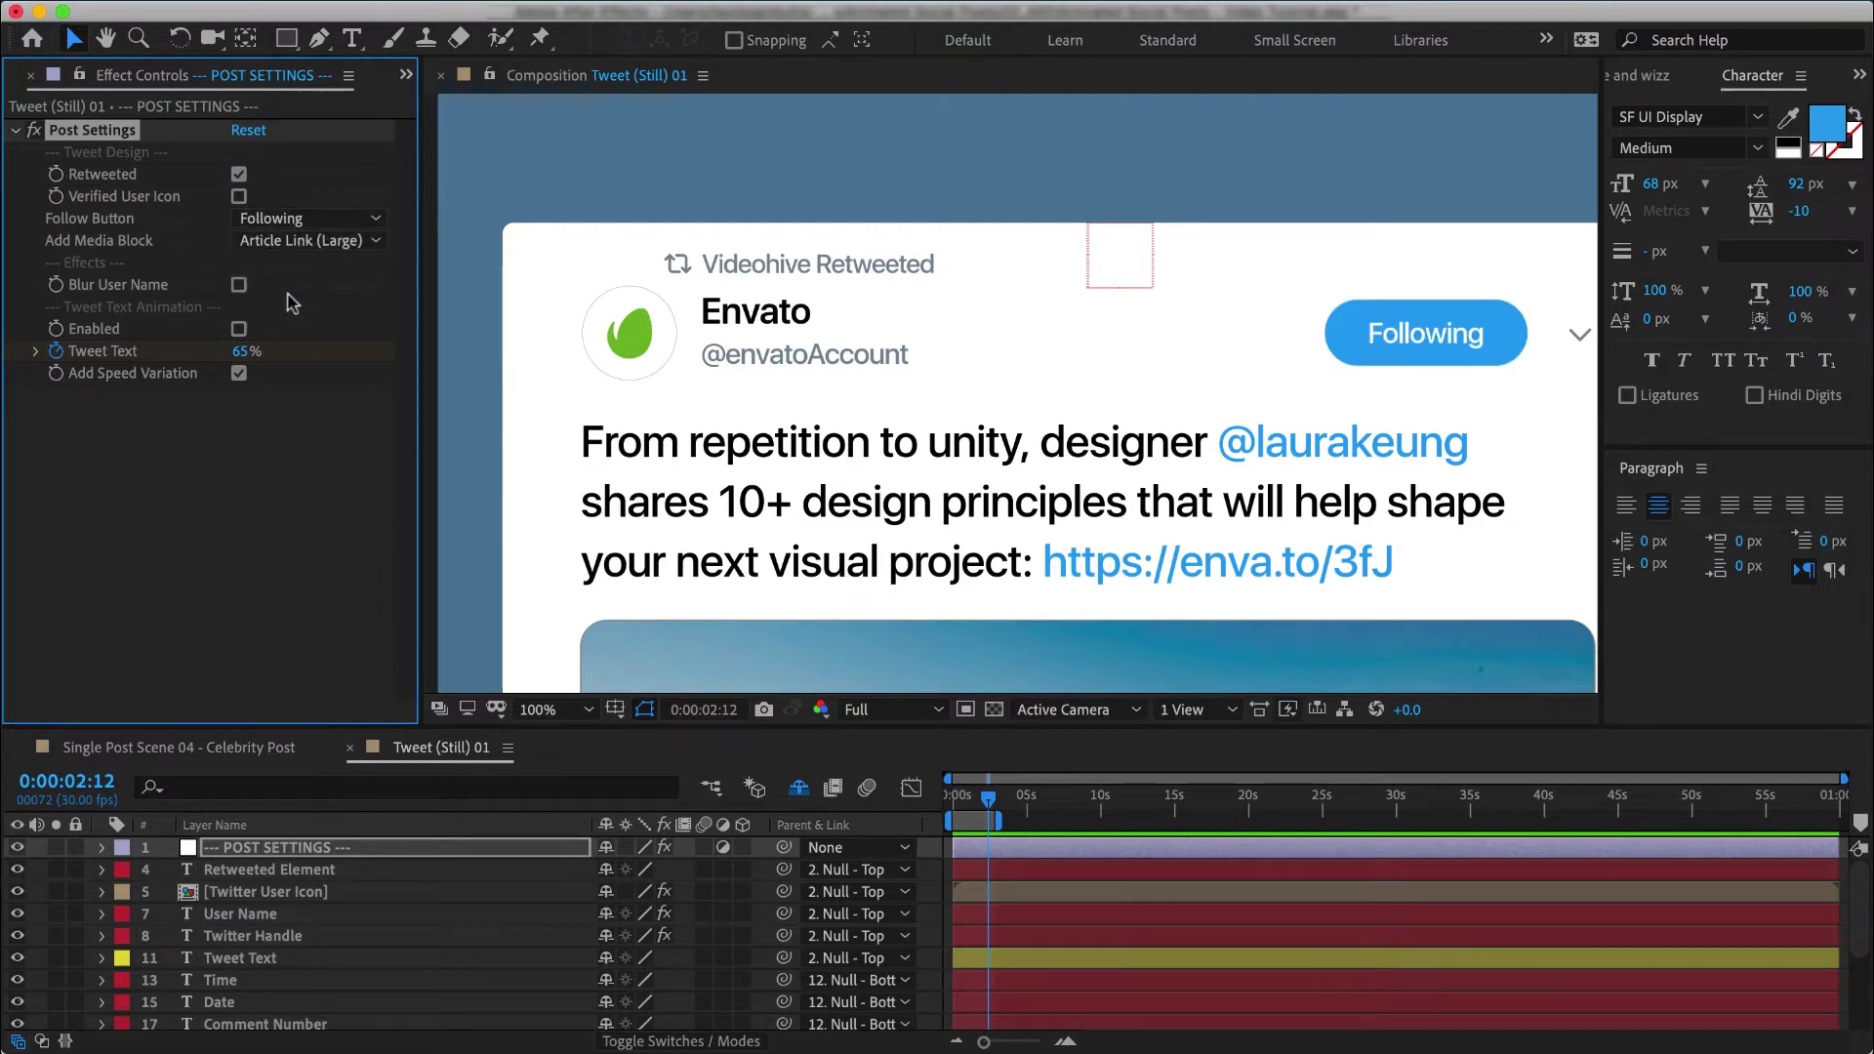
Step: Try the Blur User Name effect on the tweet header and switch it back off
left_click(238, 285)
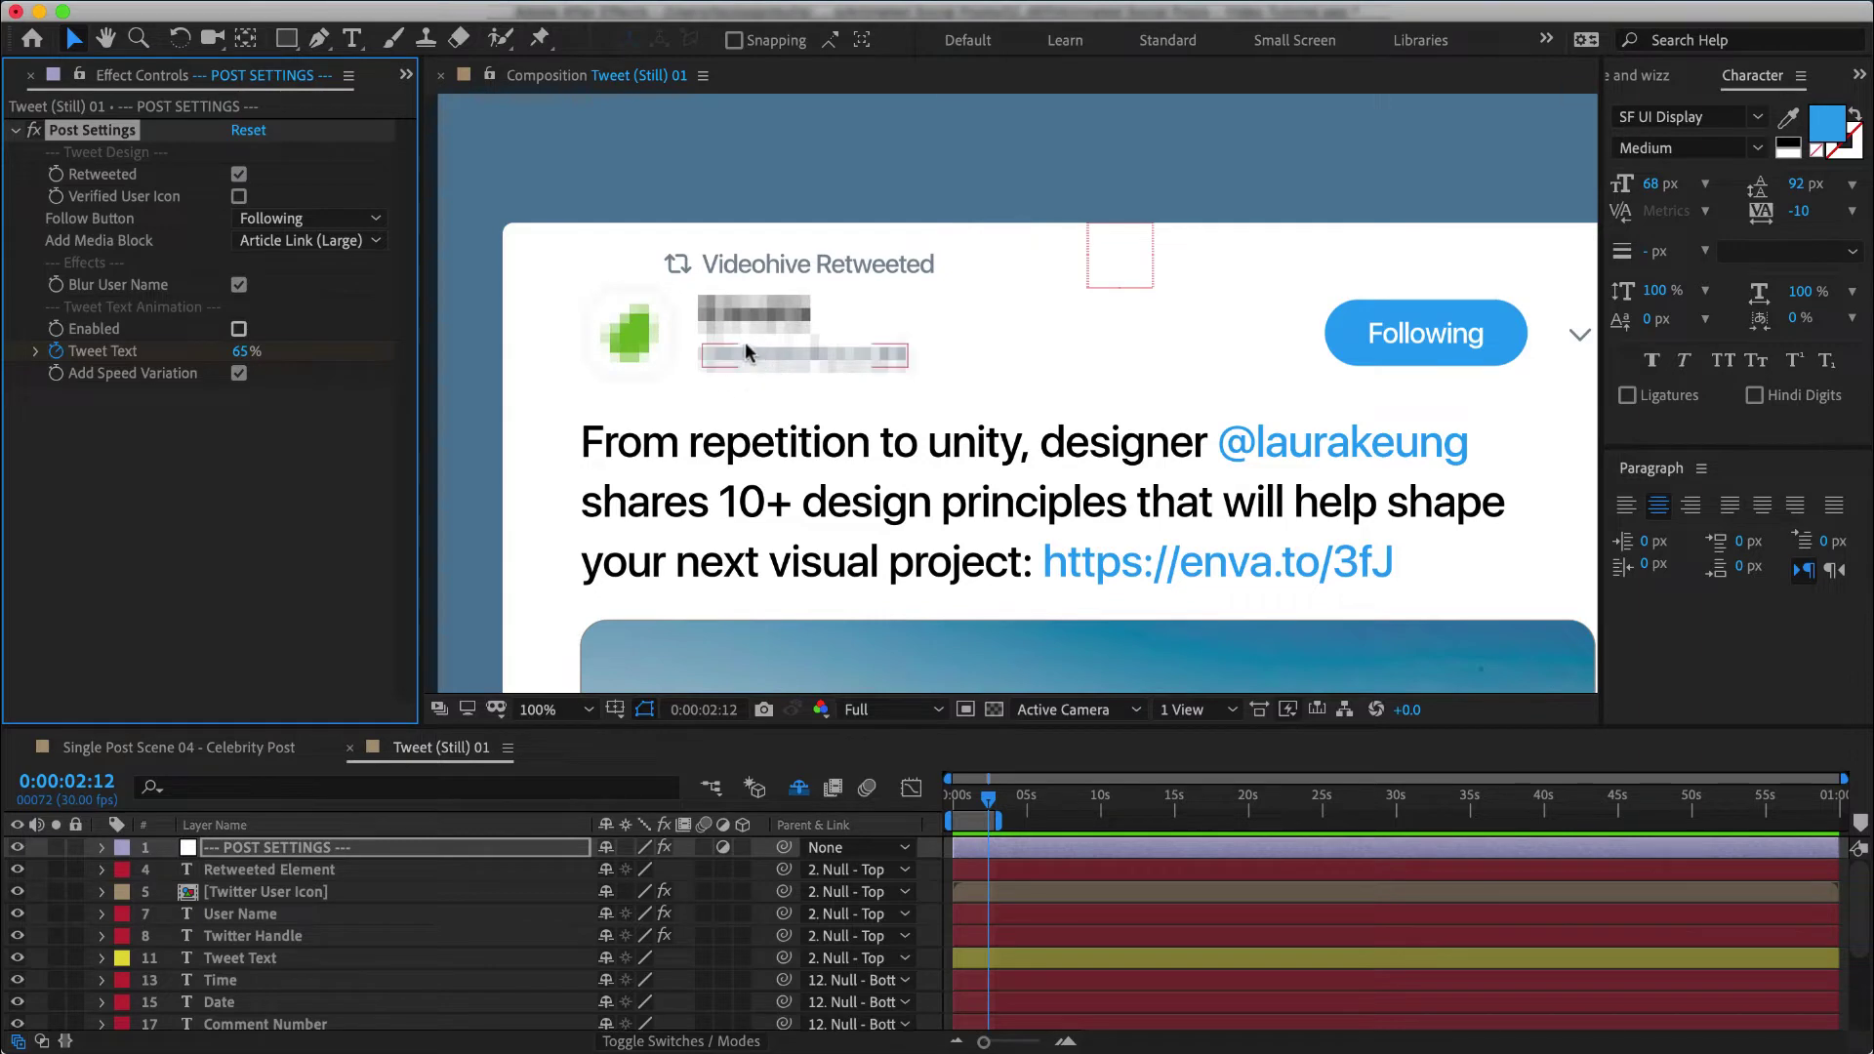
left_click(240, 285)
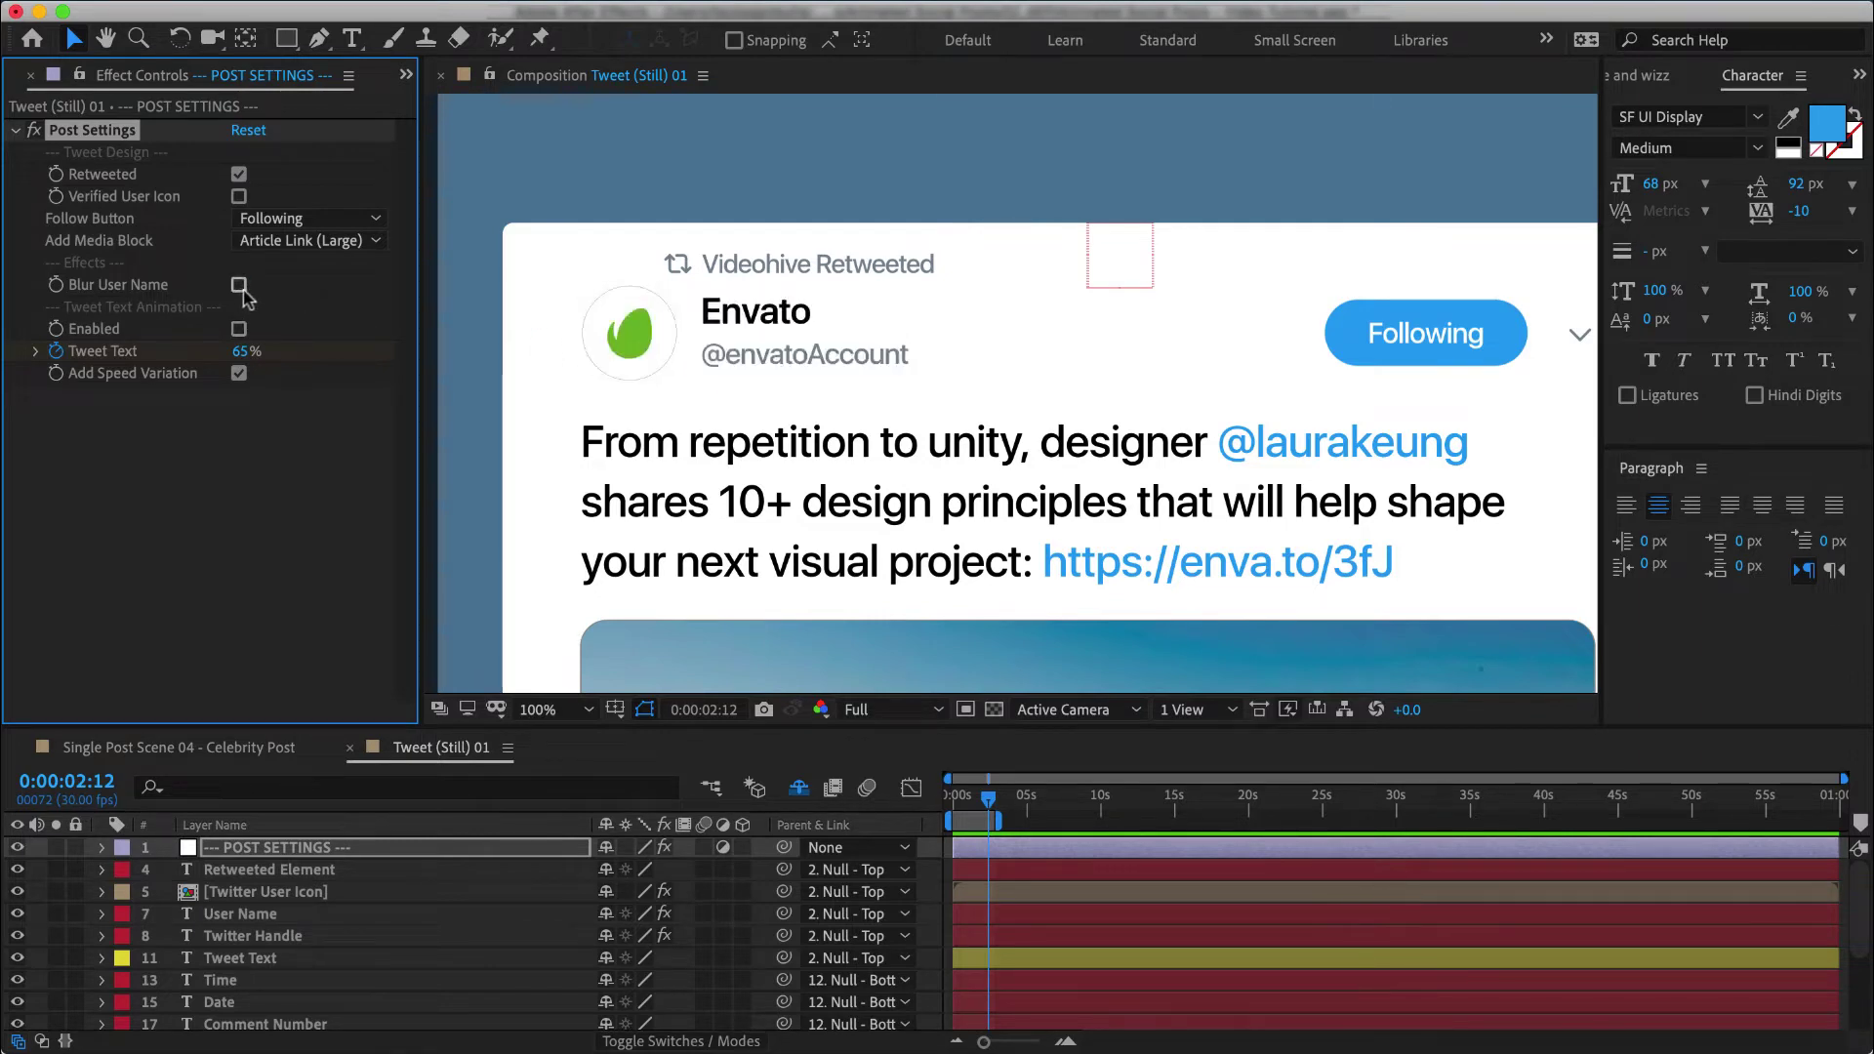
Step: Bring the whole media block into view and try the None option for Add Media Block
key("h")
left_click_drag(1021, 544, 963, 435)
left_click_drag(941, 360, 914, 183)
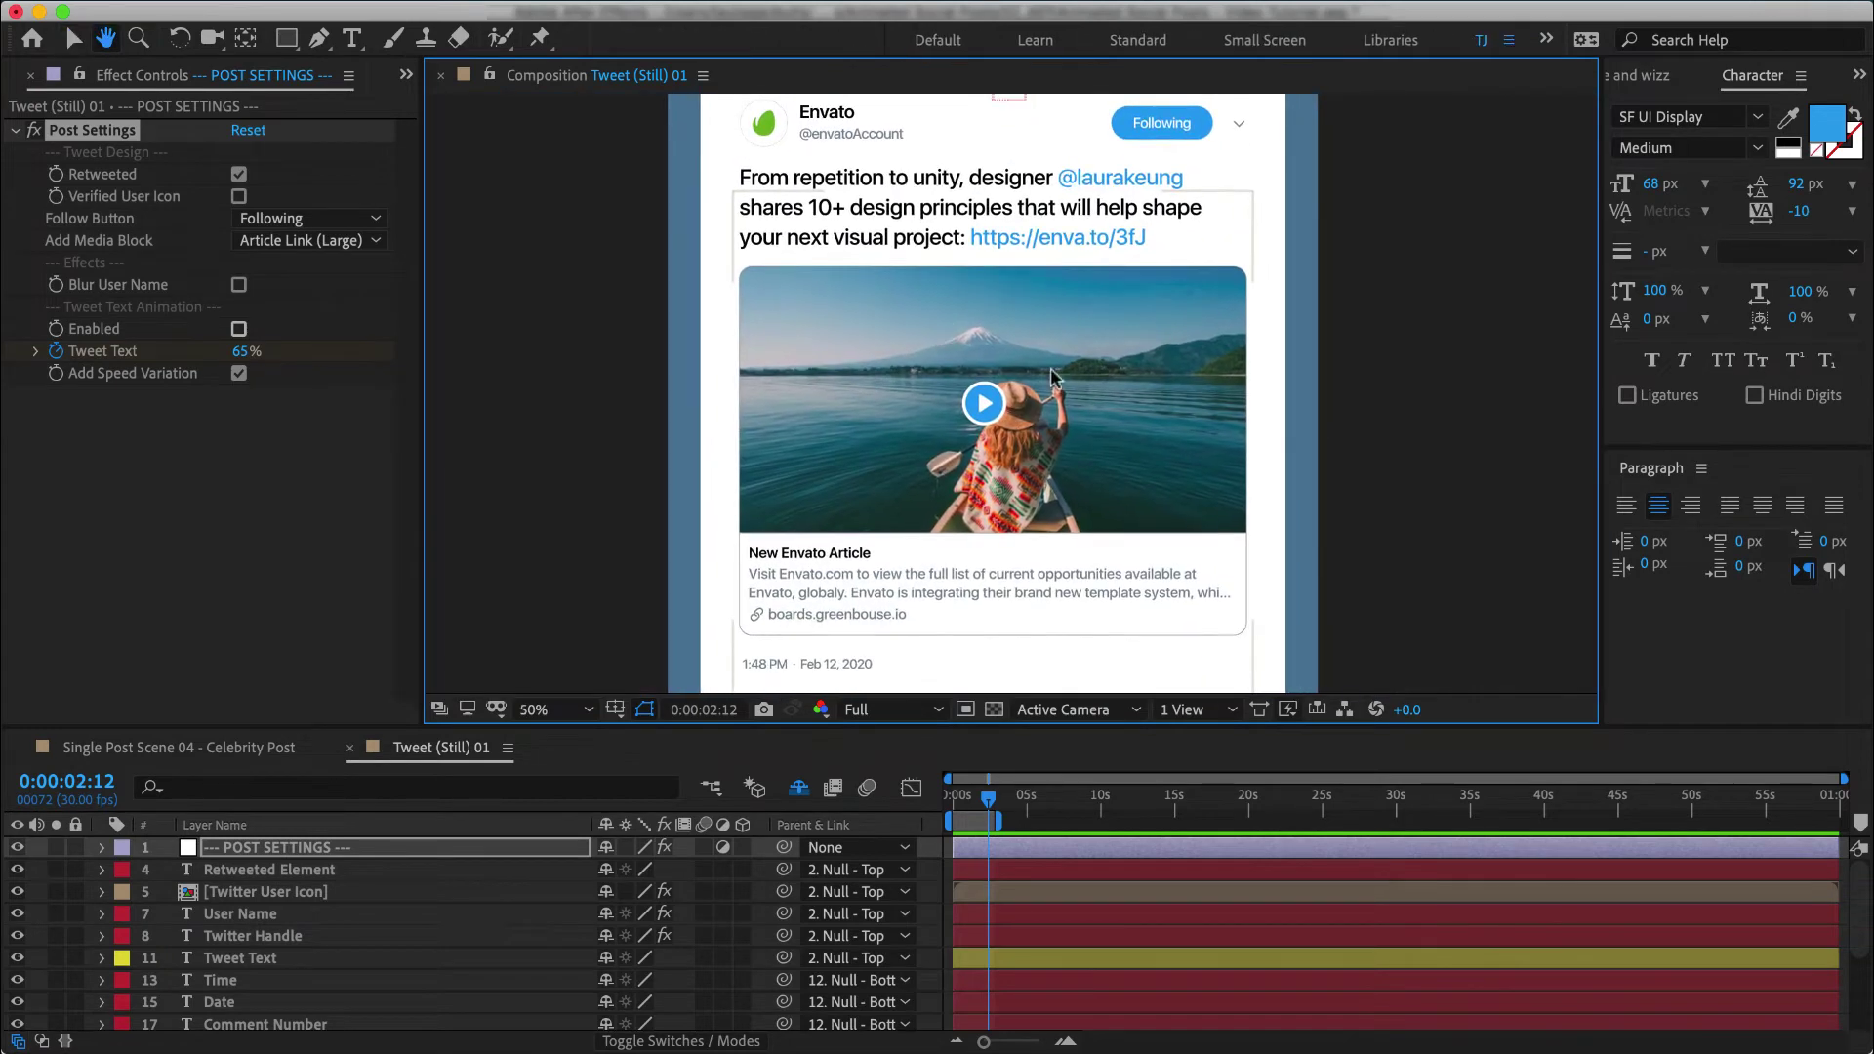
key("v")
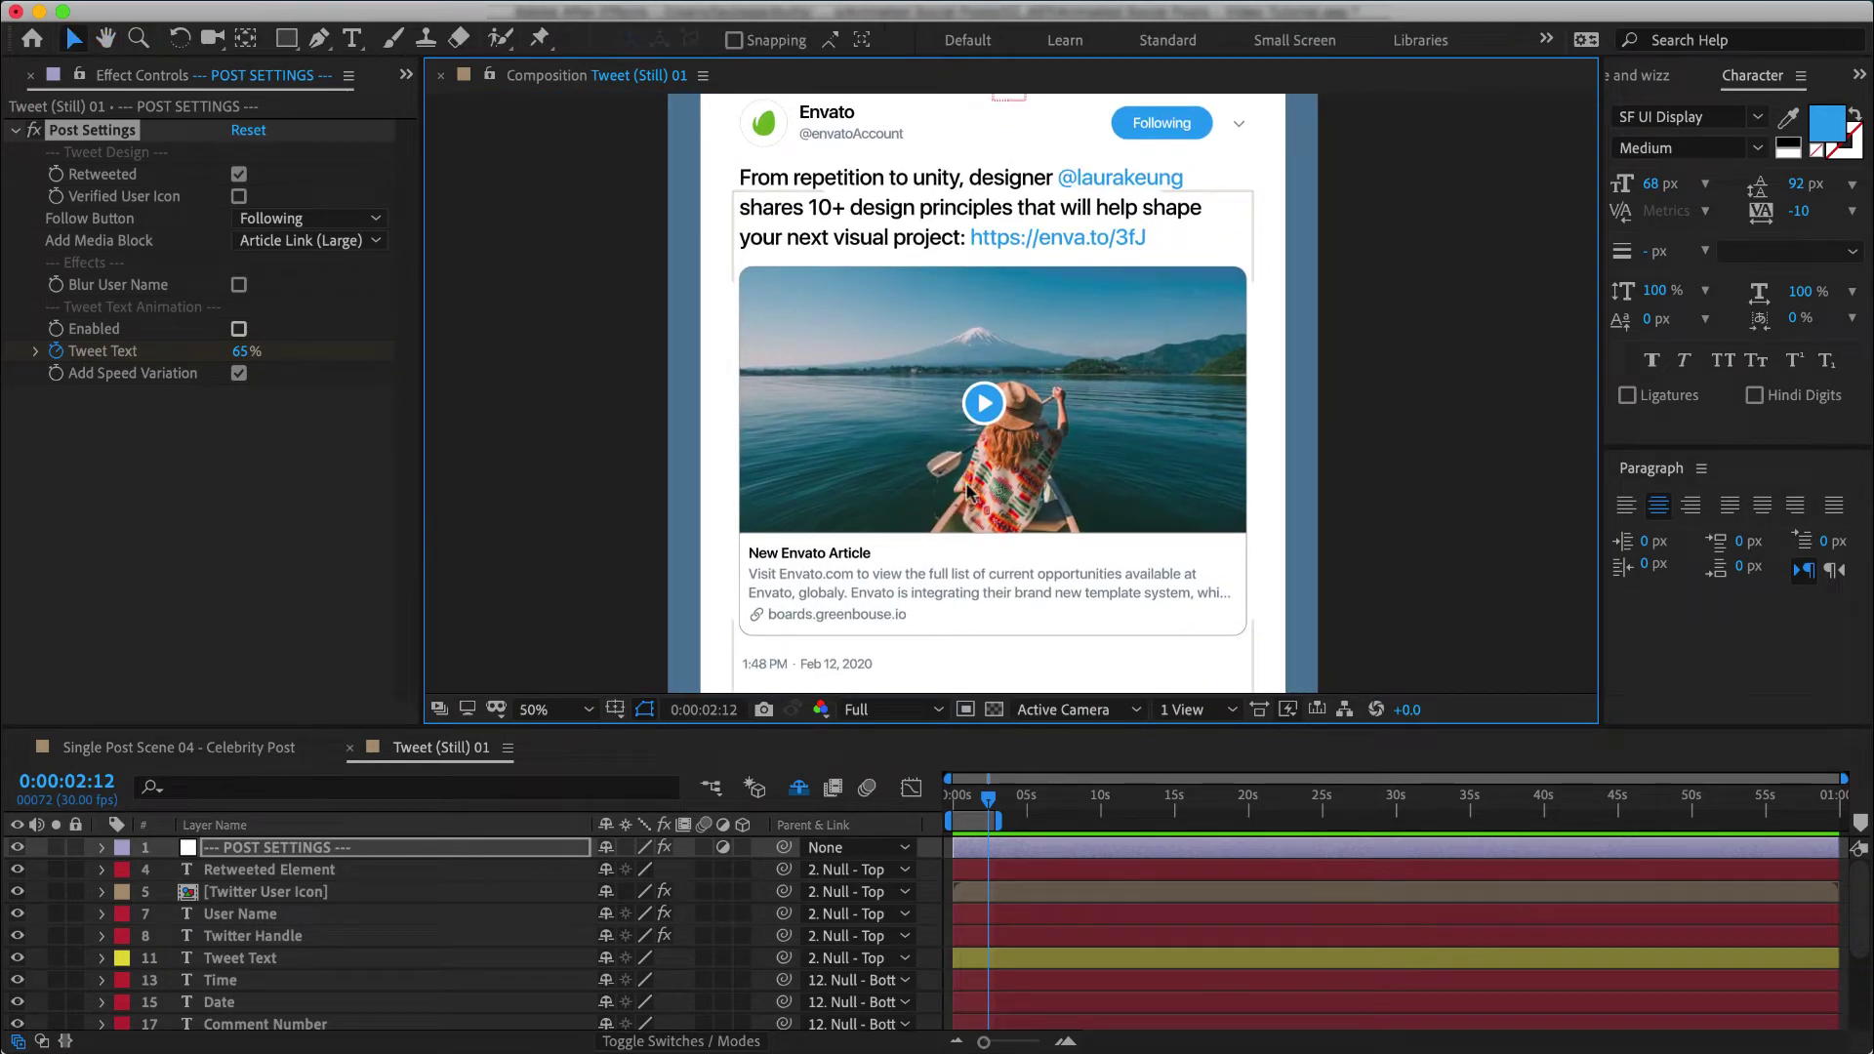
left_click(305, 244)
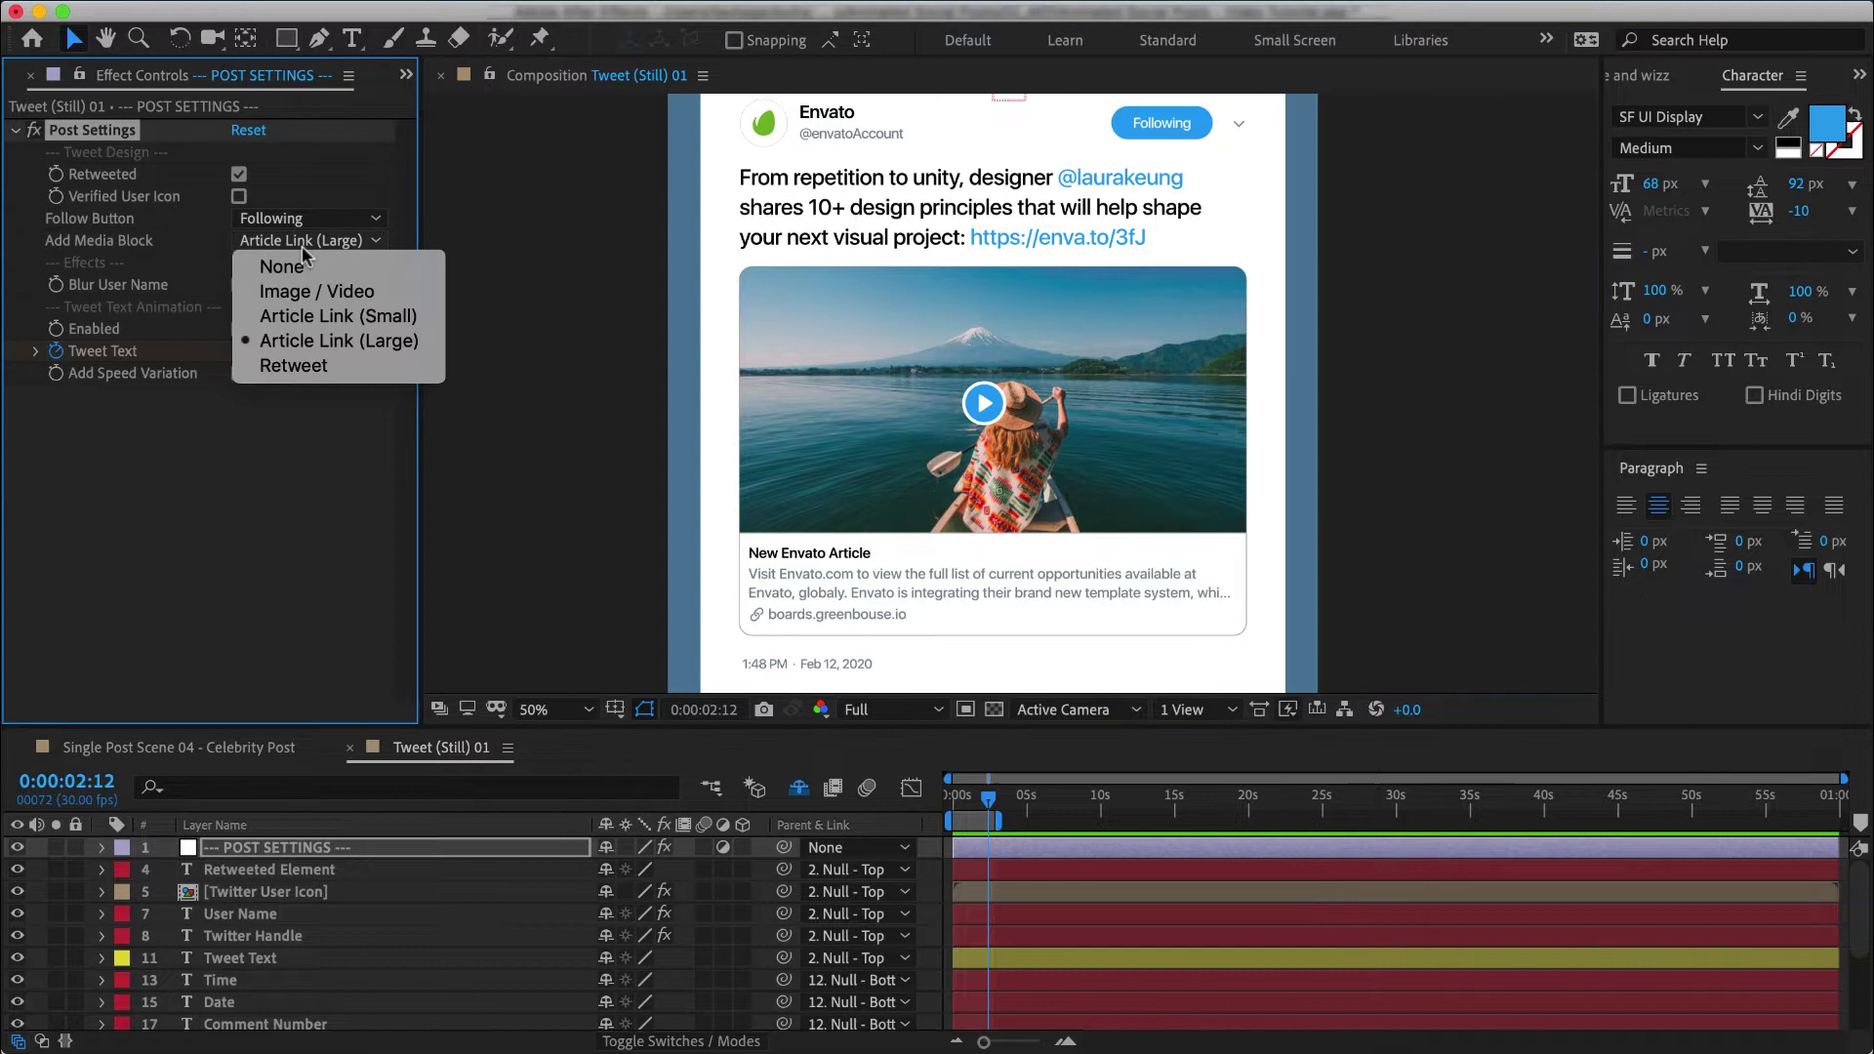
left_click(282, 515)
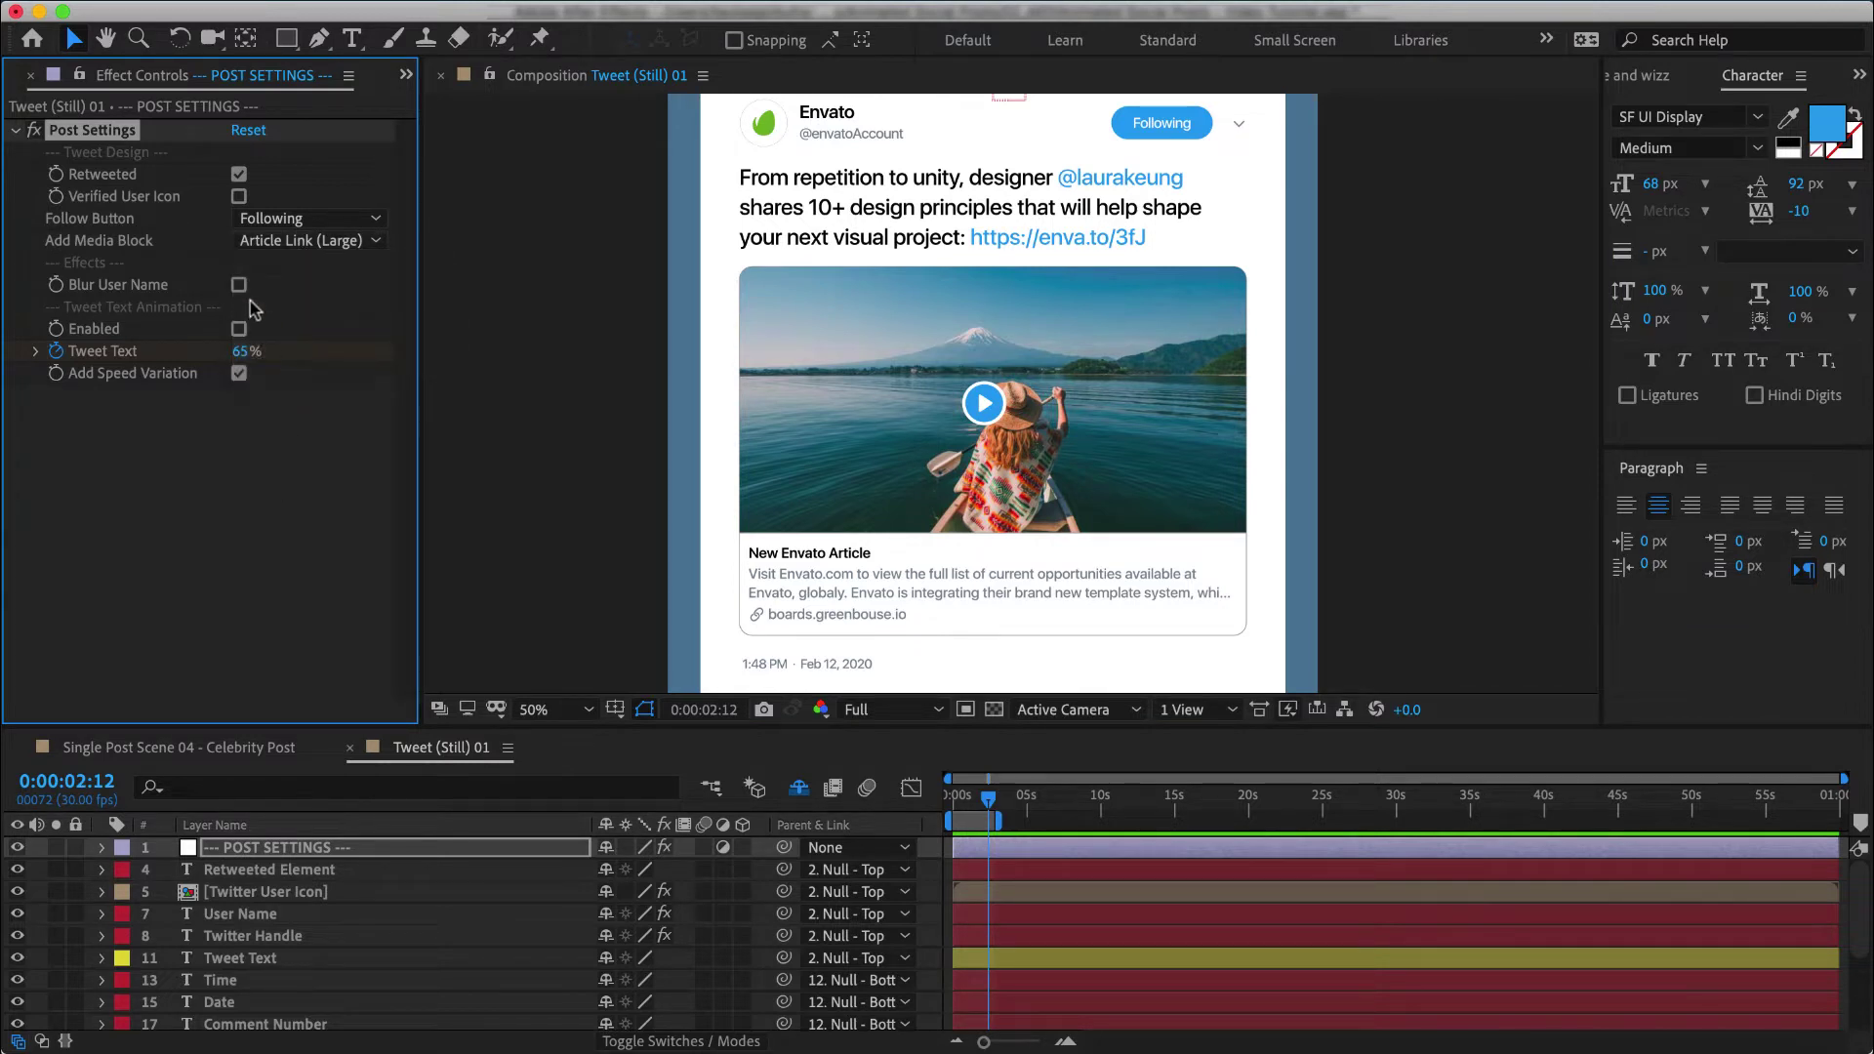
left_click(286, 247)
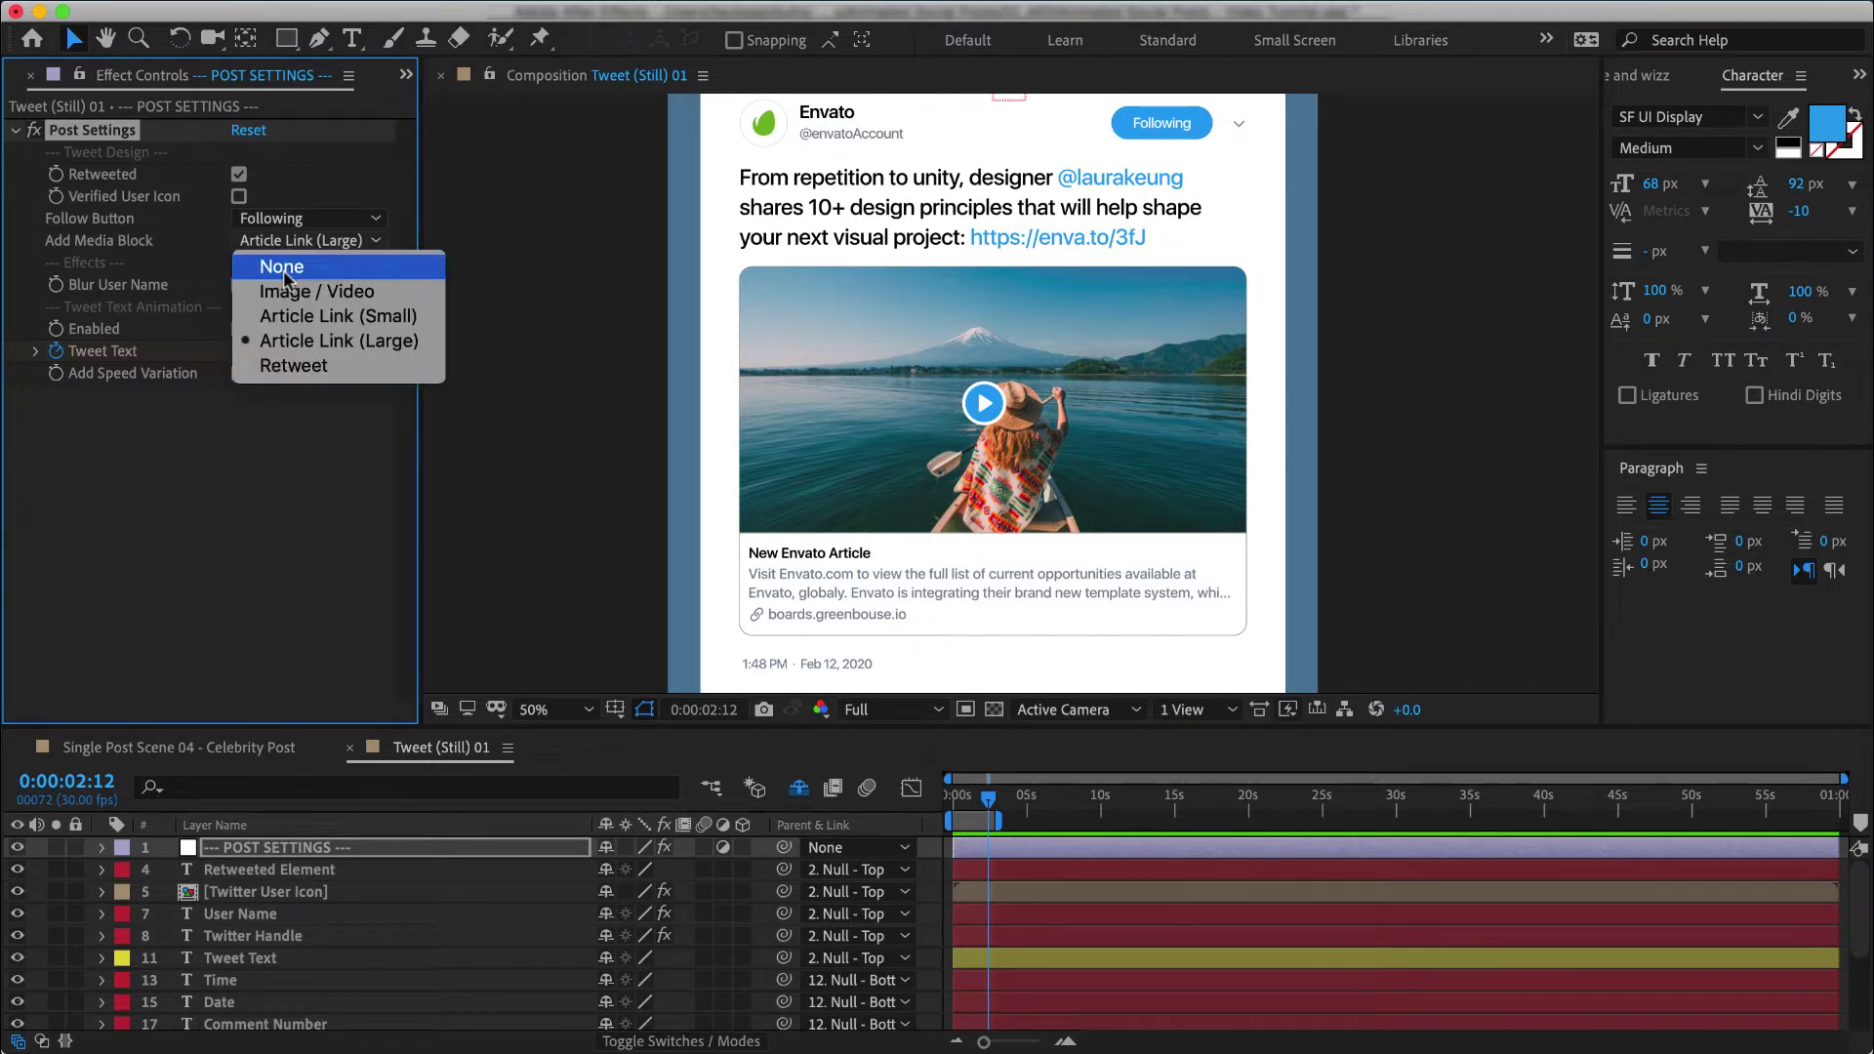
left_click(290, 272)
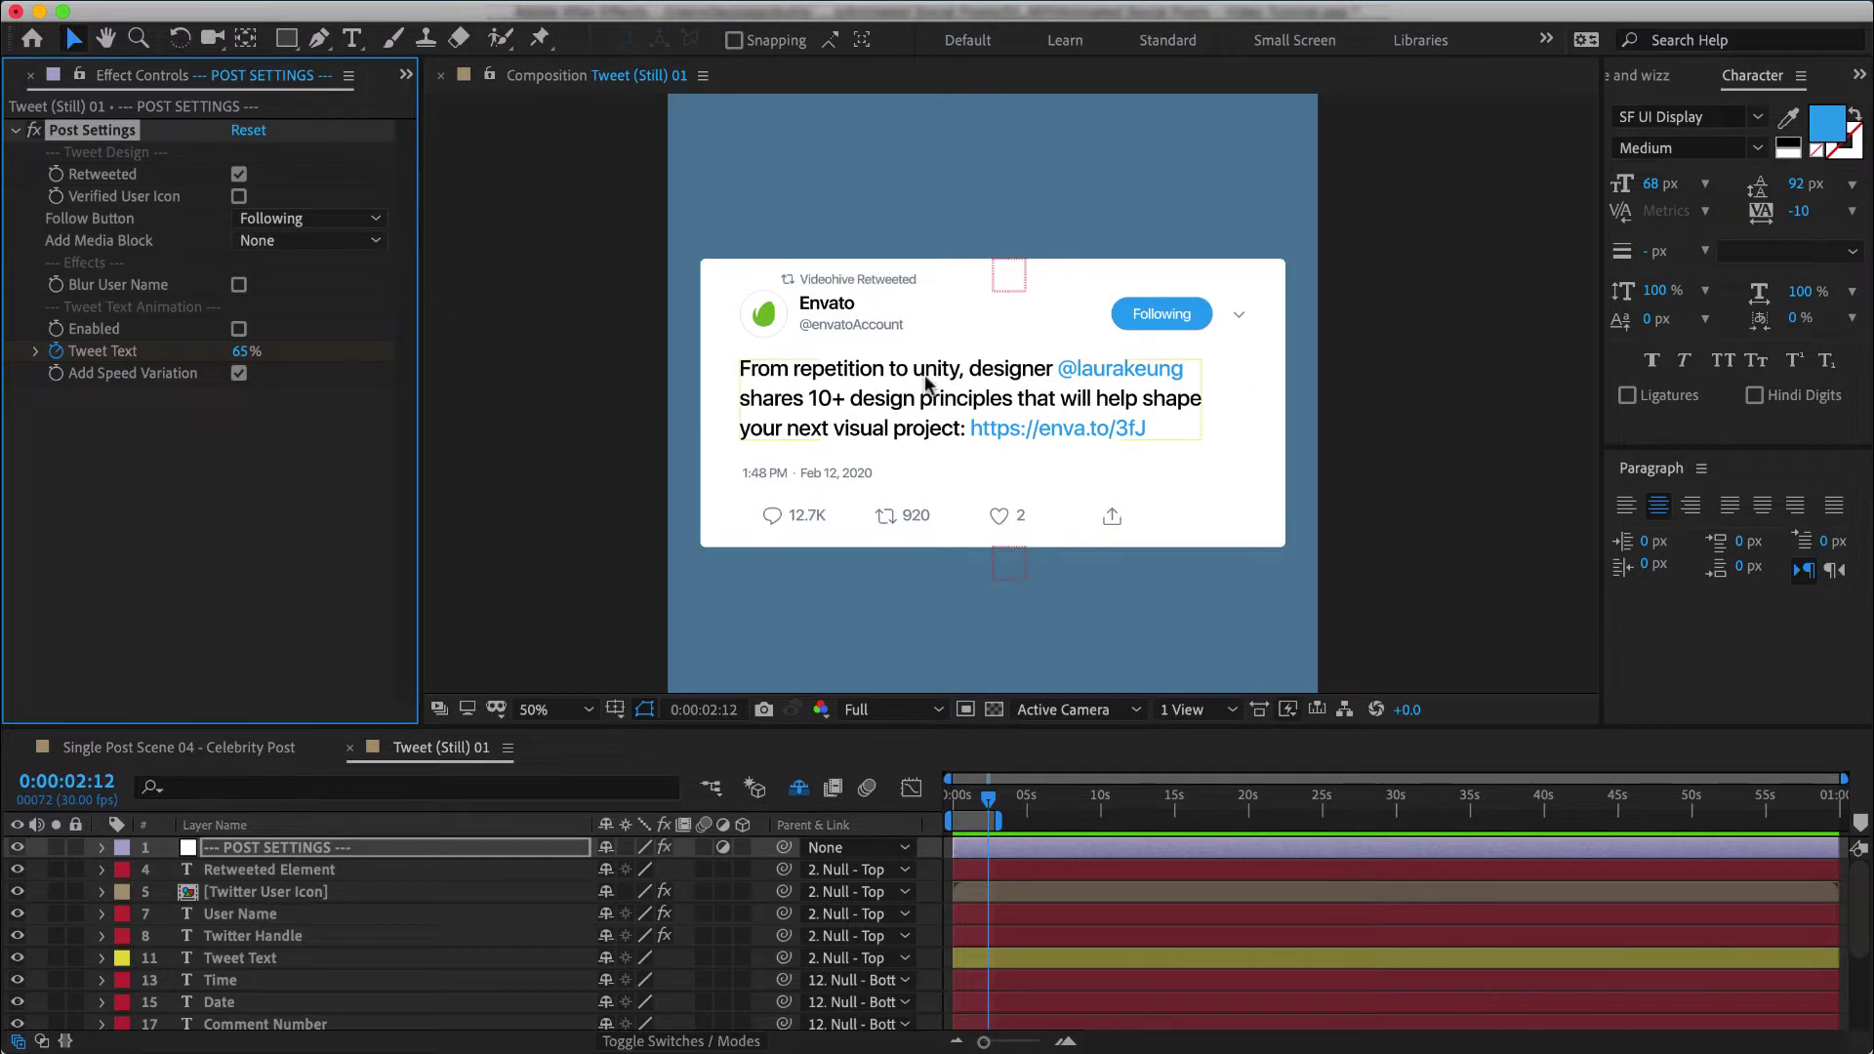
Step: Set Add Media Block to Retweet in the Post Settings, trying the Image / Video option first
left_click(296, 241)
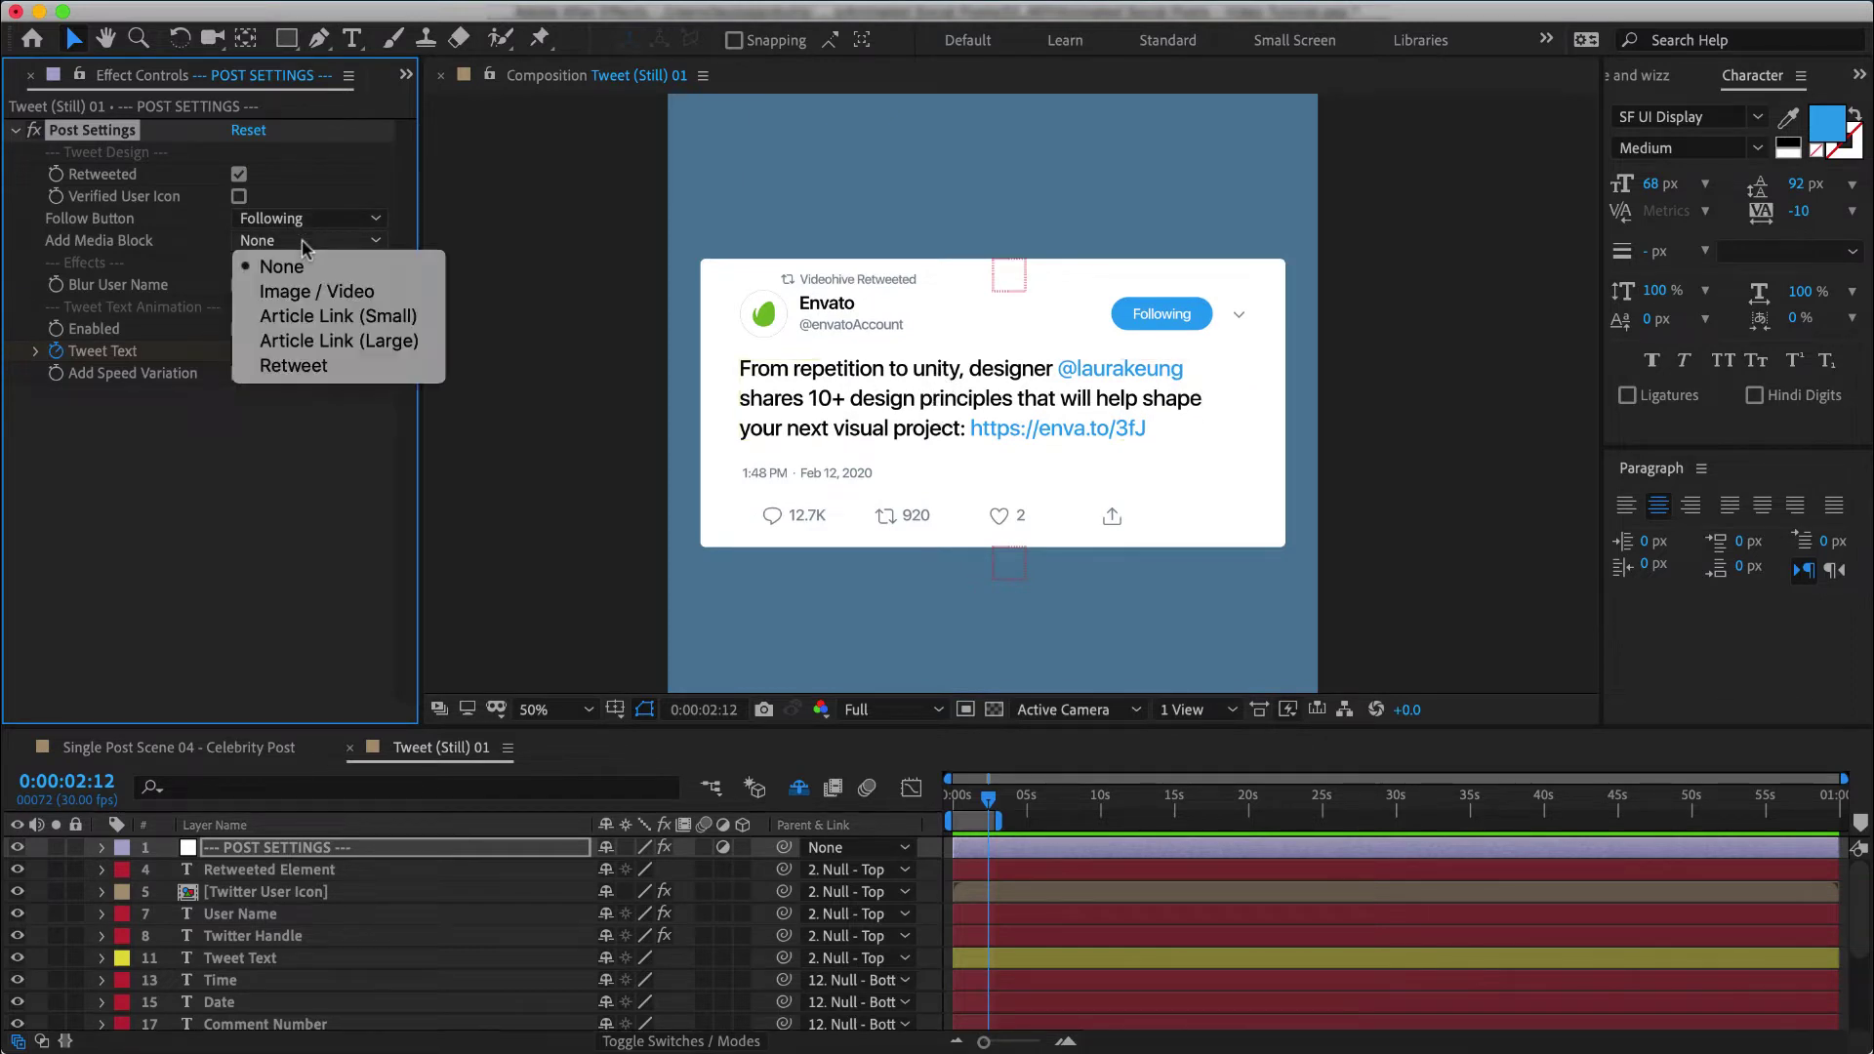
left_click(323, 292)
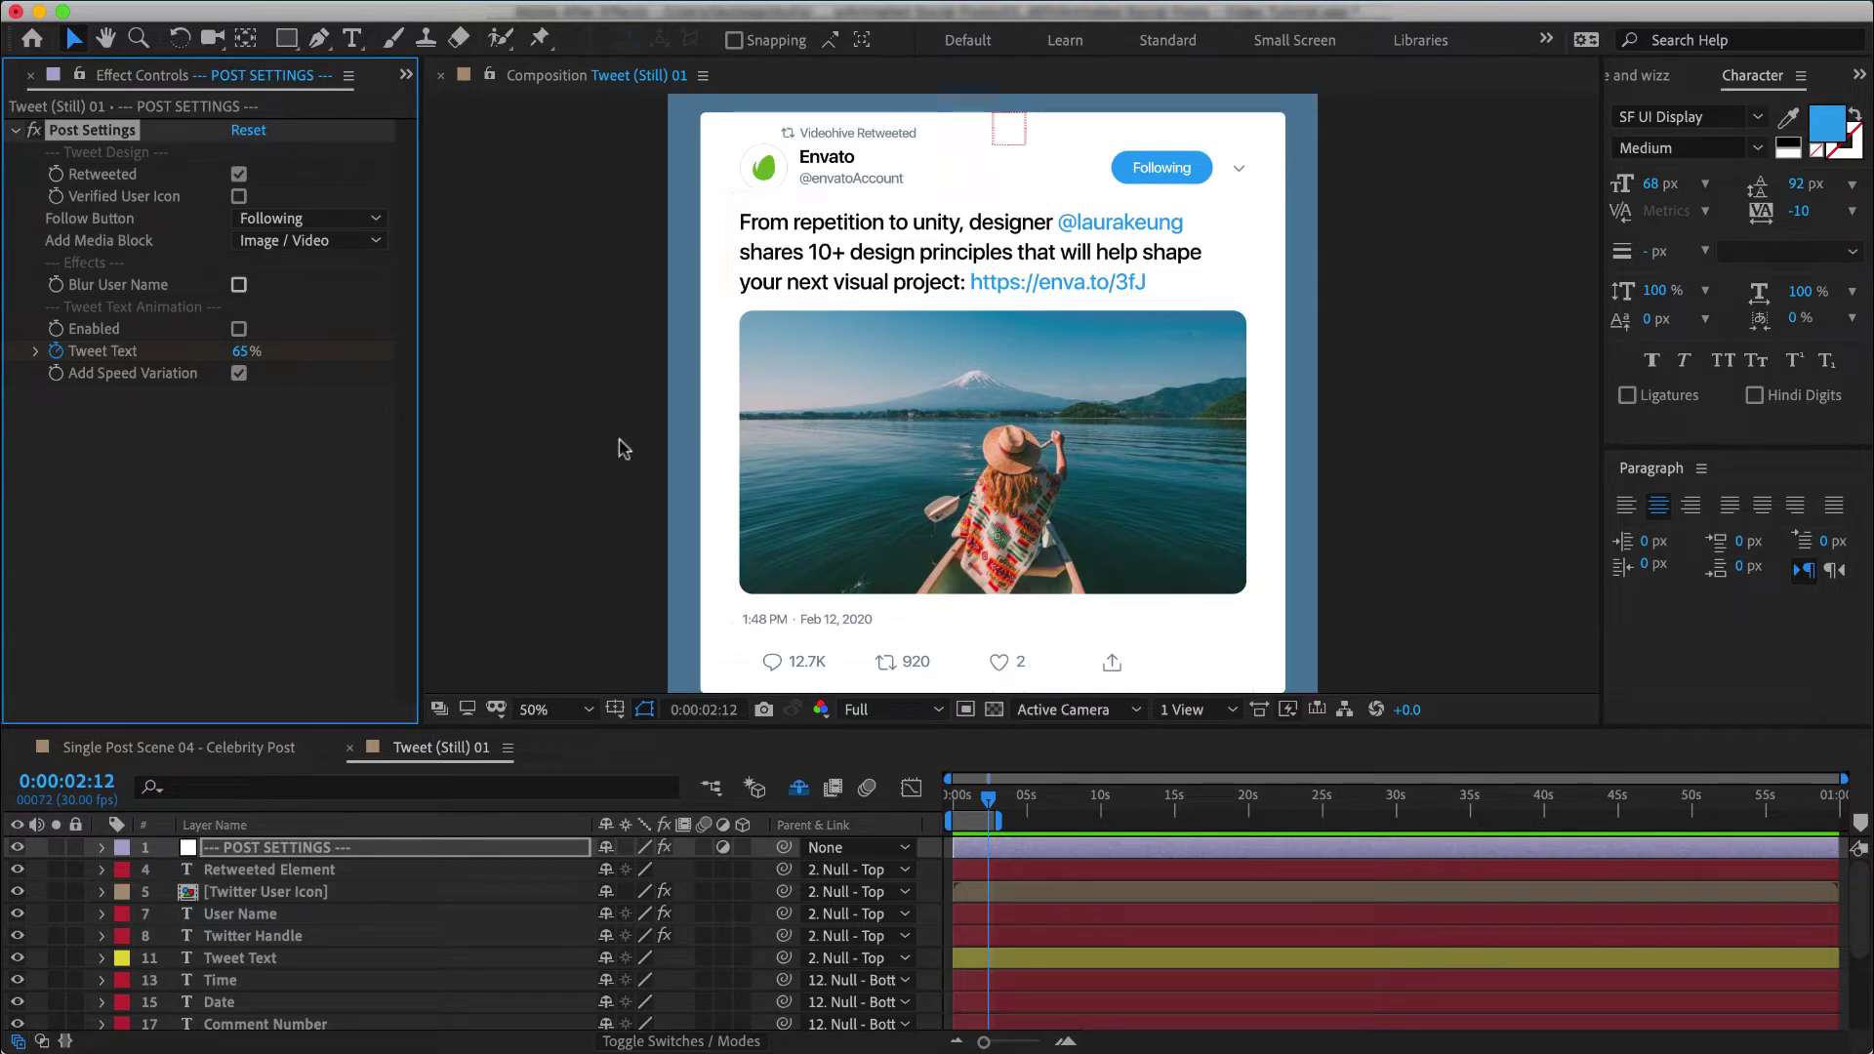
left_click(313, 243)
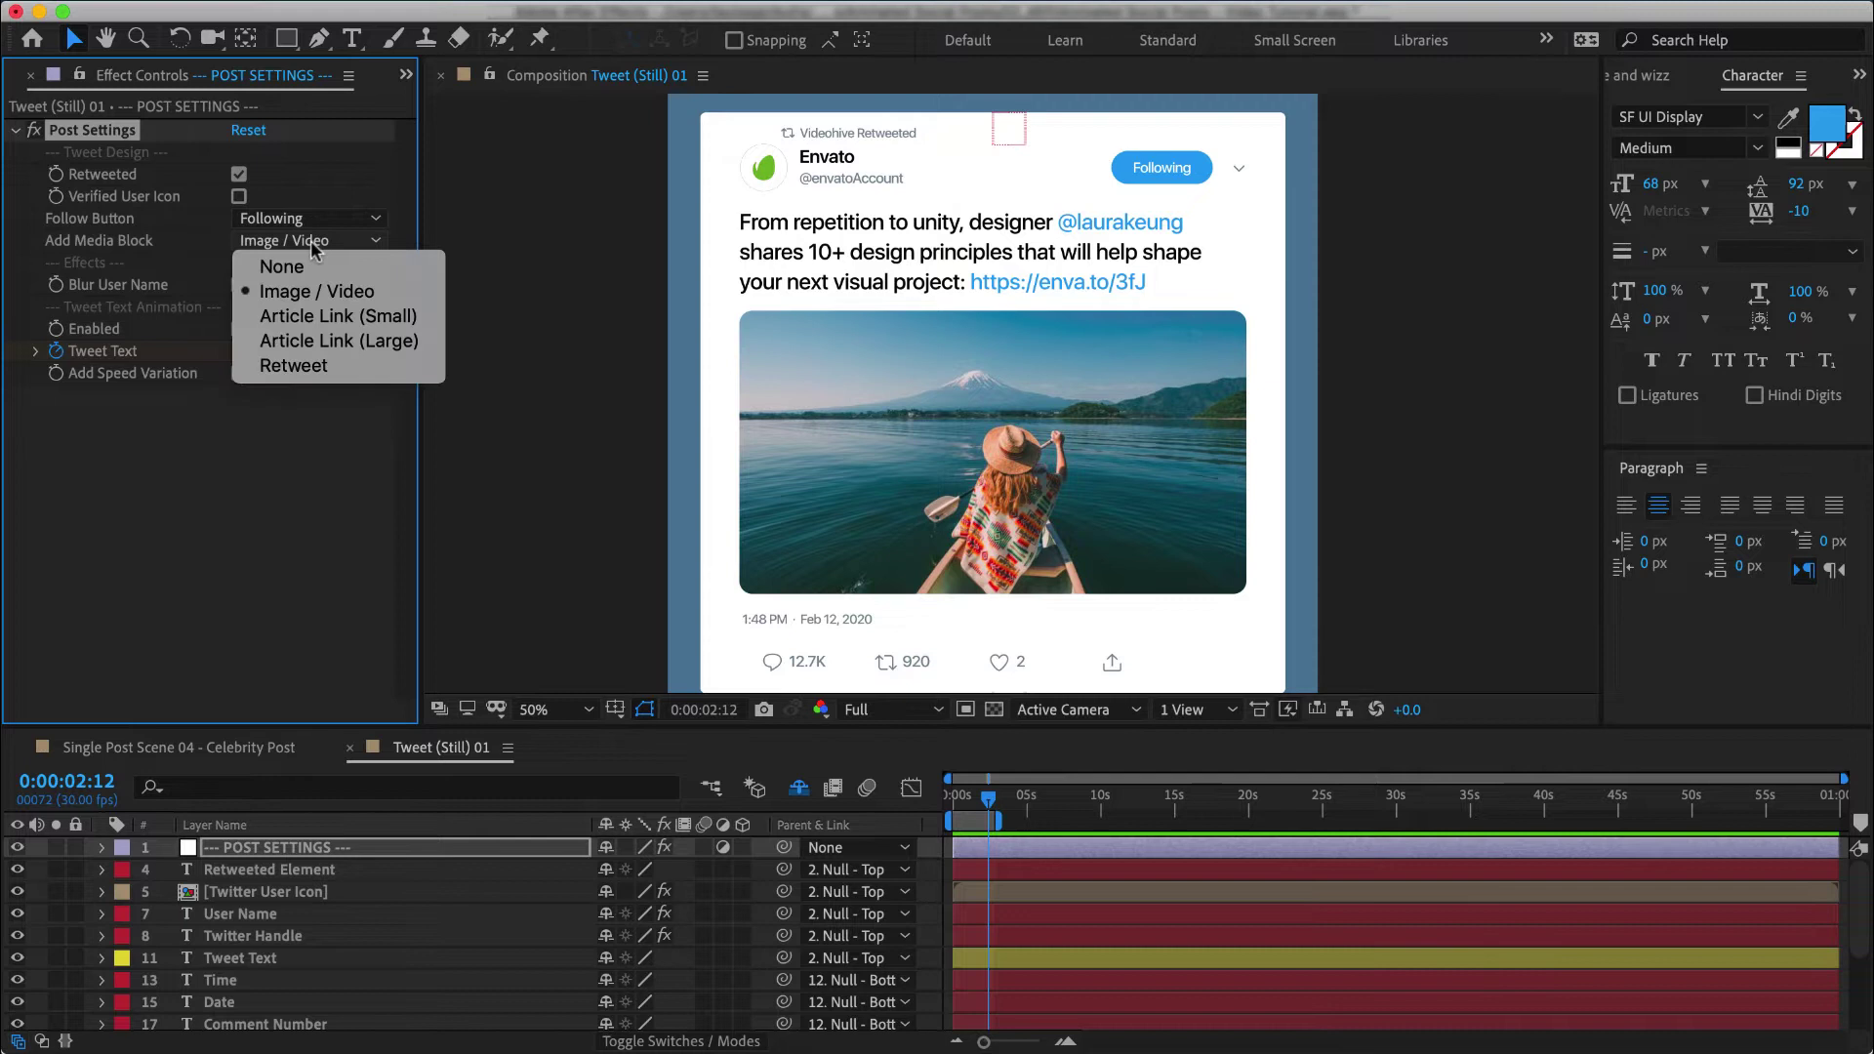
left_click(320, 368)
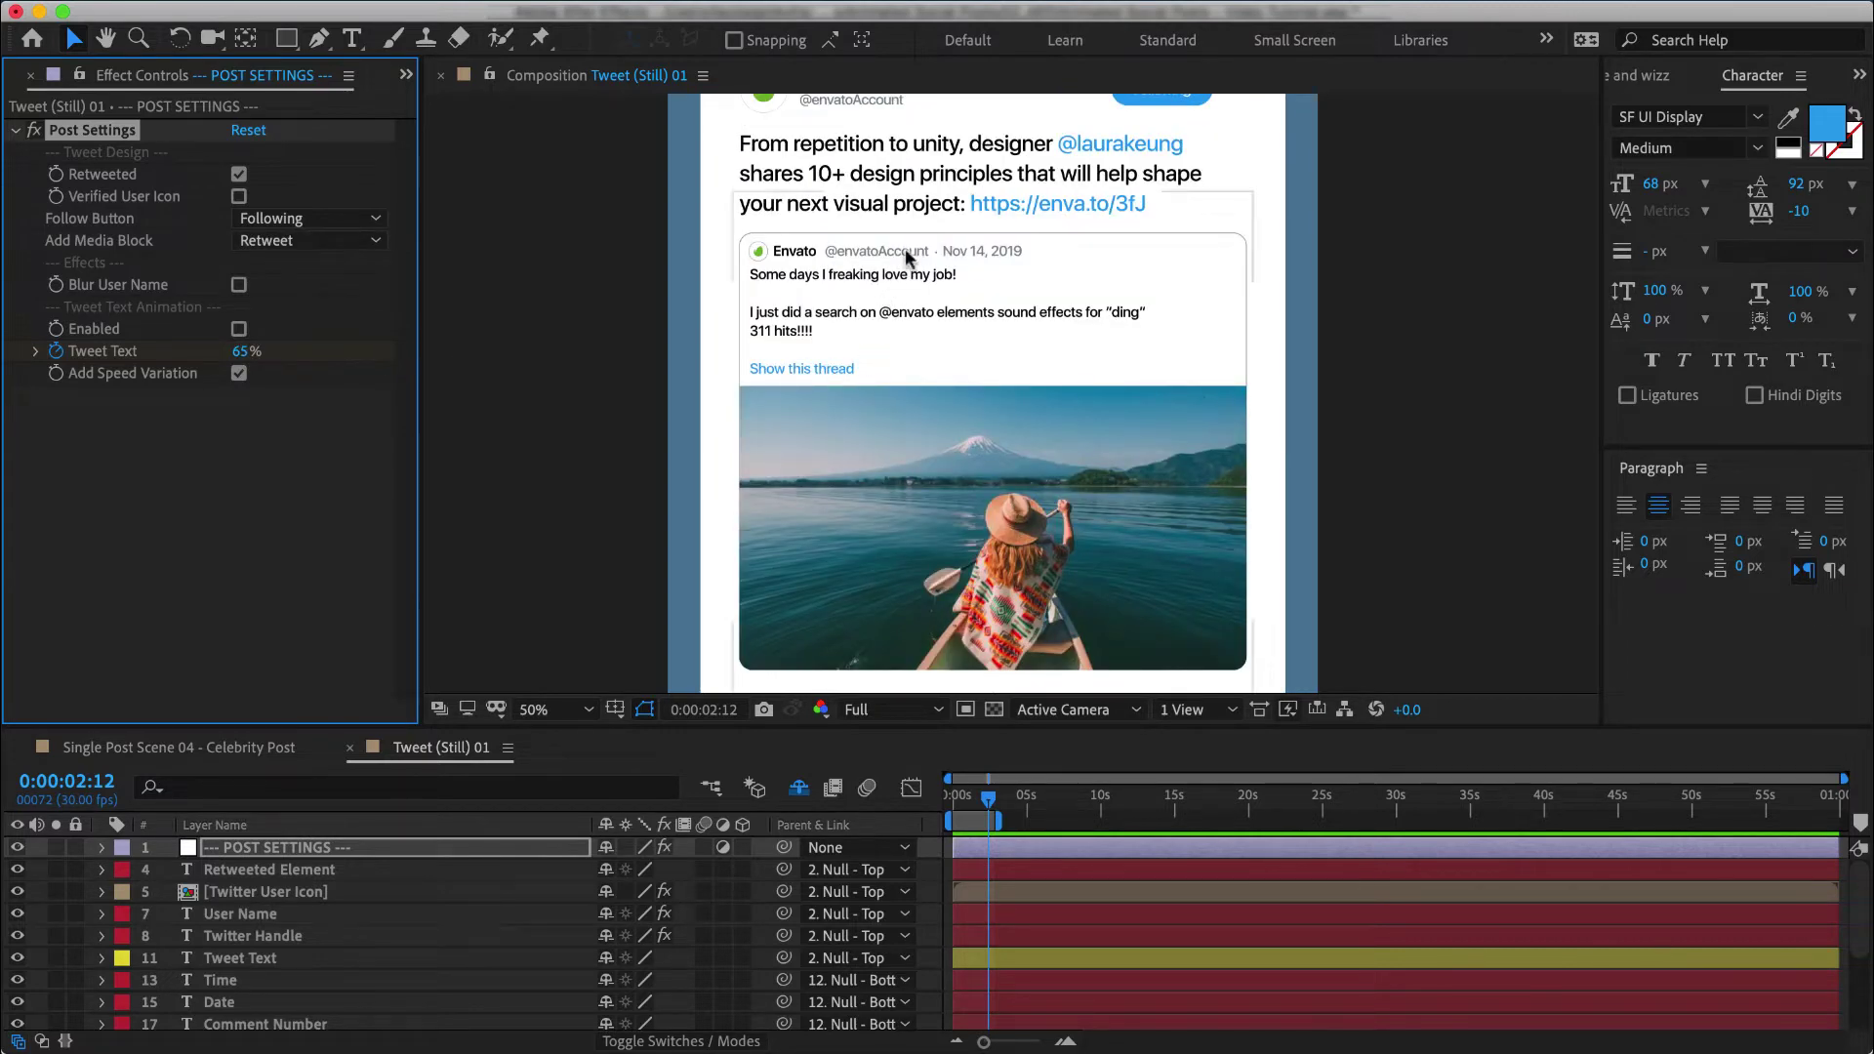
Step: Examine the retweet media block in the composition, from the quoted post's image up to the tweet header
key("space")
left_click_drag(944, 373, 911, 398)
key("v")
left_click(999, 422)
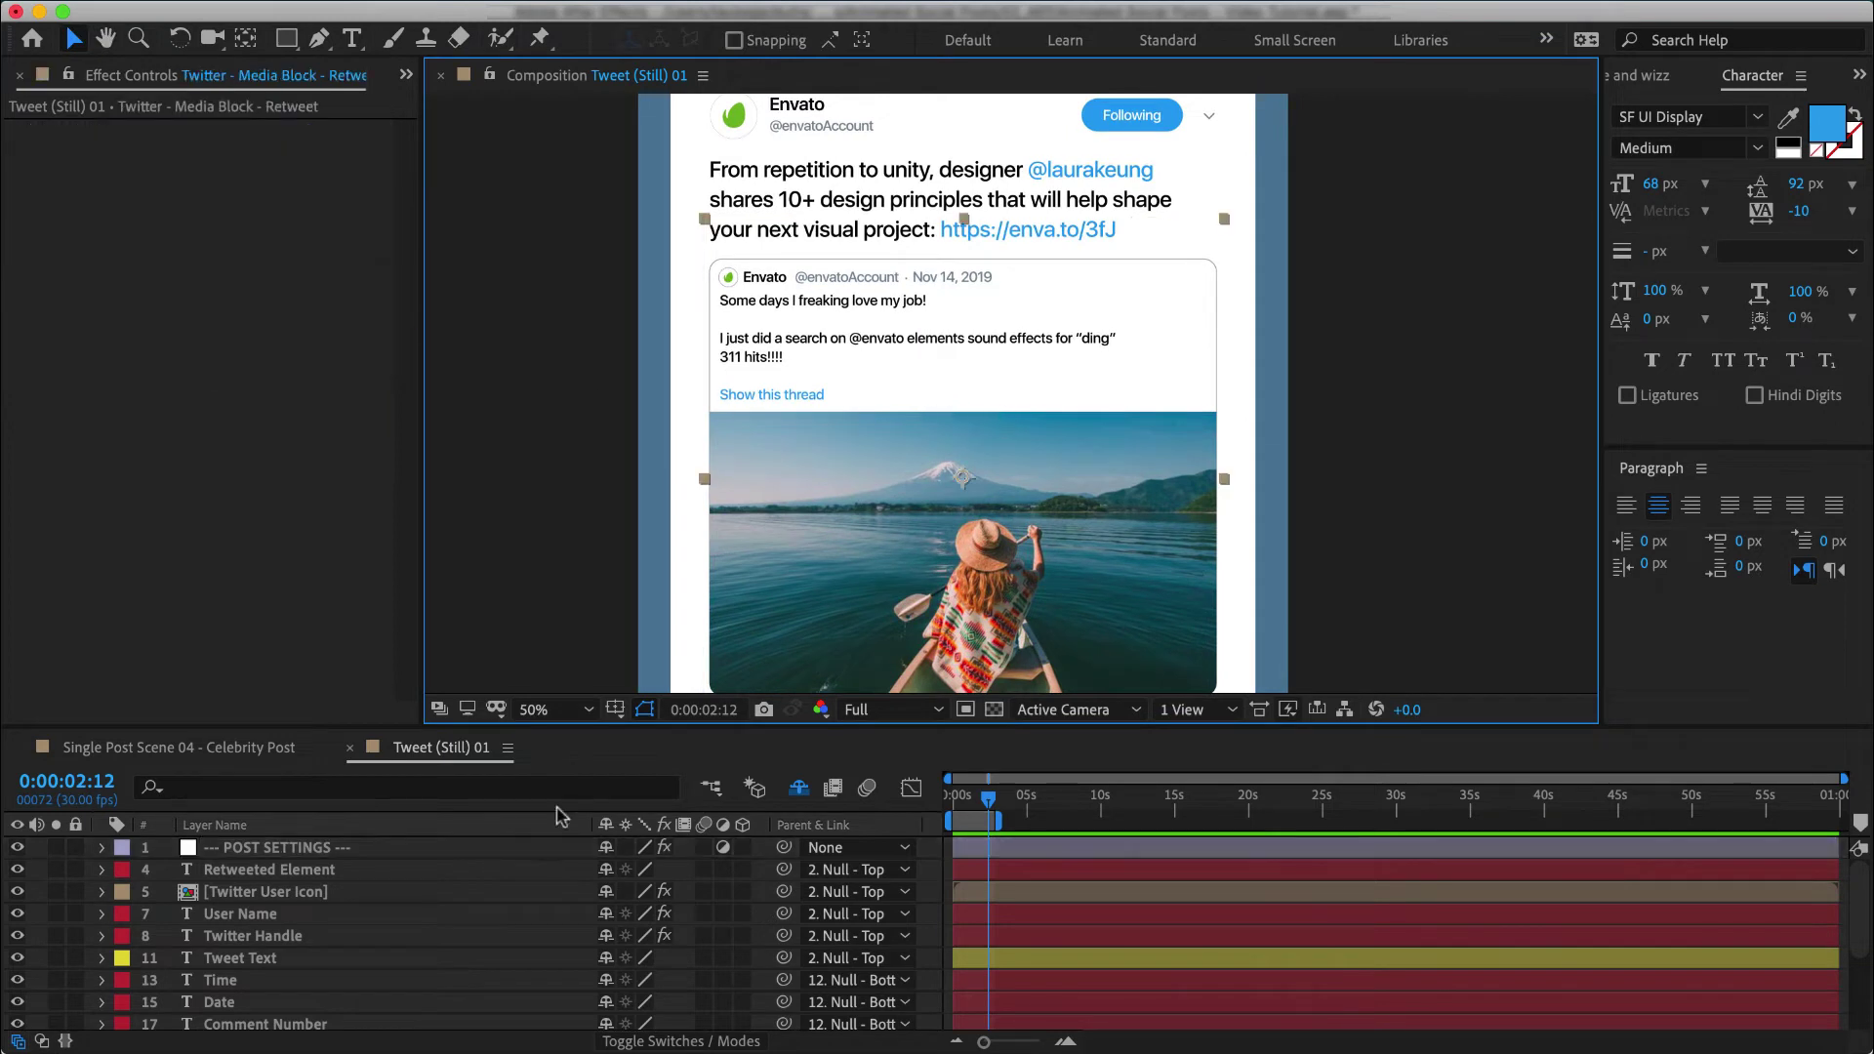
left_click(381, 849)
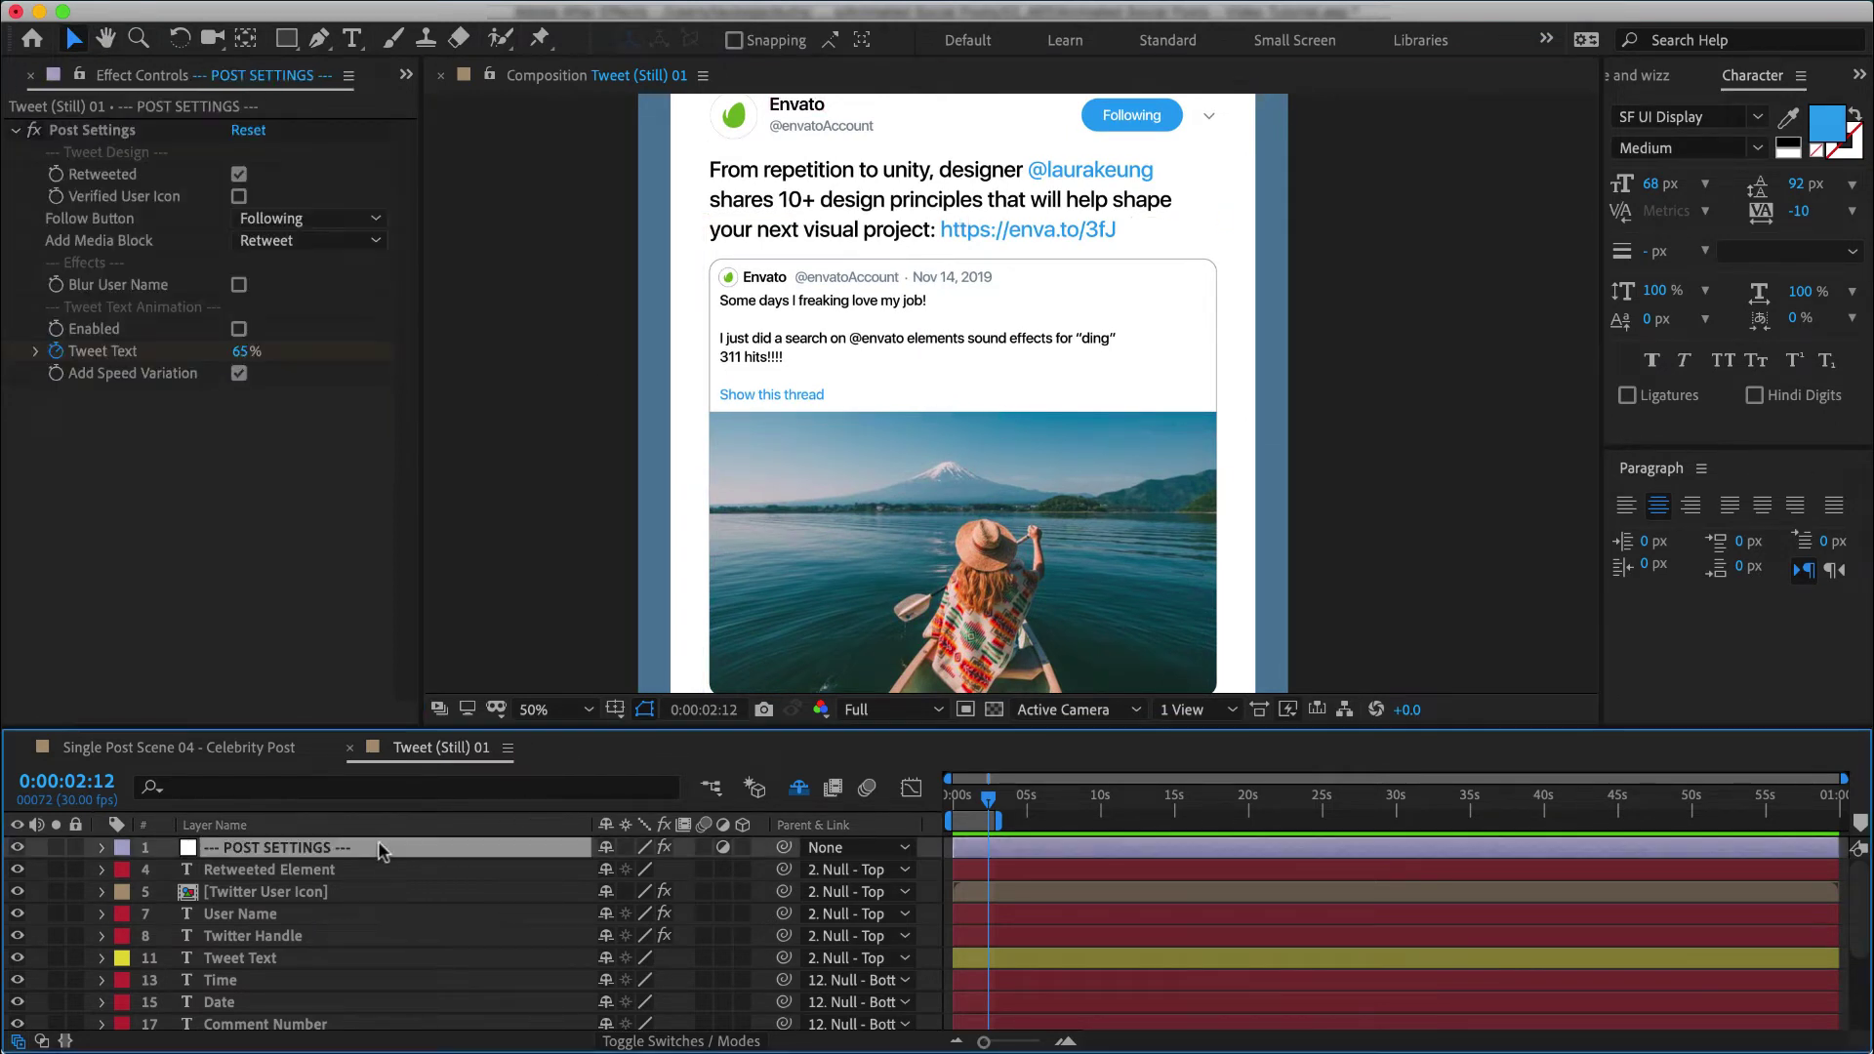
key("h")
left_click_drag(917, 228, 902, 369)
key("v")
left_click(1383, 381)
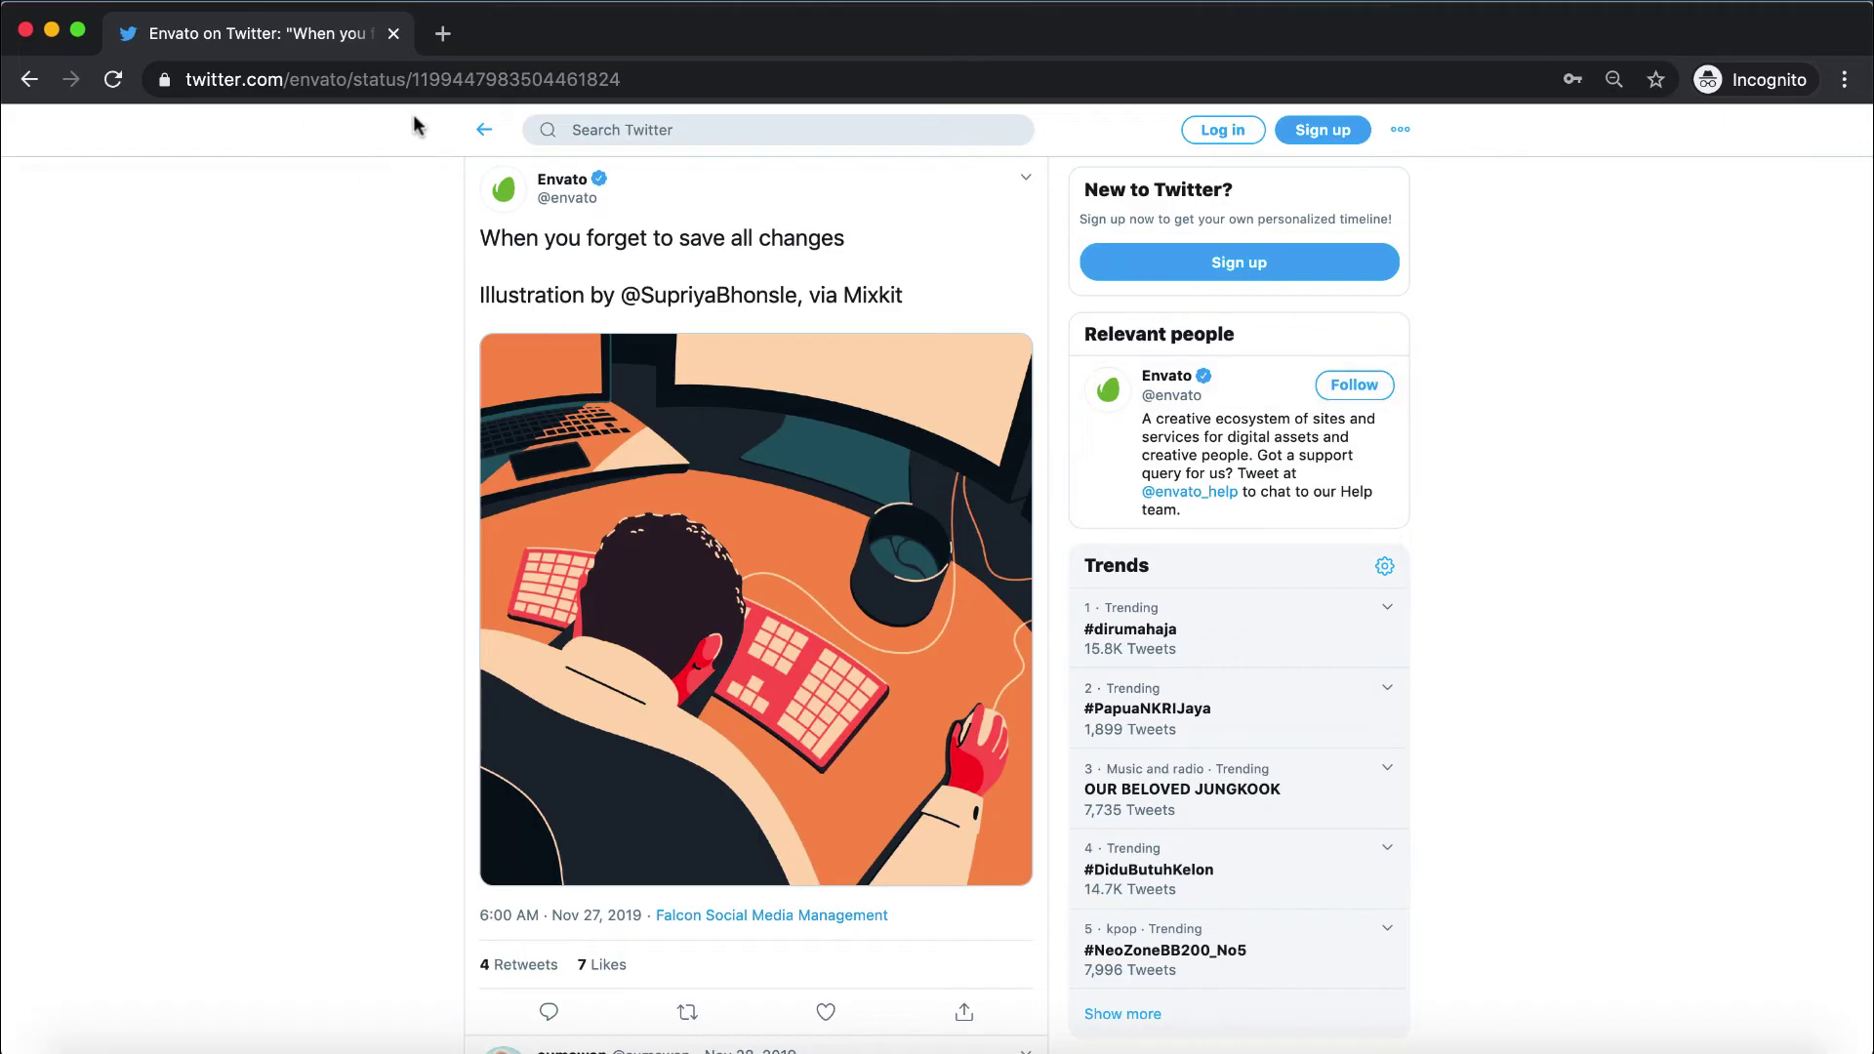
Step: Switch to the browser and open the retweeted Dec 10, 2019 'Classic Blue' tweet from Envato's Twitter timeline
left_click(484, 129)
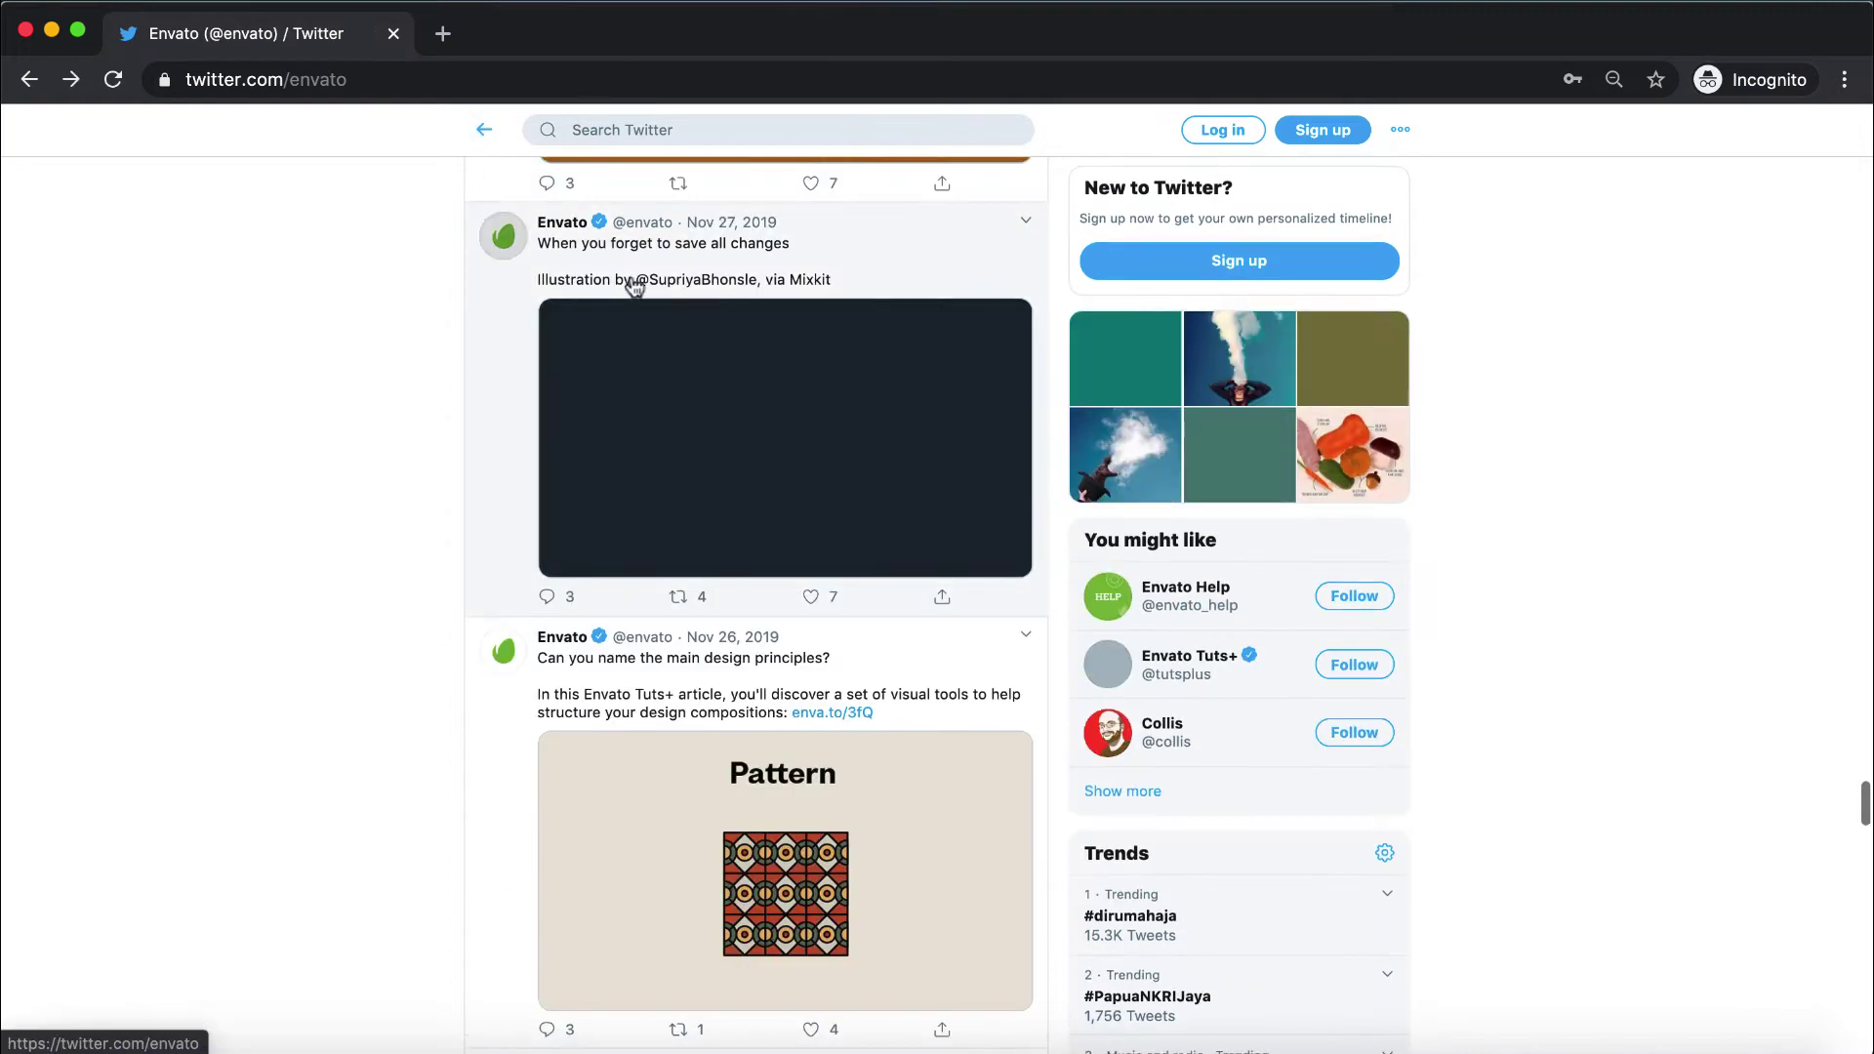
scroll(701, 406, "up", 12)
scroll(701, 406, "up", 4)
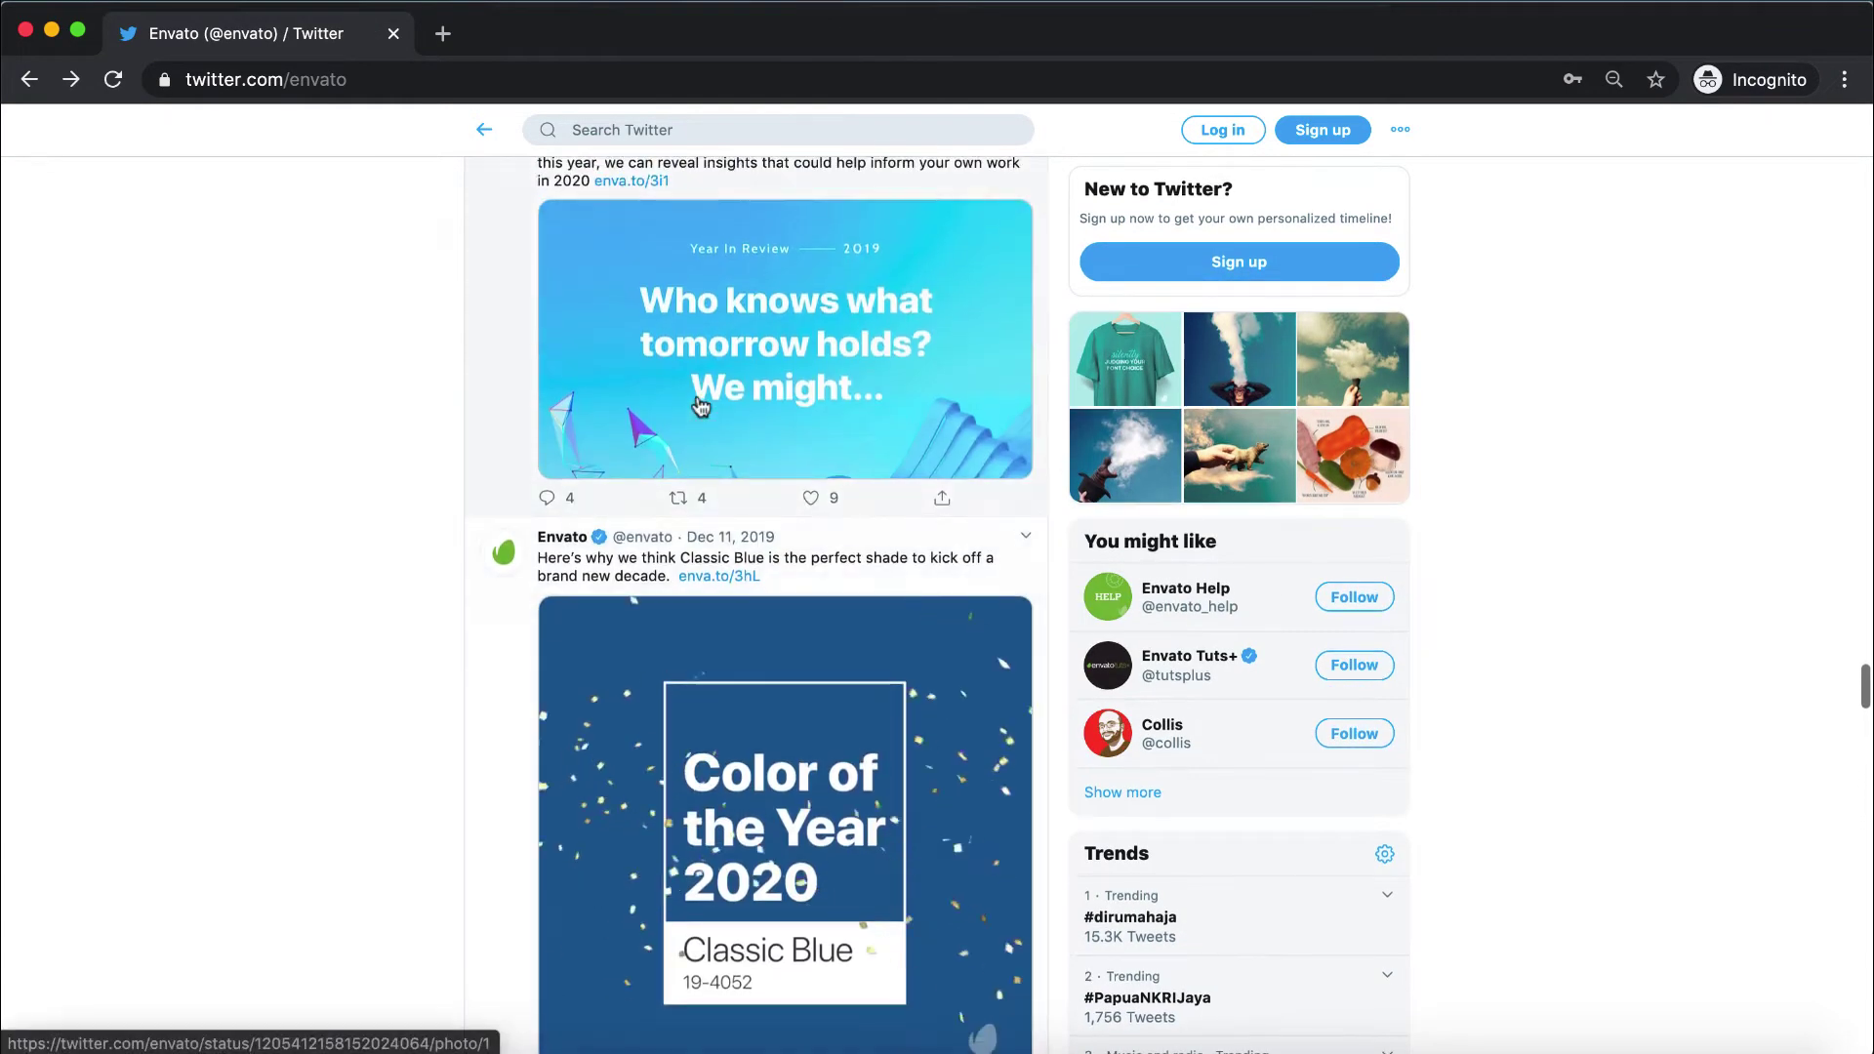
scroll(701, 405, "down", 8)
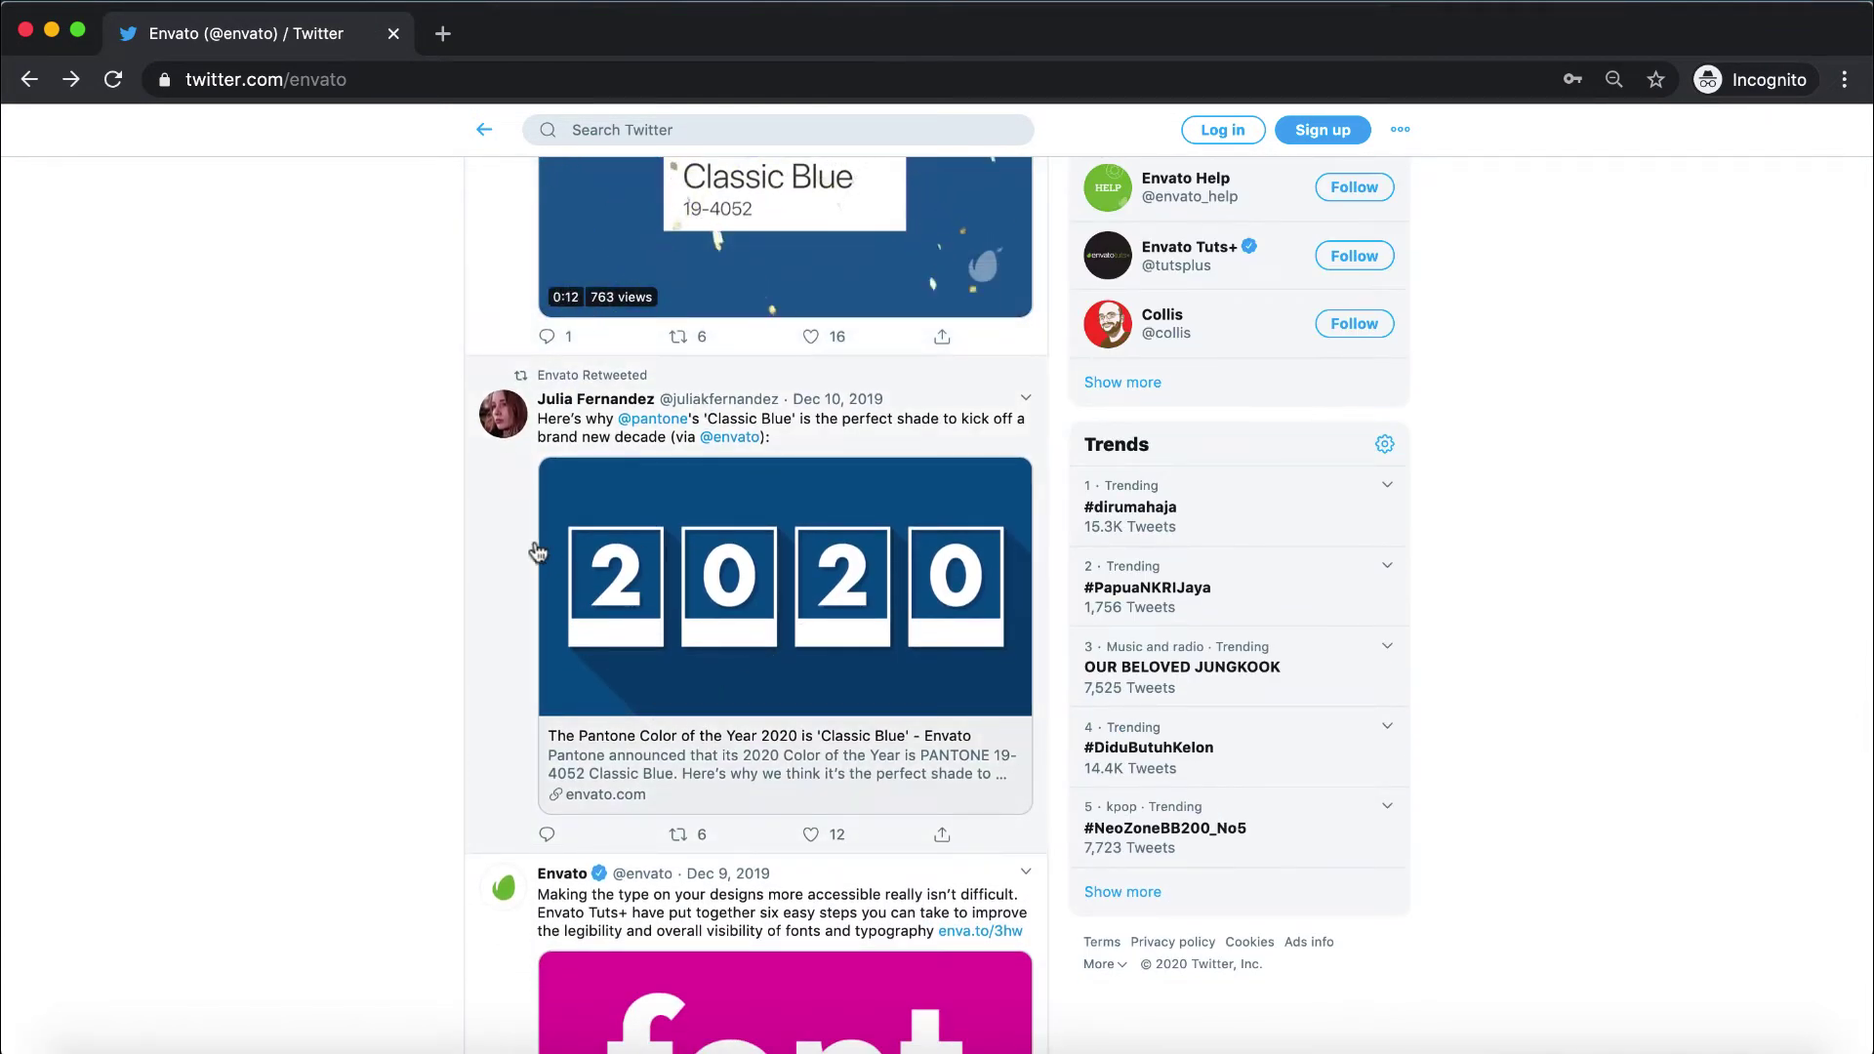
left_click(515, 550)
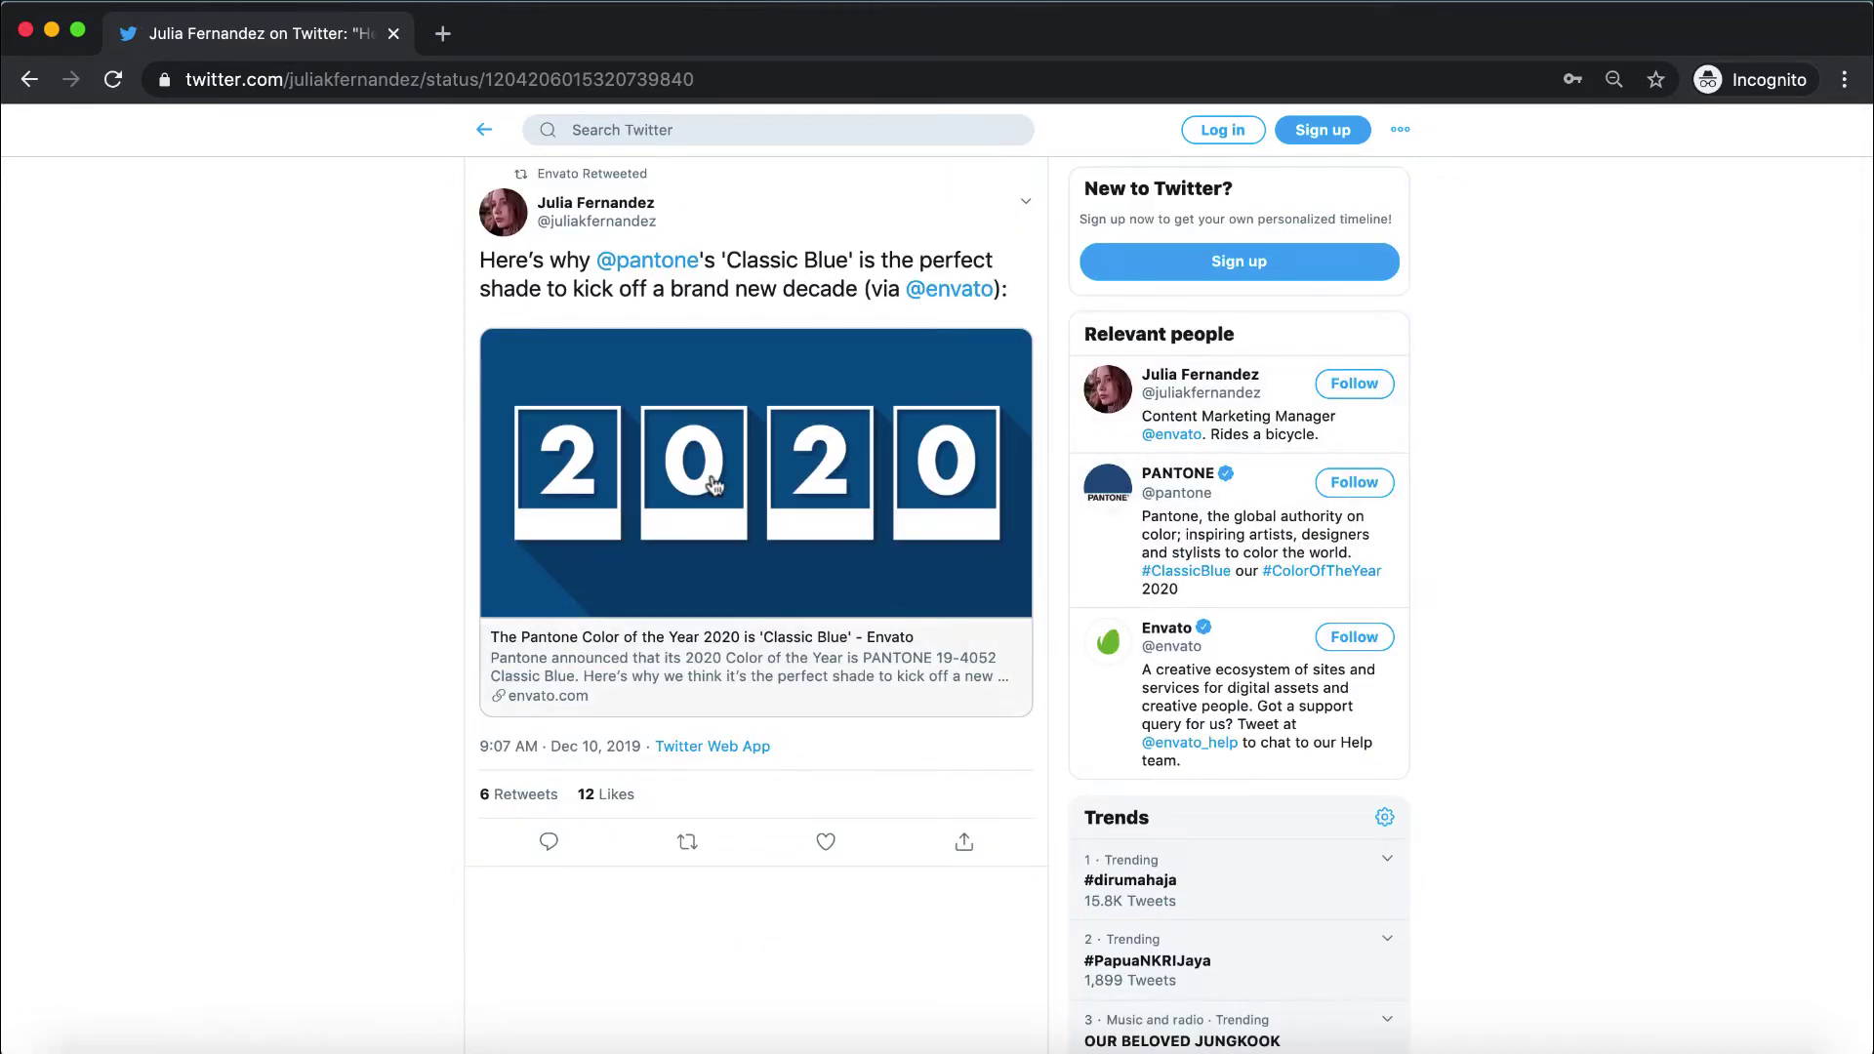
Step: Open the tweet author's profile, save the full-size profile picture as an image, and close the photo view
left_click(493, 232)
right_click(535, 348)
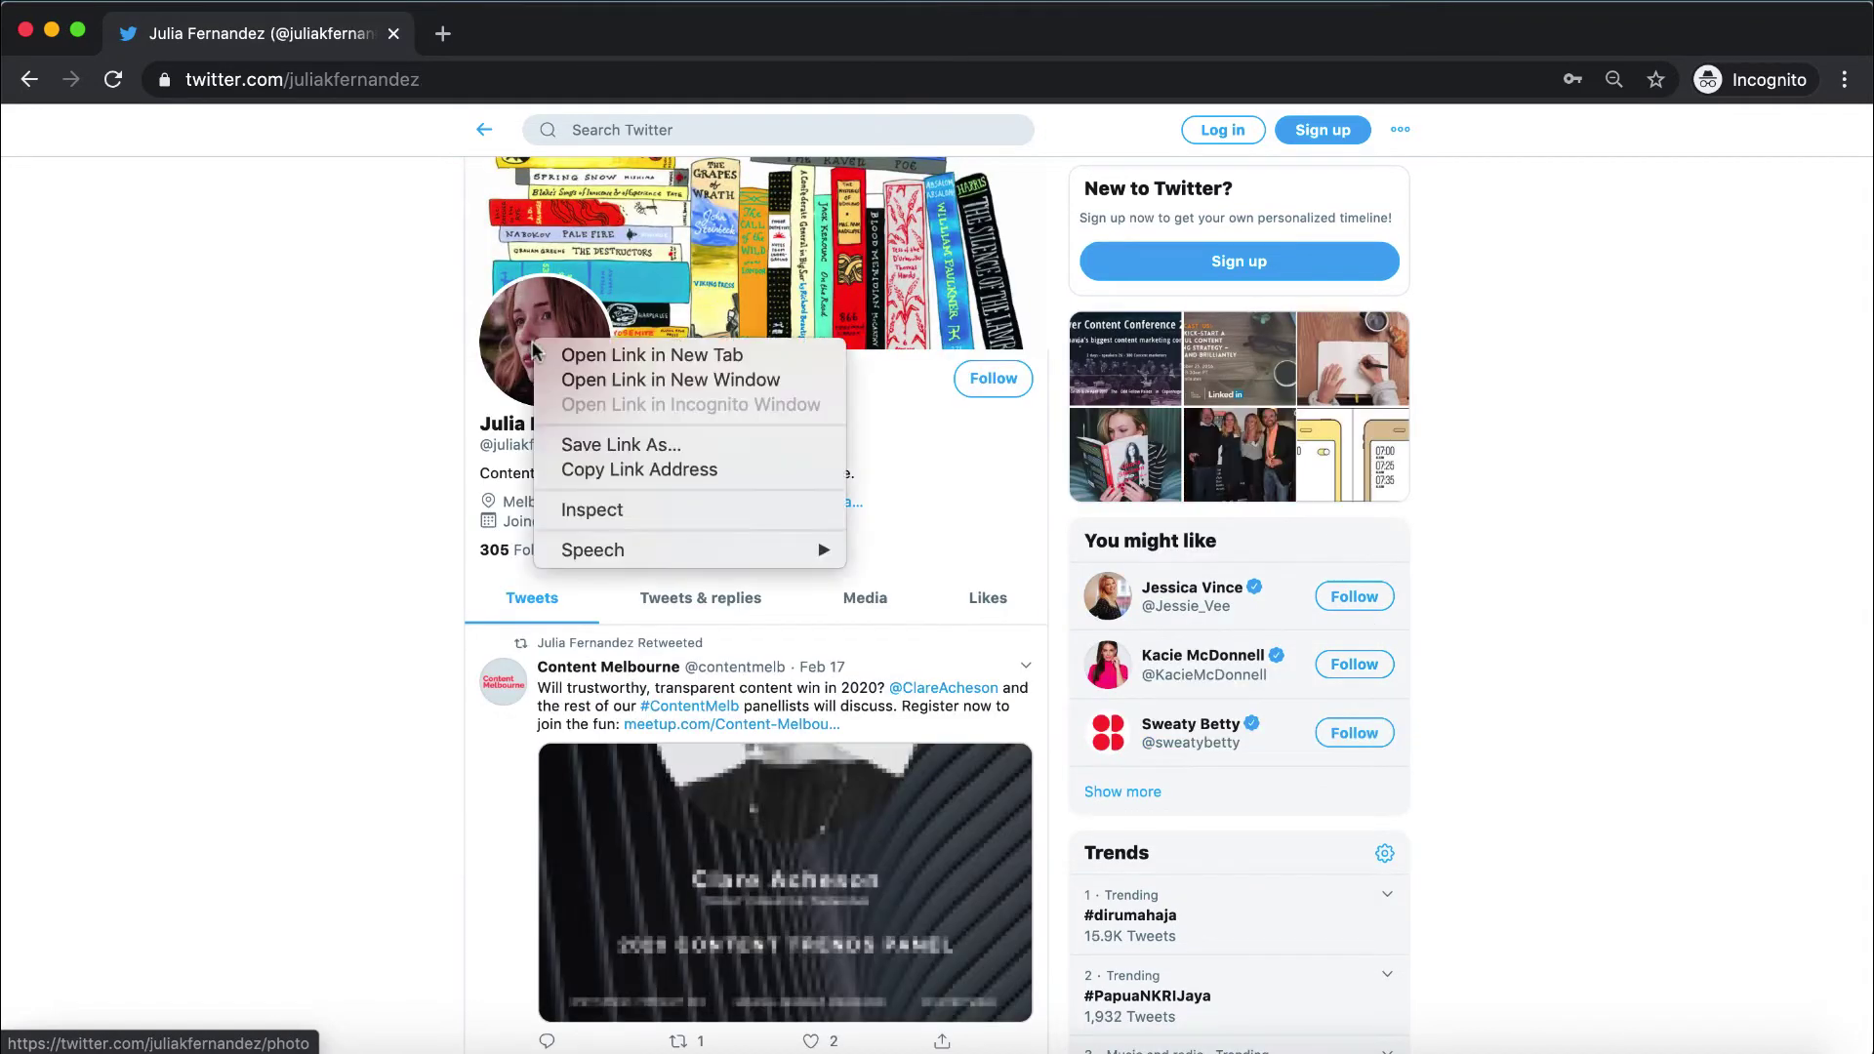
key("Escape")
left_click(535, 349)
right_click(921, 496)
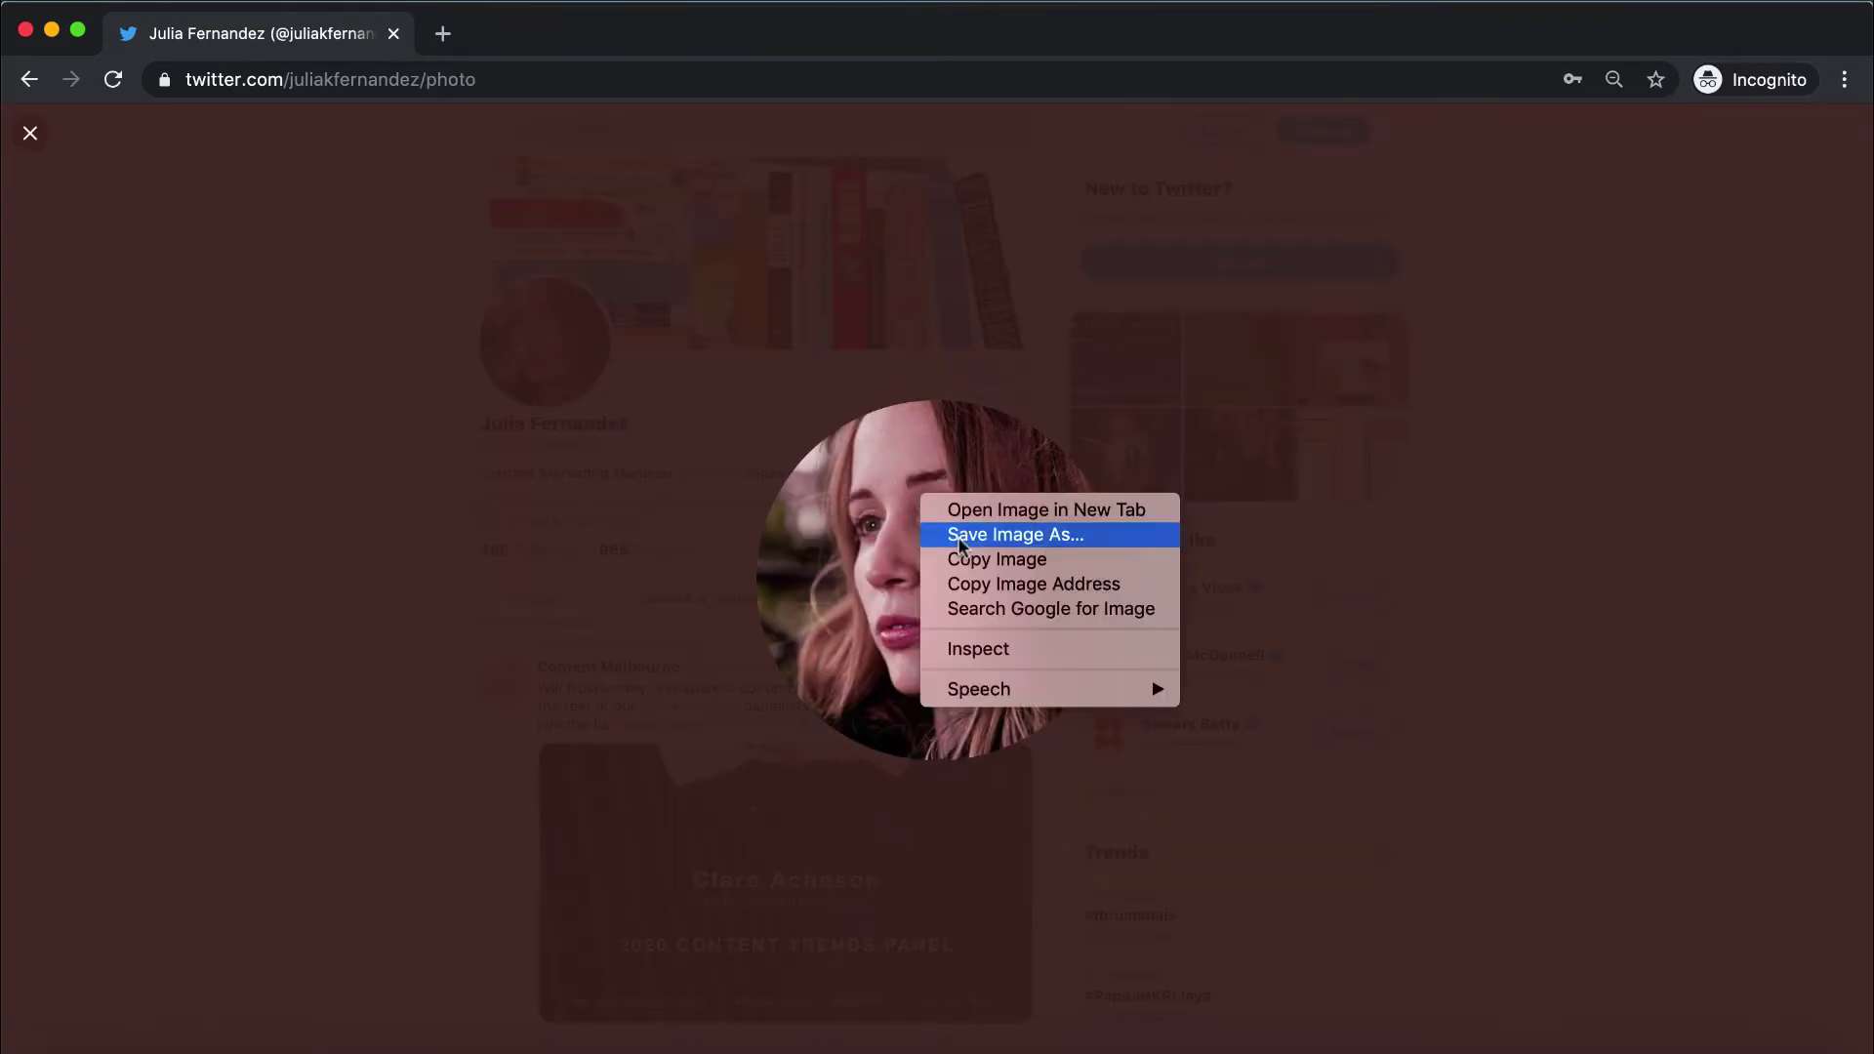
left_click(956, 535)
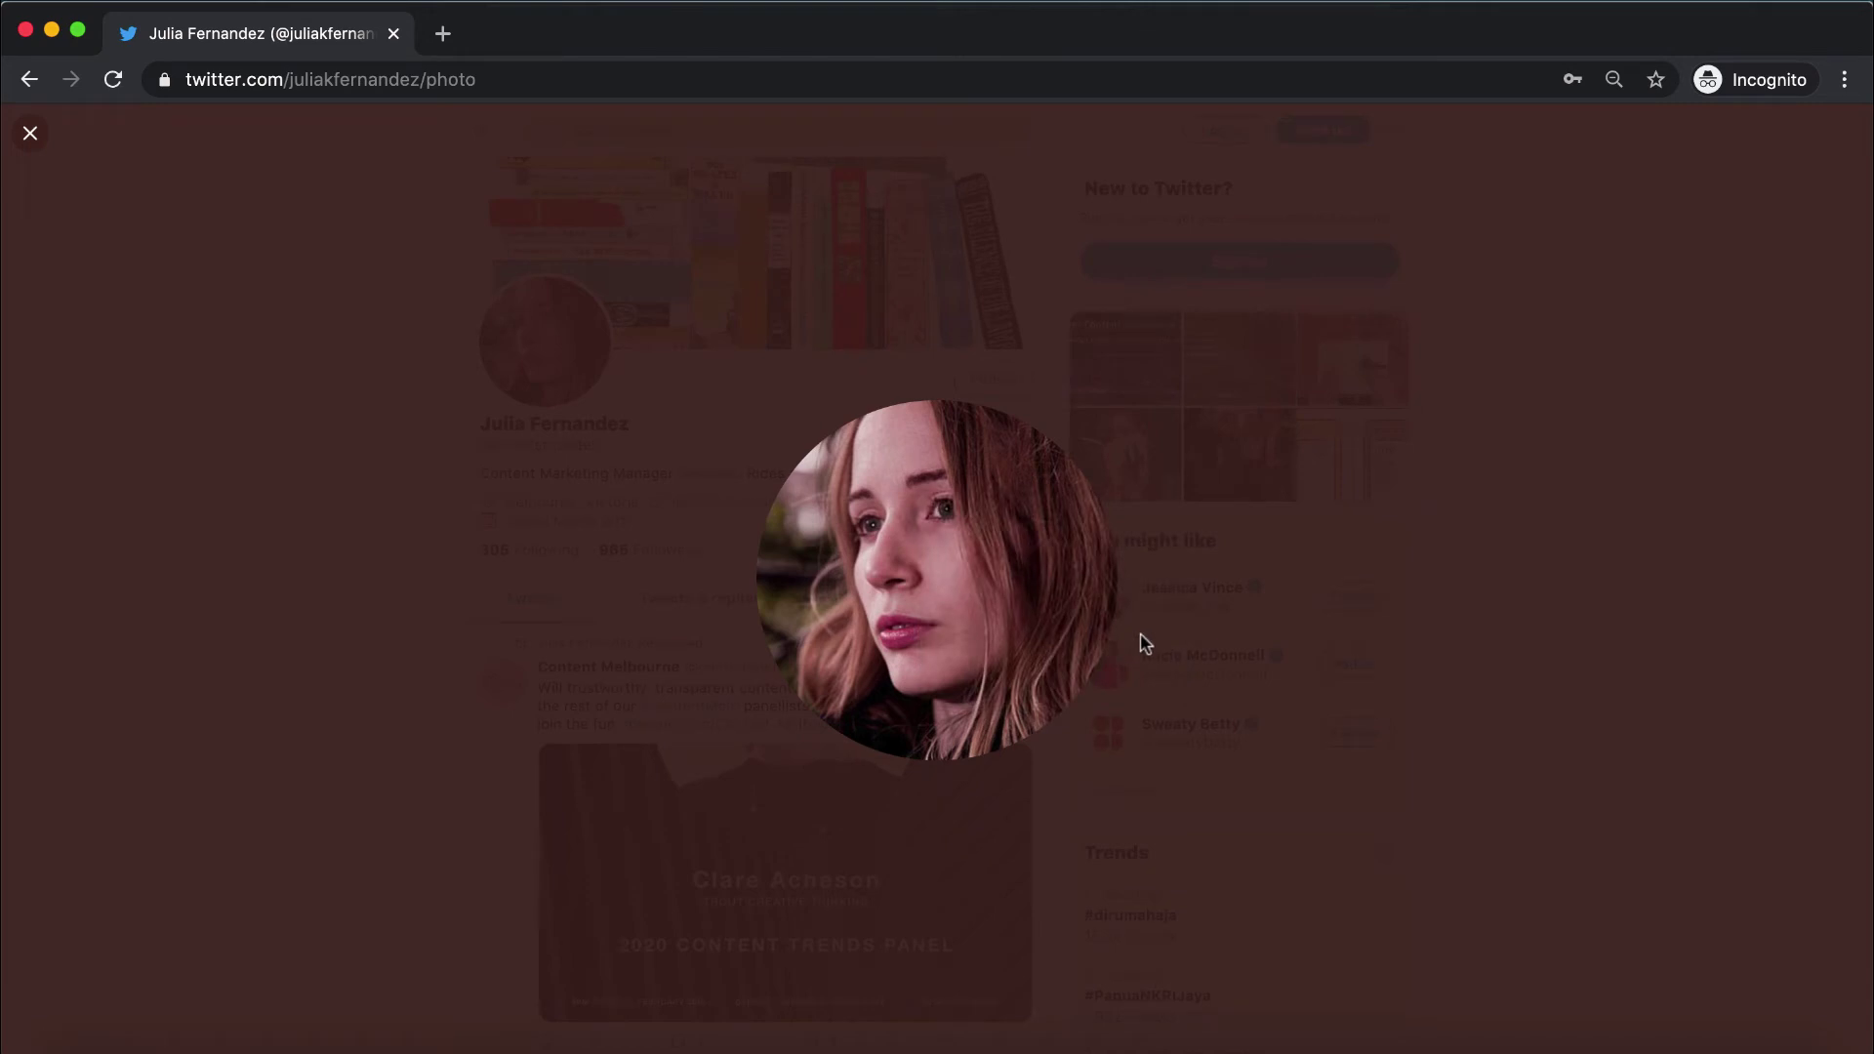
left_click(1146, 644)
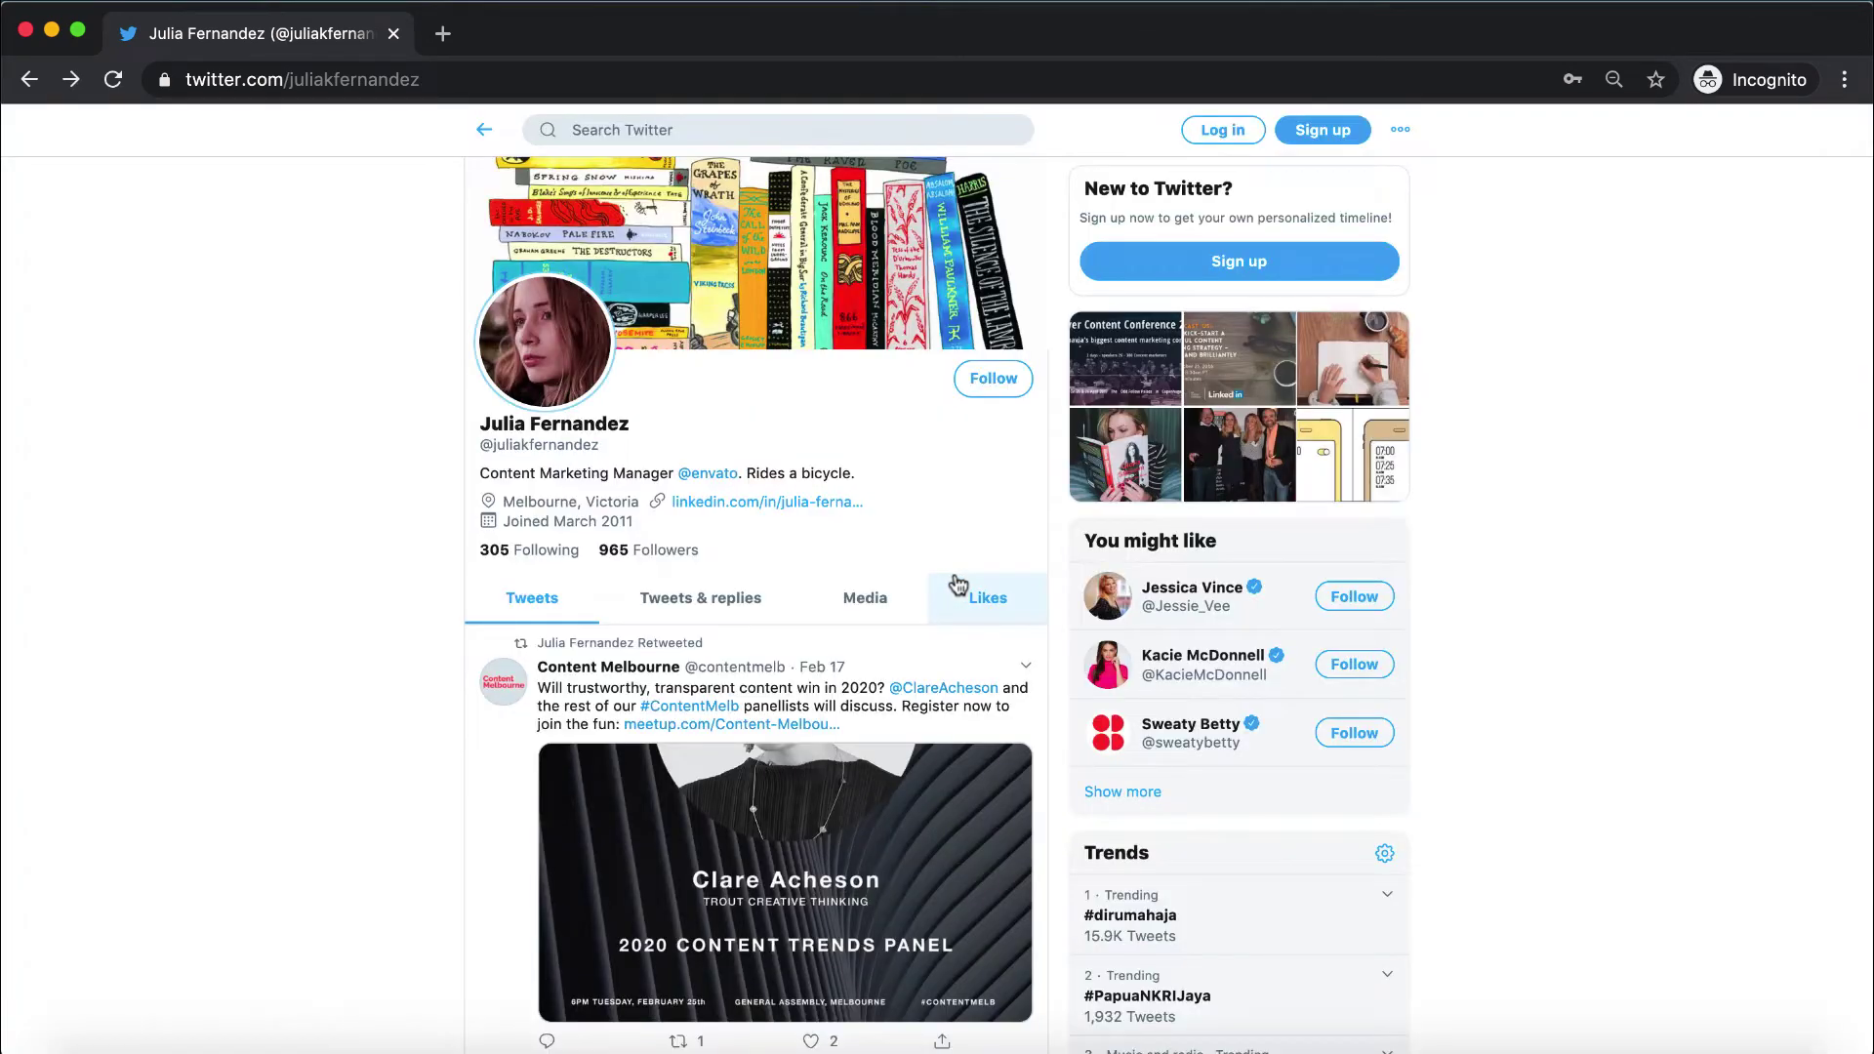
Step: Return to the 'Classic Blue' tweet and save its 2020 preview image
left_click(33, 82)
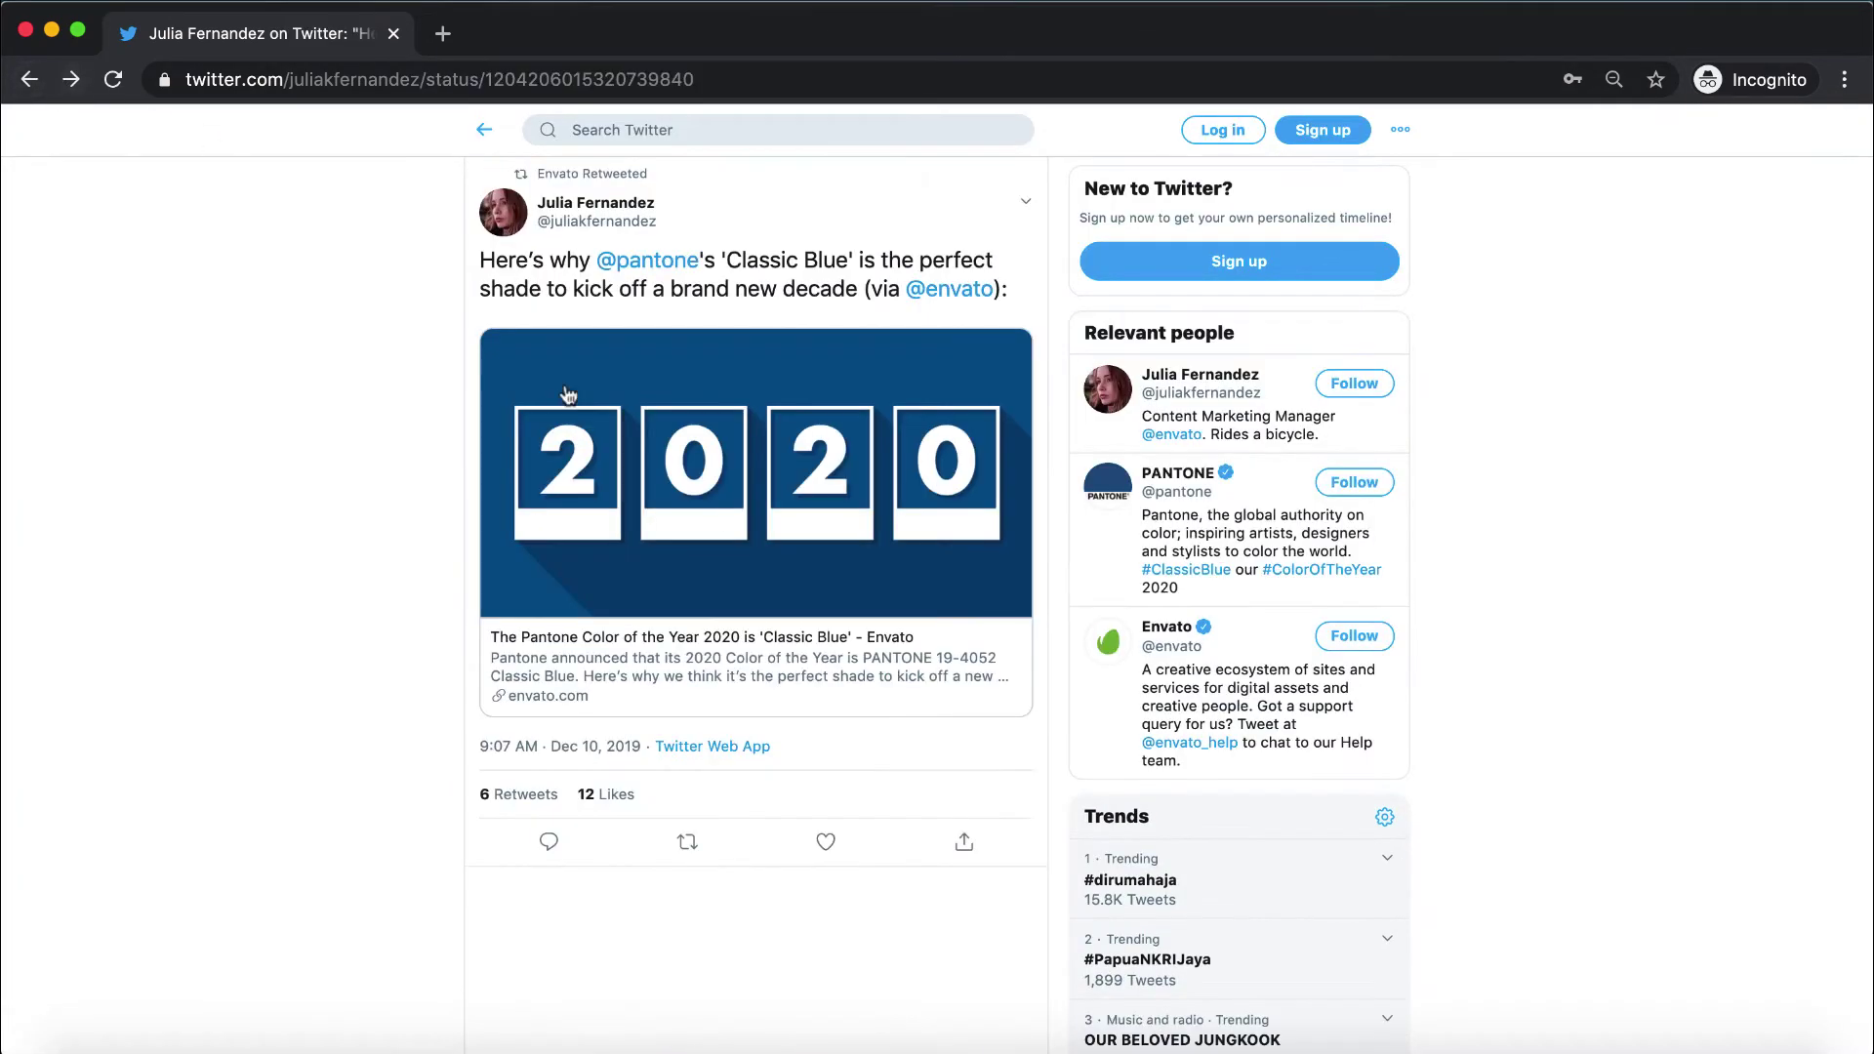
right_click(722, 478)
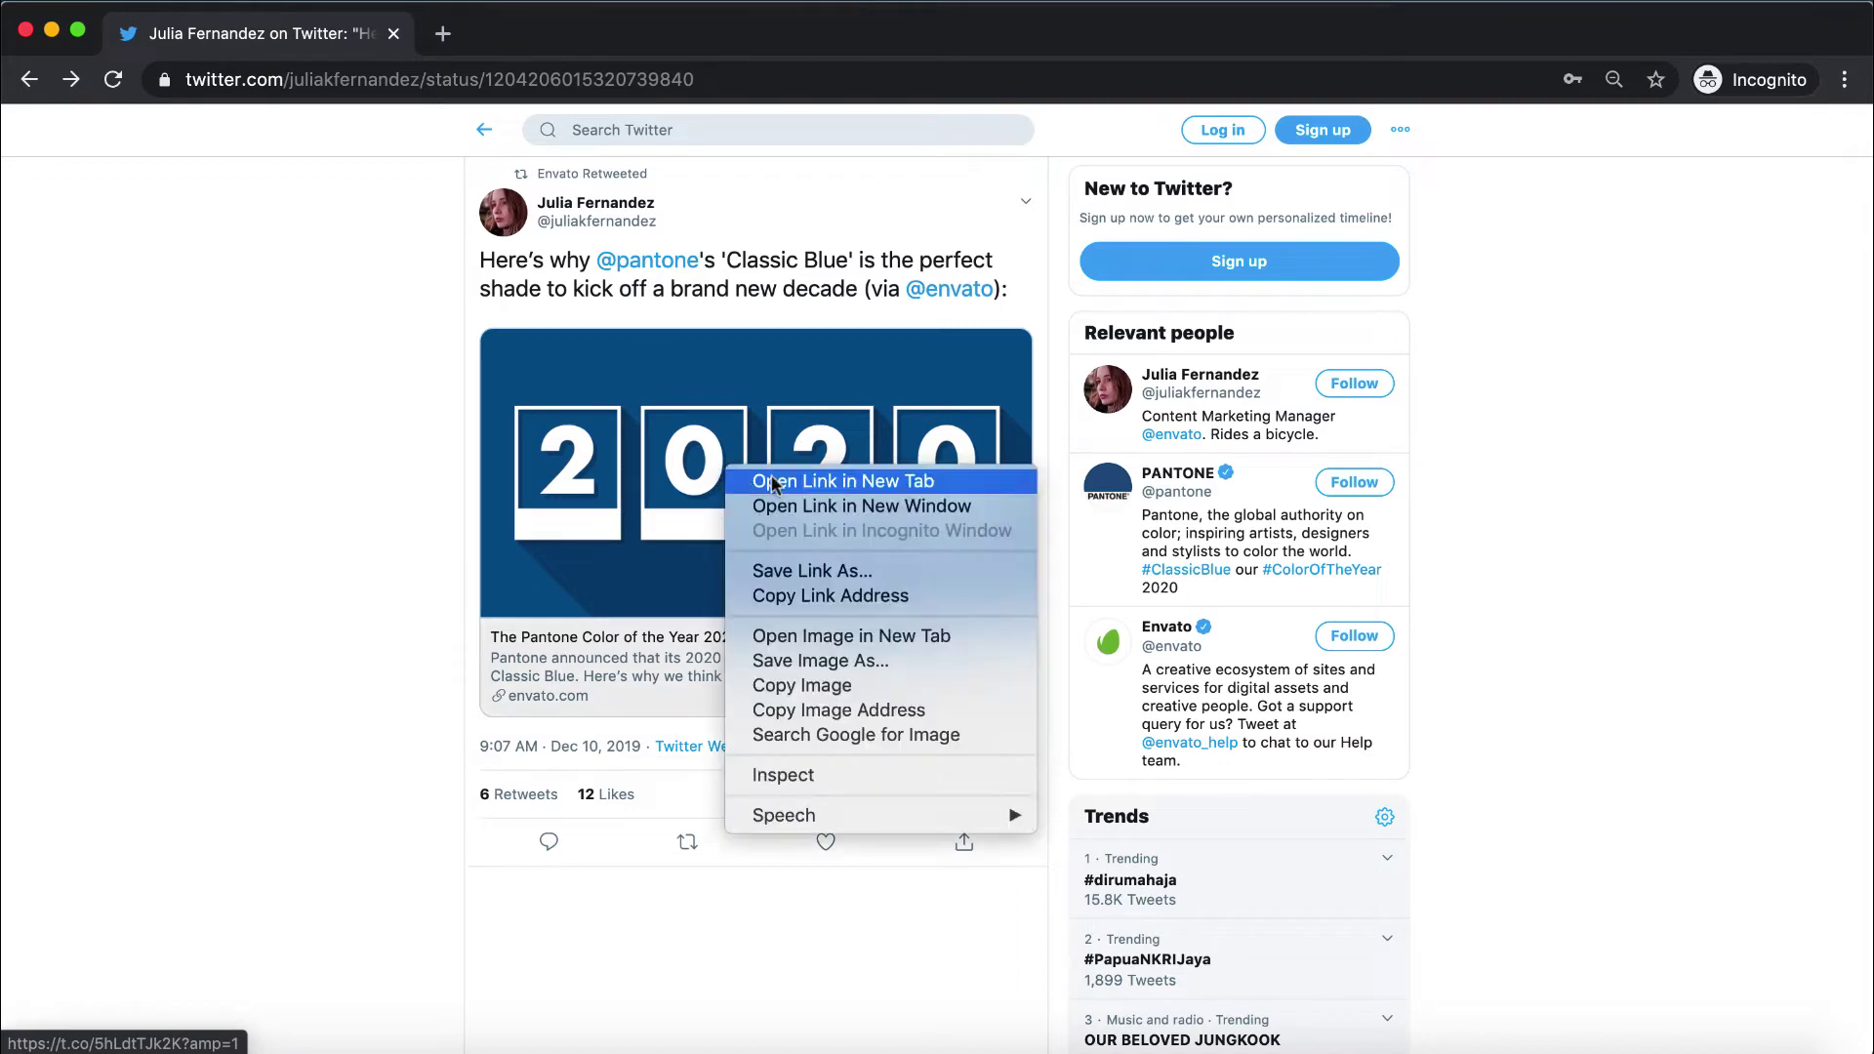
left_click(851, 660)
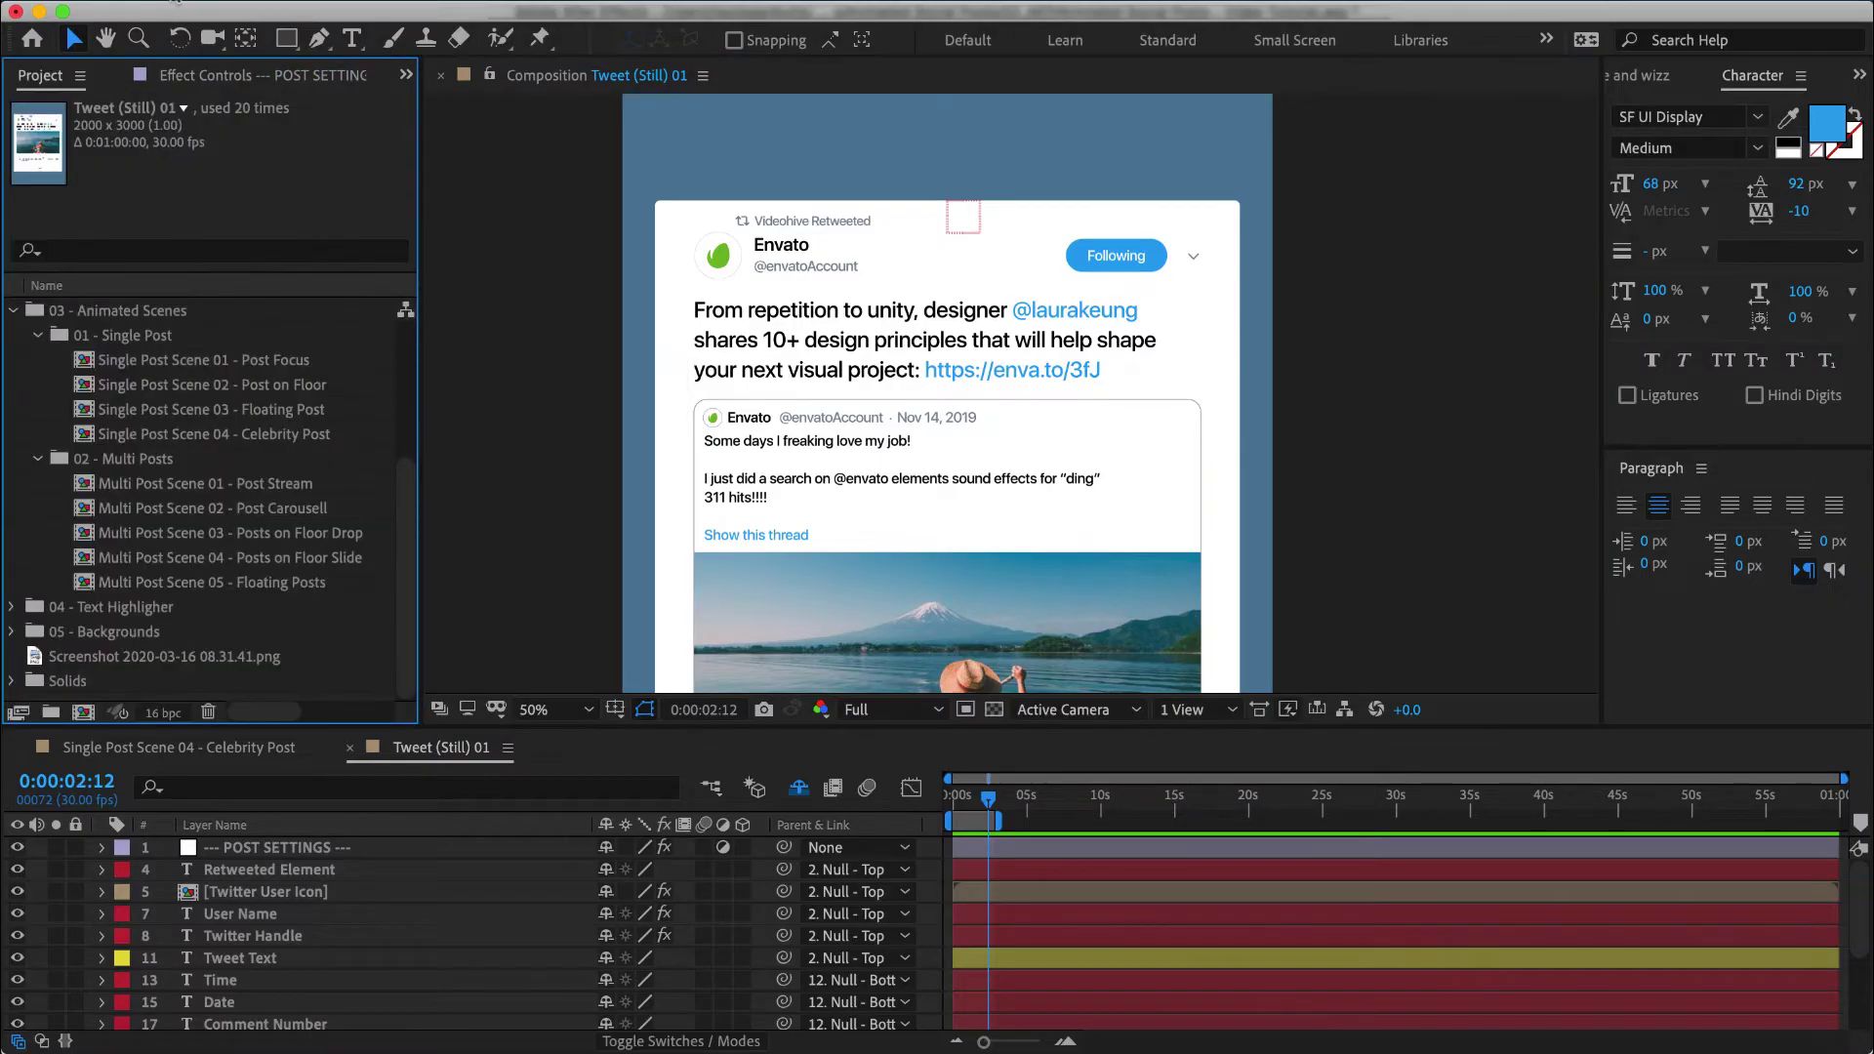
Step: Switch back to After Effects and import PostImage.png and UserIcon.jpg from the Video Tutorial Assets folder
left_click(177, 3)
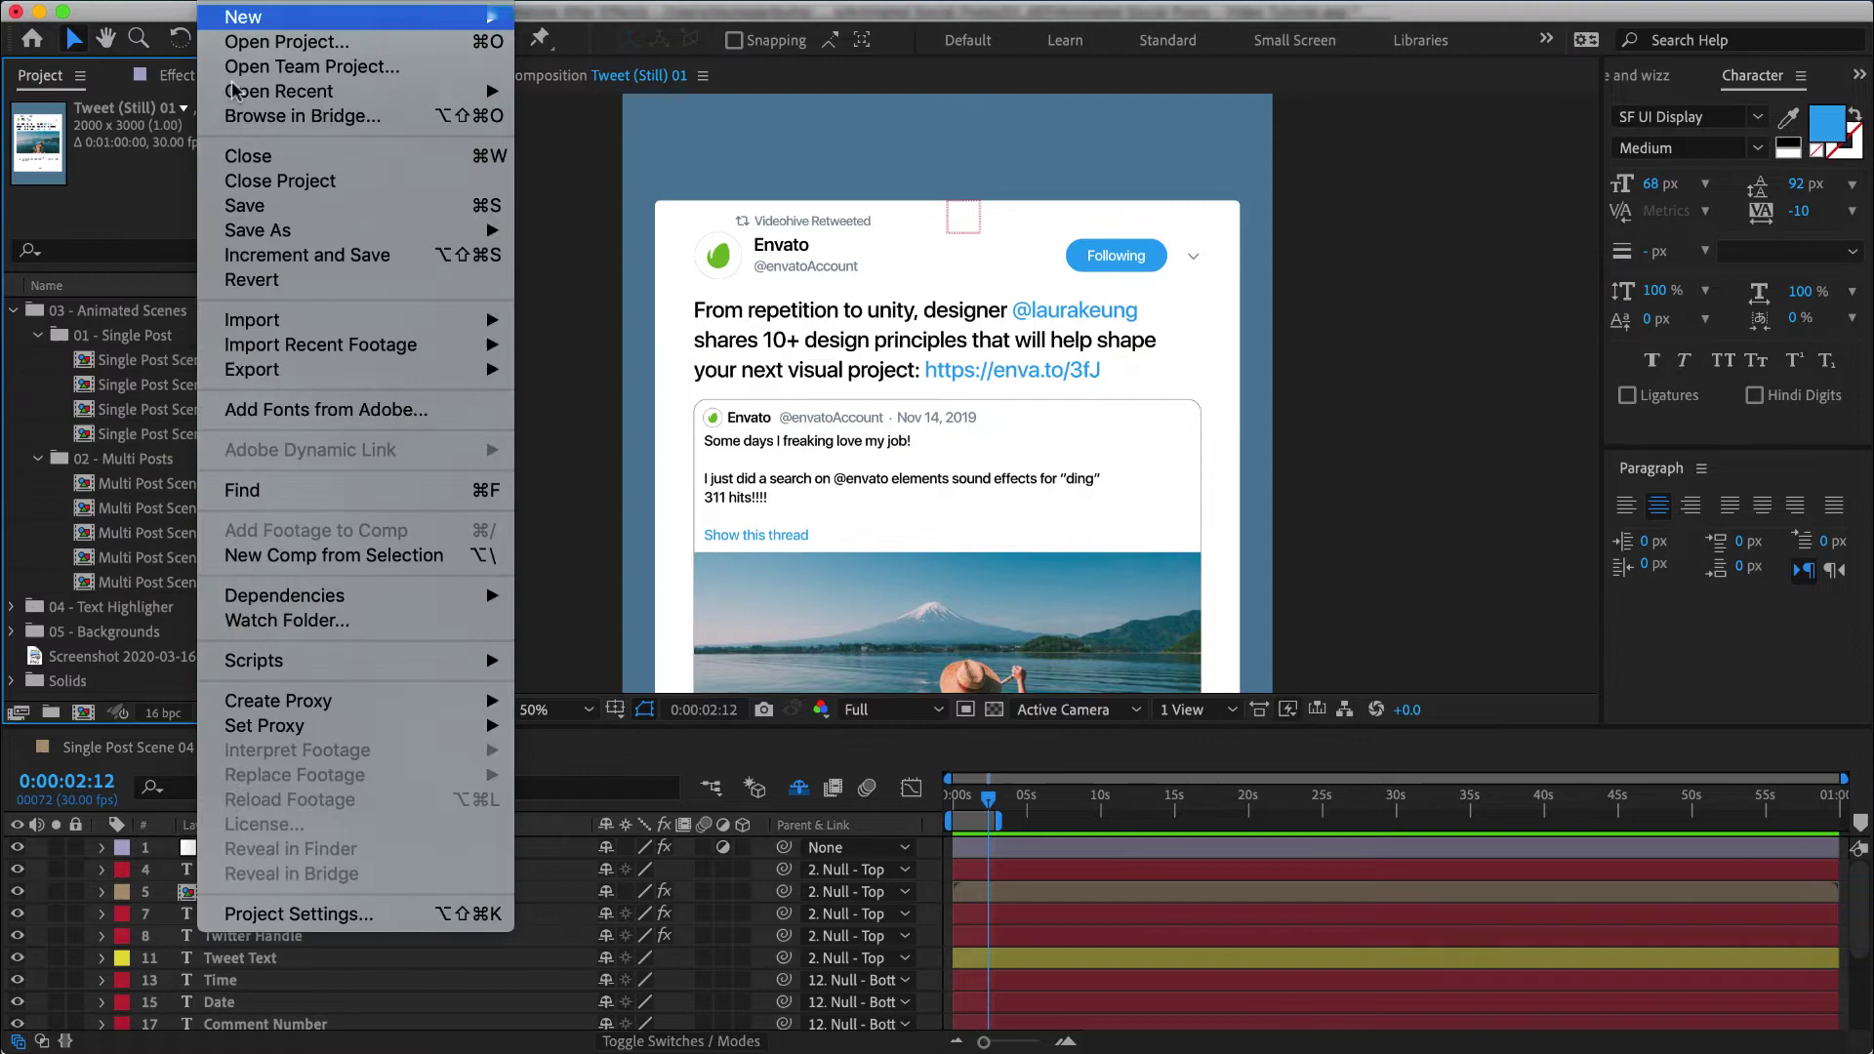
mouse_move(291, 322)
left_click(599, 323)
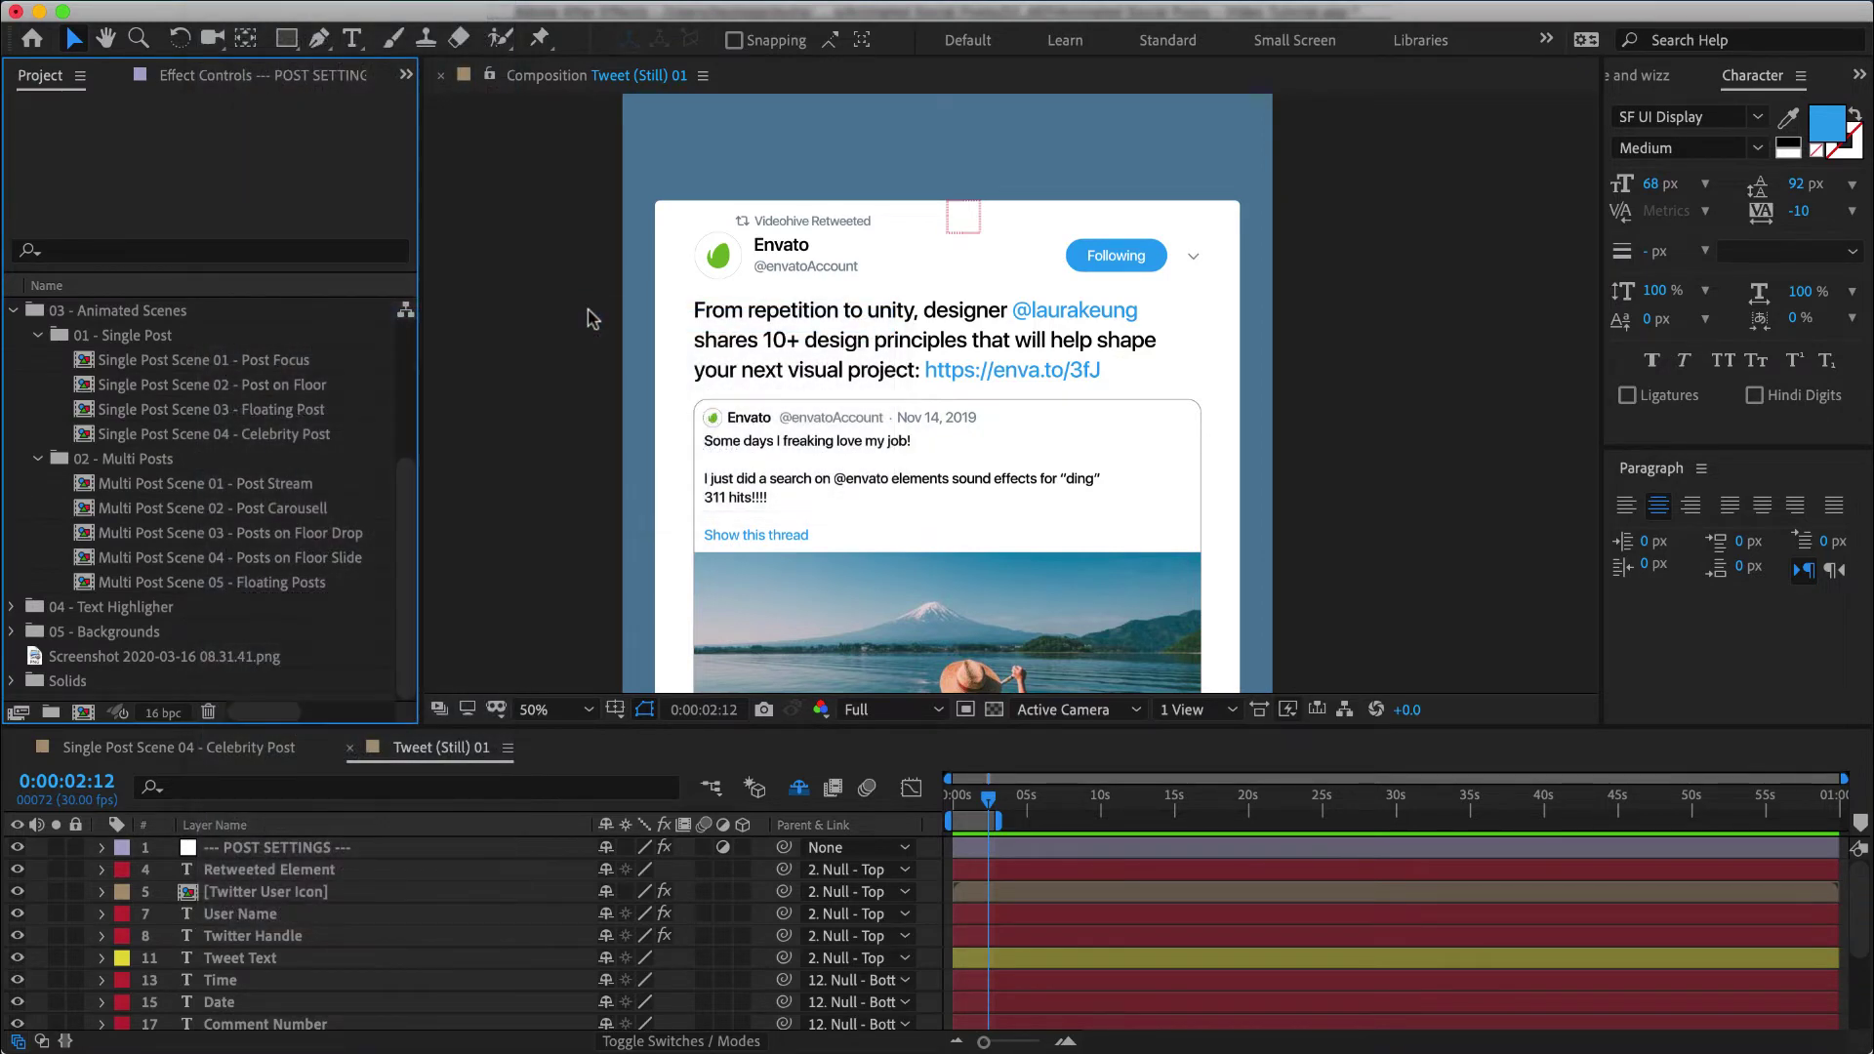
left_click(1591, 131)
left_click(1399, 151, "shift")
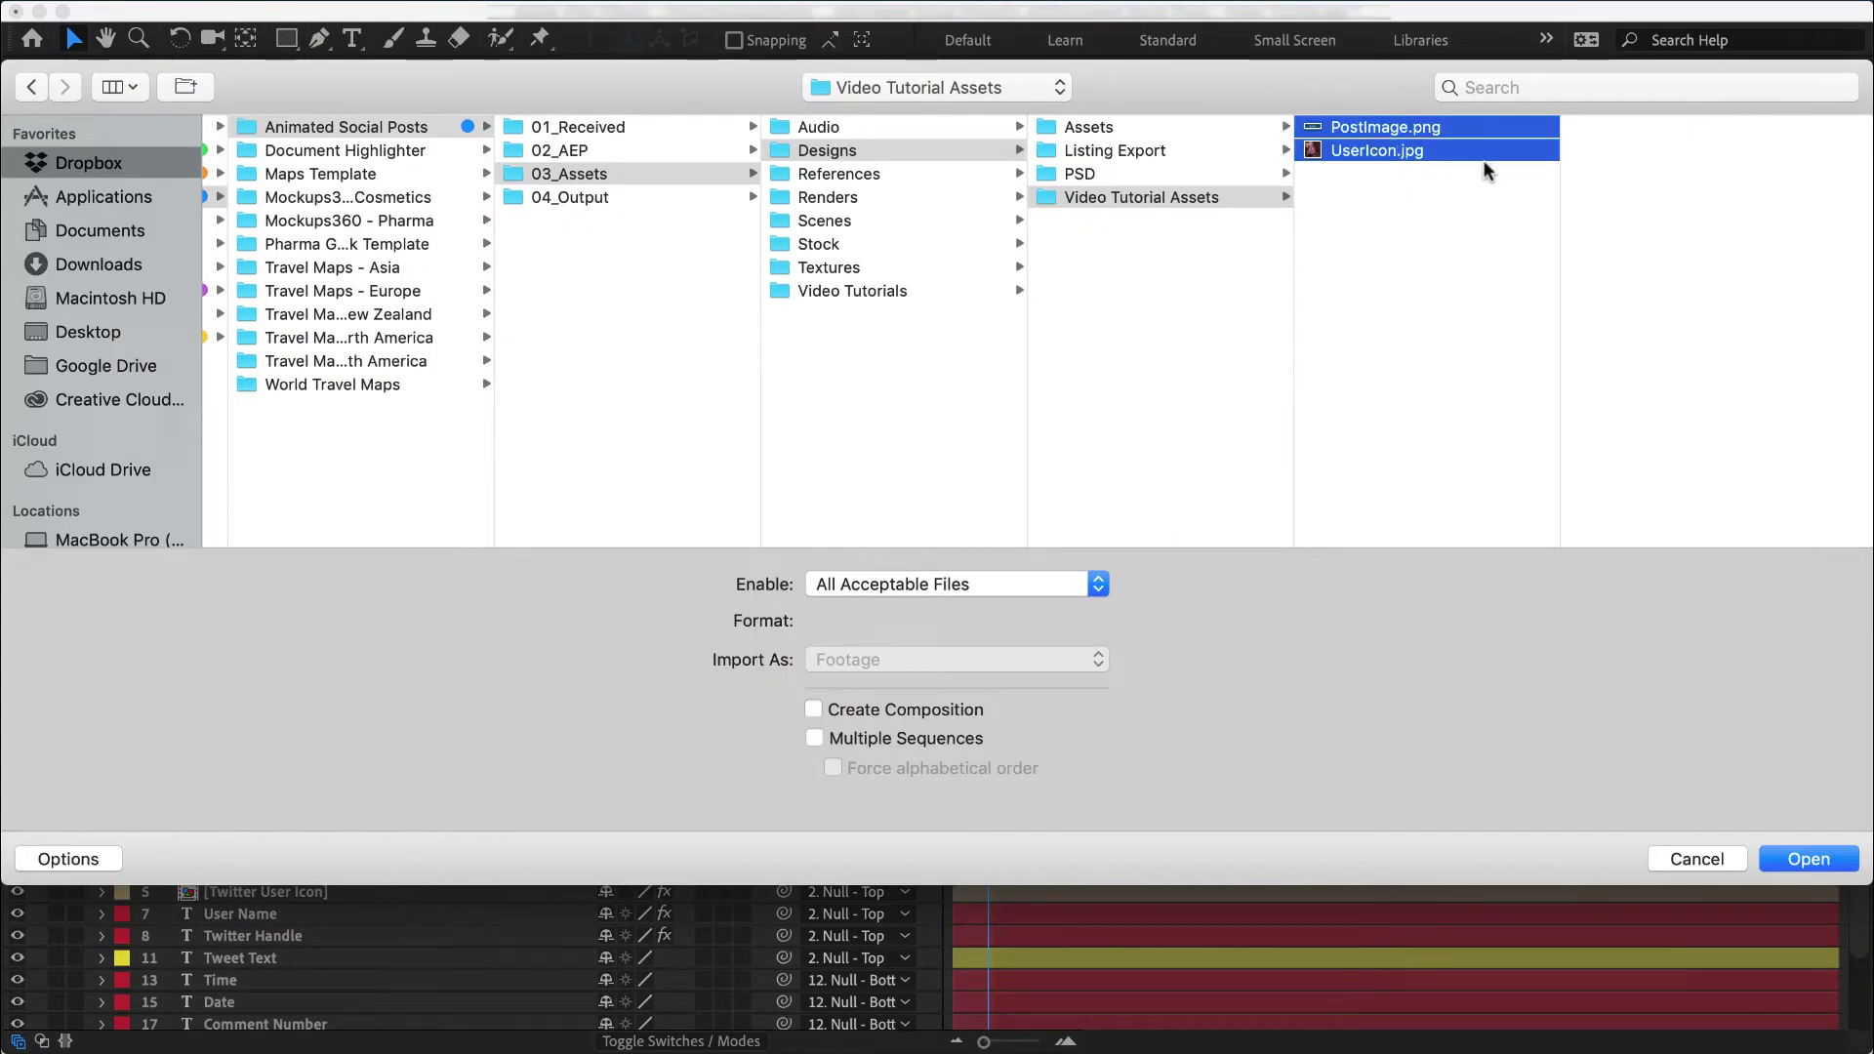
left_click(1809, 859)
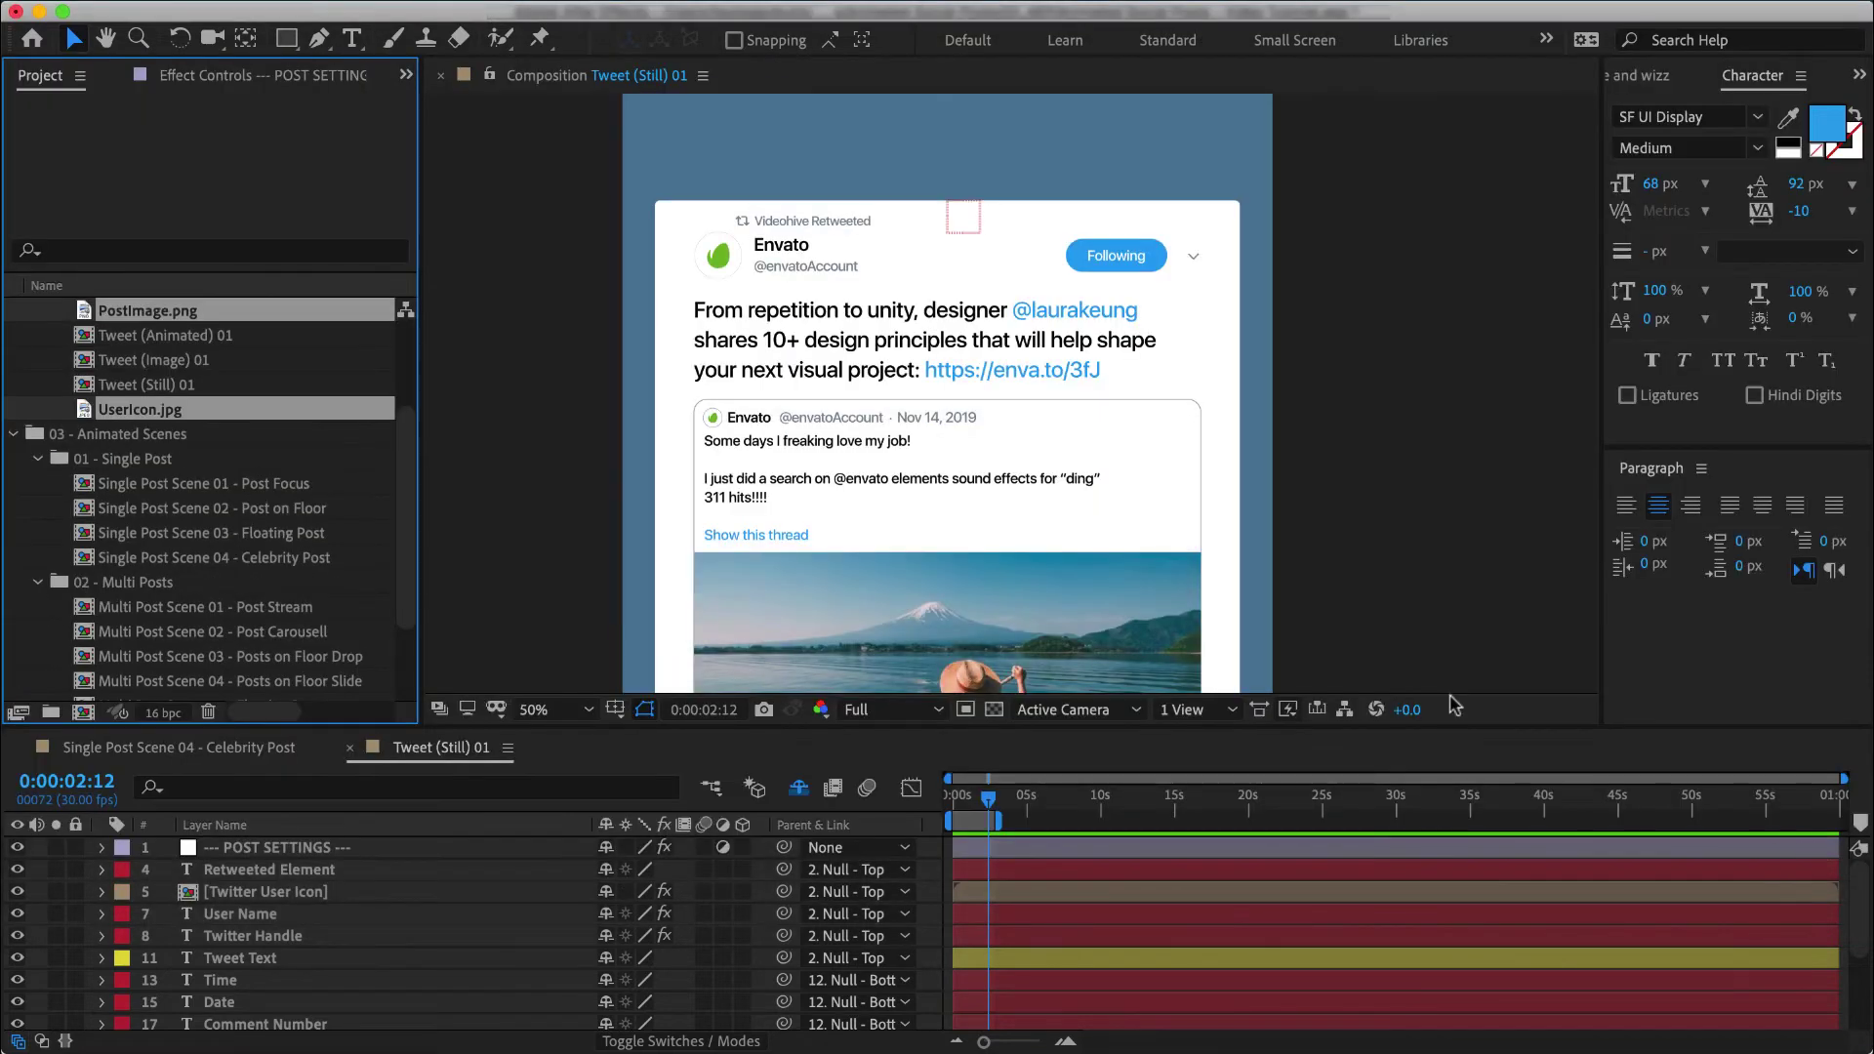
Step: Group the two imported images and the screenshot PNG in a new project folder named Tutorial Assets, and expand it
left_click_drag(3, 463, 21, 484)
scroll(129, 513, "down", 5)
left_click(151, 635, "super")
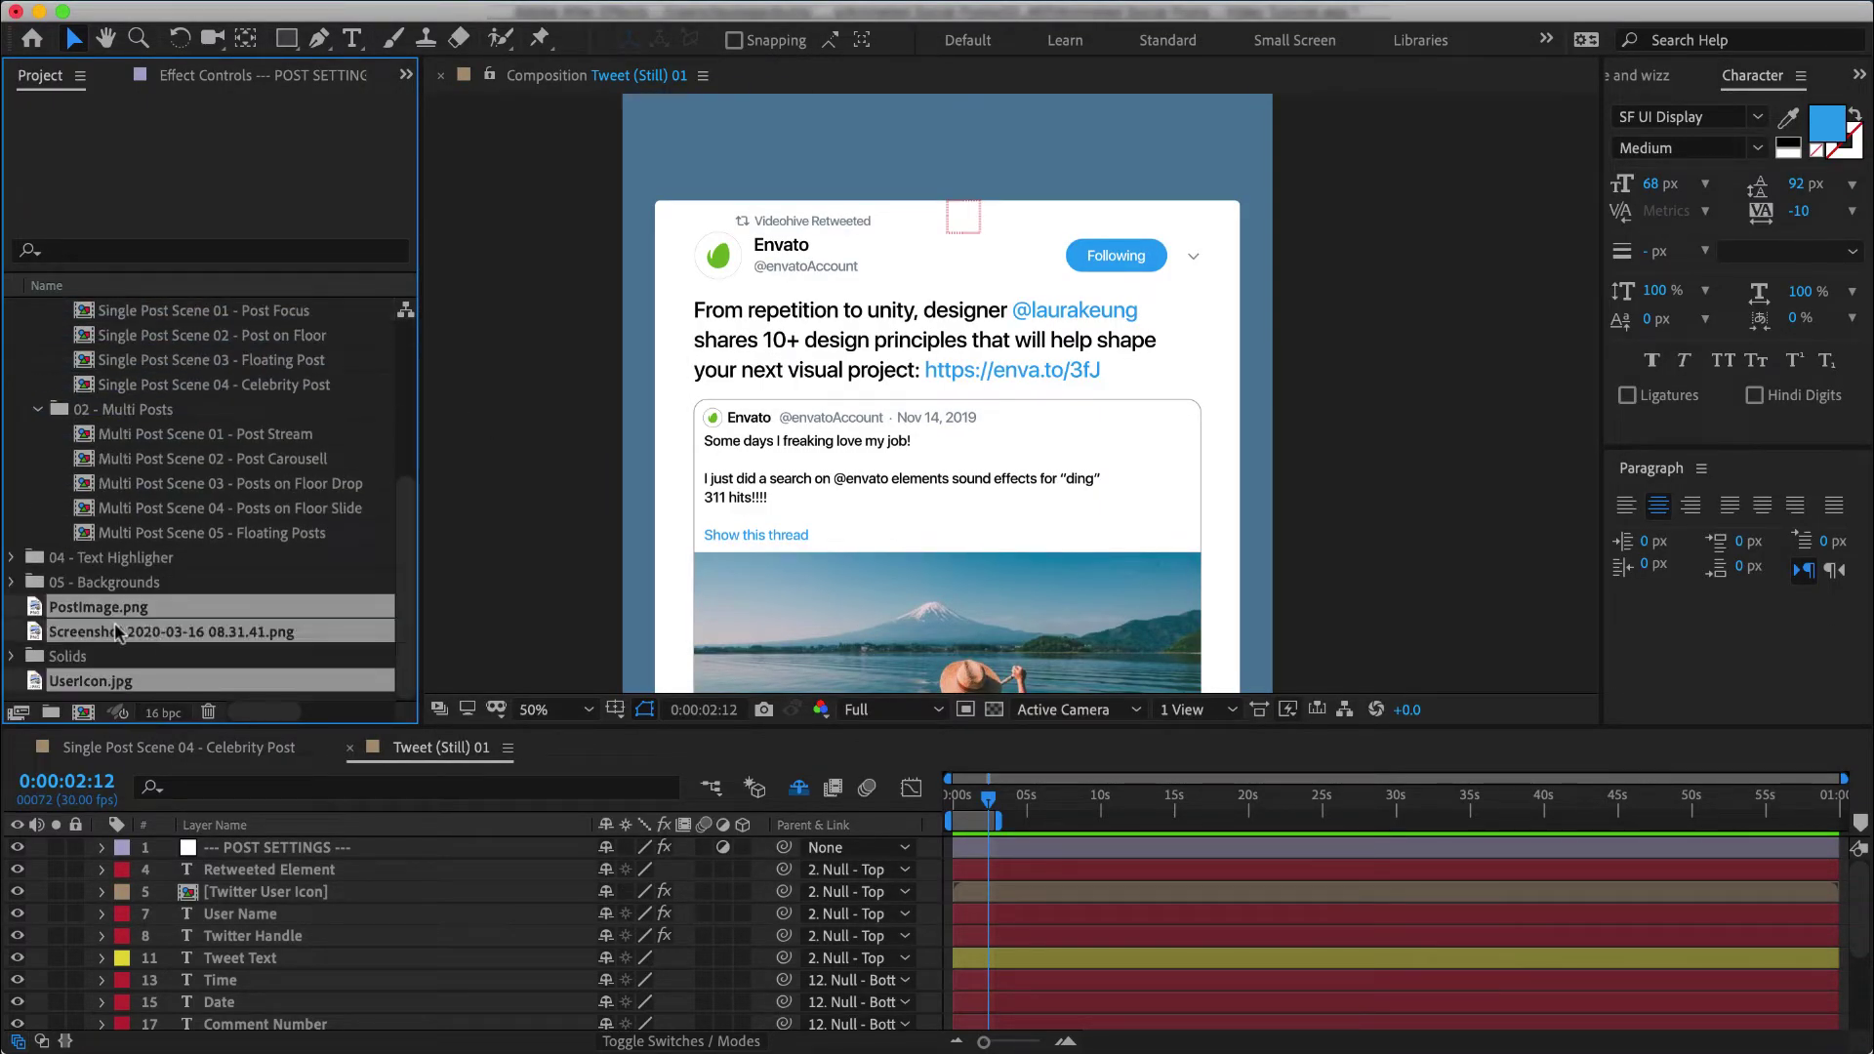
left_click_drag(115, 633, 51, 712)
type("T")
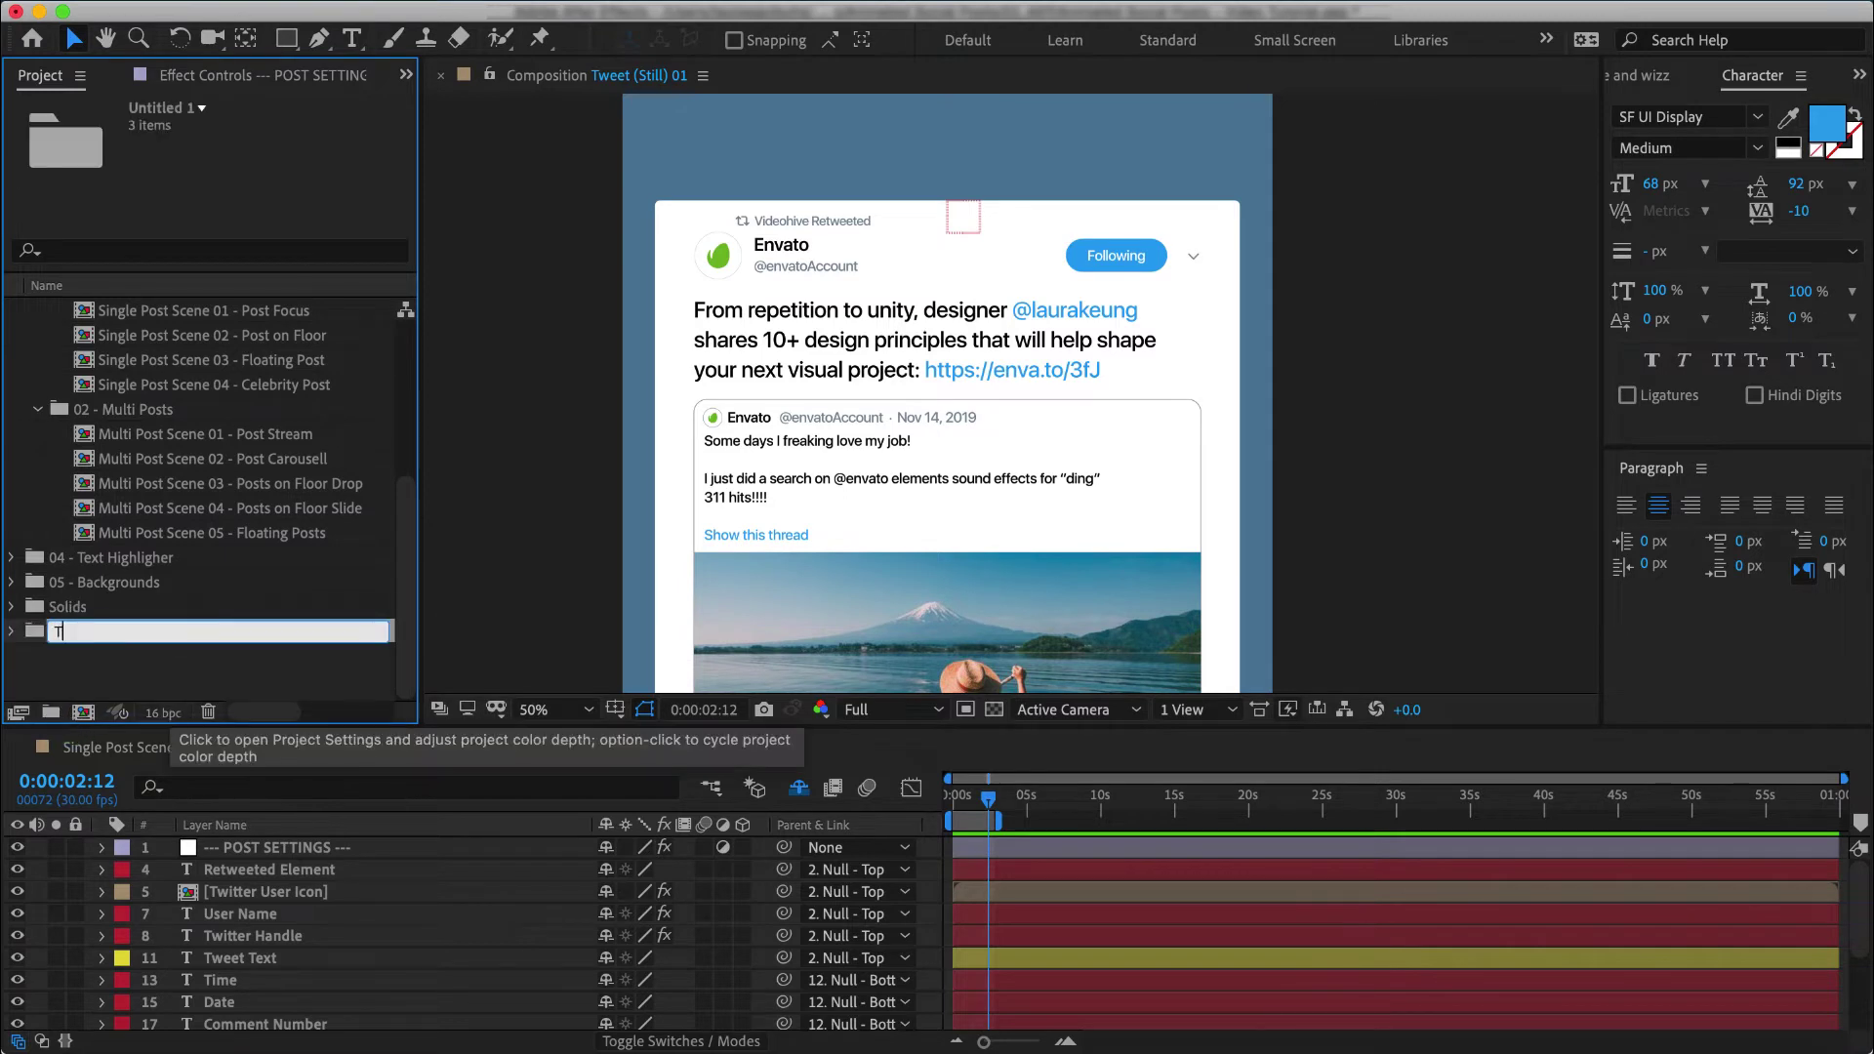
type("utorial Assets")
key("Return")
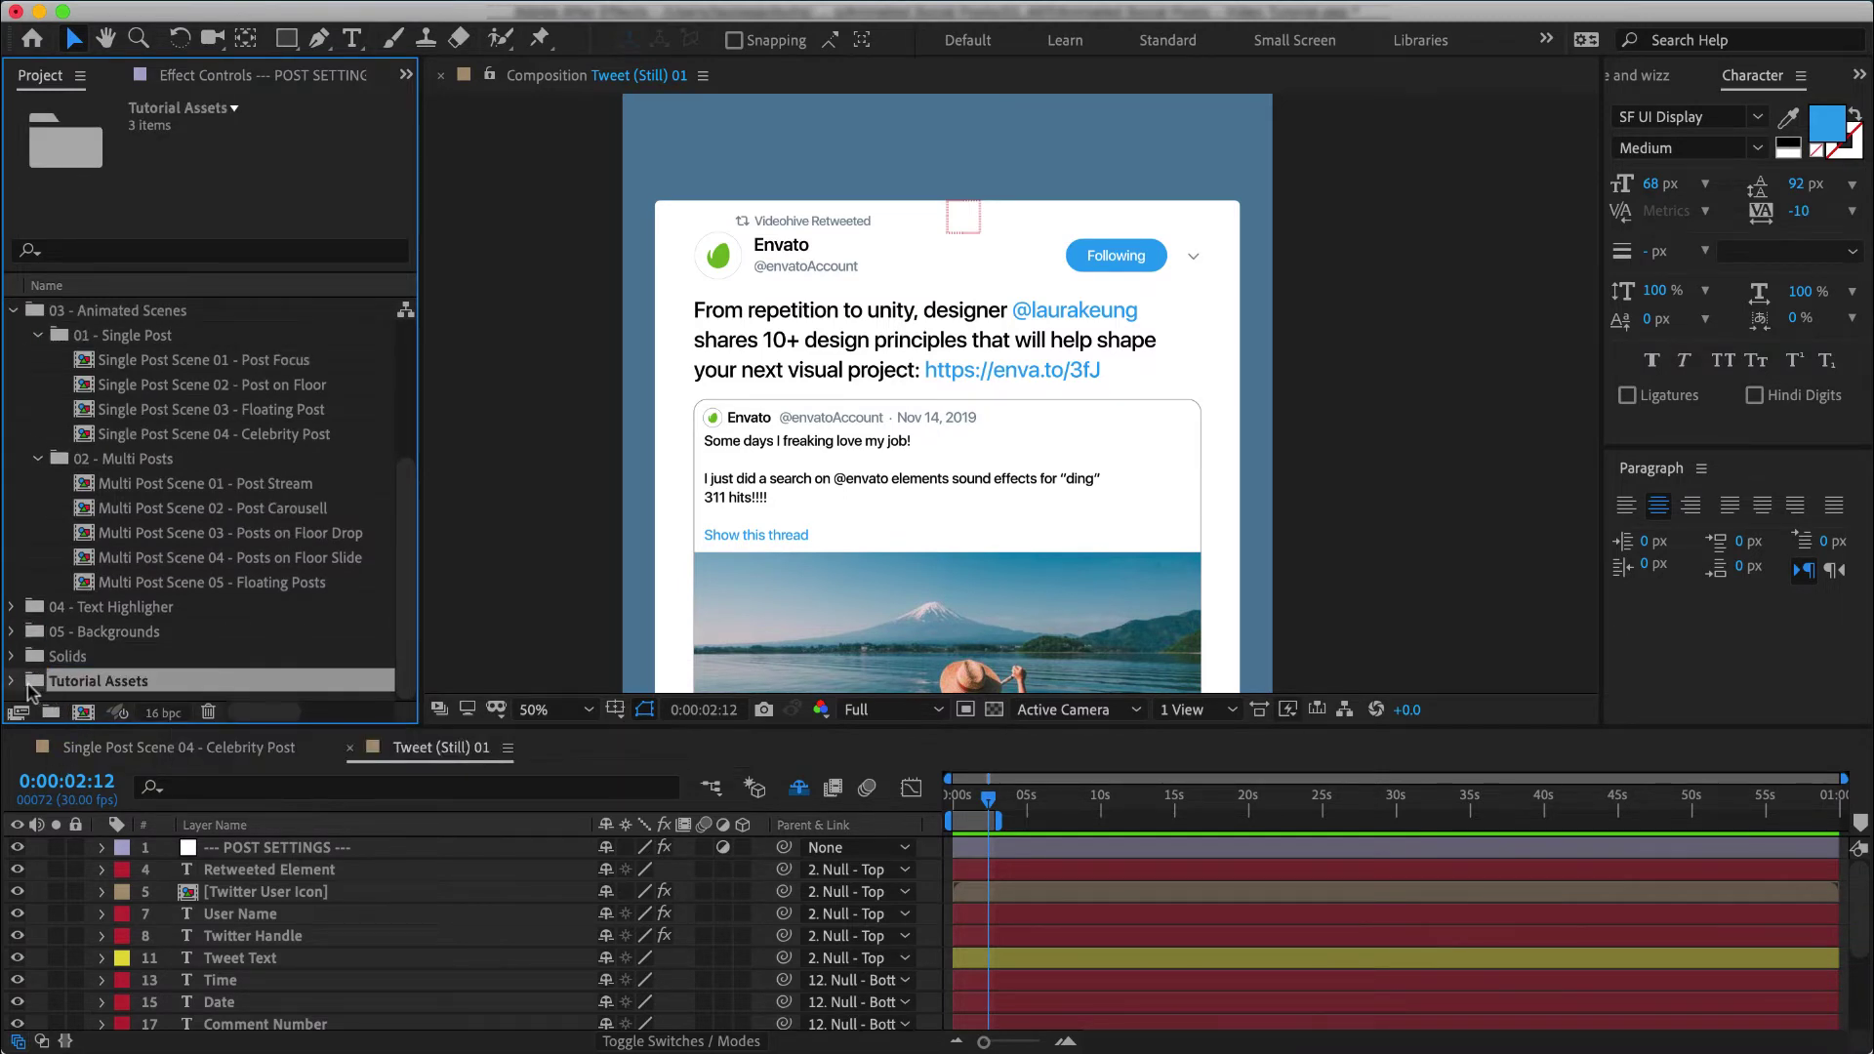
left_click(20, 680)
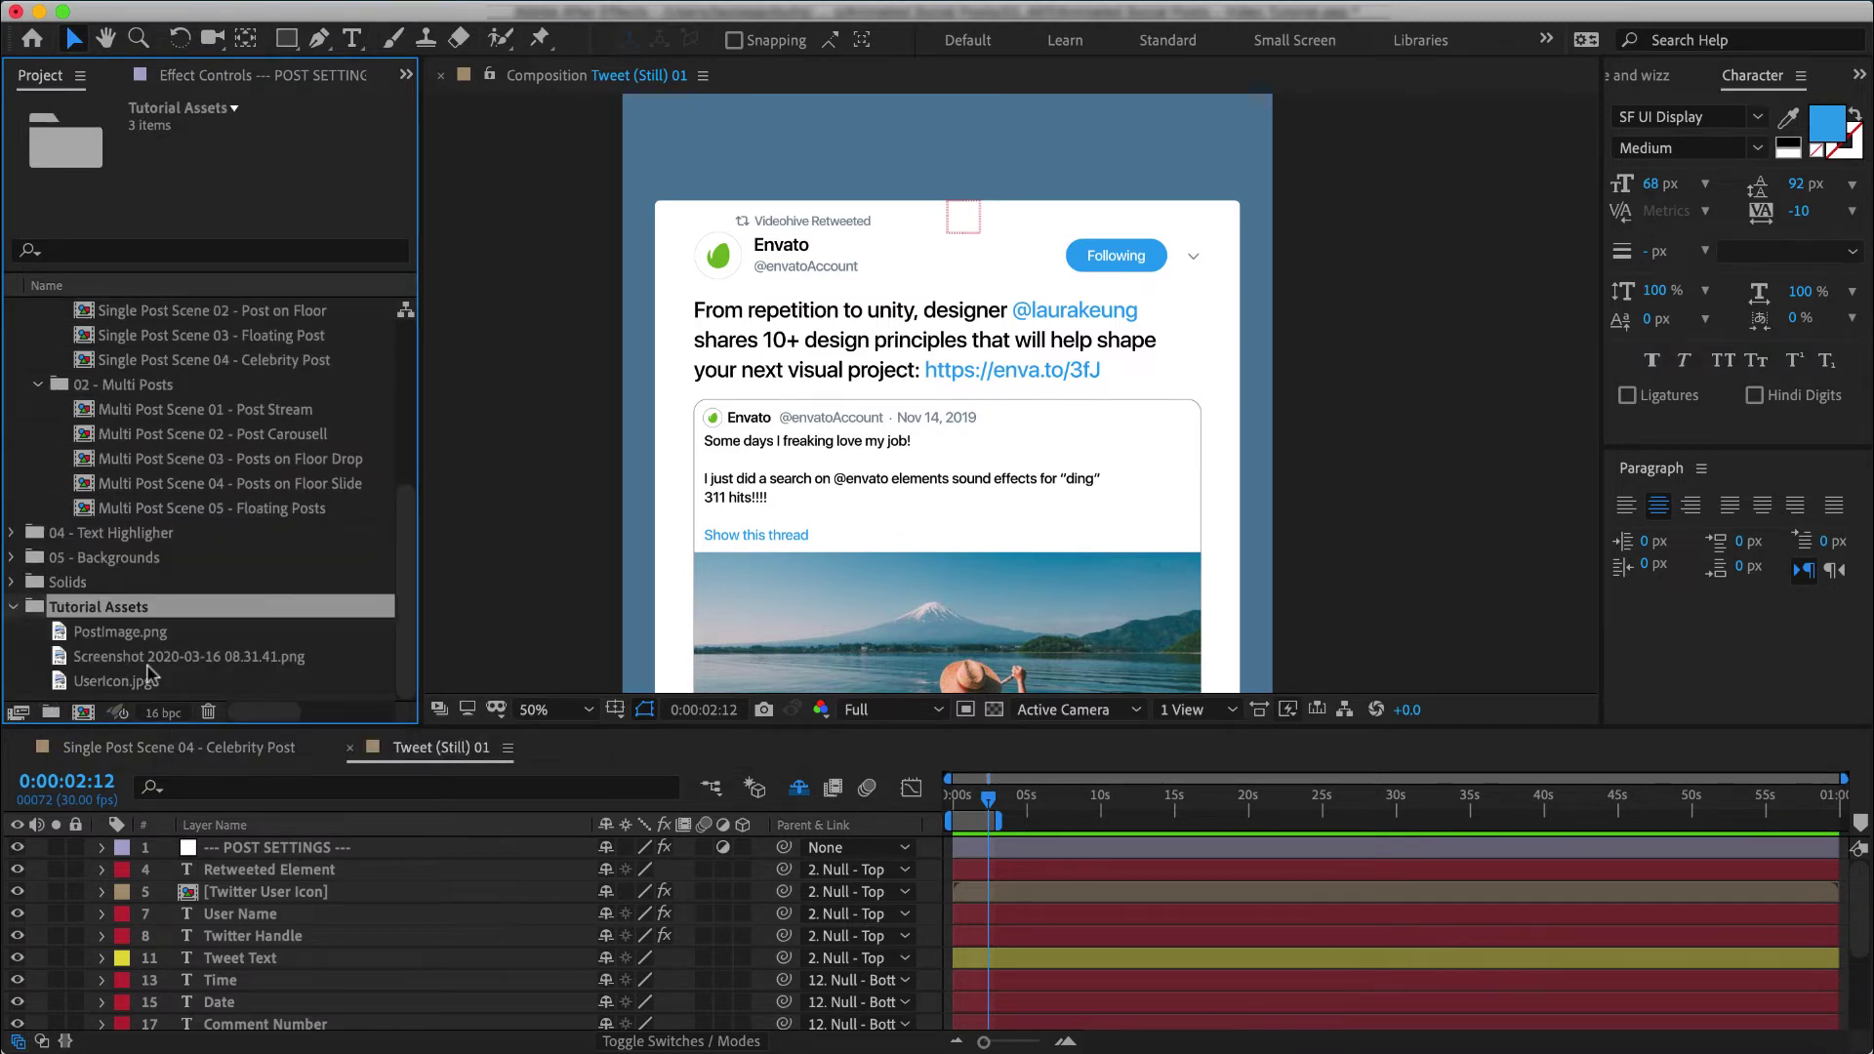
left_click(207, 662)
Step: Check the reference tweet's header in the browser, and change the Retweeted Element text in After Effects to "Envato Retweeted"
scroll(807, 251, "up", 3)
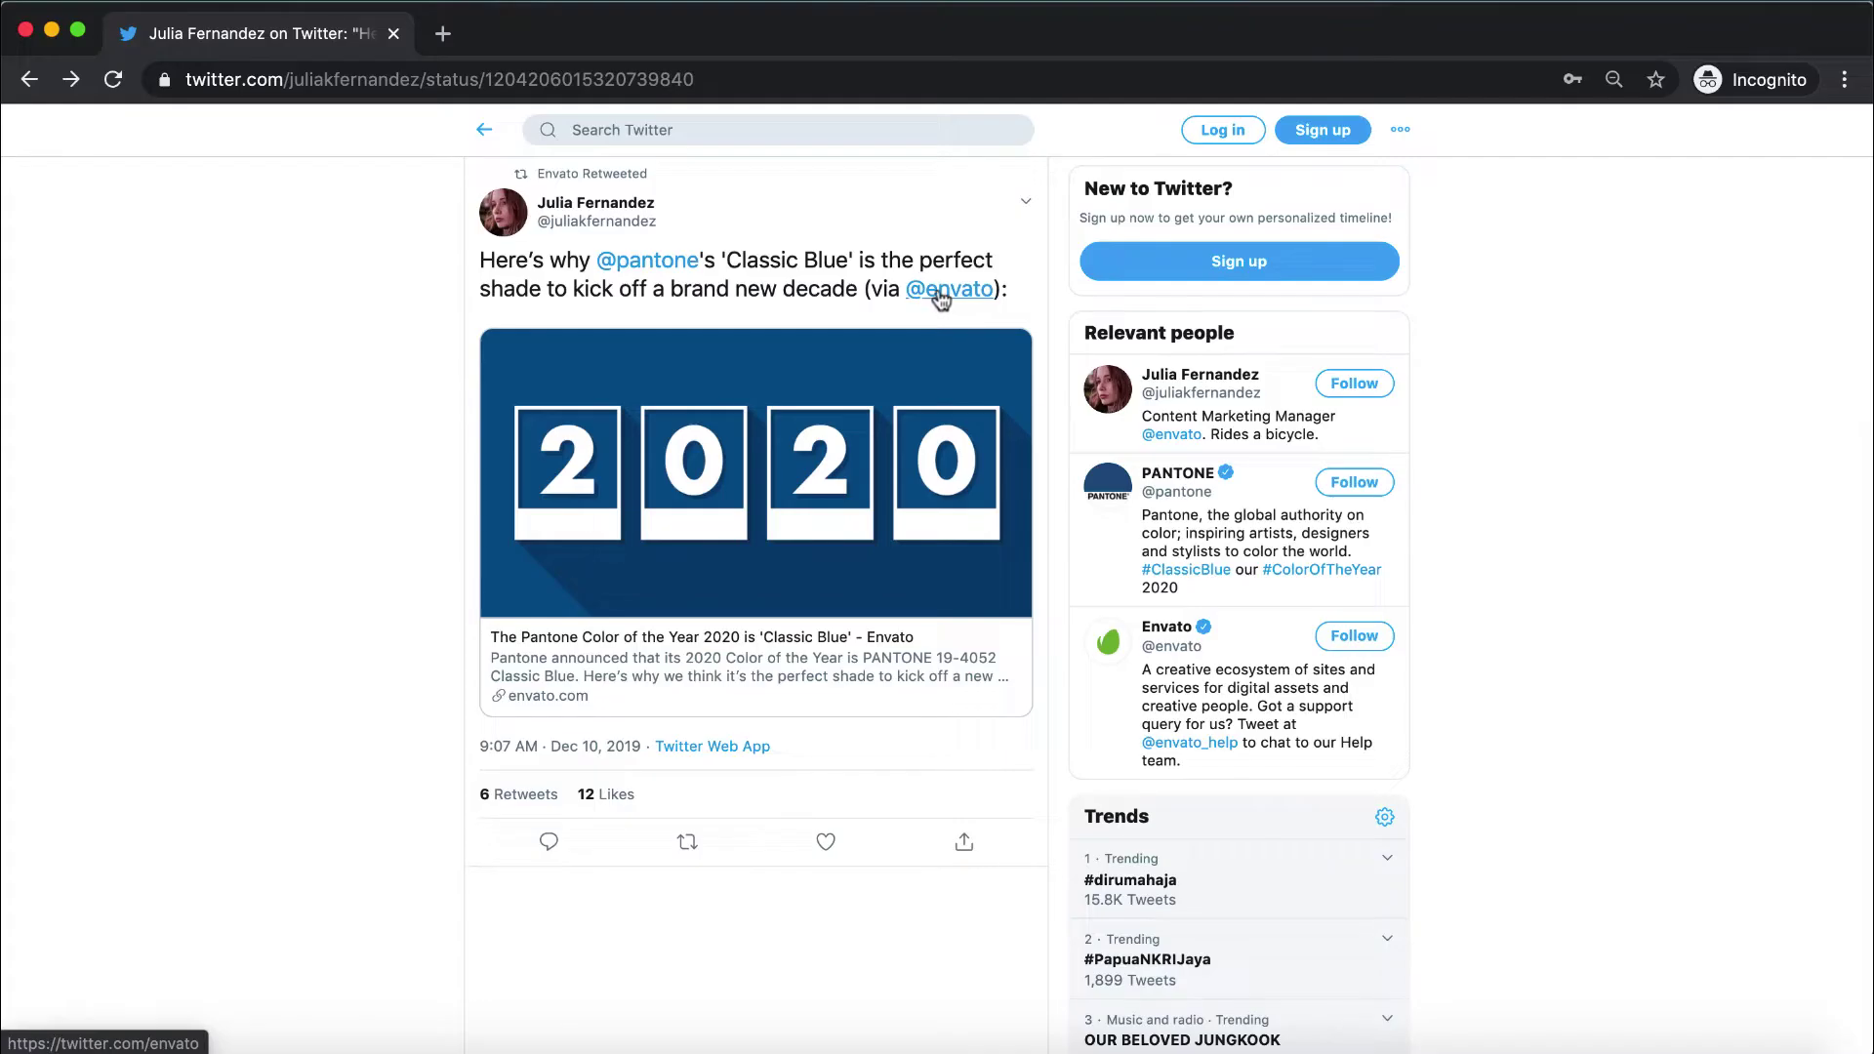
key("super+minus")
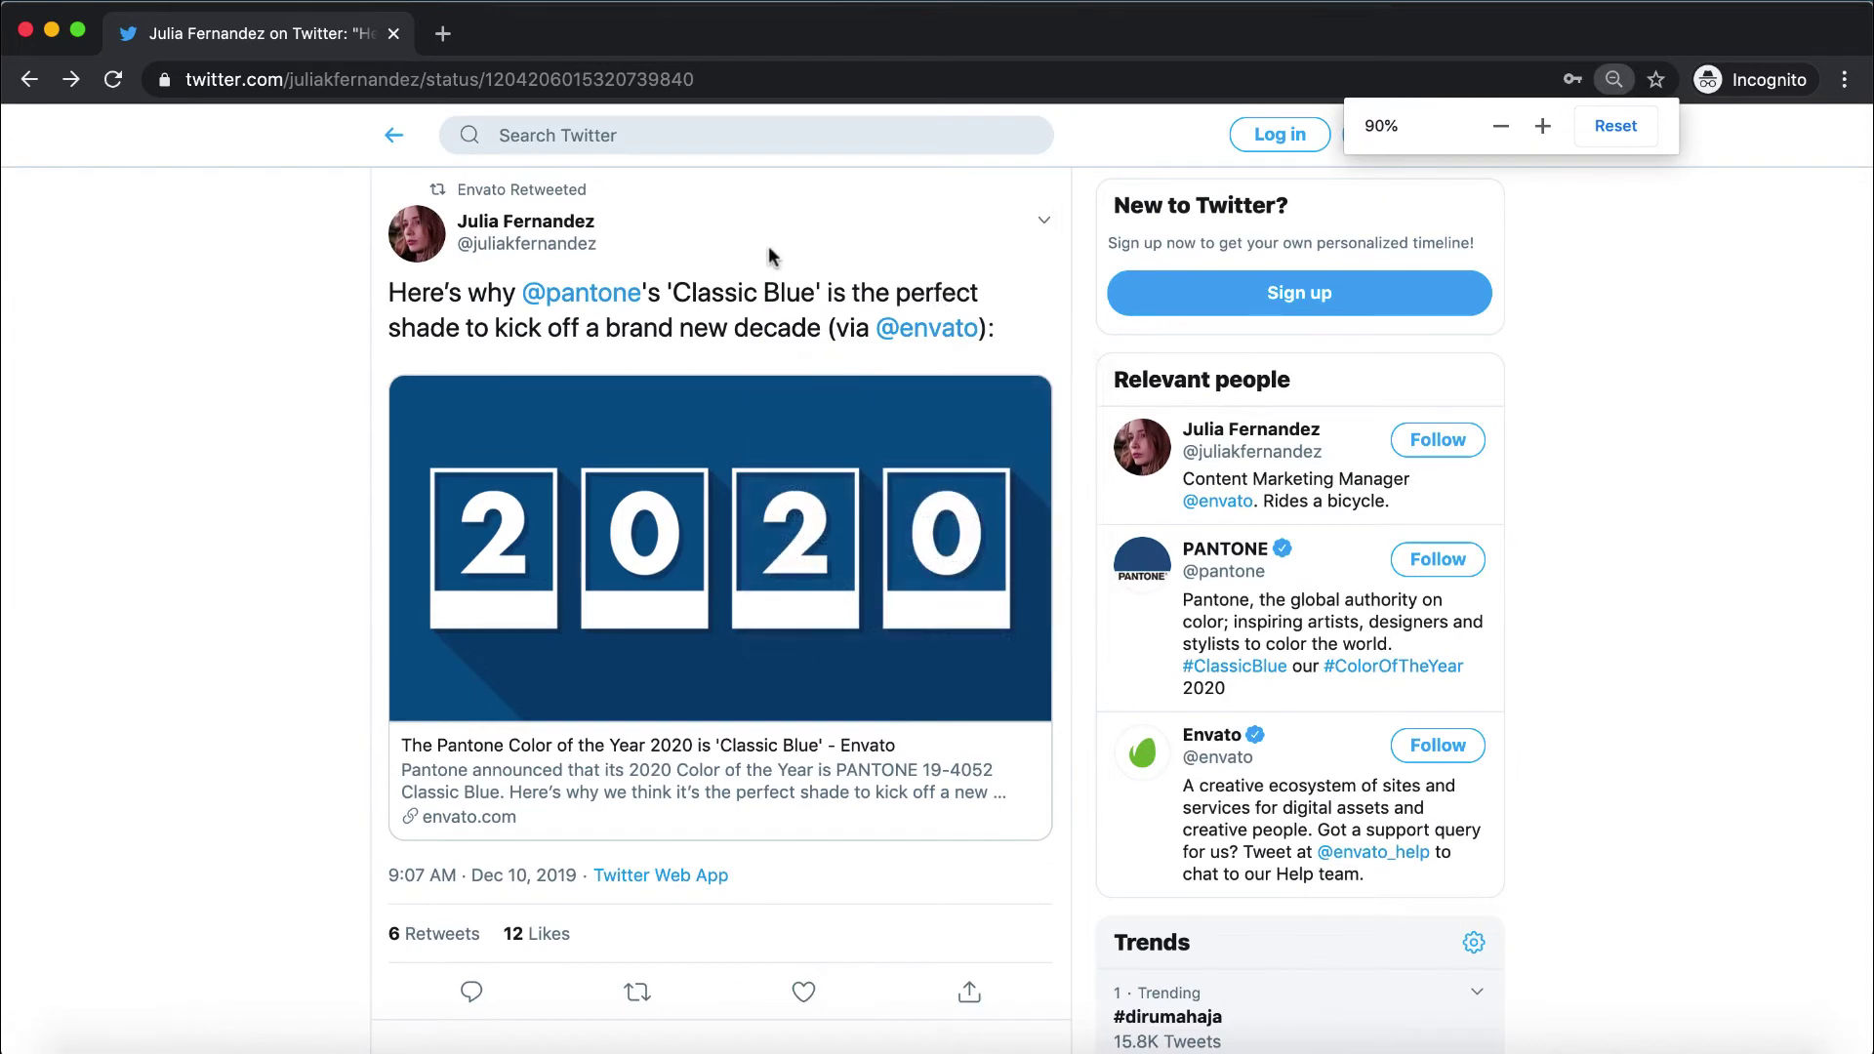
mouse_move(493, 190)
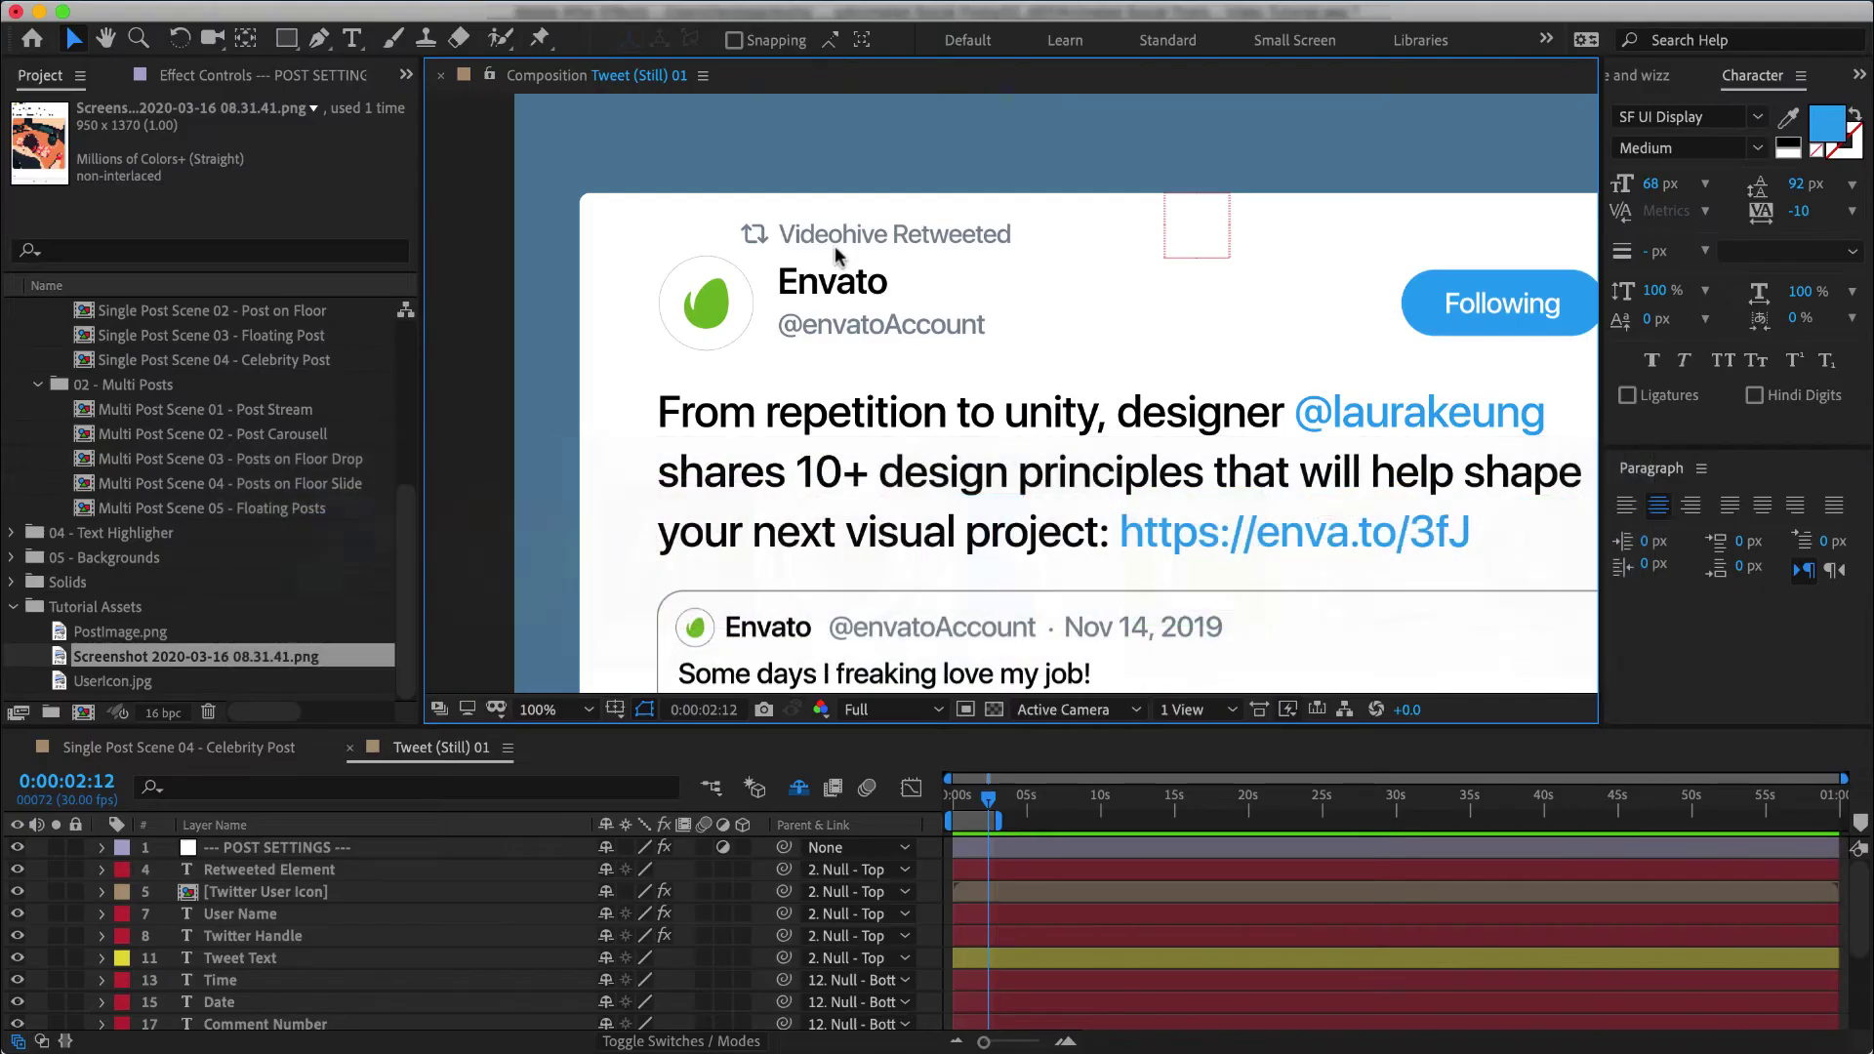
left_click(859, 244)
double_click(859, 239)
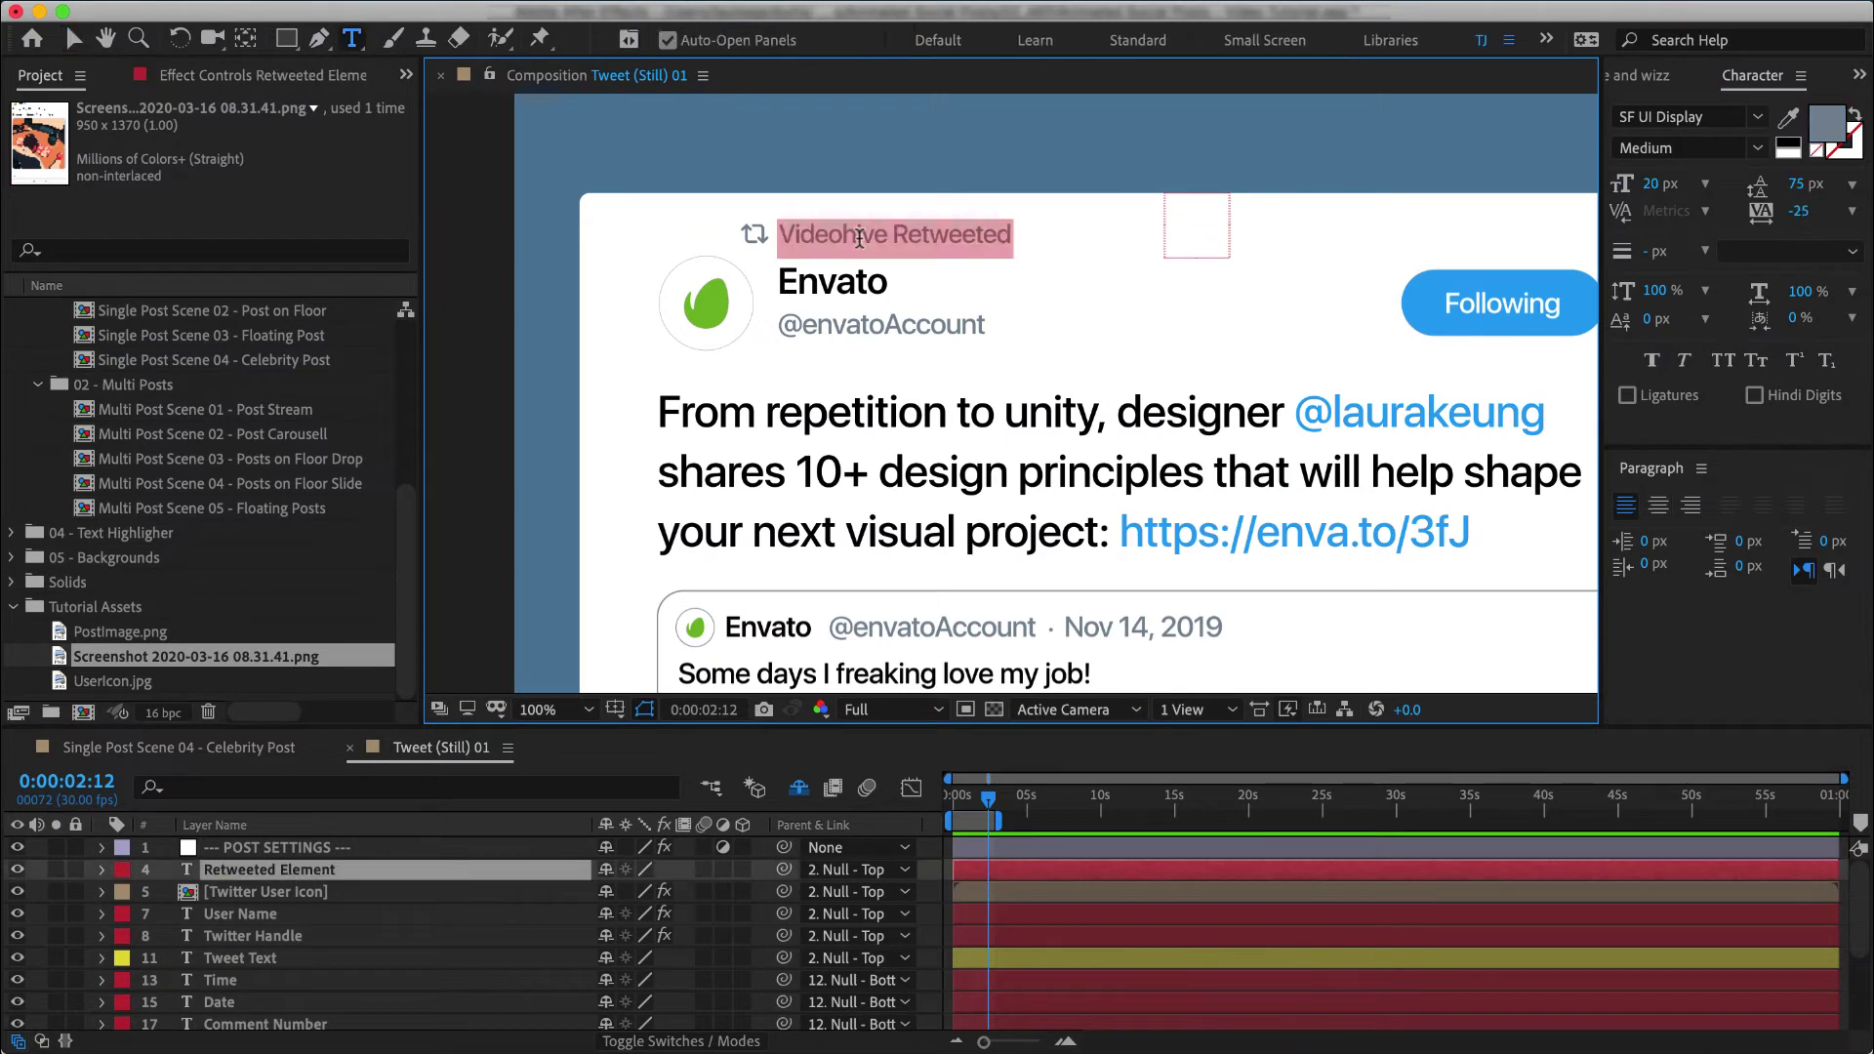
double_click(830, 235)
type("E")
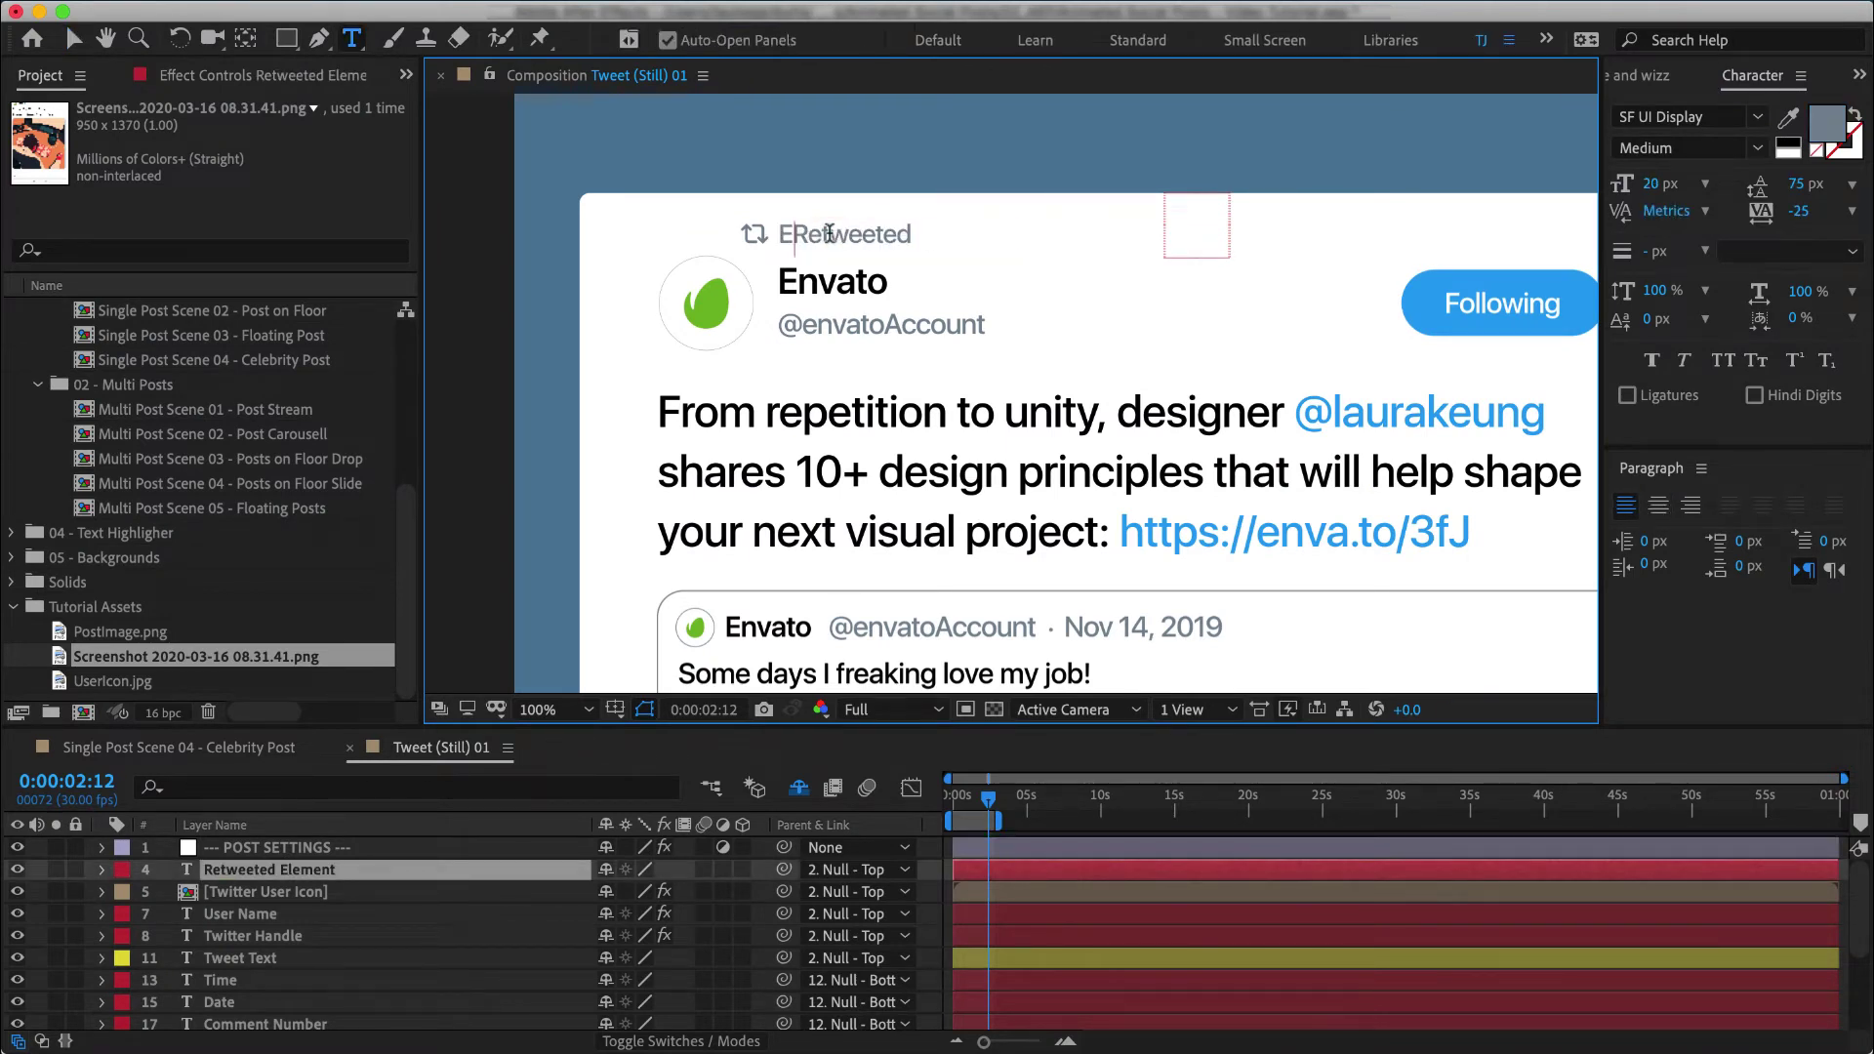
type("nvato")
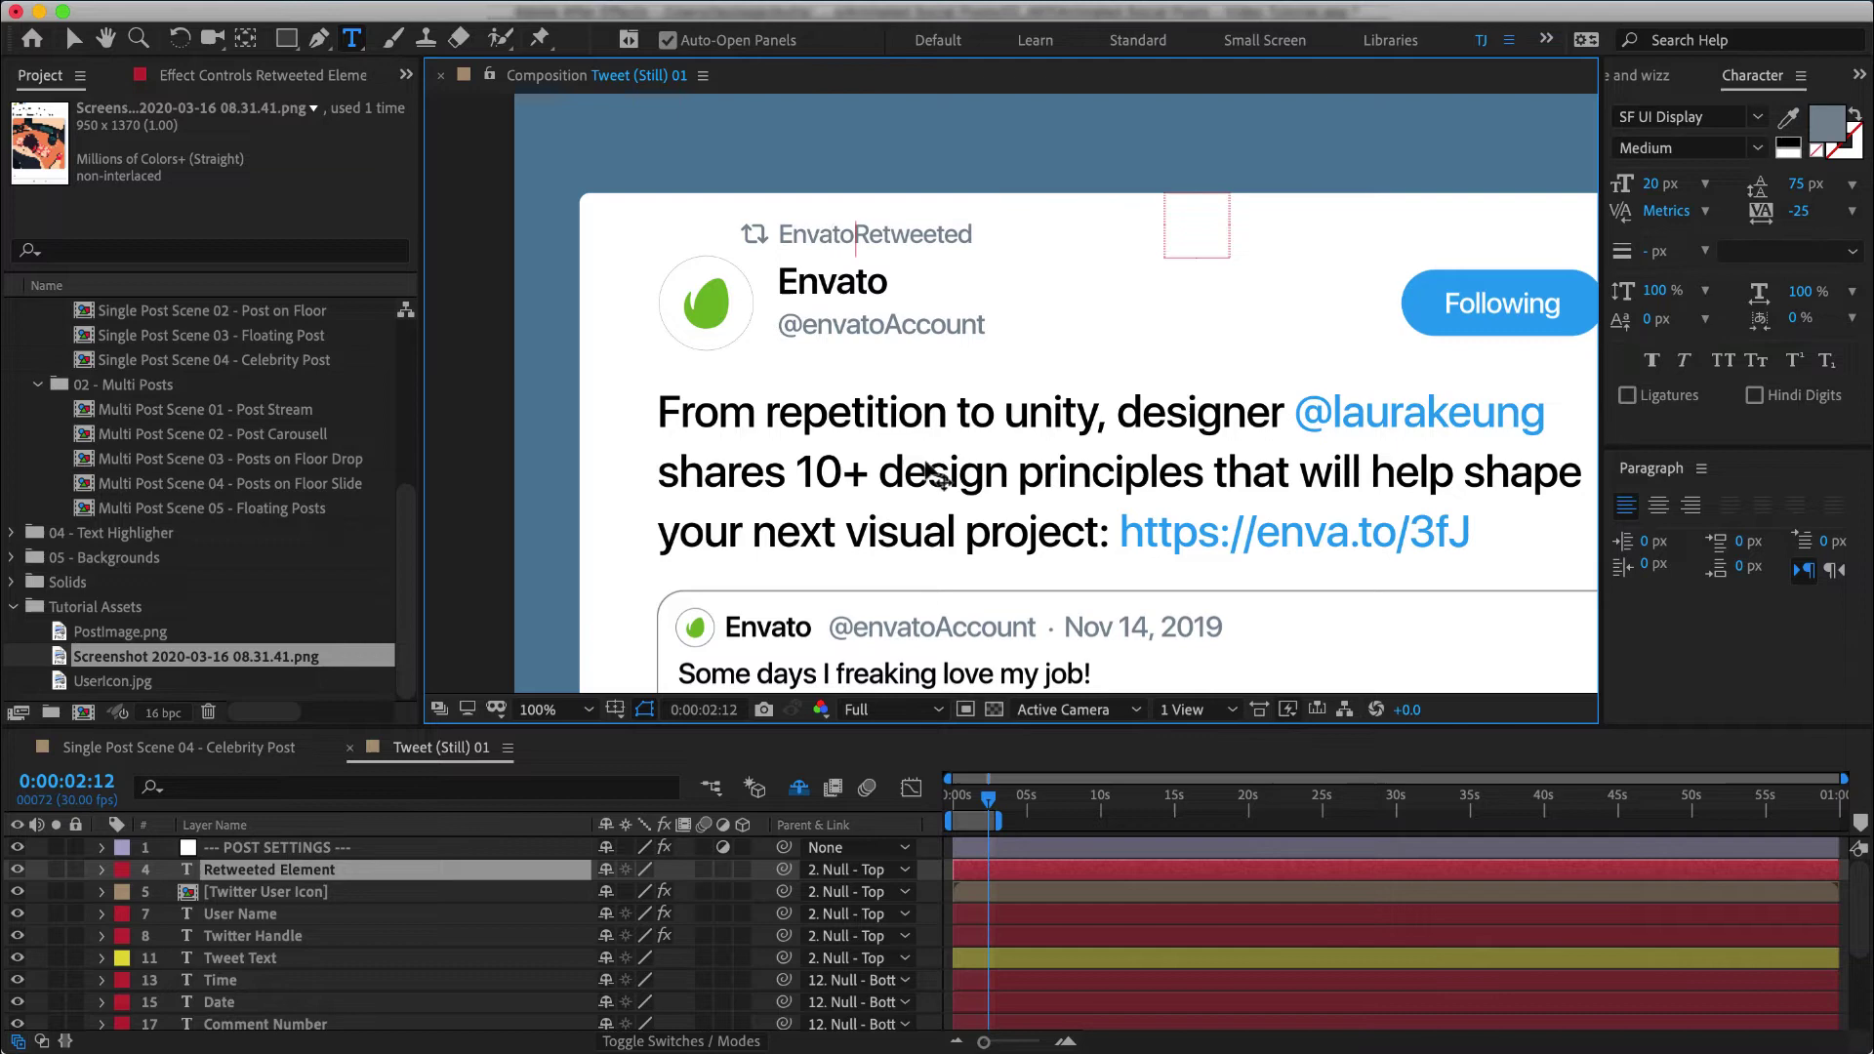
Step: Set the Follow Button to Disabled in the Post Settings of the POST SETTINGS layer
left_click(326, 849)
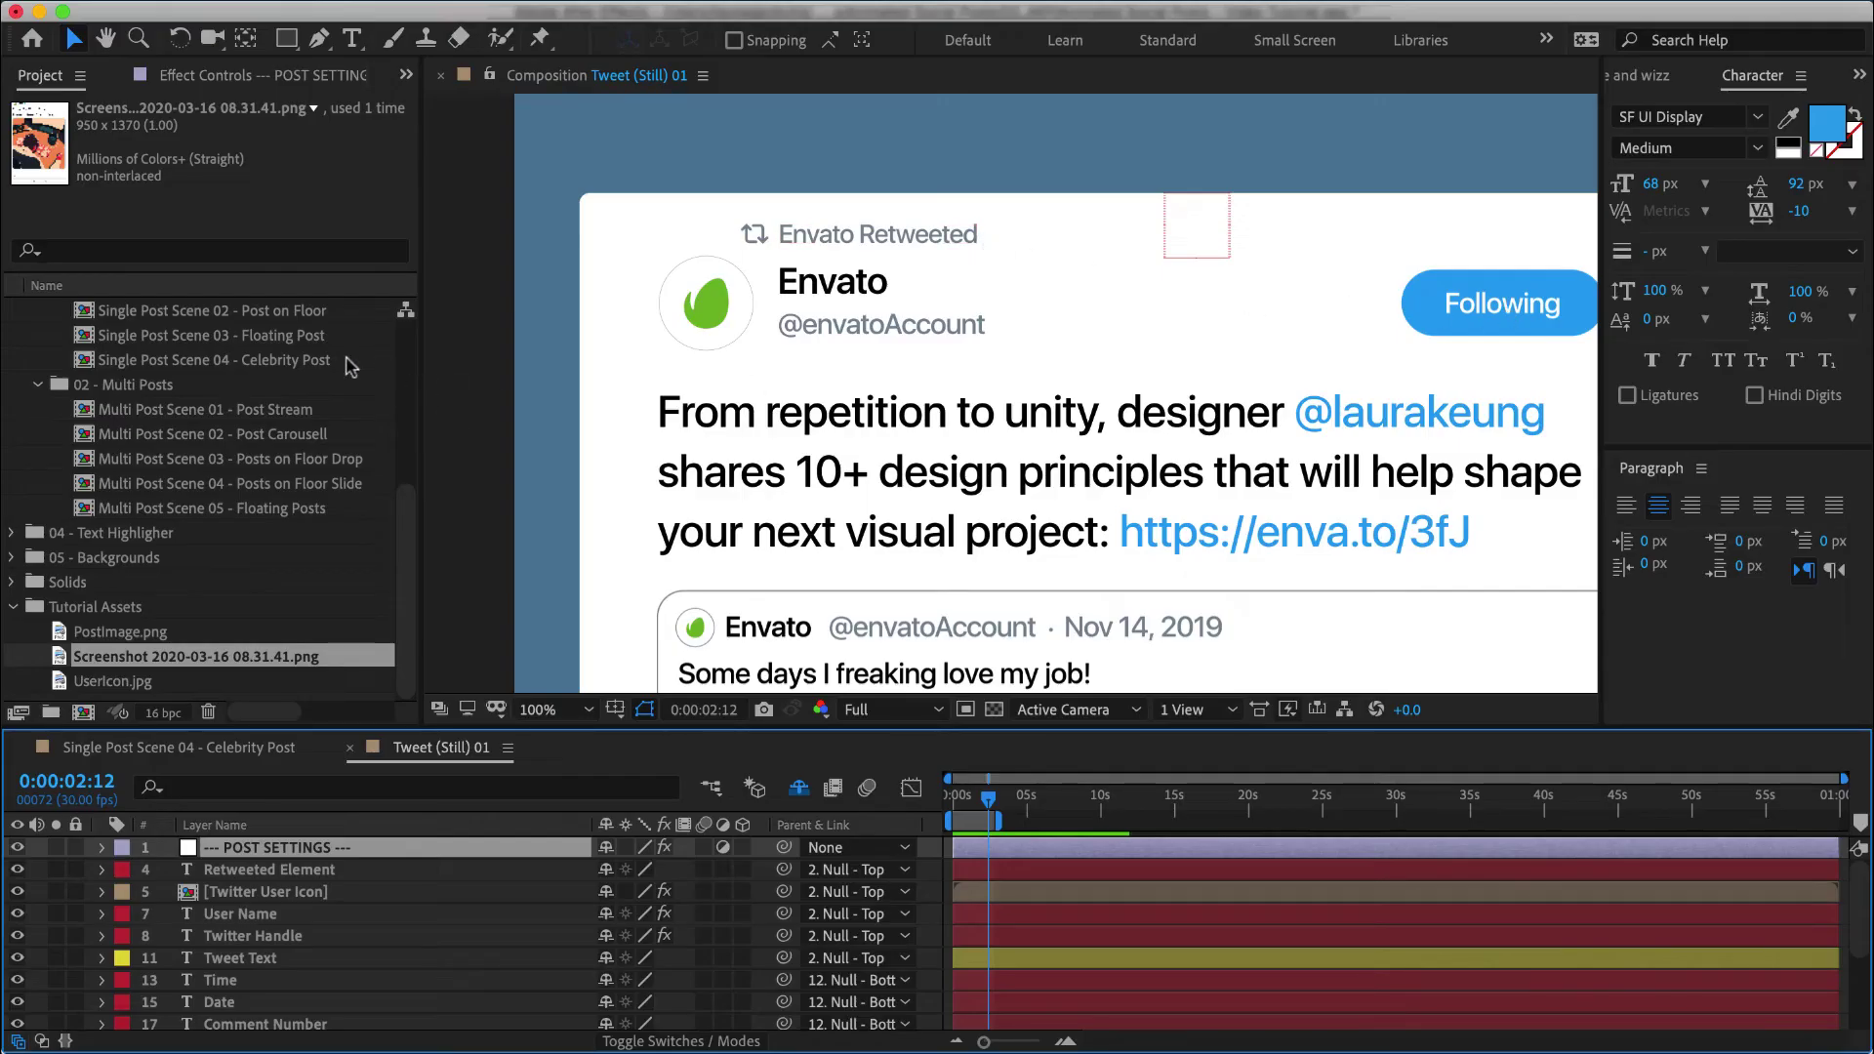
left_click(202, 77)
left_click(261, 217)
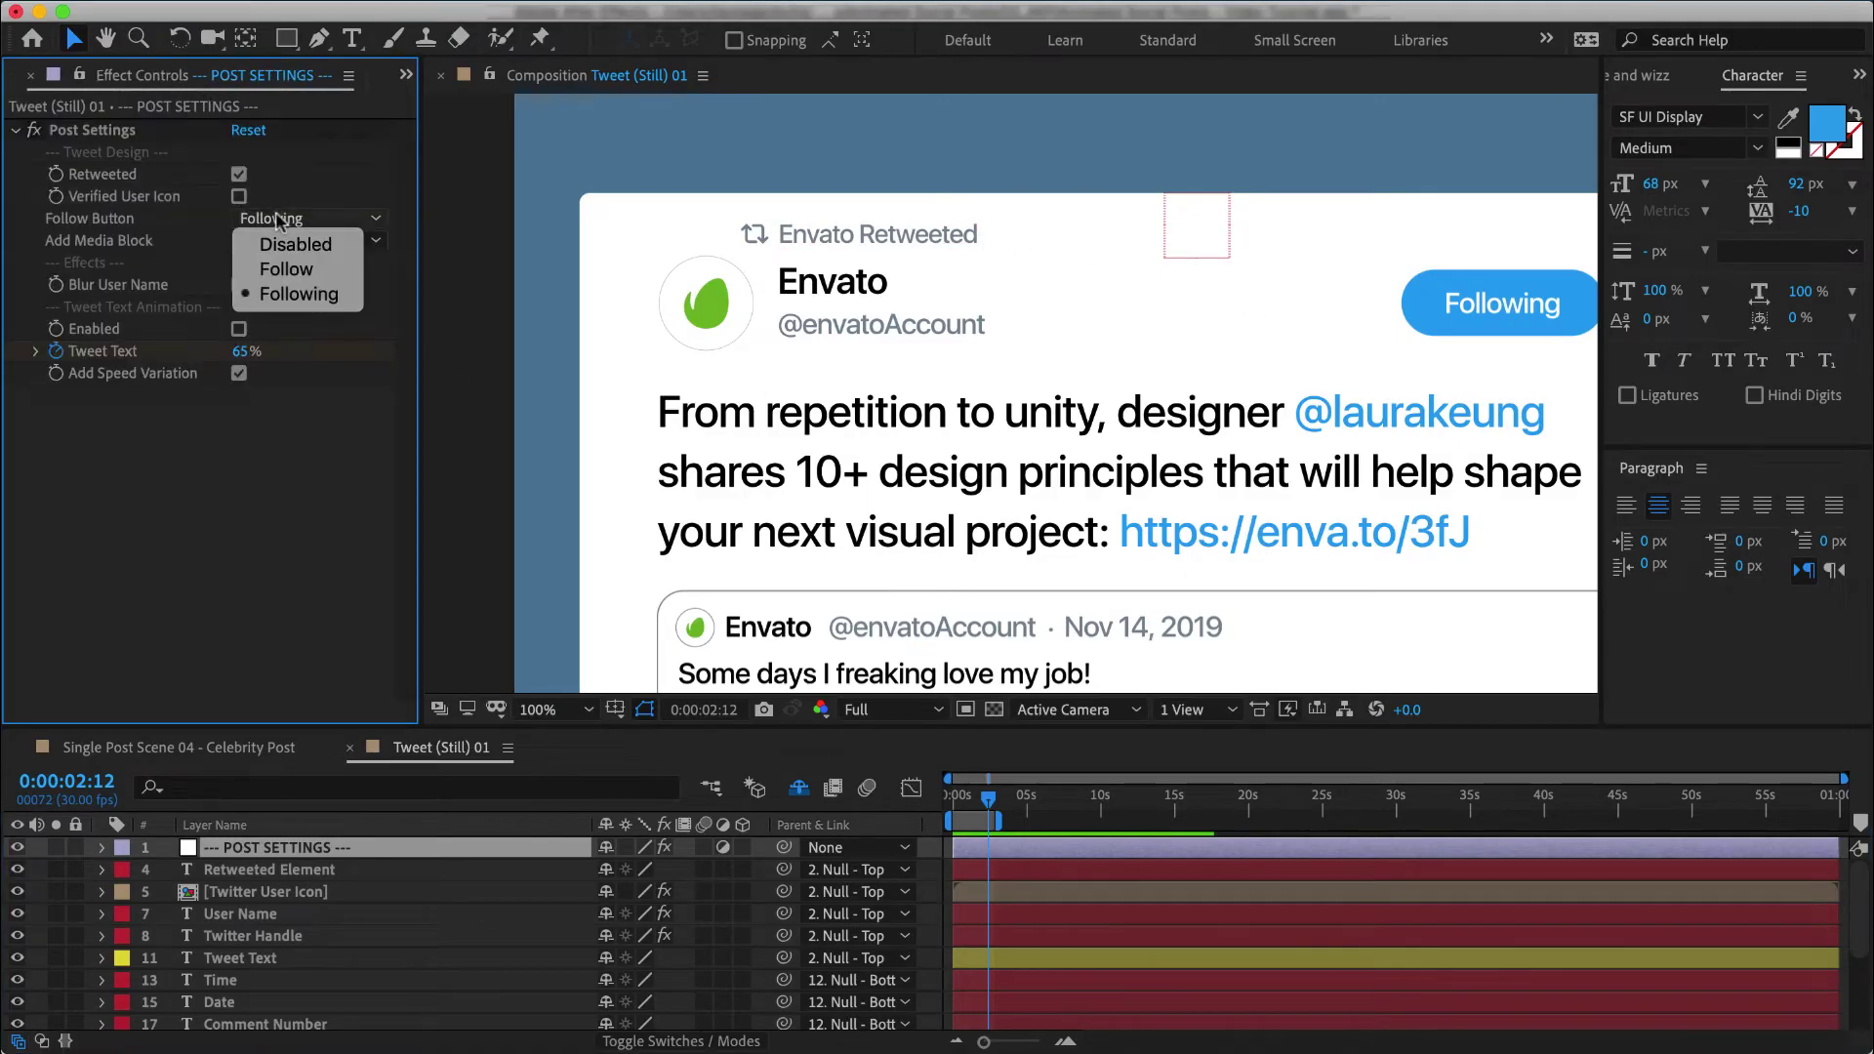
left_click(282, 239)
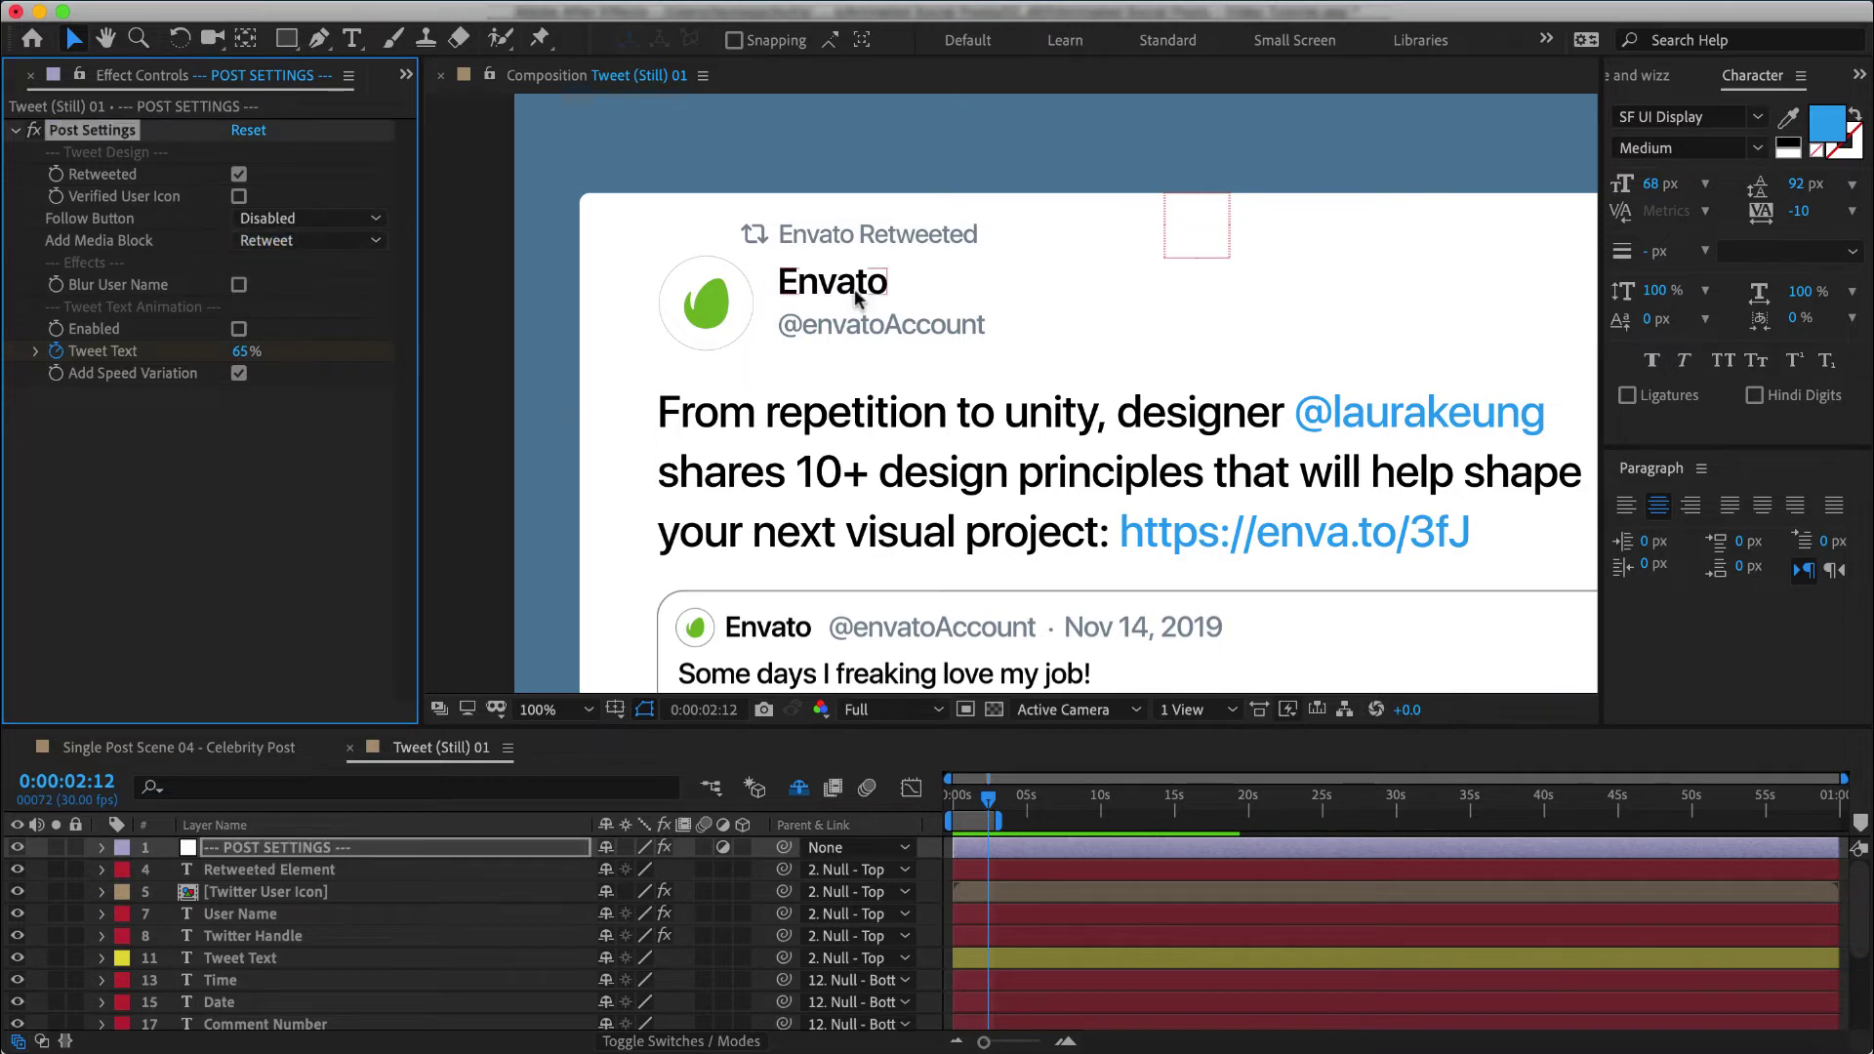
Step: Check the reference tweet in the browser, and change the User Name text in After Effects to the author's first name followed by "Username"
key("super+Tab")
key("super+Tab")
double_click(833, 286)
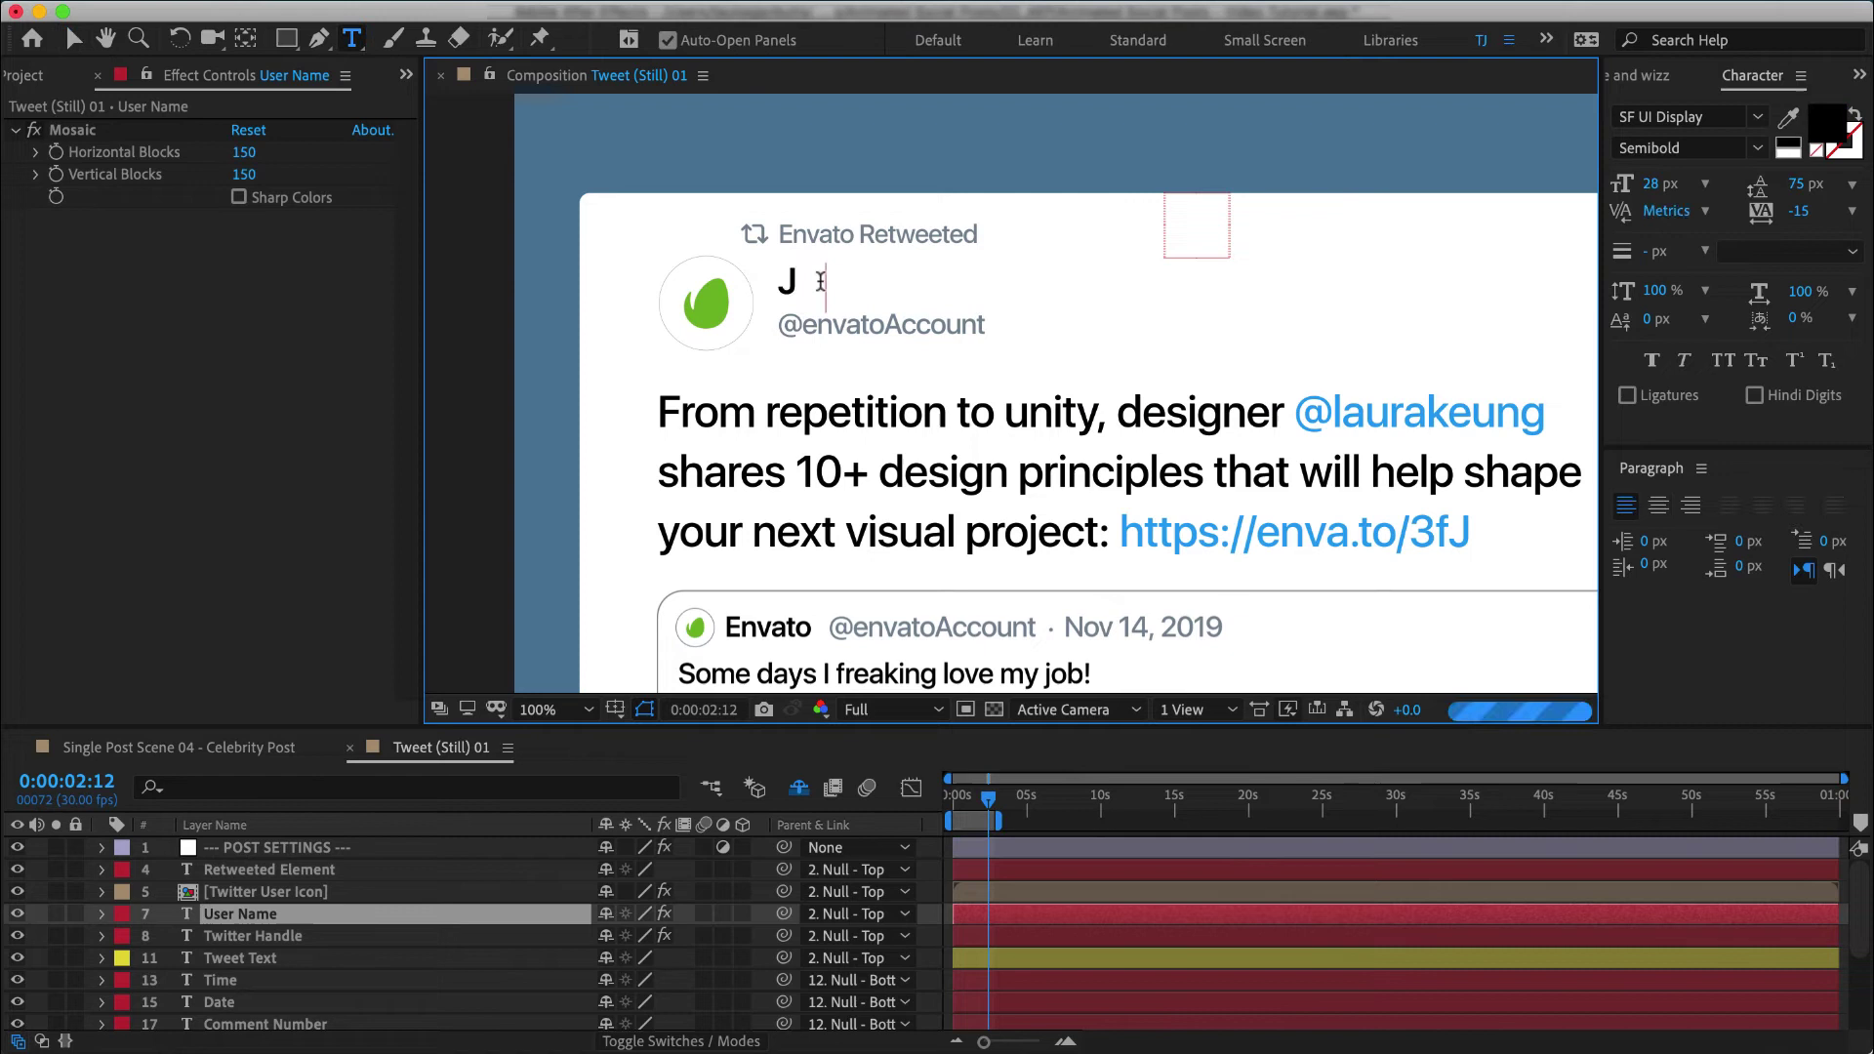
type("ulia")
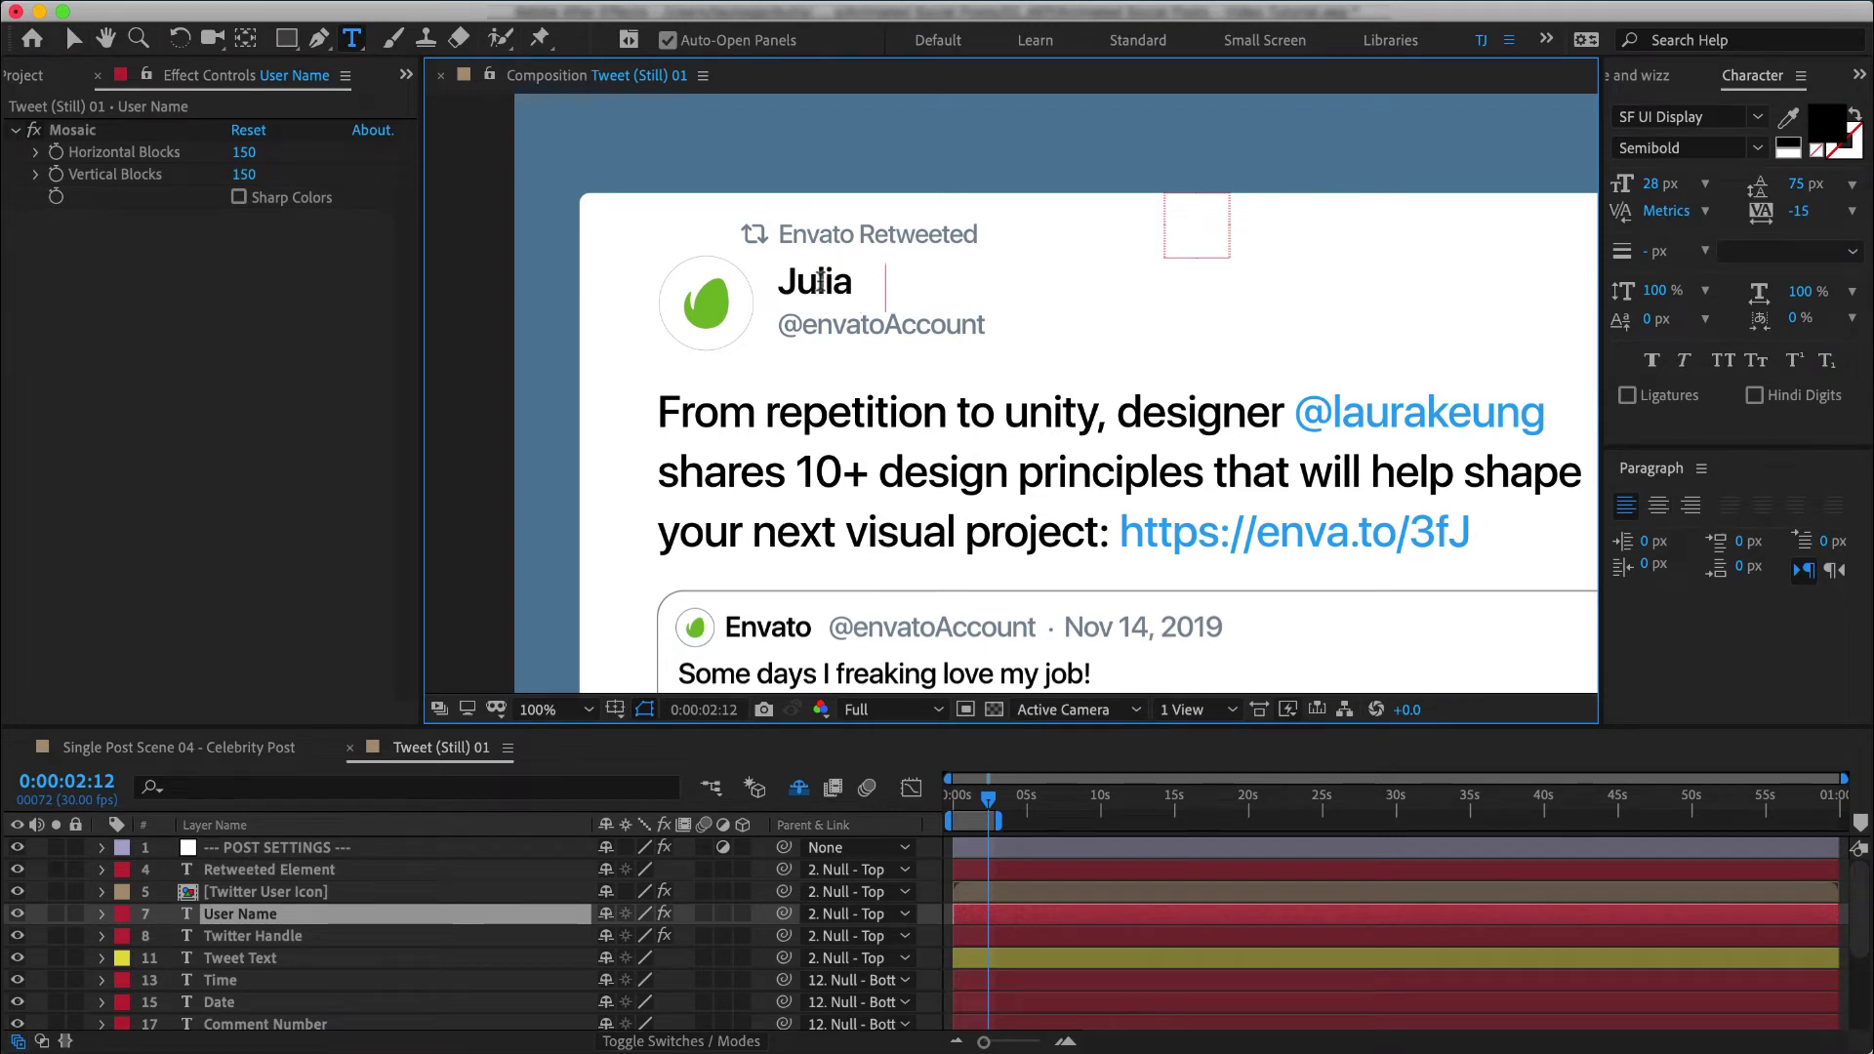
type(" Username")
key("Escape")
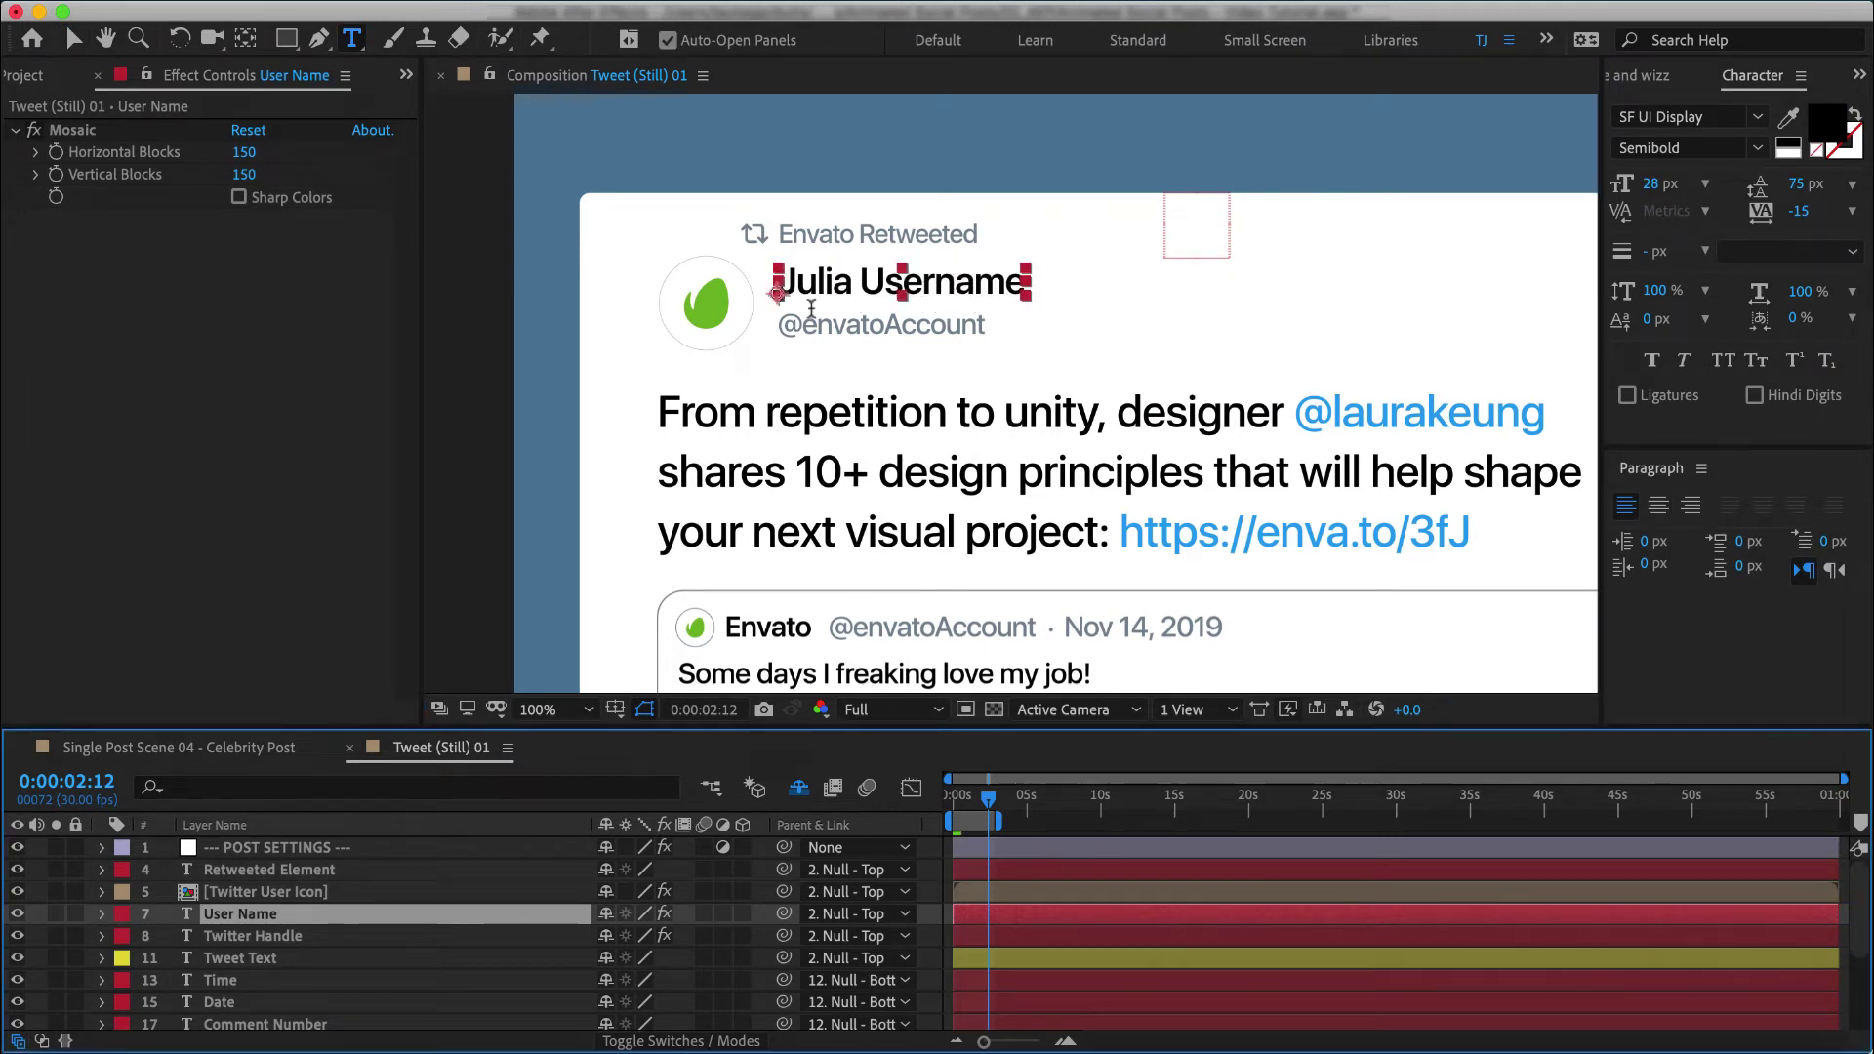
Step: Replace "envato" in the Twitter Handle text with the author's first name, keeping the @ sign and "Account"
left_click(884, 322)
left_click_drag(818, 320, 802, 324)
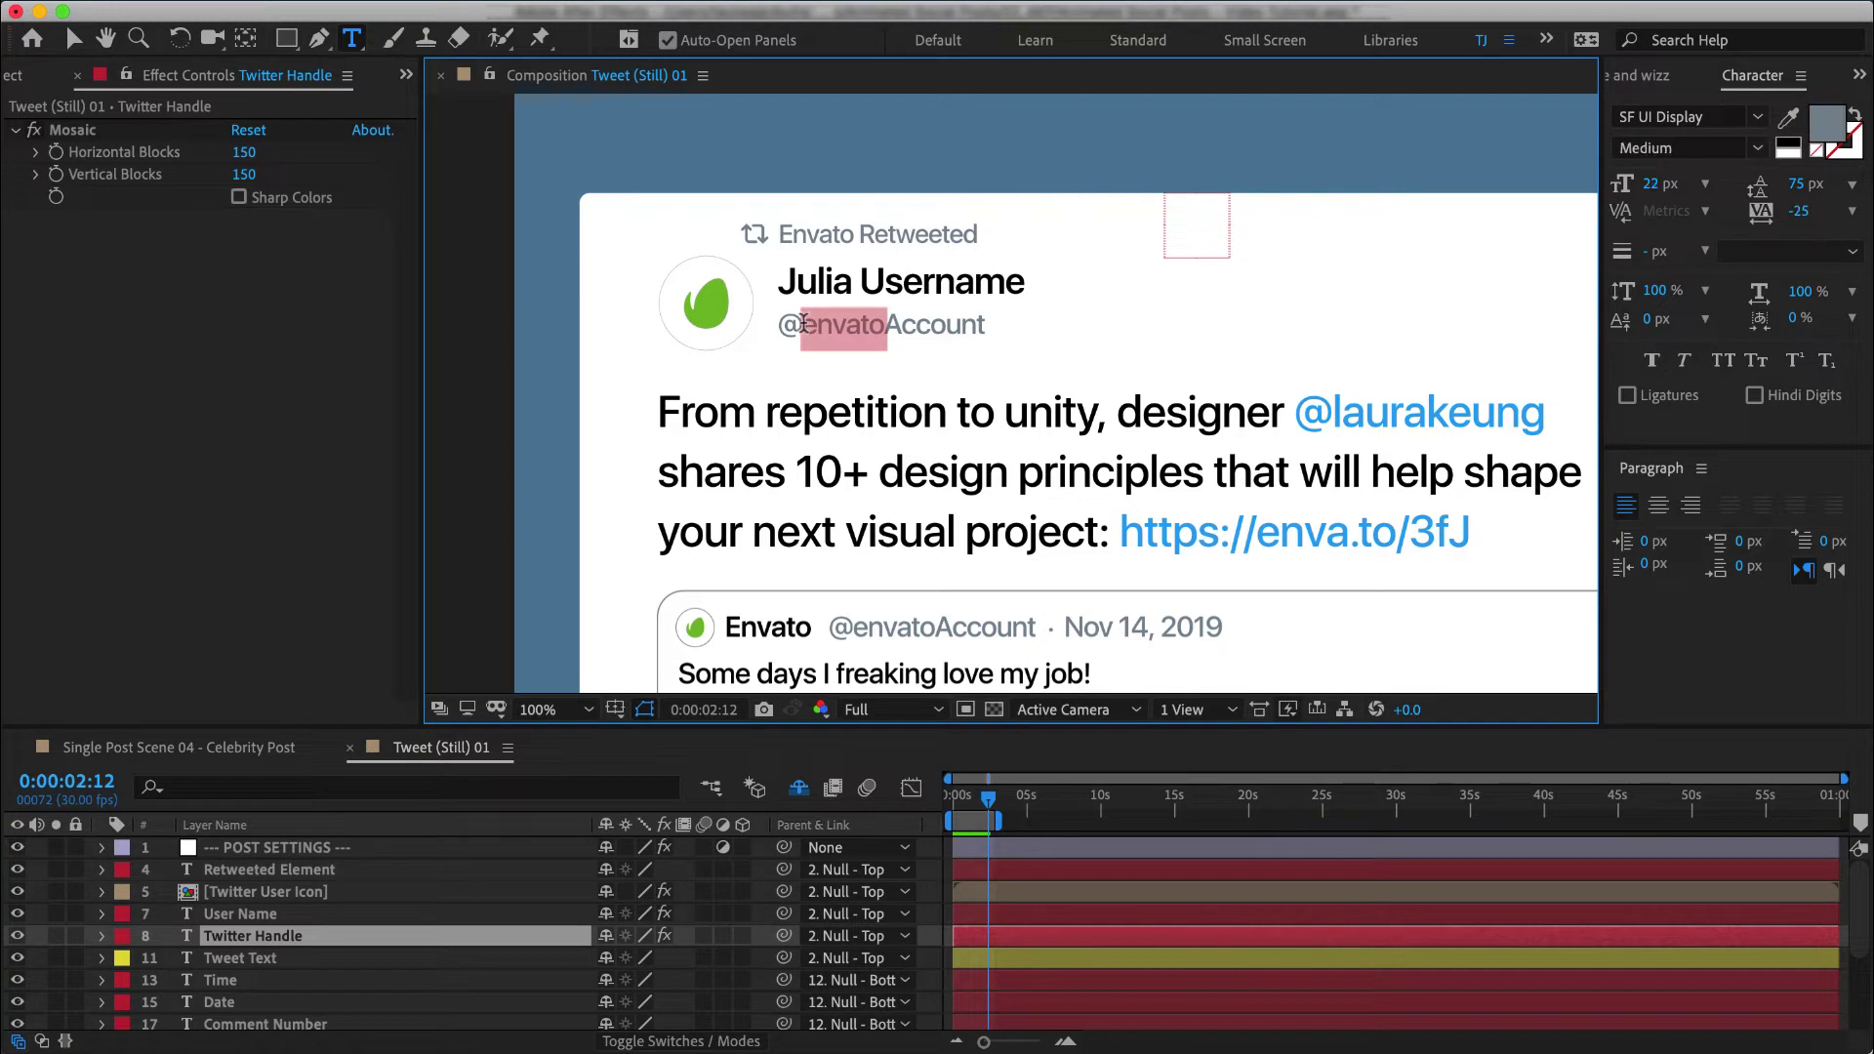
type("Julia")
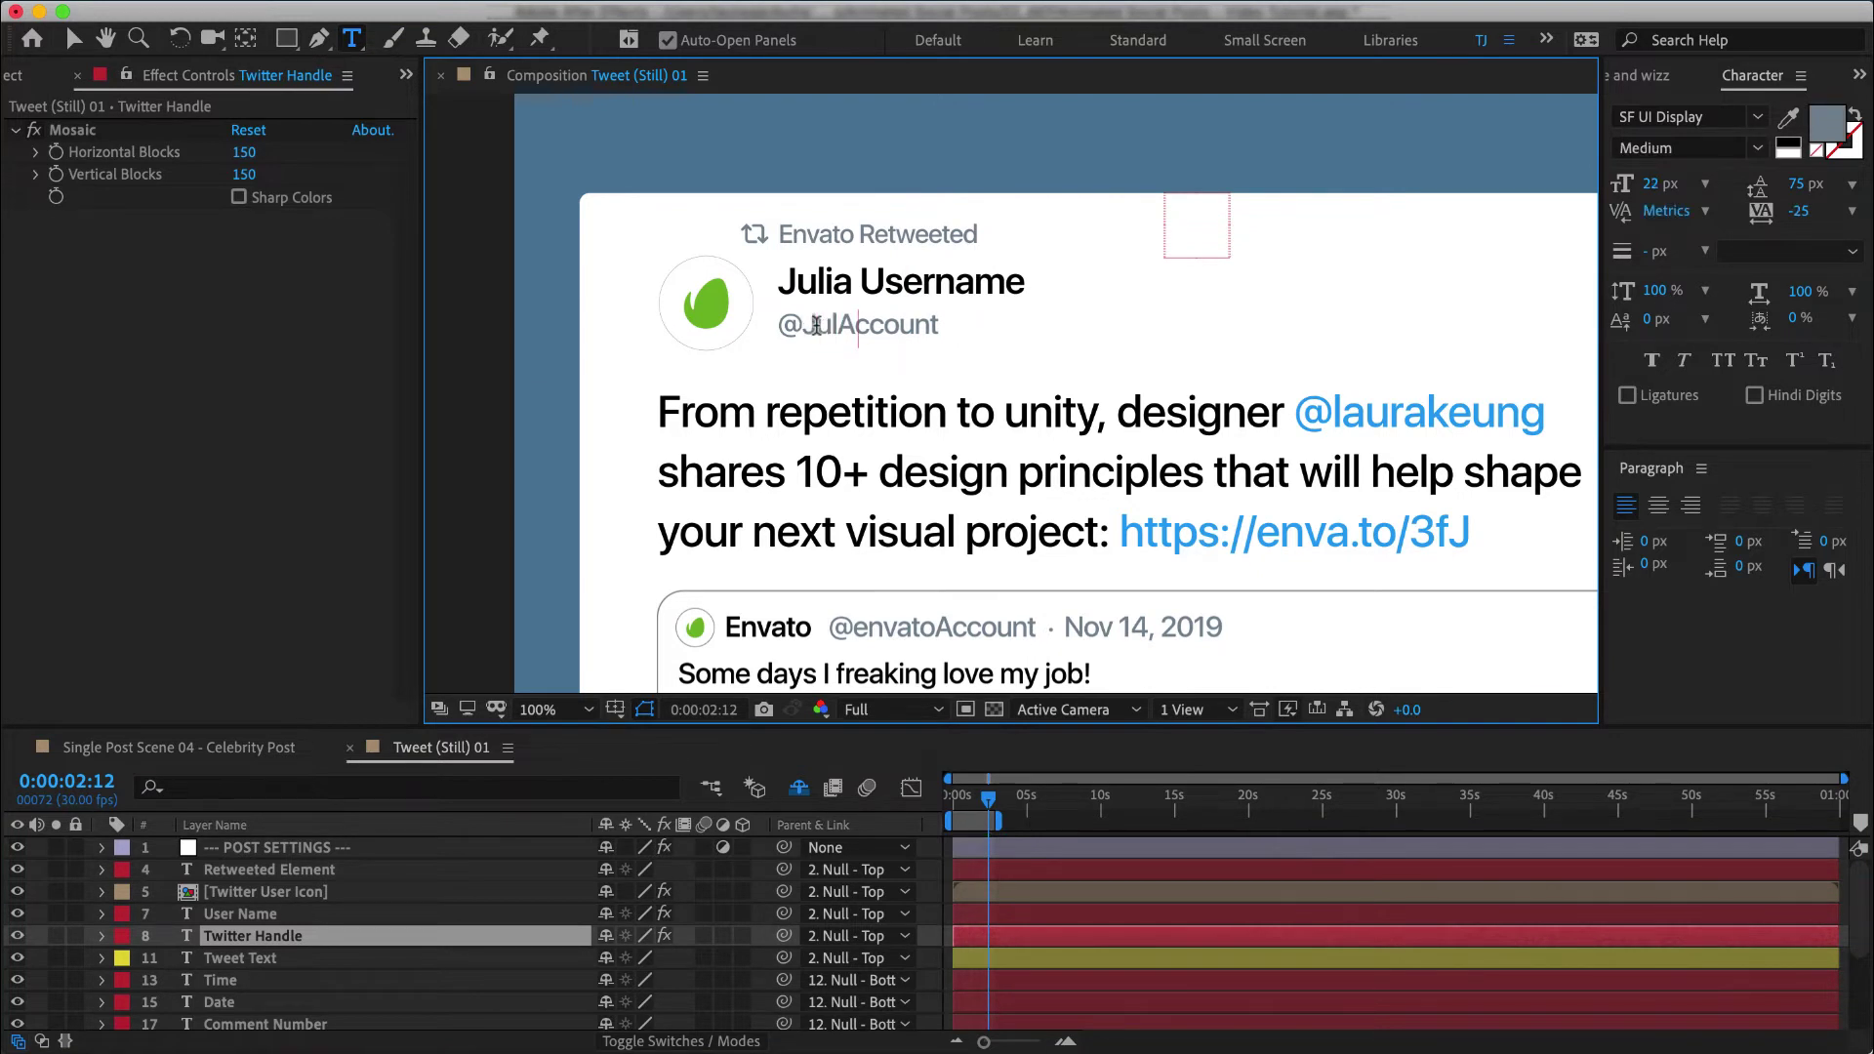
left_click(261, 939)
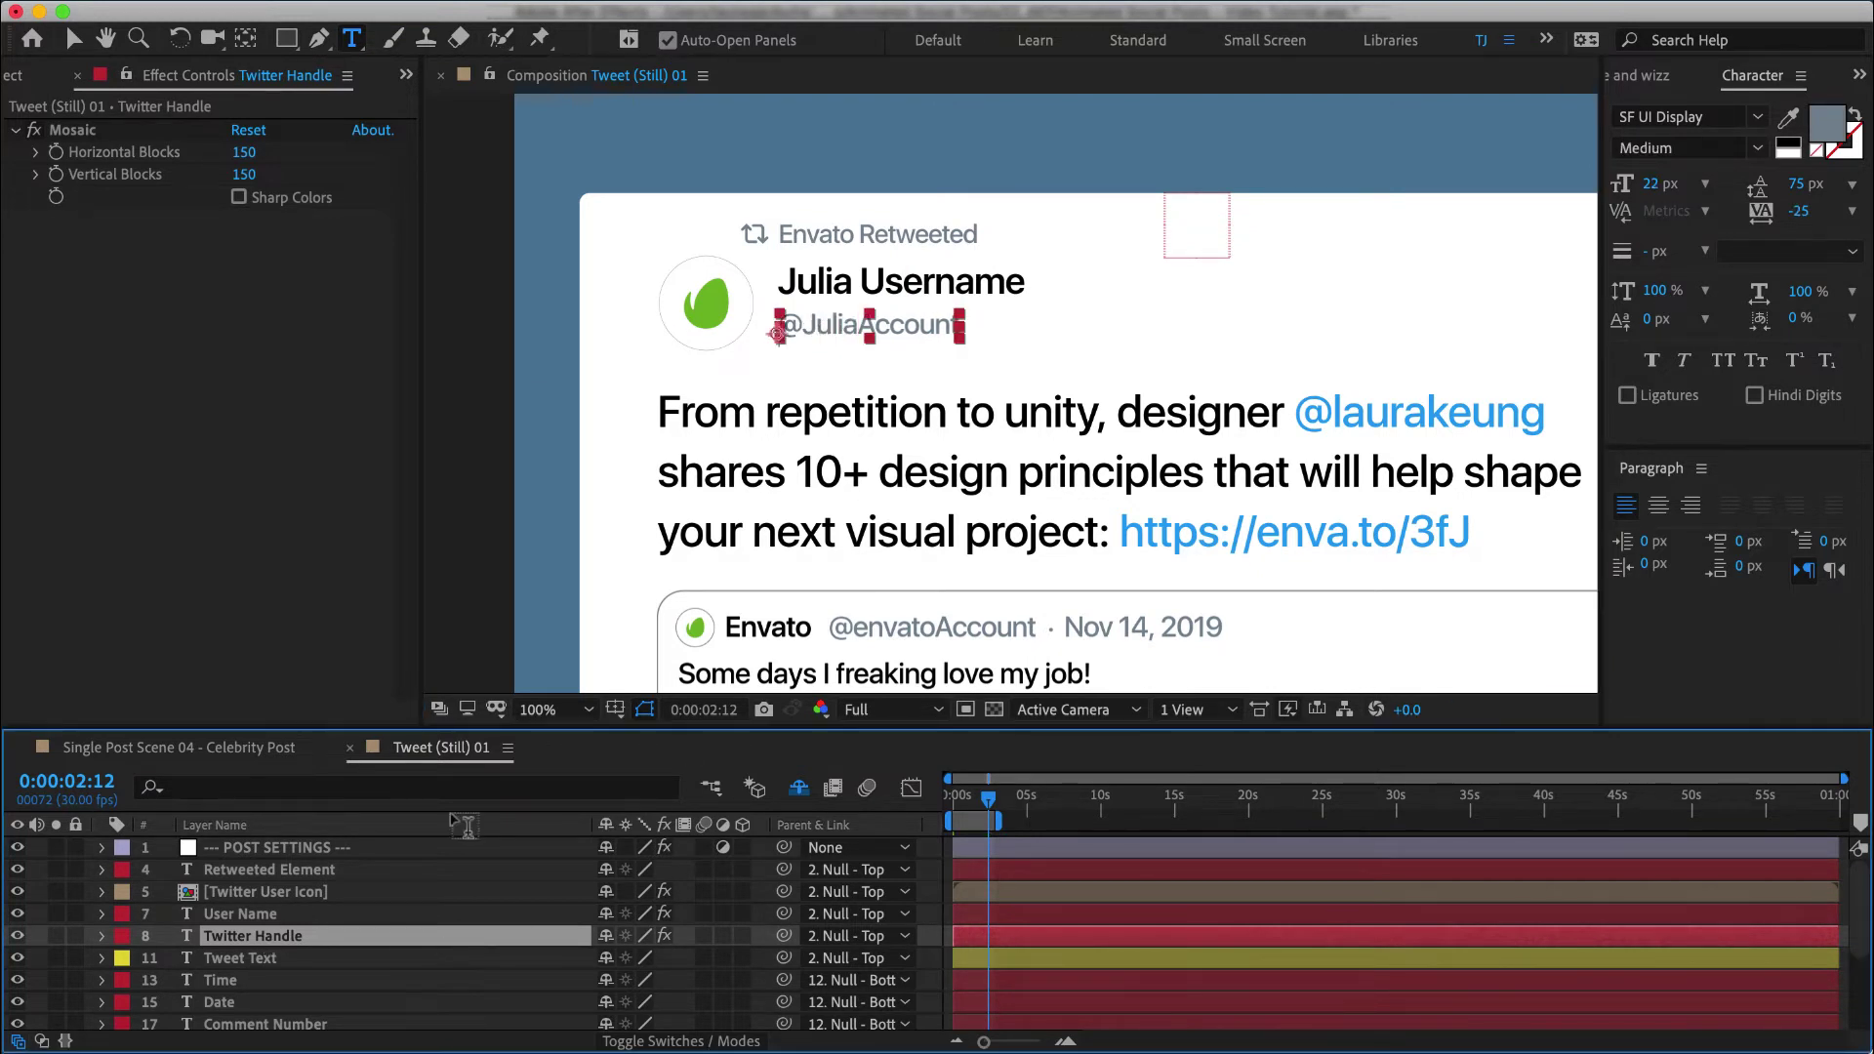
scroll(795, 472, "down", 1)
key("h")
left_click_drag(1062, 450, 859, 400)
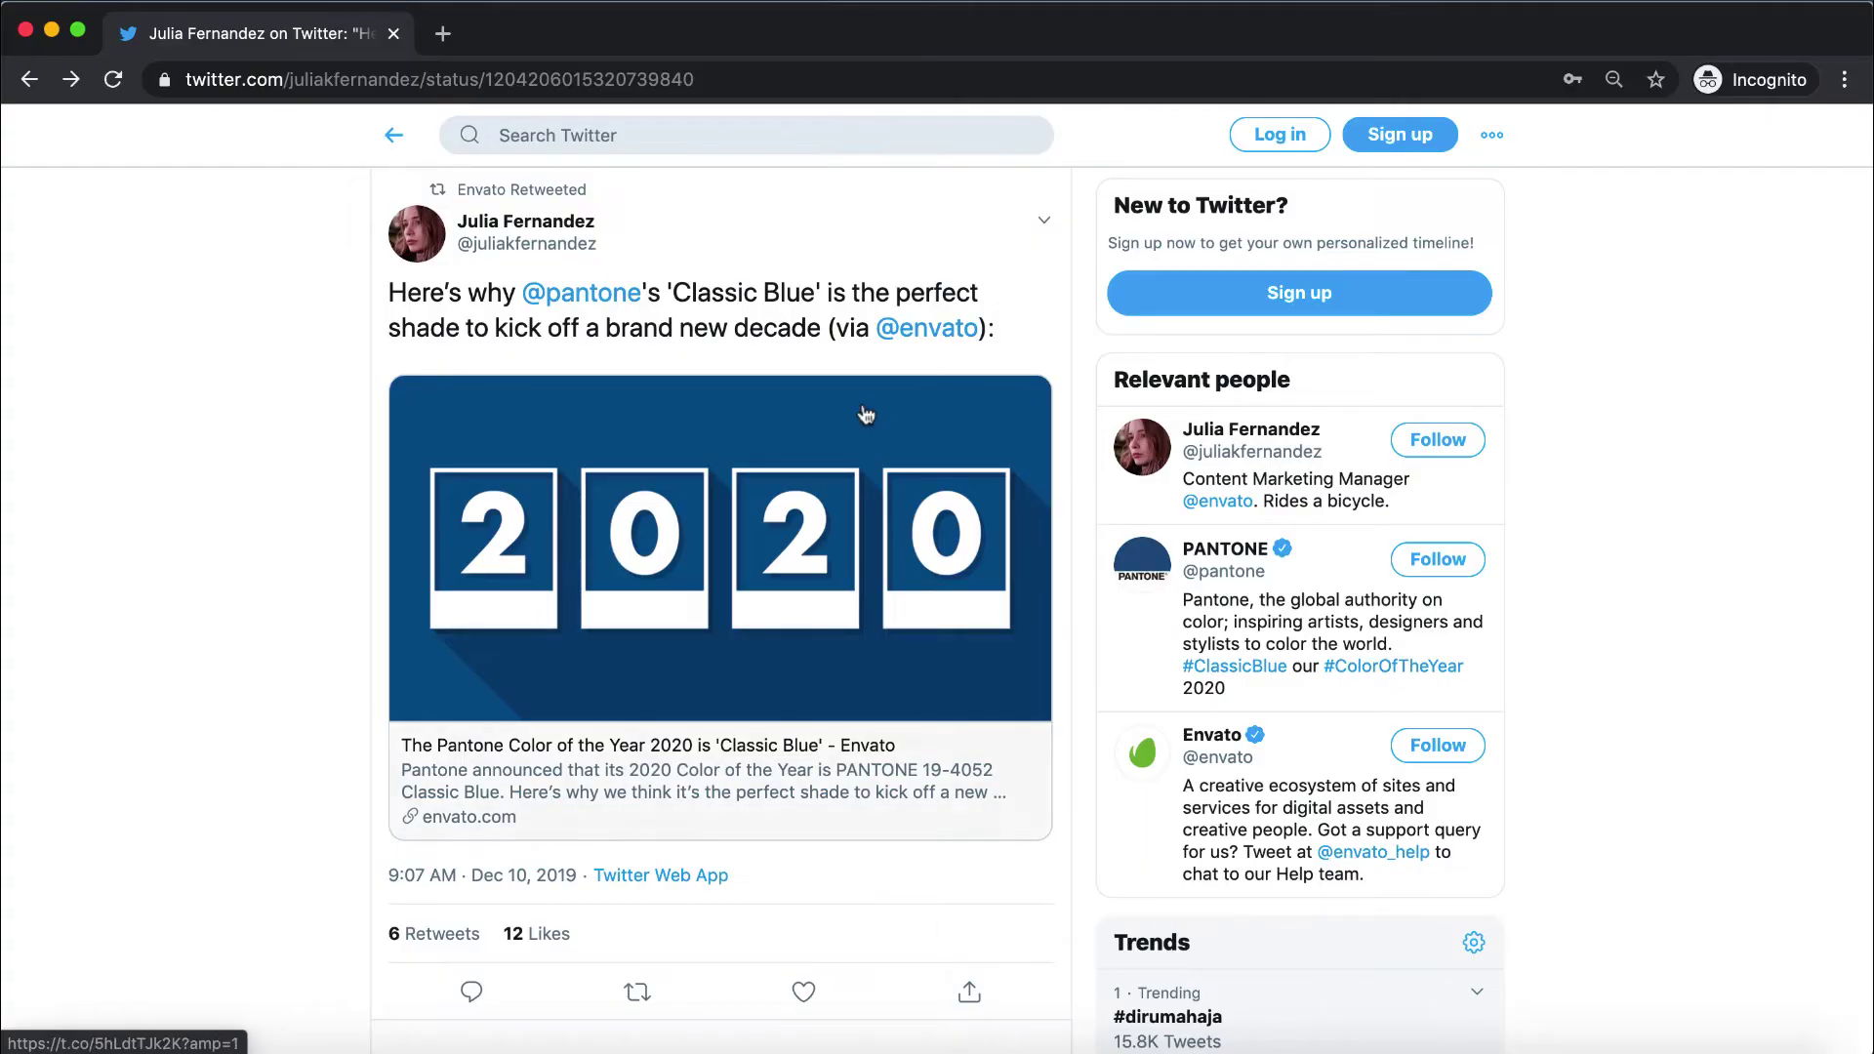
left_click_drag(1023, 329, 392, 295)
key("super+c")
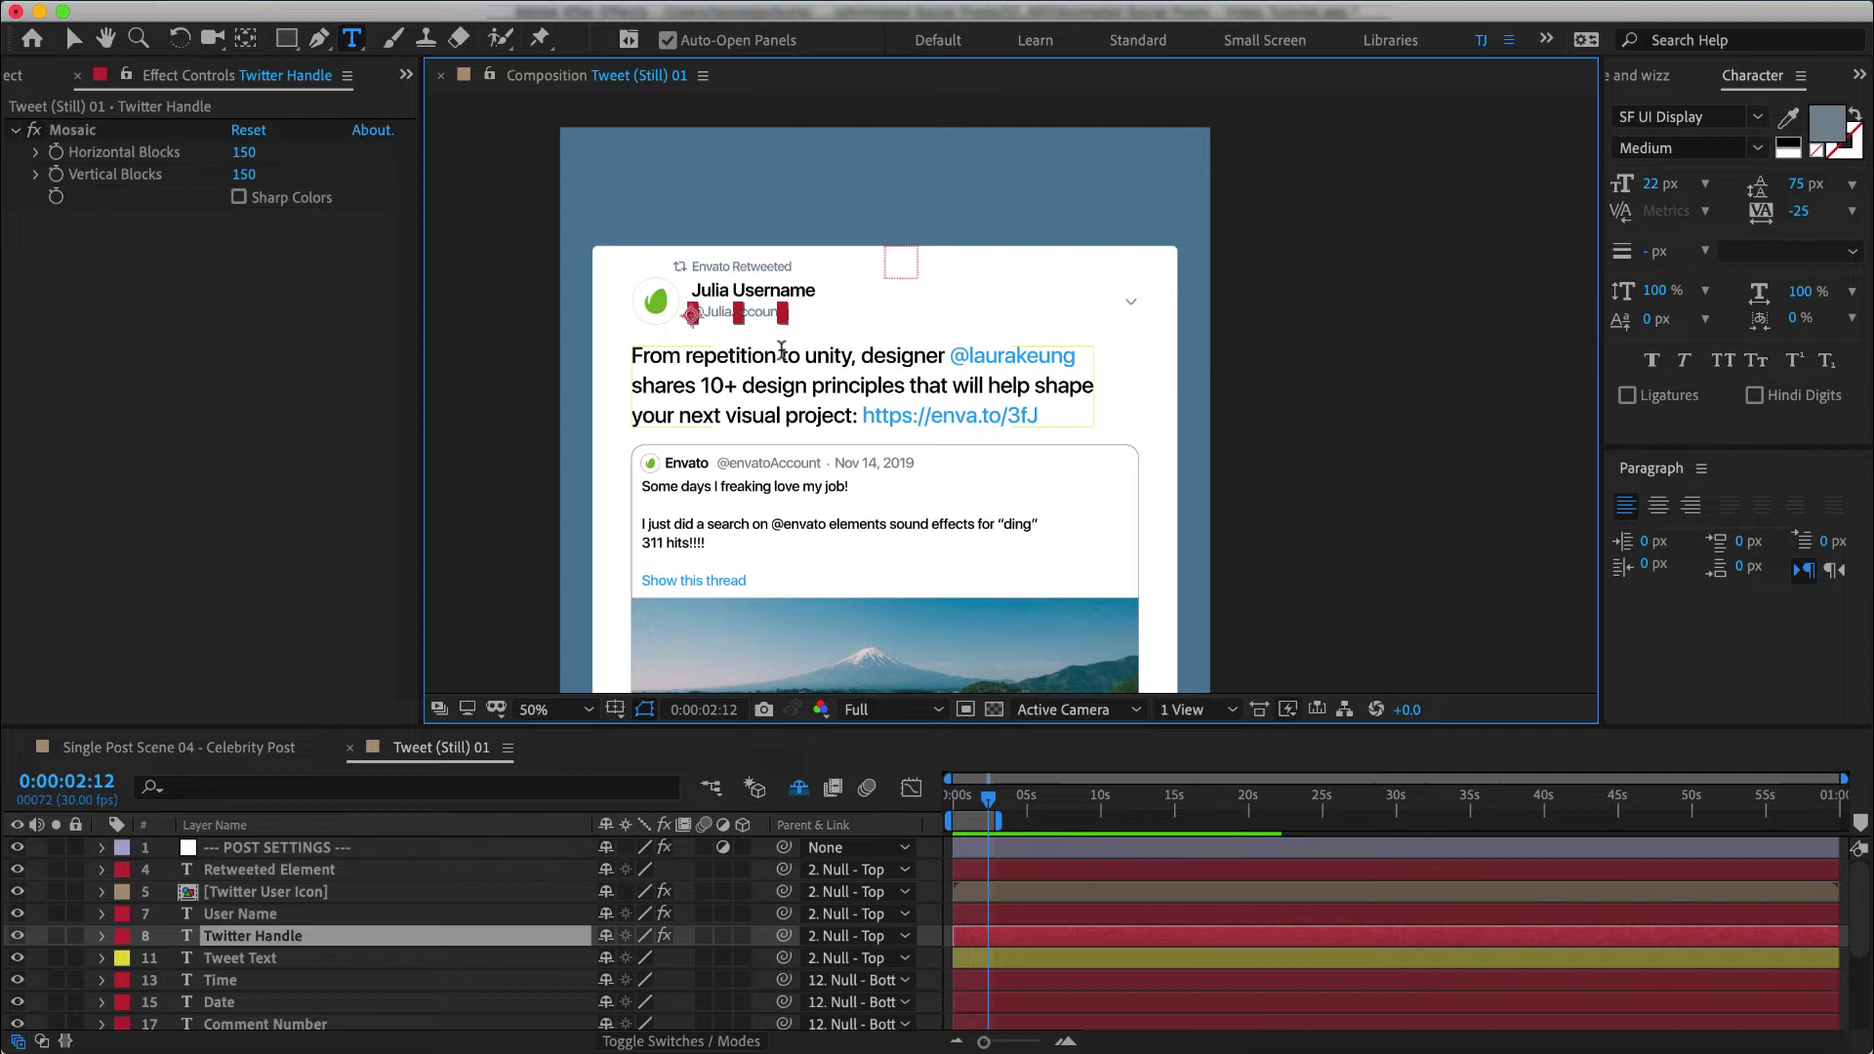
left_click(859, 343)
key("super+a")
key("super+v")
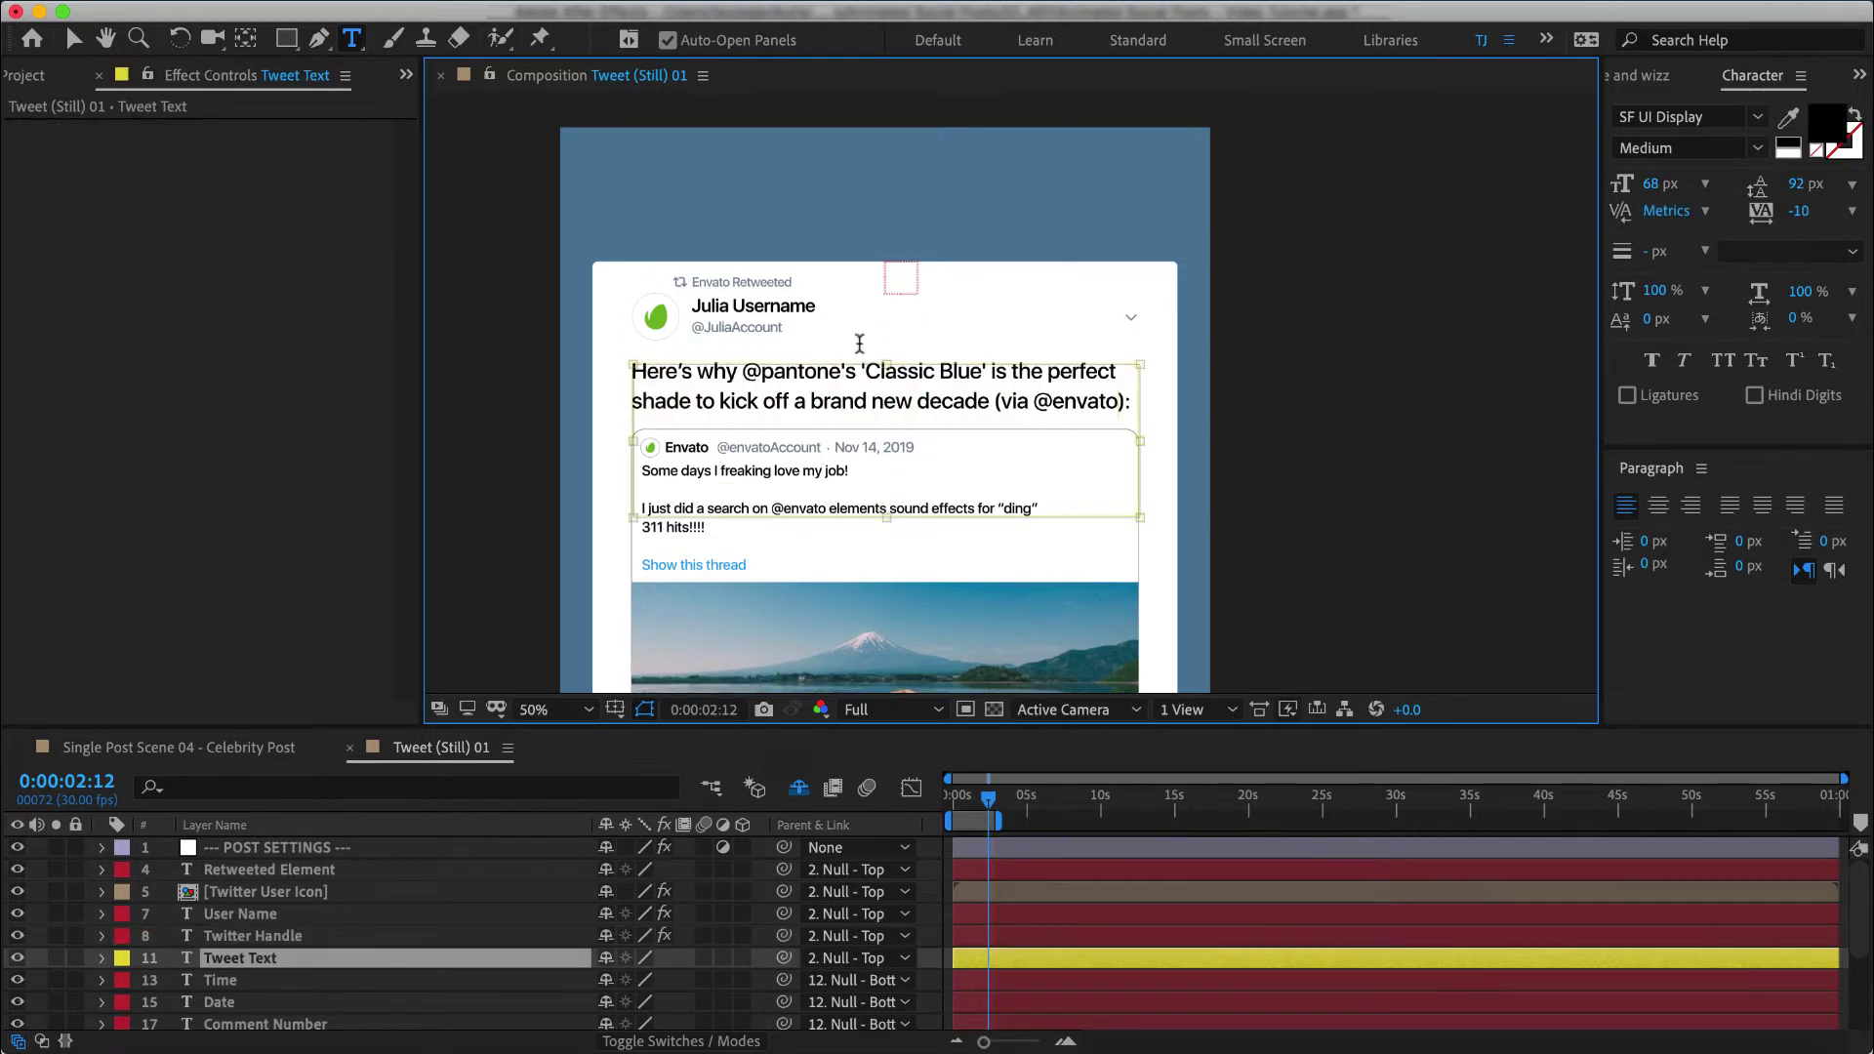
left_click(298, 960)
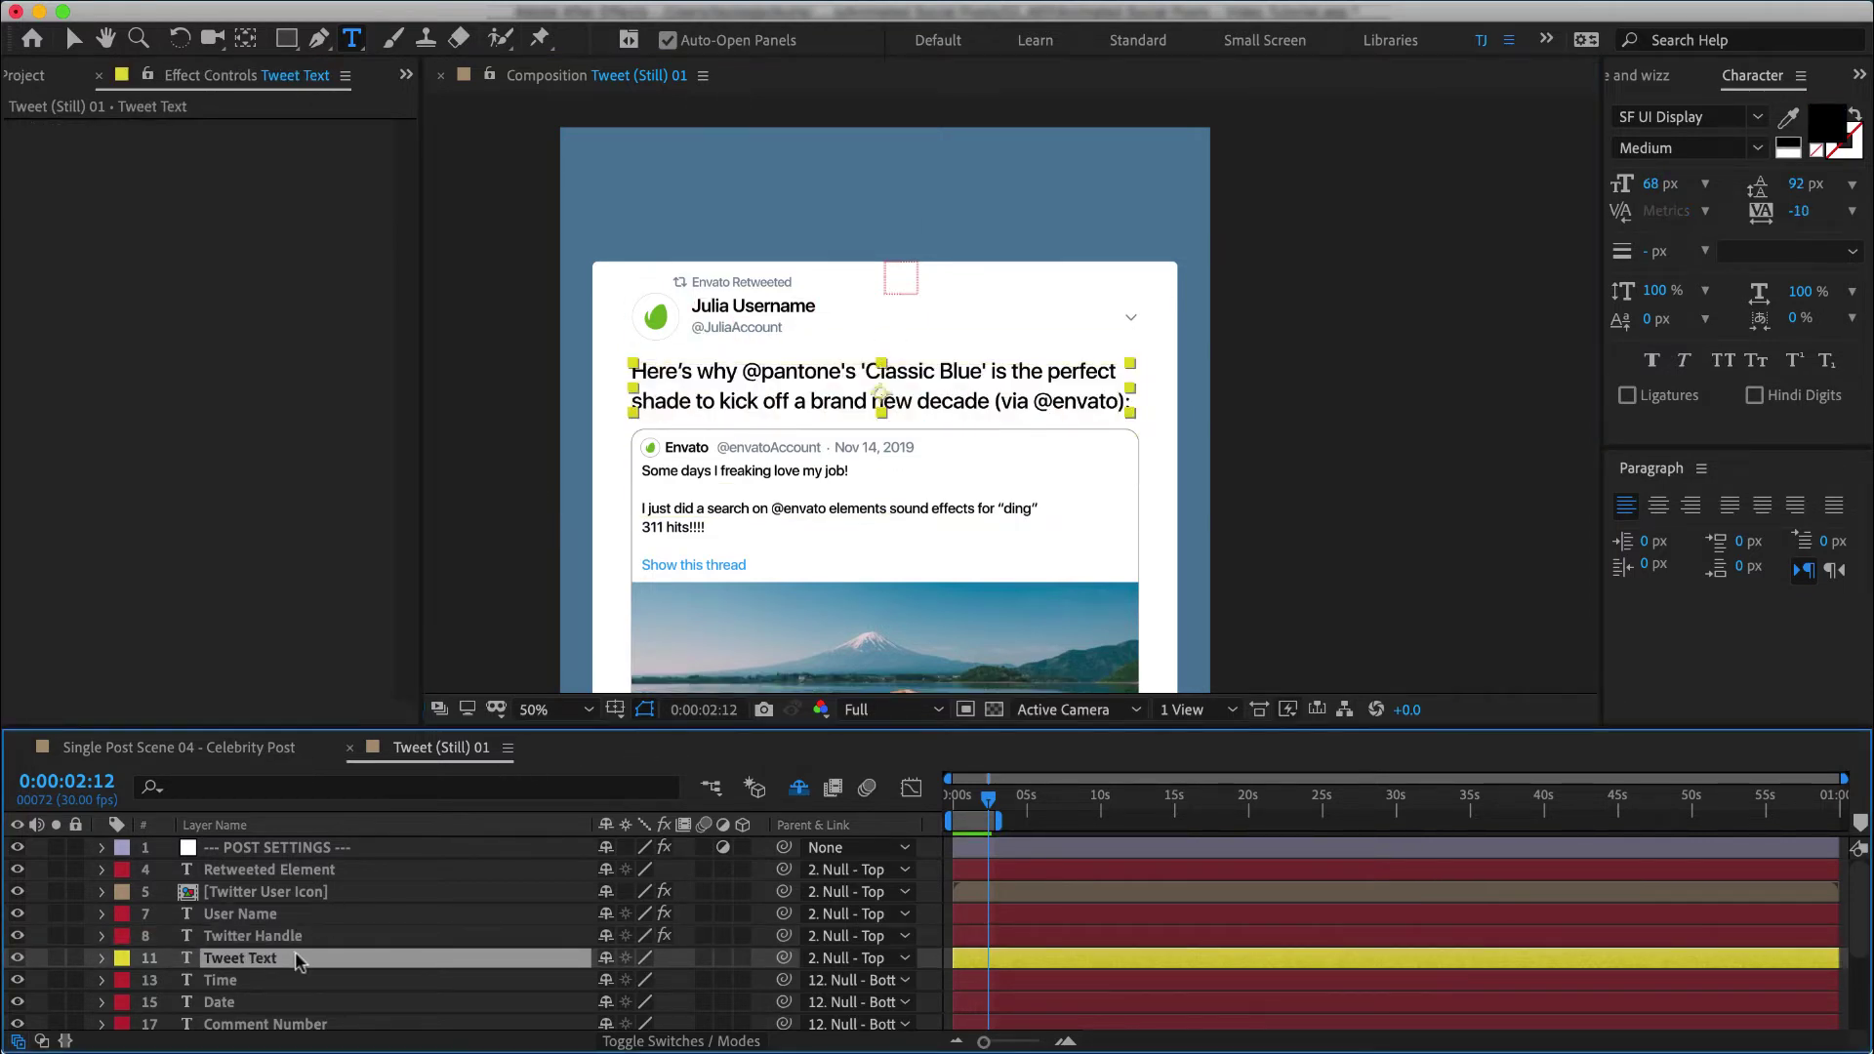
Step: Enable the Verified User Icon in the Post Settings of the POST SETTINGS layer
left_click(293, 938)
left_click(289, 957)
key("v")
left_click(1347, 246)
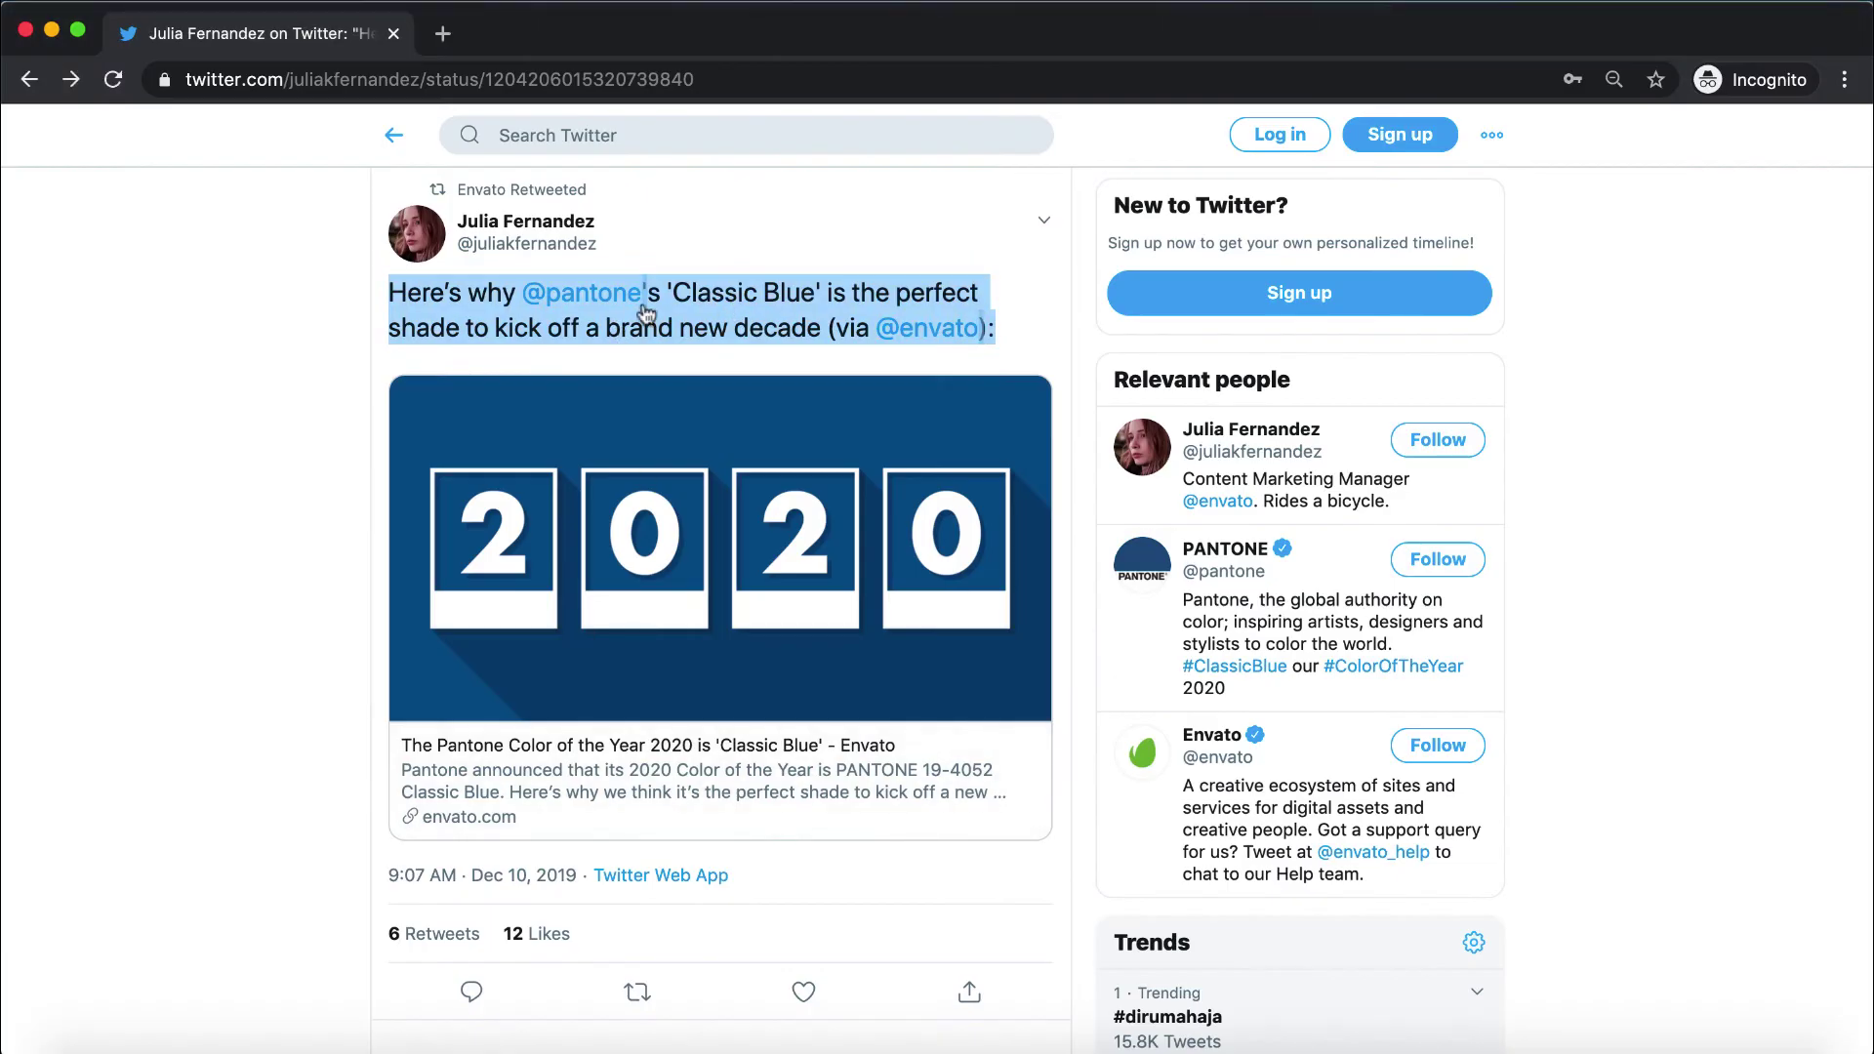
left_click(154, 334)
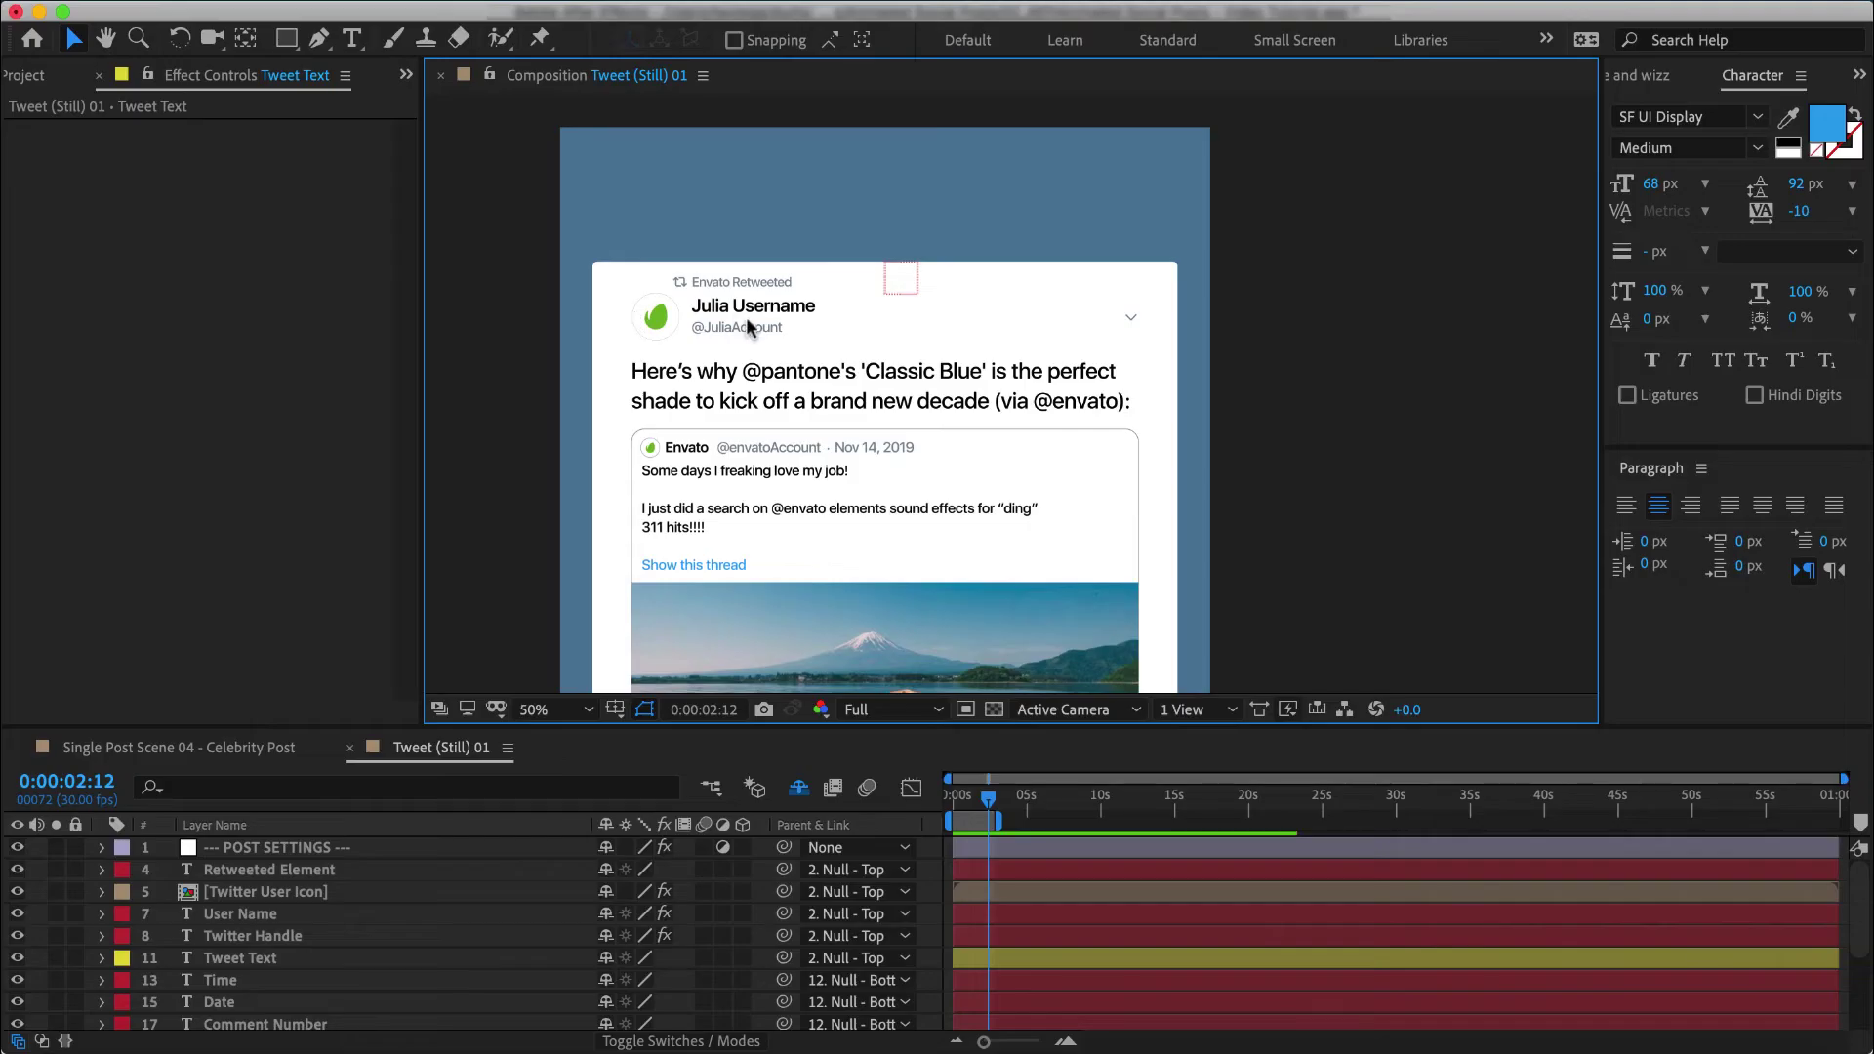
left_click(281, 848)
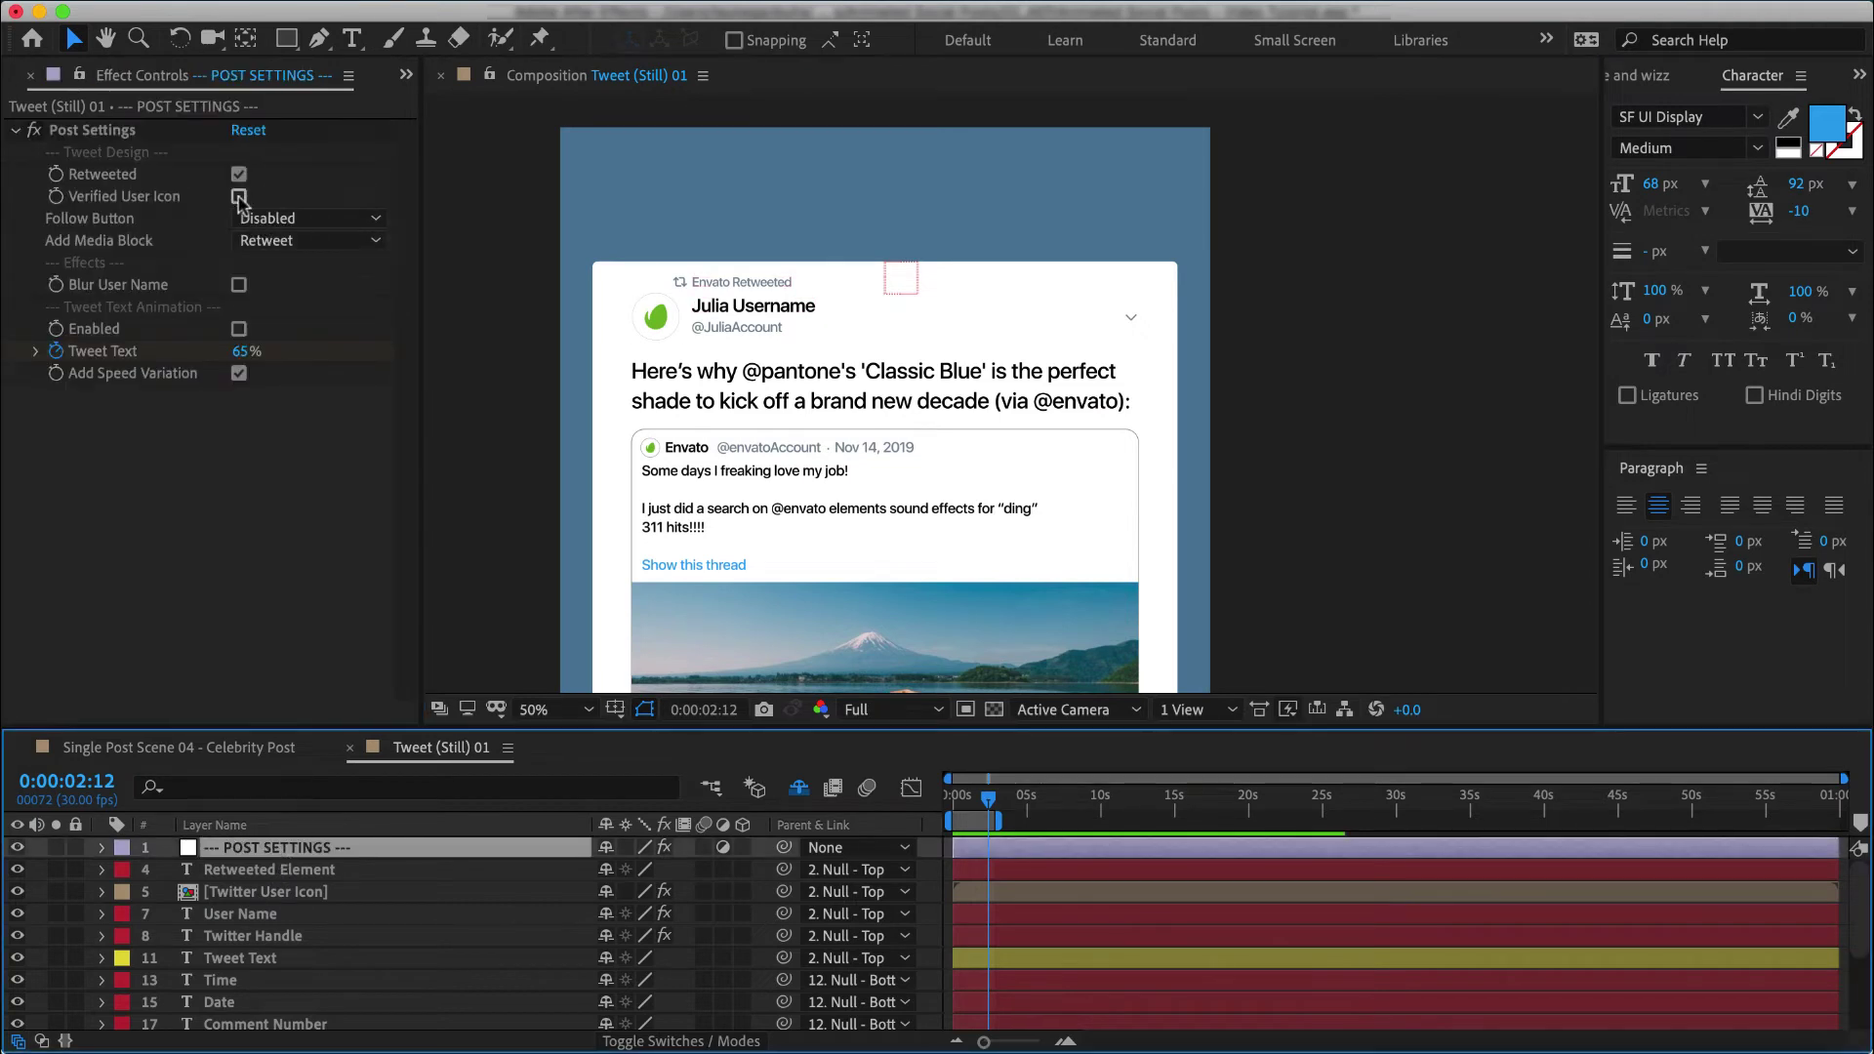
left_click(239, 197)
left_click(240, 197)
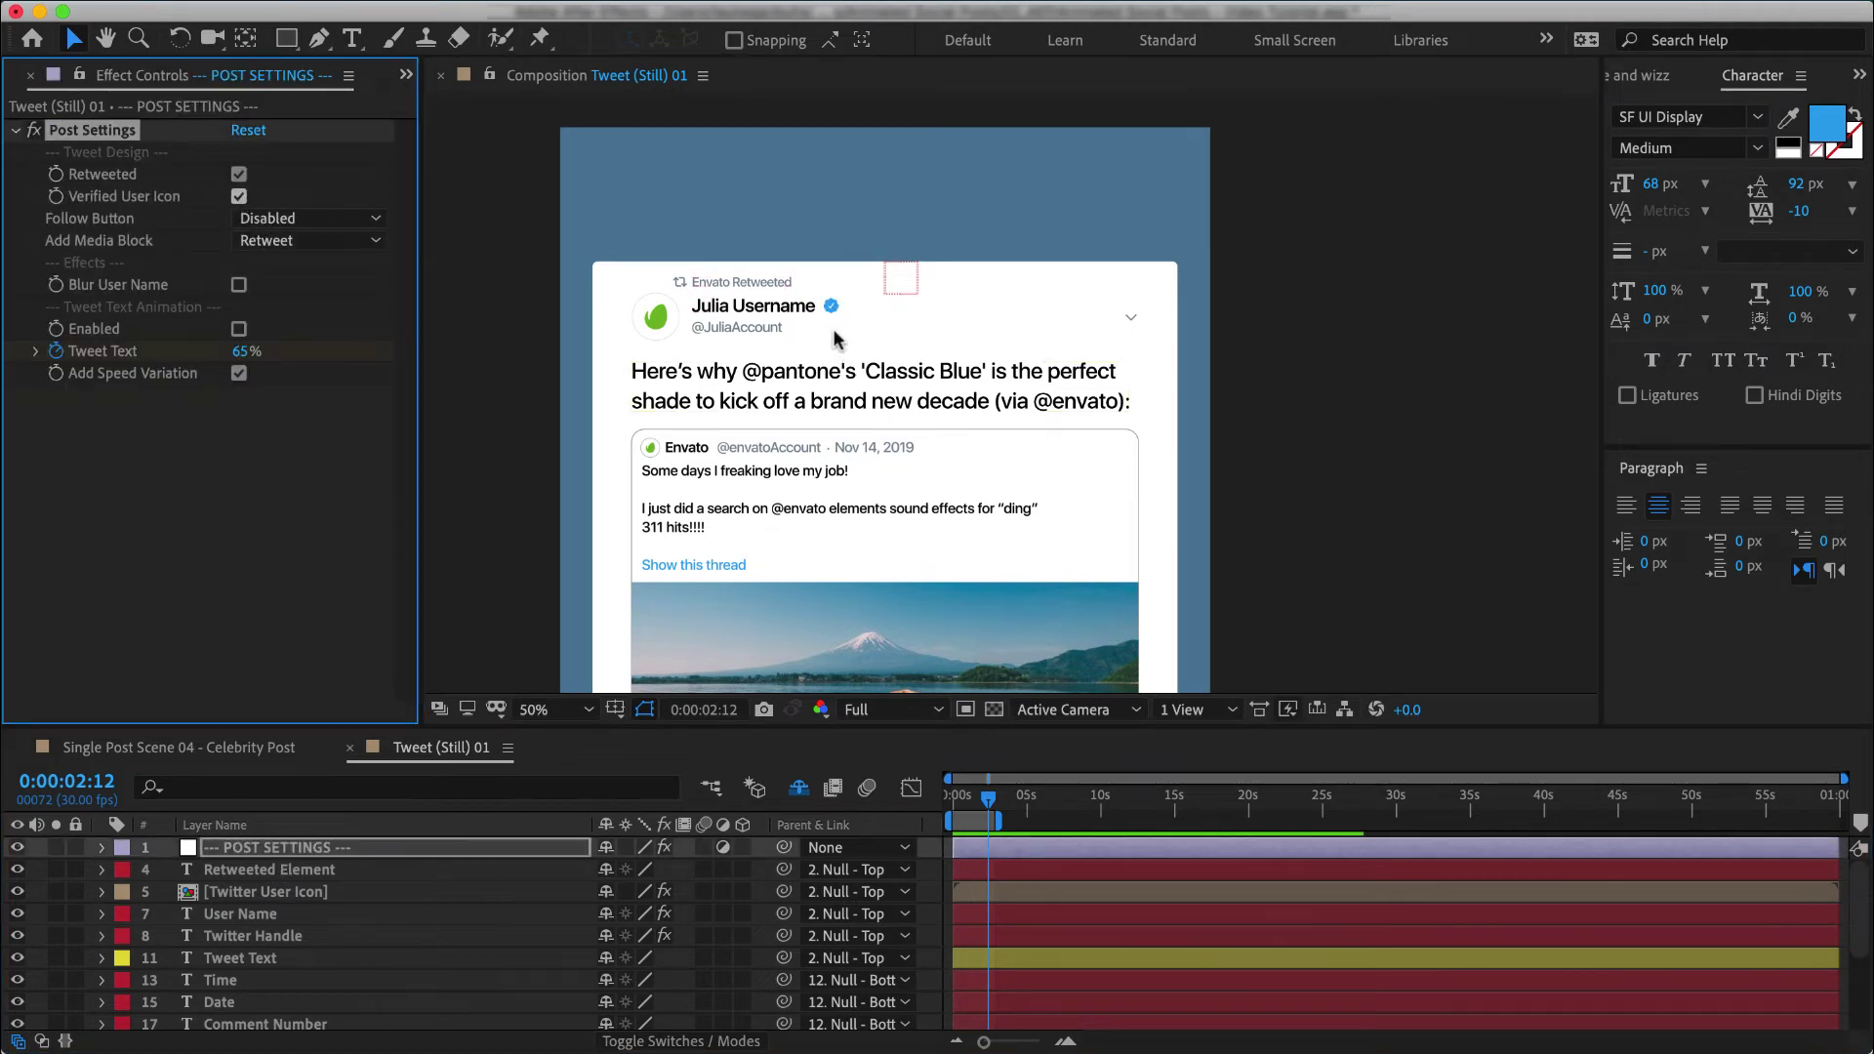
scroll(832, 352, "up", 1)
double_click(633, 362)
left_click(471, 346)
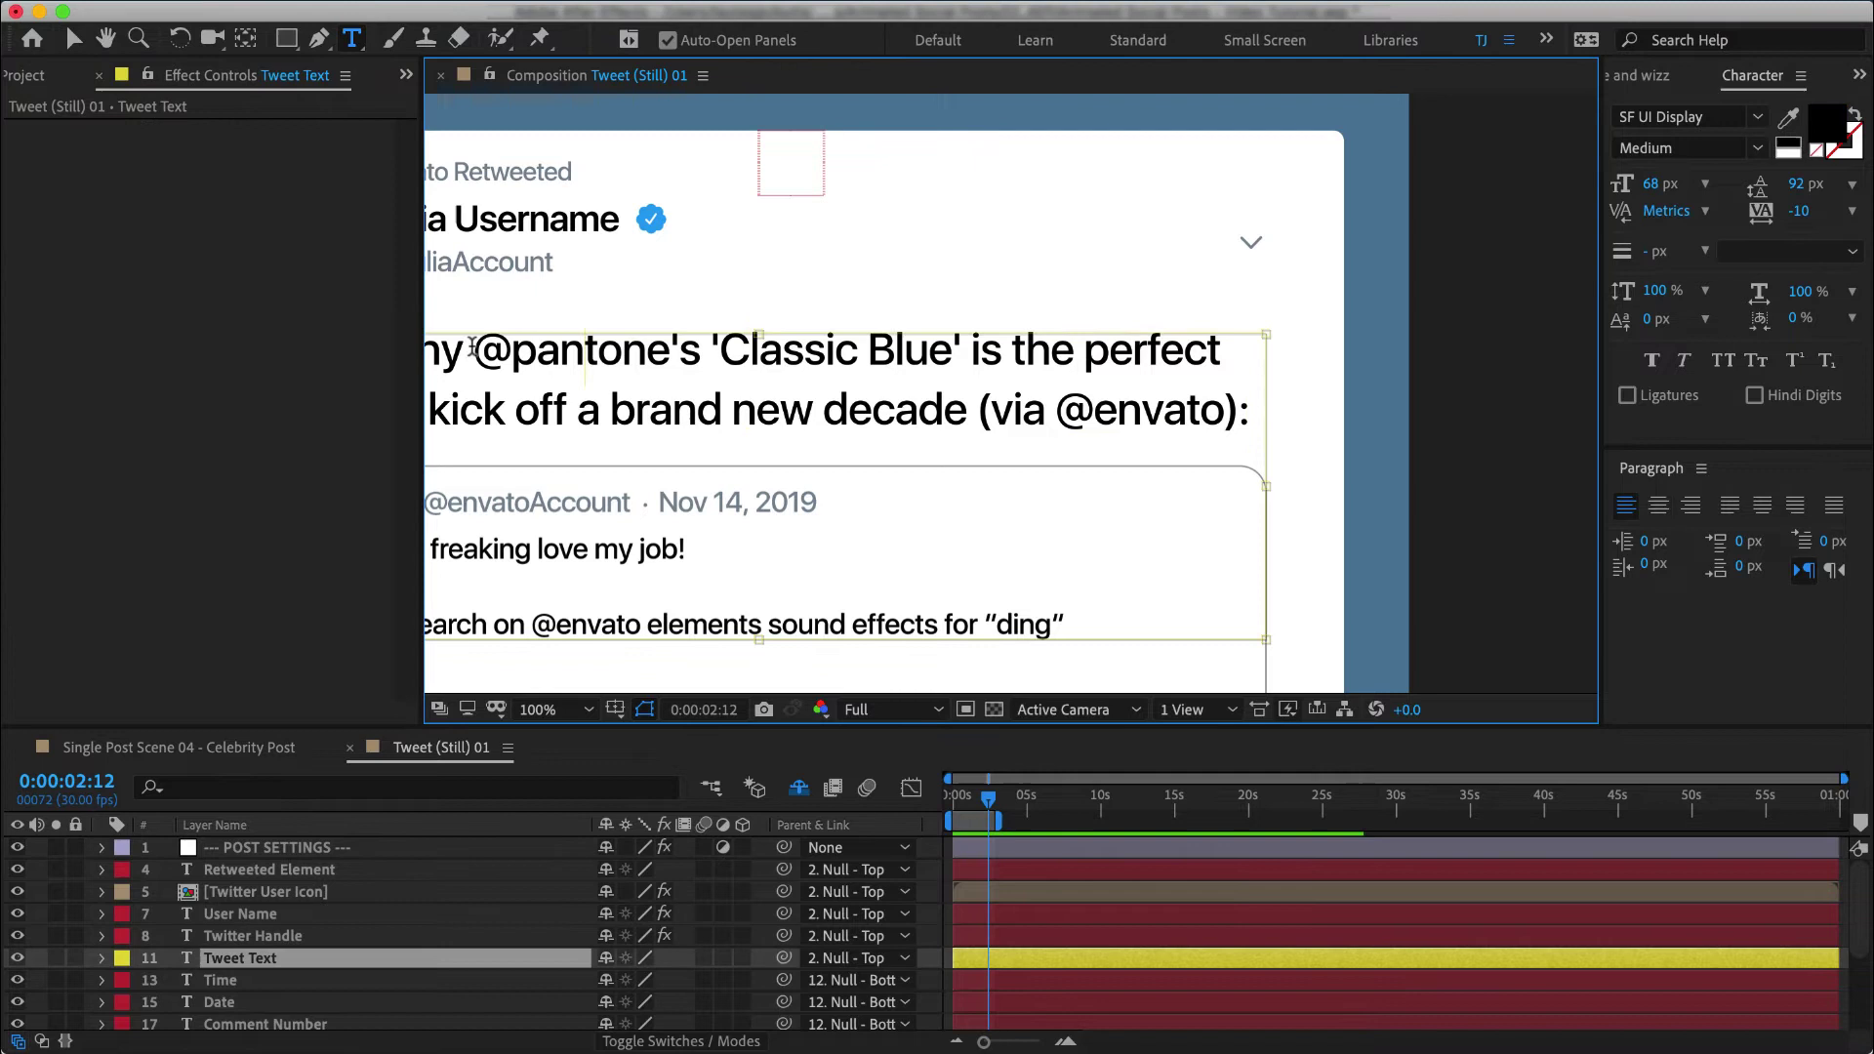
left_click_drag(476, 349, 702, 349)
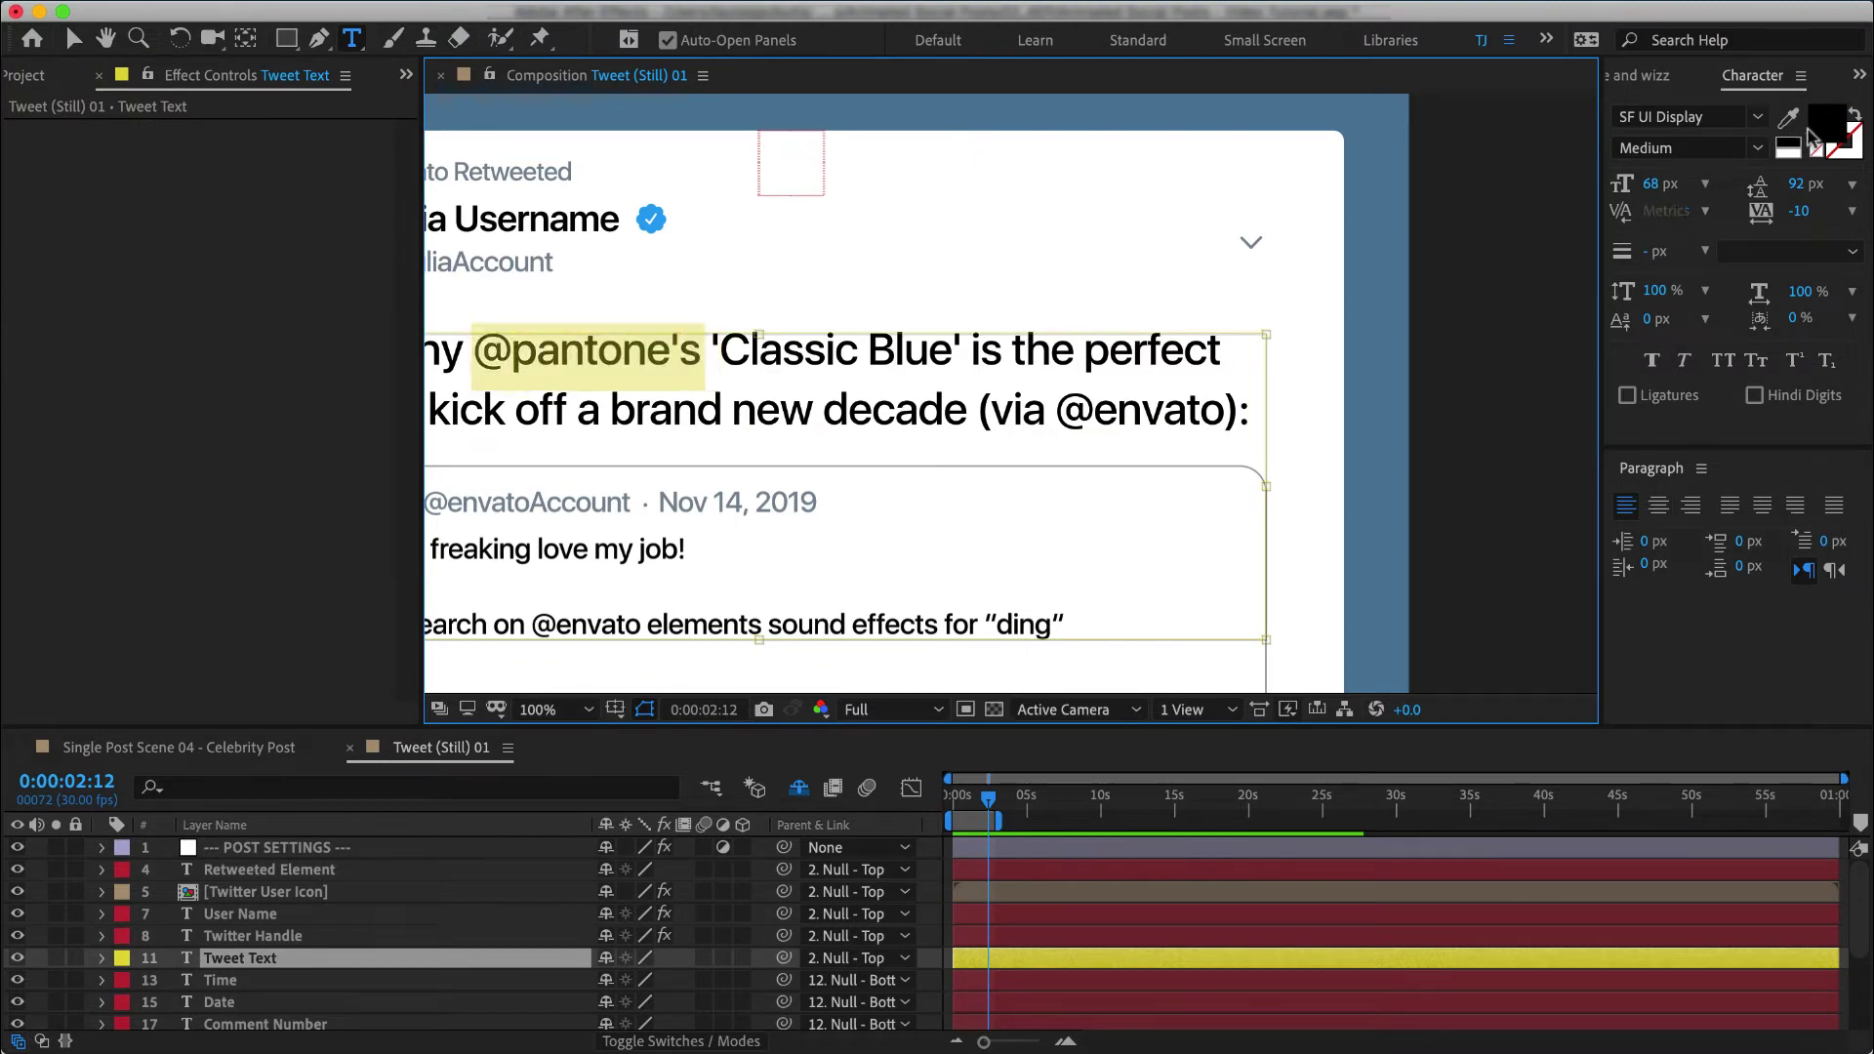
left_click(1784, 118)
left_click(660, 224)
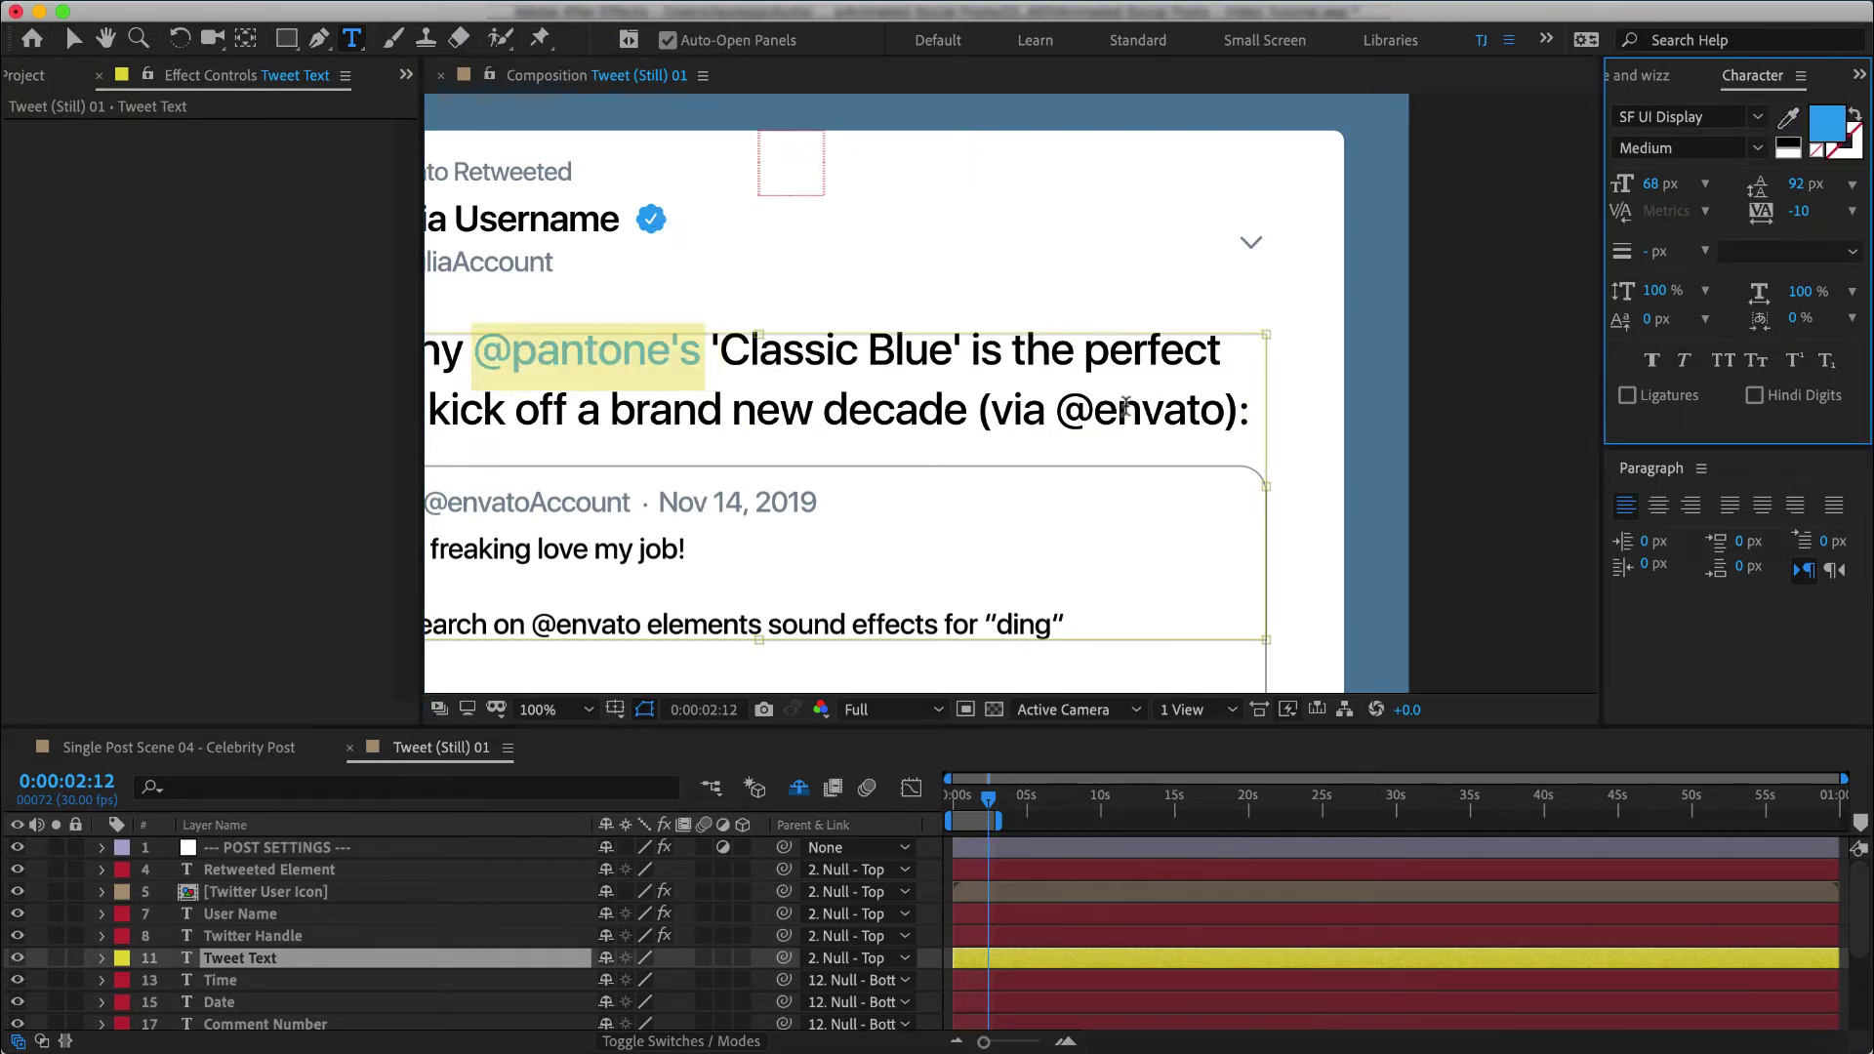
left_click_drag(1057, 410, 1228, 410)
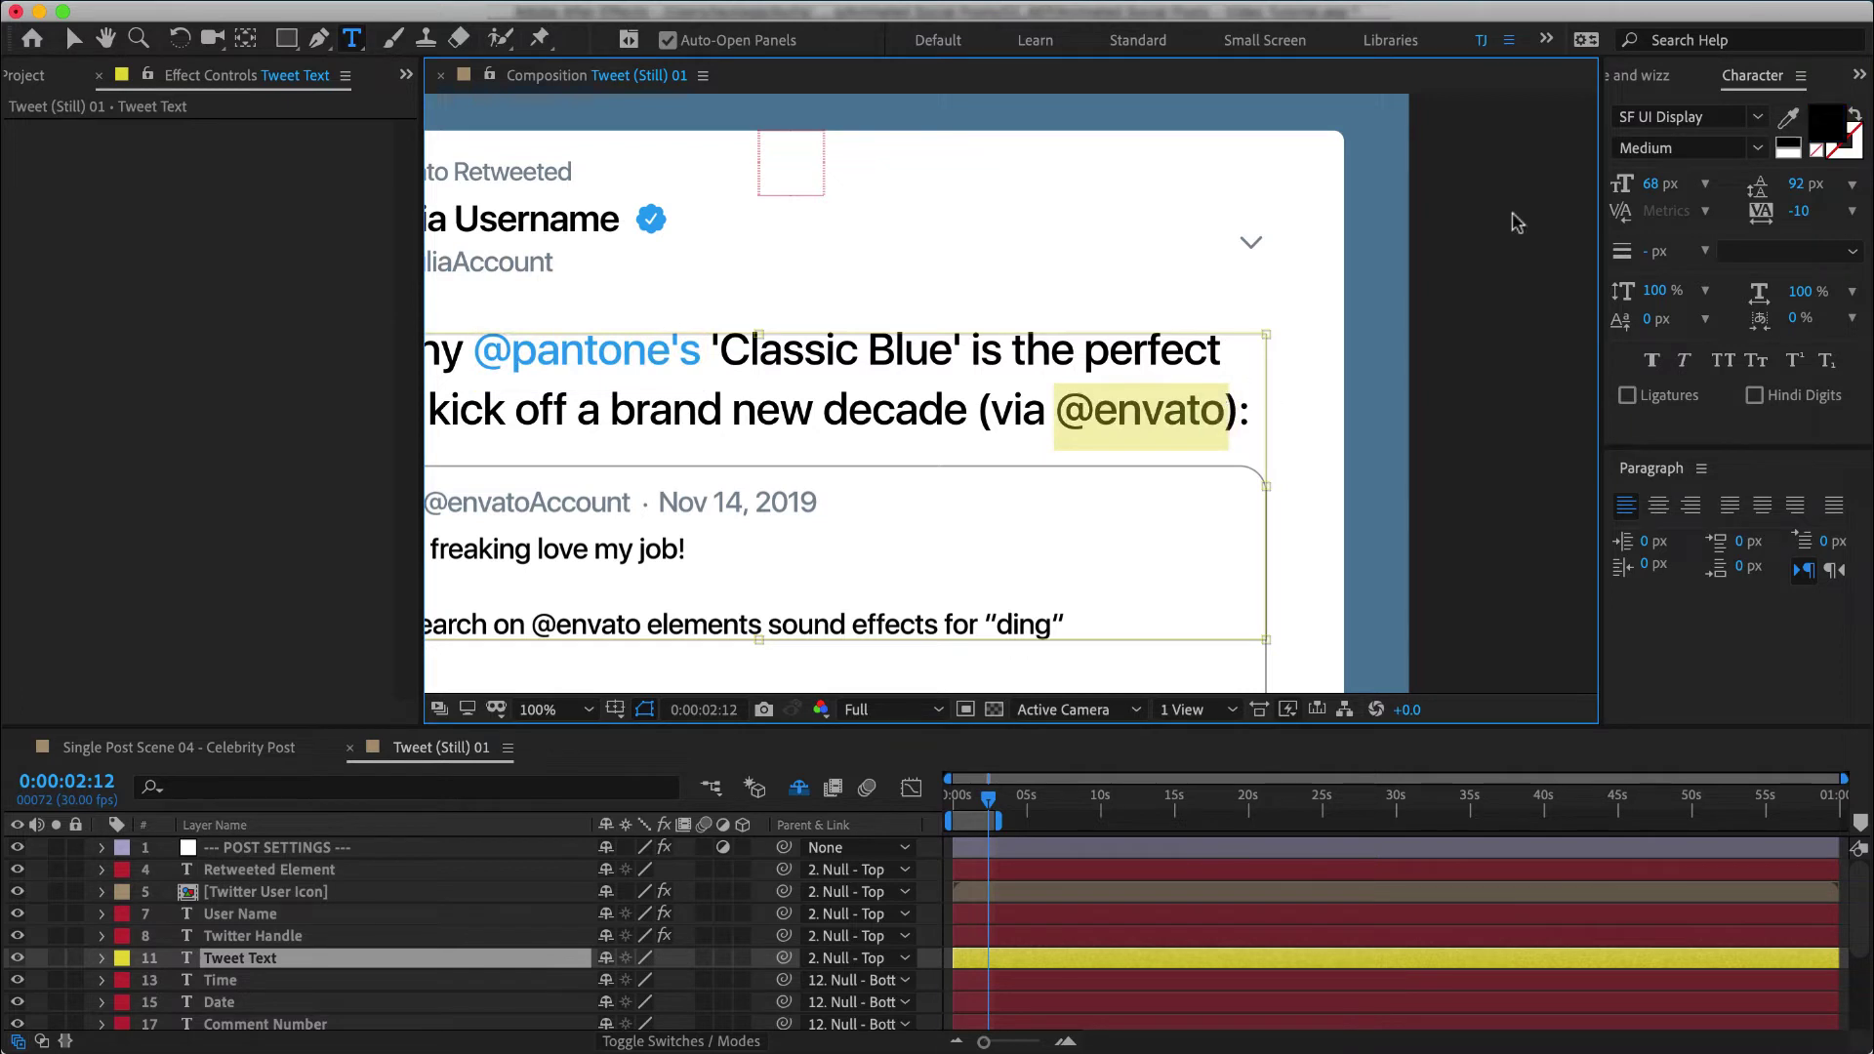
left_click(1783, 119)
left_click(652, 222)
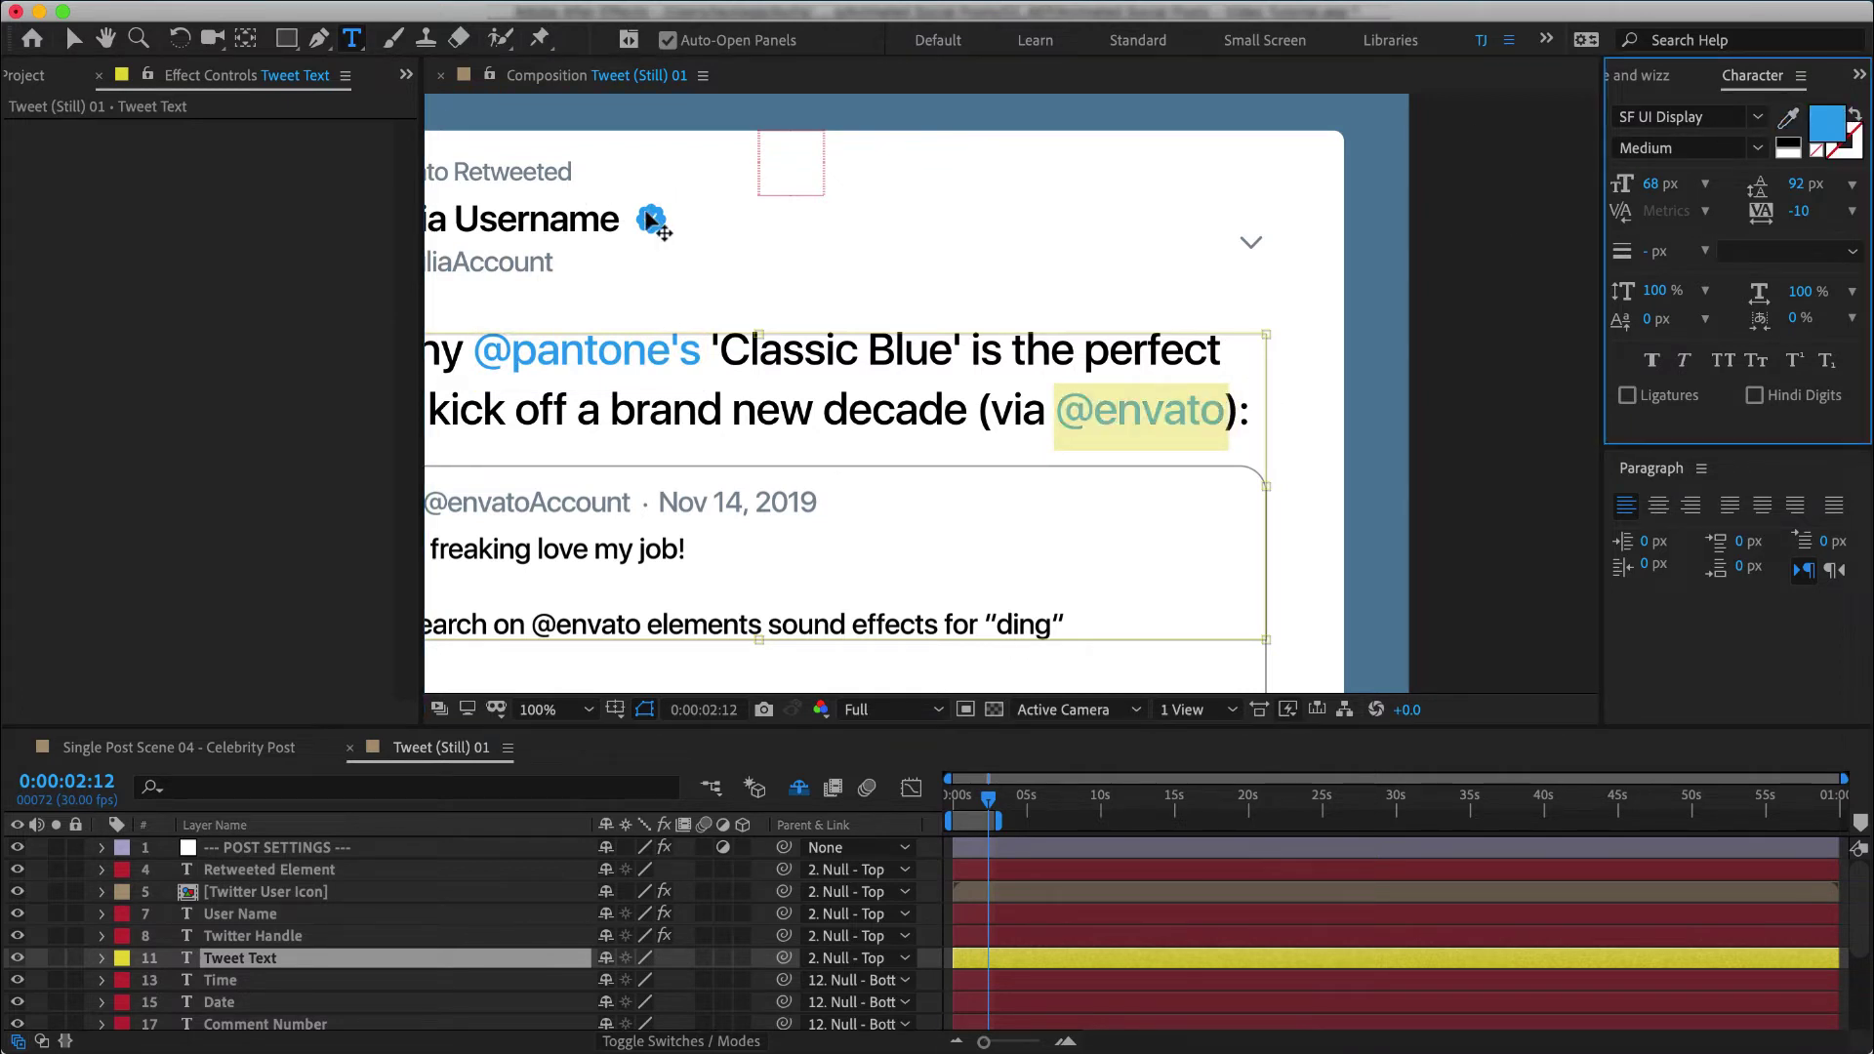
left_click(312, 906)
Step: Disable the Verified User Icon in the Post Settings of the POST SETTINGS layer
left_click(278, 847)
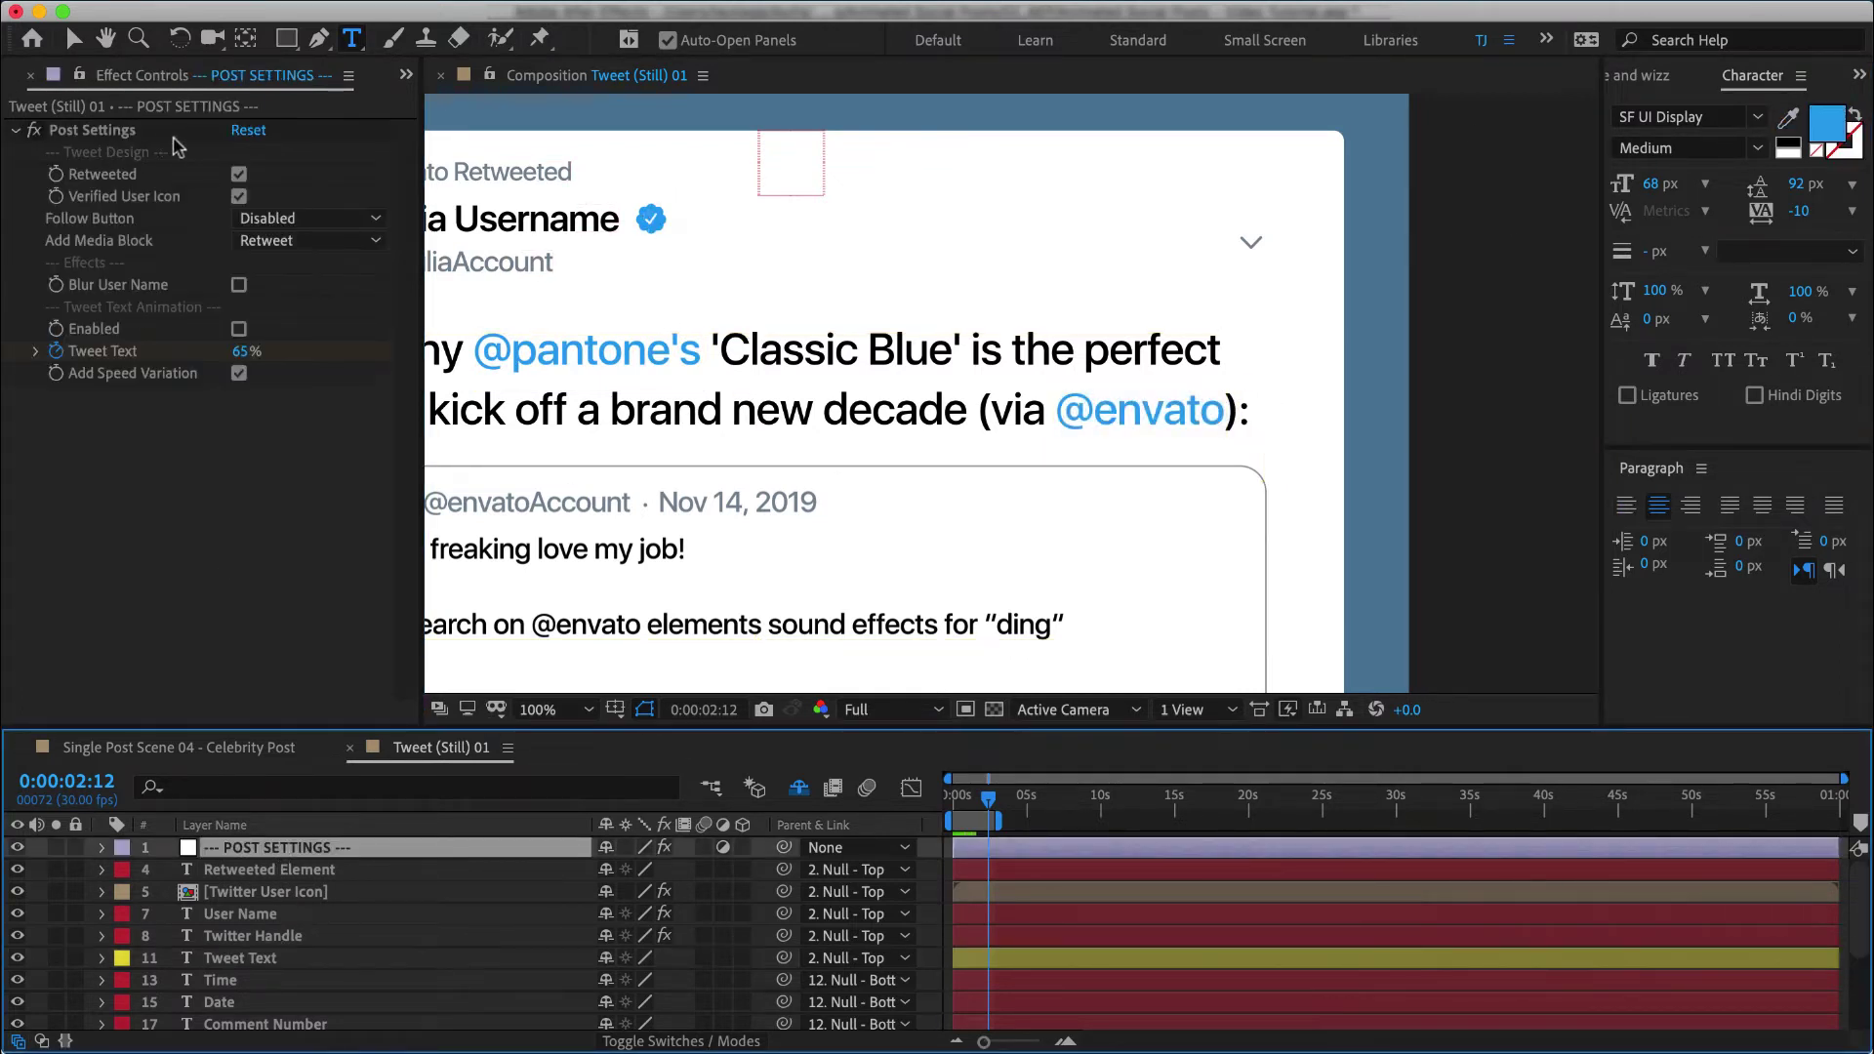
left_click(239, 196)
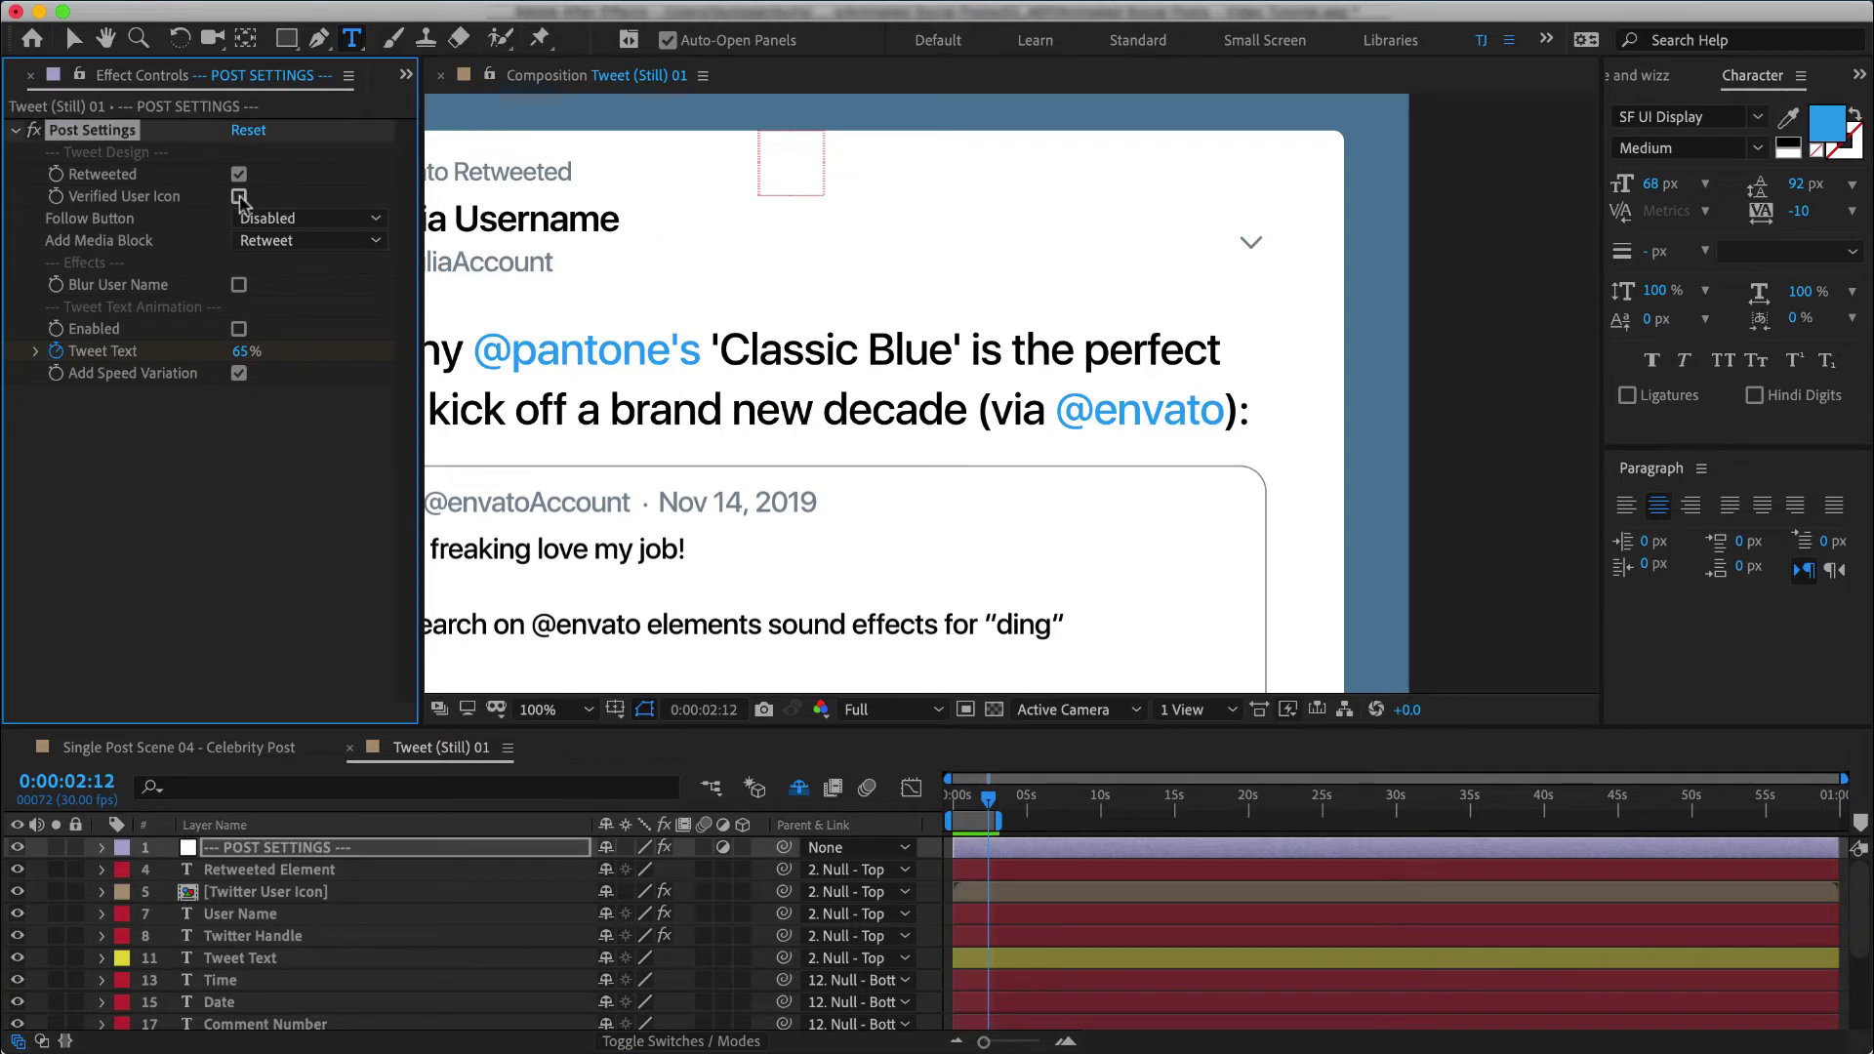
scroll(793, 327, "down", 1)
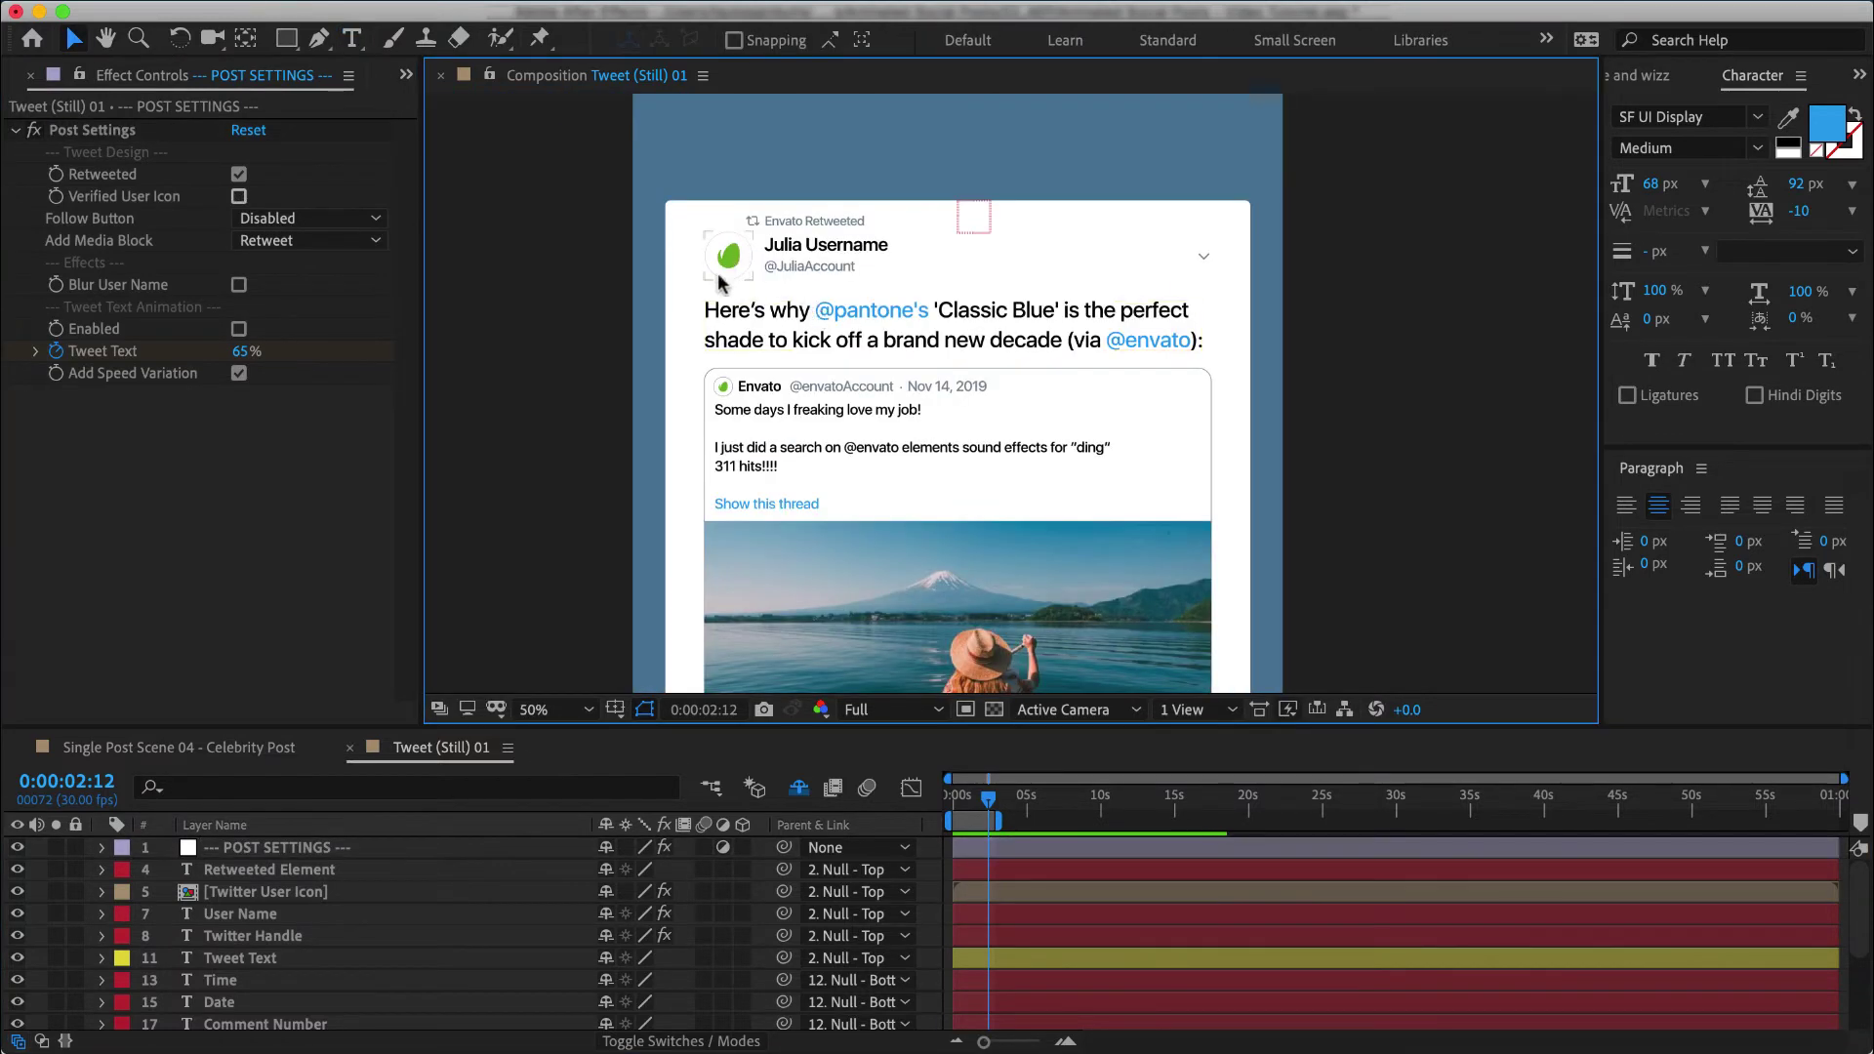
Step: Reveal the source composition of the Twitter User Icon layer in the project
scroll(723, 256, "up", 2)
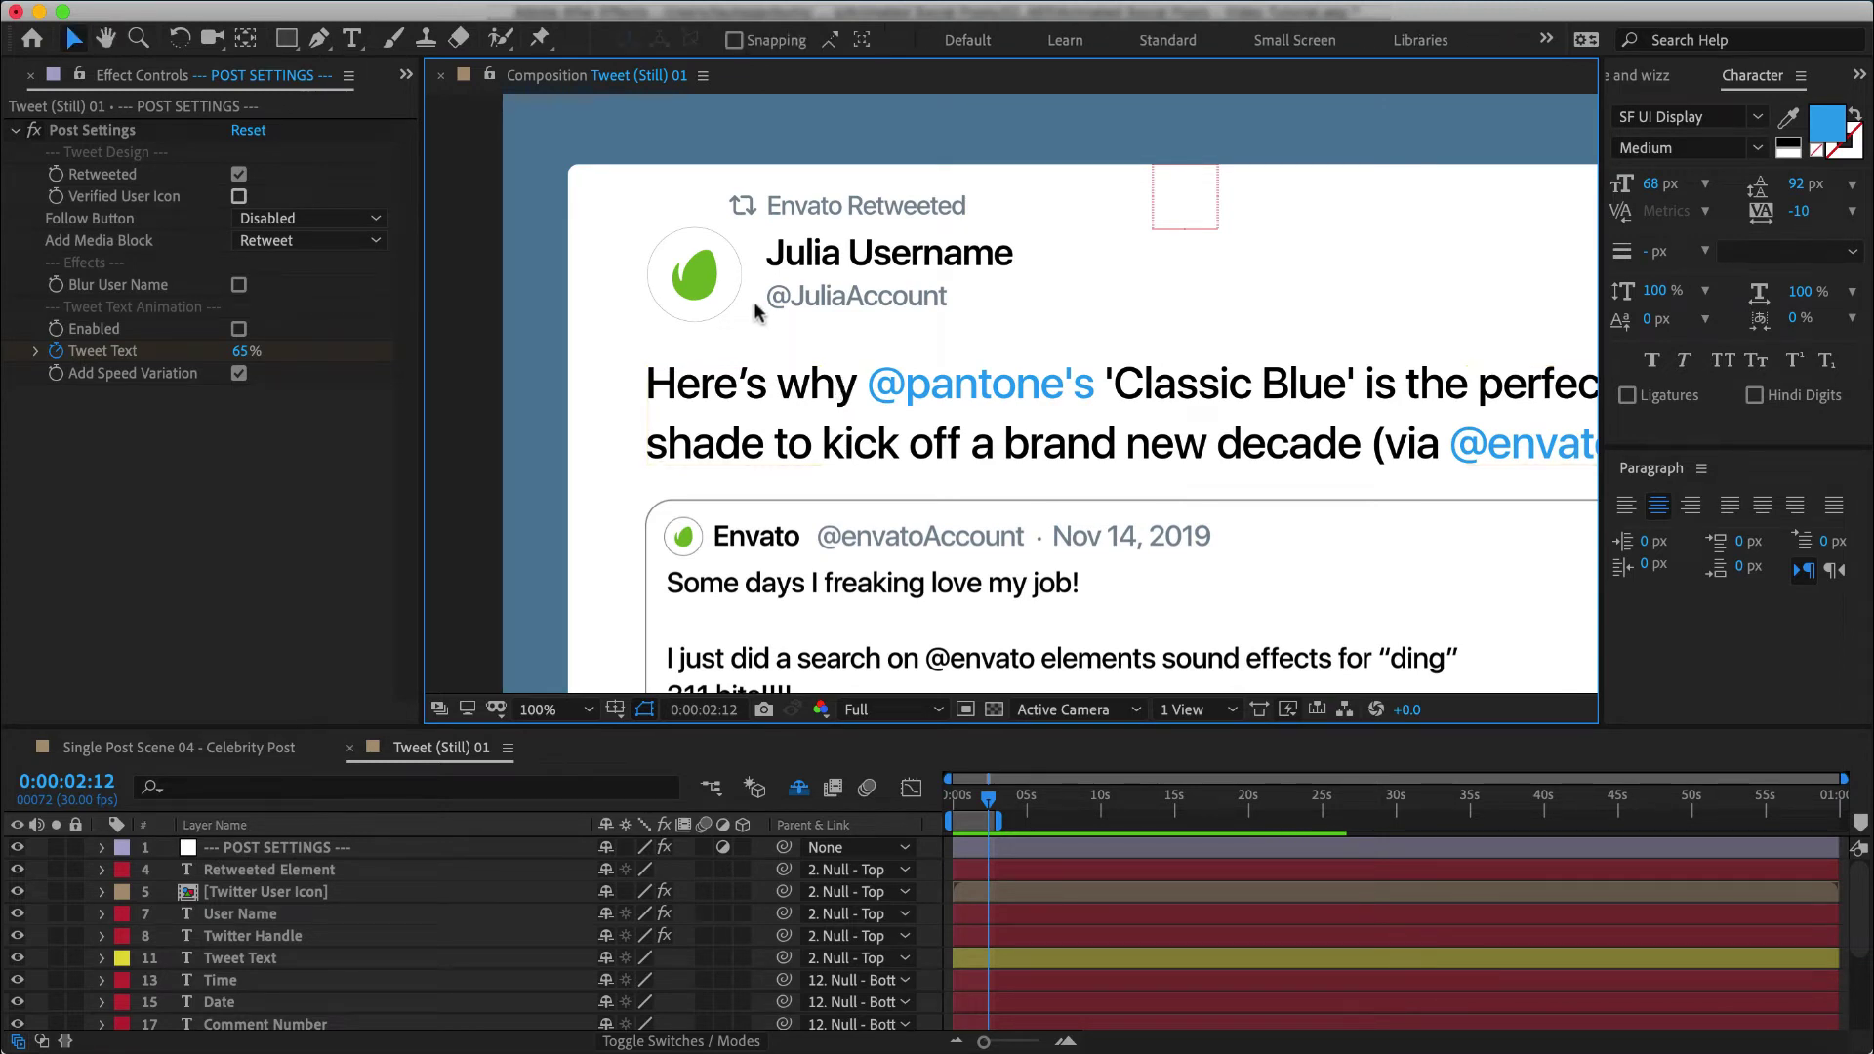
left_click(699, 293)
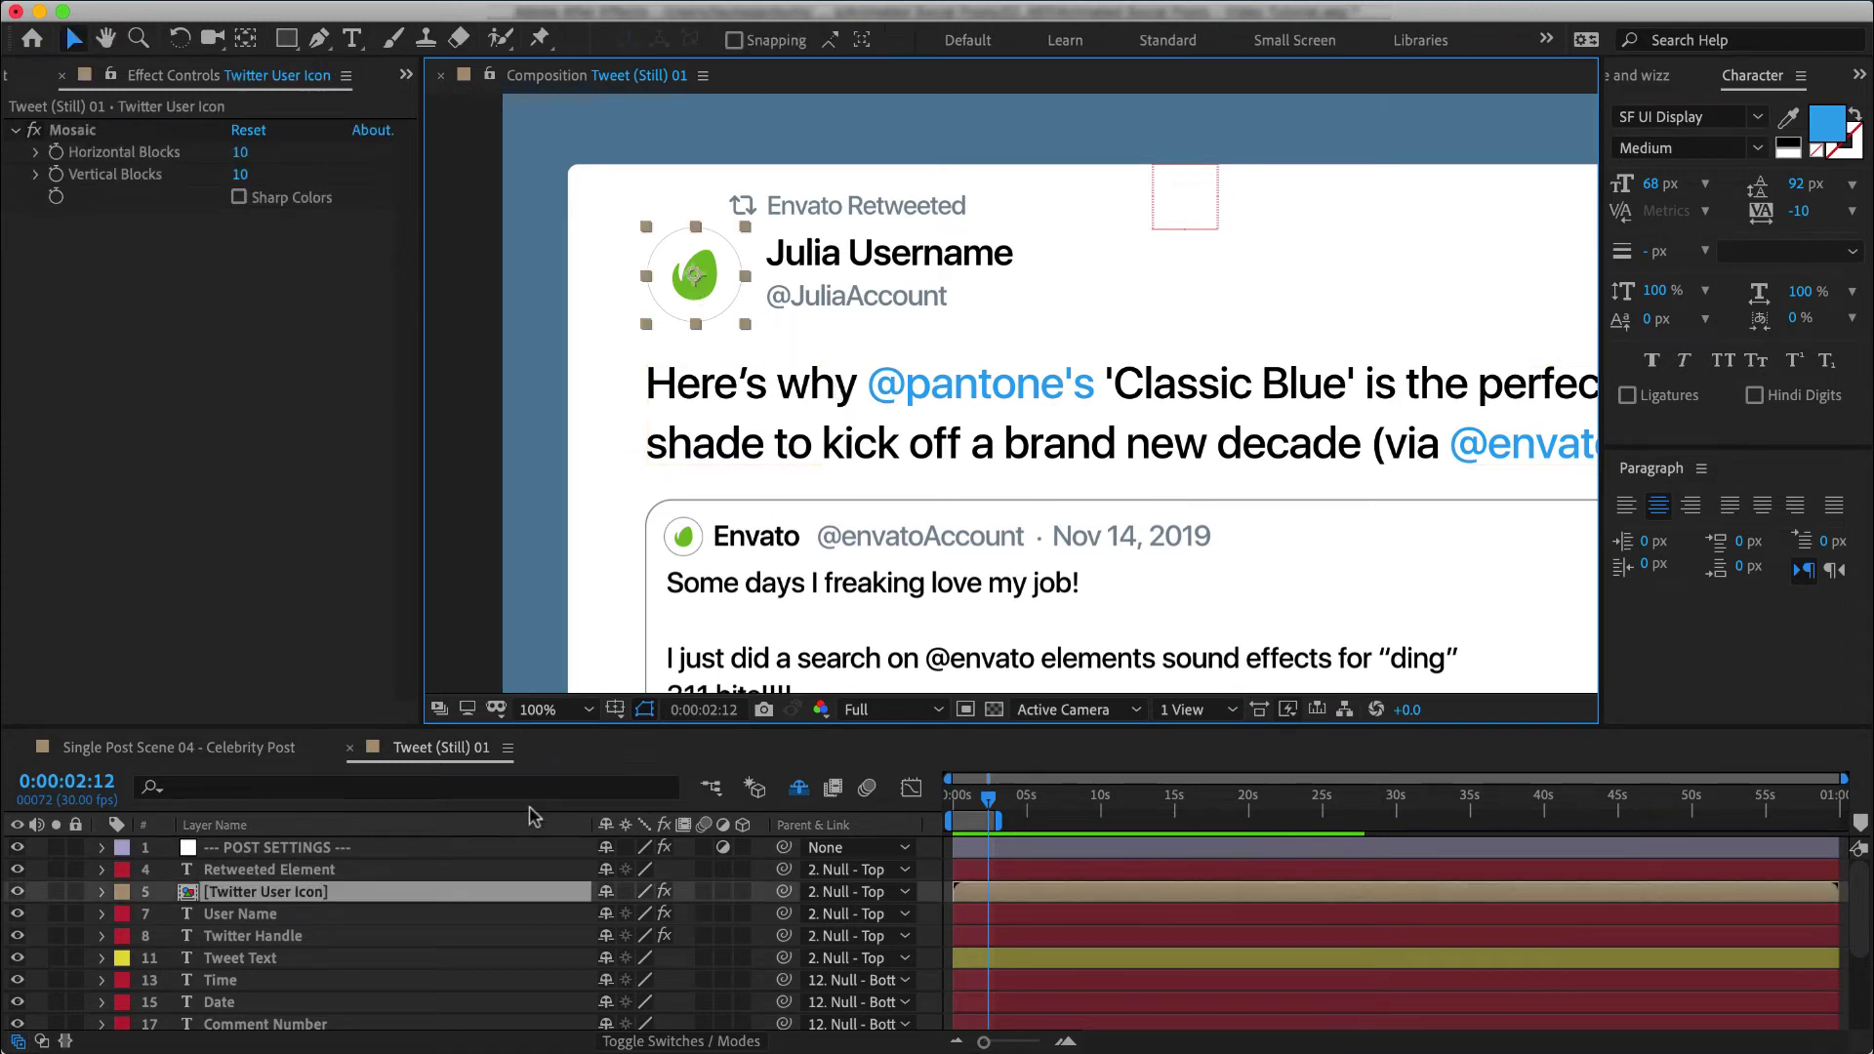
right_click(271, 900)
mouse_move(401, 857)
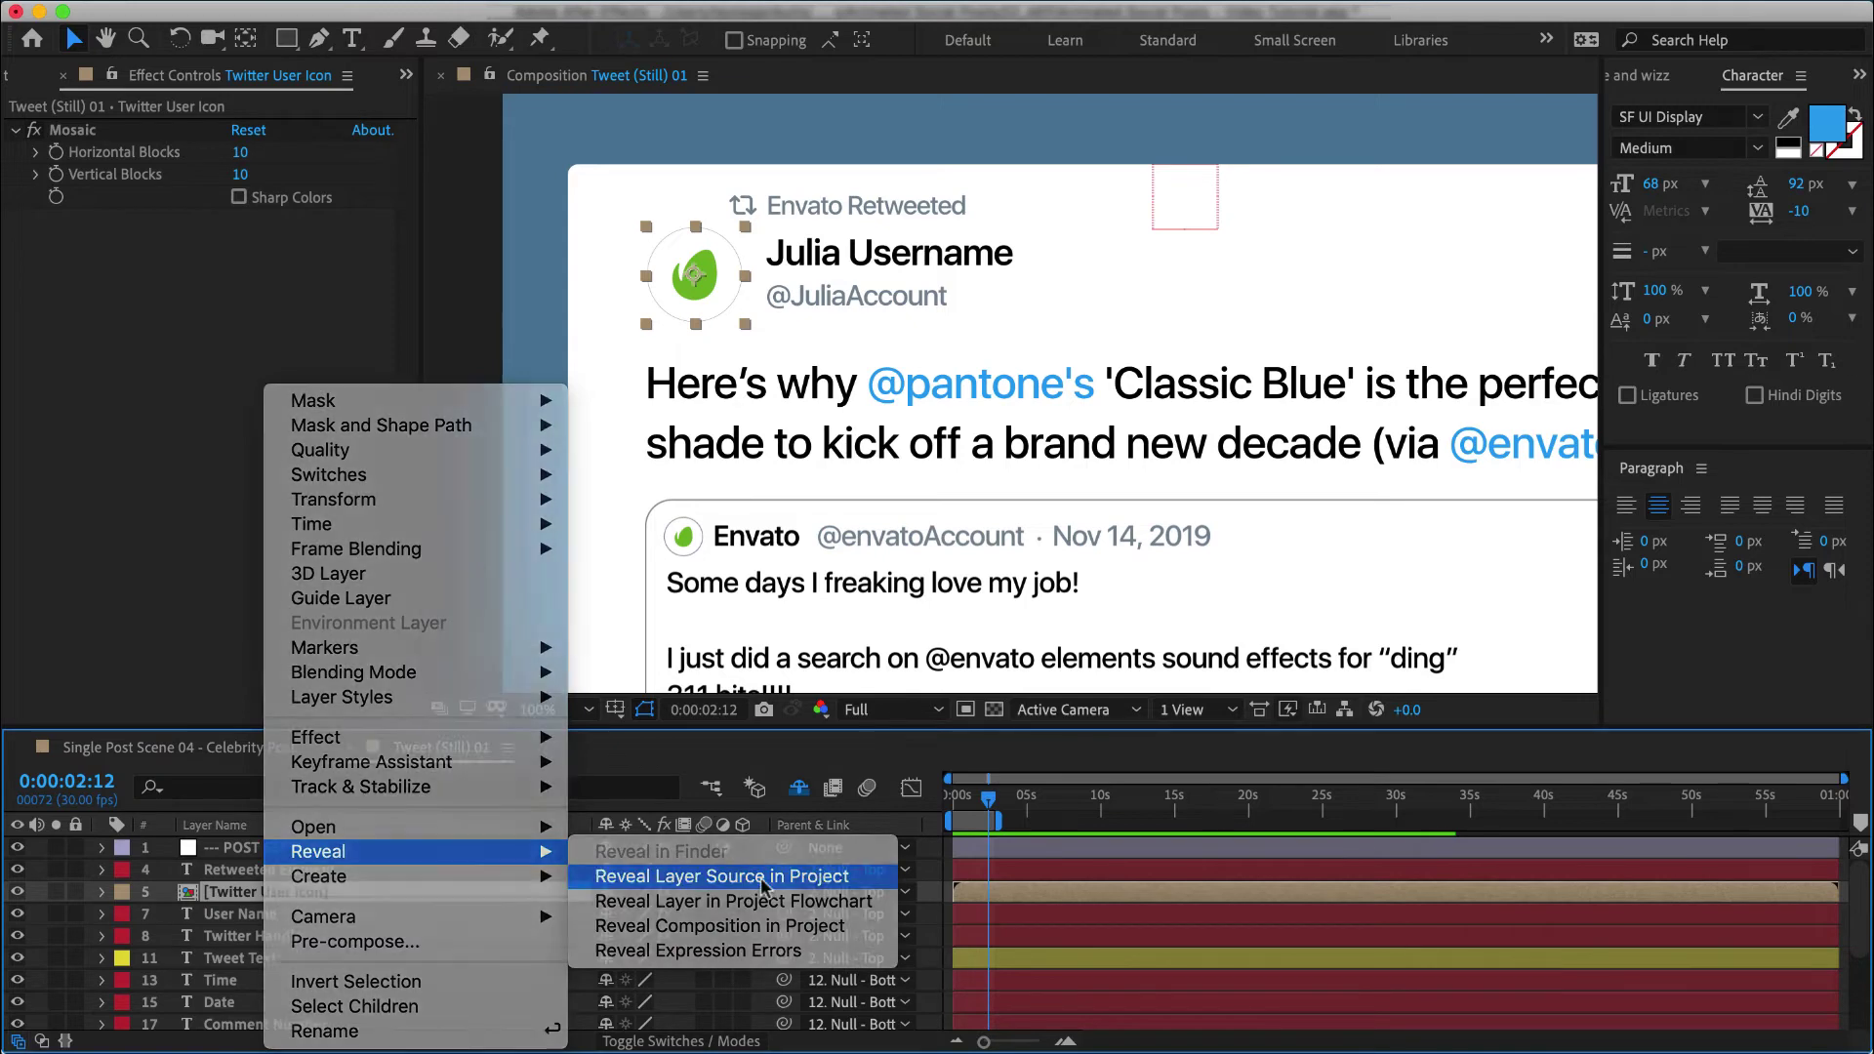
left_click(761, 876)
scroll(199, 357, "up", 3)
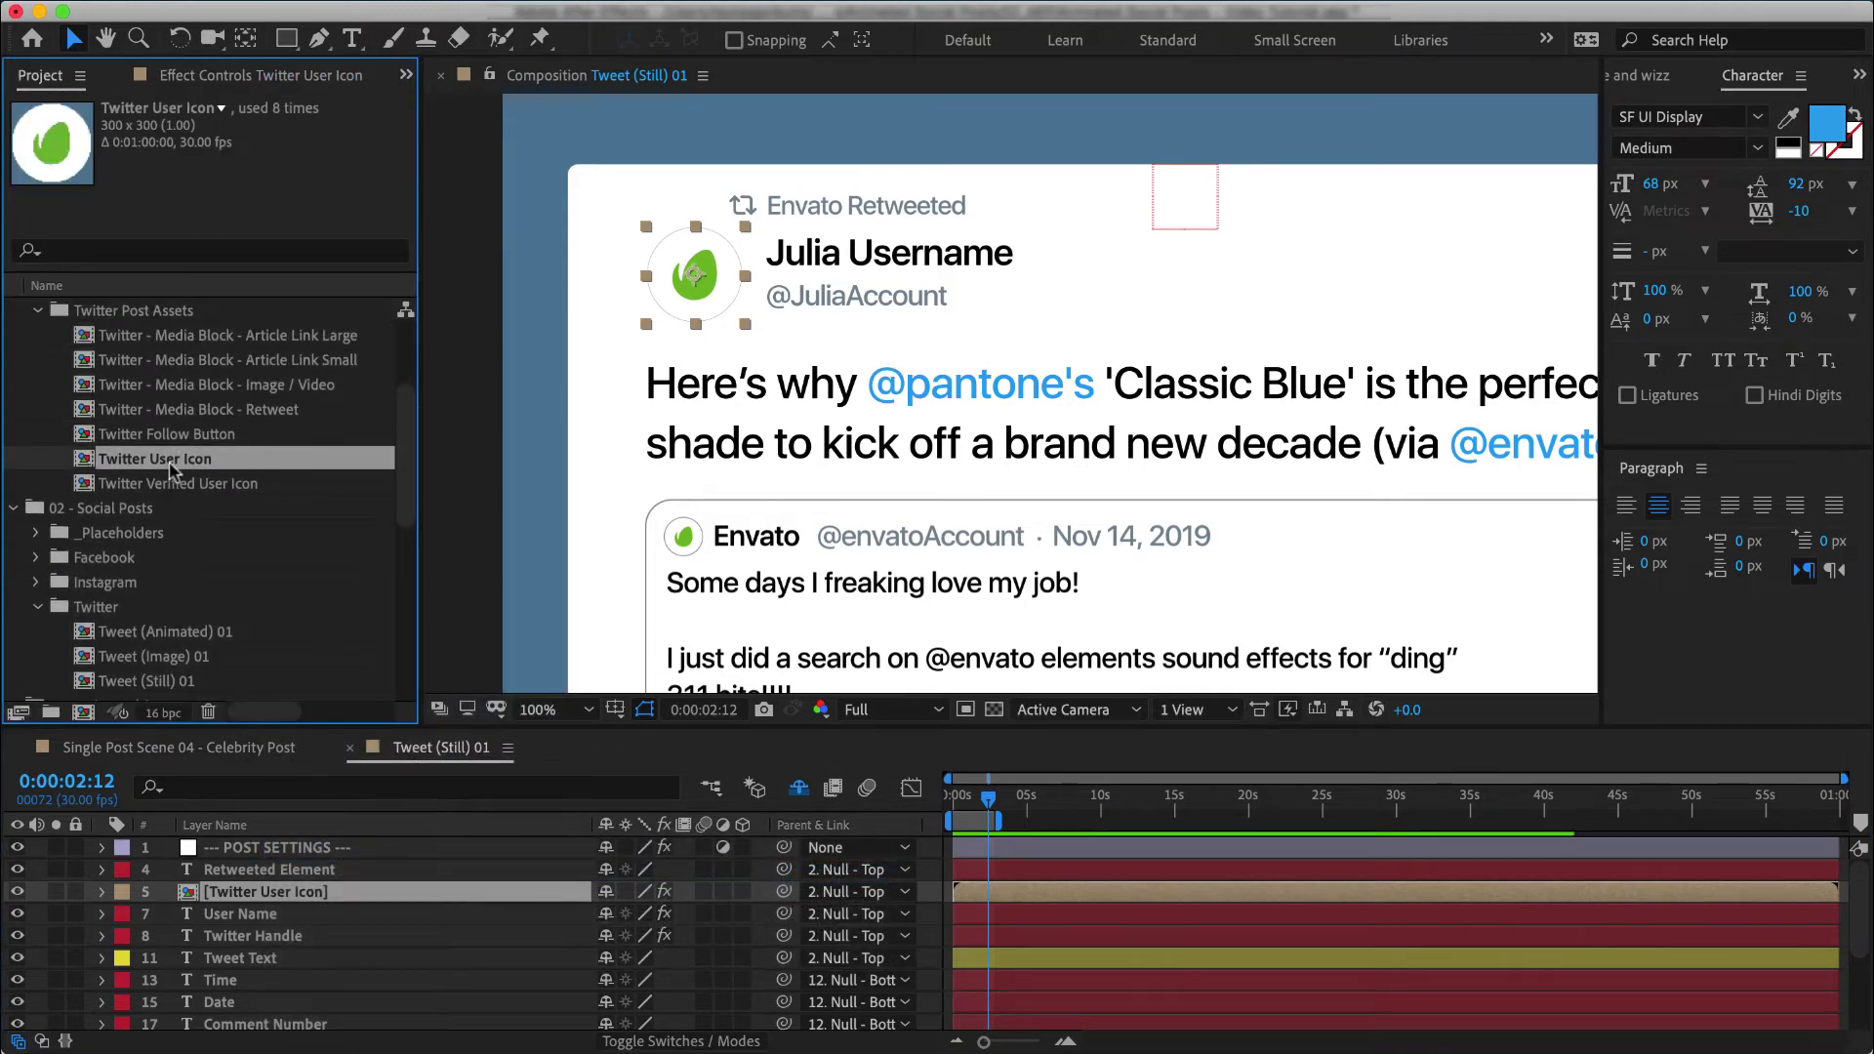
Step: Duplicate the Twitter User Icon composition as "Twitter User Icon - Tutorial" and use it to replace the source of the Twitter User Icon layer
key("super+d")
key("Return")
key("Right")
key("BackSpace")
type("-")
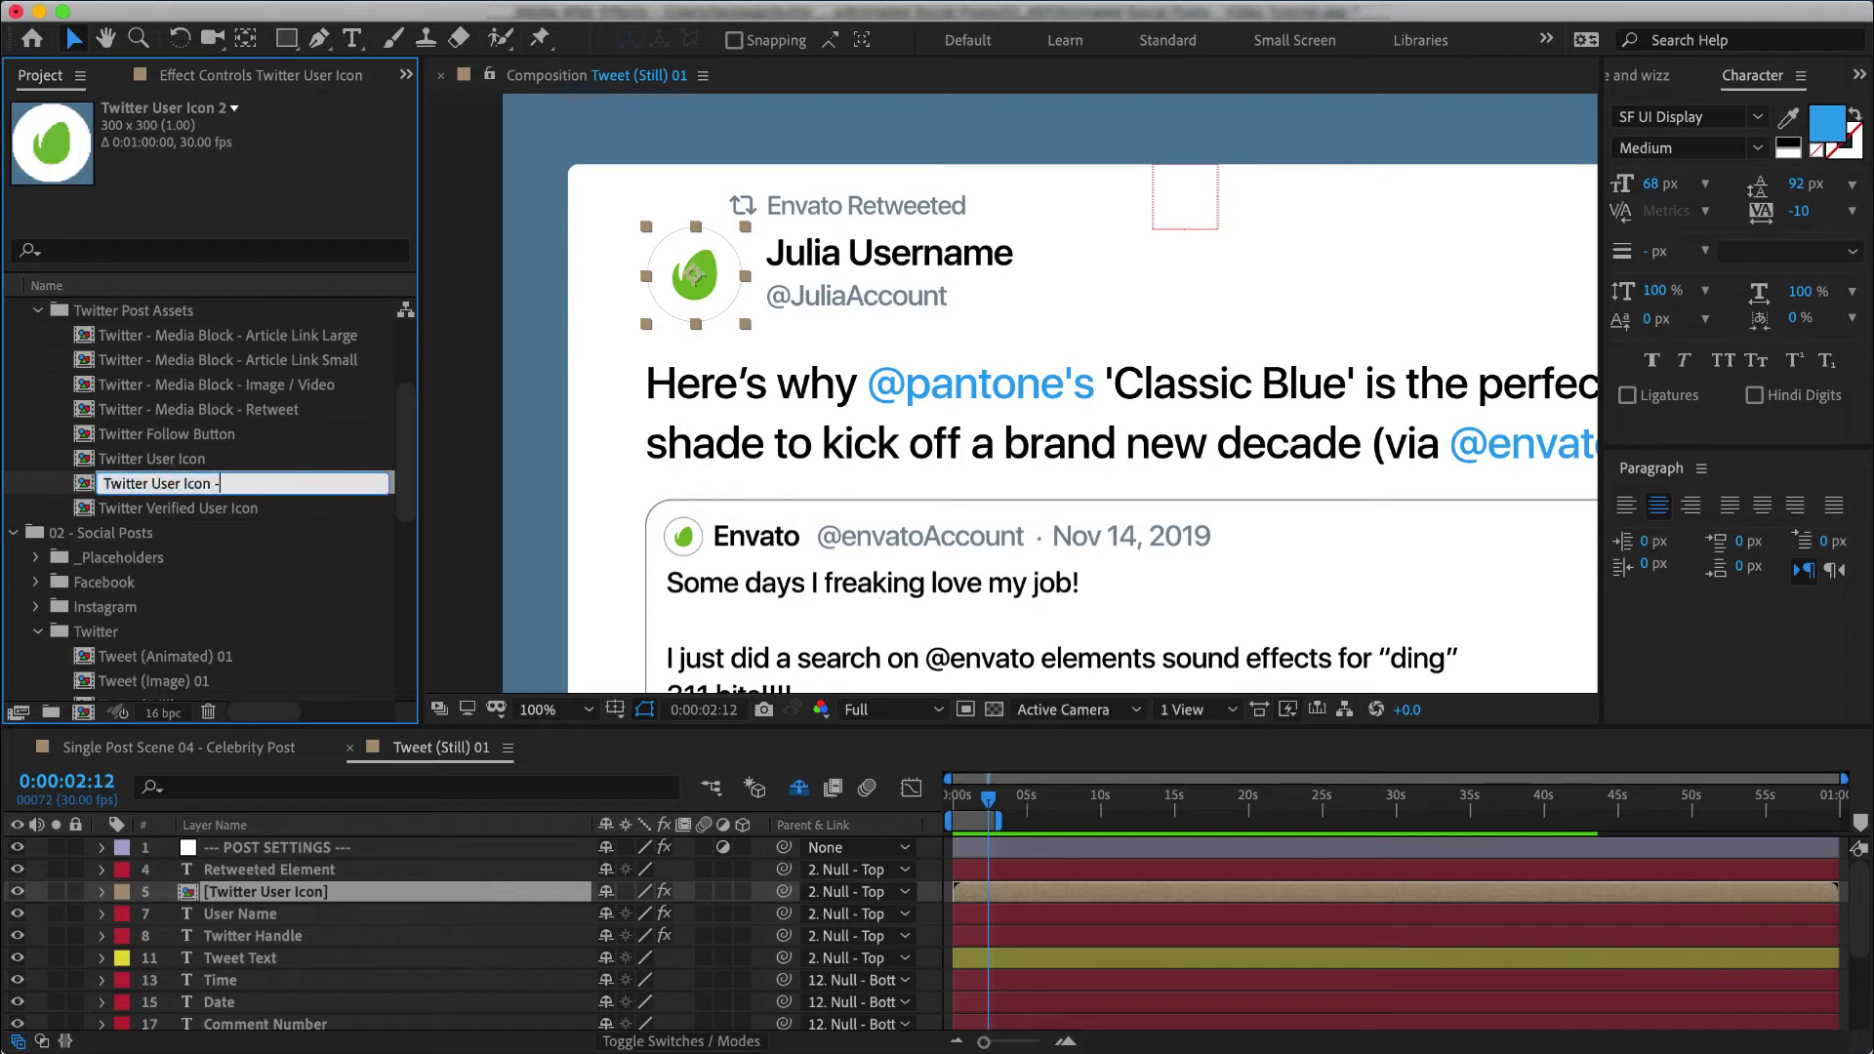
type(" Tutorial")
key("Return")
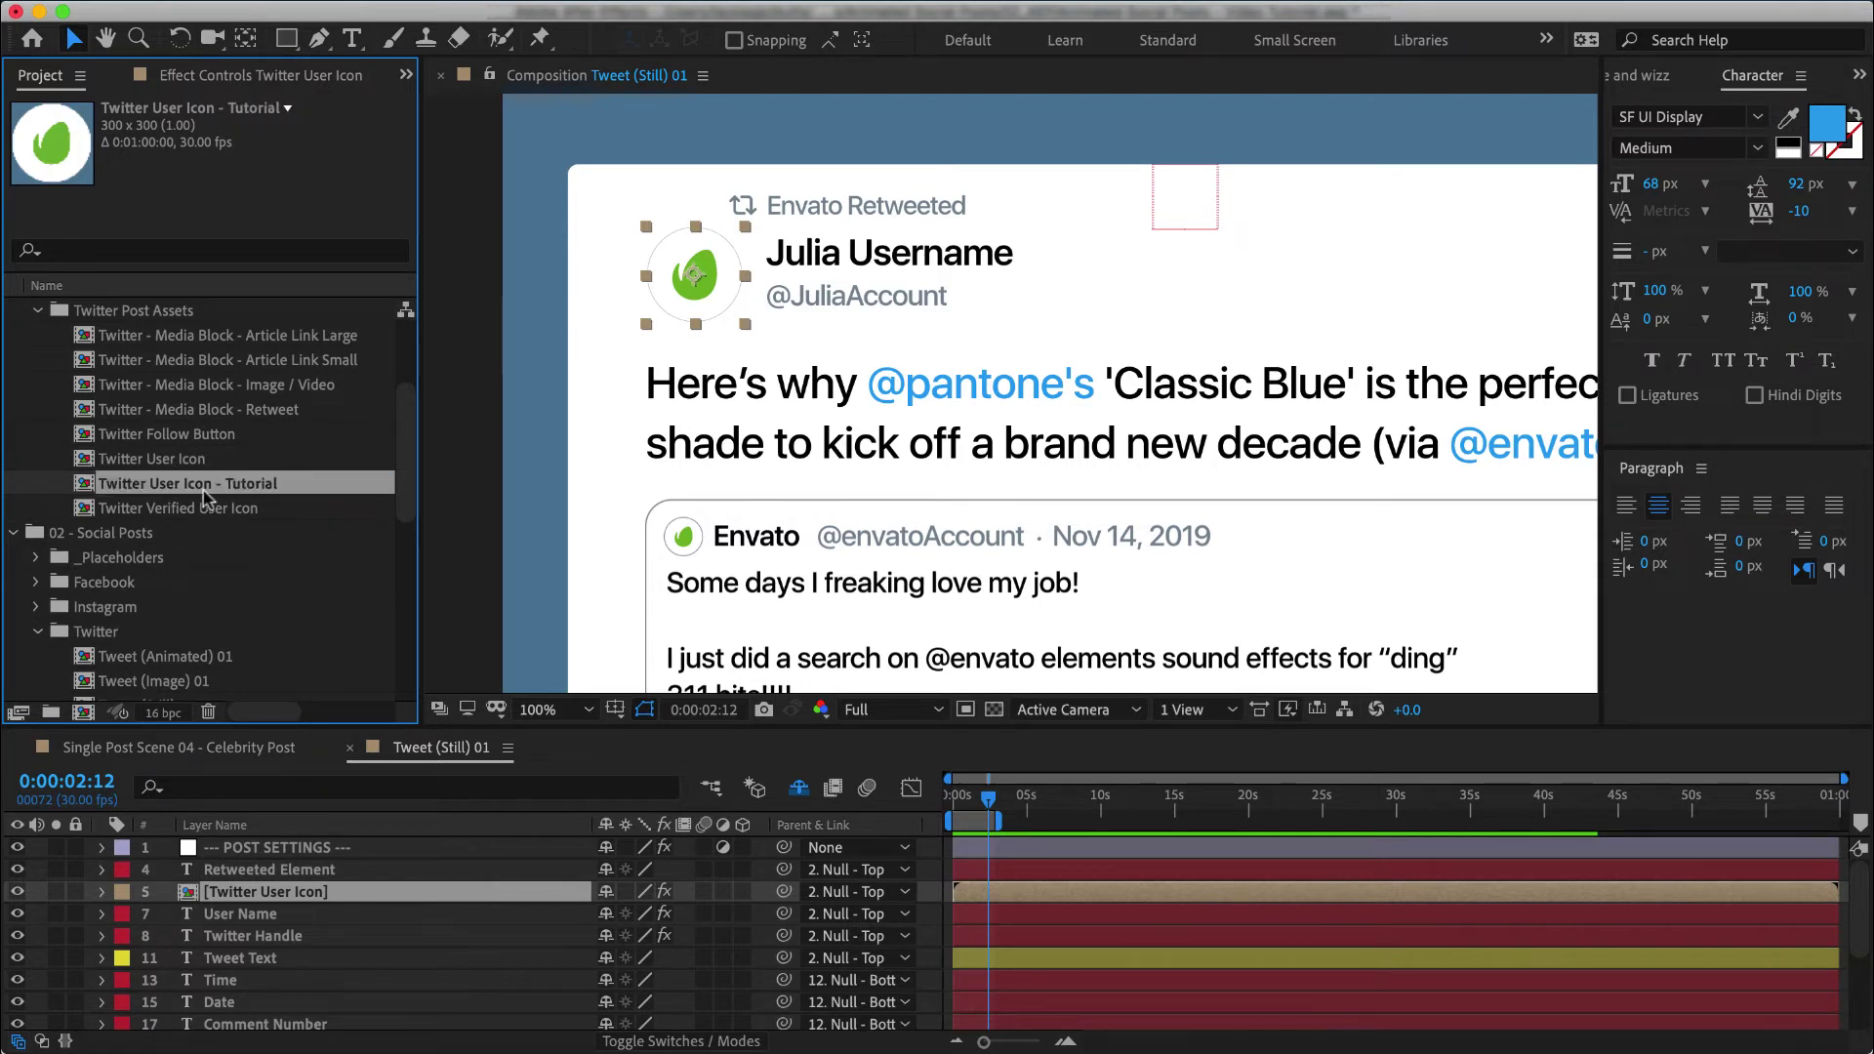
left_click_drag(227, 490, 290, 896)
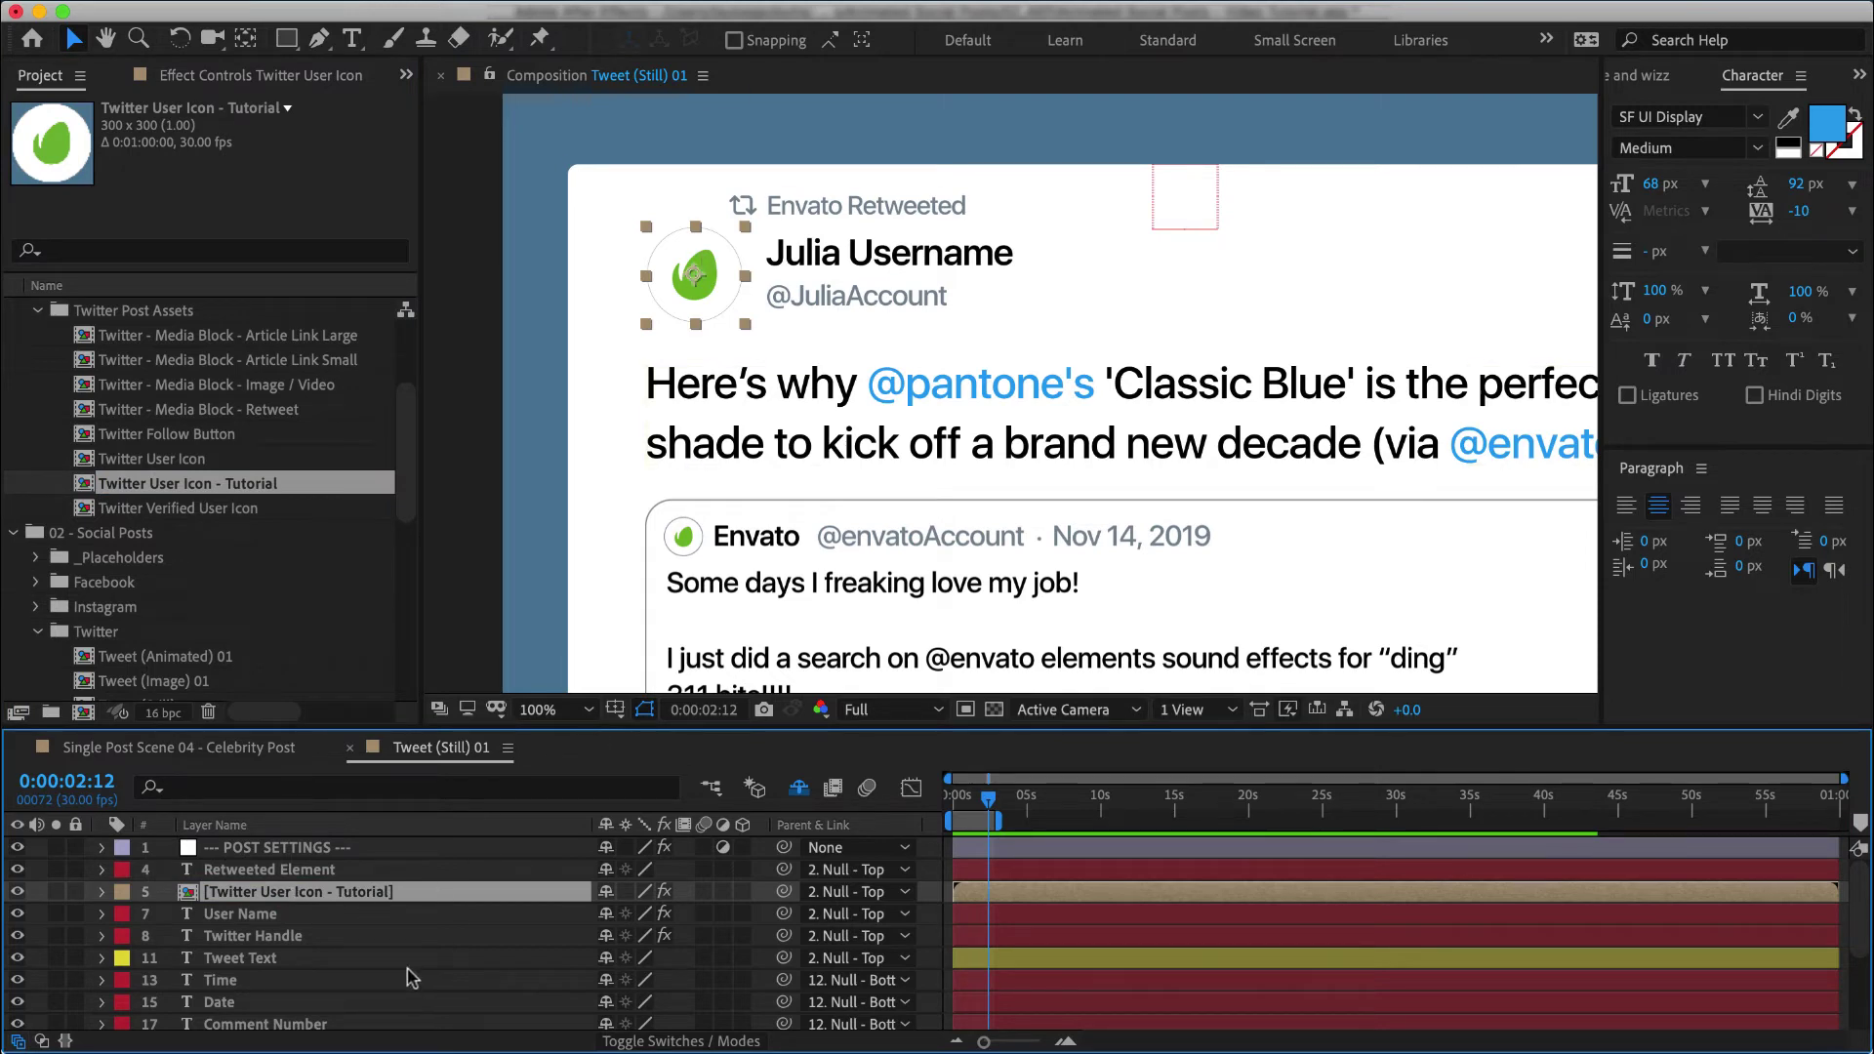
Step: Replace the User Icon placeholder image inside Twitter User Icon - Tutorial with UserIcon.jpg, and close that composition
double_click(371, 900)
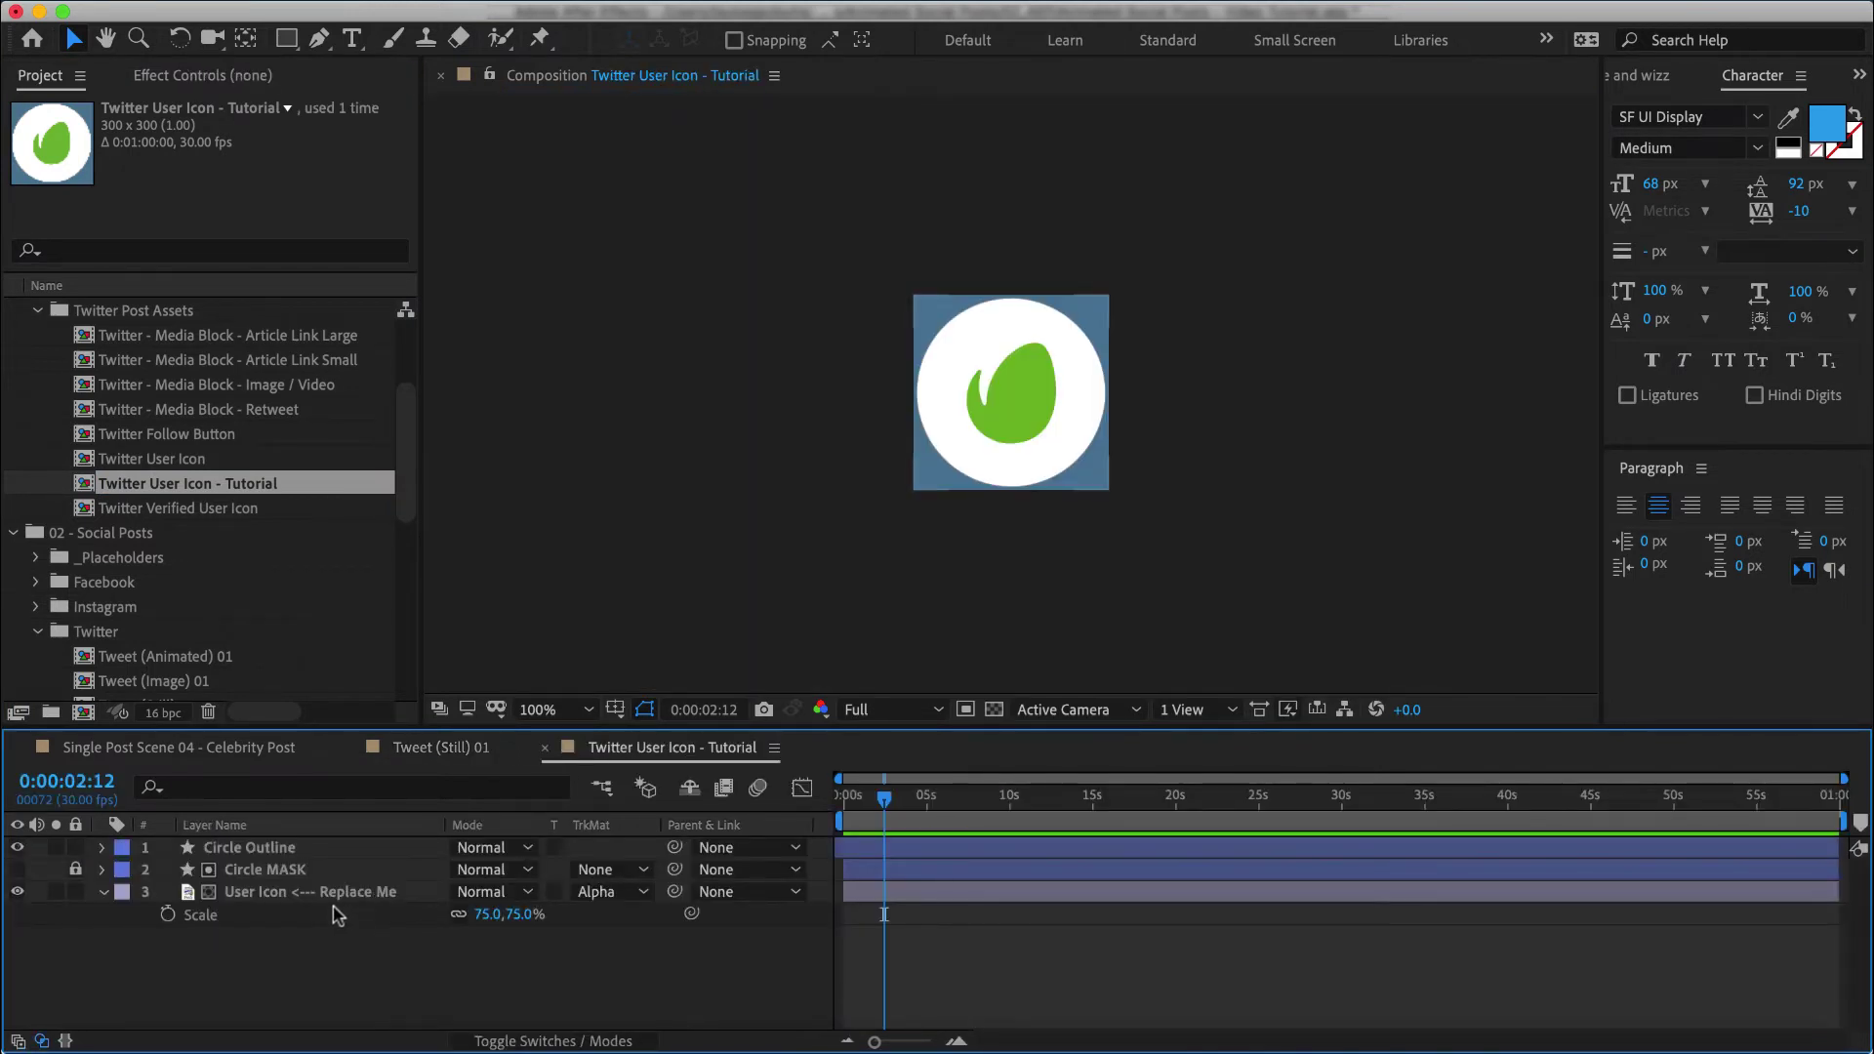
left_click(332, 900)
scroll(177, 566, "down", 10)
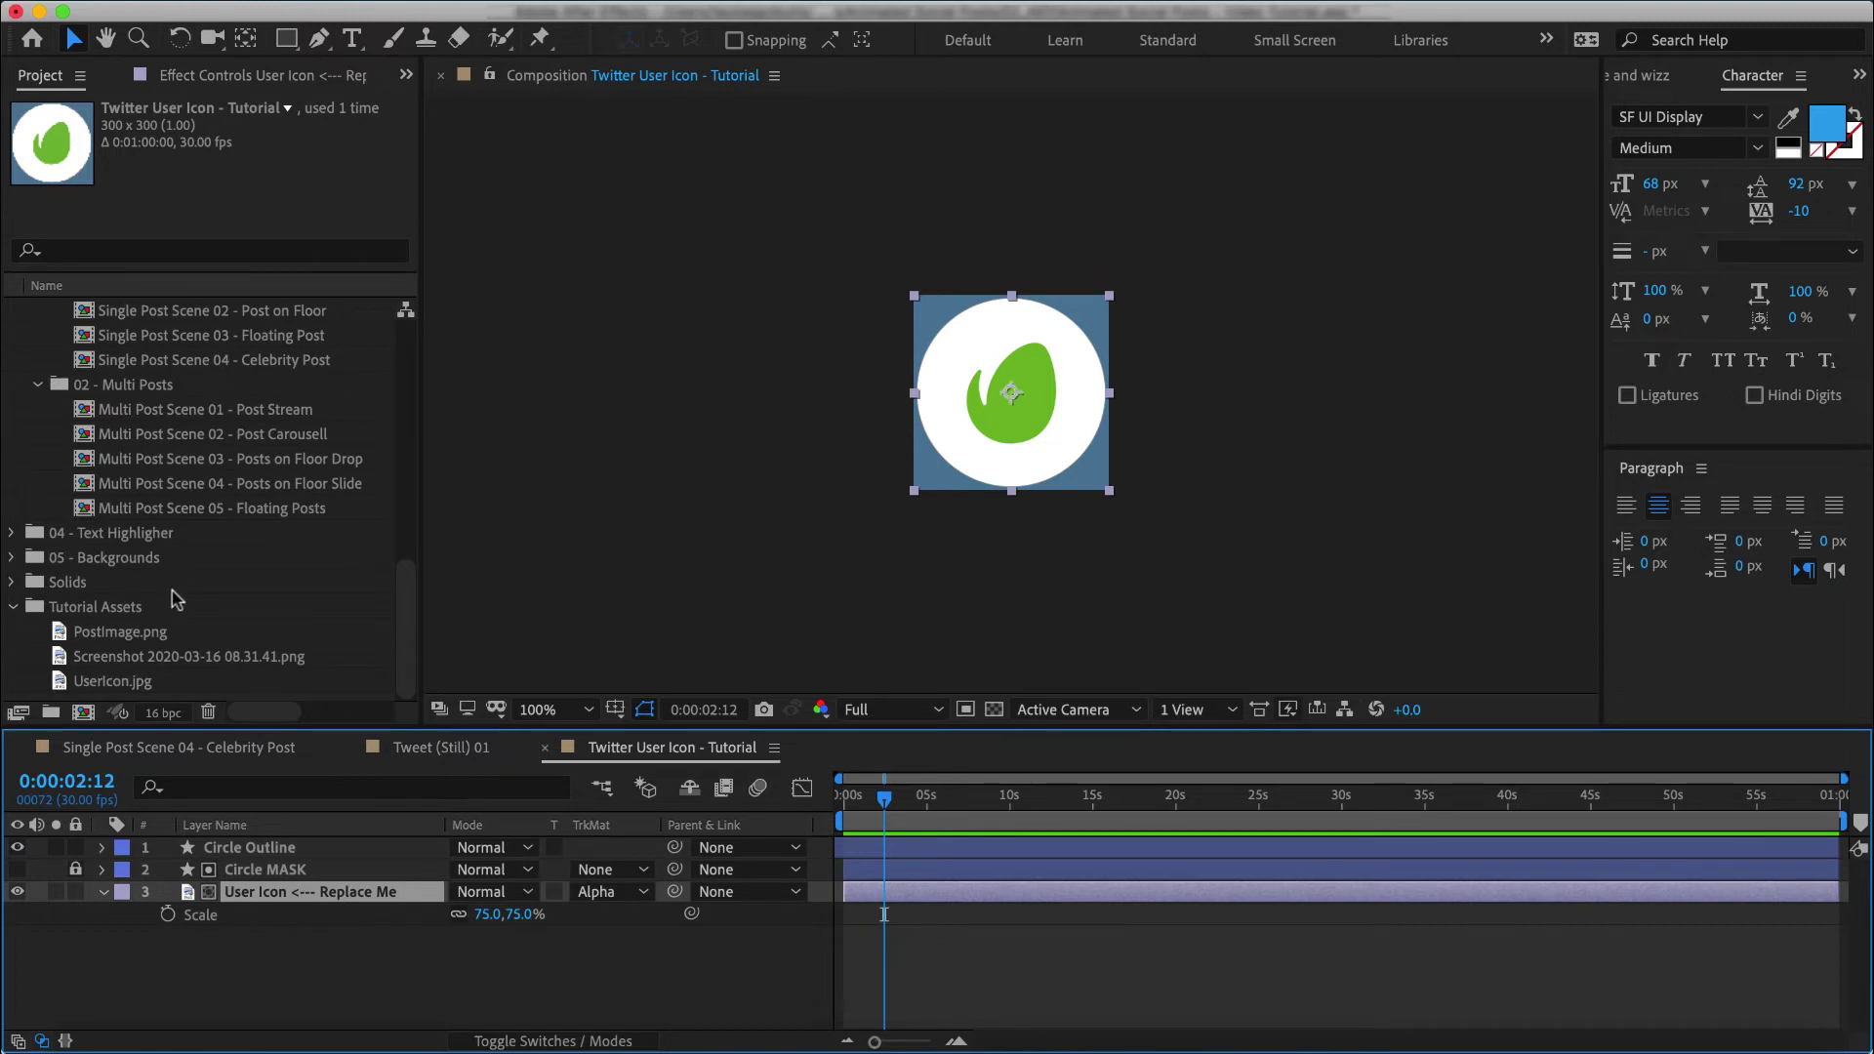
left_click(134, 641)
left_click(127, 686)
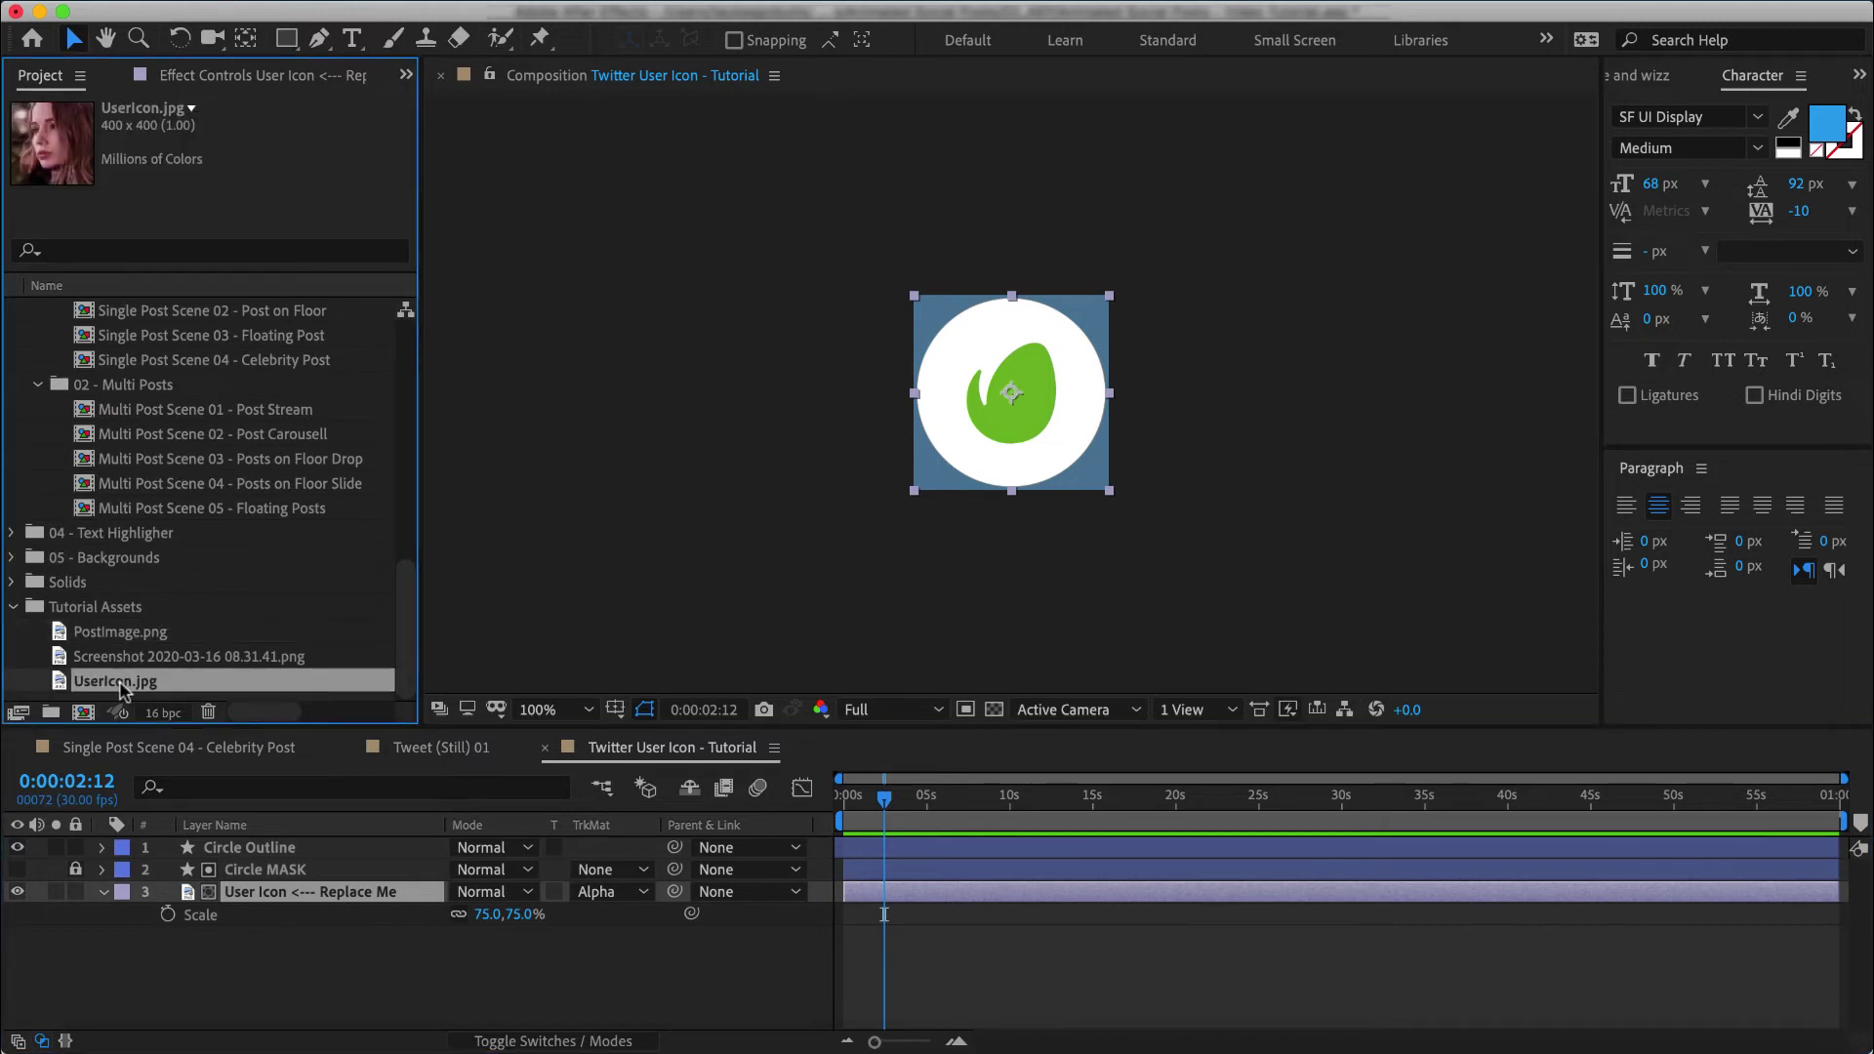
left_click_drag(123, 688, 310, 893)
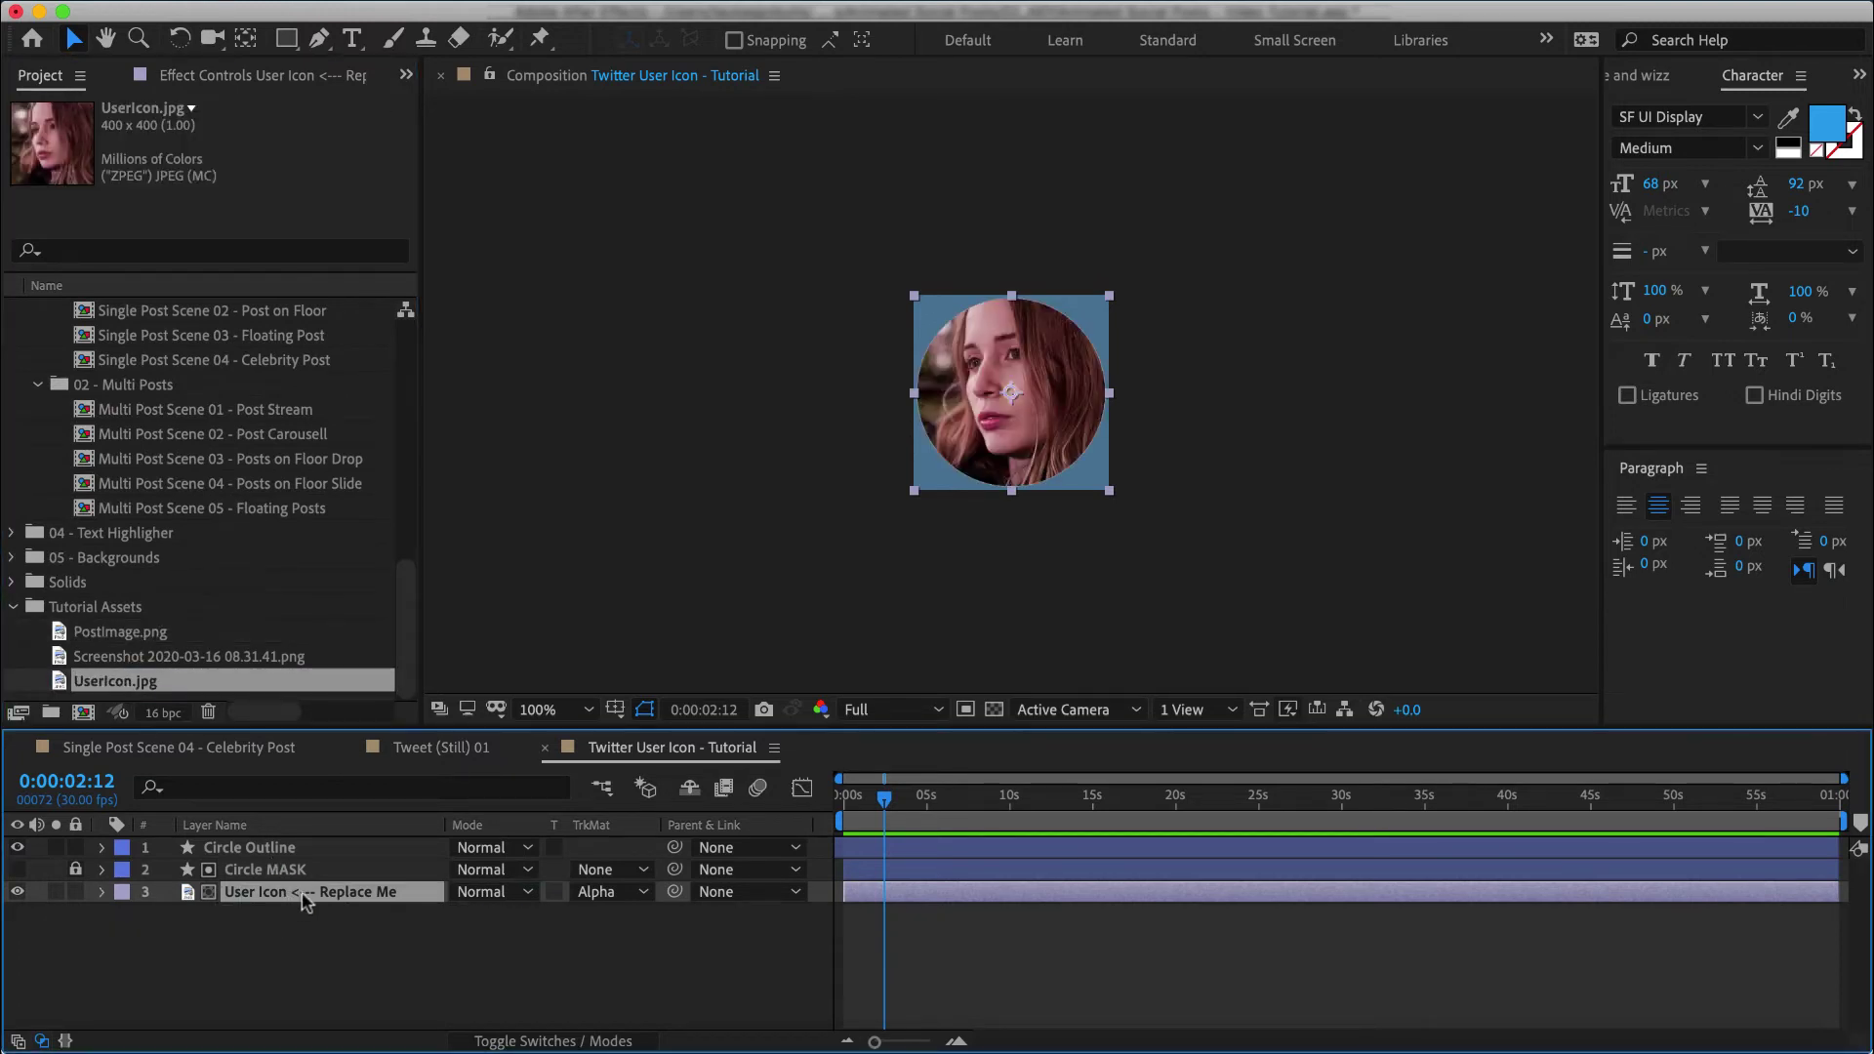
left_click(547, 748)
Step: Check the original tweet in the browser and set Add Media Block to Article Link (Large) in the Post Settings of the POST SETTINGS layer
left_click_drag(946, 346, 890, 337)
key("comma")
left_click_drag(974, 566, 920, 366)
key("super+Tab")
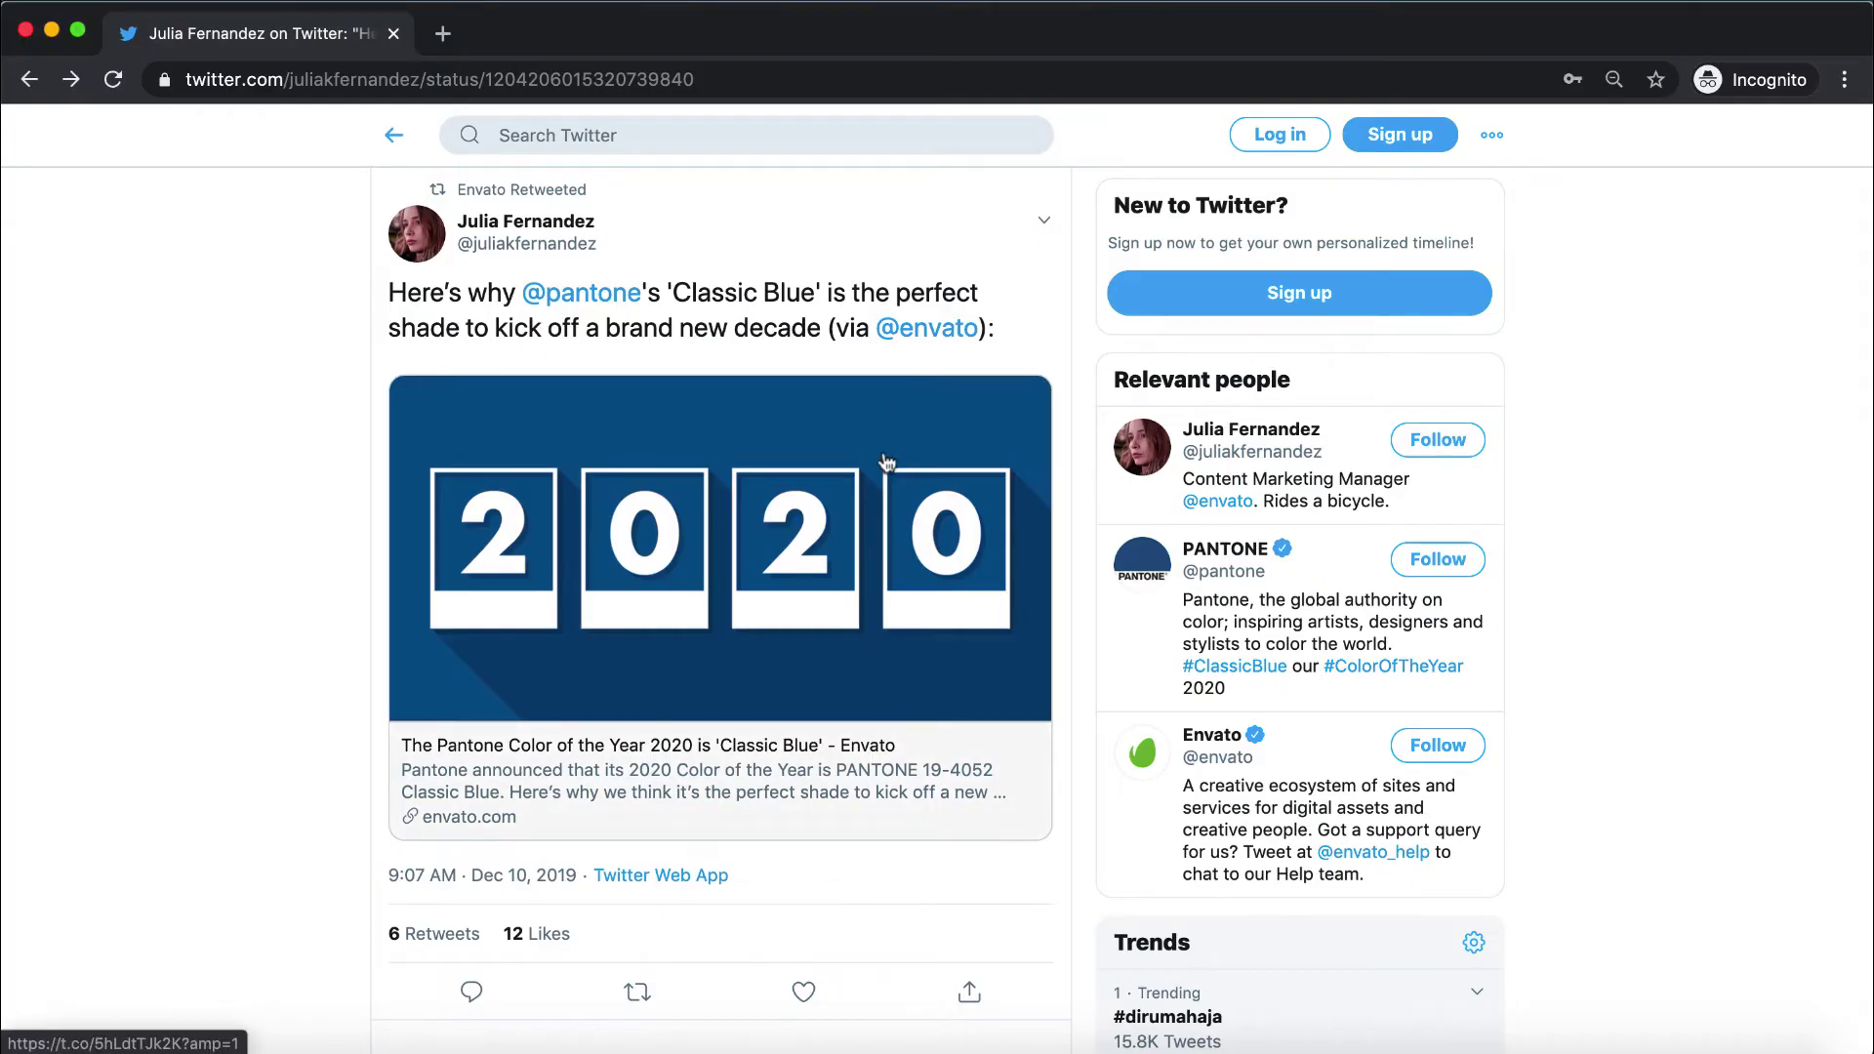
key("super+Tab")
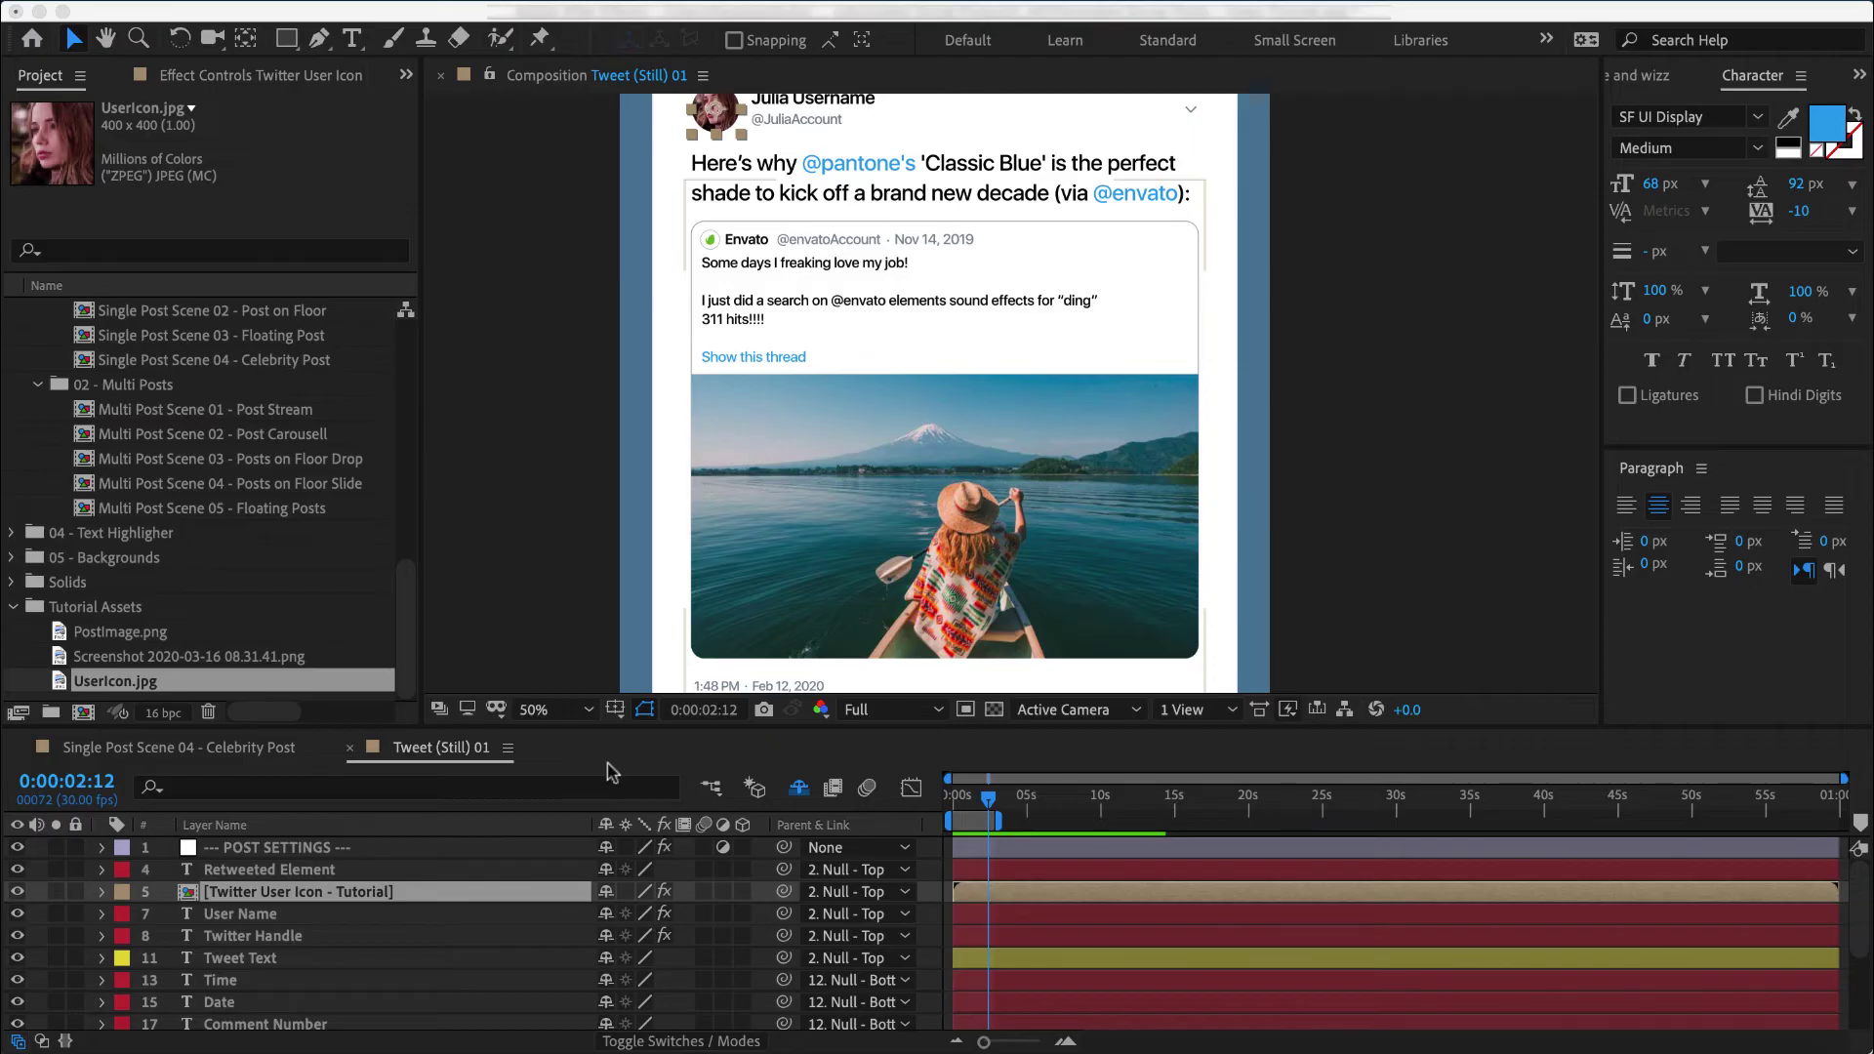
left_click(336, 850)
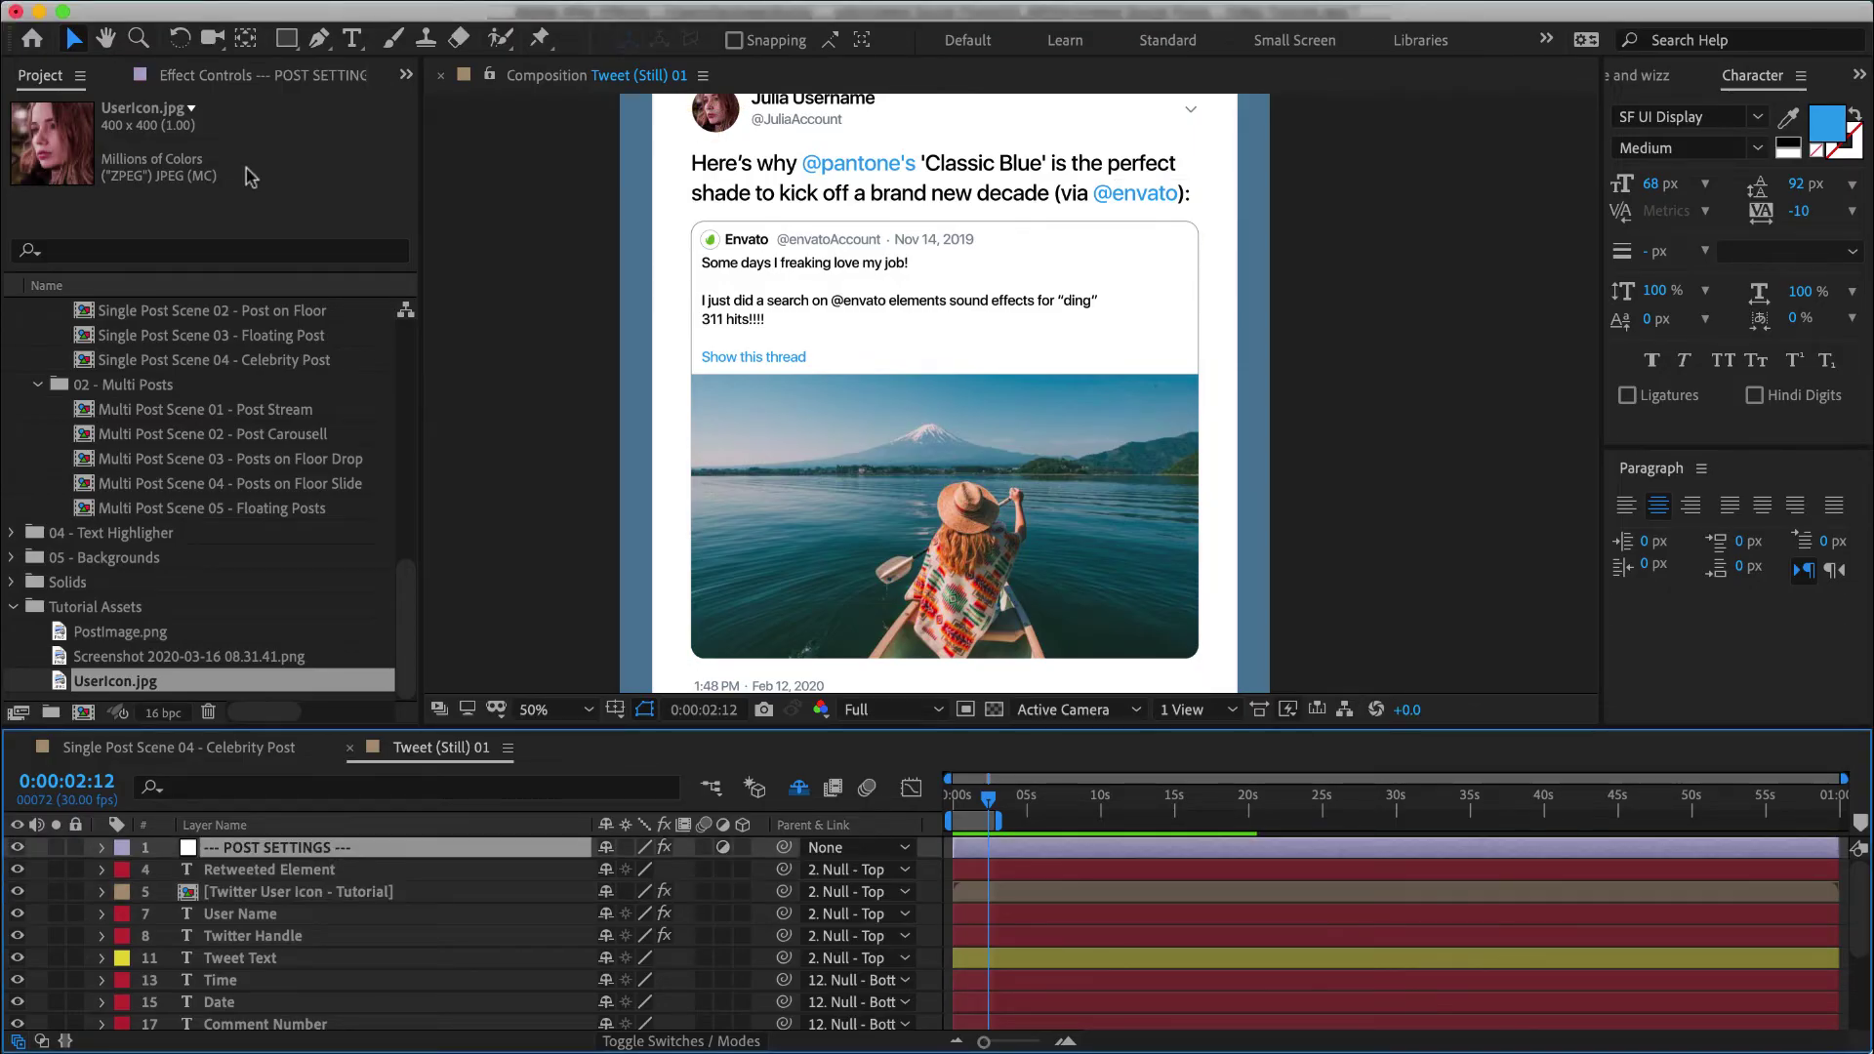
left_click(249, 78)
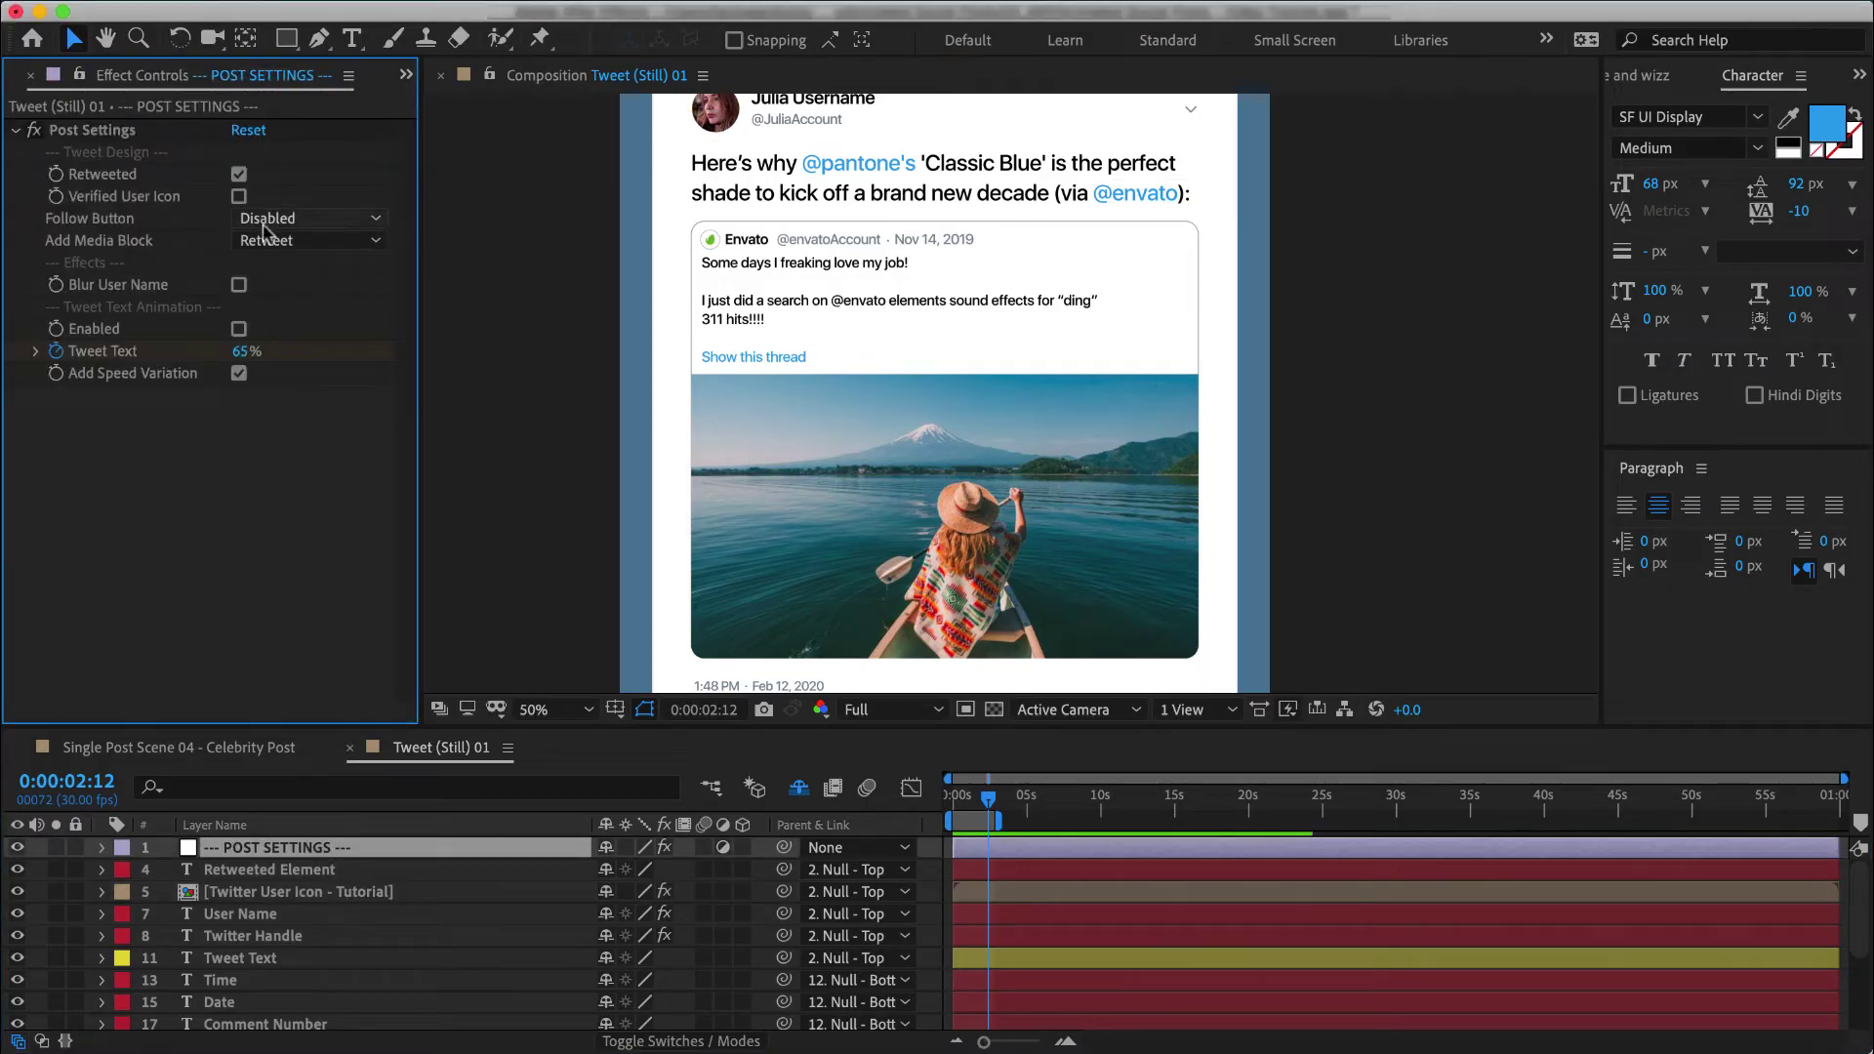
left_click(290, 244)
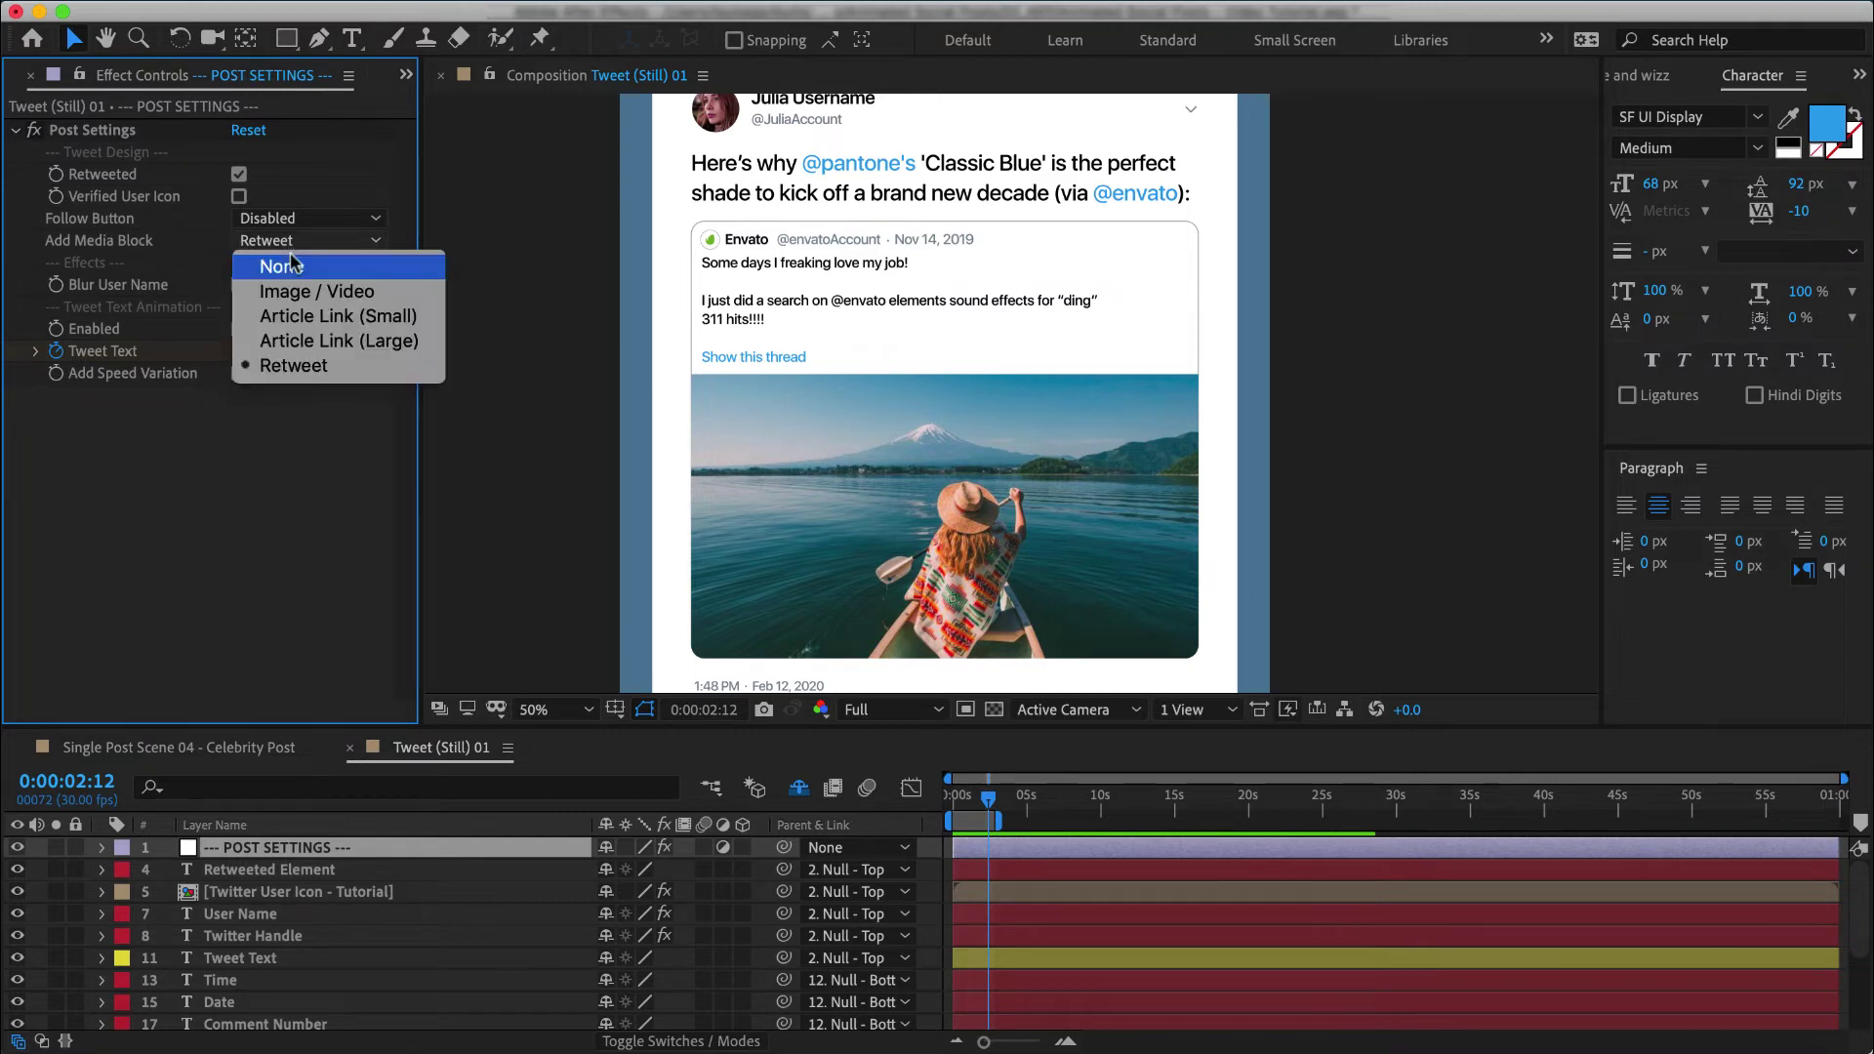
left_click(293, 341)
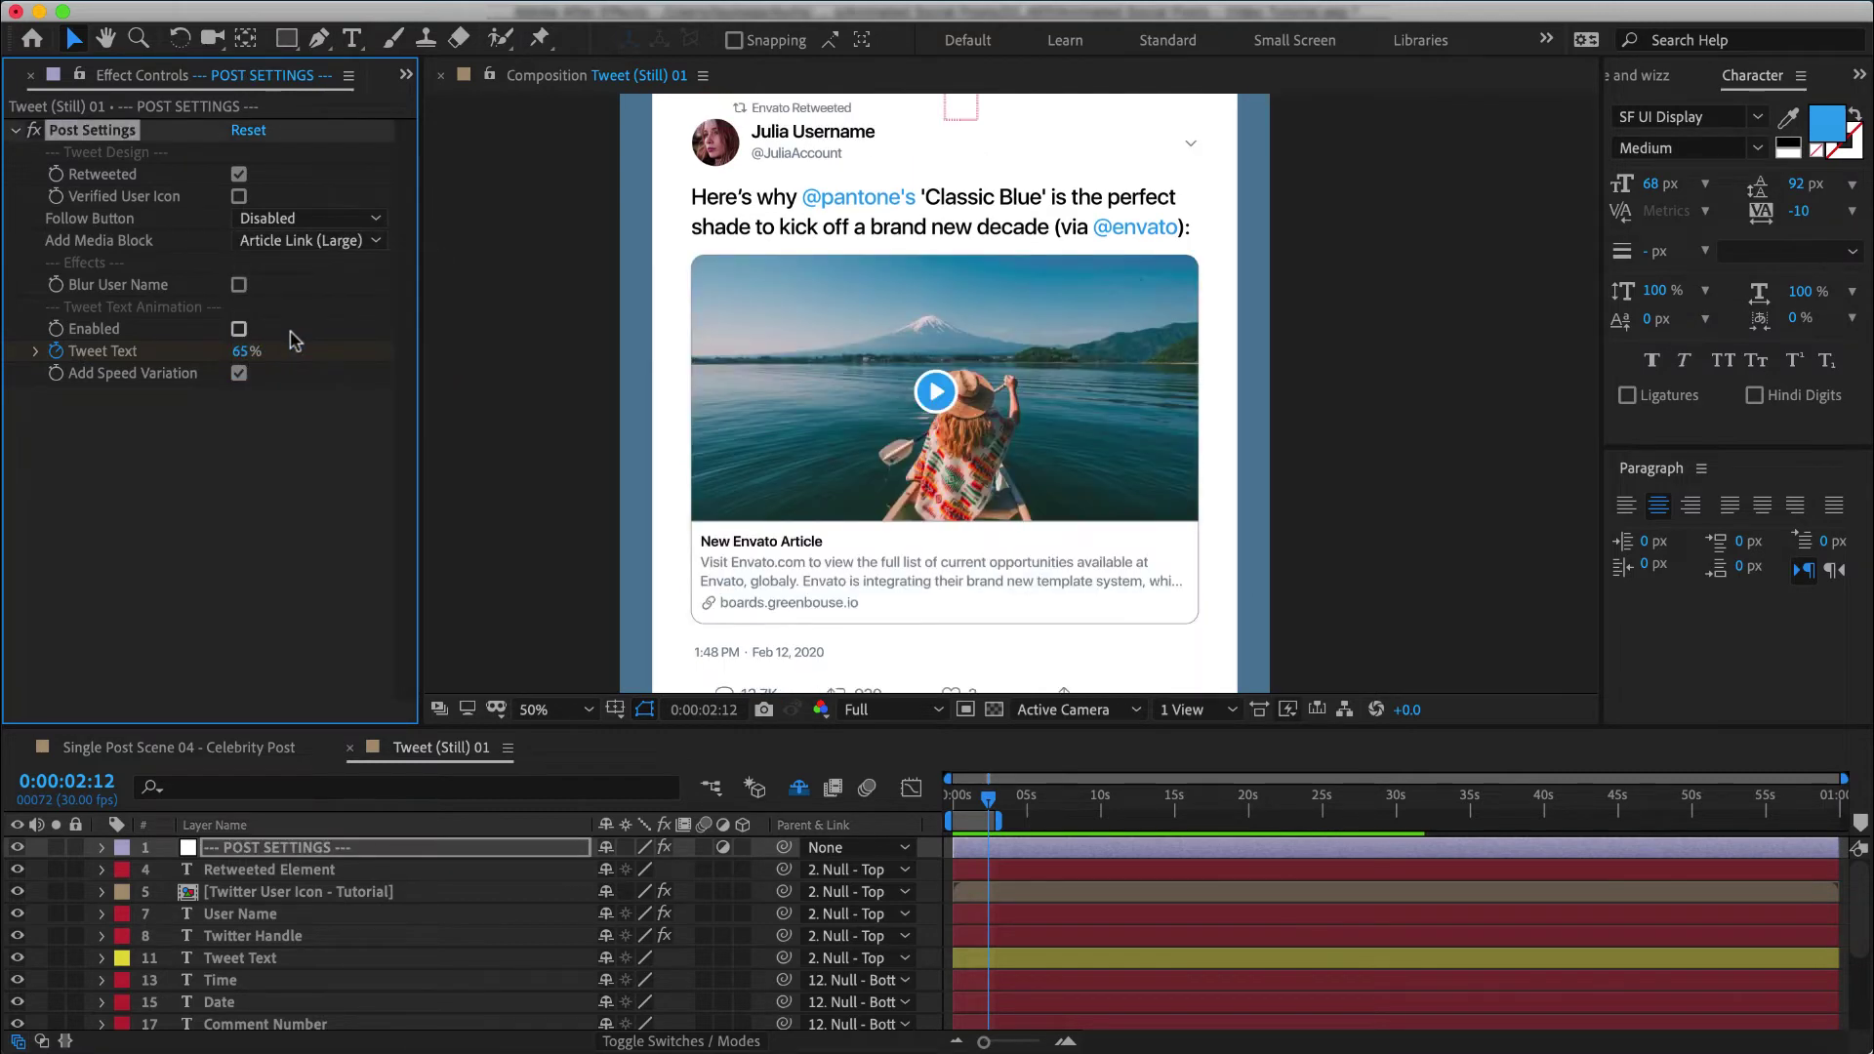
Step: Examine the contents of the Twitter - Media Block - Article Link Large composition and return to Tweet (Still) 01
double_click(945, 469)
scroll(945, 469, "down", 1)
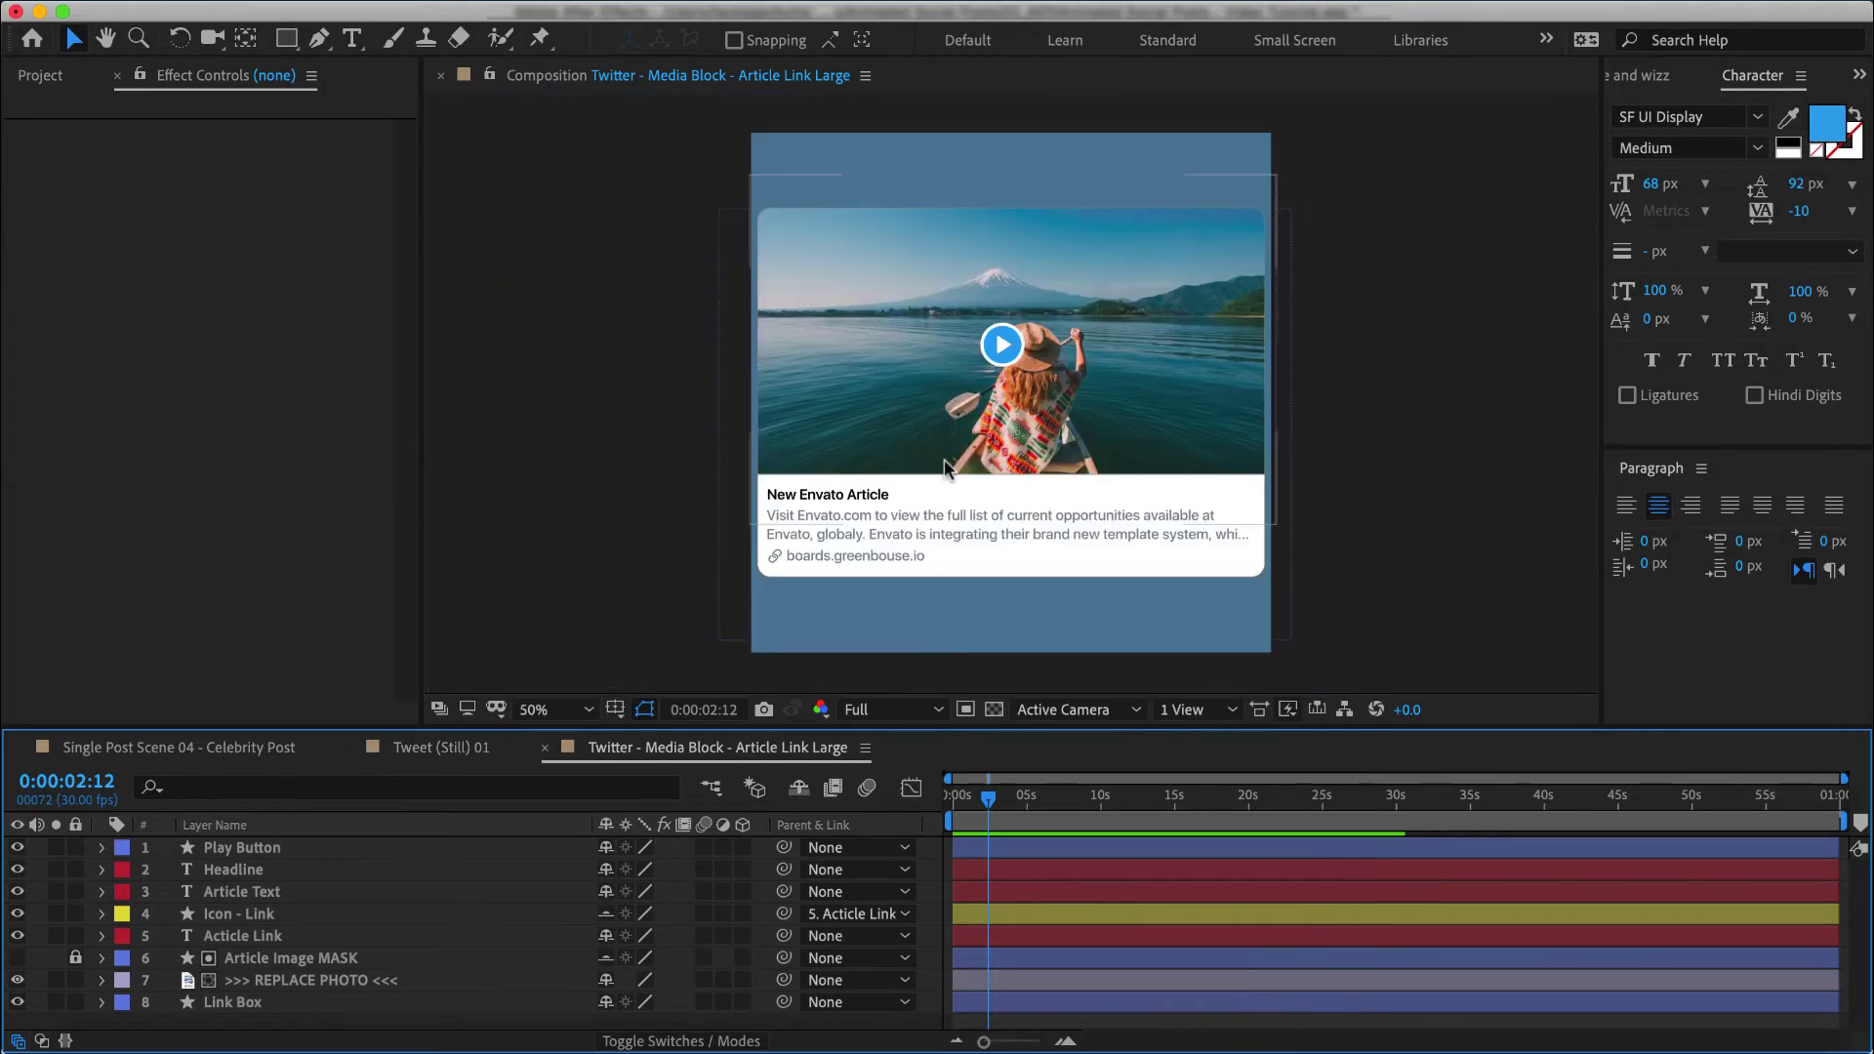
key("space")
left_click_drag(1067, 473, 982, 475)
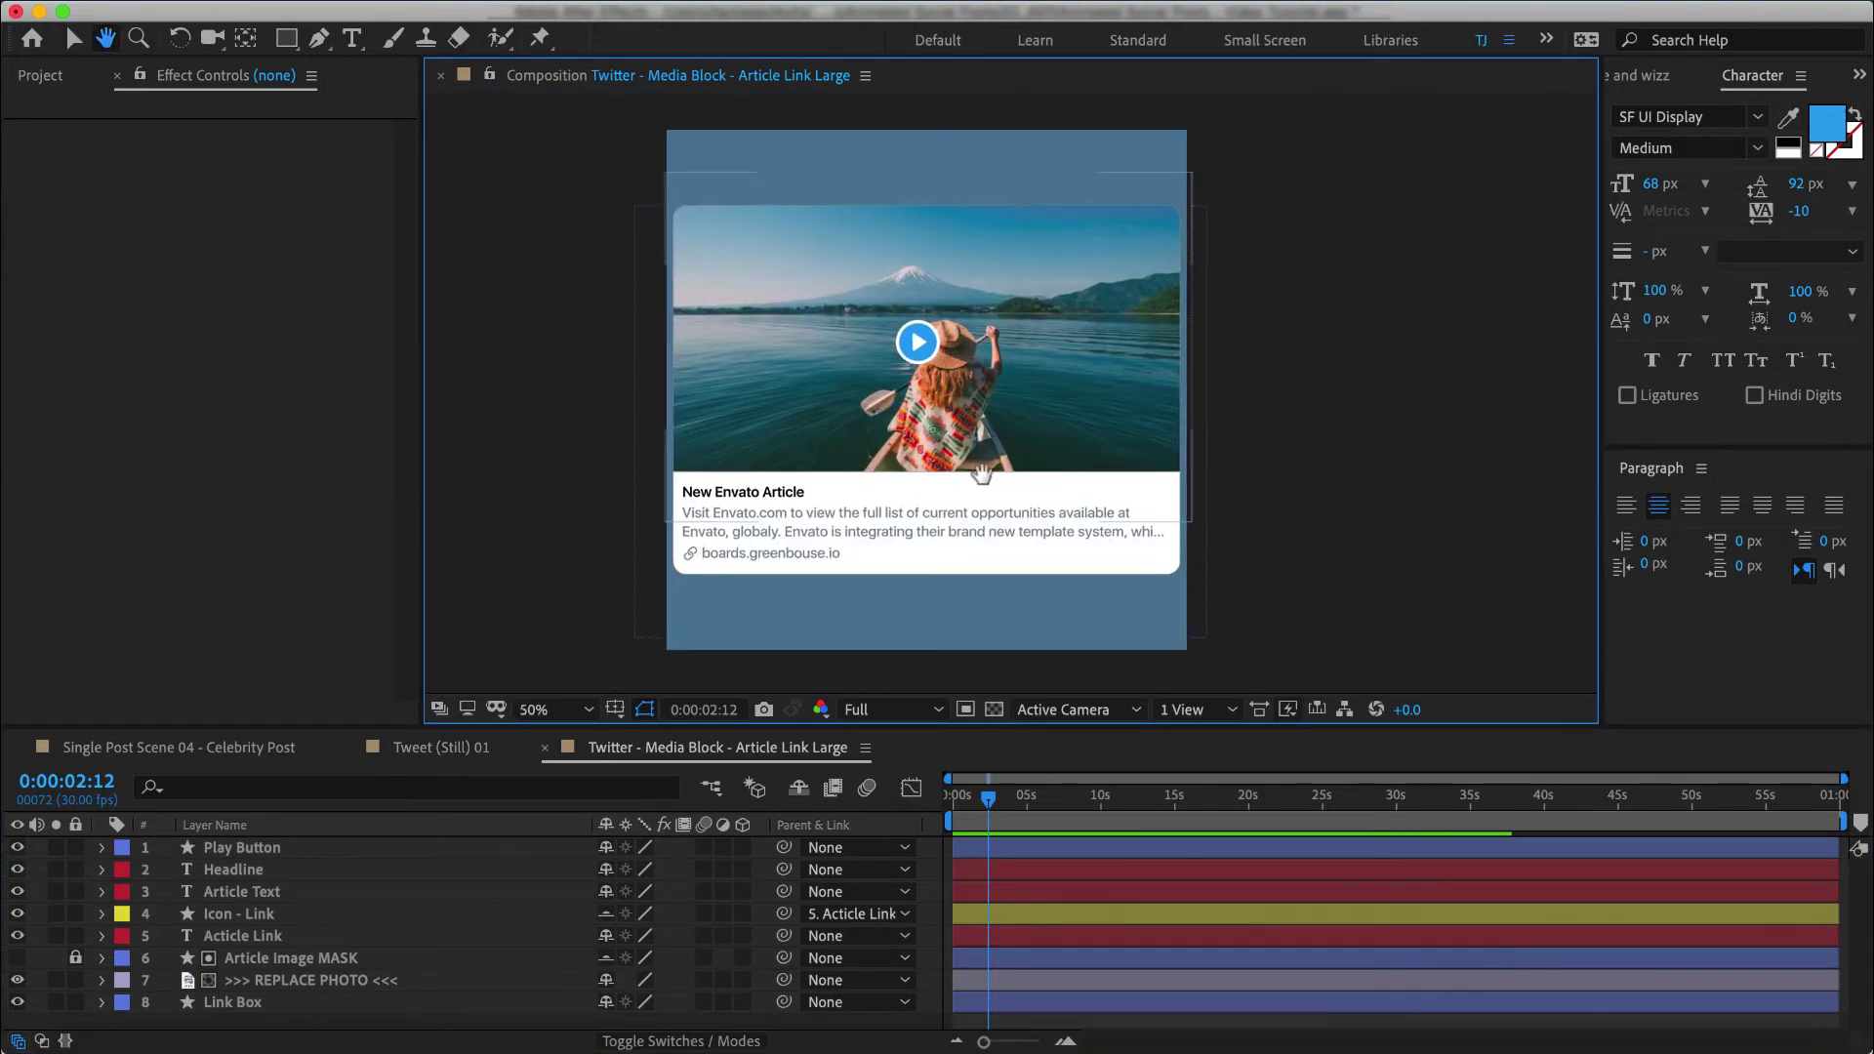
left_click(545, 747)
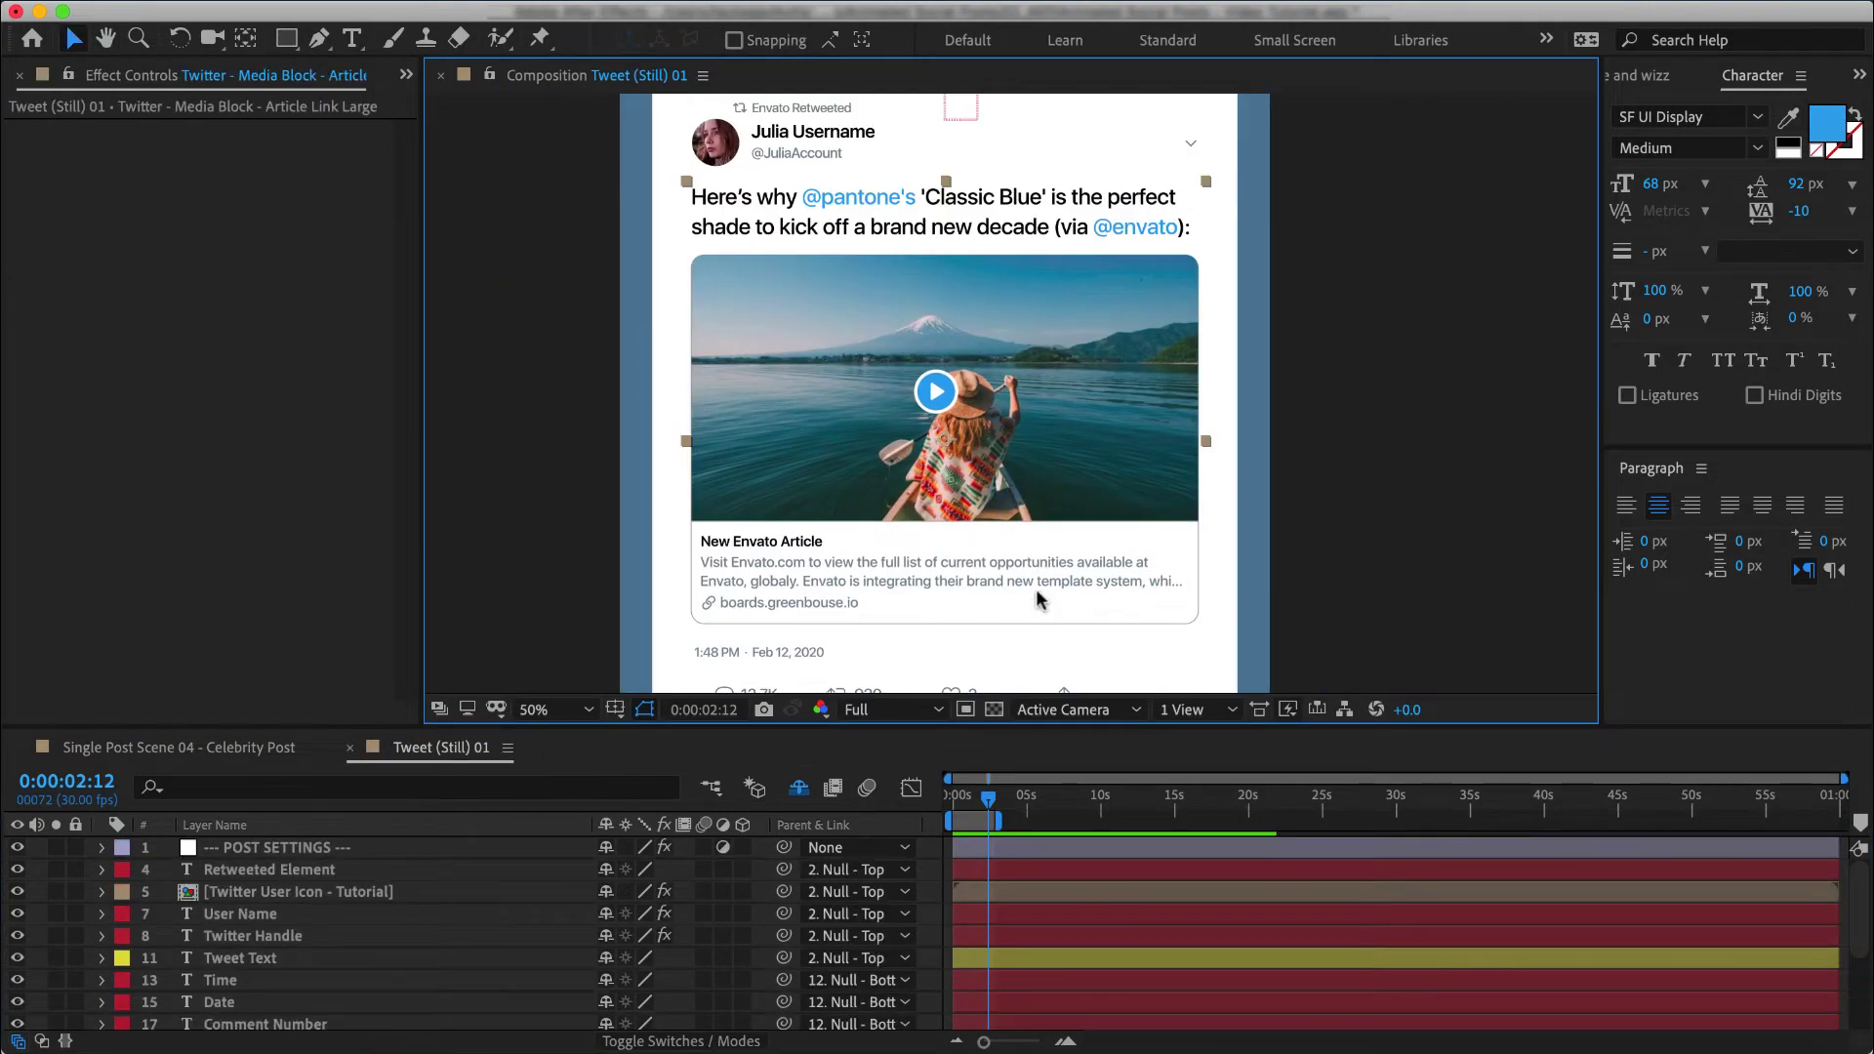
Step: Reveal the source composition of the Twitter - Media Block - Article Link Large layer in the project
key("space")
left_click_drag(935, 572, 892, 539)
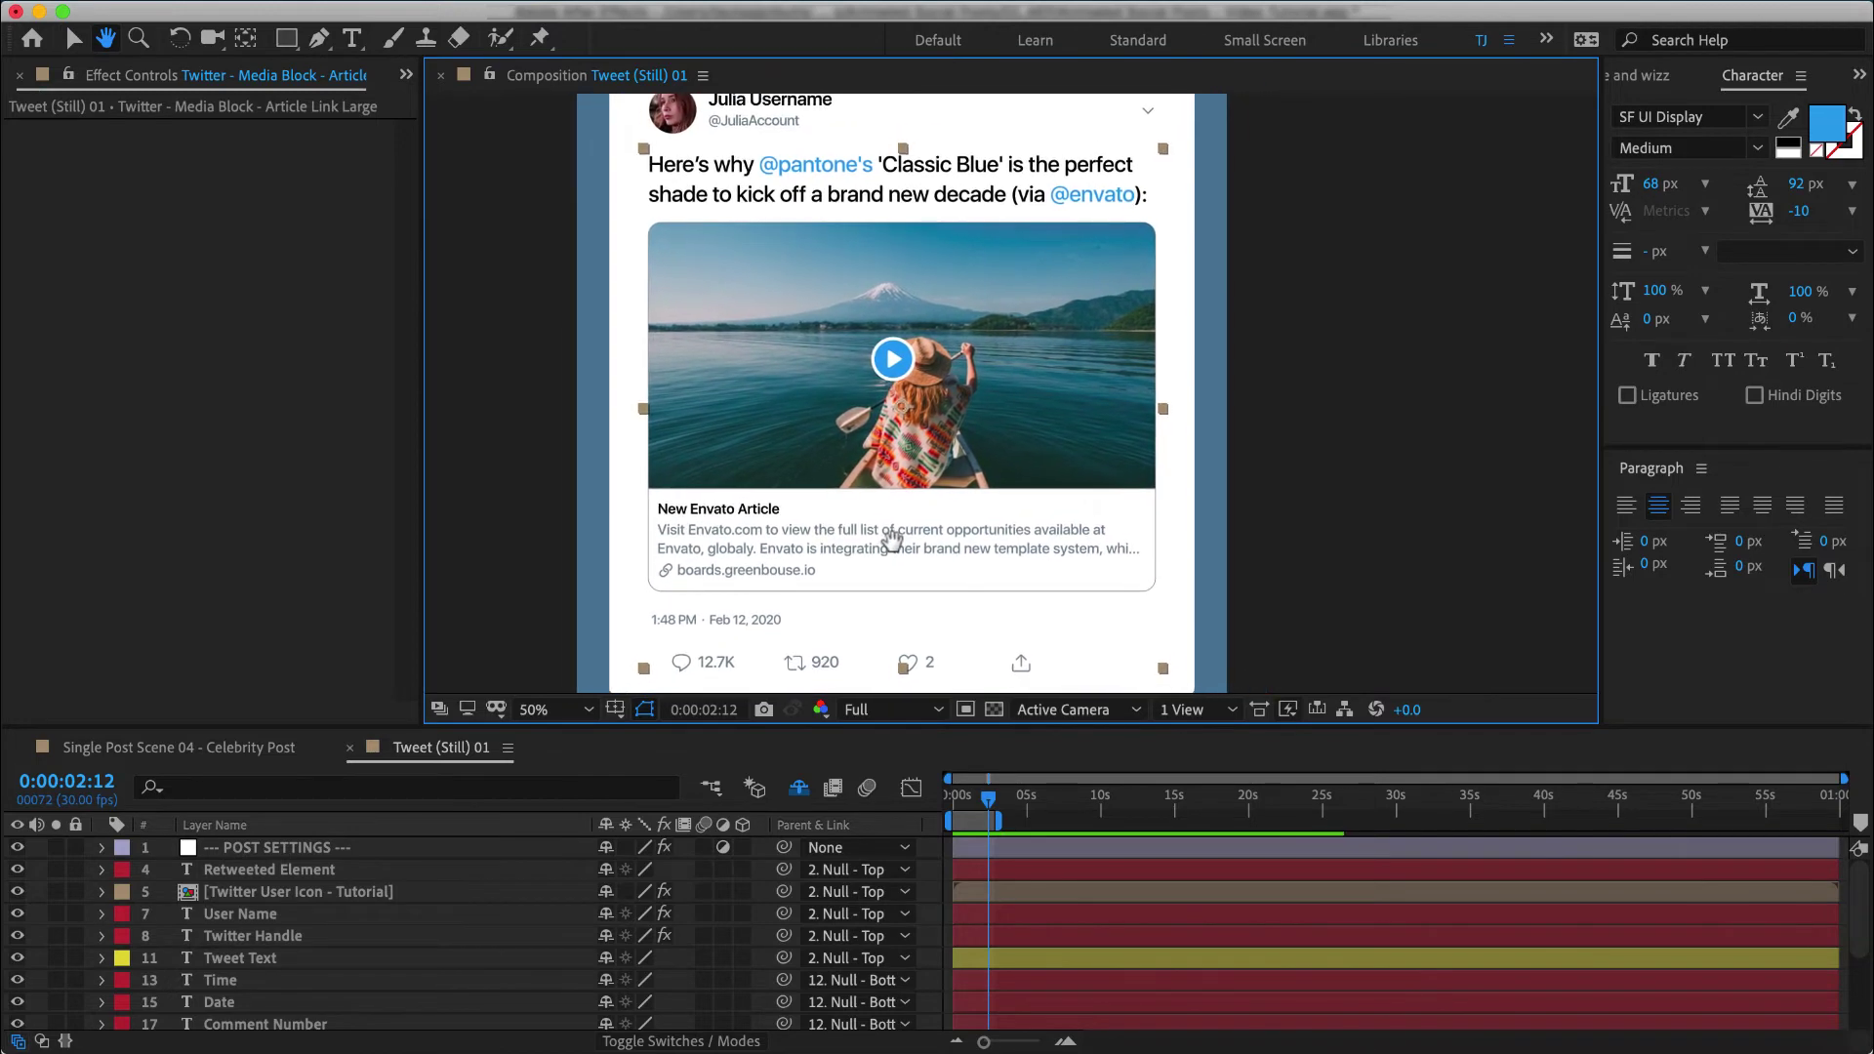
key("v")
scroll(368, 966, "down", 3)
left_click(369, 998)
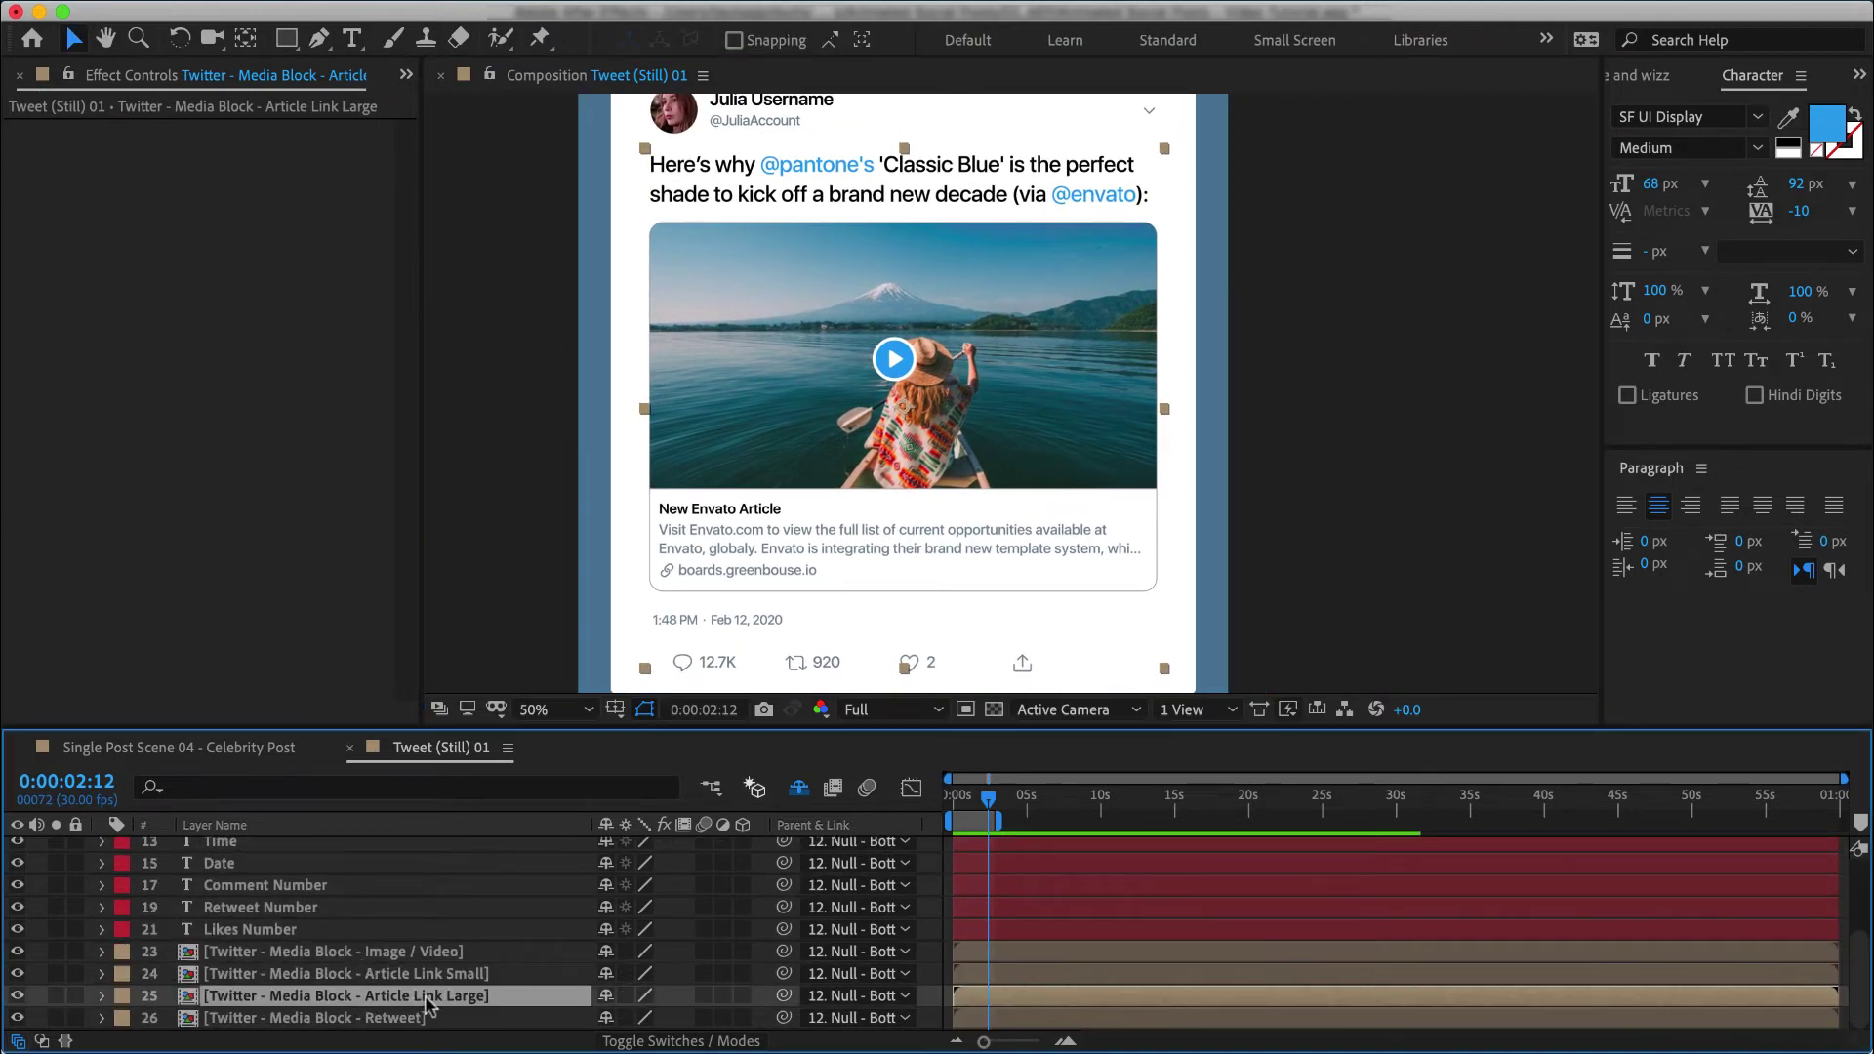
right_click(412, 1006)
mouse_move(460, 962)
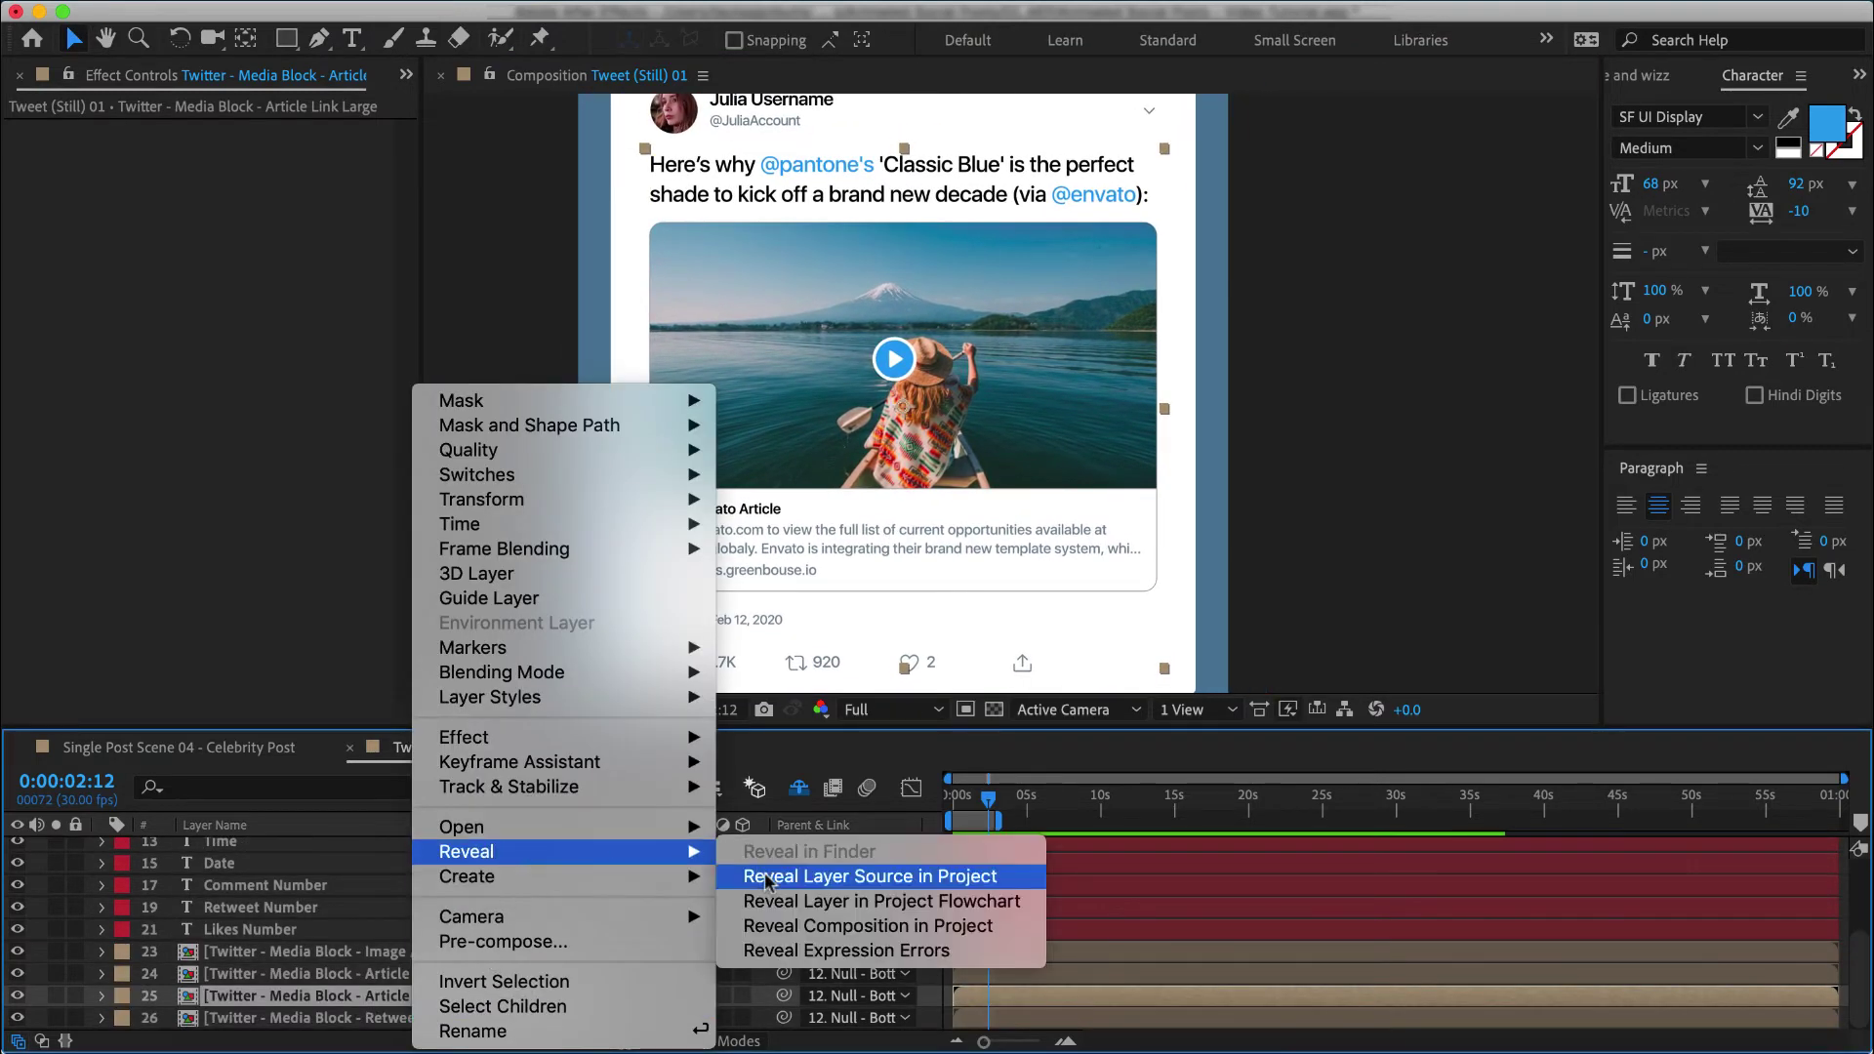
left_click(859, 937)
scroll(257, 533, "up", 3)
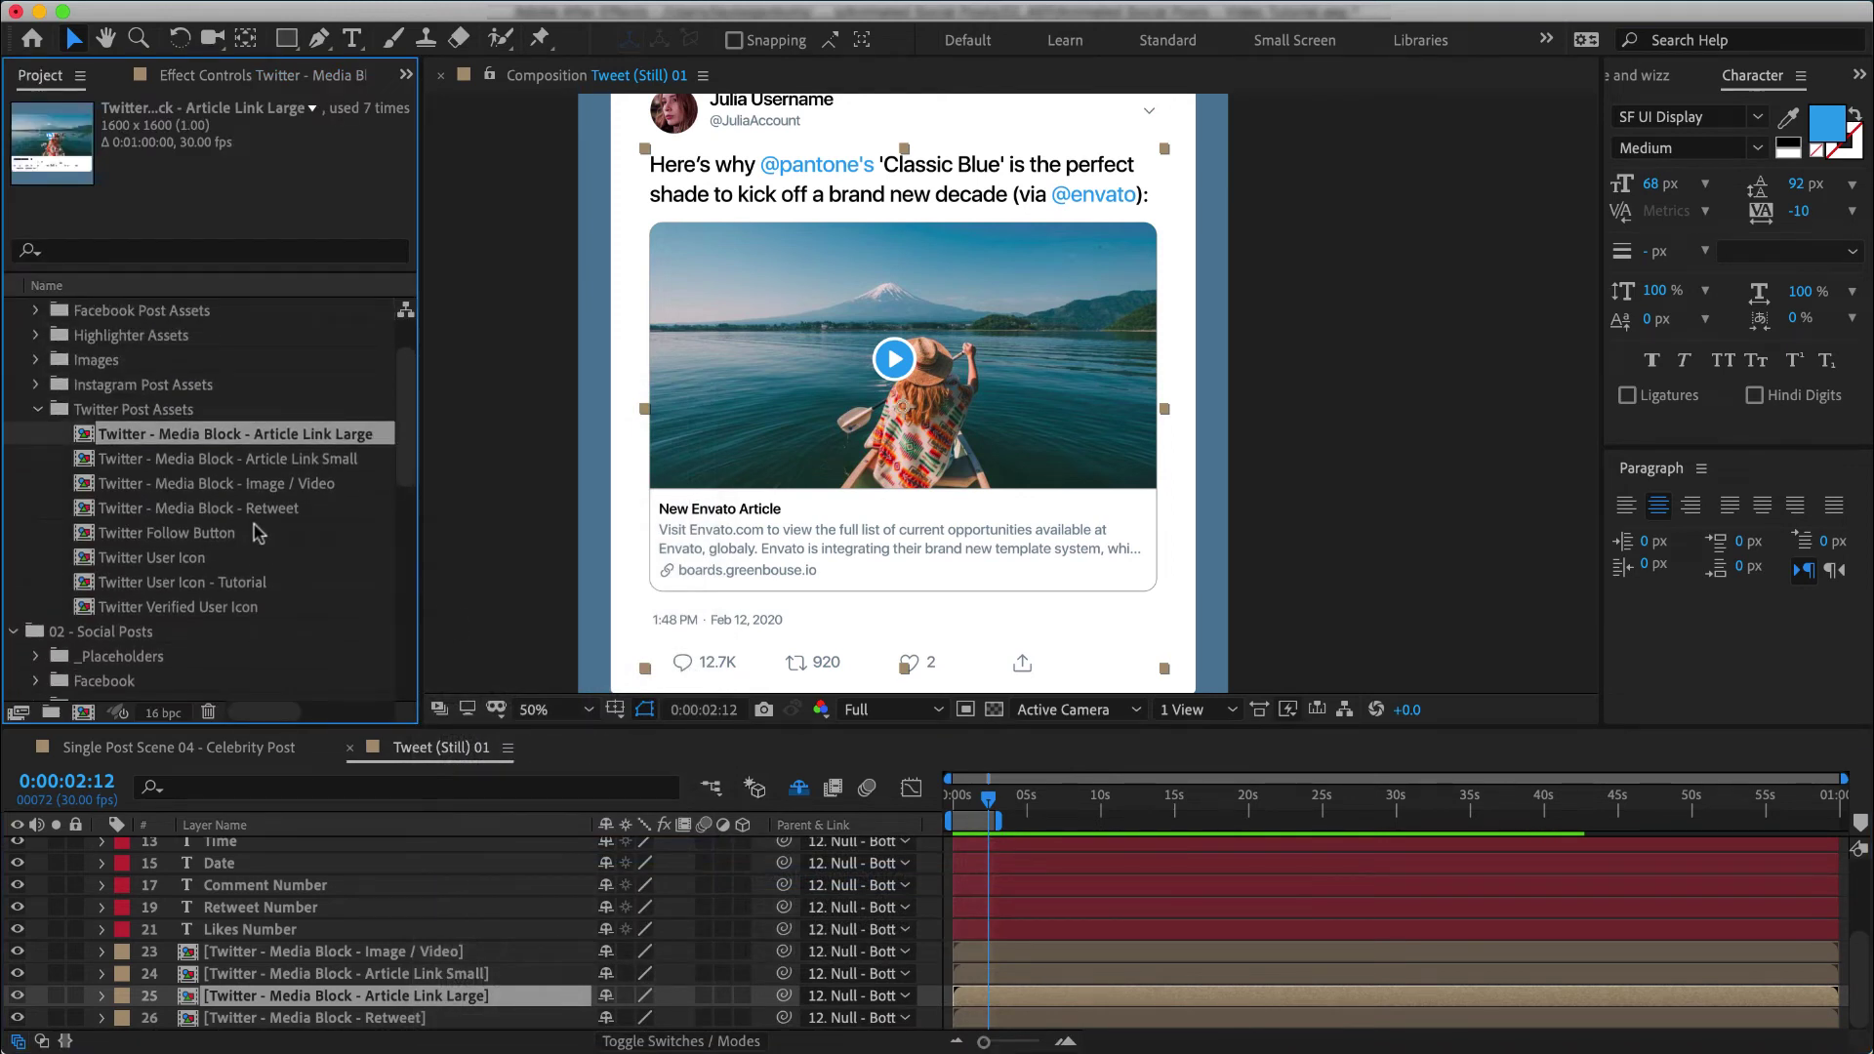
Step: Duplicate the revealed composition as "Twitter - Media Block - Article Link Large - Tutorial" and use it to replace the source of the Article Link Large layer
key("super+d")
key("Return")
type("- ")
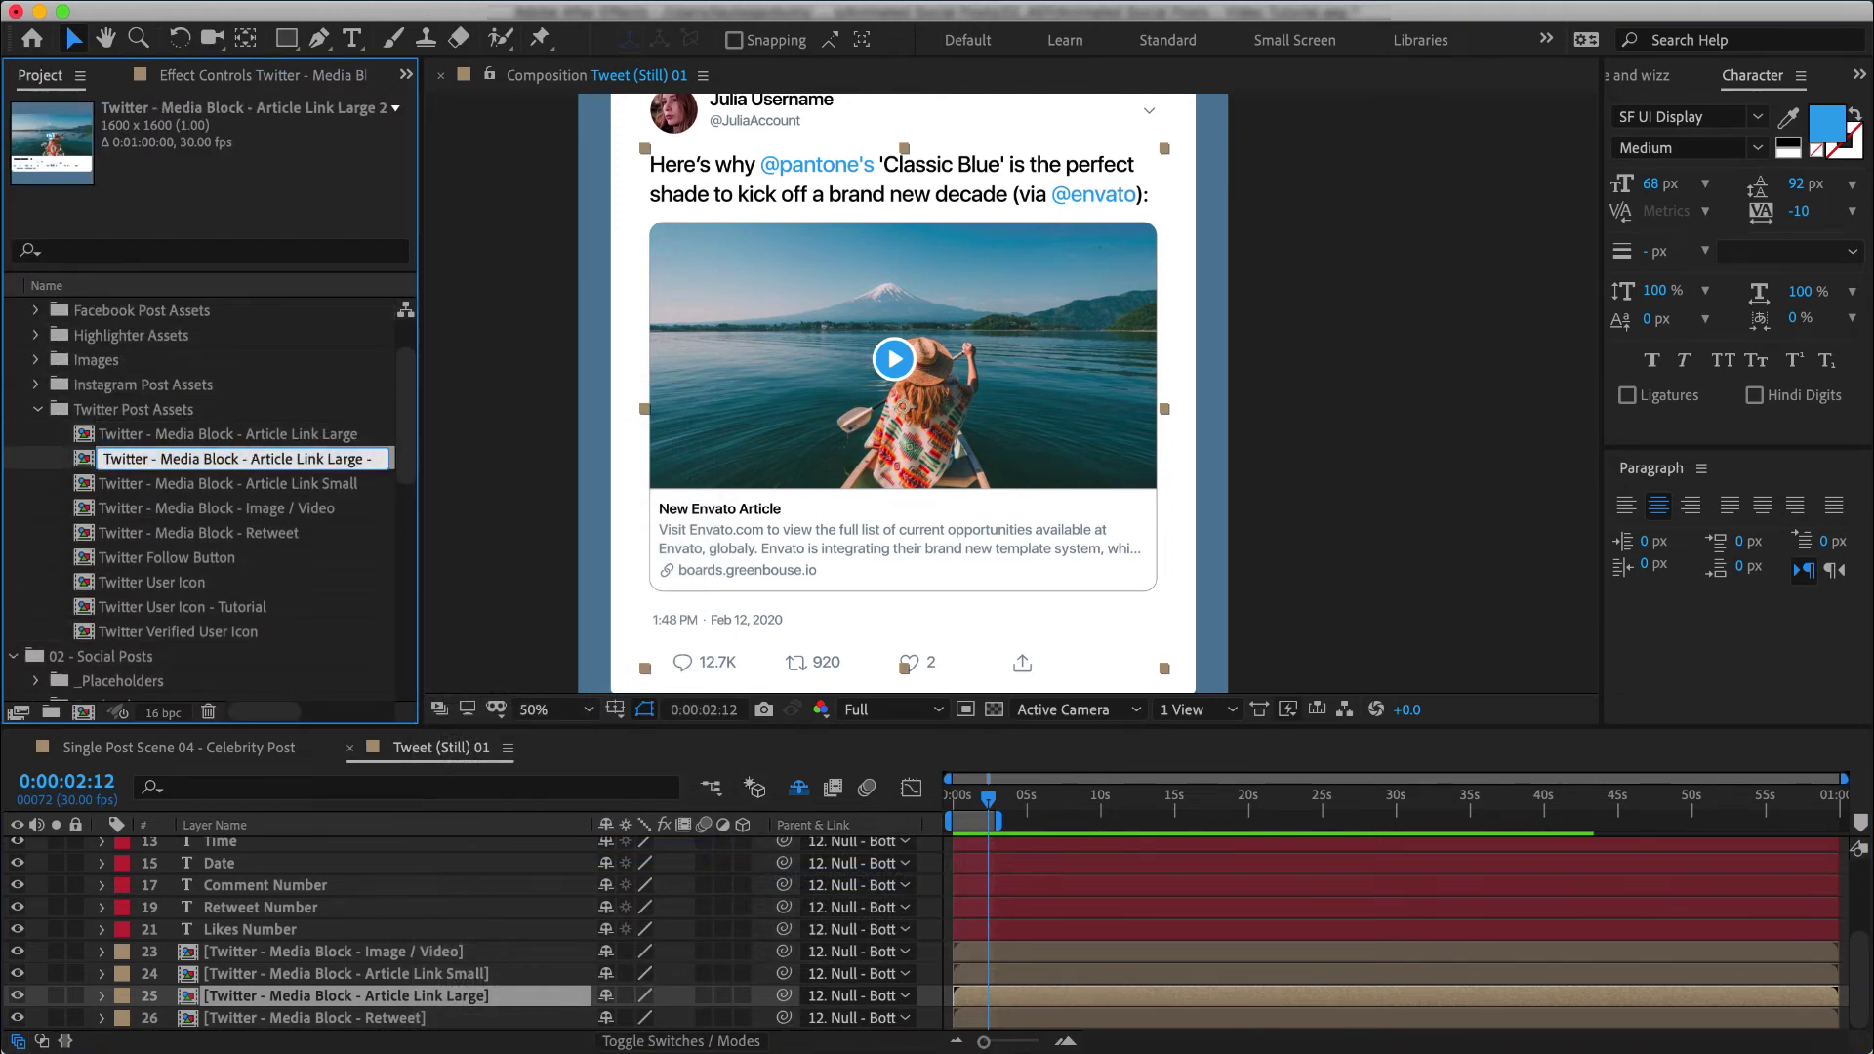
type("Tutorial")
key("Return")
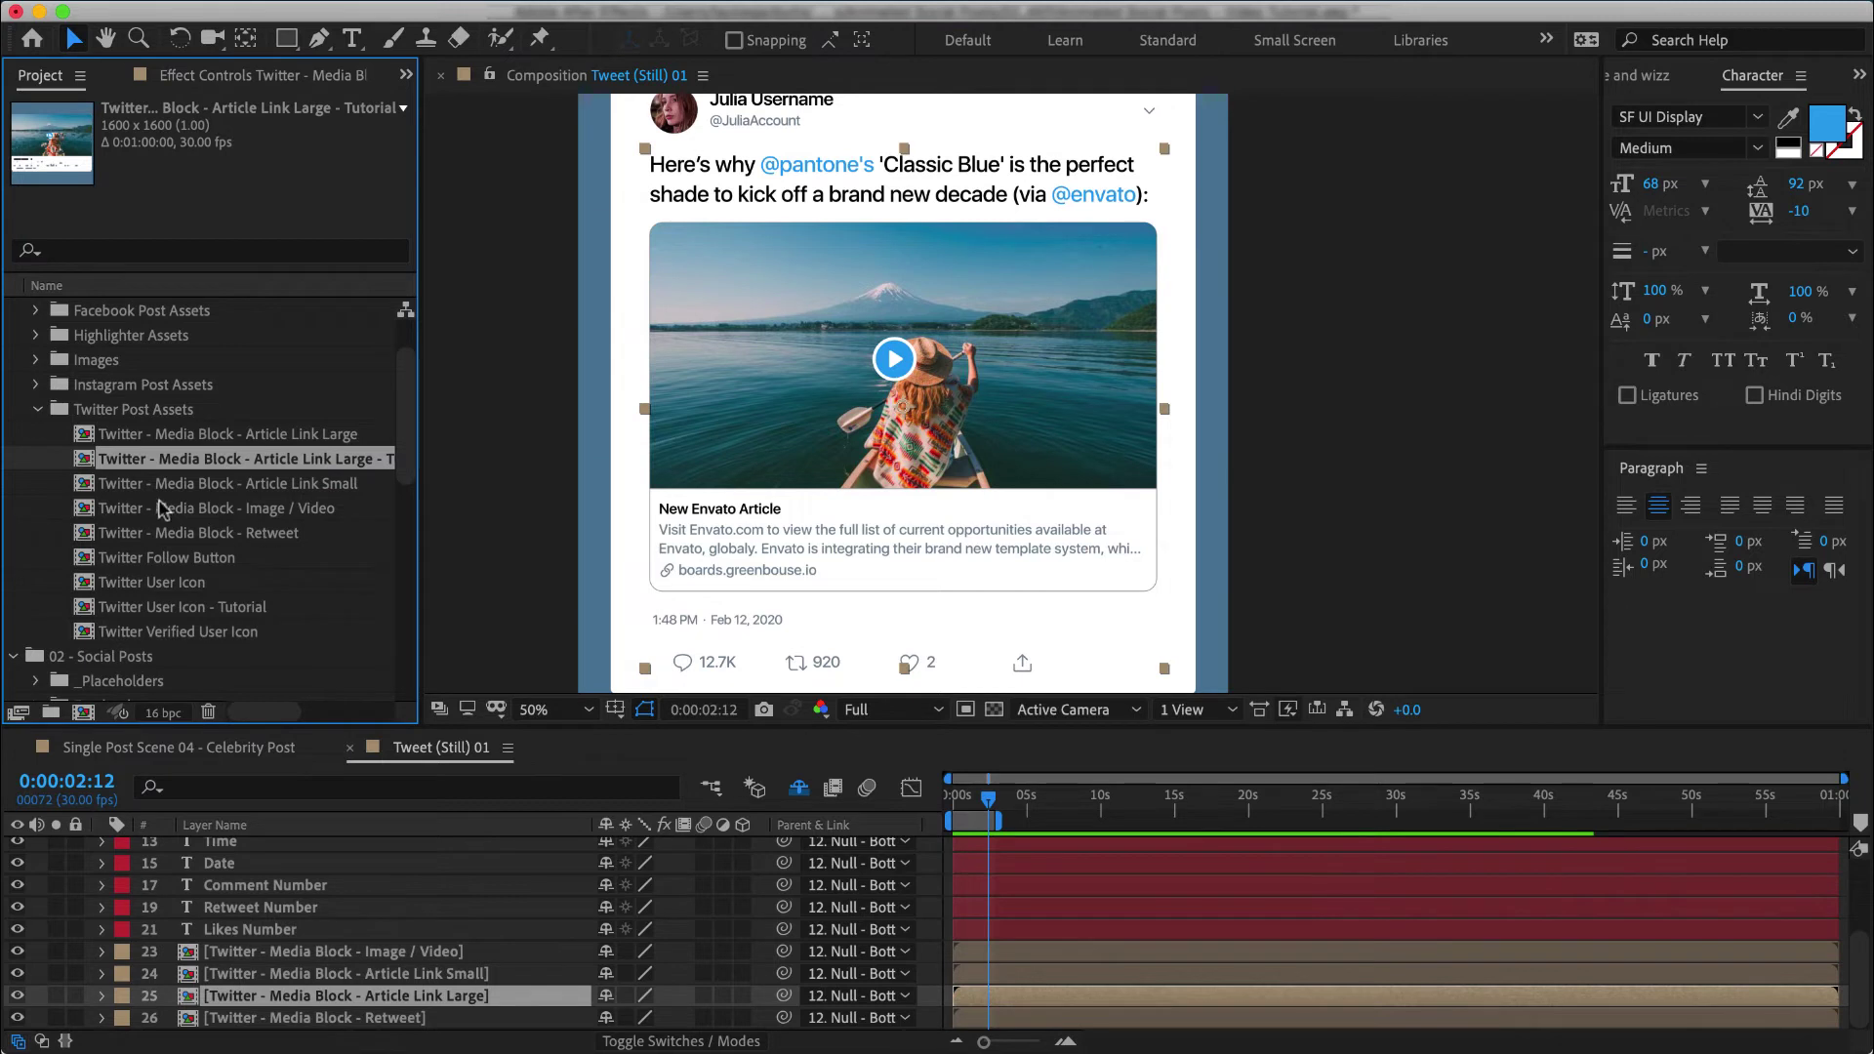
left_click_drag(280, 469, 354, 996)
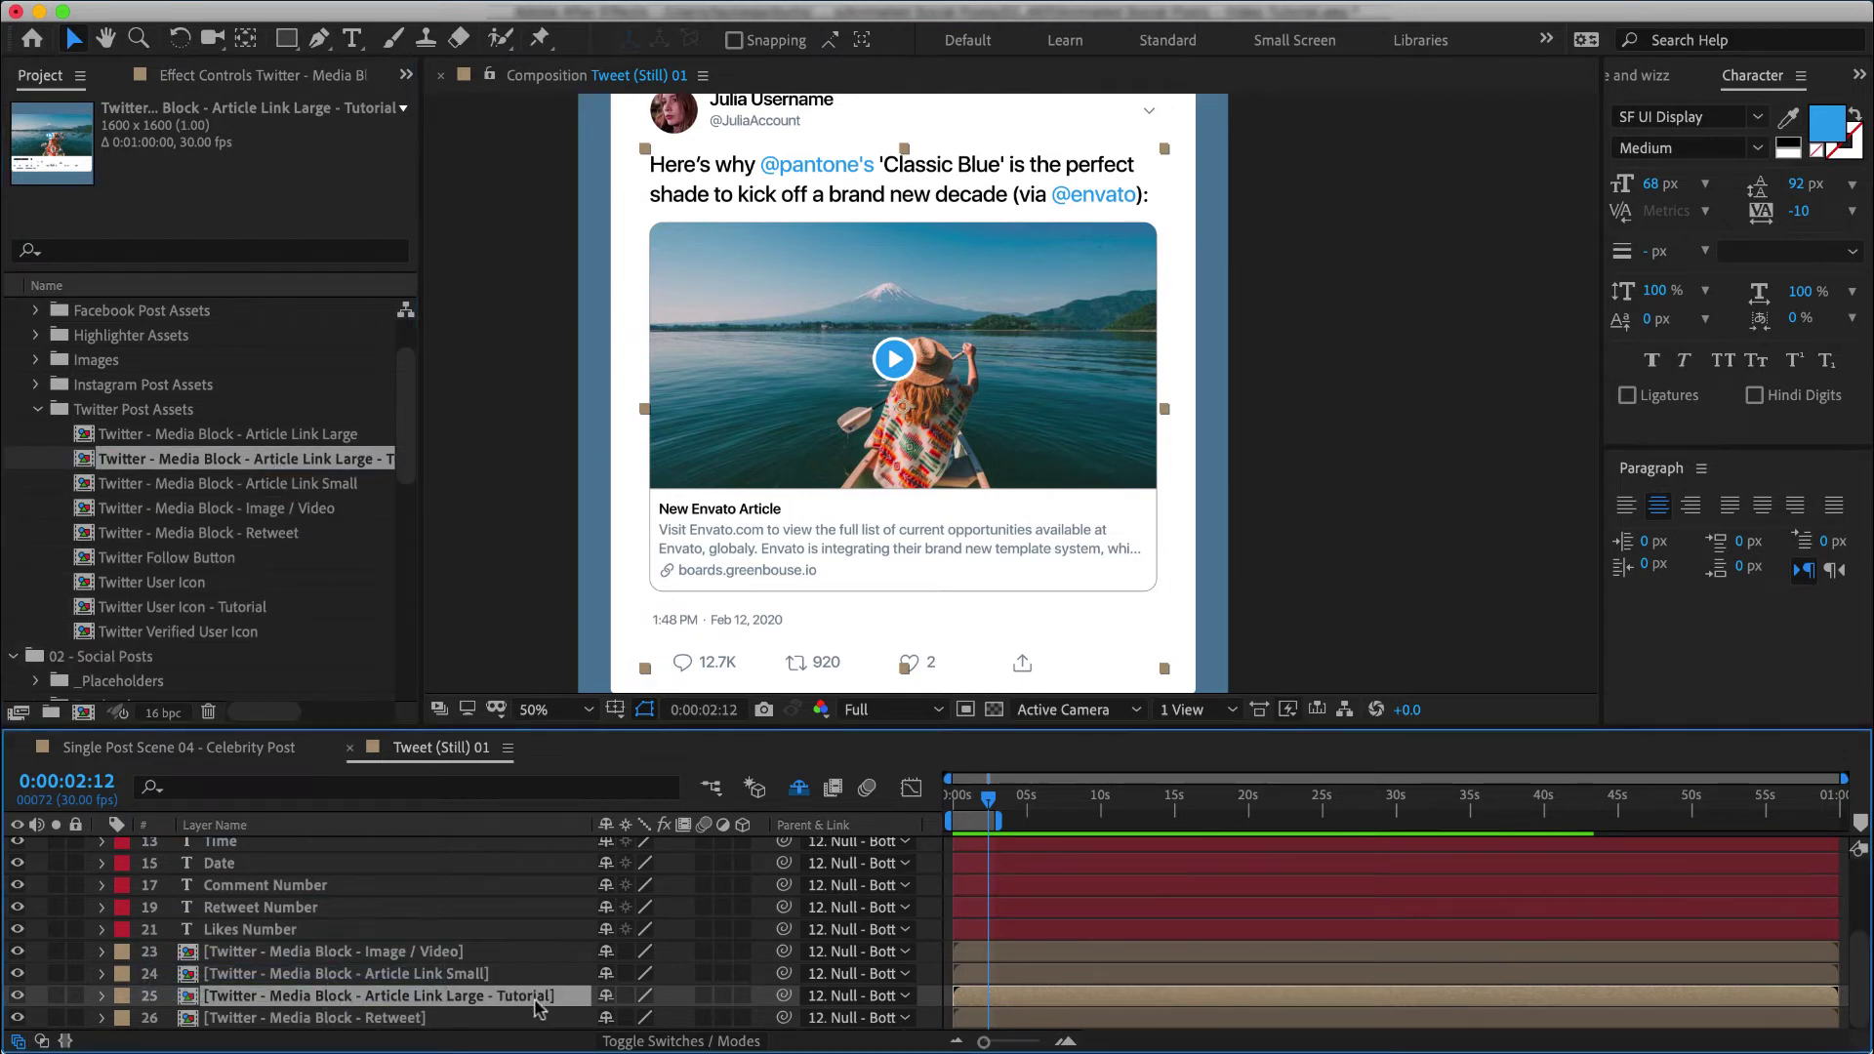
Step: Replace the REPLACE PHOTO layer's image inside the Article Link Large - Tutorial composition with PostImage.png
double_click(1035, 340)
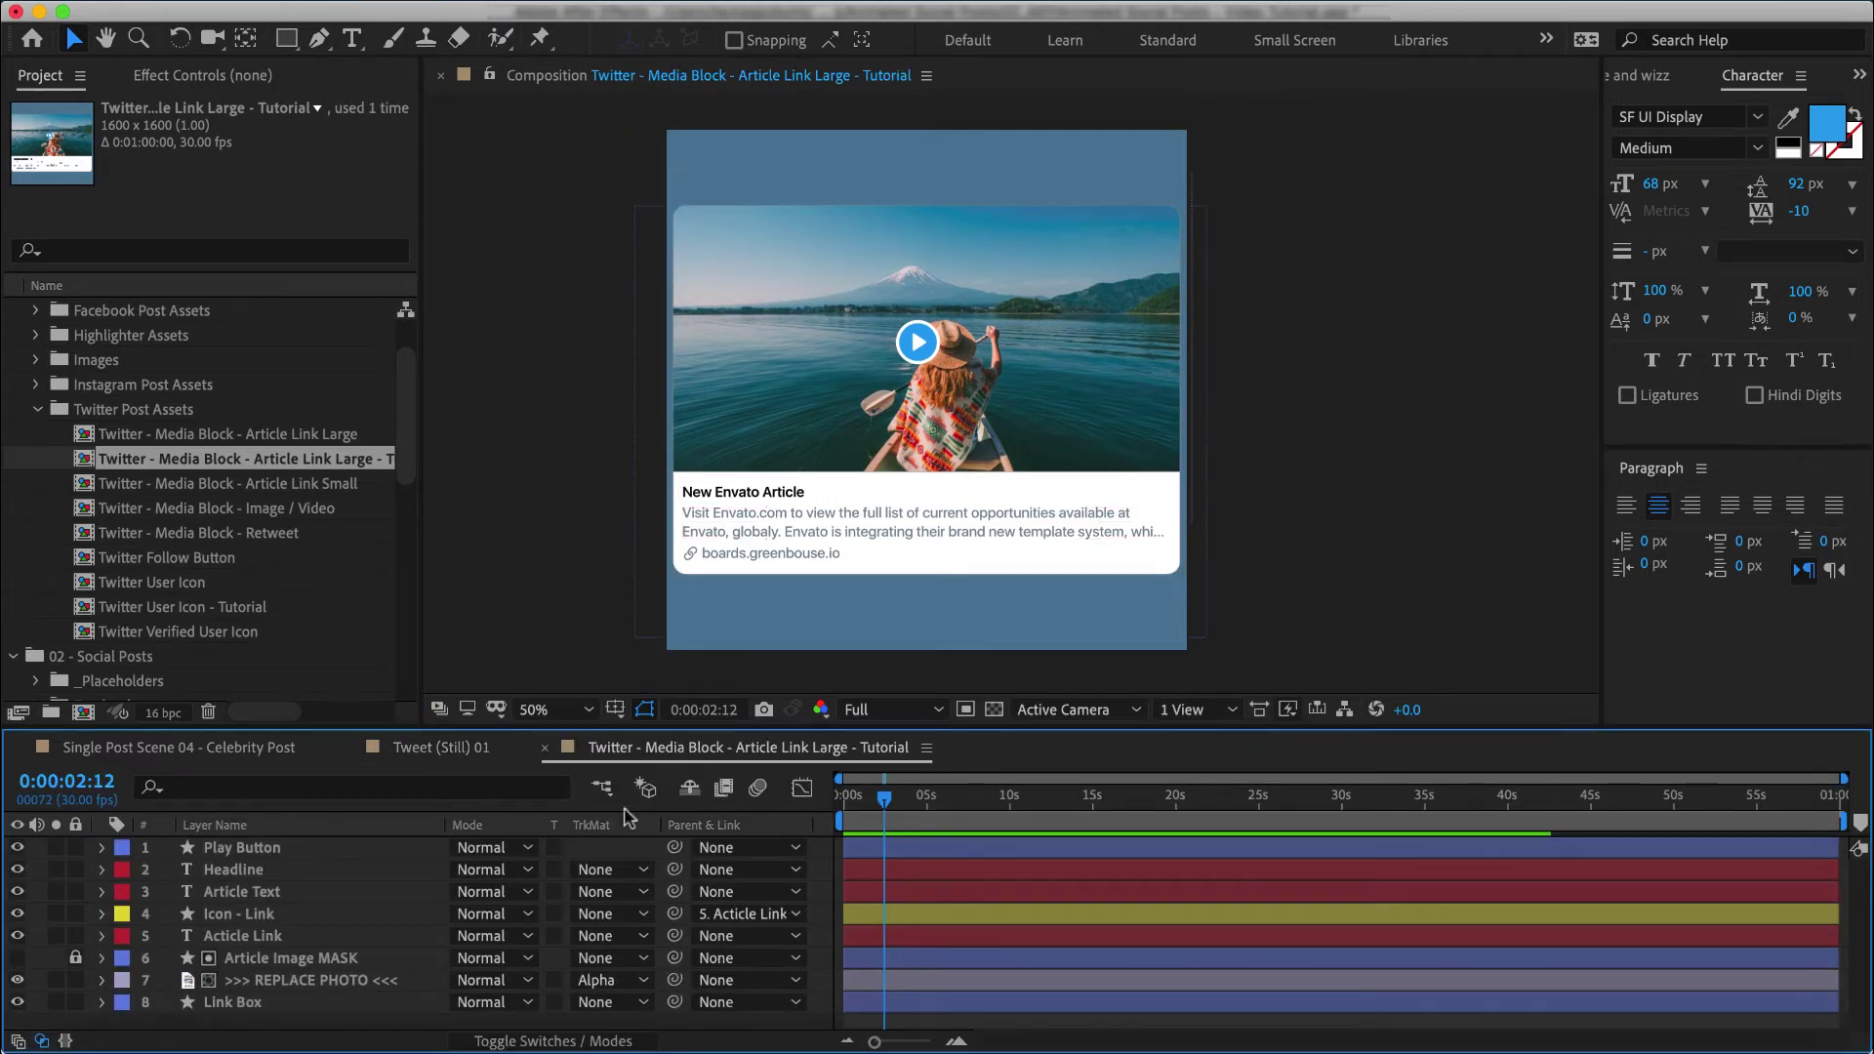
left_click(266, 984)
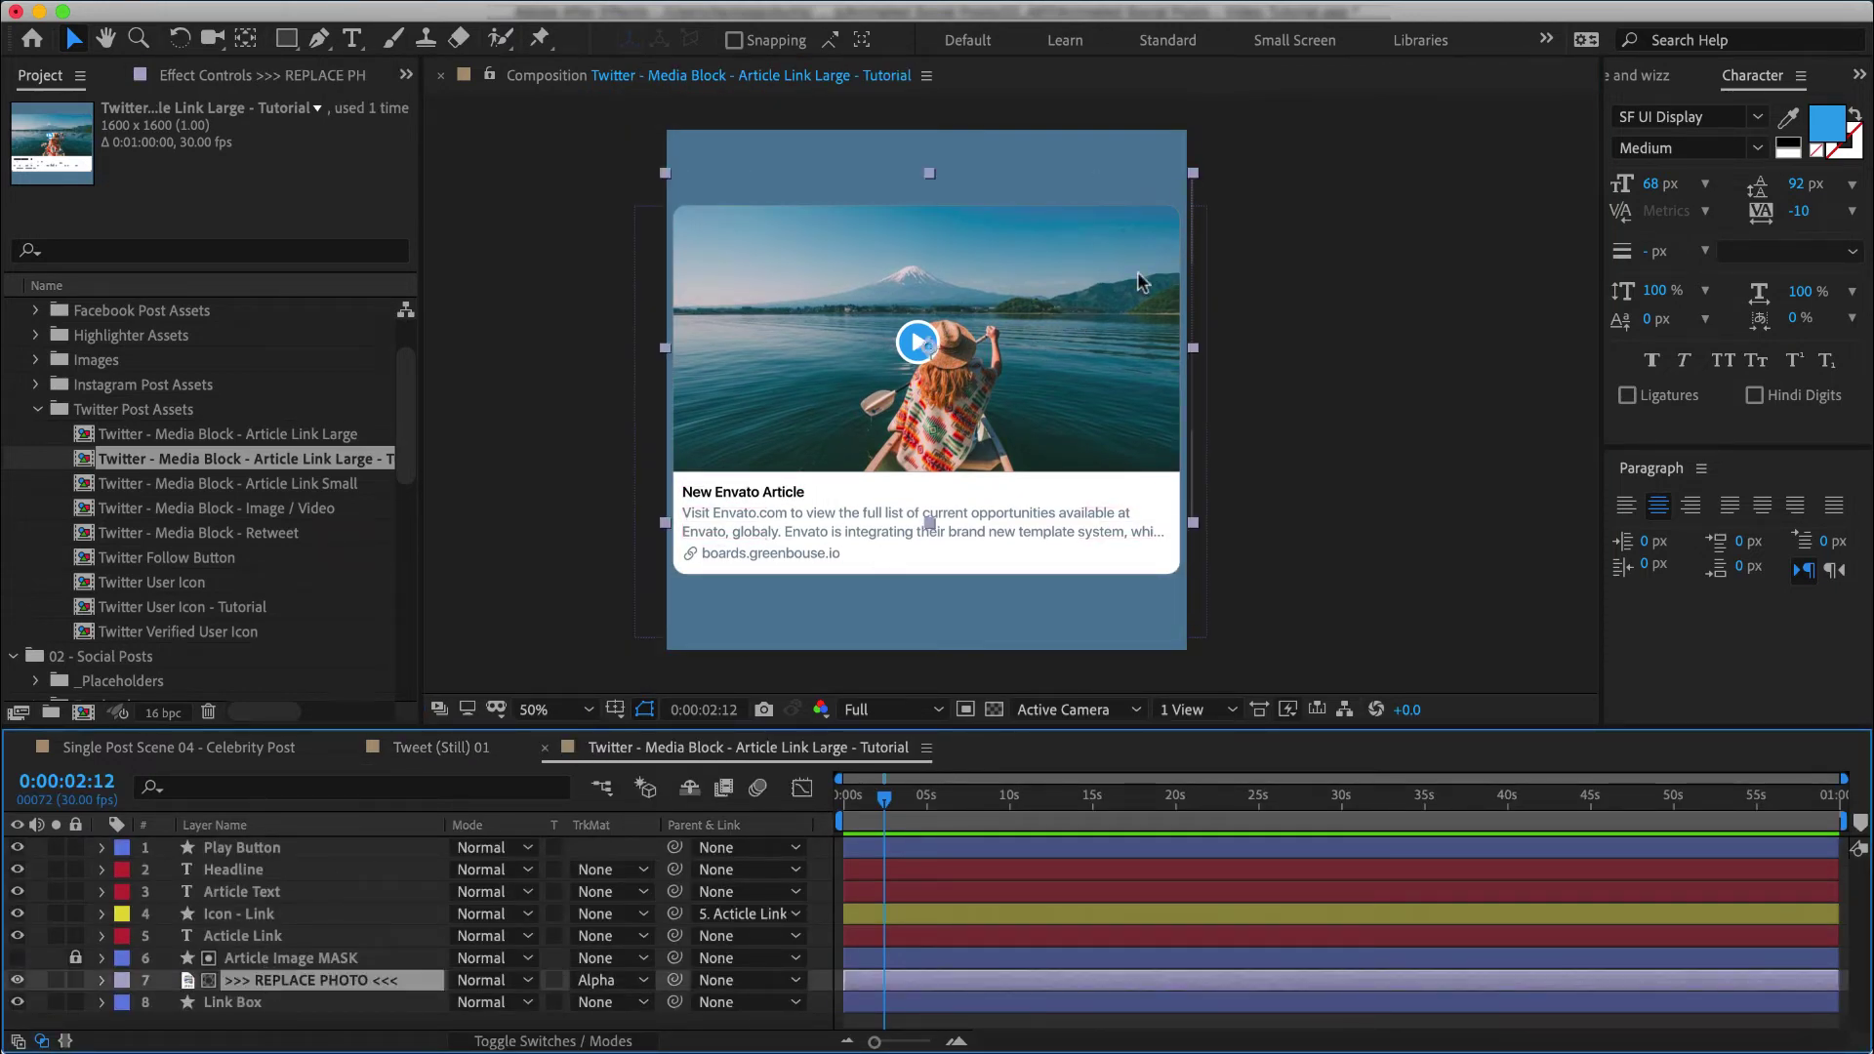
scroll(117, 605, "down", 10)
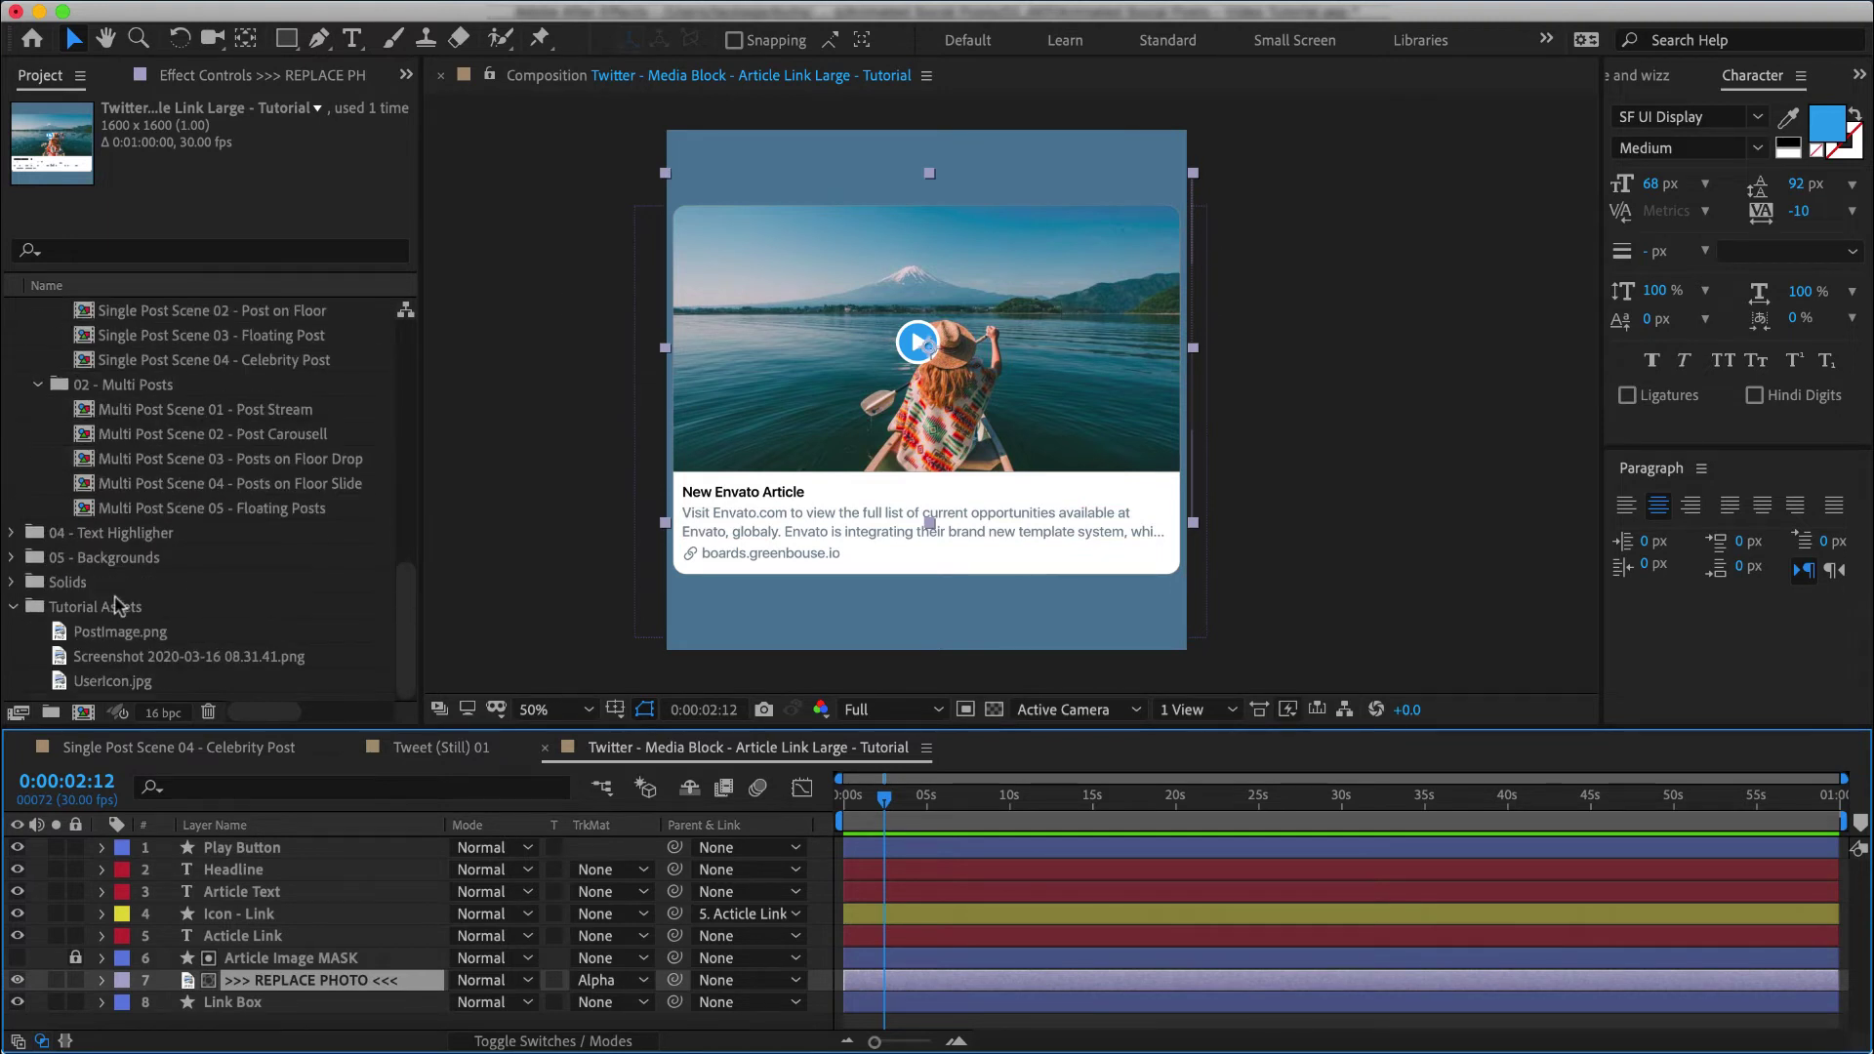
left_click(134, 642)
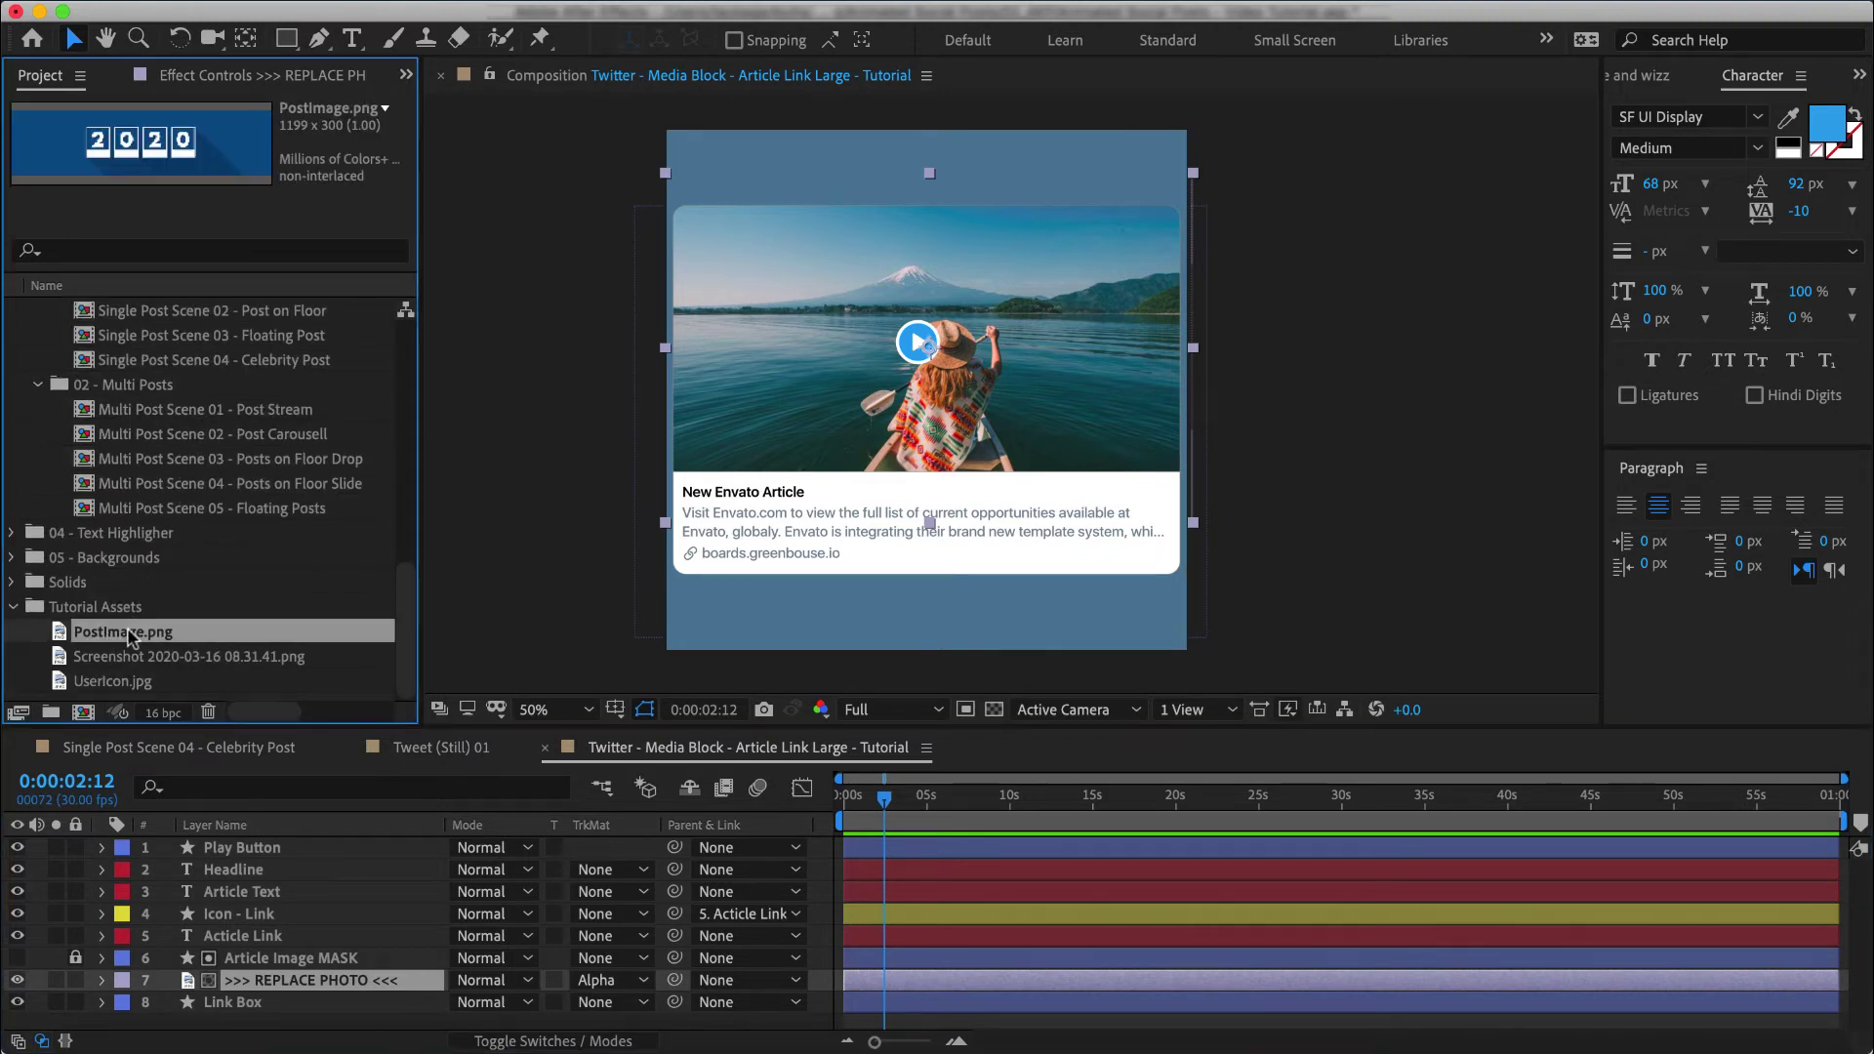
left_click_drag(130, 636, 293, 981)
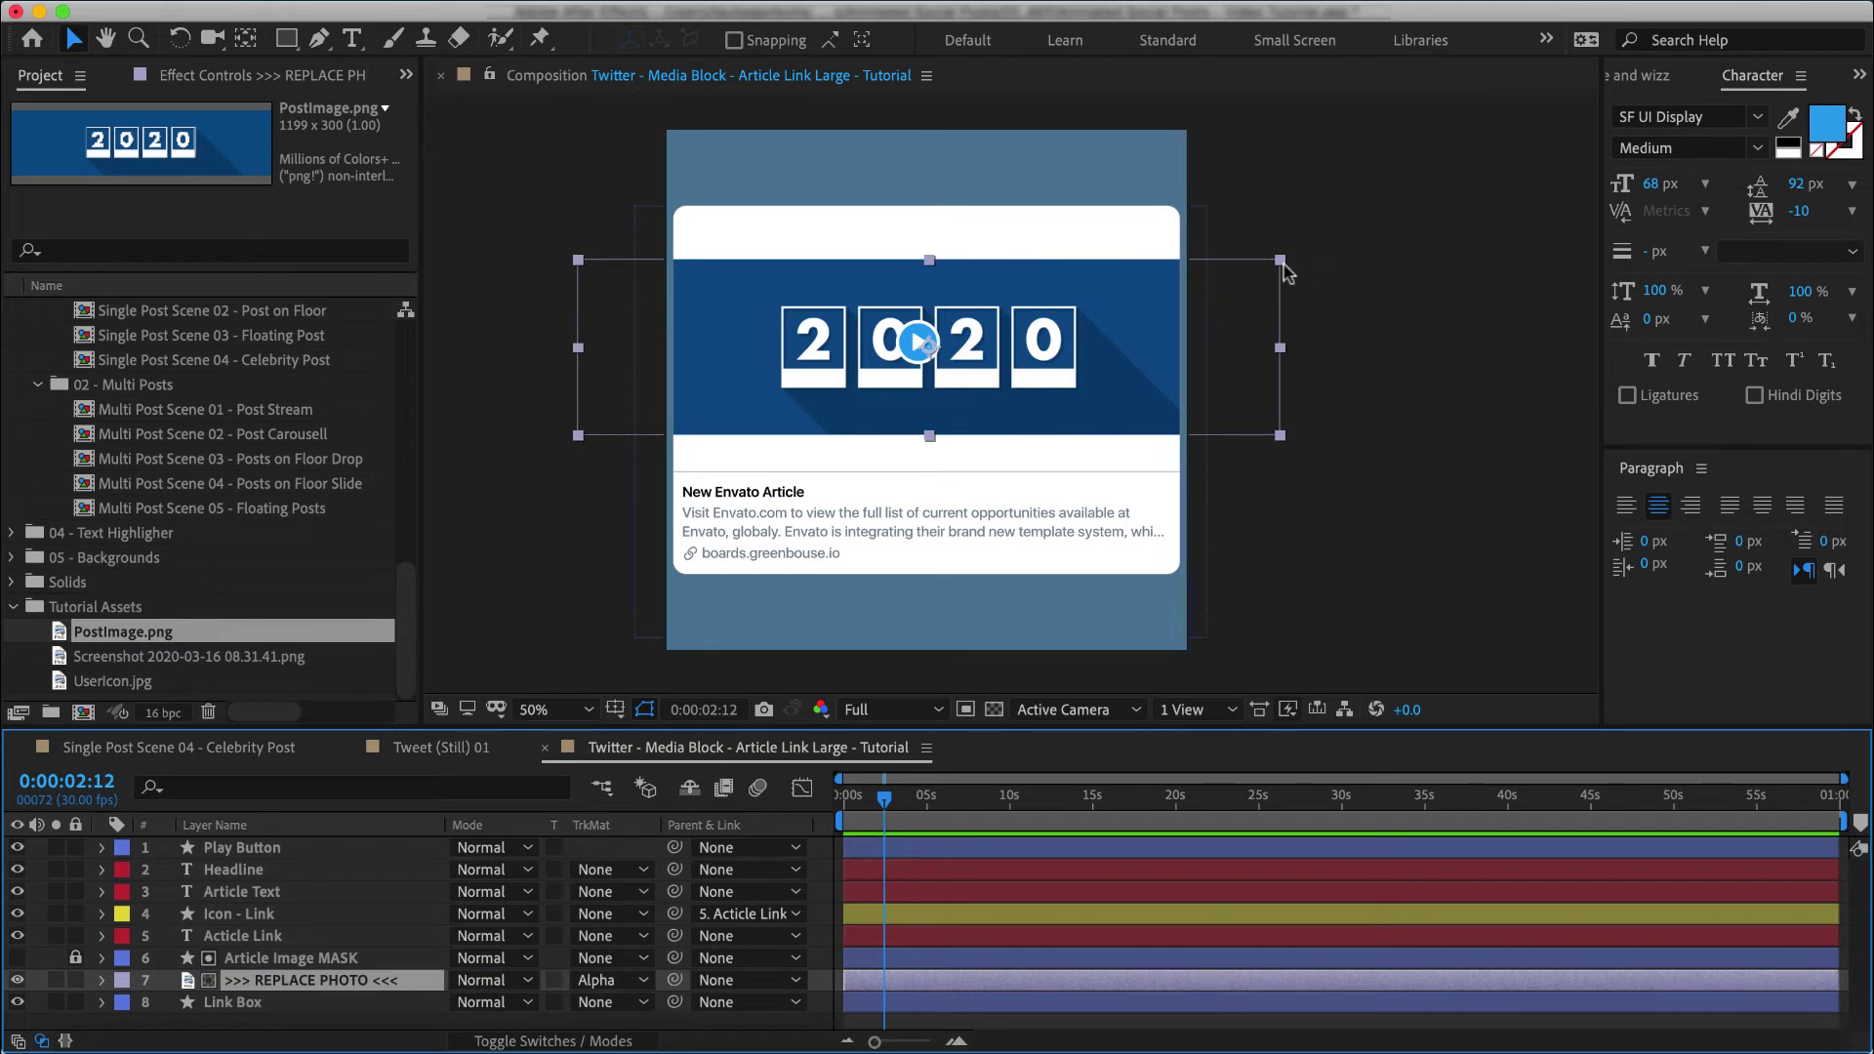
Step: Scale up the 2020 photo proportionally and nudge it upward so it fills the image area of the article block
left_click_drag(1282, 266, 1469, 143)
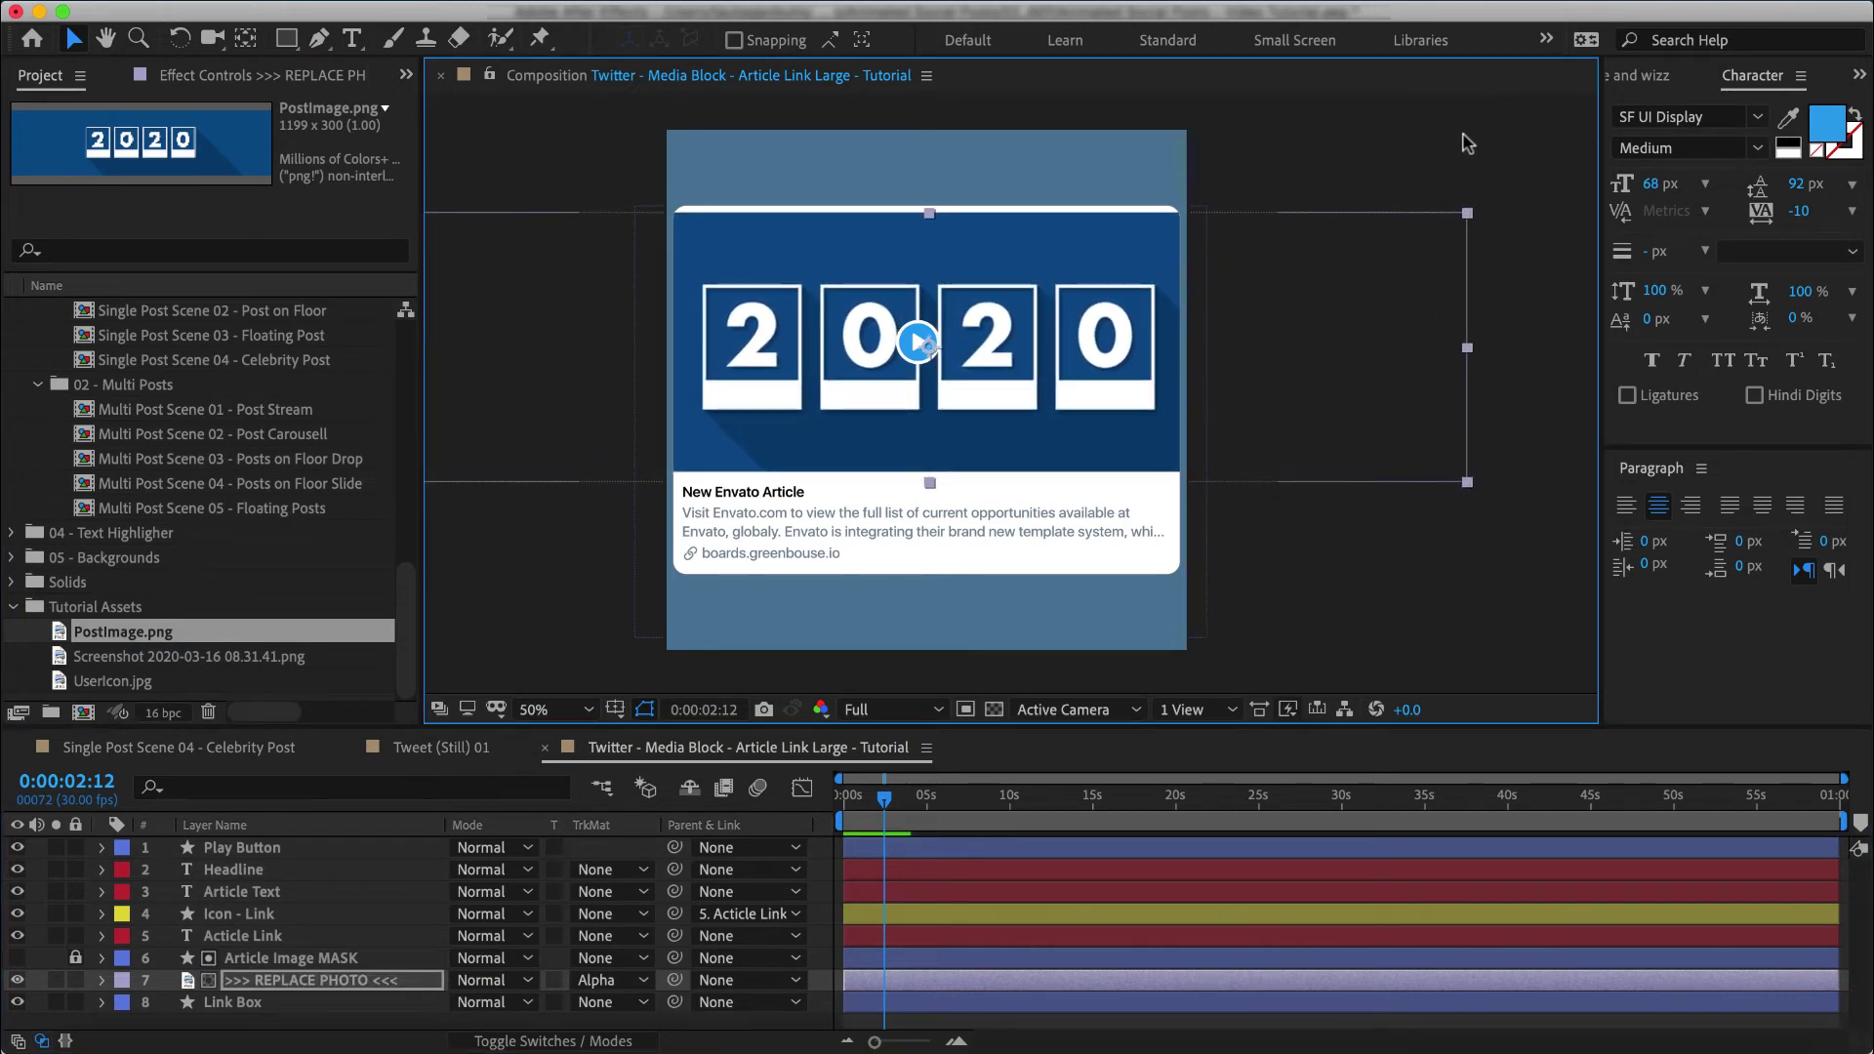
key("Up")
key("Up")
key("Up")
key("Up")
key("Up")
key("Up")
key("Up")
key("Up")
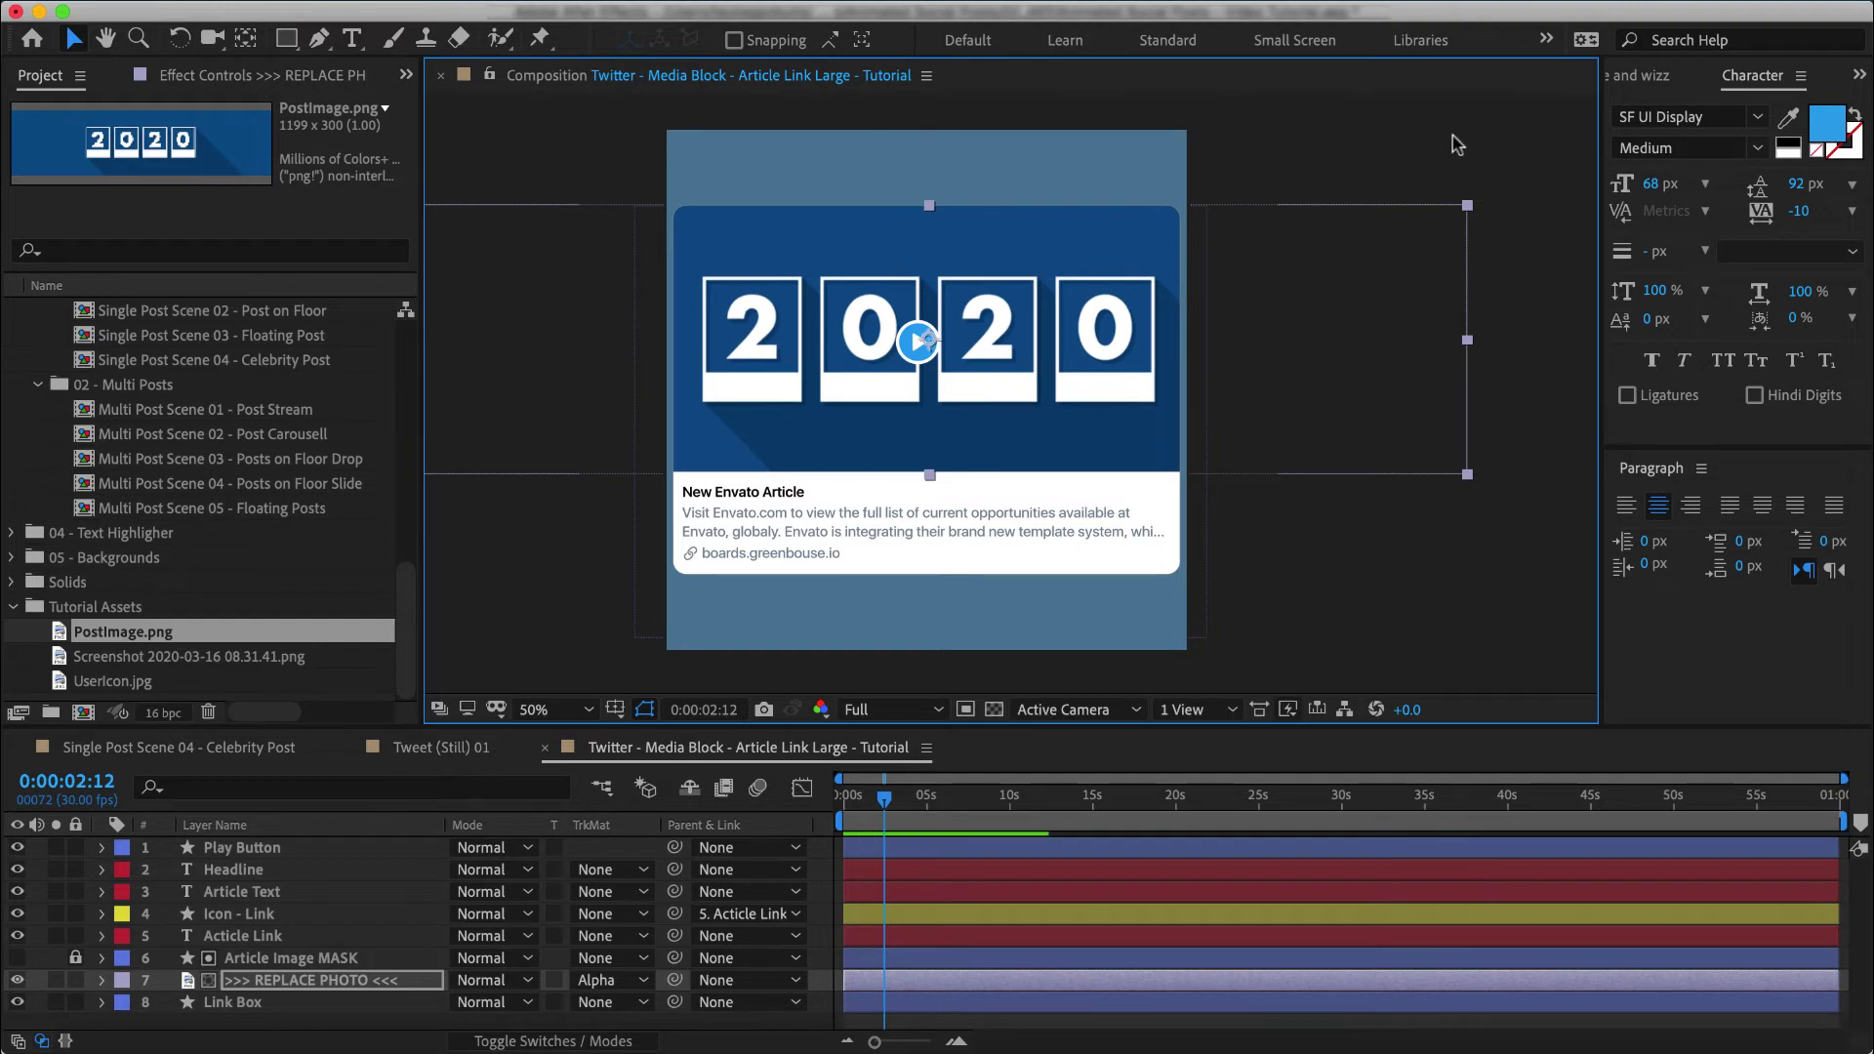
Step: Hide the Play Button layer of the article media block
left_click(258, 851)
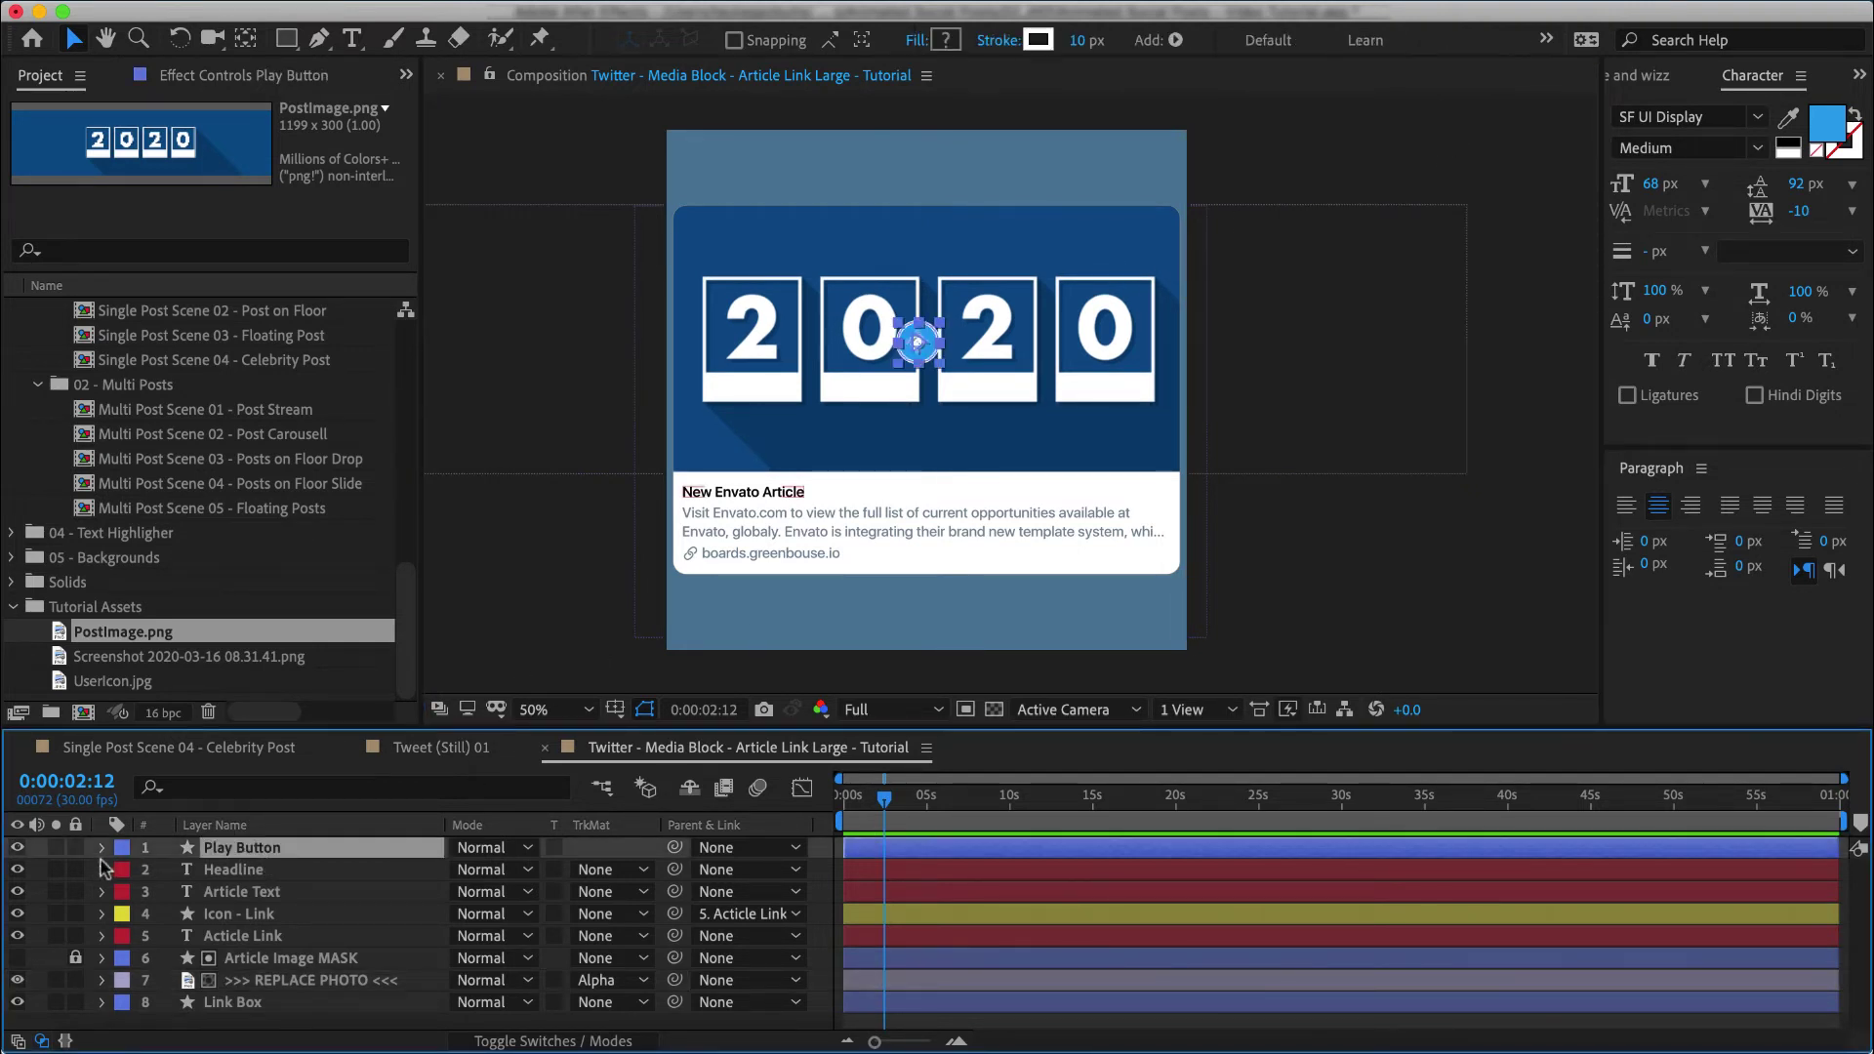
left_click(21, 847)
left_click(1303, 578)
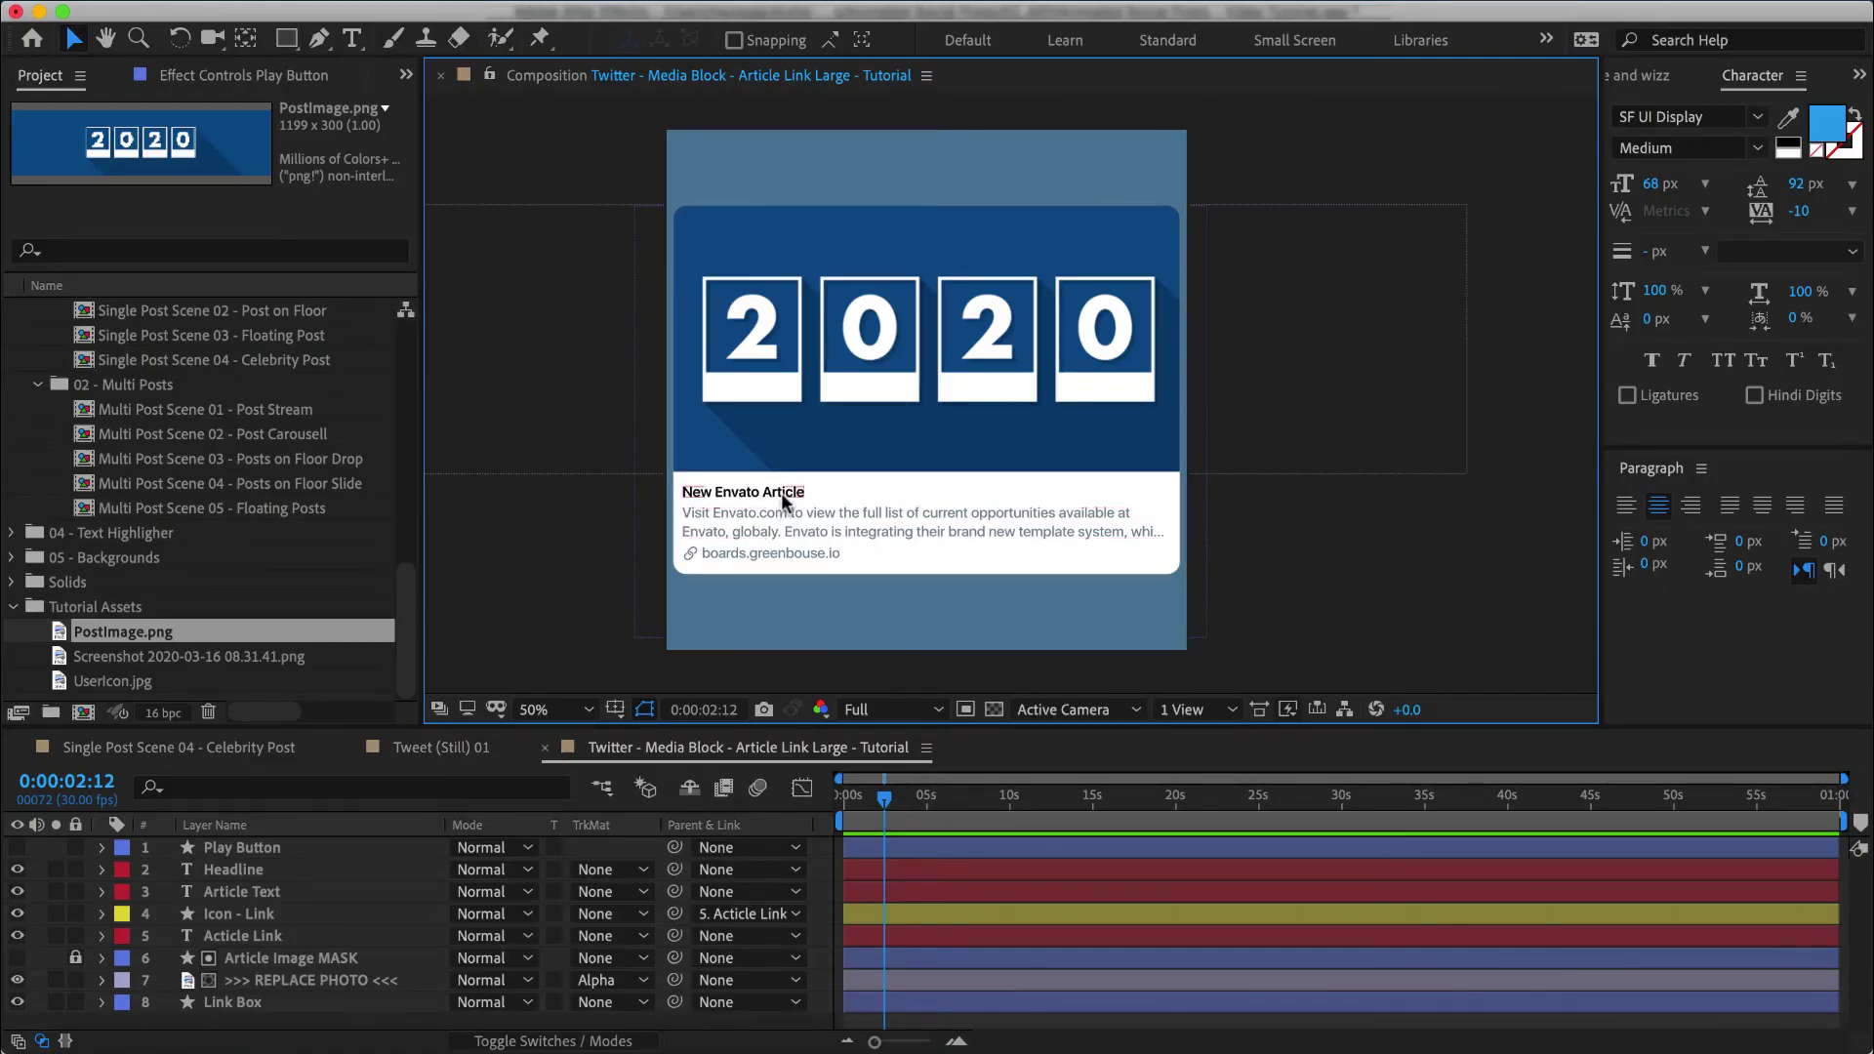
Step: Set the headline to The pantone colour of the year 2020 is “Classic Blue”, enter the tweet's article text and envato.com link, and close the composition
double_click(781, 492)
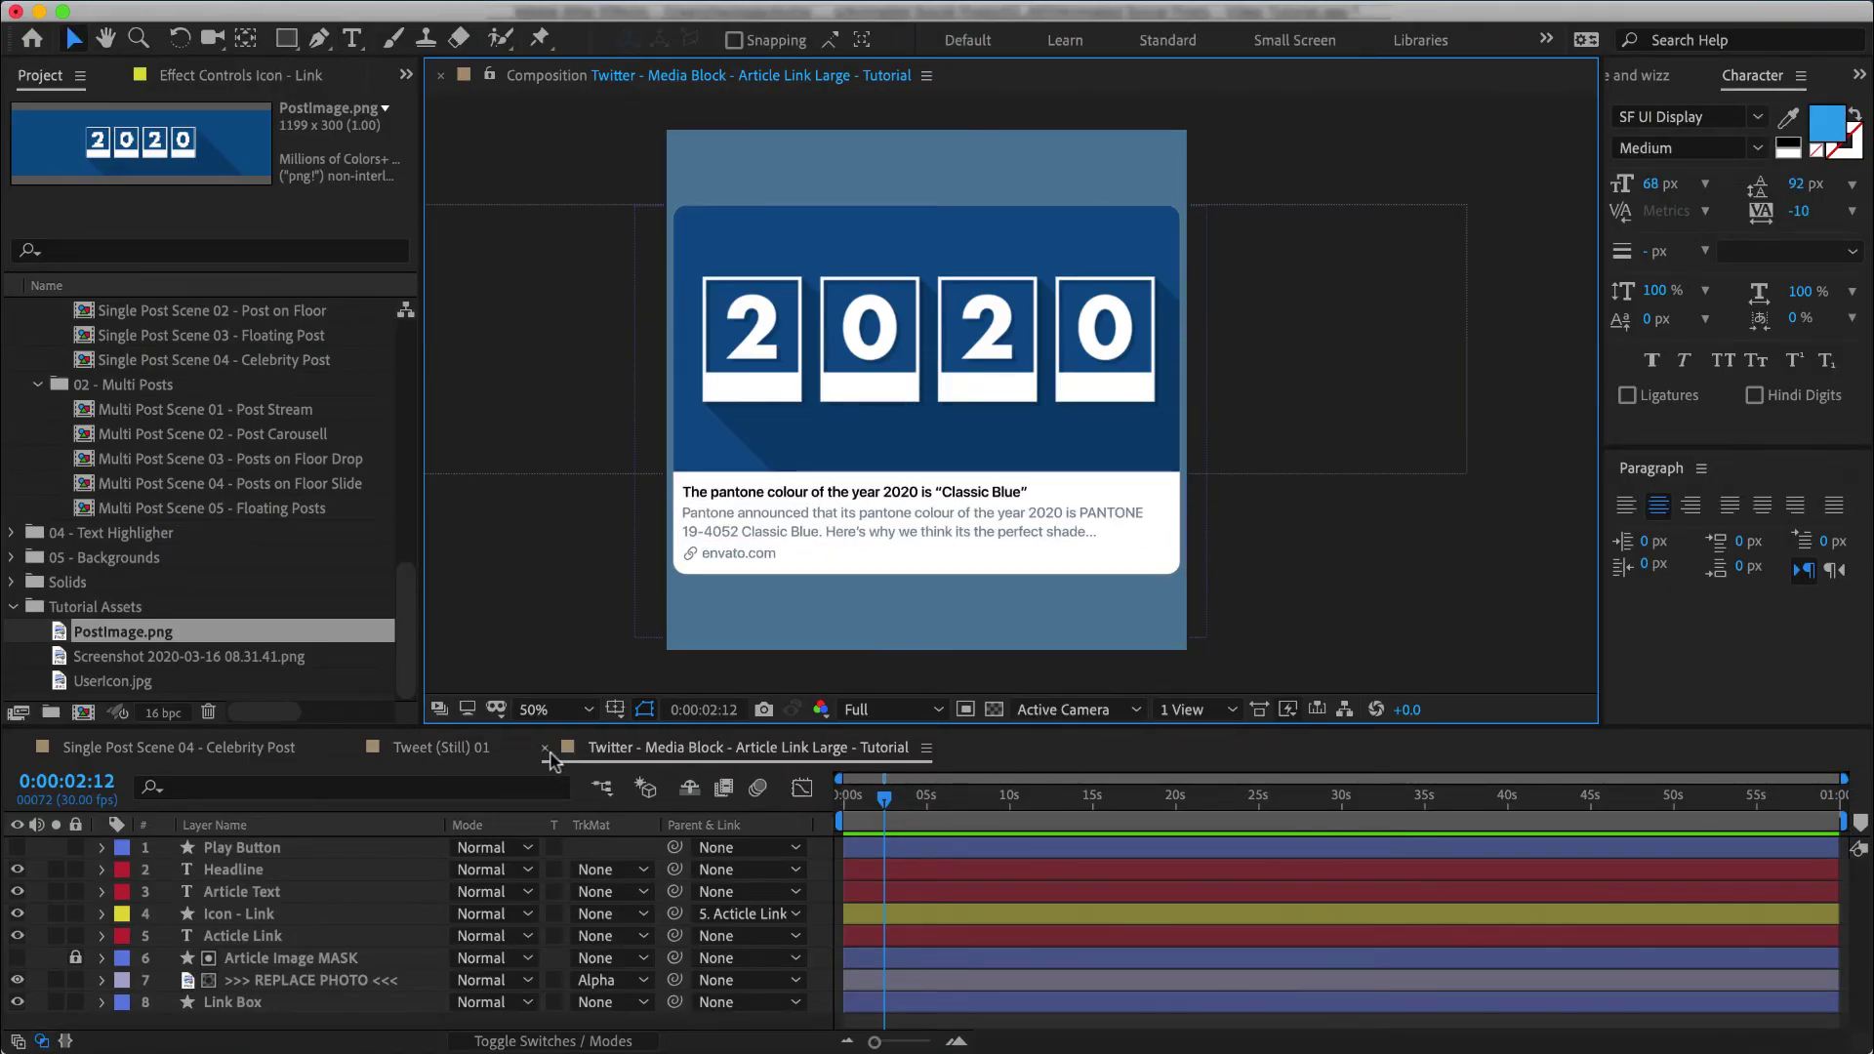
left_click(546, 750)
Step: Change the date below the tweet's media block to Jan 1, 2020
key("space")
left_click_drag(767, 631, 771, 527)
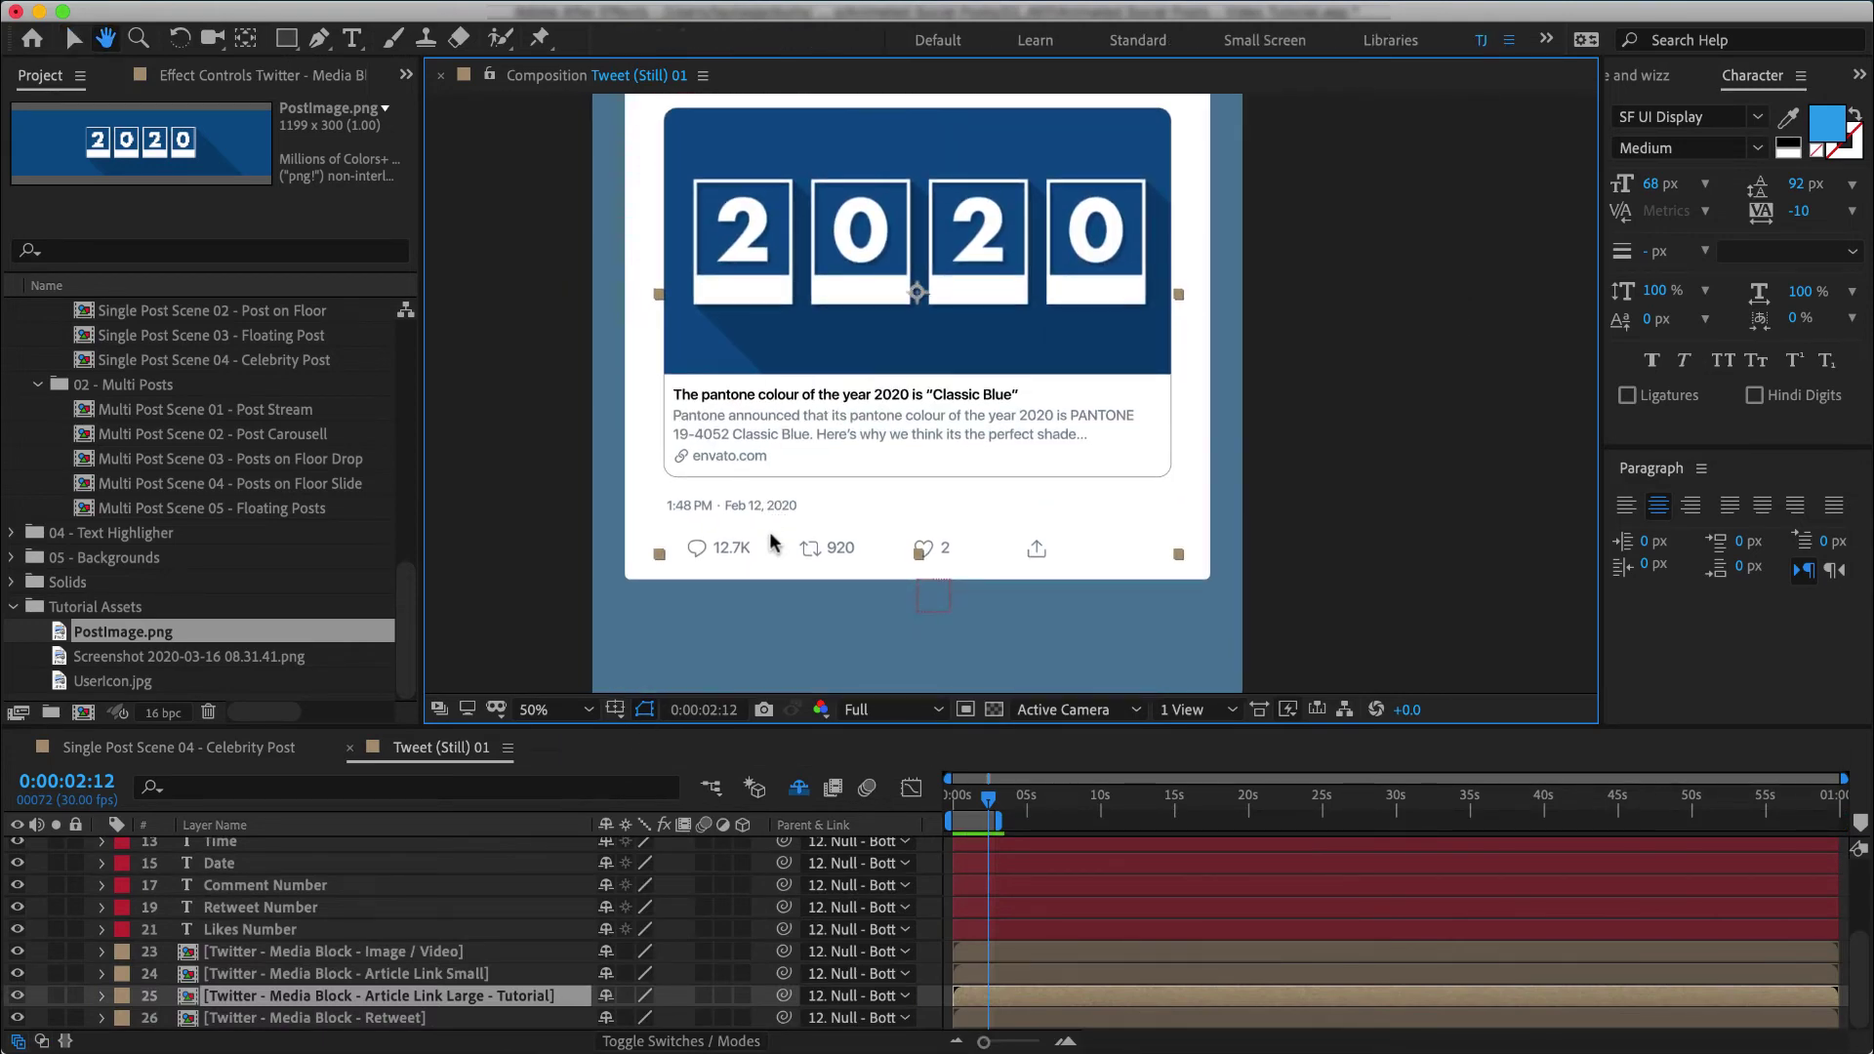
key("v")
left_click(747, 501)
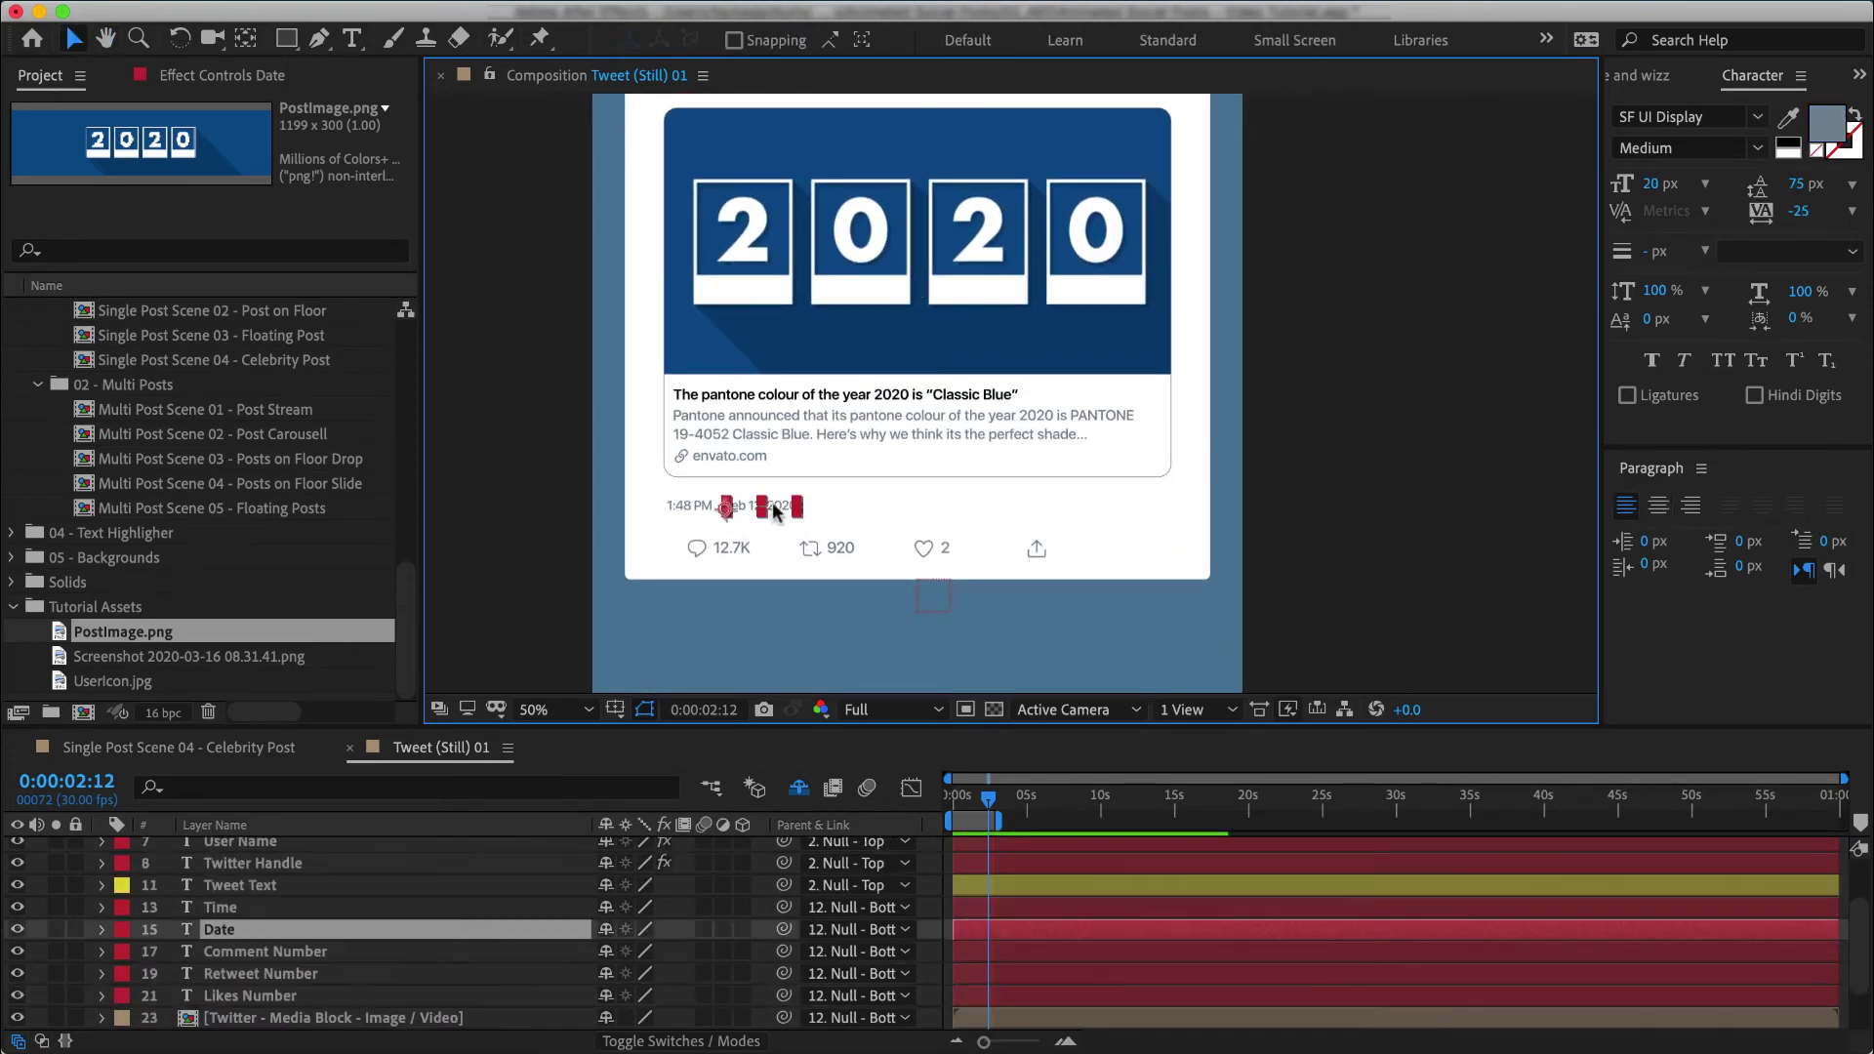
key("period")
key("h")
left_click_drag(566, 560, 970, 310)
key("ctrl+t")
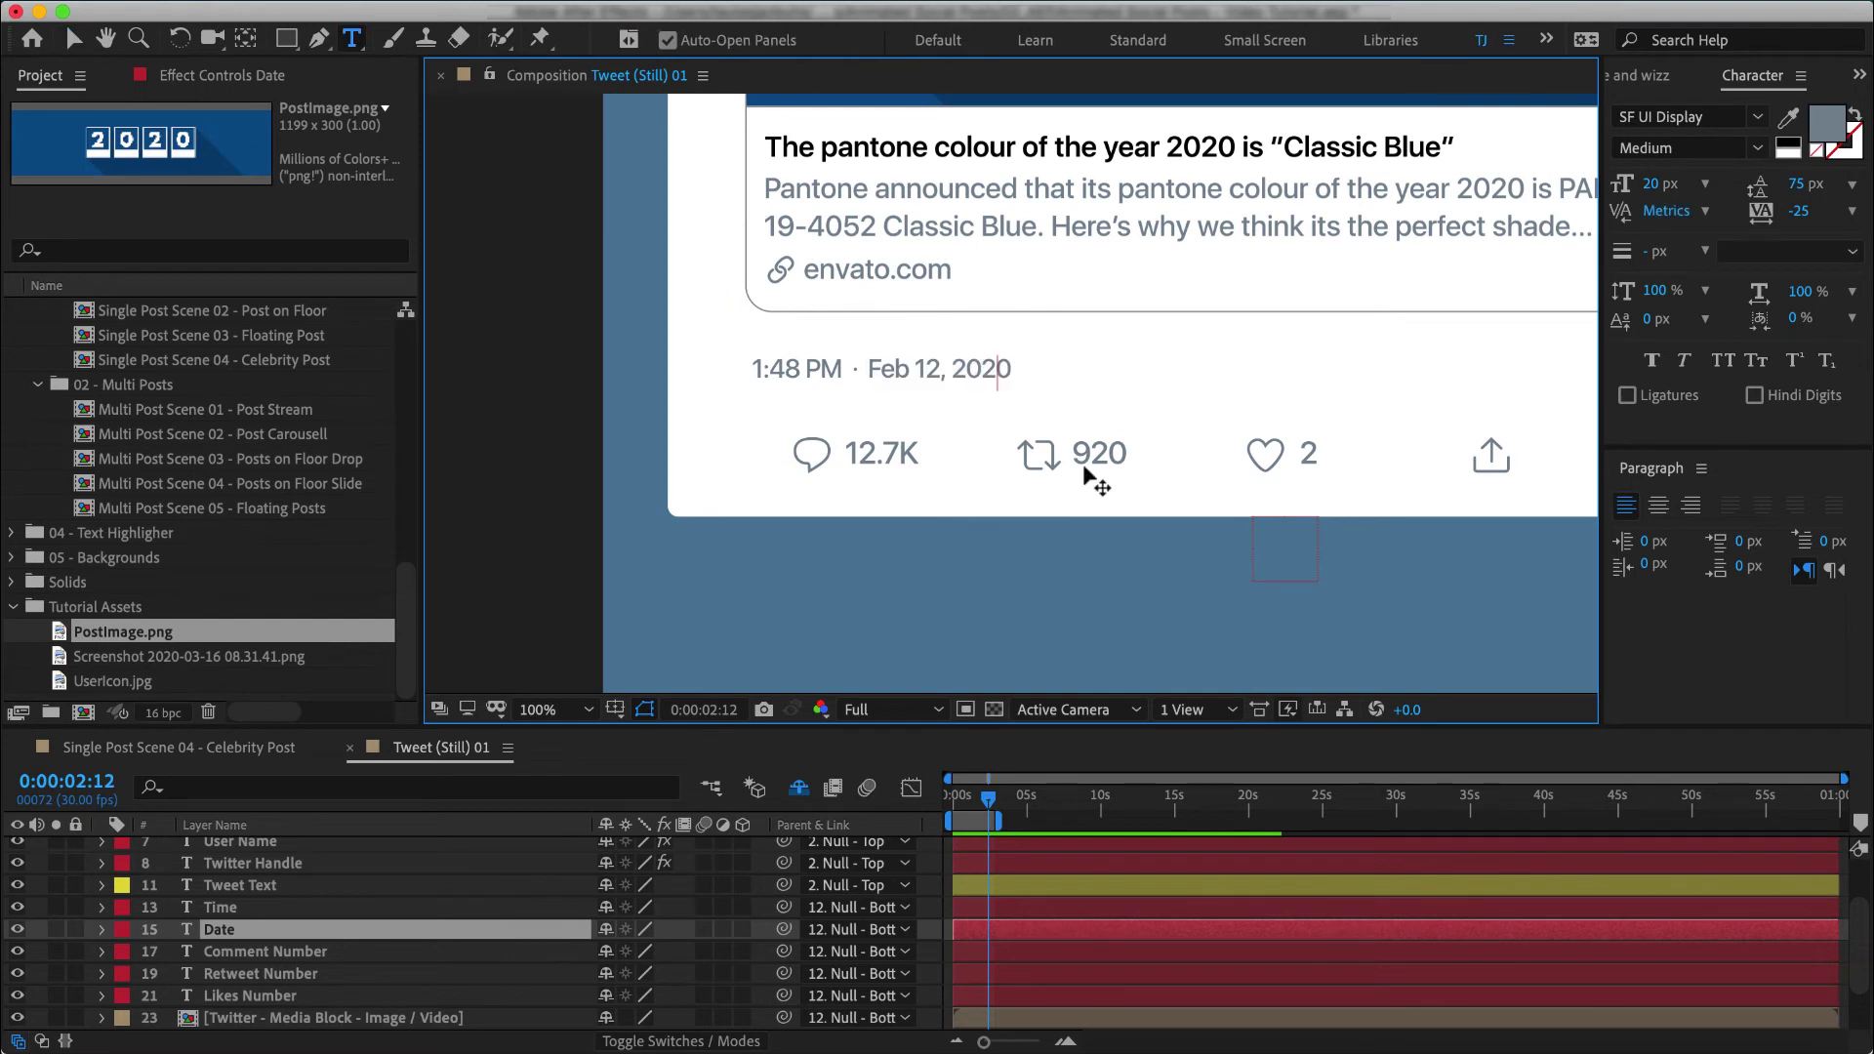
key("Left")
key("Left")
key("Left")
key("BackSpace")
key("Left")
key("Left")
key("BackSpace")
key("BackSpace")
key("BackSpace")
type("Jan")
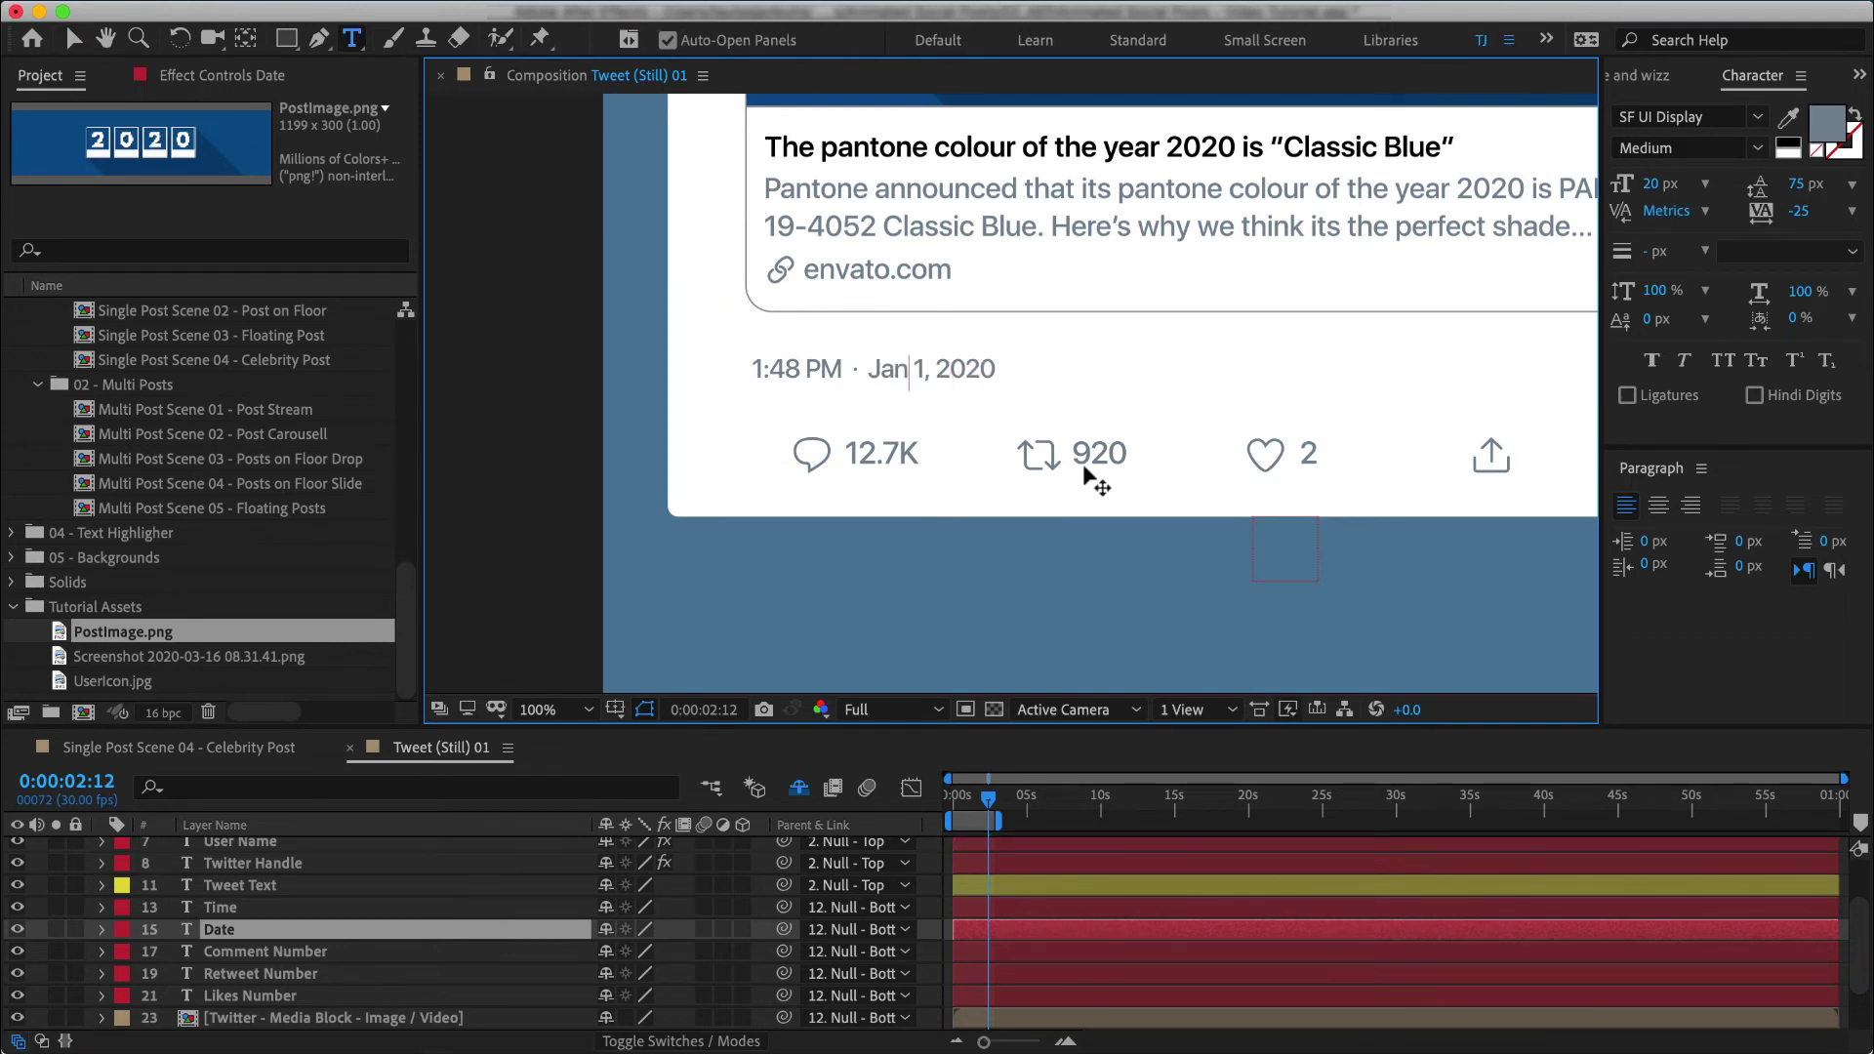
key("Escape")
Step: Change the tweet's time text to 1:00 AM
left_click(833, 369)
key("BackSpace")
key("BackSpace")
type("00")
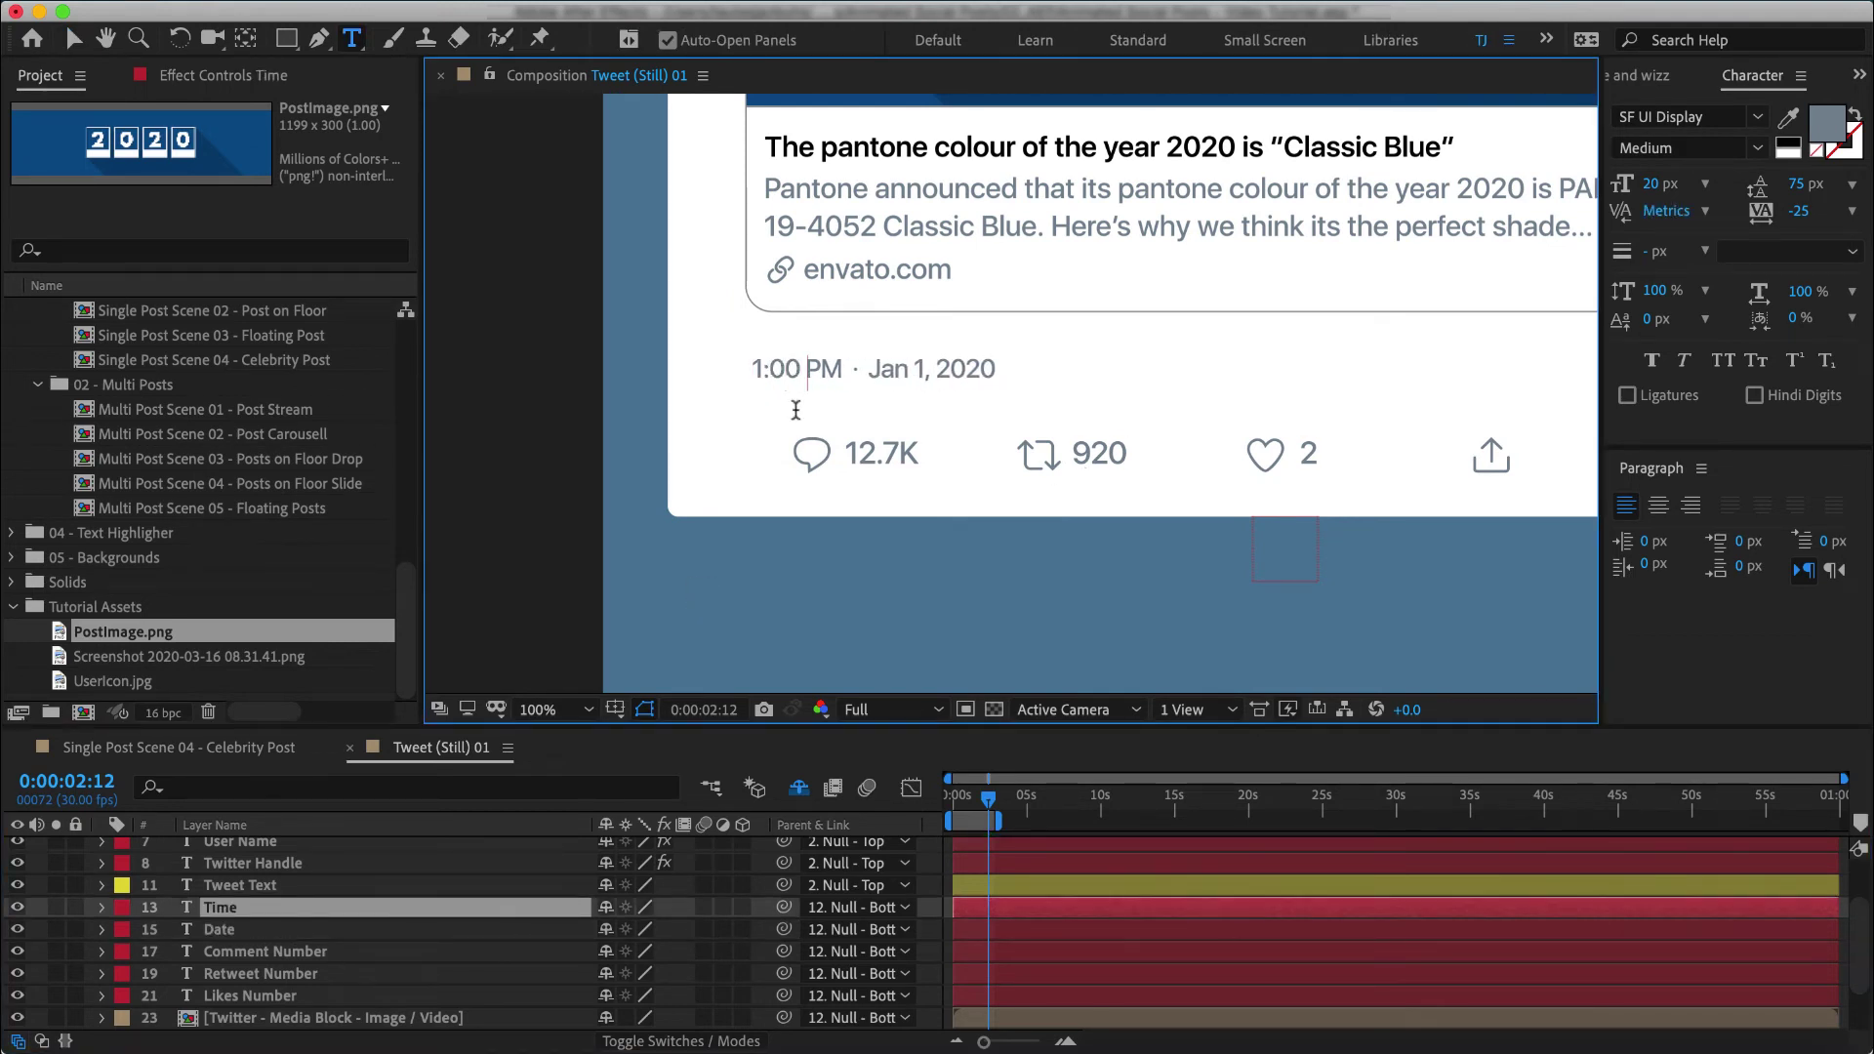
key("Delete")
type("A")
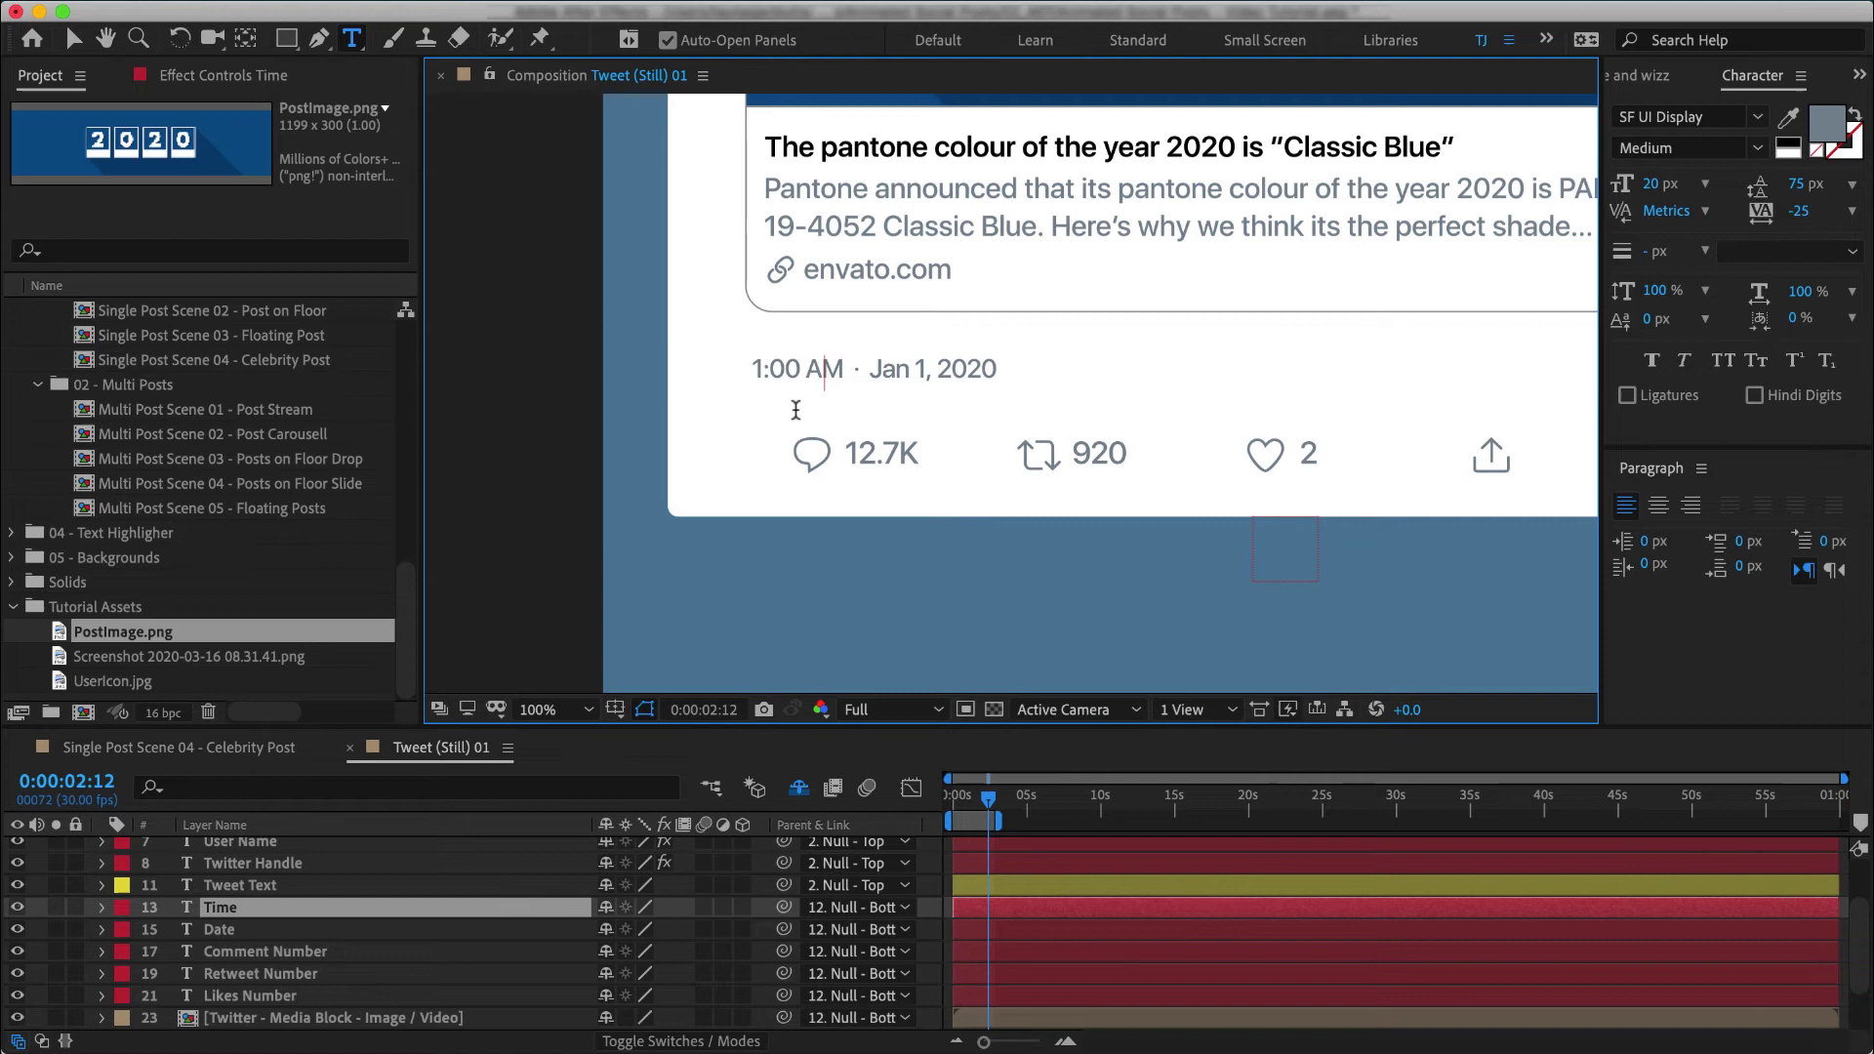
Step: Edit the engagement numbers below the tweet, setting comments to 18 and retweets to 9, and edit the likes number
double_click(254, 950)
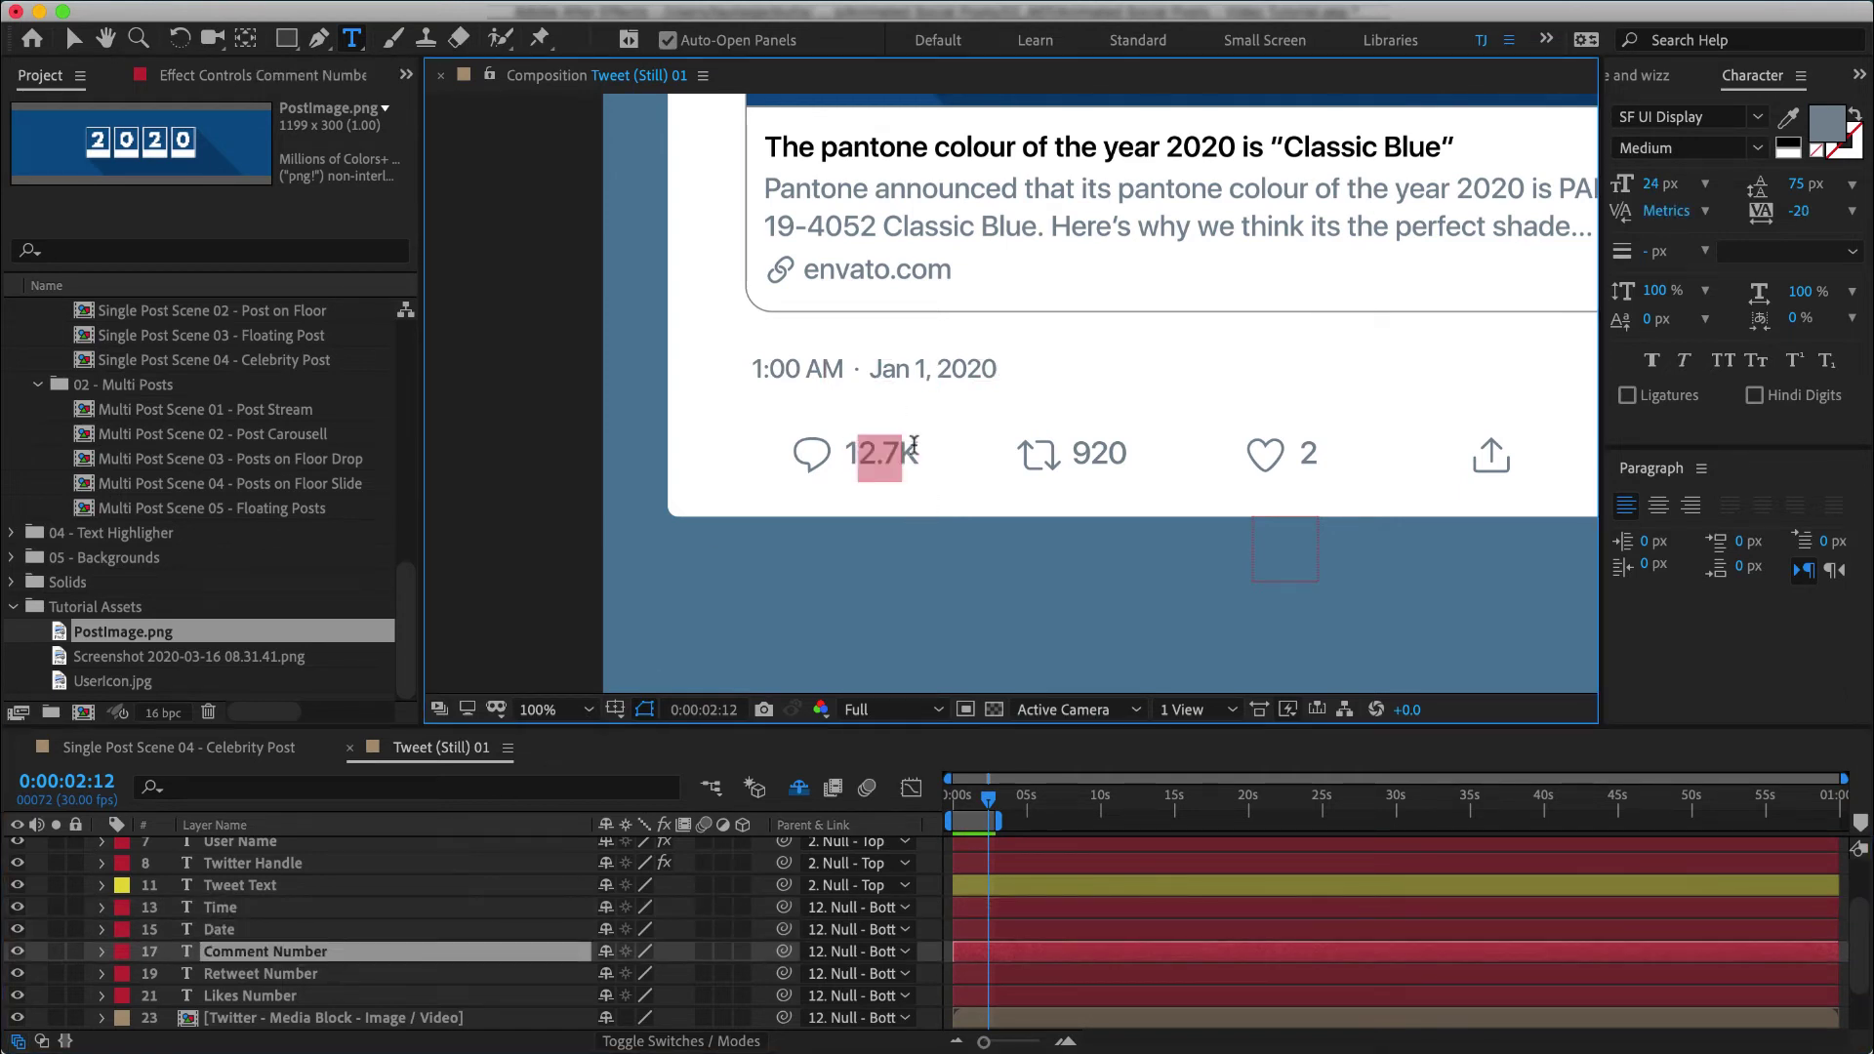
type("18")
double_click(260, 973)
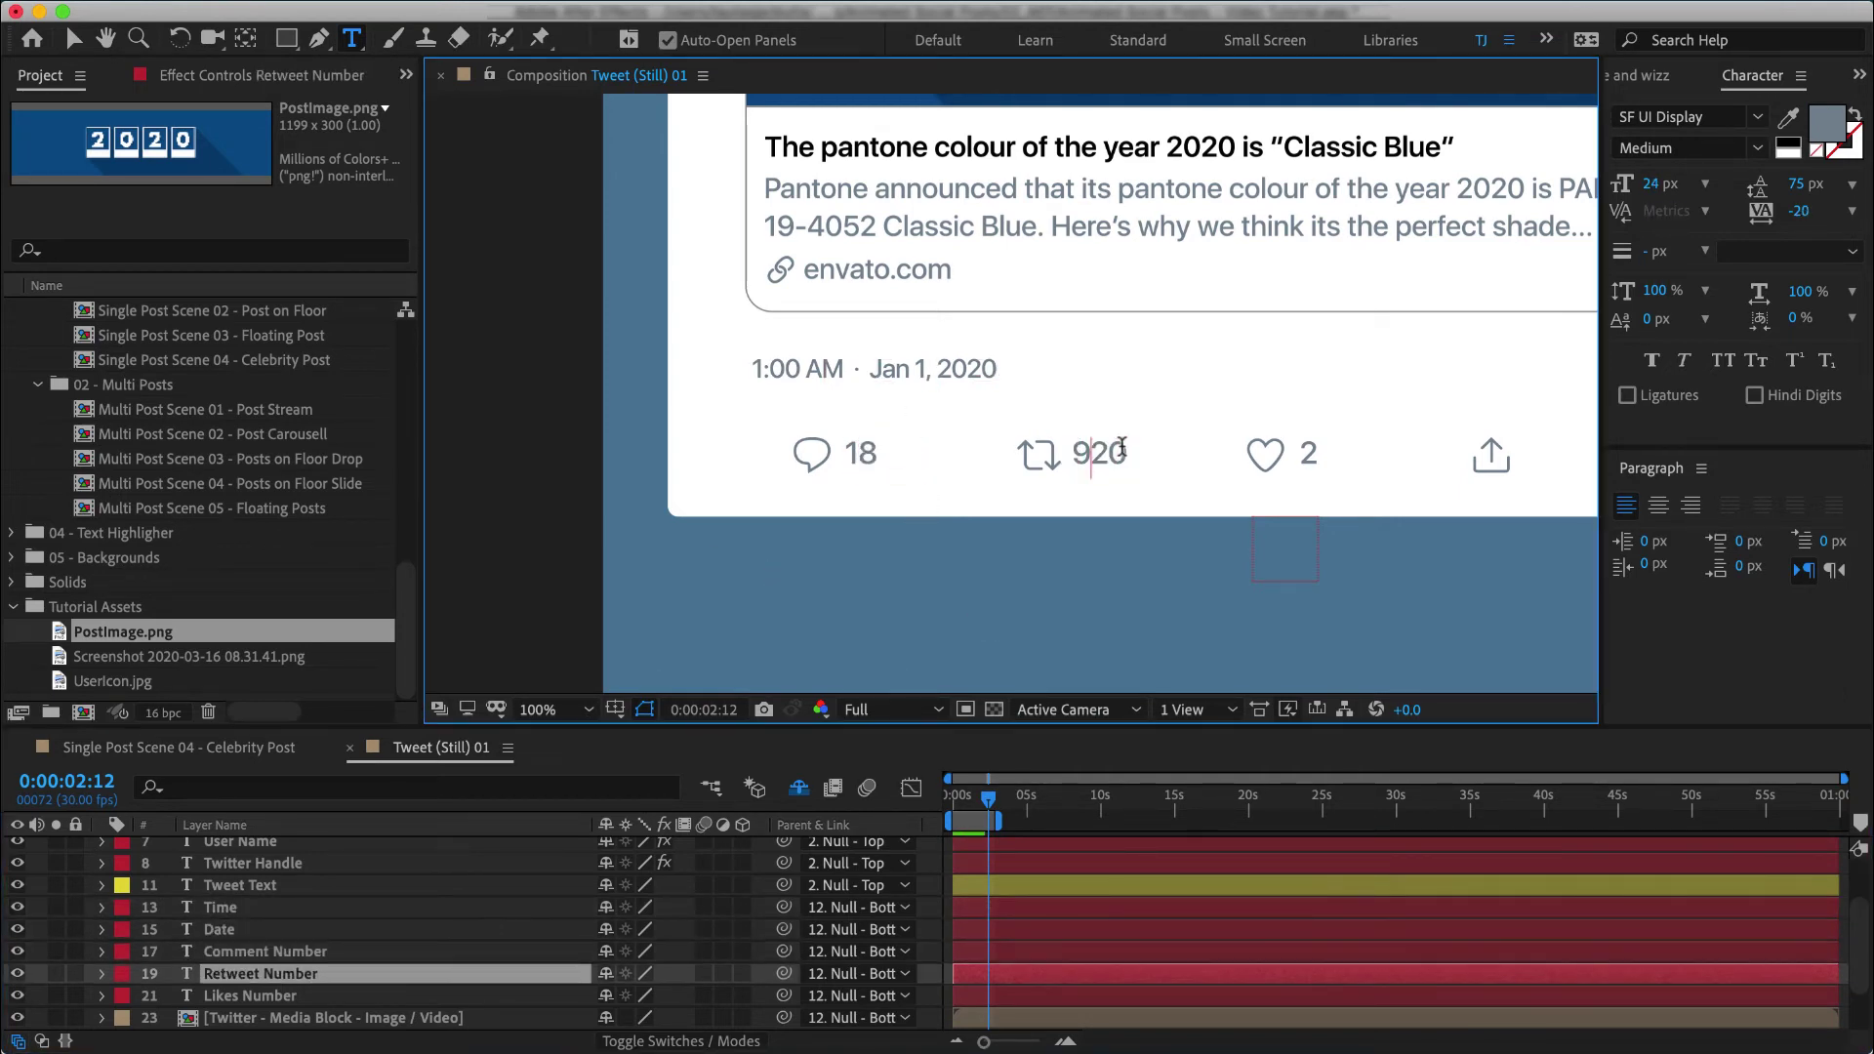
type("9")
double_click(250, 995)
scroll(1156, 438, "down", 1)
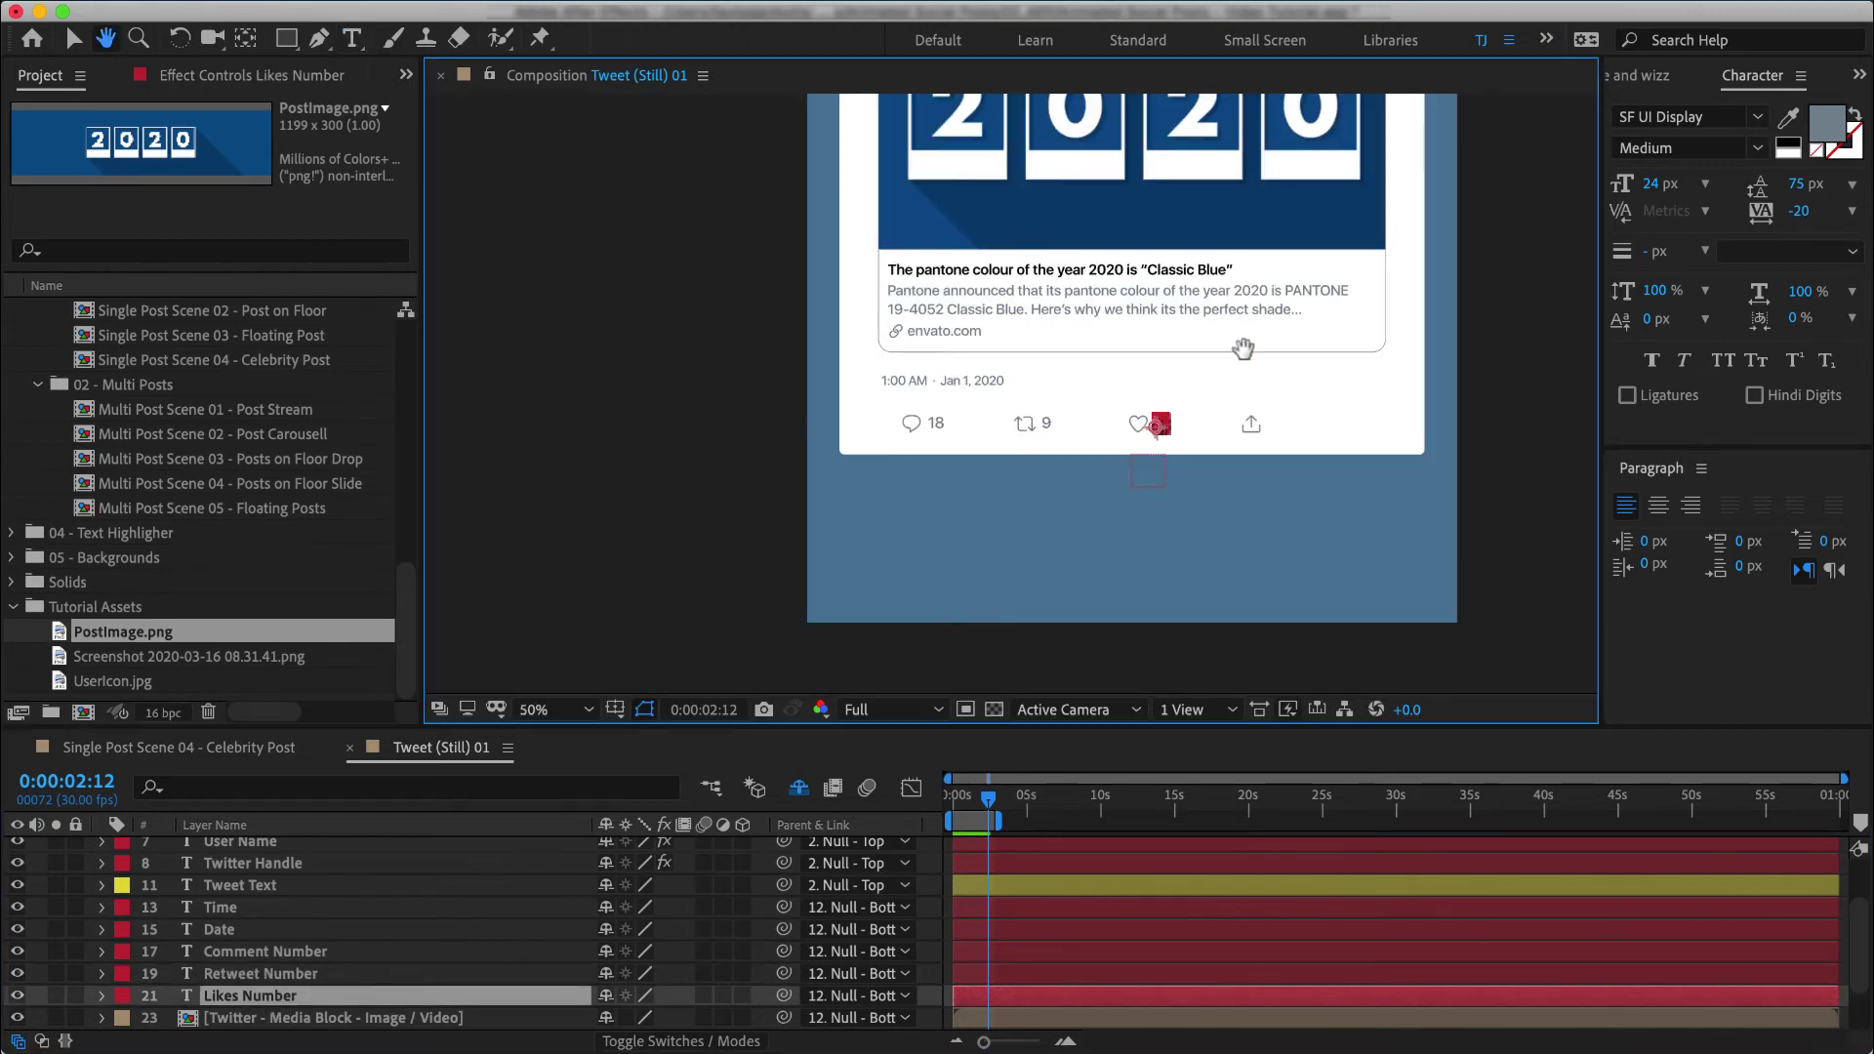
Step: Examine the finished tweet layout in an enlarged composition view, from the retweet line down to the engagement numbers
left_click_drag(1243, 348, 1187, 521)
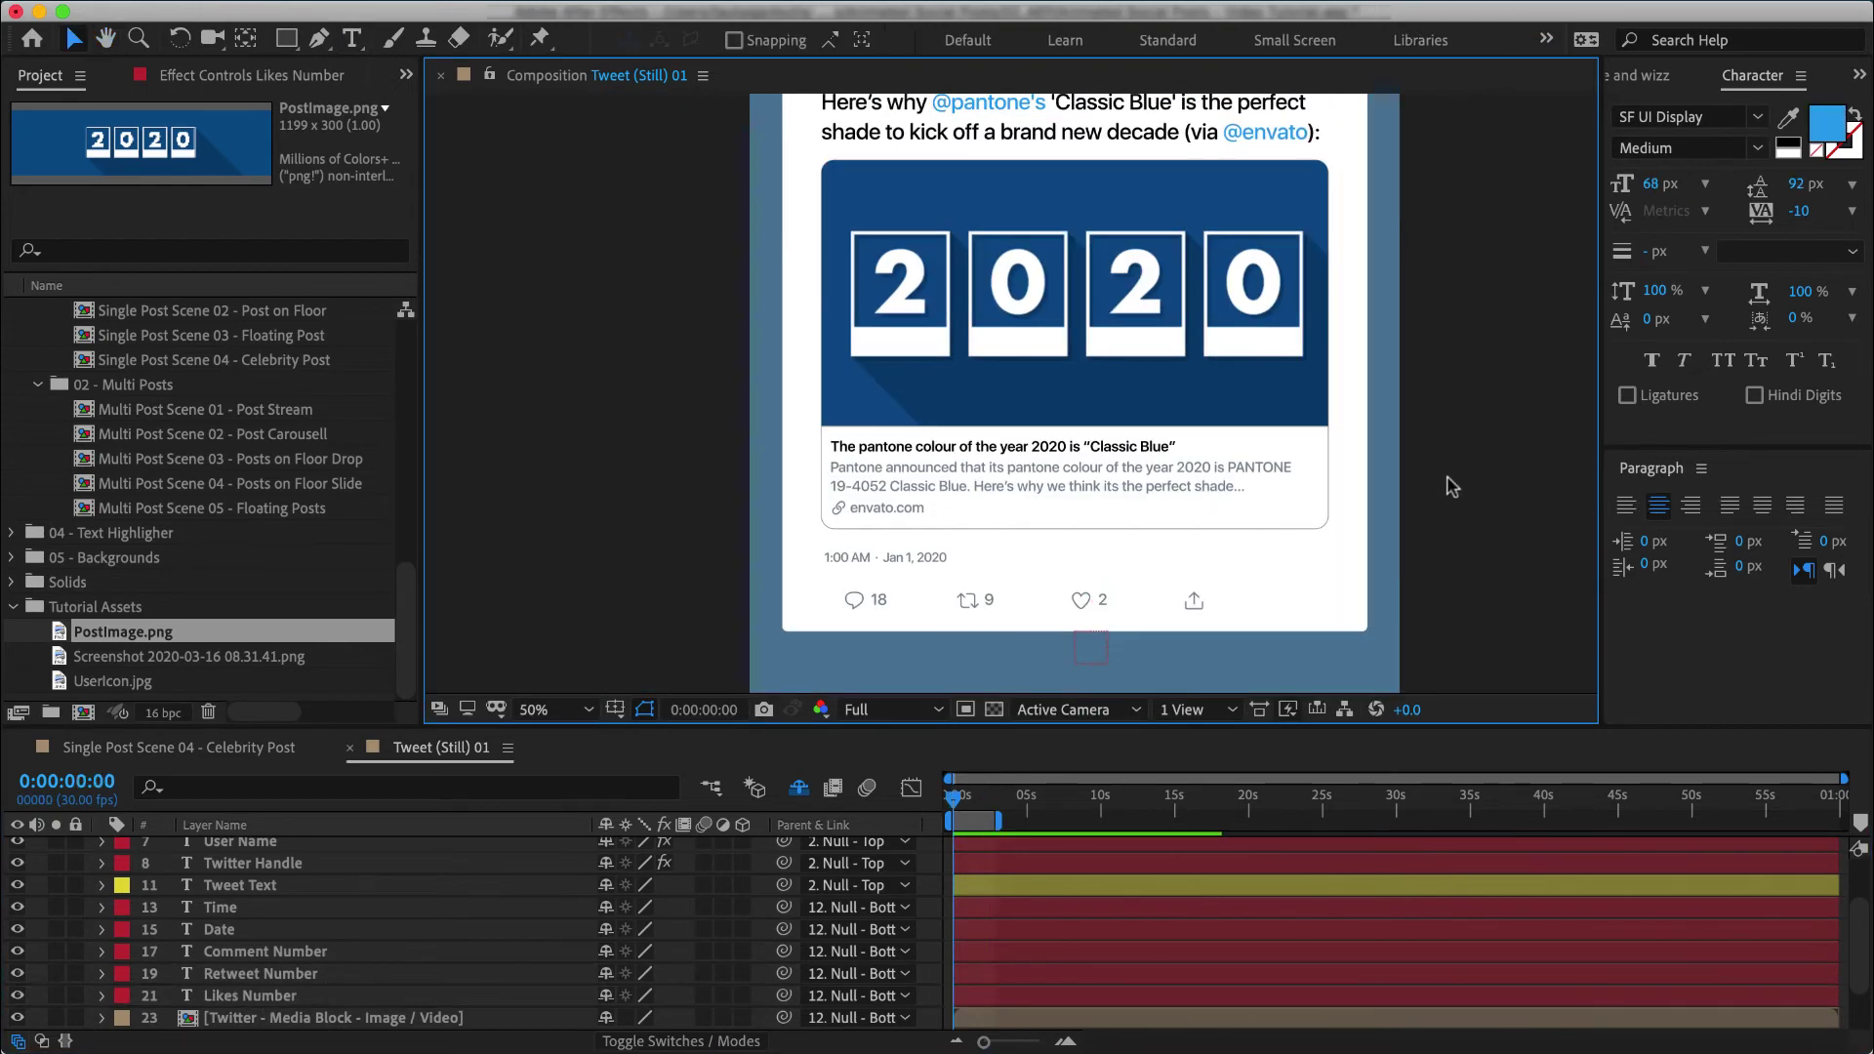
left_click_drag(1442, 442, 1372, 527)
scroll(1385, 571, "down", 1)
key("v")
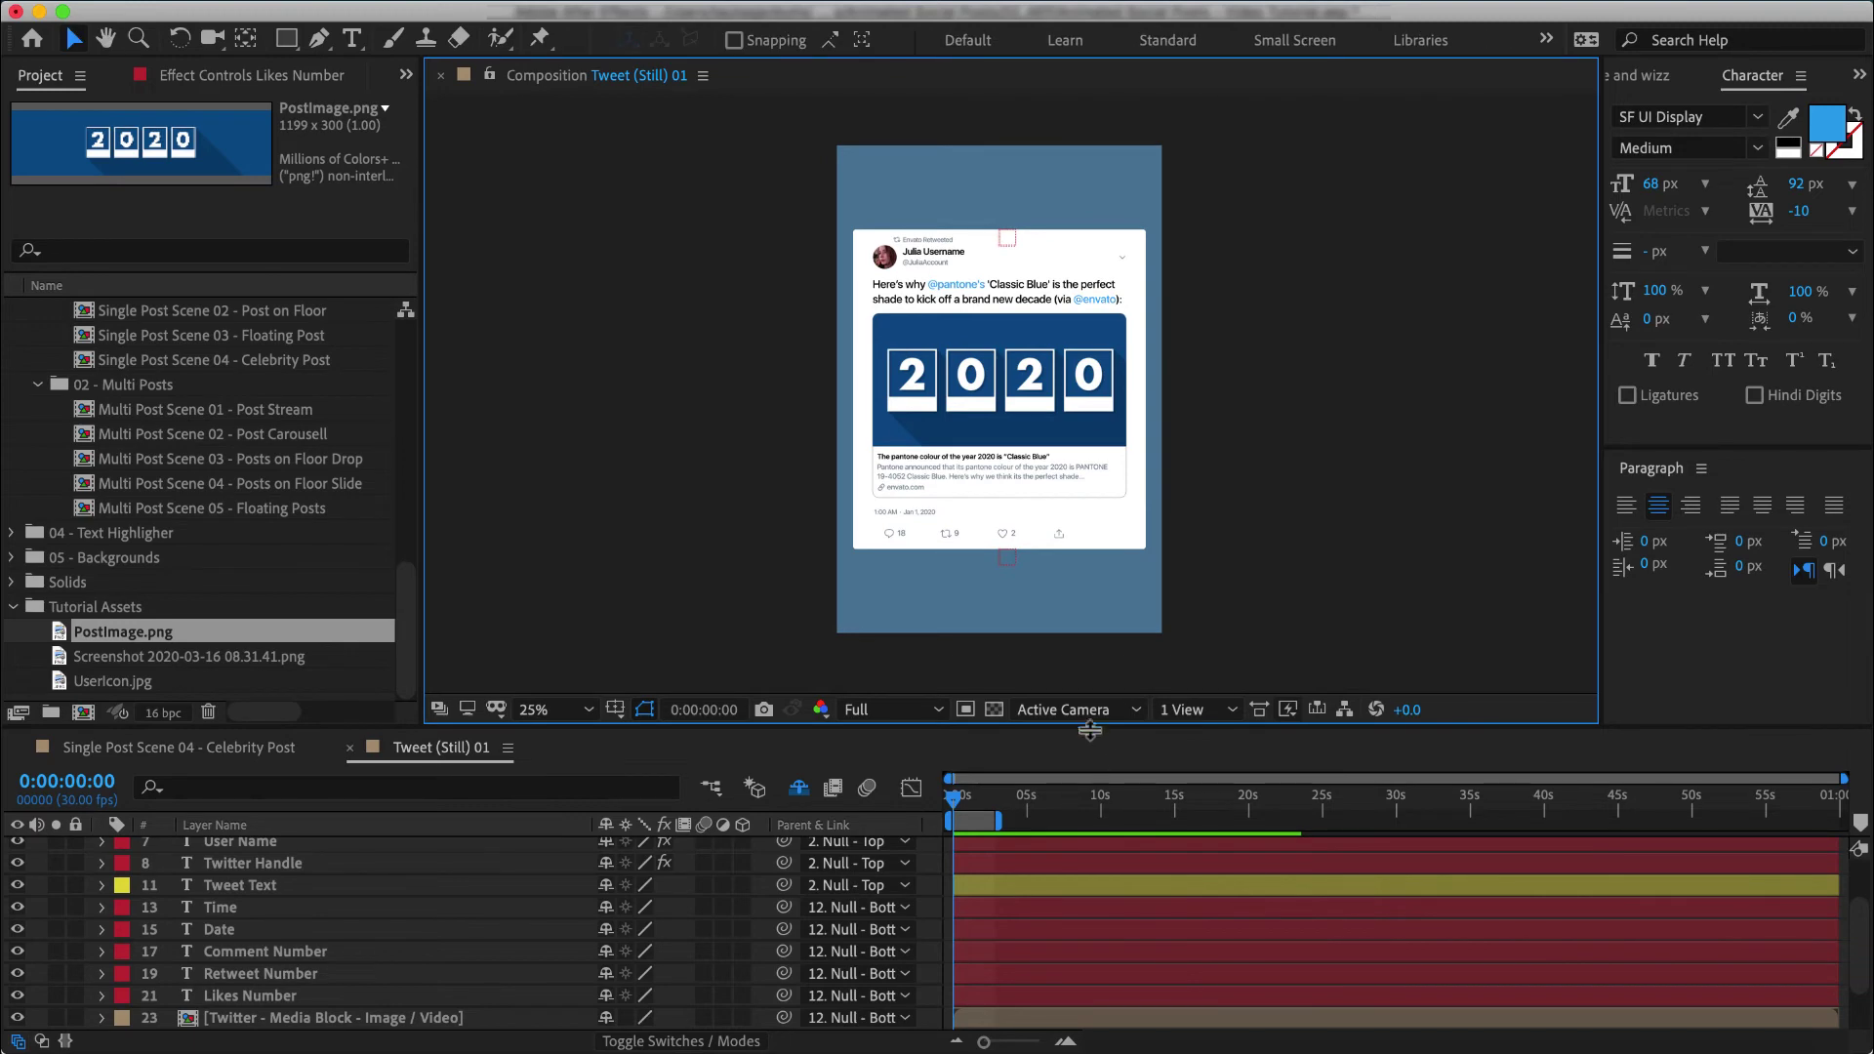
left_click_drag(1092, 732, 1093, 836)
key("period")
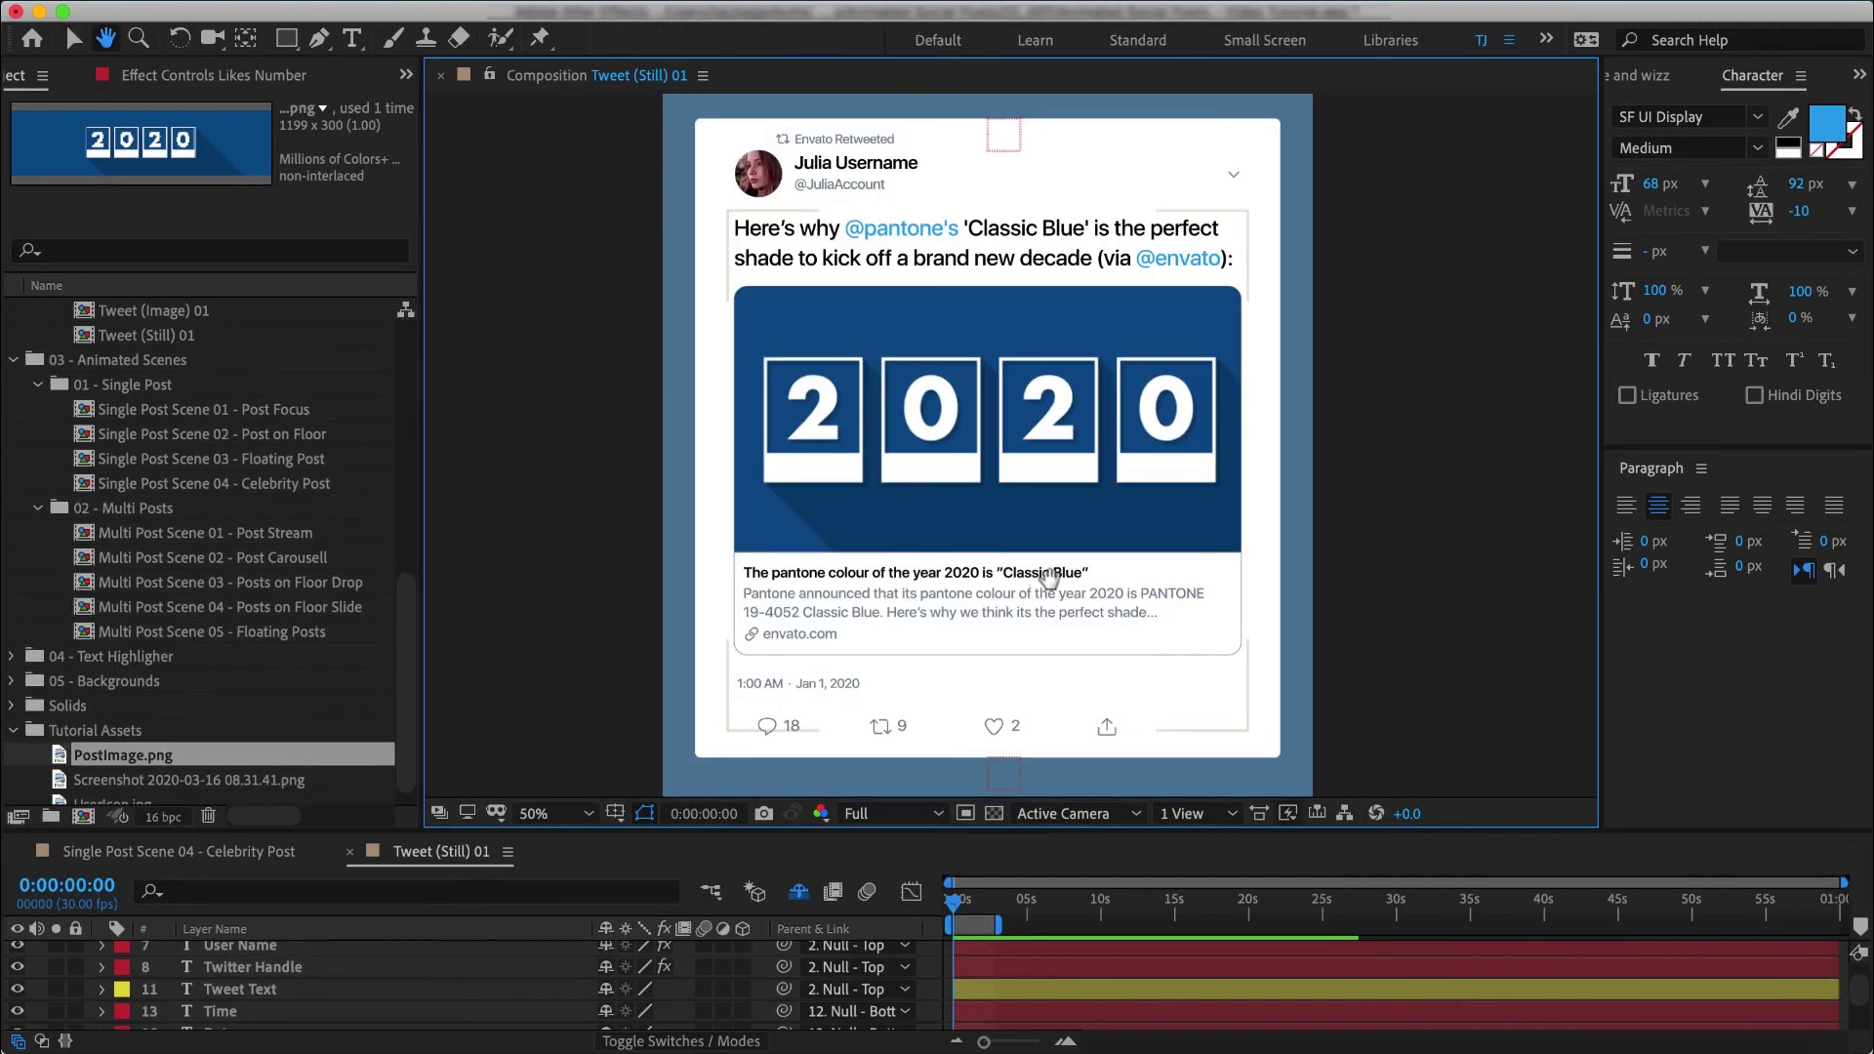
key("h")
left_click_drag(1054, 514, 1054, 515)
key("v")
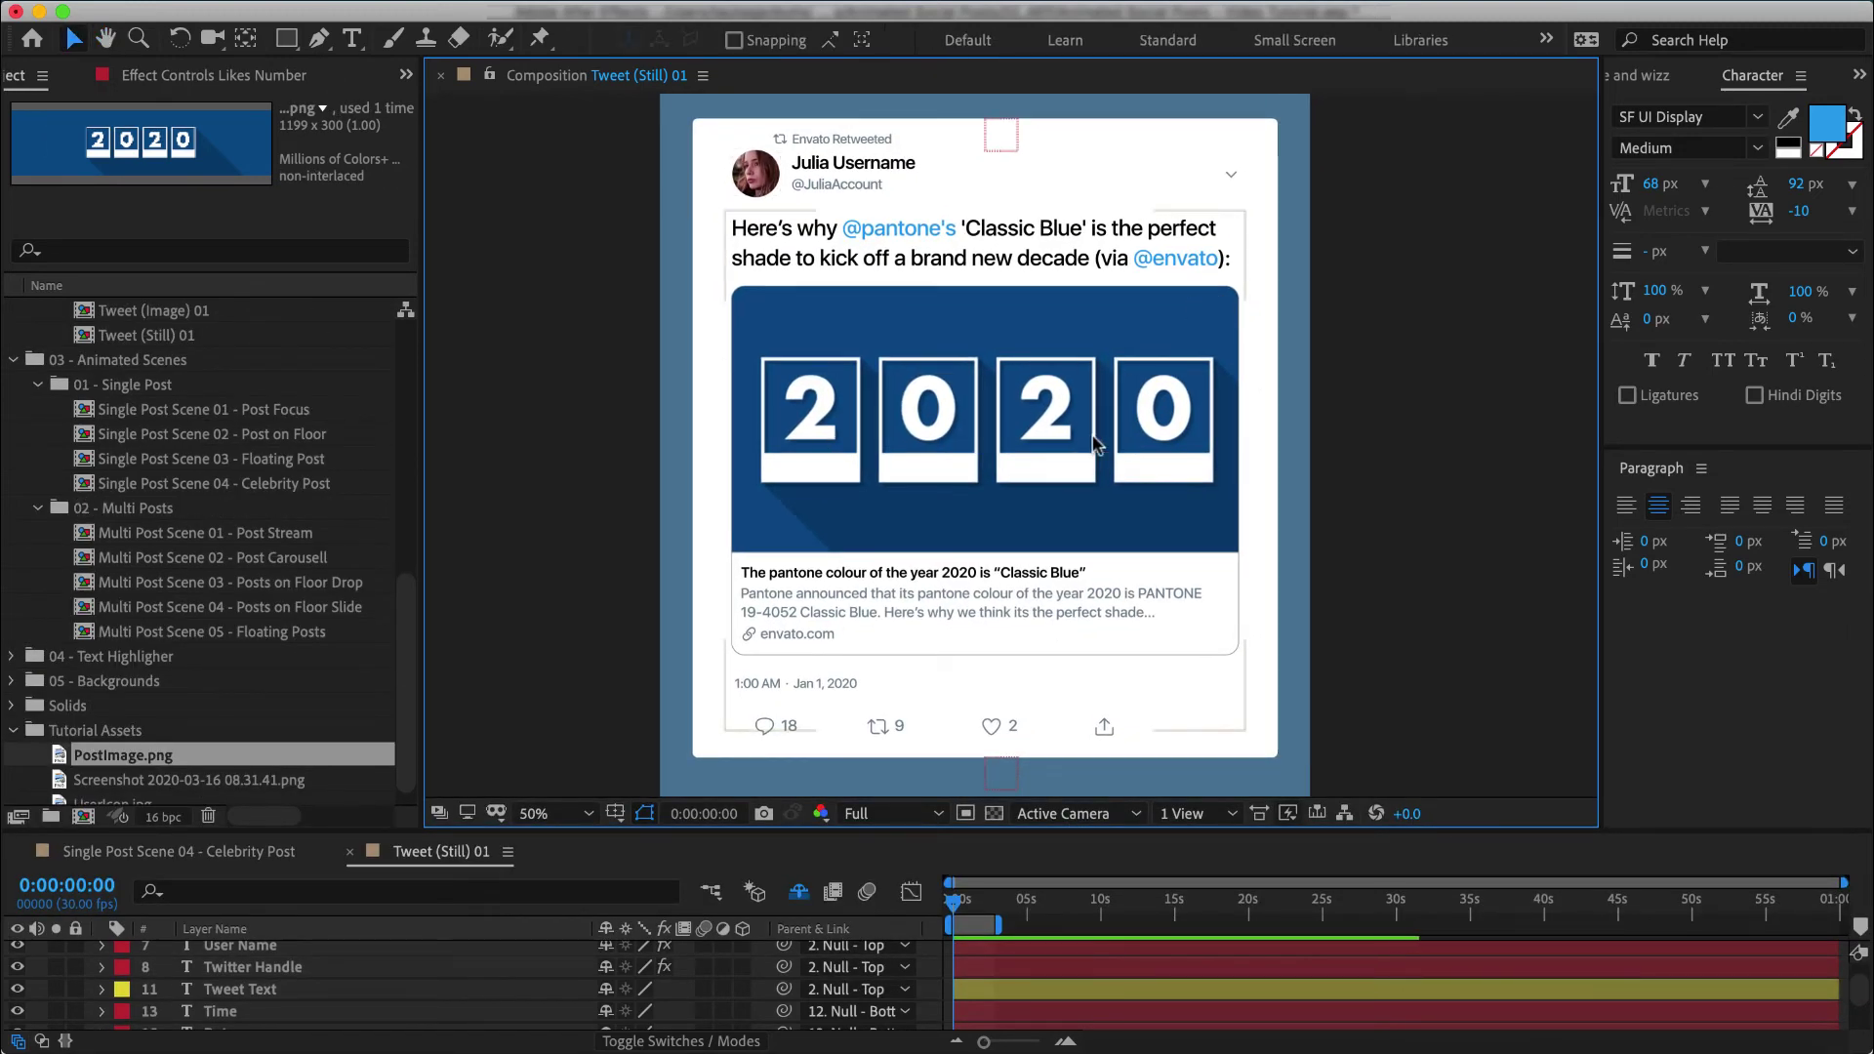
key("h")
left_click_drag(927, 346, 1016, 351)
key("v")
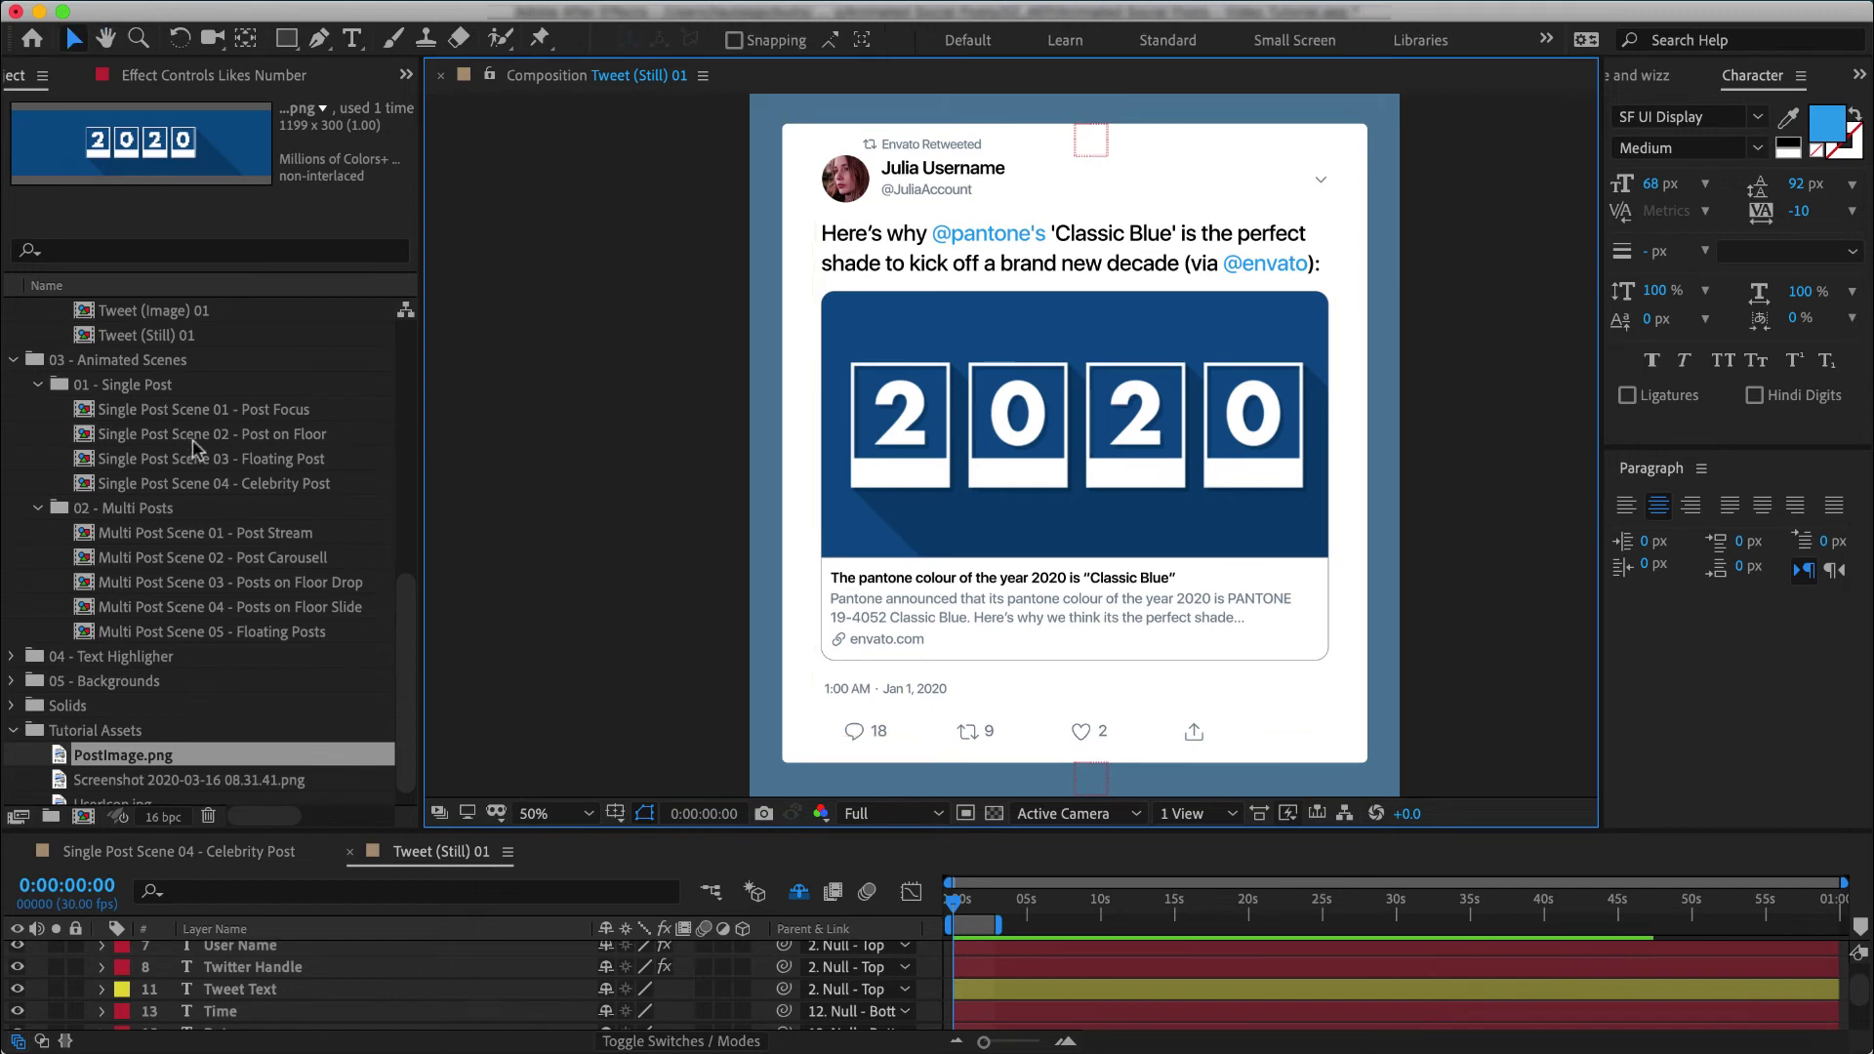
Step: Open the Tweet (Animated) 01 composition from the Twitter folder and enlarge the timeline area to show more layers
scroll(192, 447, "up", 4)
left_click(179, 461)
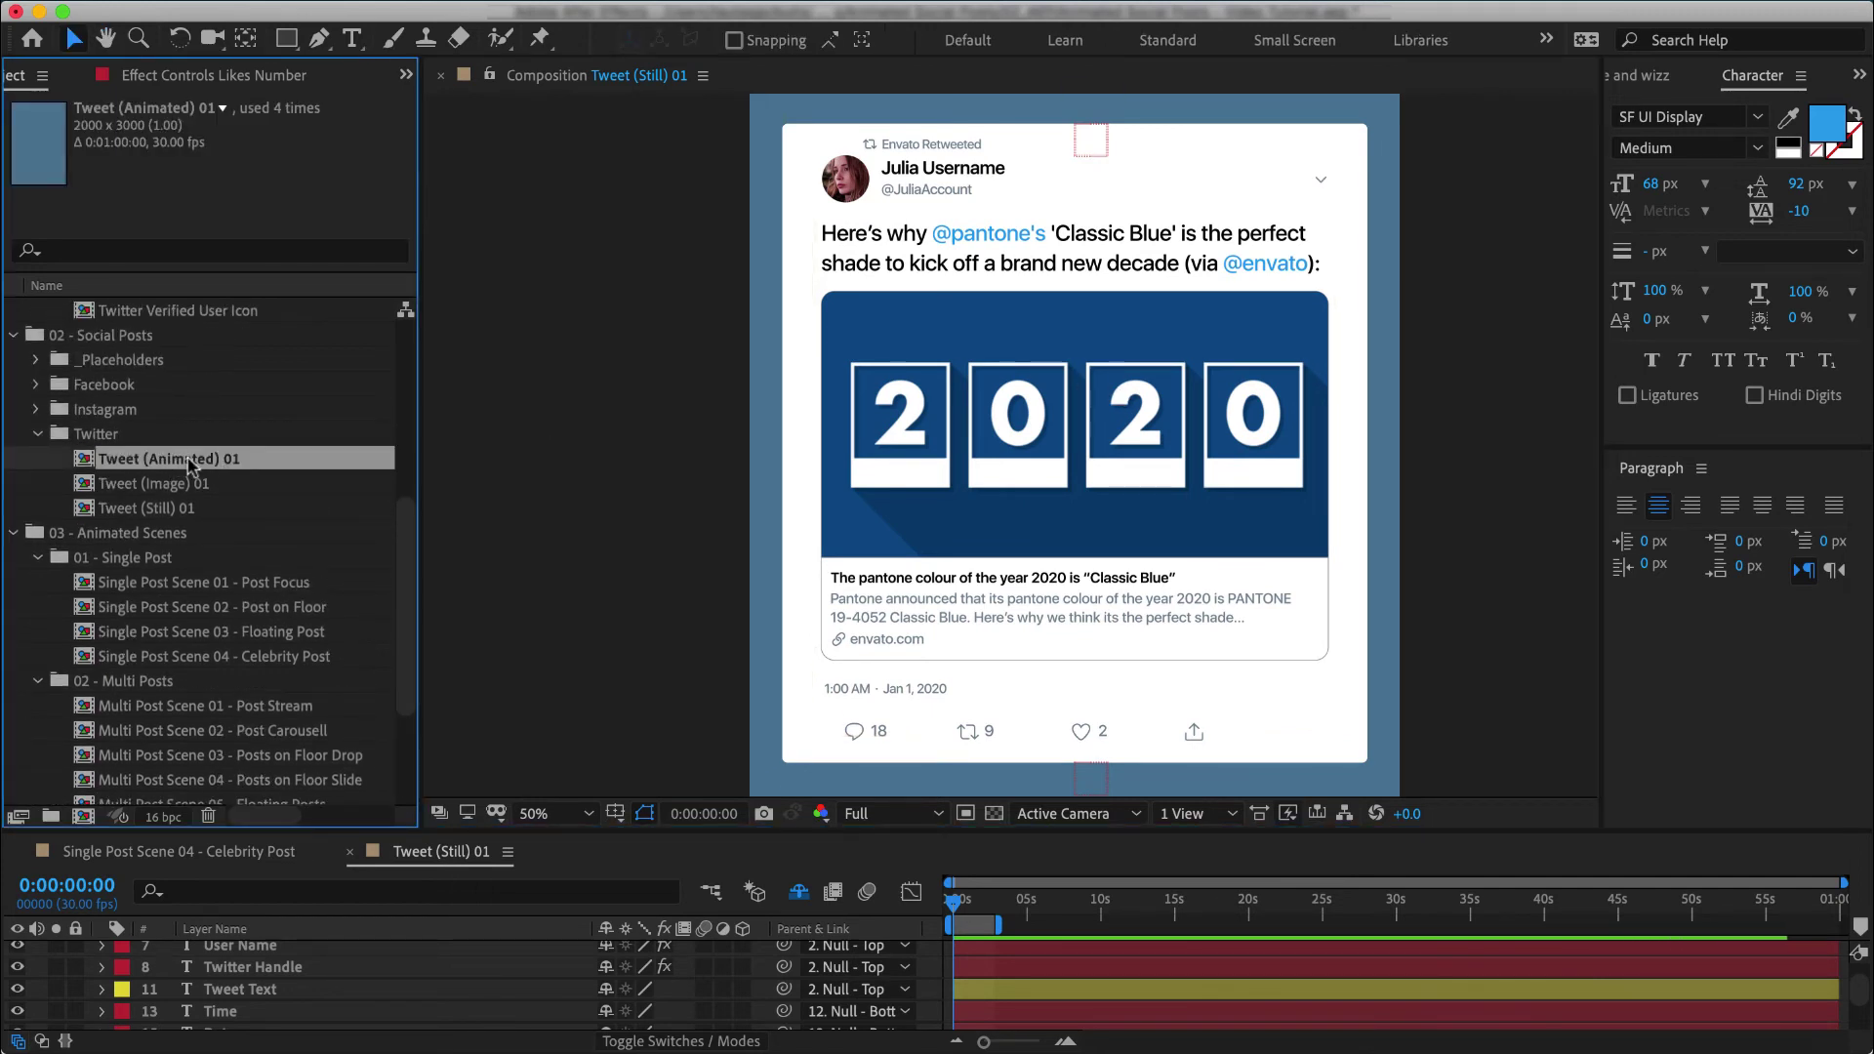
double_click(198, 465)
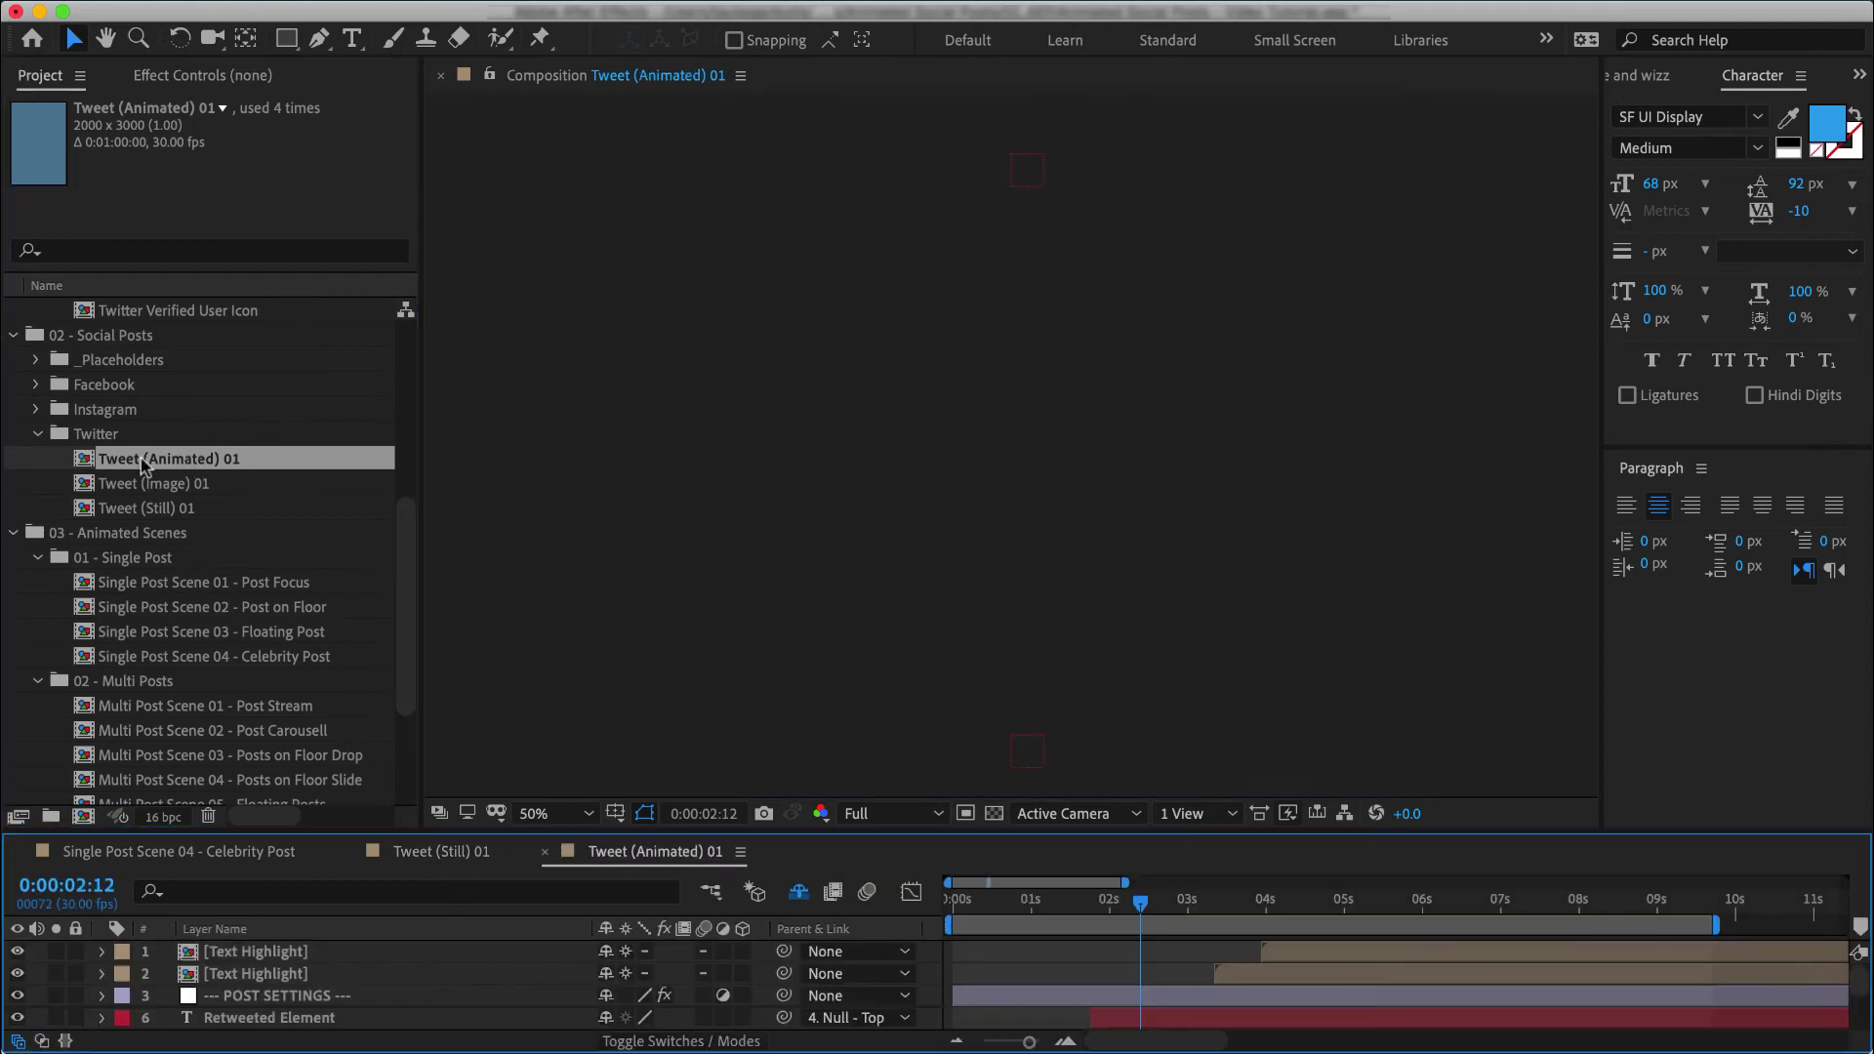
left_click_drag(991, 832, 991, 750)
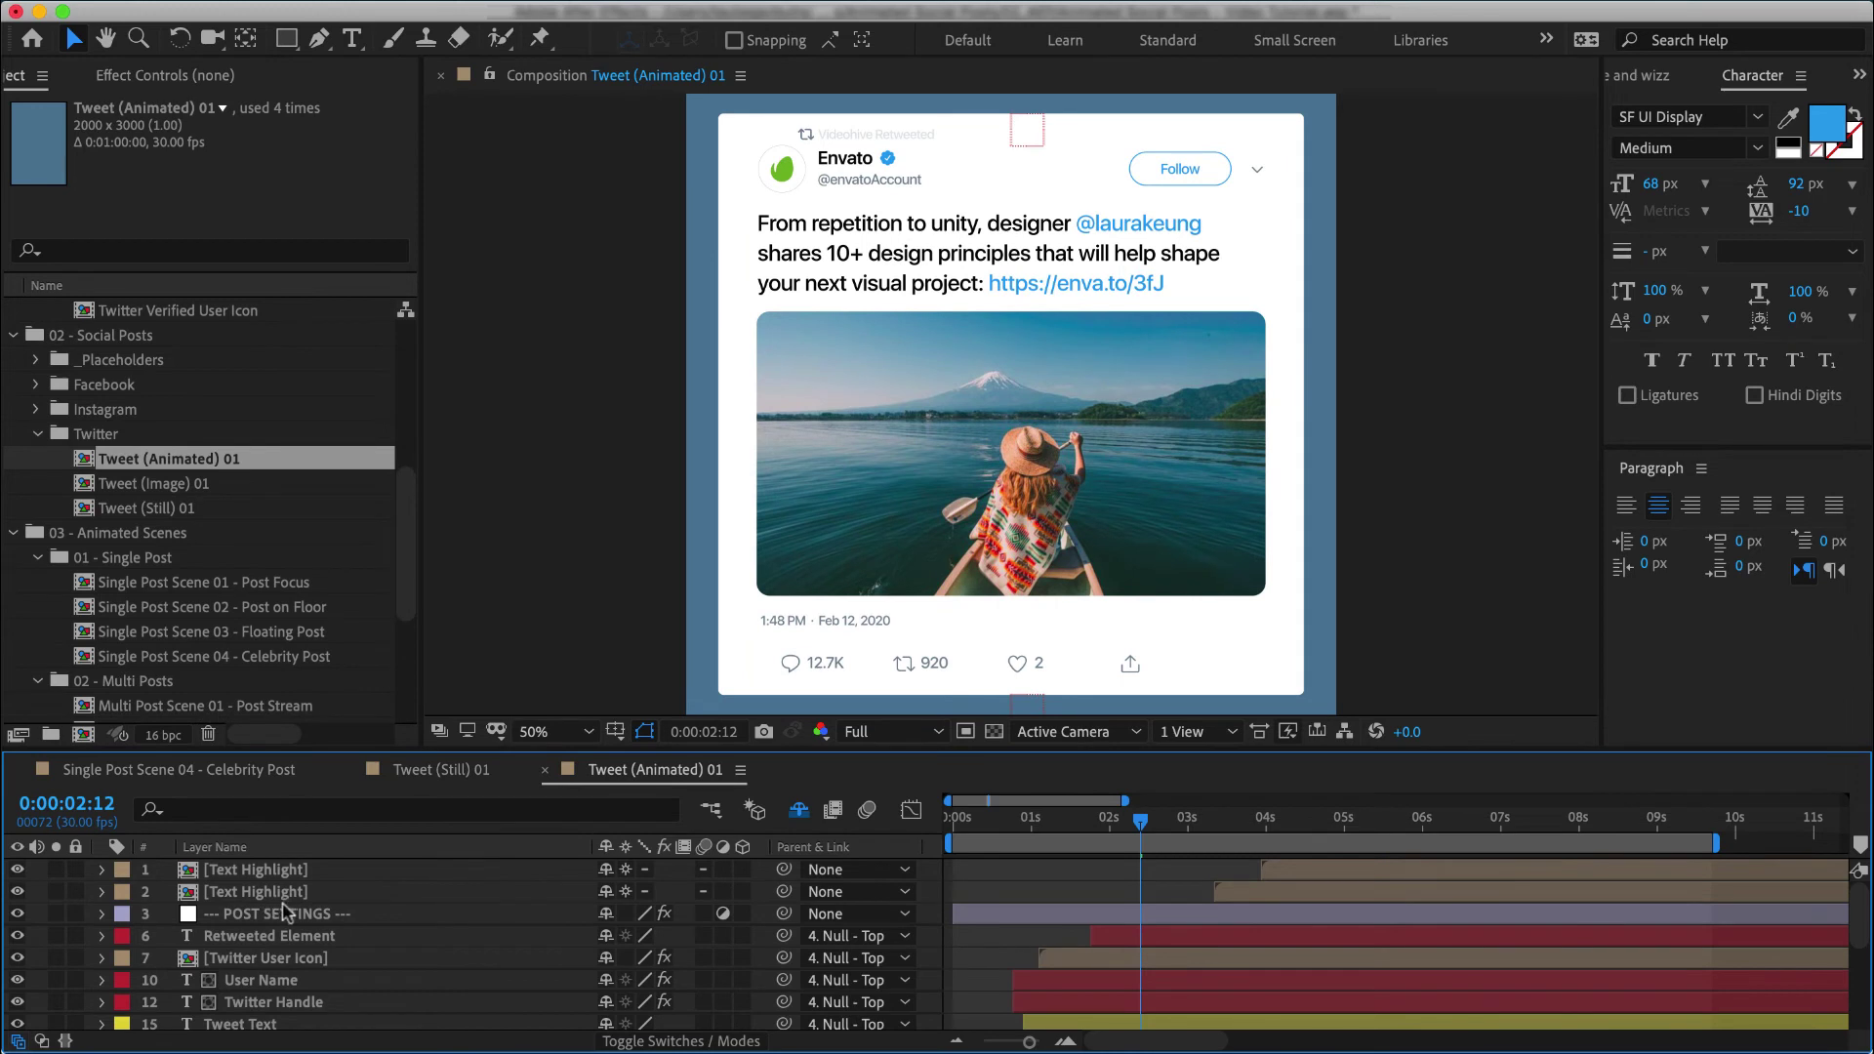
Step: Delete the two Text Highlight layers from the Tweet (Animated) 01 composition
left_click(256, 870)
left_click(283, 891, "shift")
key("Delete")
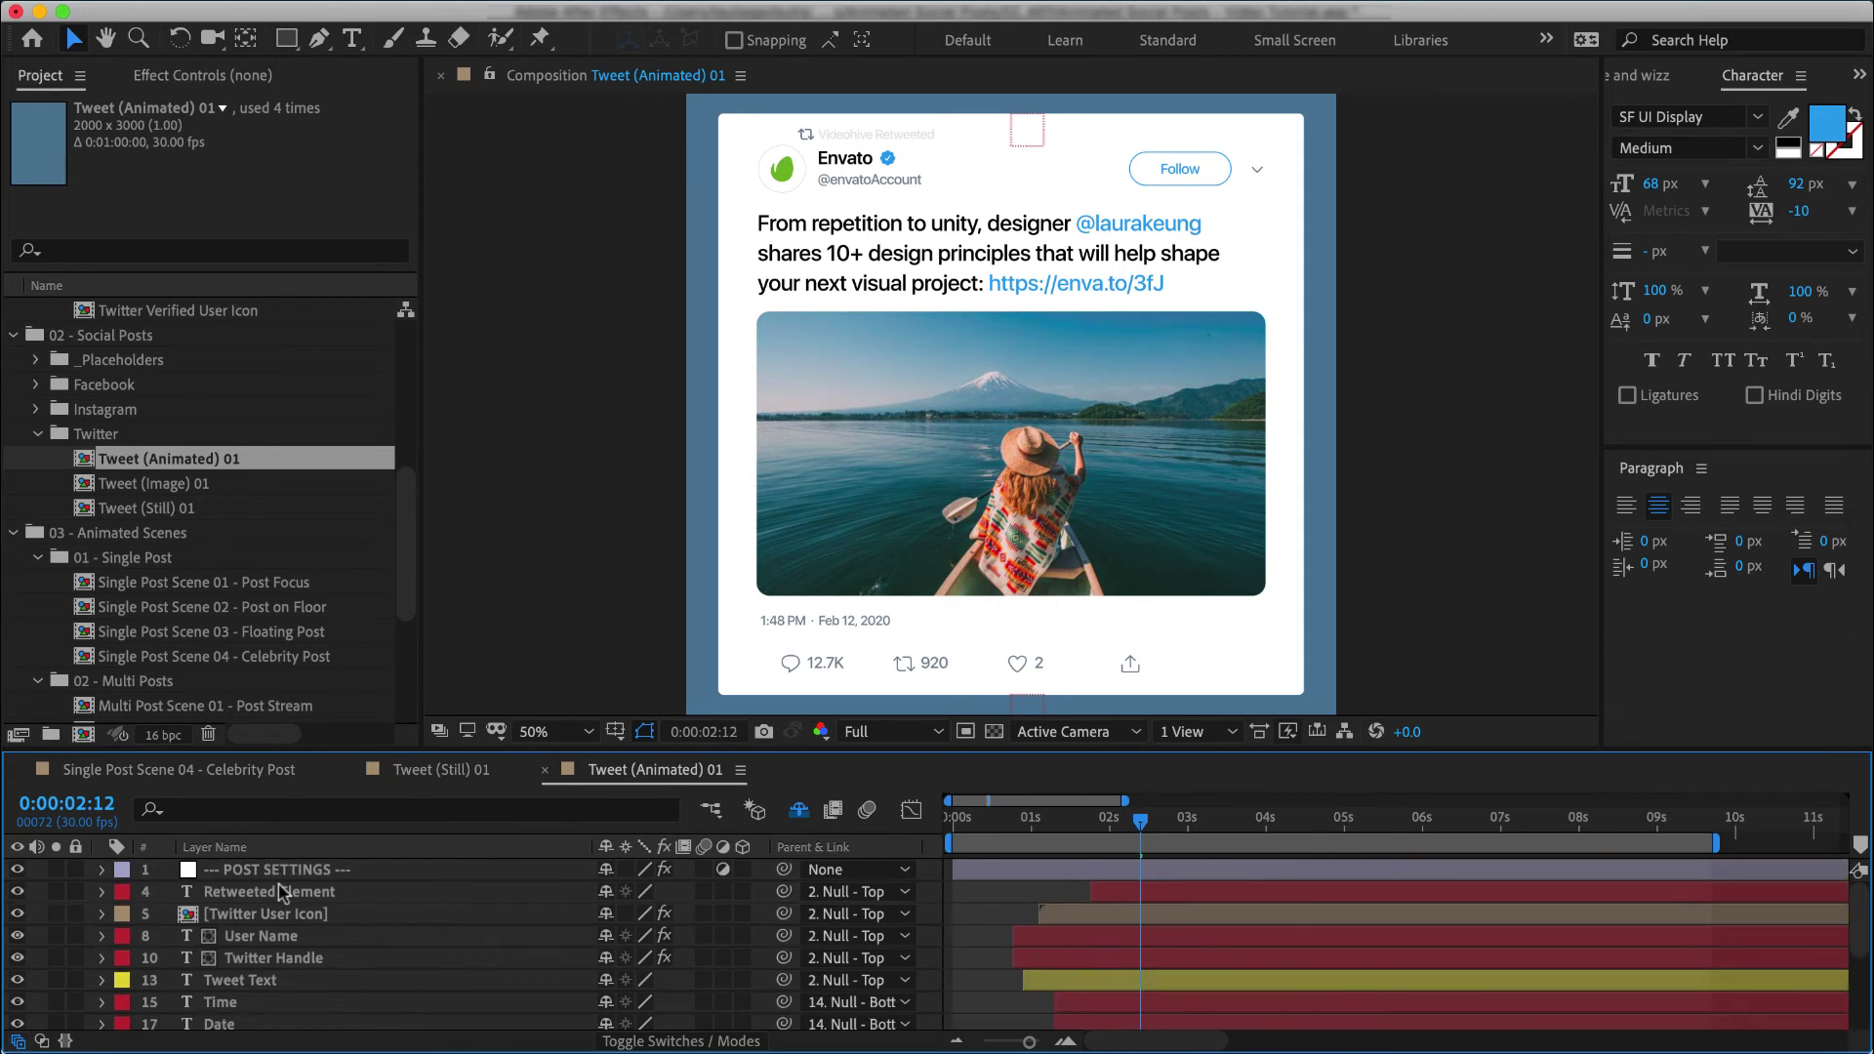
Step: Show the POST SETTINGS layer's effect controls and scrub through the tweet with the At Start animation type
left_click(279, 872)
left_click(224, 72)
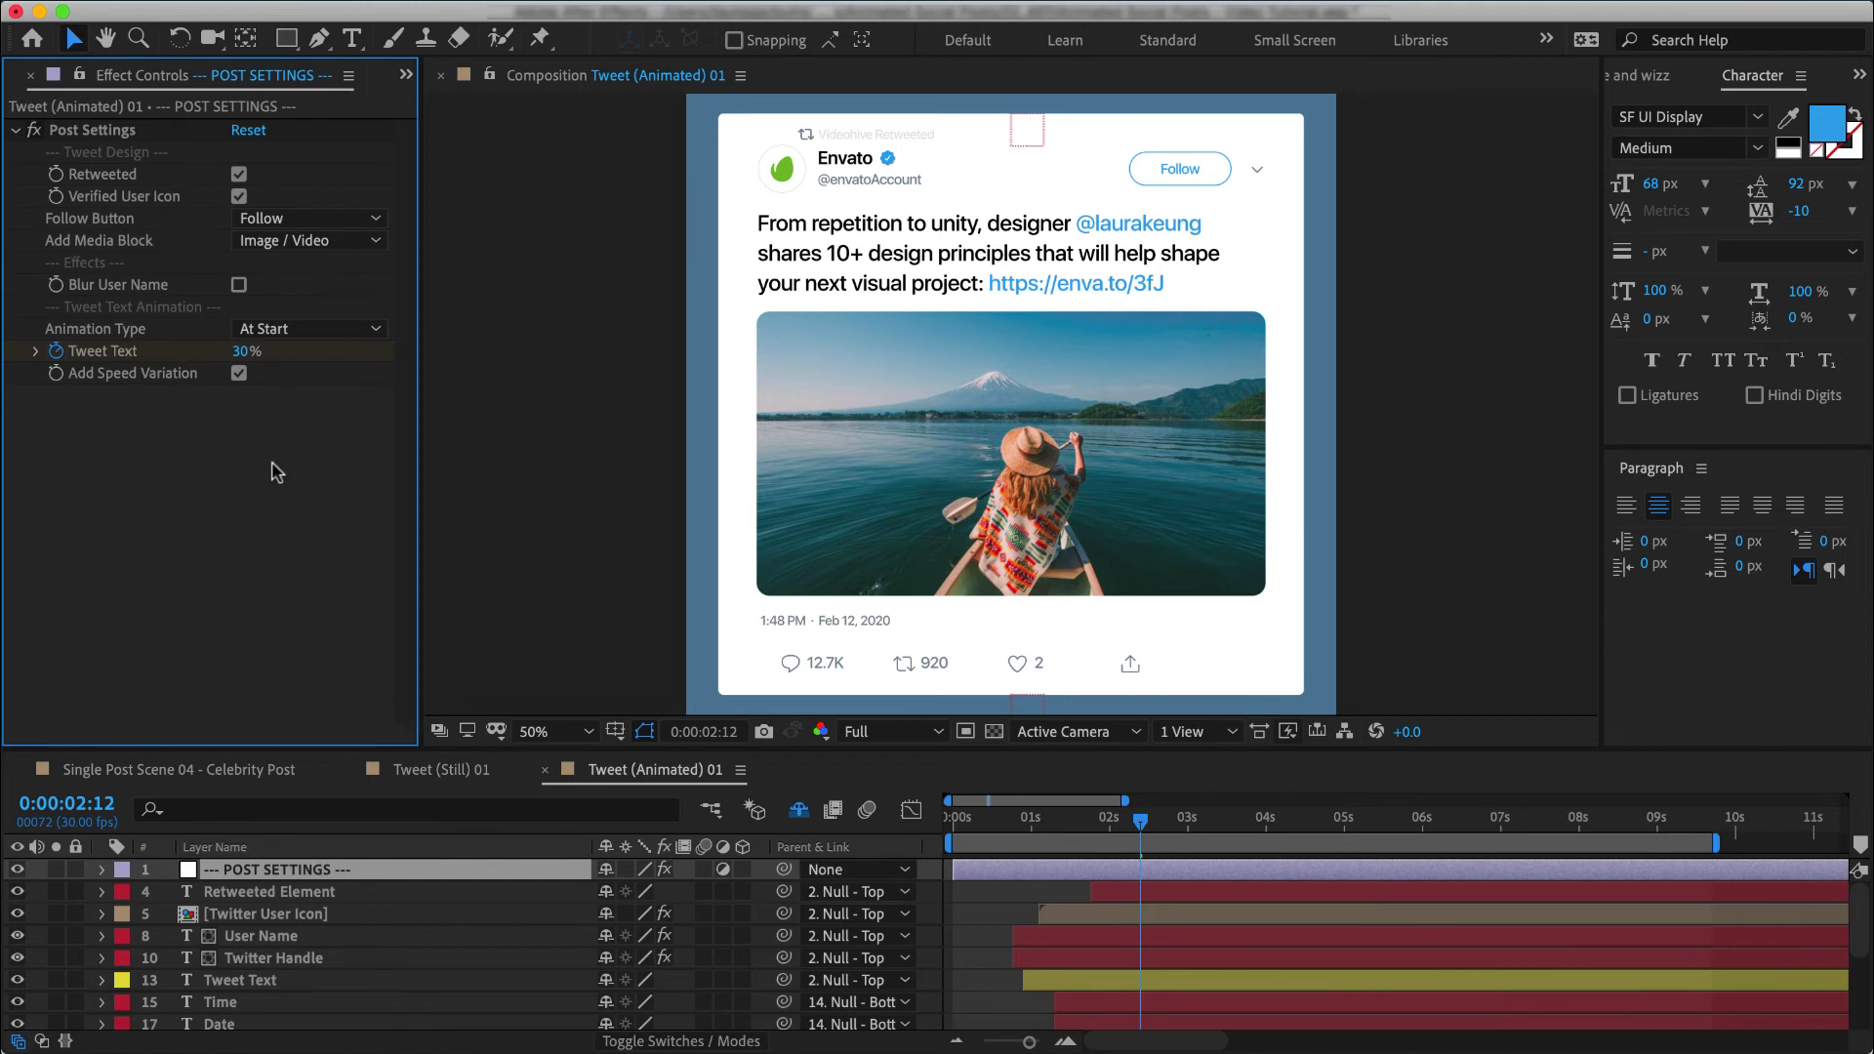
left_click(290, 339)
left_click(273, 359)
left_click_drag(1006, 815, 1071, 819)
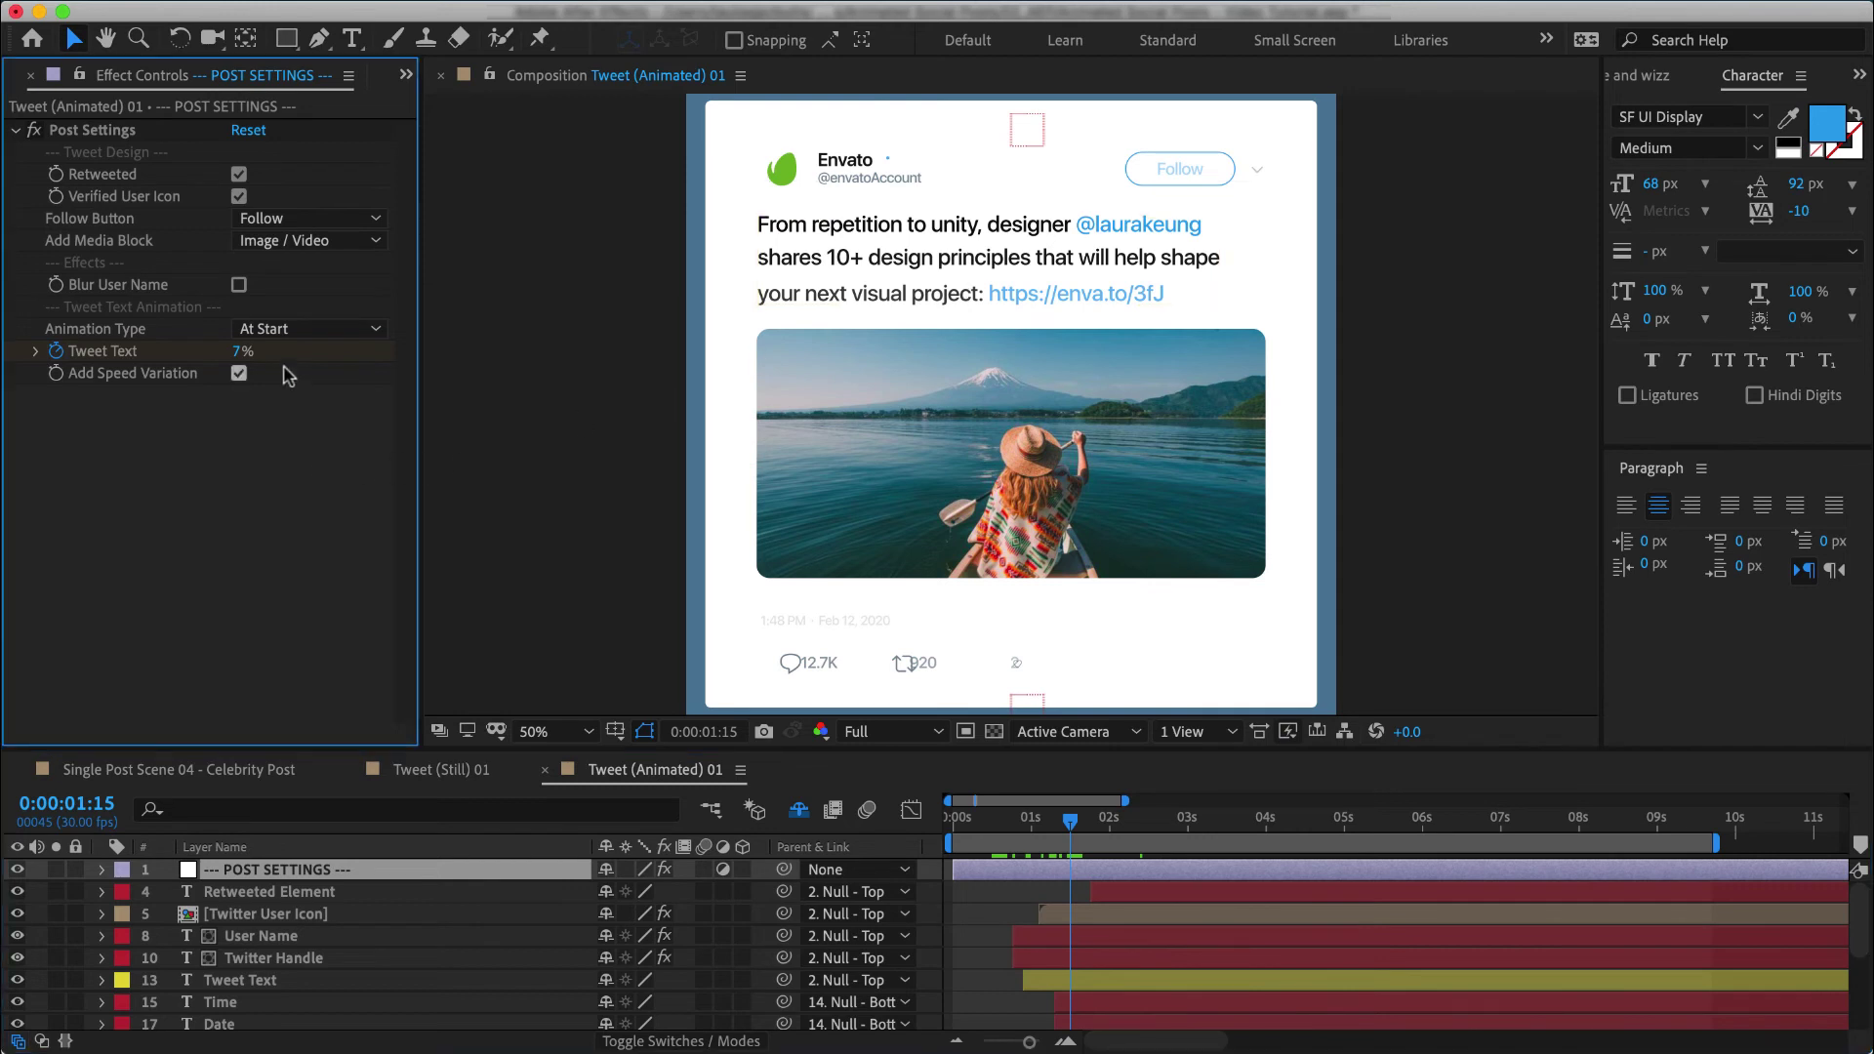
Step: Set the tweet text's Animation Type to Use Slider, expand its slider and reveal the Tweet Text keyframes in the timeline
left_click(288, 330)
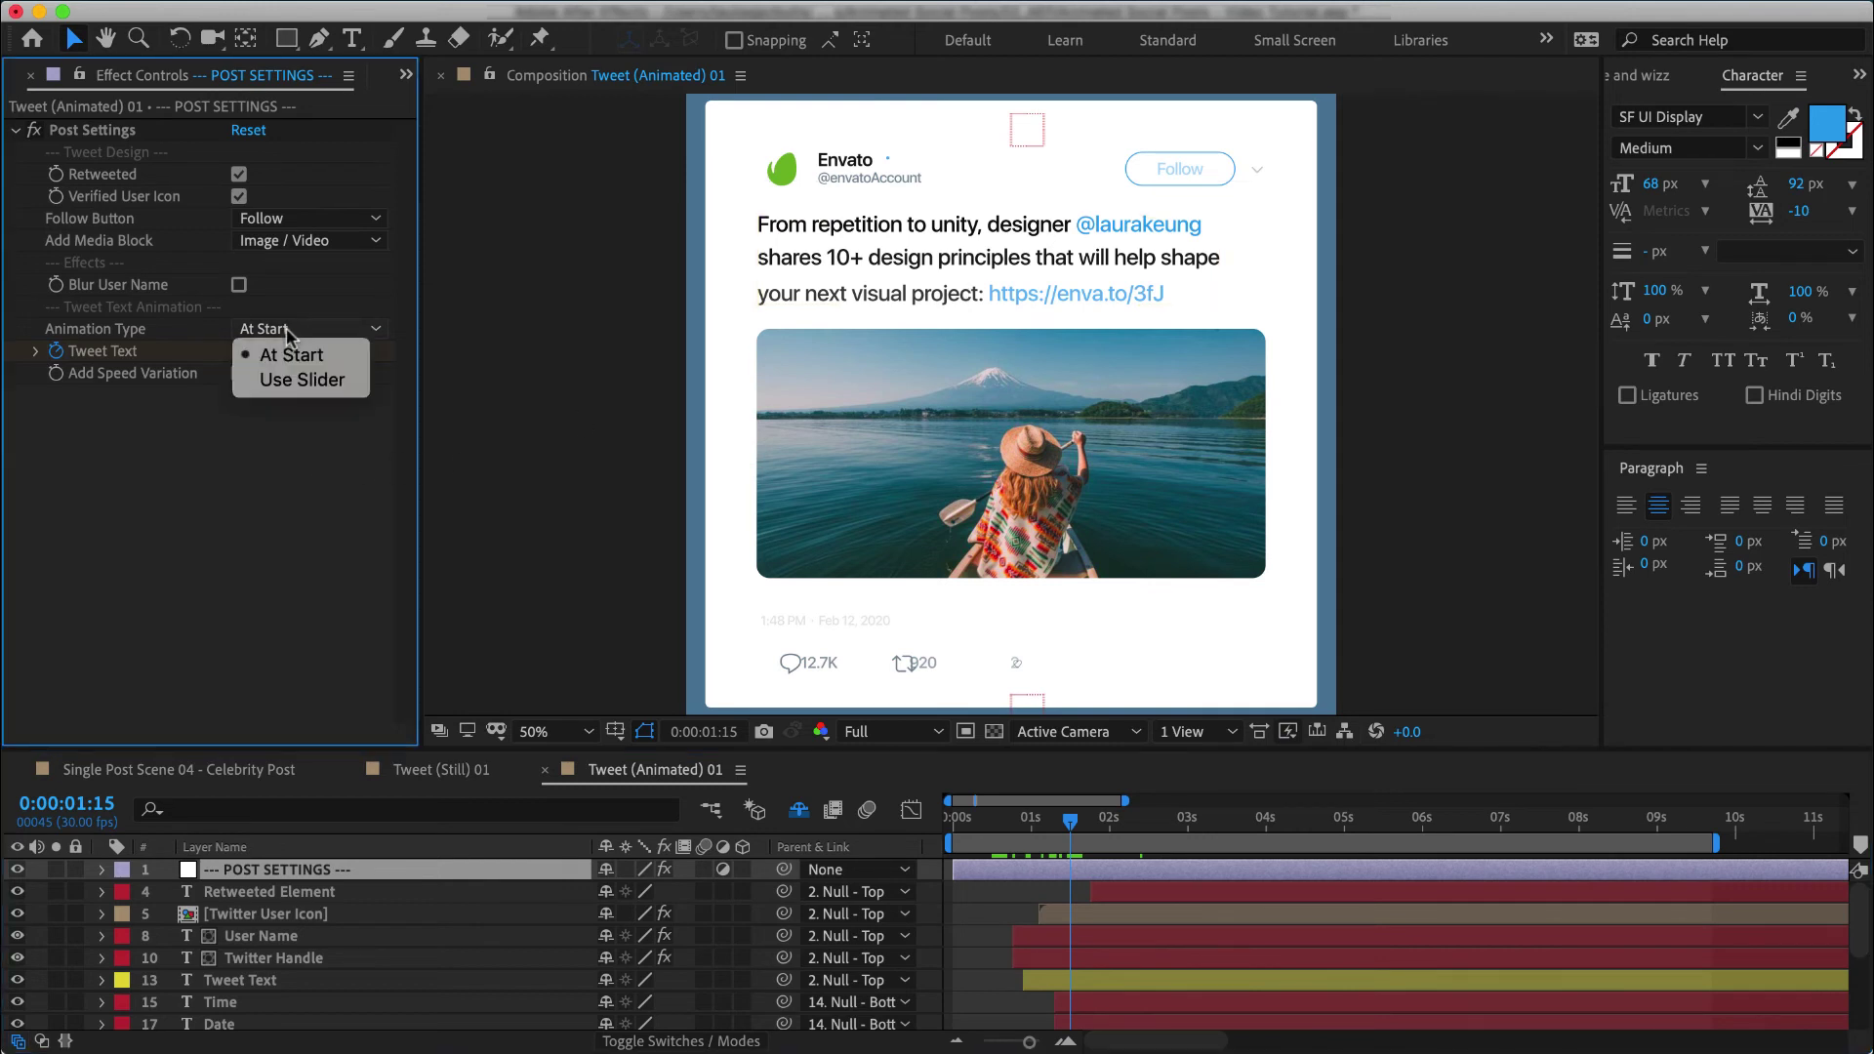
left_click(286, 381)
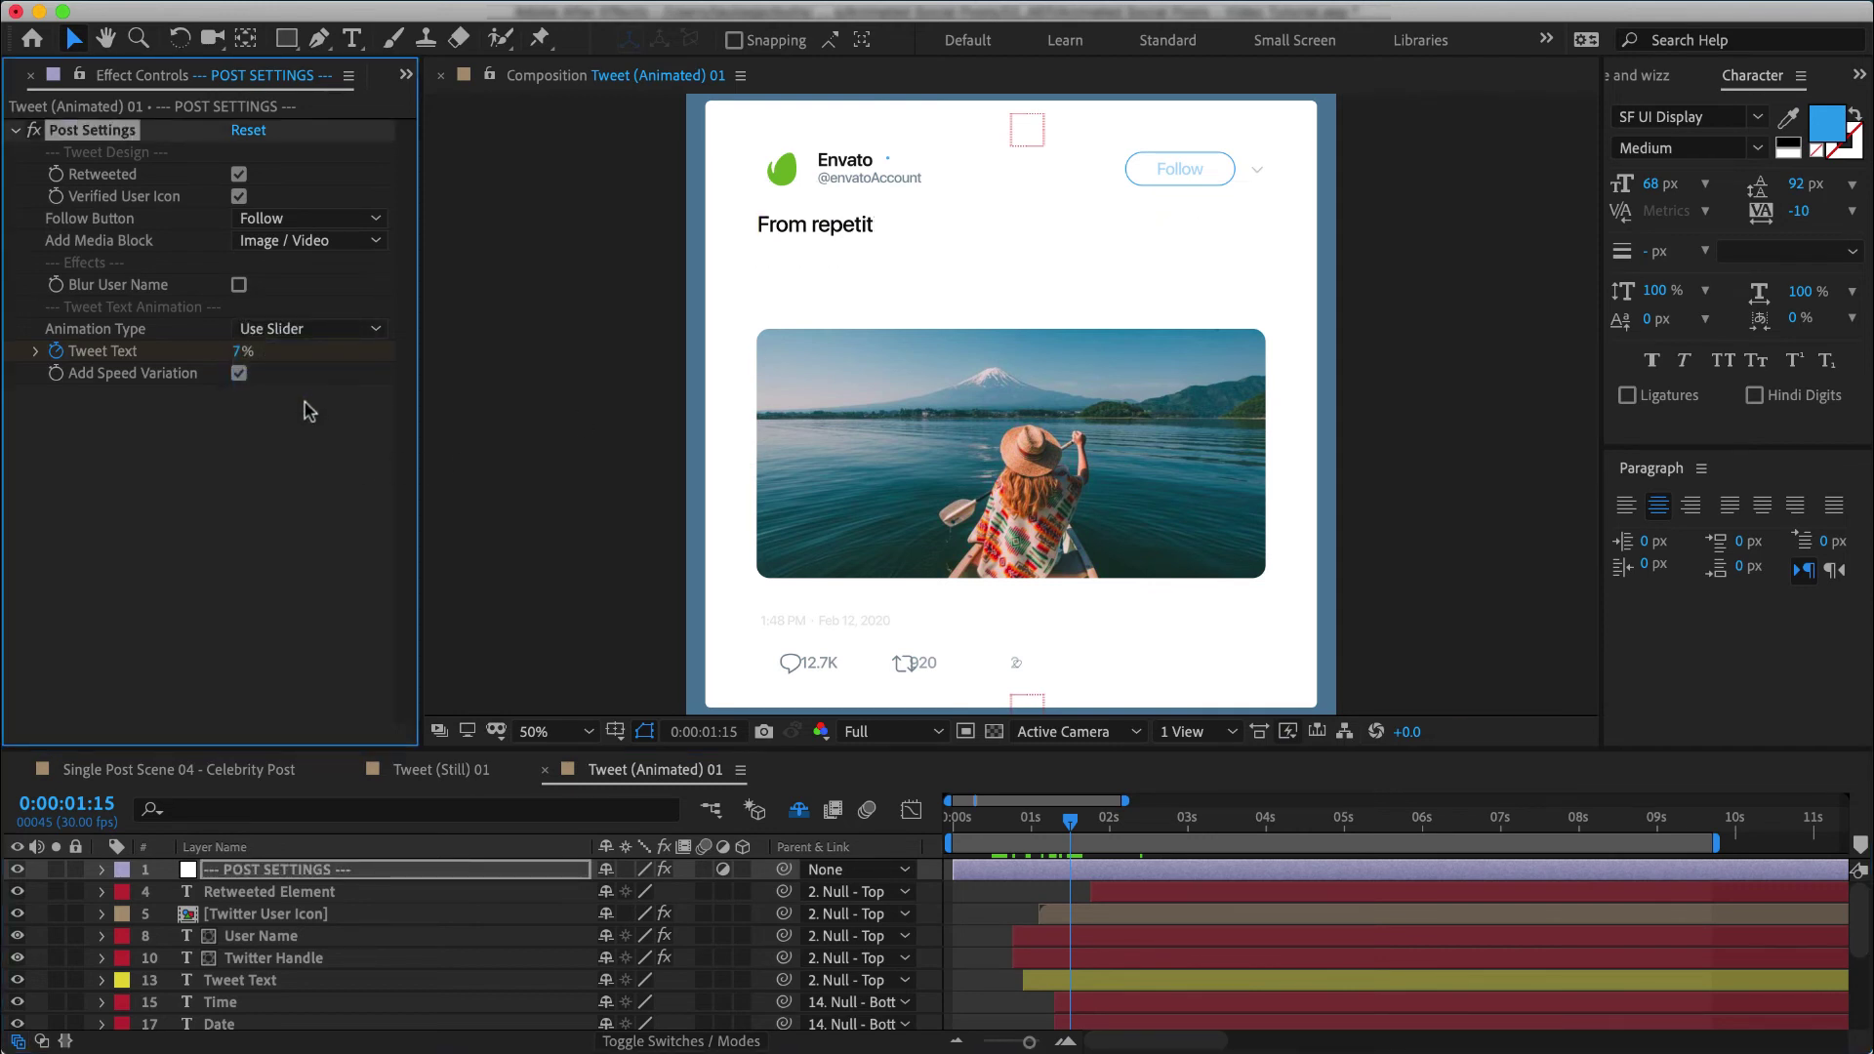
left_click(36, 353)
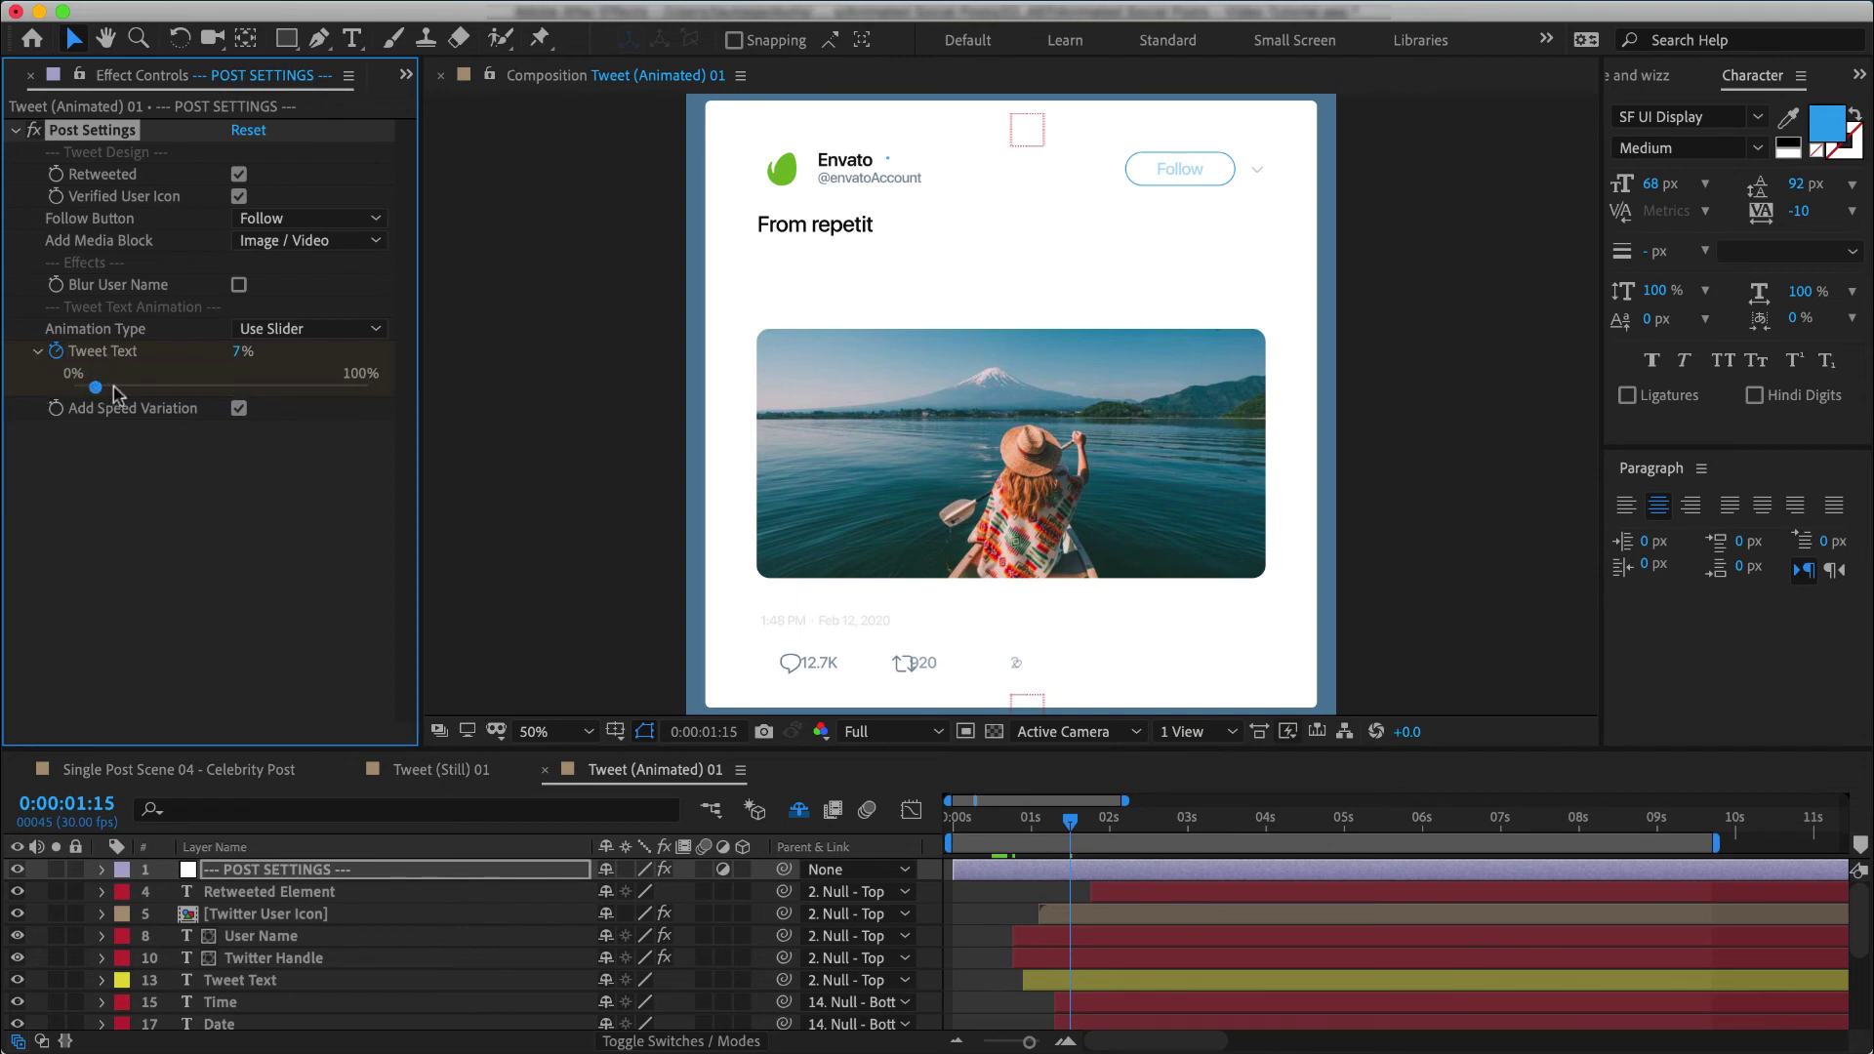
left_click(1078, 875)
key("u")
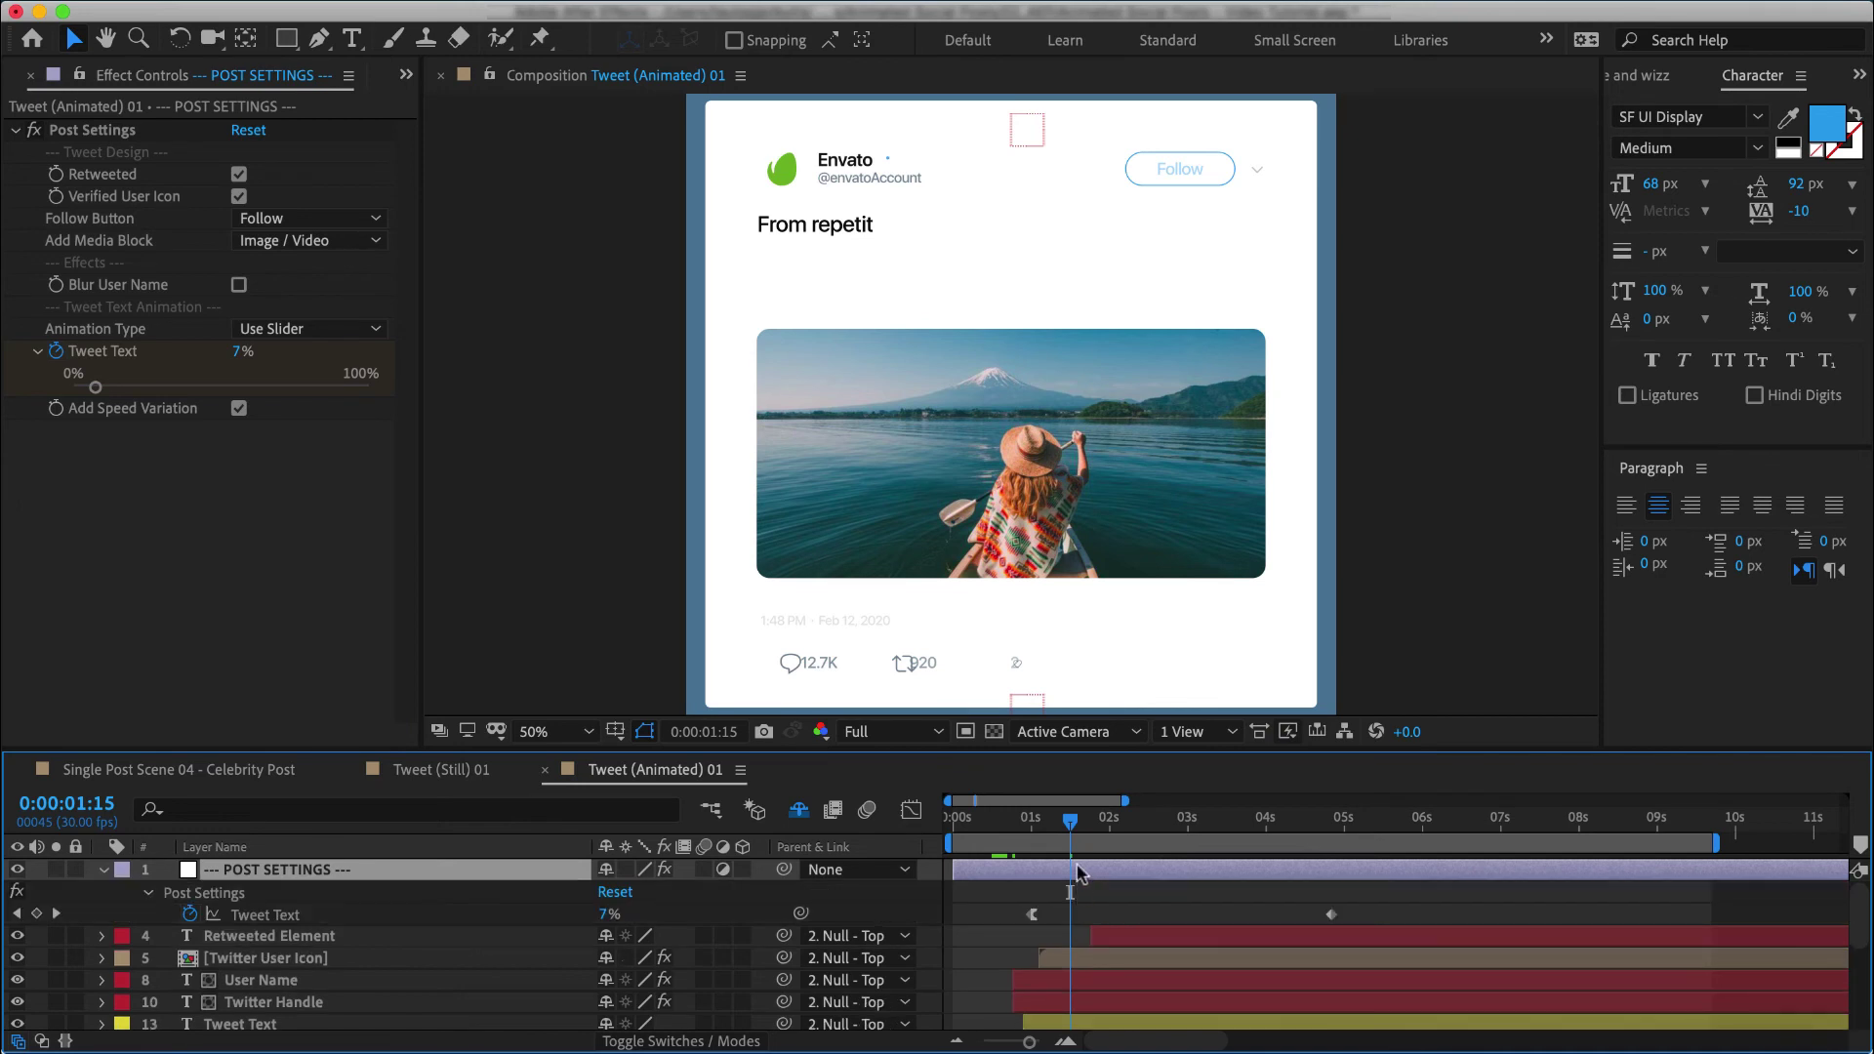
Step: Scrub through the slider-driven text animation and replace the tweet text with This is a quick demo message
left_click_drag(1090, 832, 1224, 835)
key("space")
double_click(986, 243)
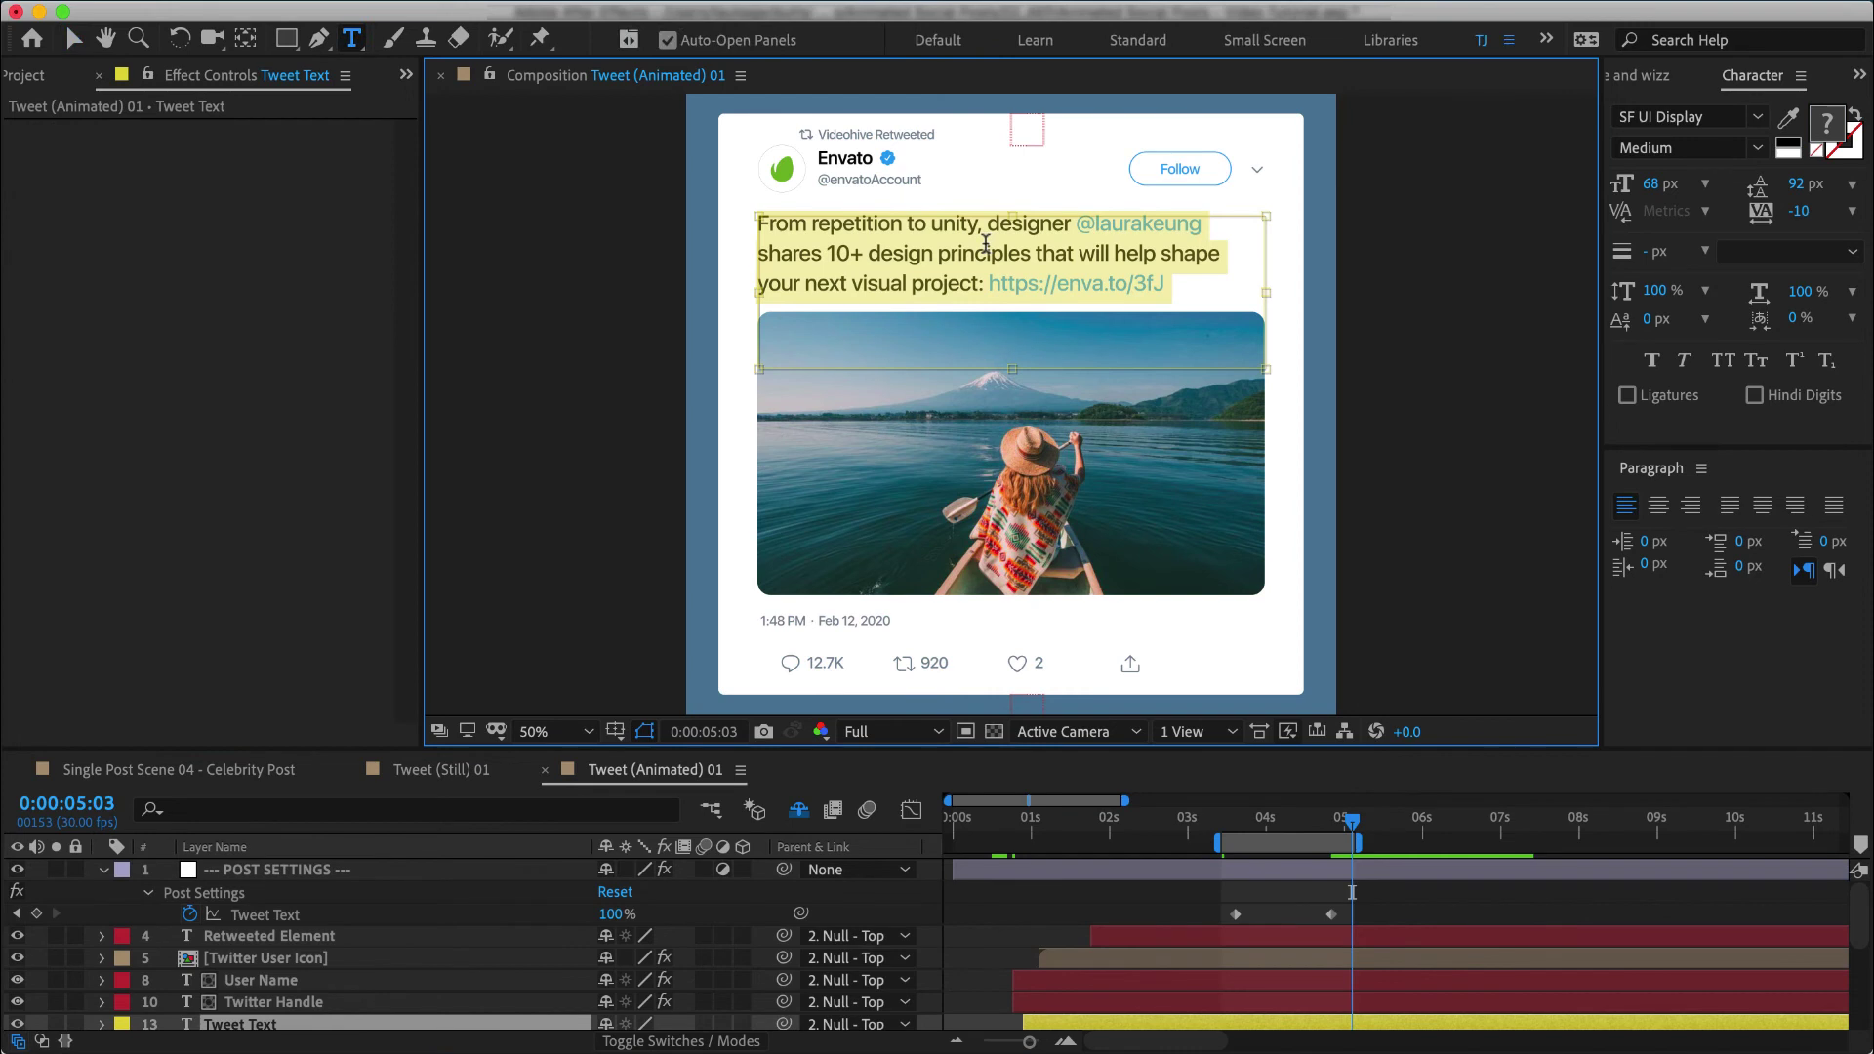
key("Escape")
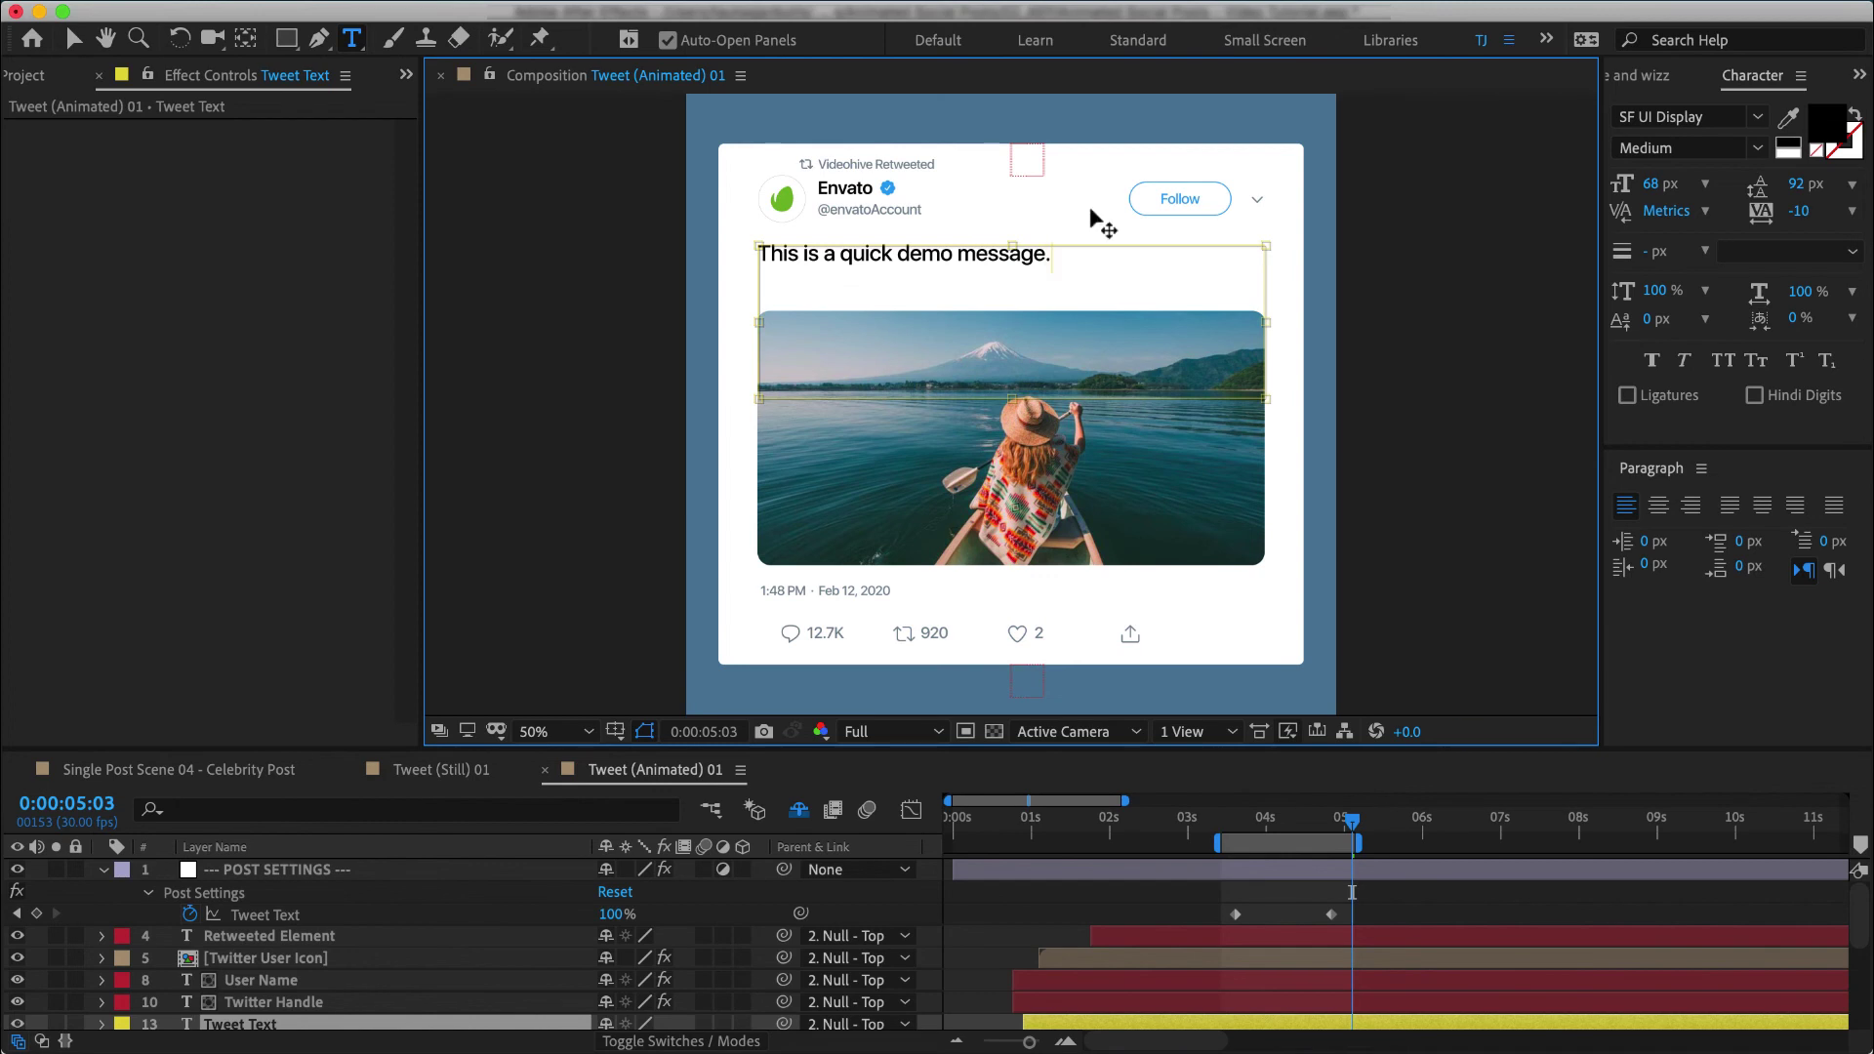
Step: Preview the tweet text's typing animation with Add Speed Variation enabled, viewing the message up close
left_click(1363, 915)
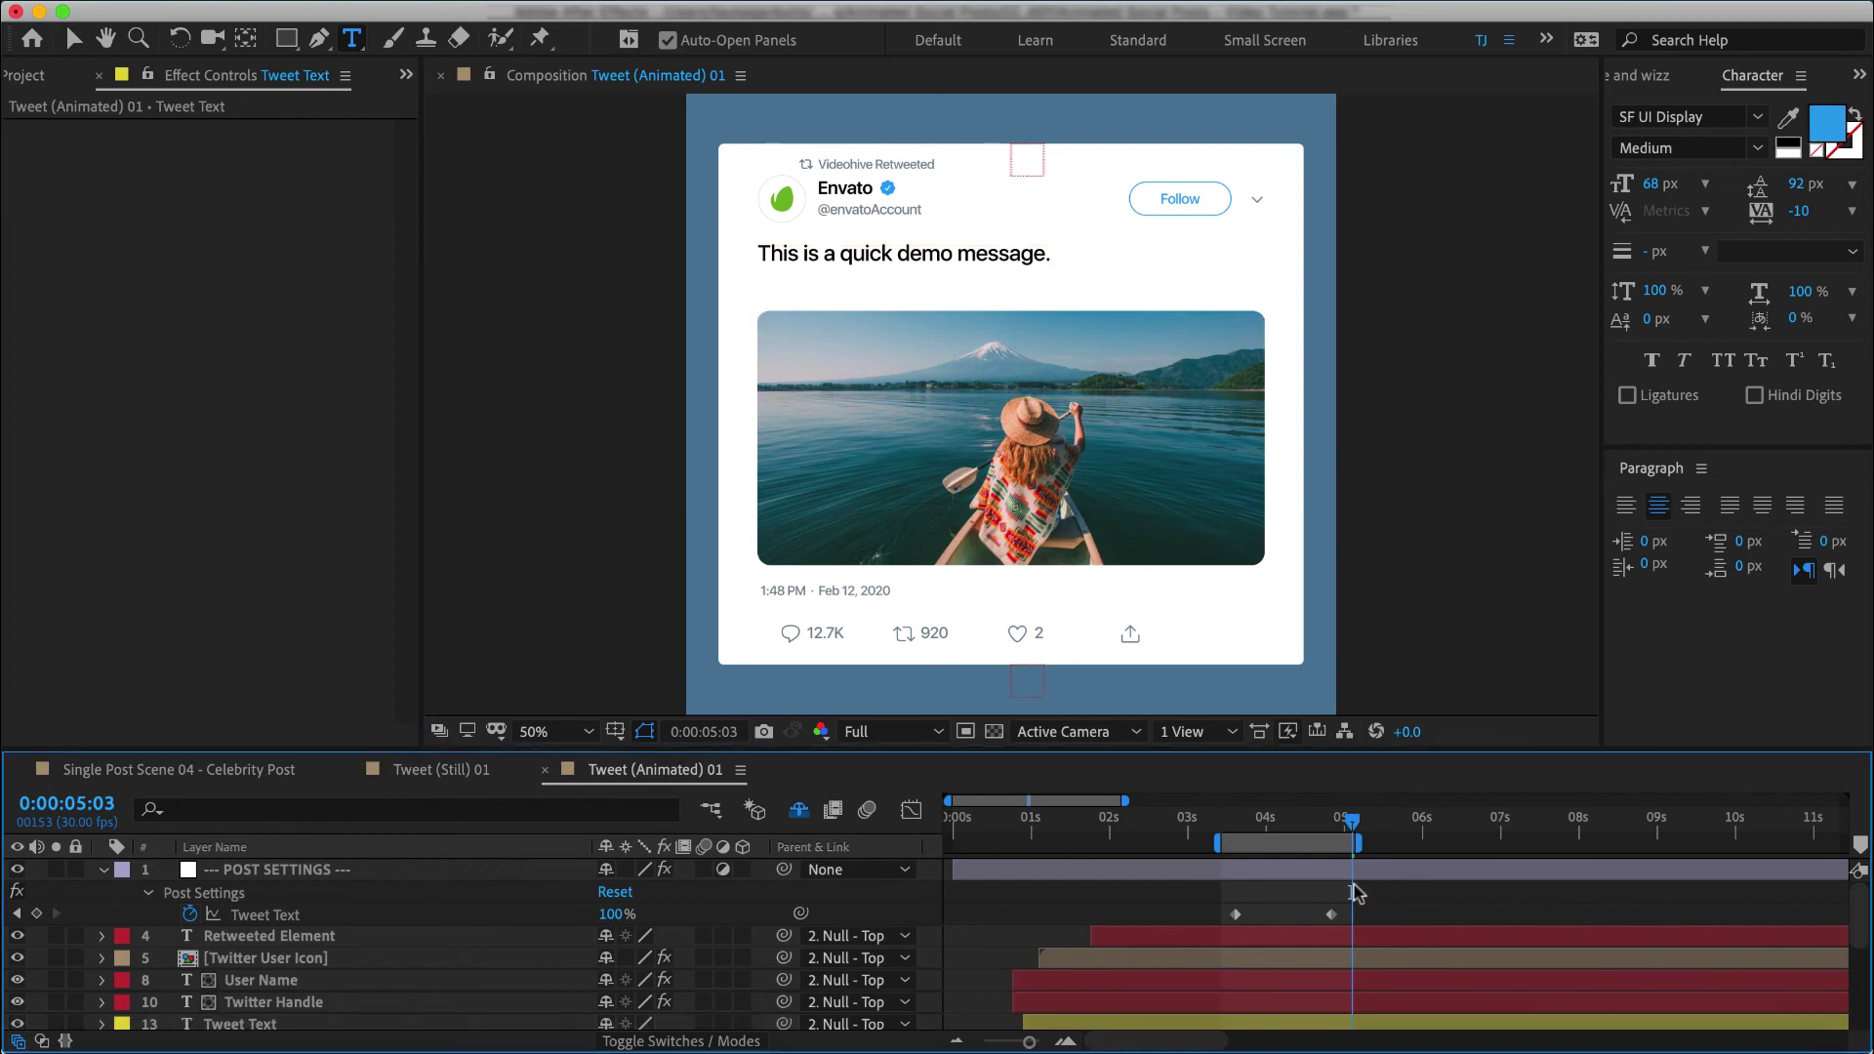
key("space")
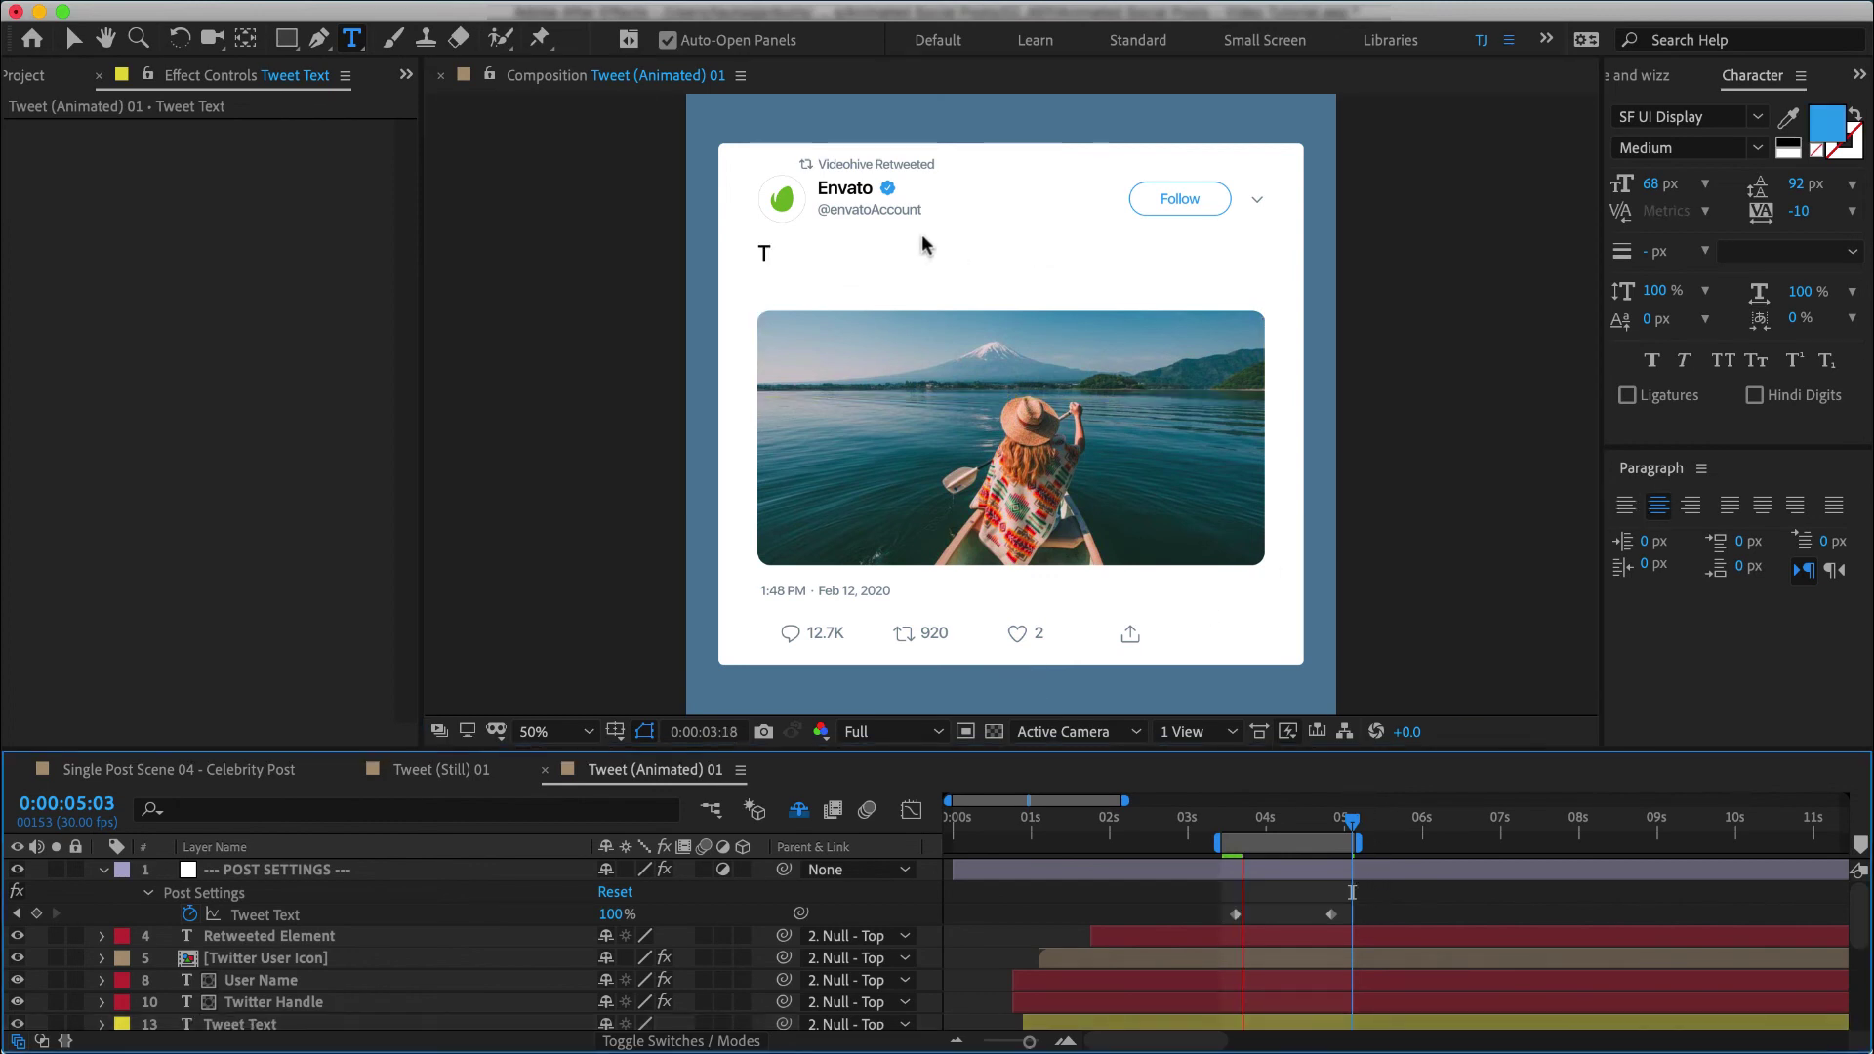
scroll(926, 244, "up", 2)
left_click(328, 872)
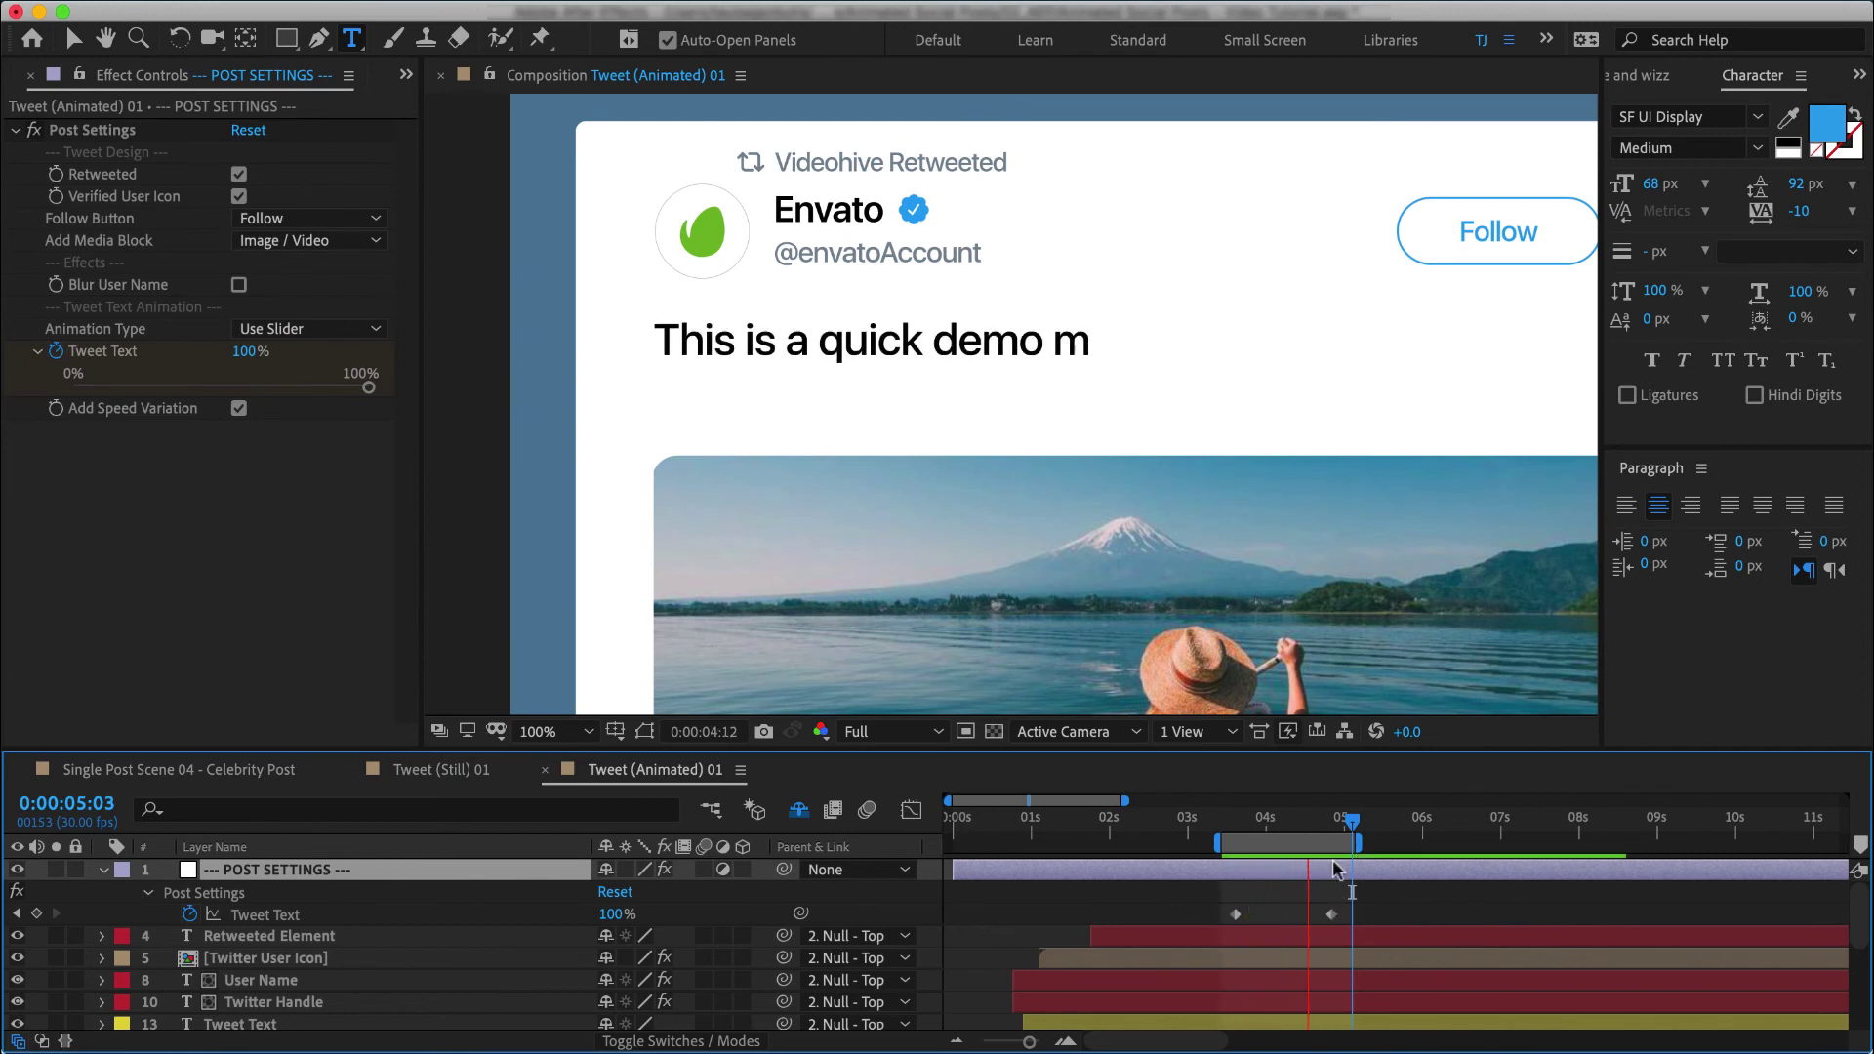
left_click(1346, 825)
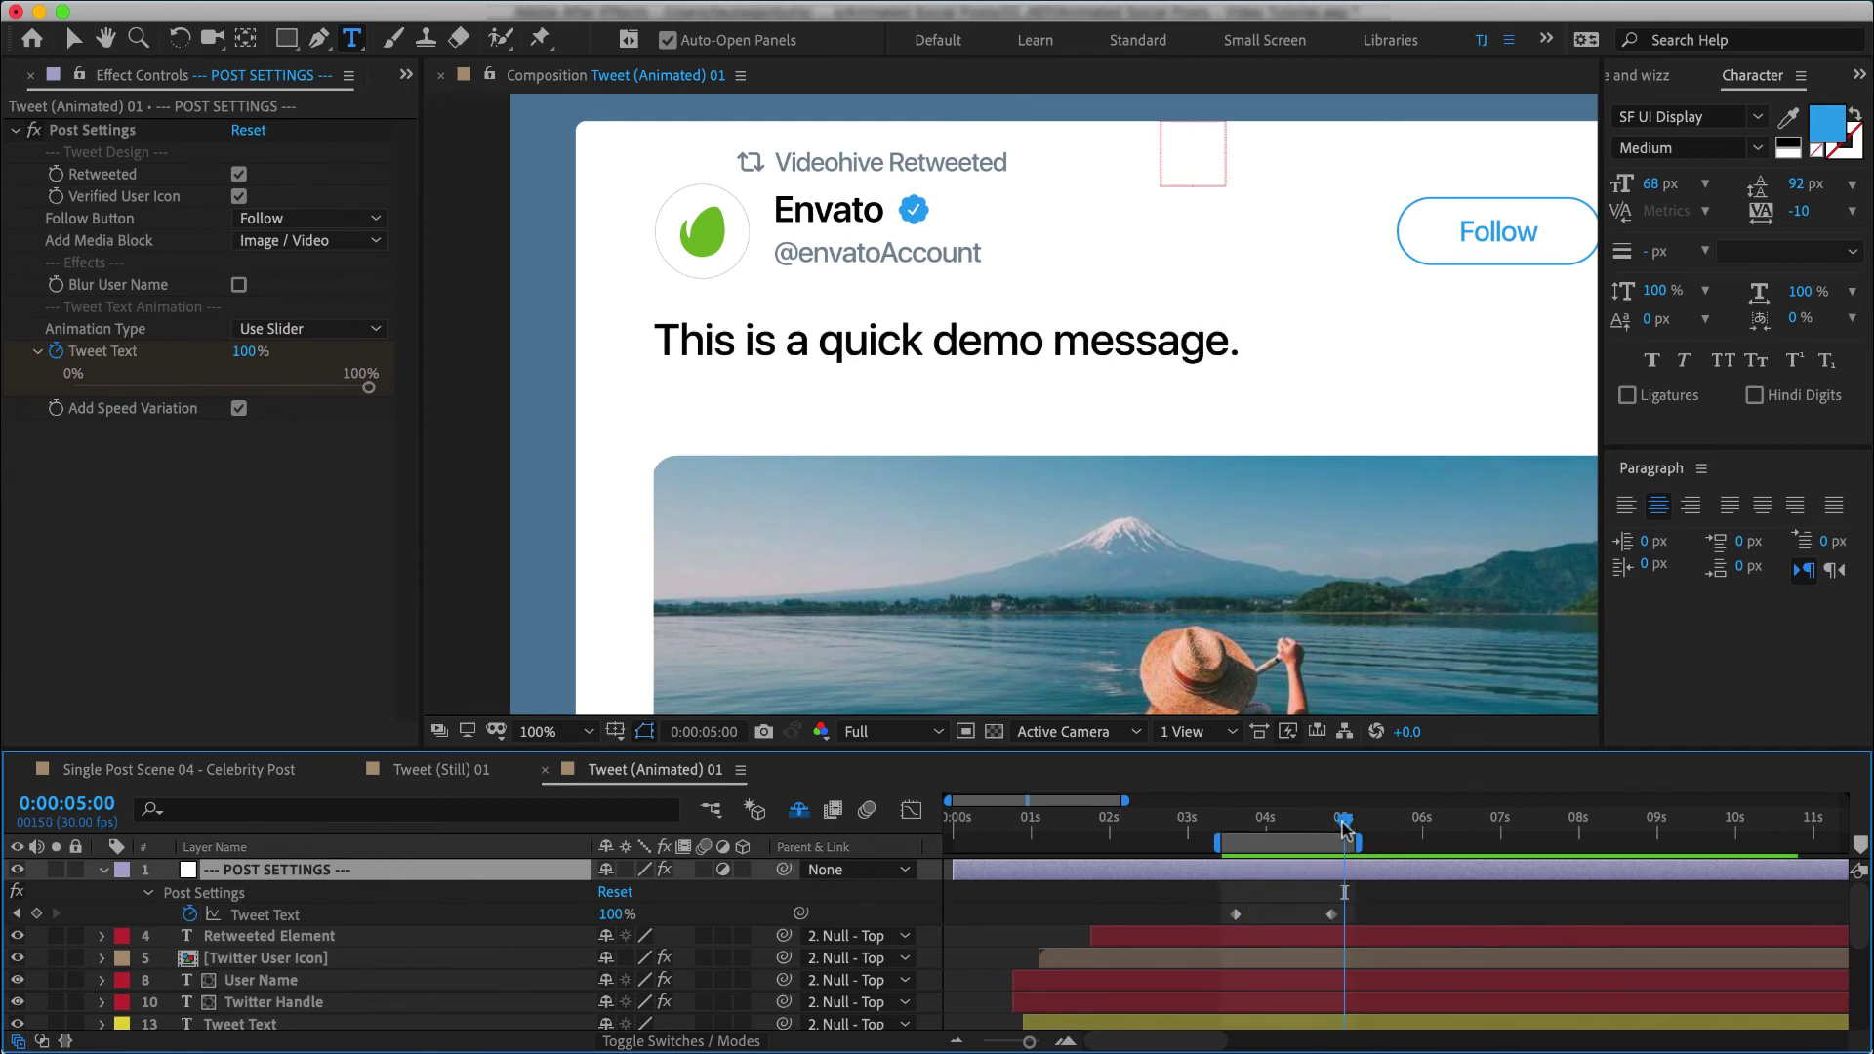
key("space")
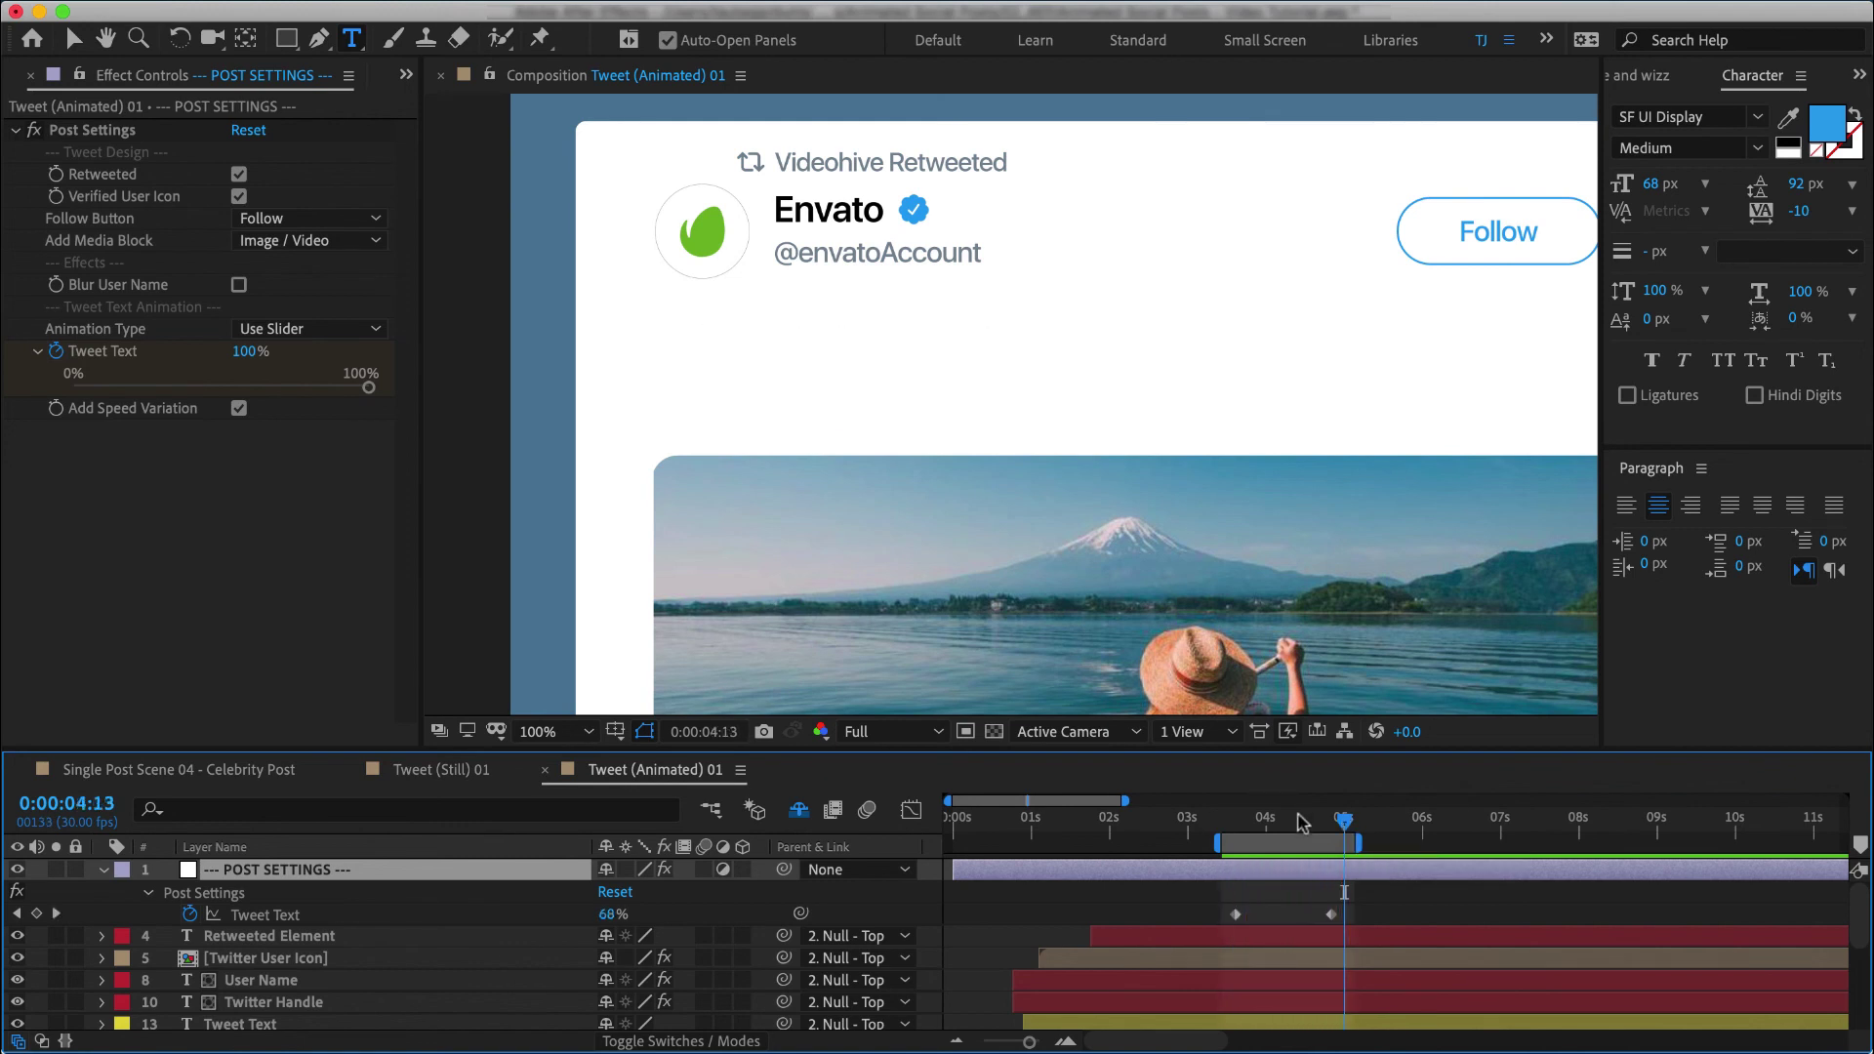
Step: Turn off Add Speed Variation in the Post Settings and preview the tweet text's typing animation
key("space")
left_click(238, 409)
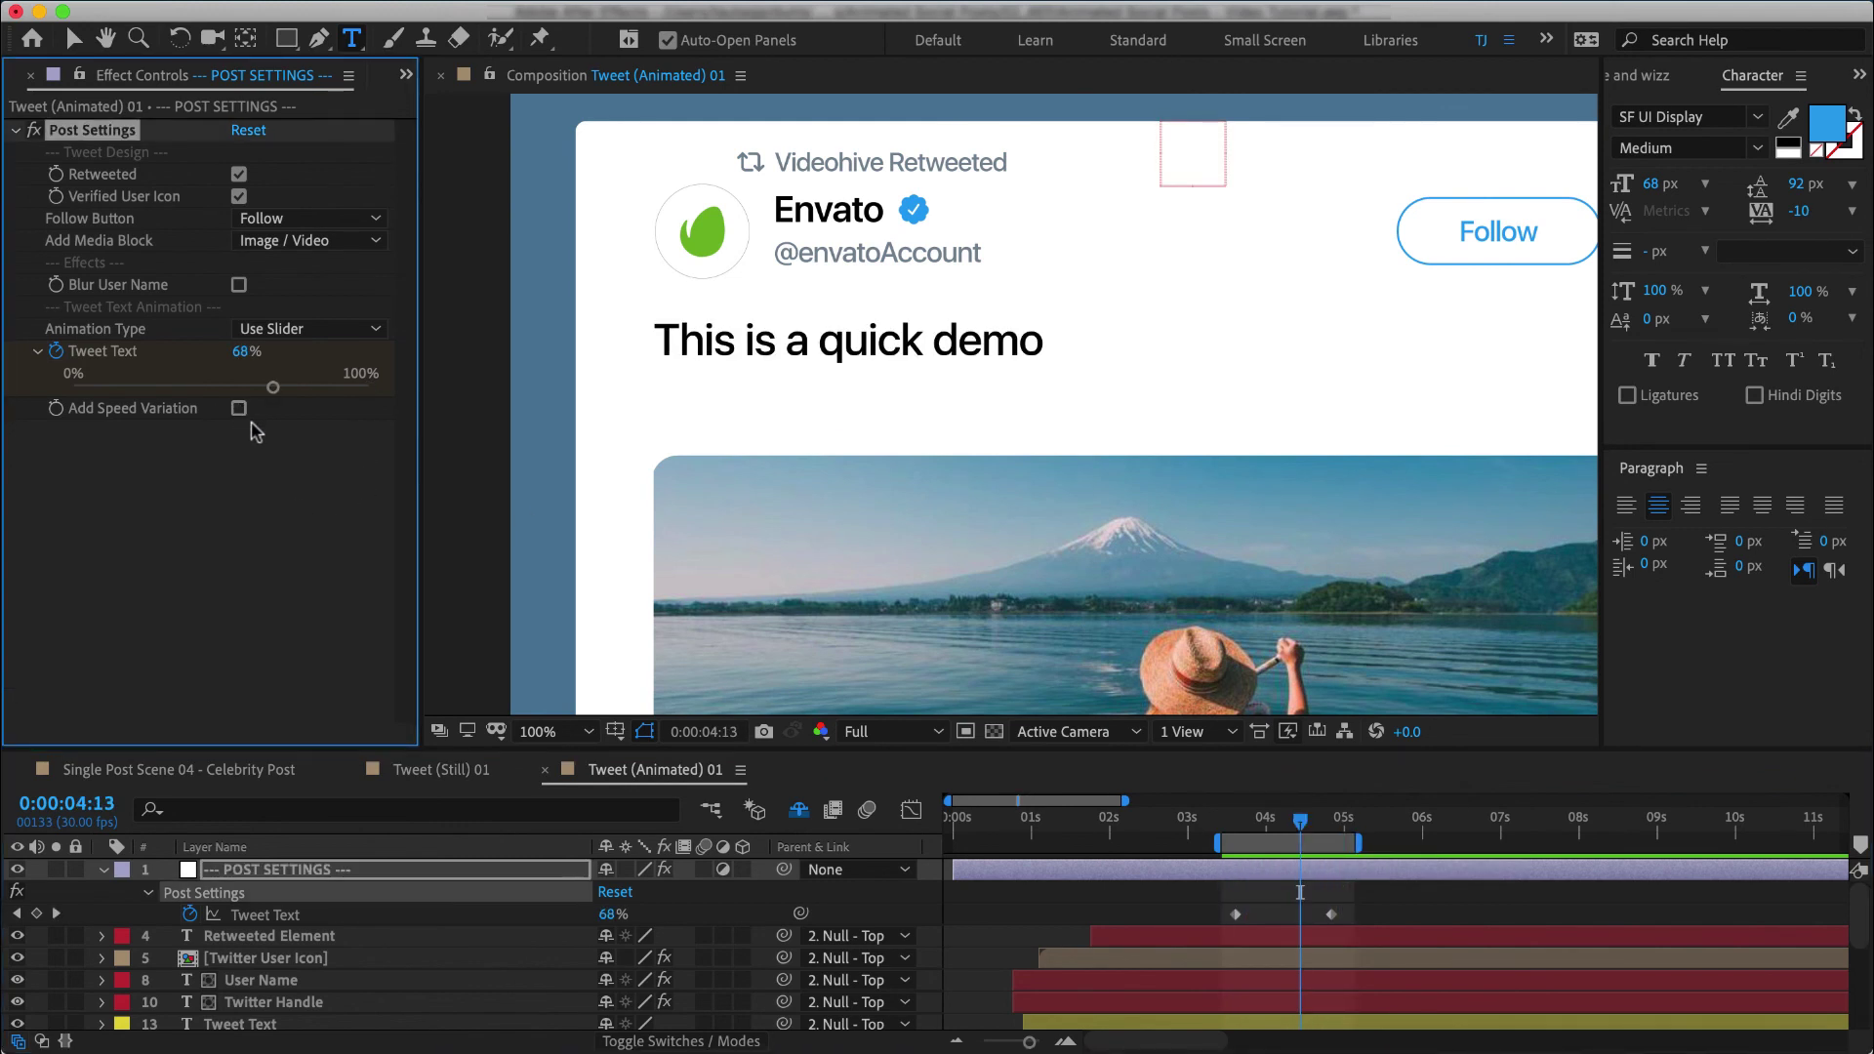
key("space")
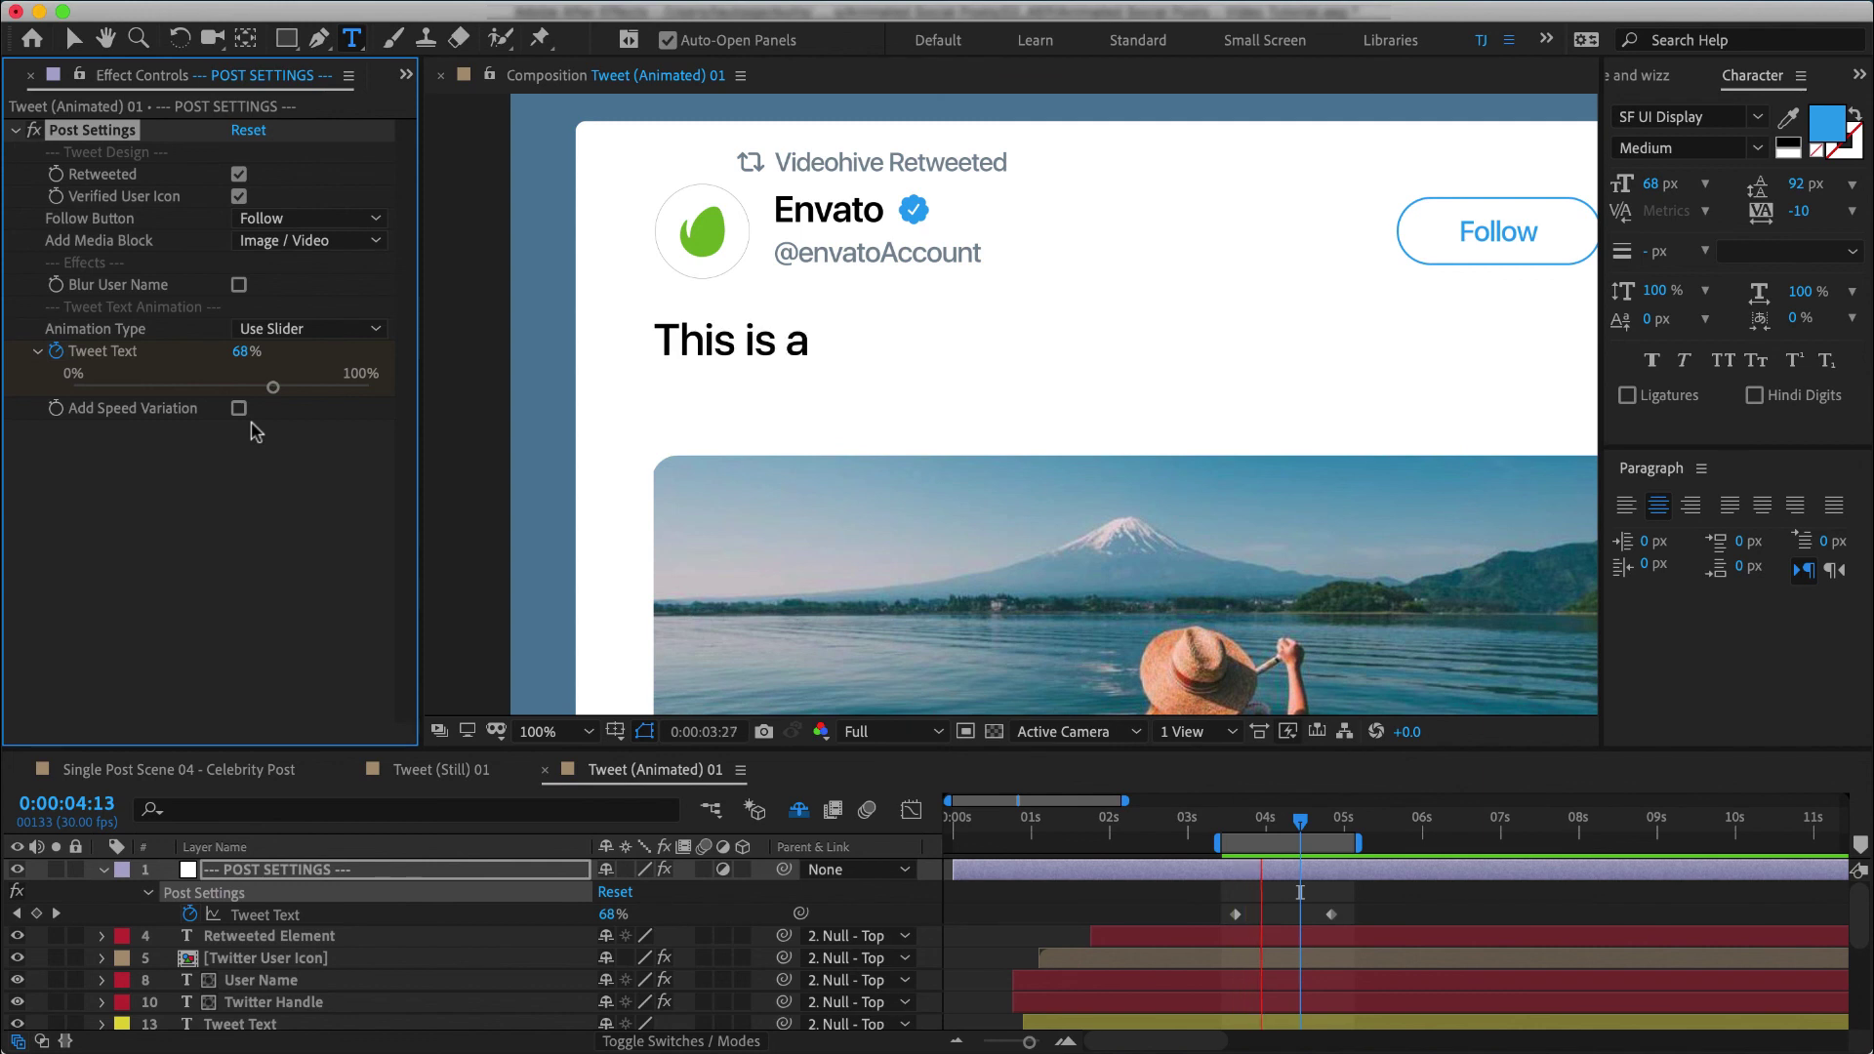
Step: Add a pause after "This is a quick" by holding Tweet Text at 57% between two keyframes around 0:00:04:00 and 0:00:04:09, and preview it
left_click(1286, 829)
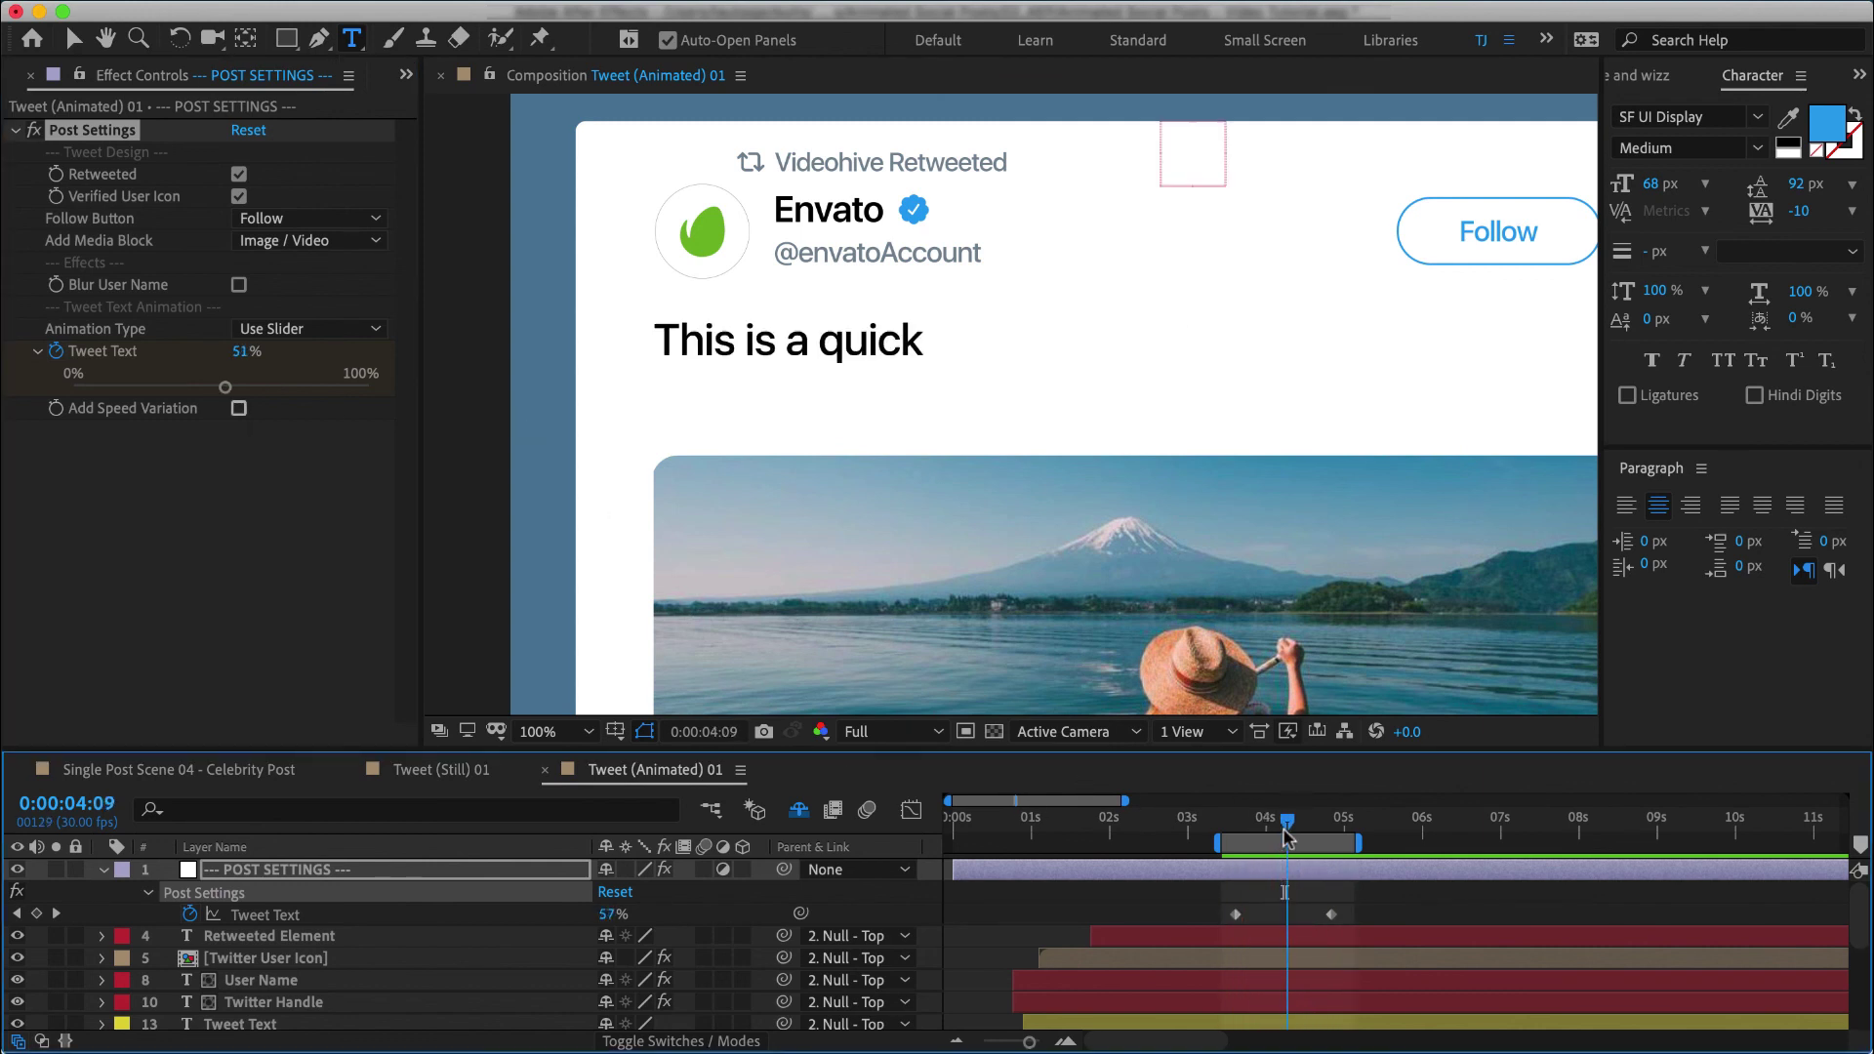
left_click_drag(1286, 835, 1289, 835)
left_click(37, 913)
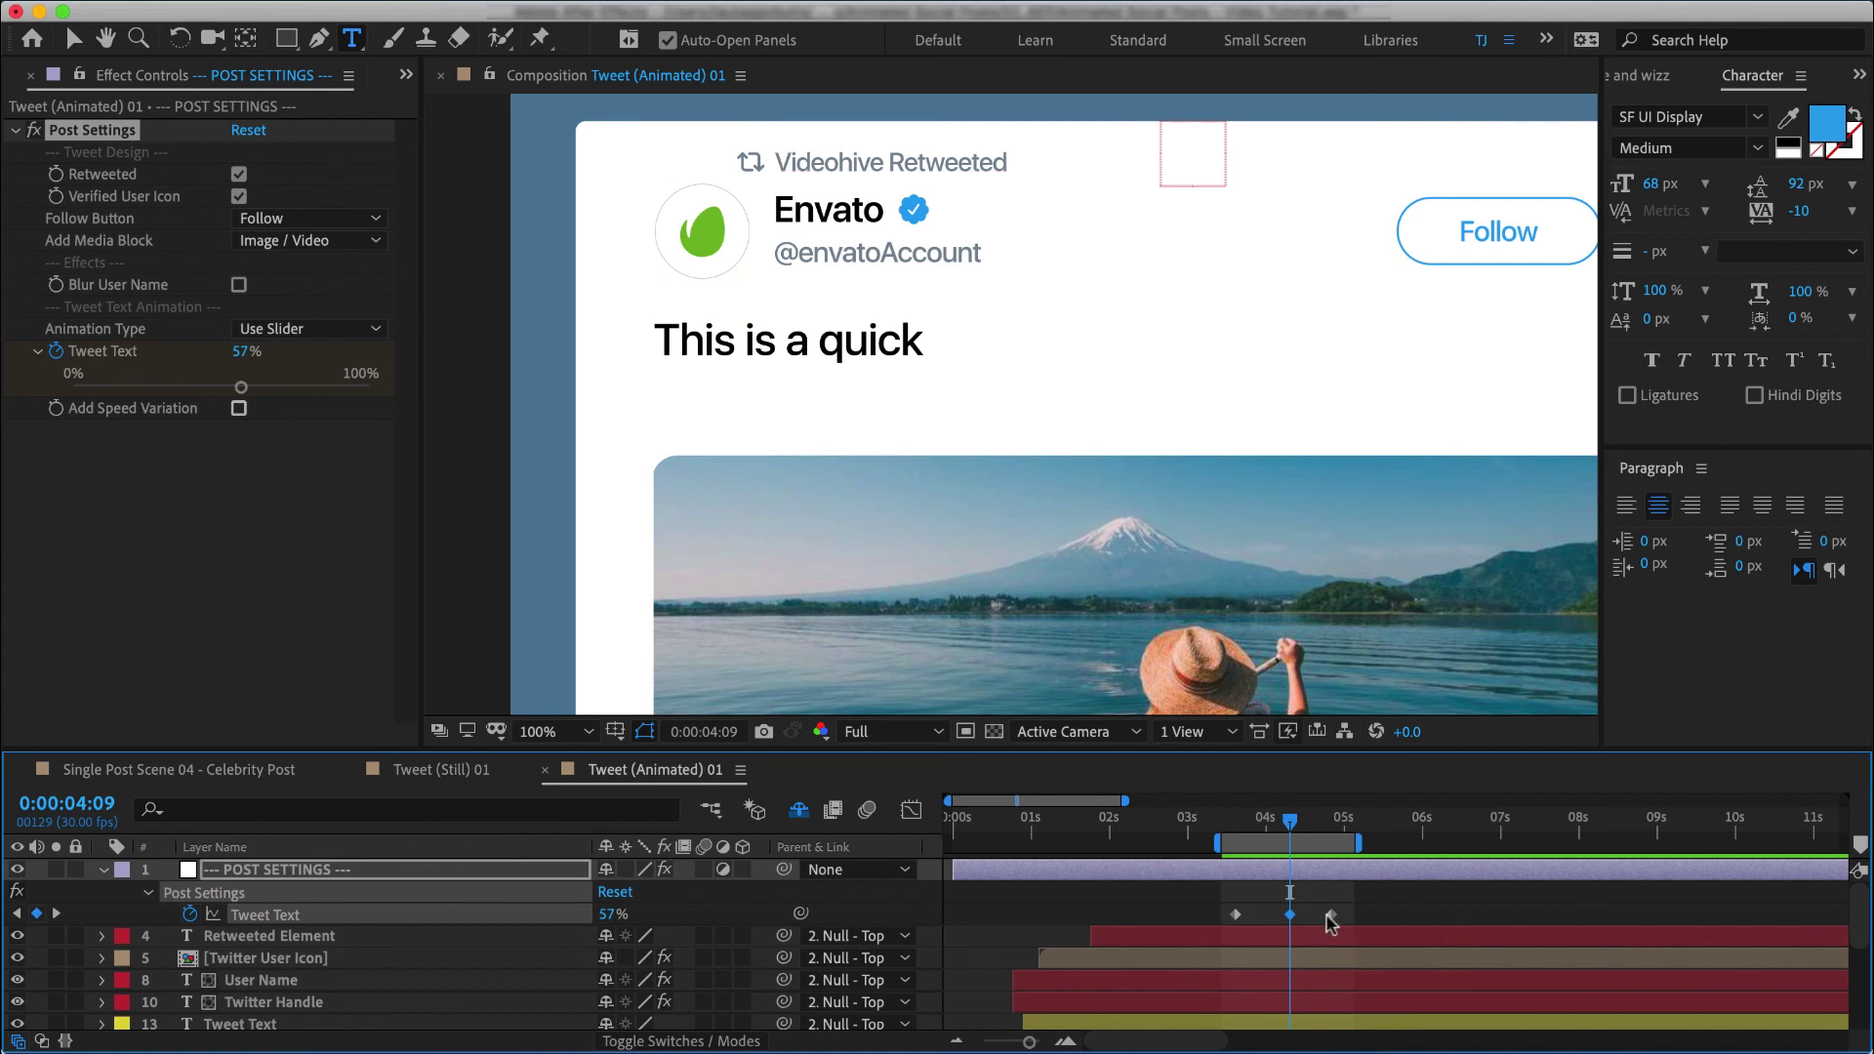
left_click_drag(1288, 916, 1264, 915)
key("super+c")
key("super+v")
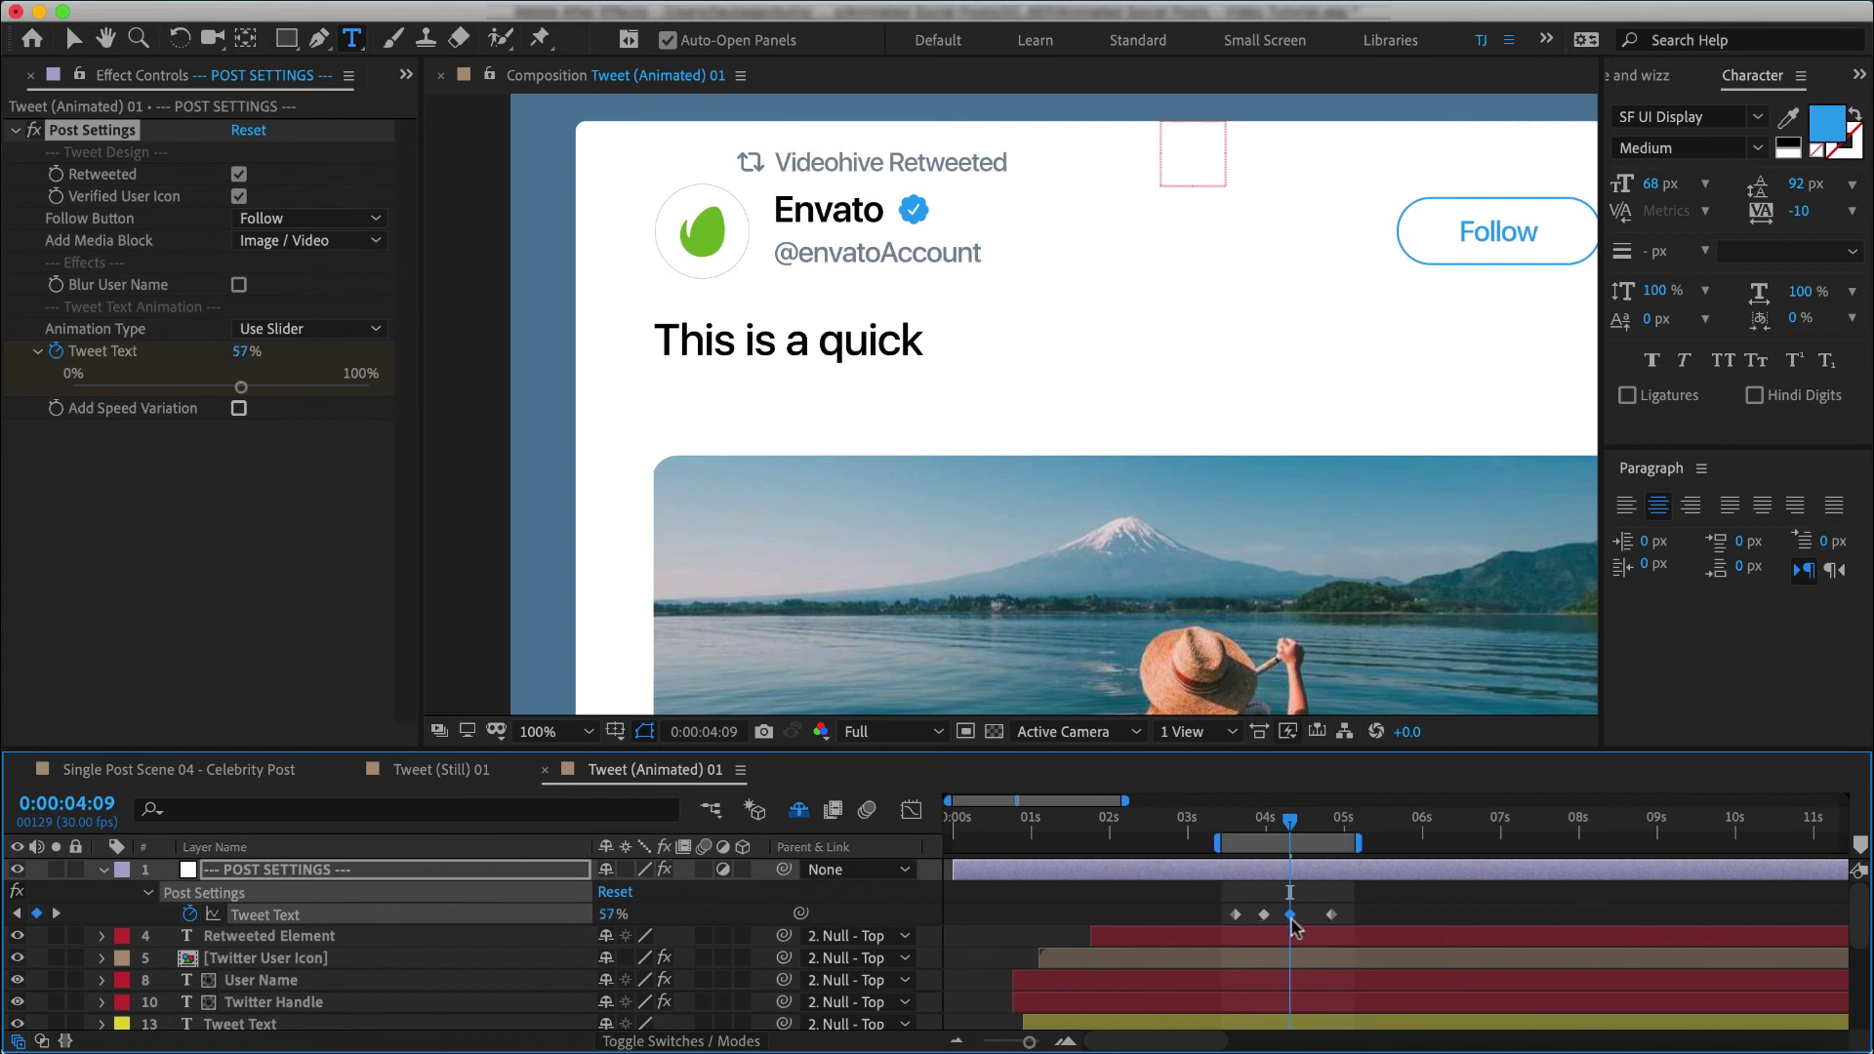
key("space")
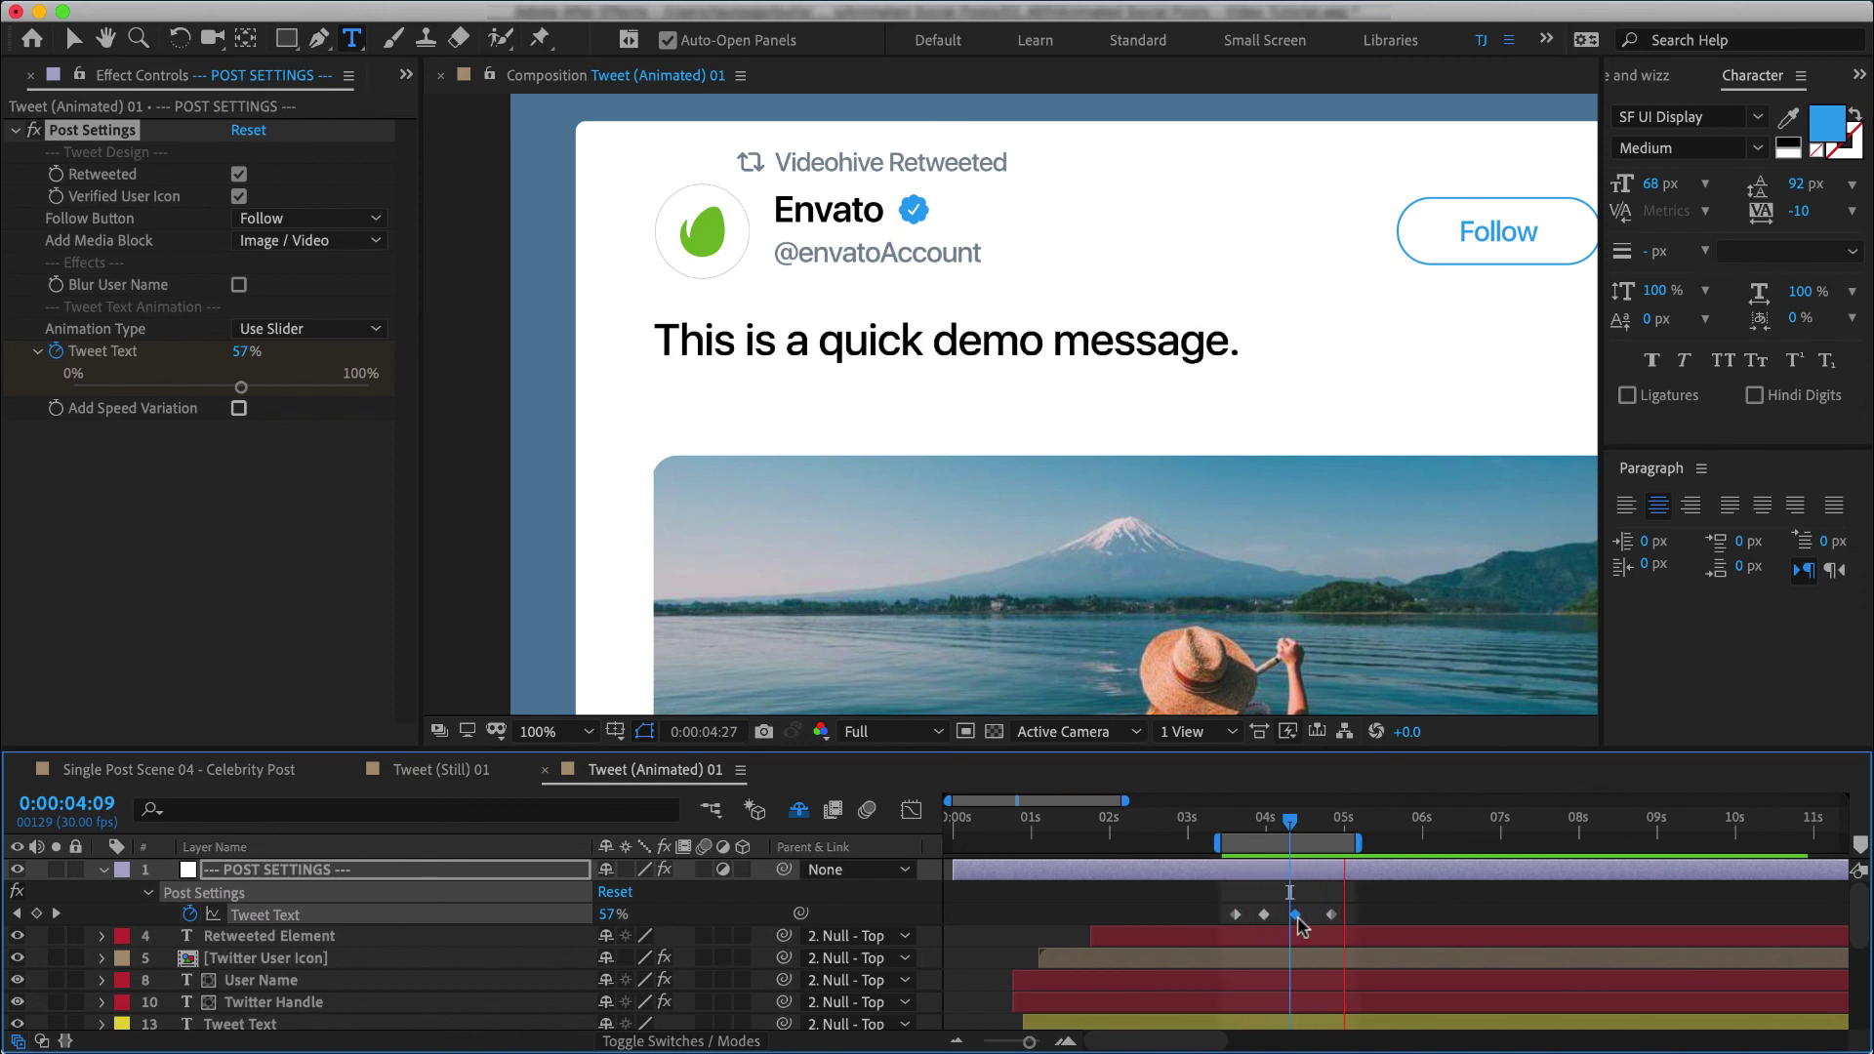
left_click(1267, 823)
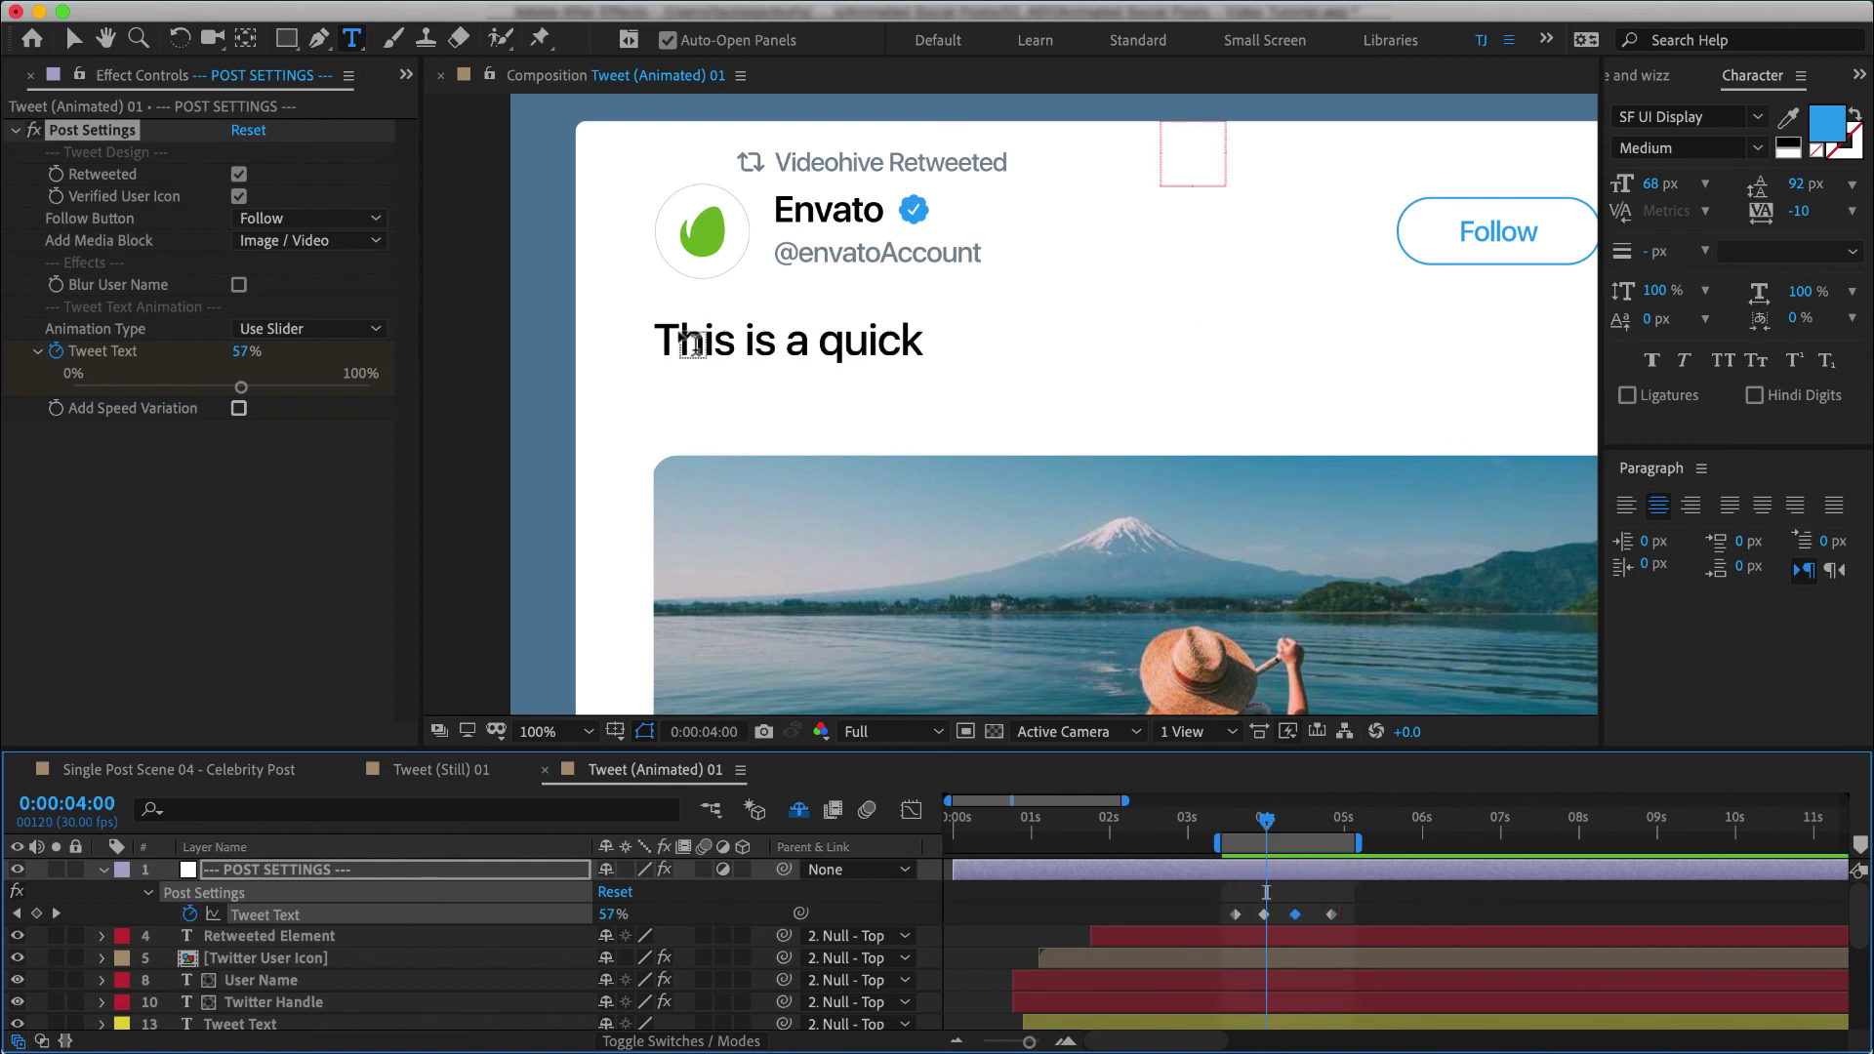
Step: Return to the project's item list, collapse the 02 - Social Posts folder and select the 03 - Animated Scenes folder
left_click(406, 74)
left_click(444, 113)
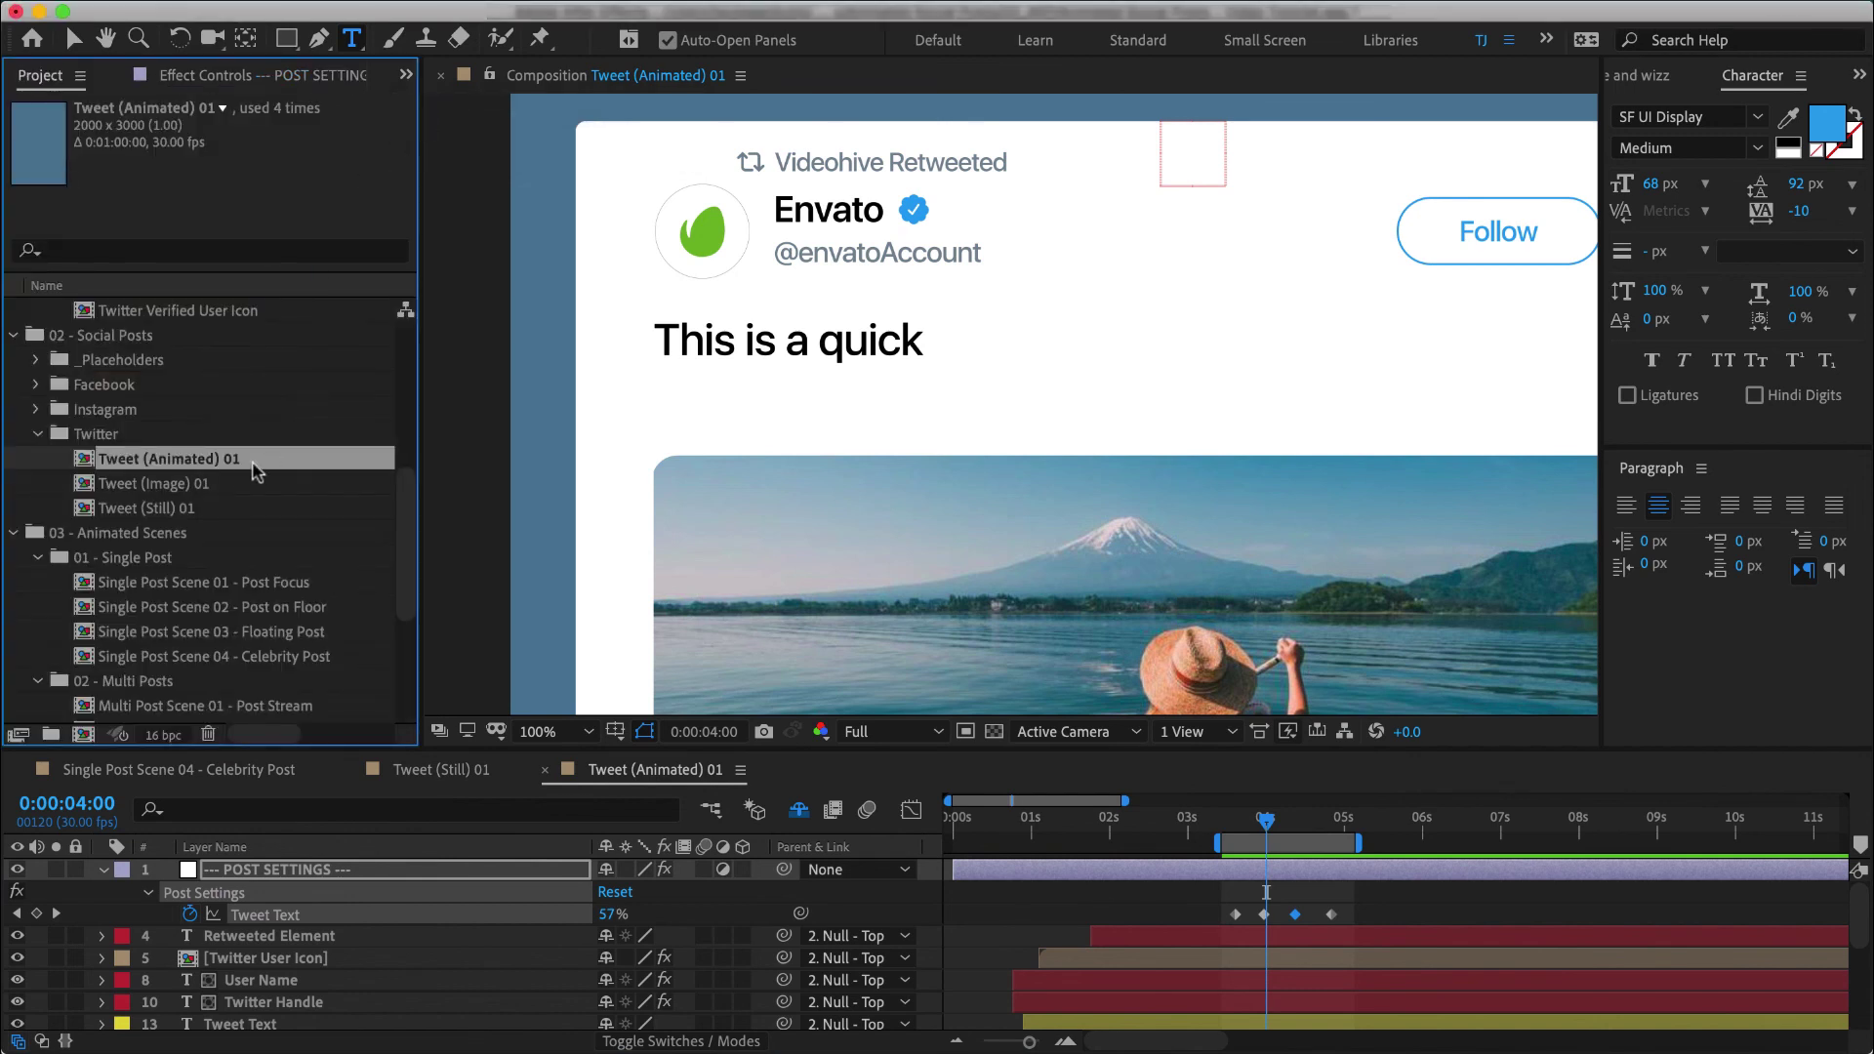
left_click(91, 412)
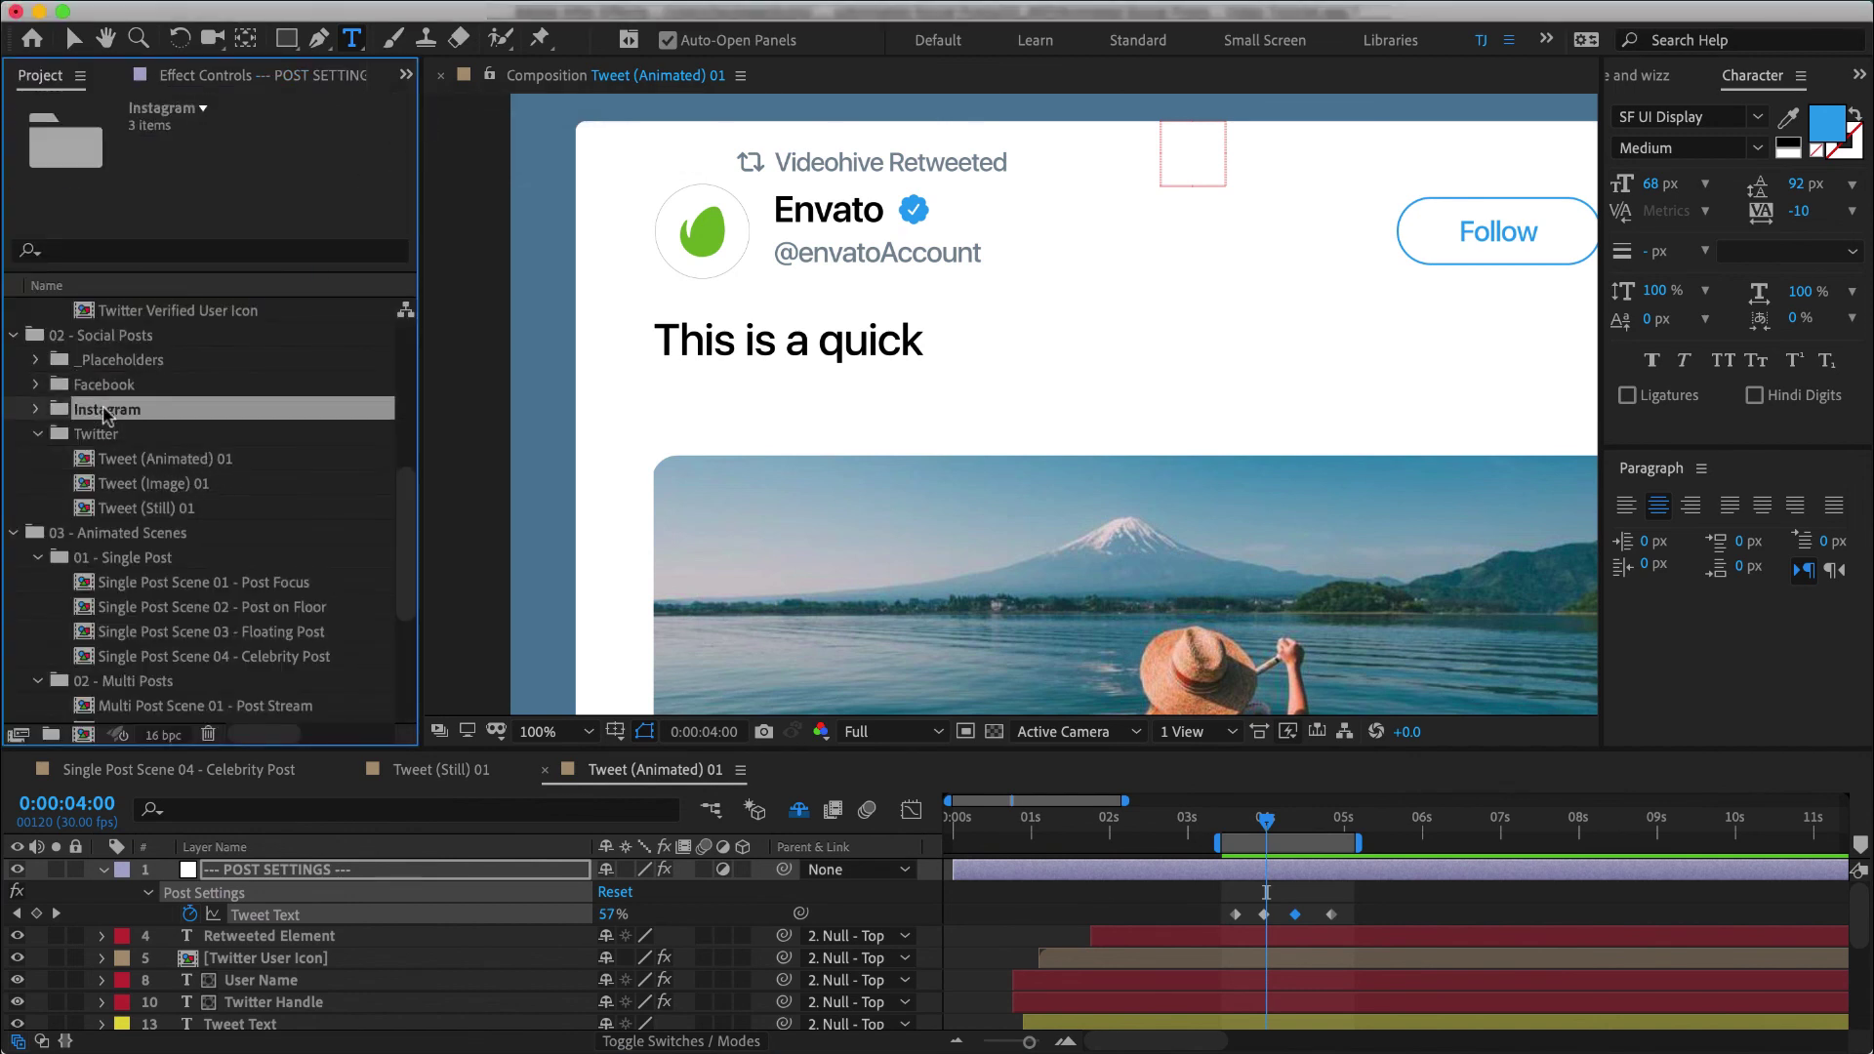
left_click(15, 336)
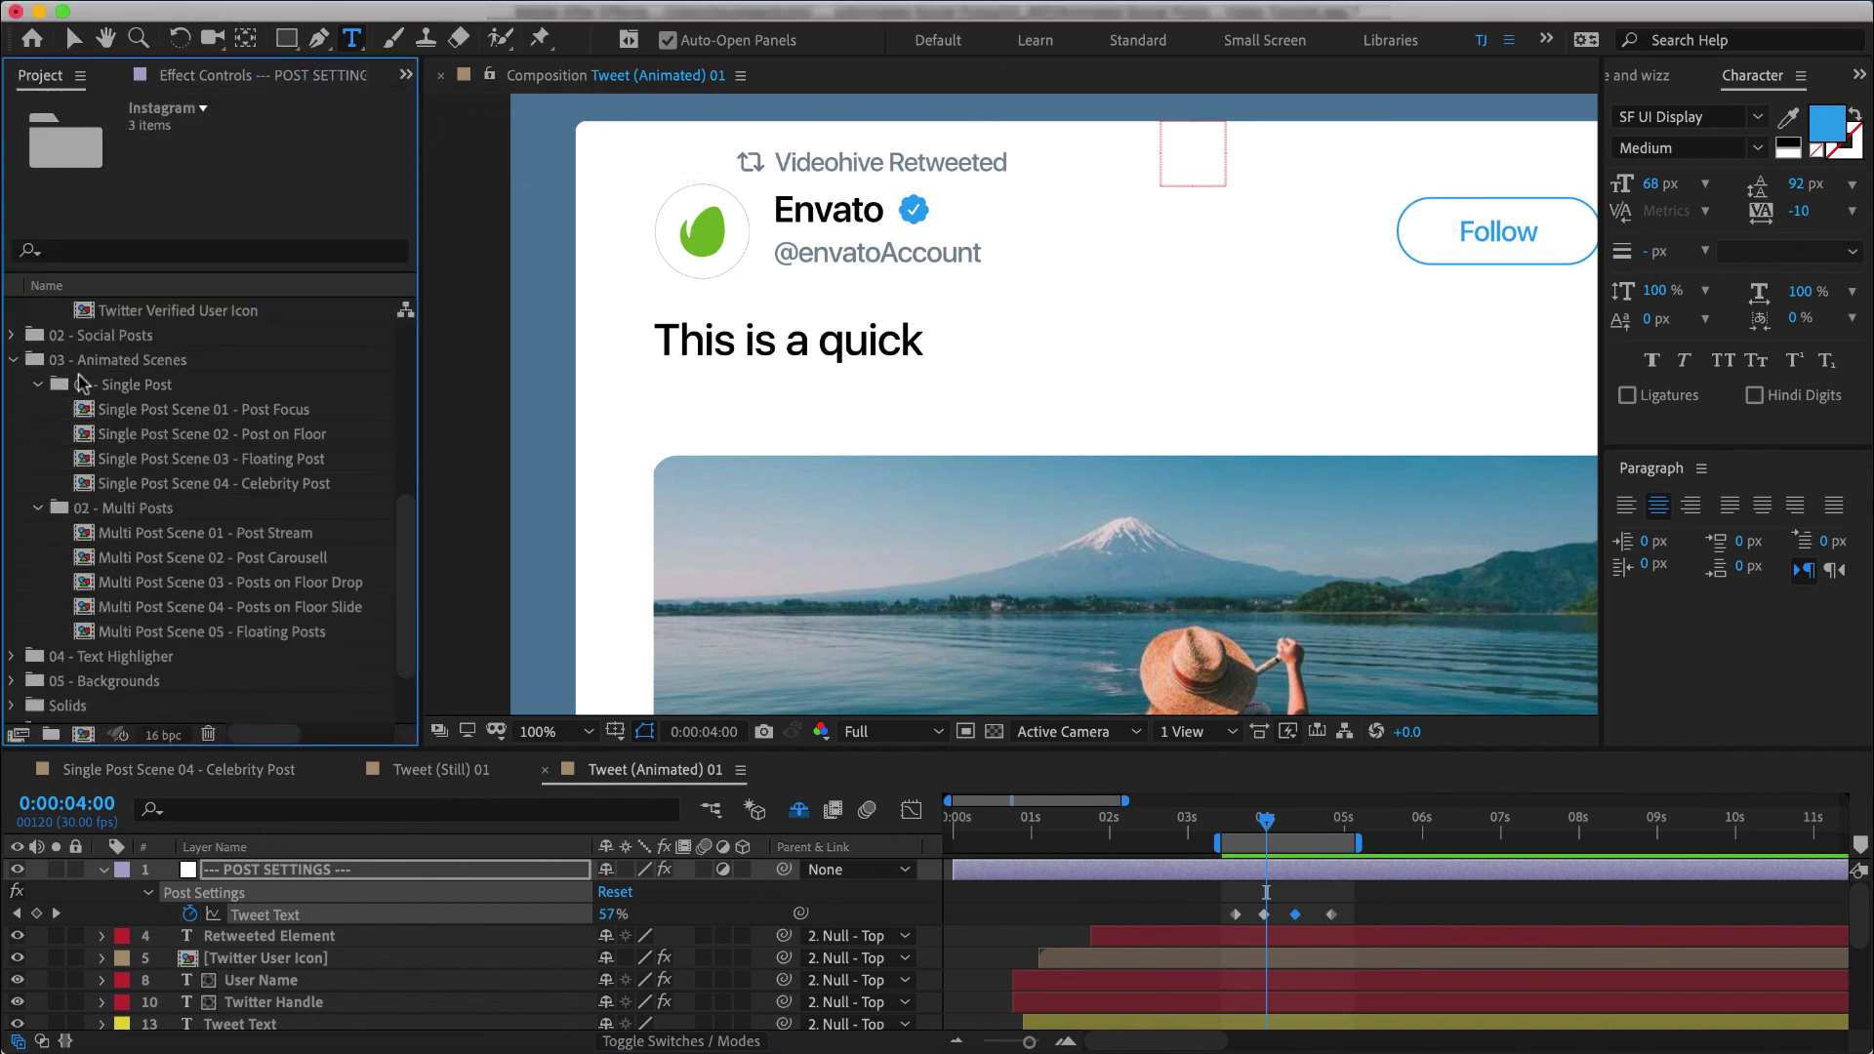
left_click(115, 364)
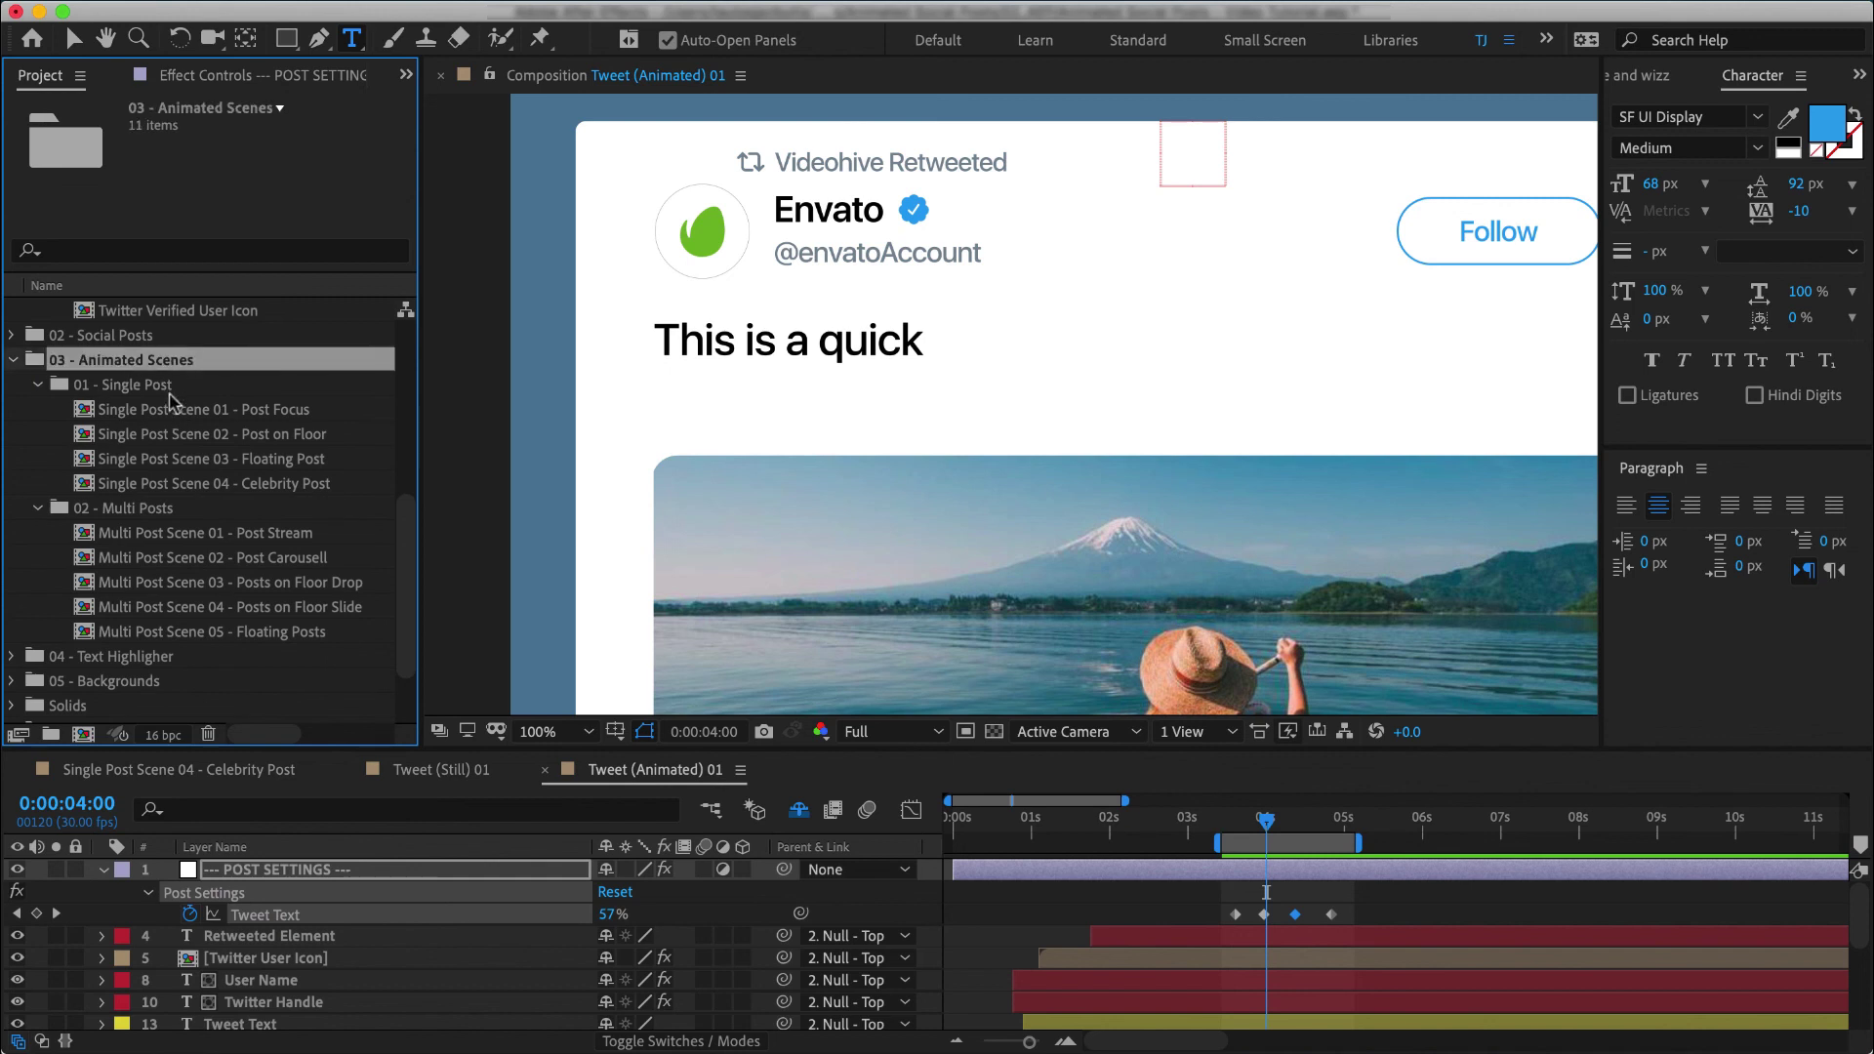